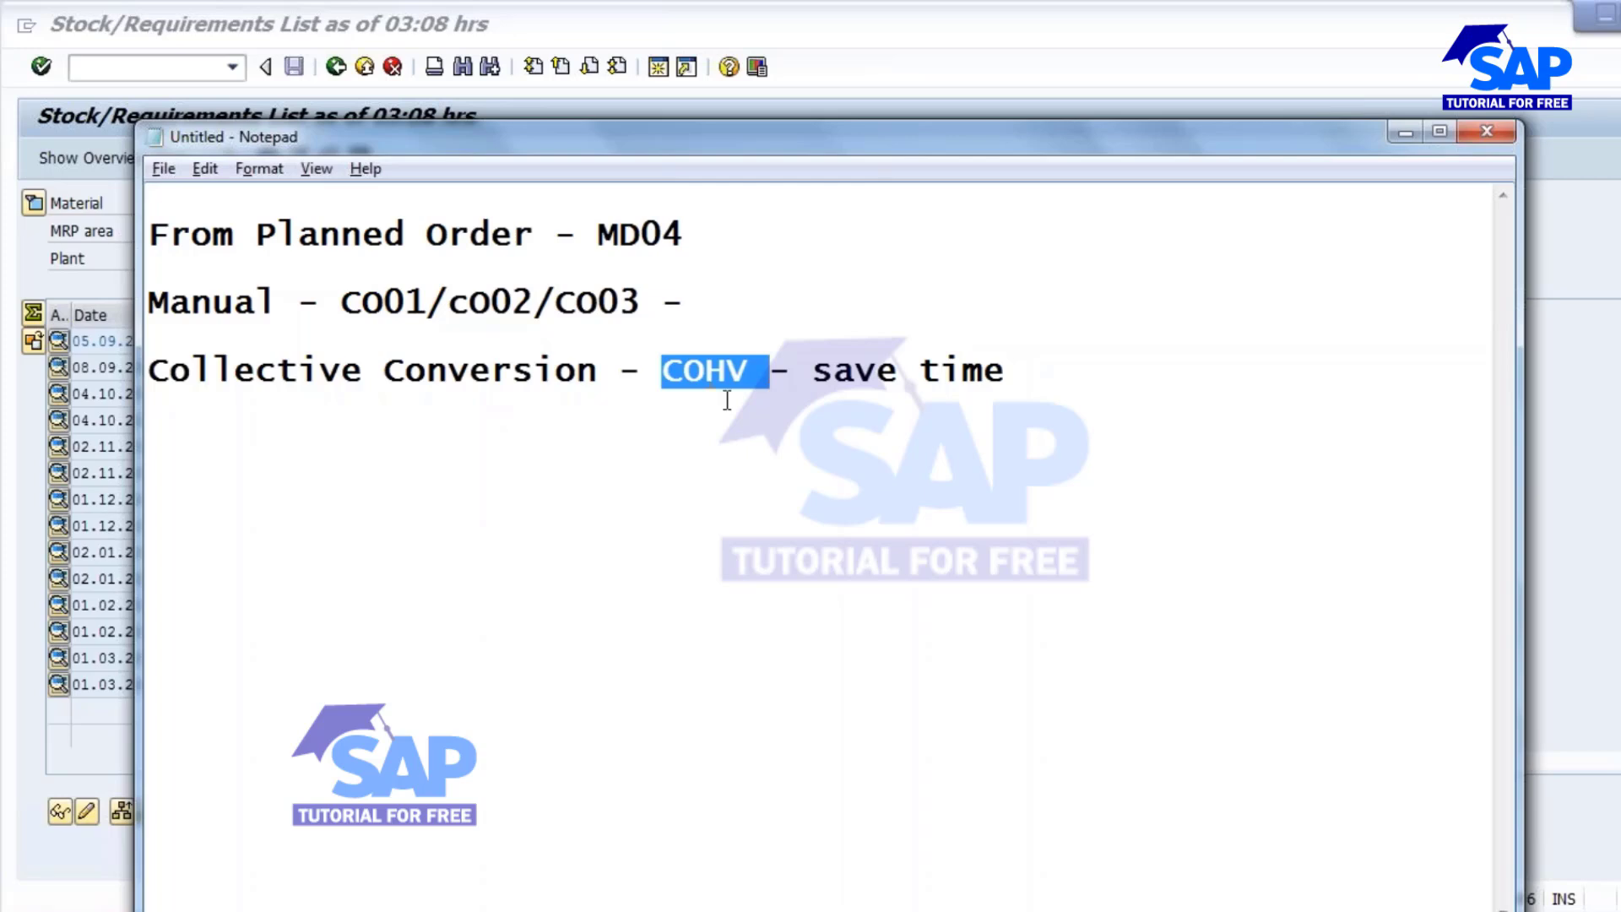
Step: Review the planned order, manual and collective conversion methods for creating production orders listed in the Notepad note
left_click(722, 371)
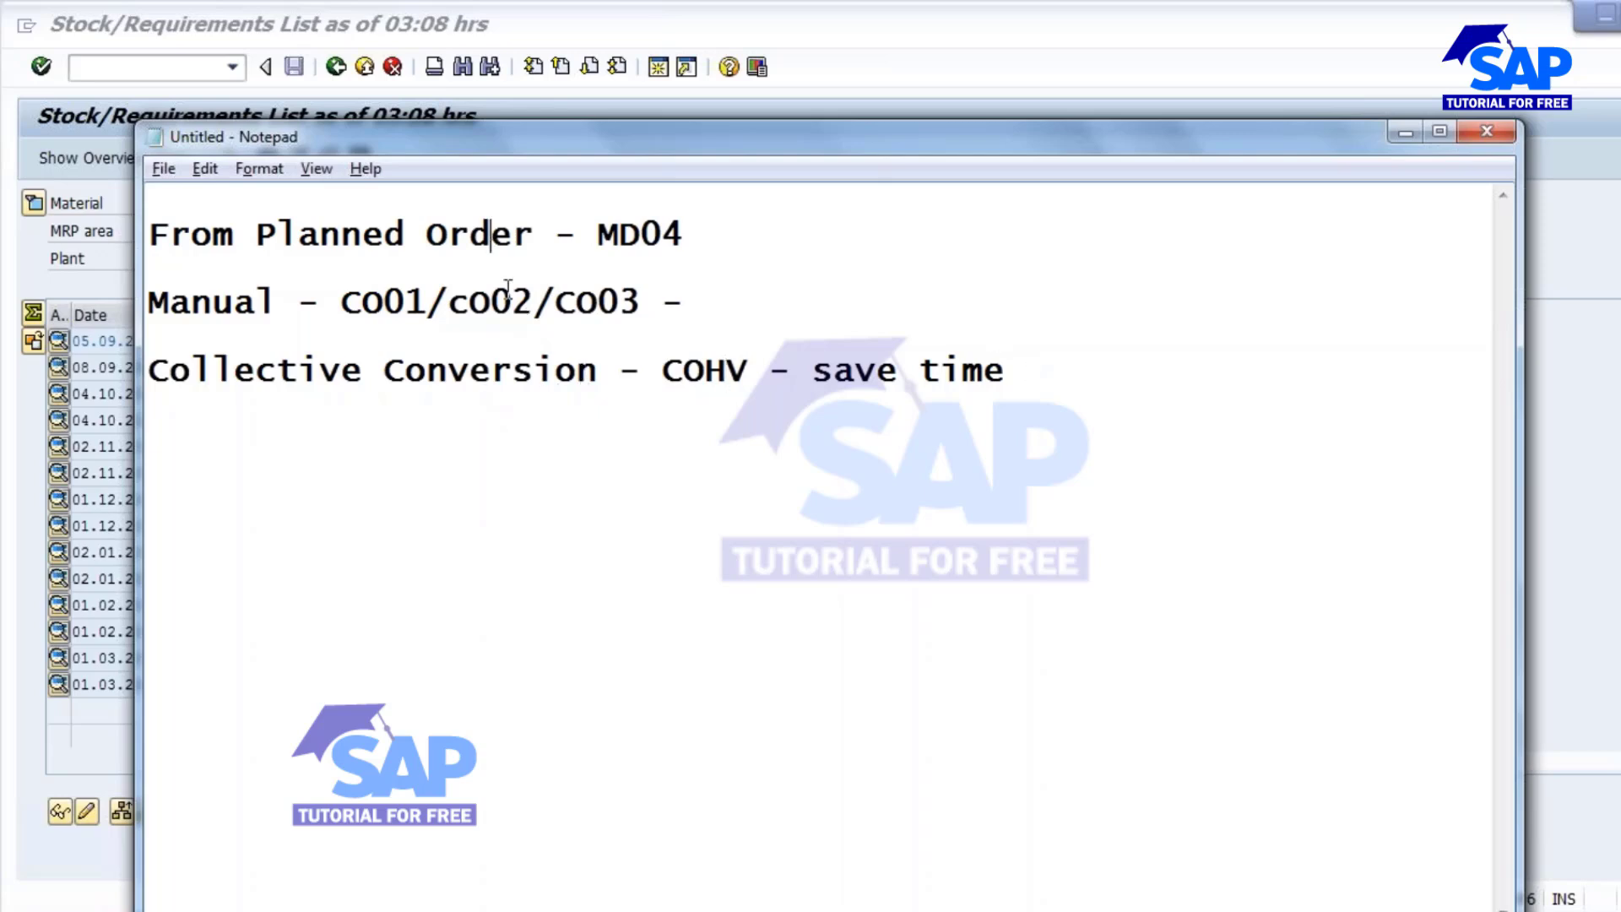
left_click(688, 235)
left_click(453, 305)
left_click_drag(149, 235, 1066, 421)
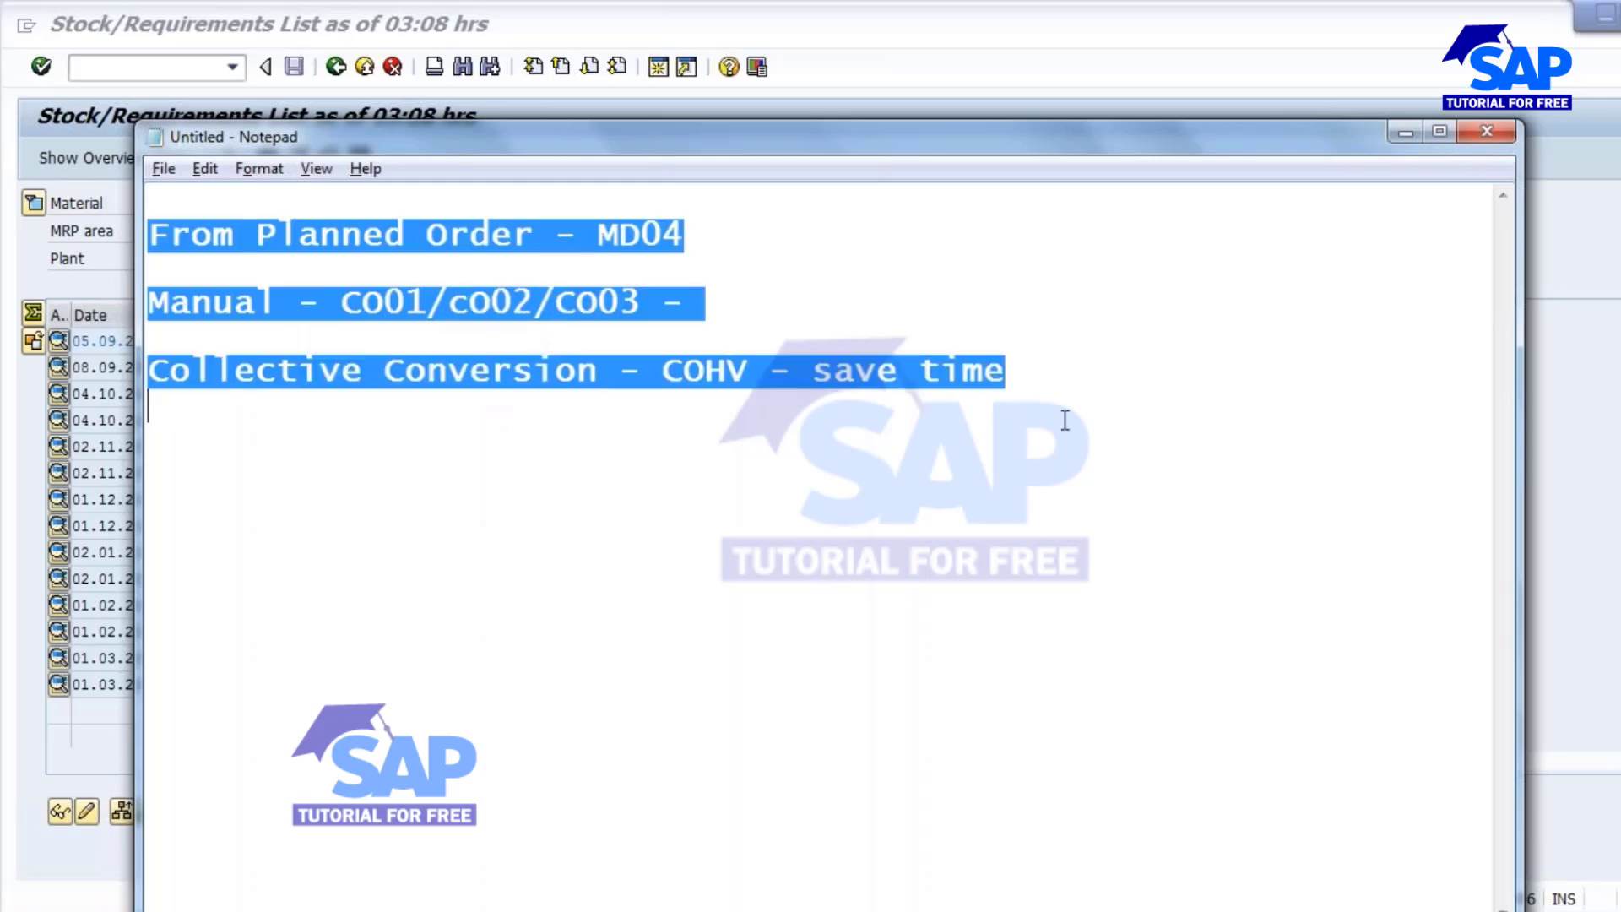
left_click(932, 477)
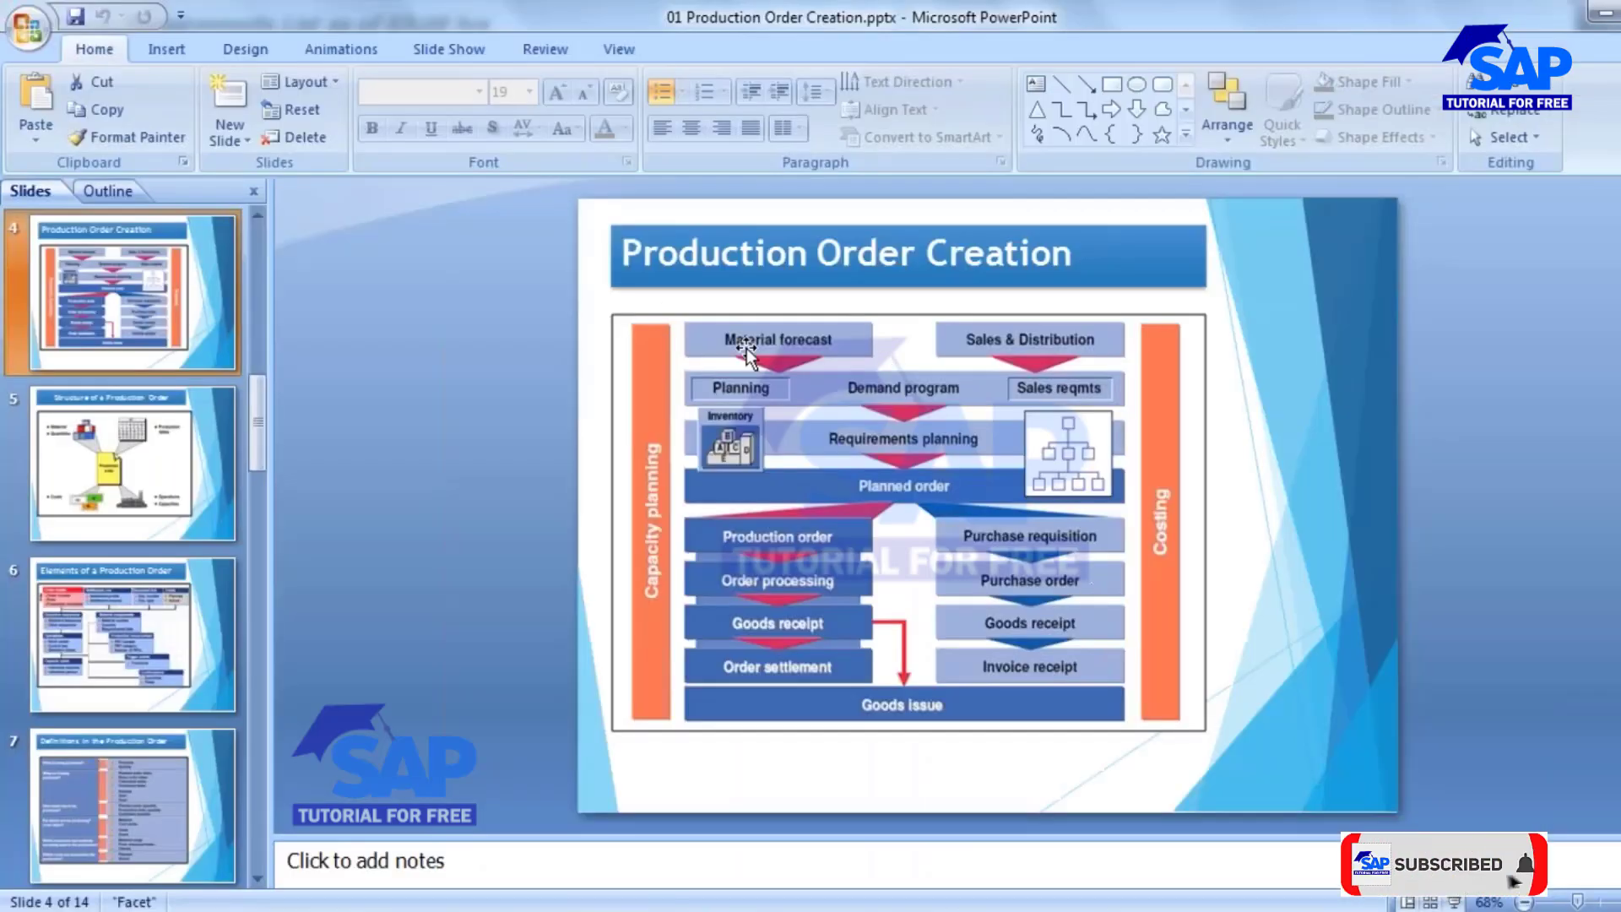
Step: Switch to the PowerPoint presentation and look through the Production Order Creation slides 10 and 11 and slide 12 on its effects
scroll(127, 668, "down", 3)
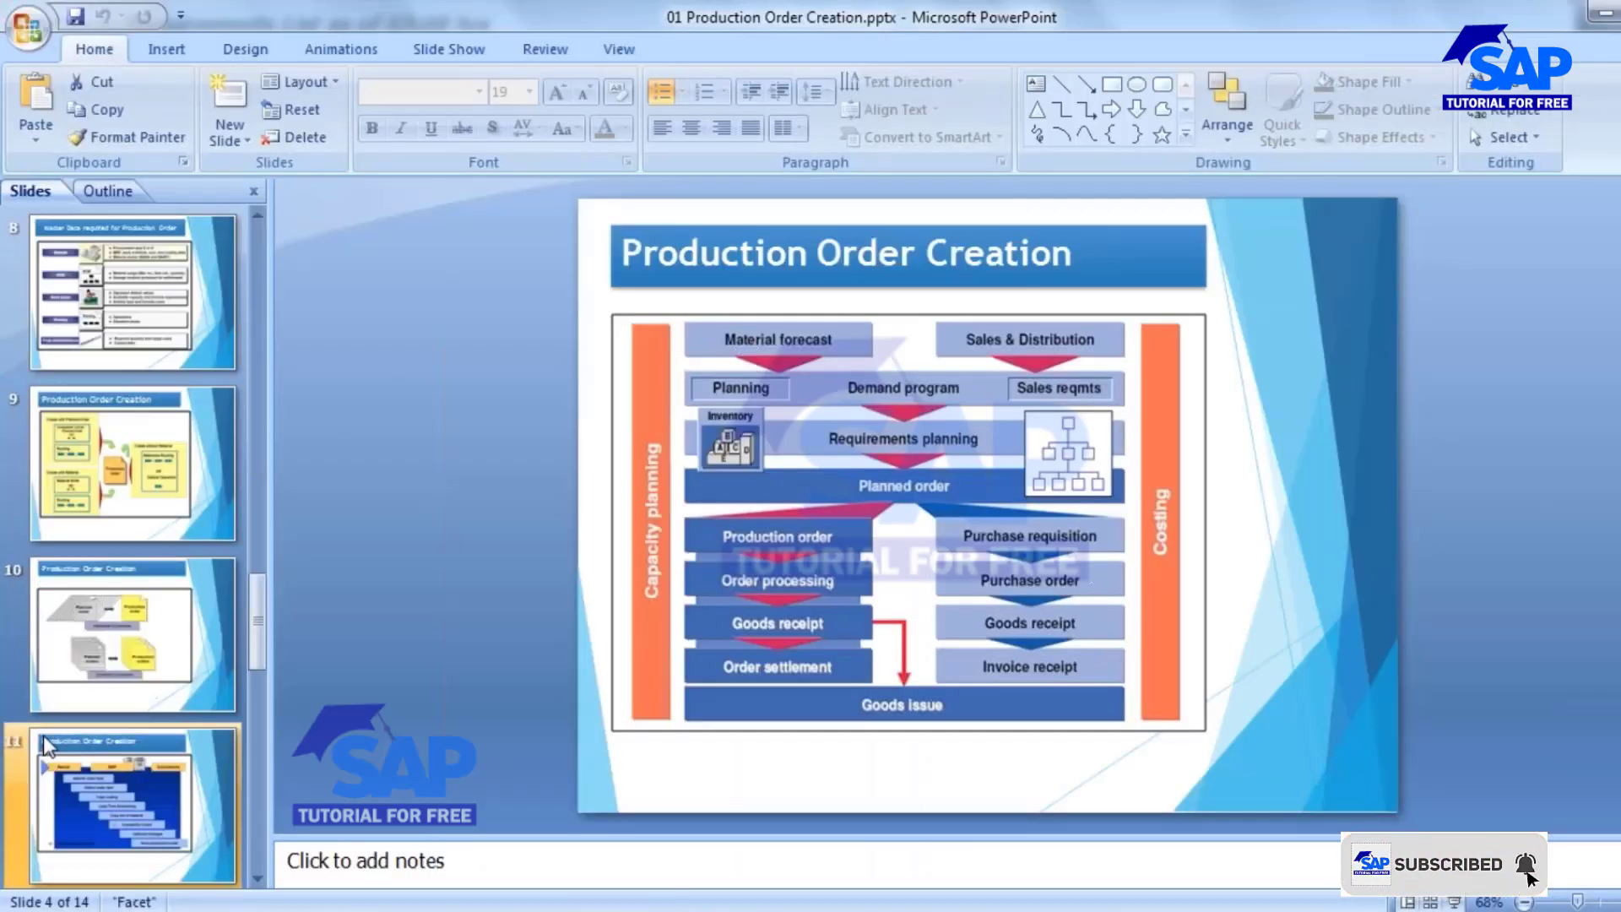
left_click(127, 667)
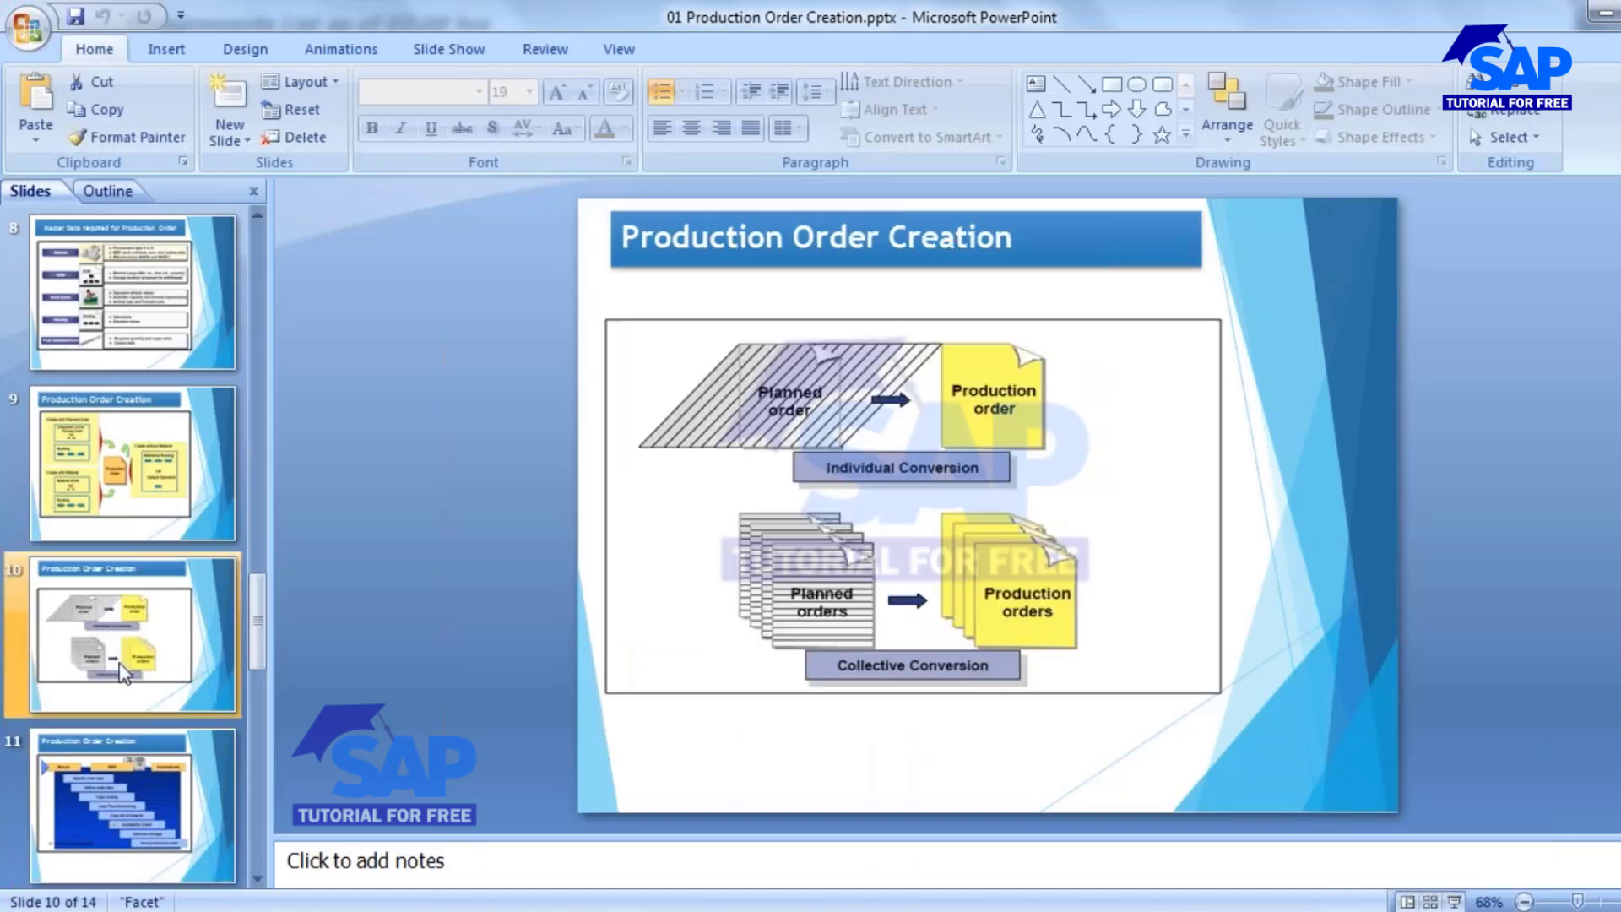
left_click(114, 779)
scroll(126, 634, "down", 3)
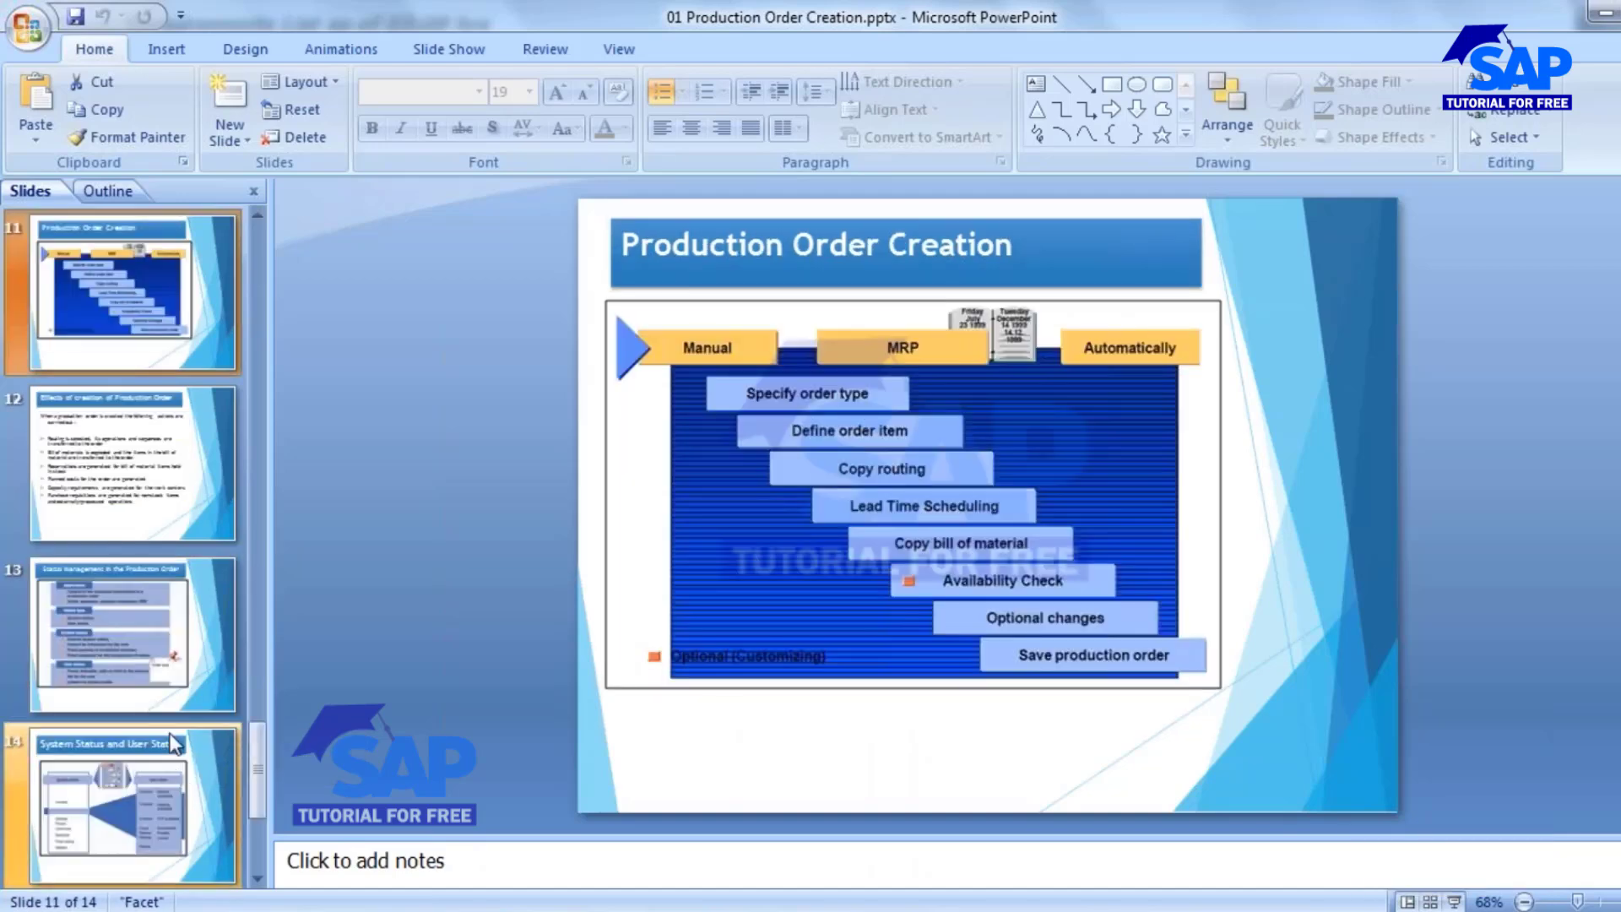
left_click(116, 483)
left_click(110, 354)
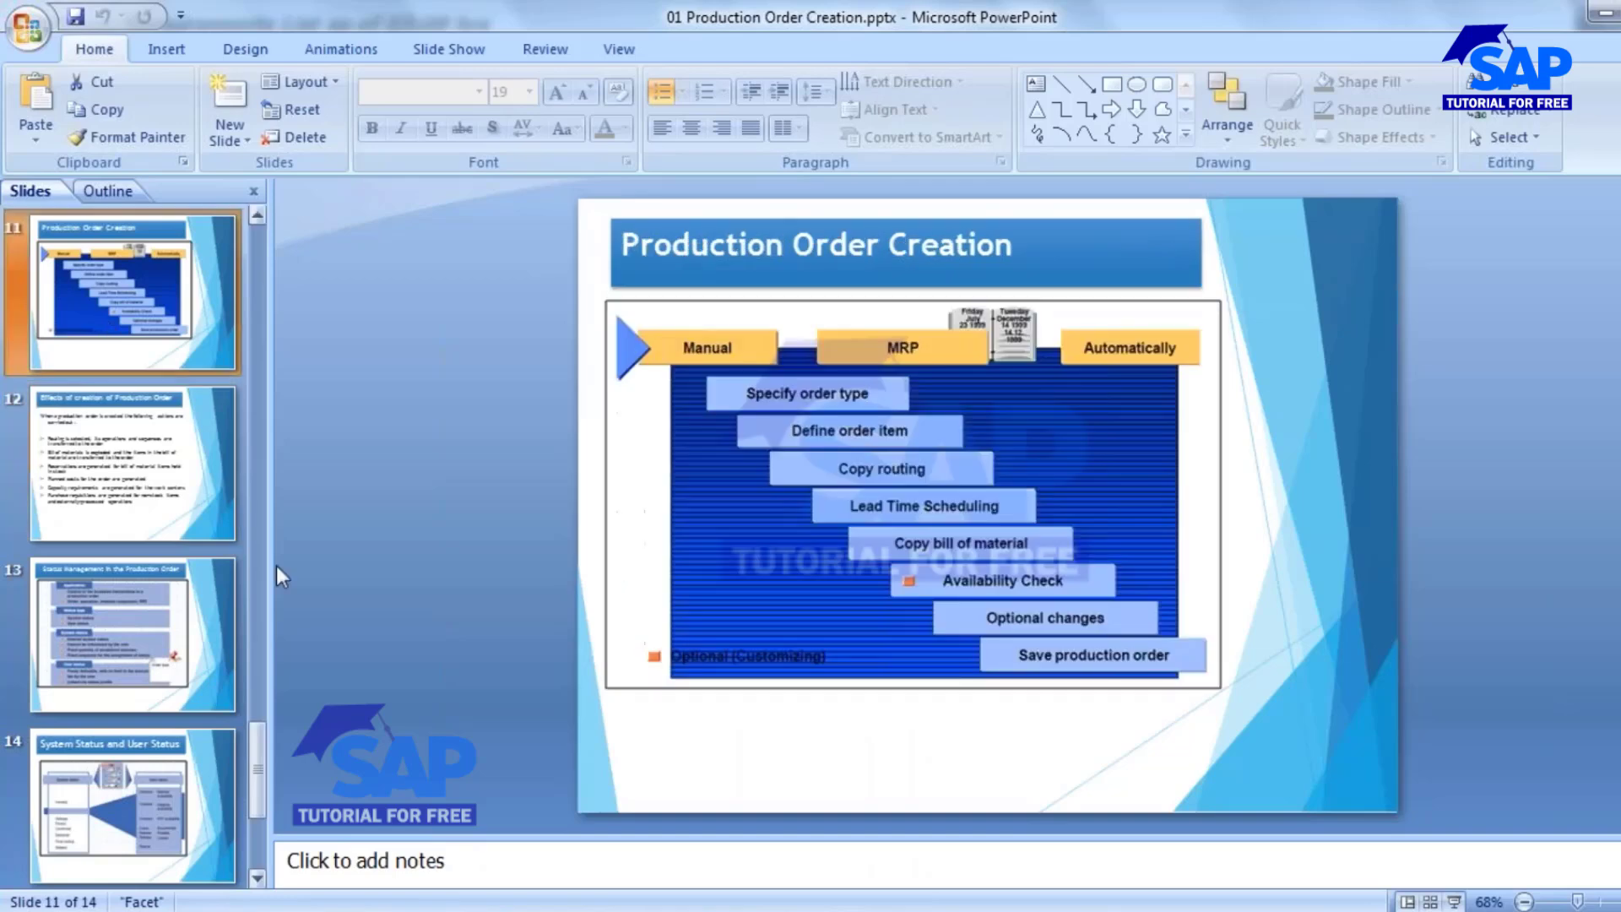
Step: Switch to the SAP Stock/Requirements List and display the production order dated 08.09.2016 for material 2094
key("alt+Tab")
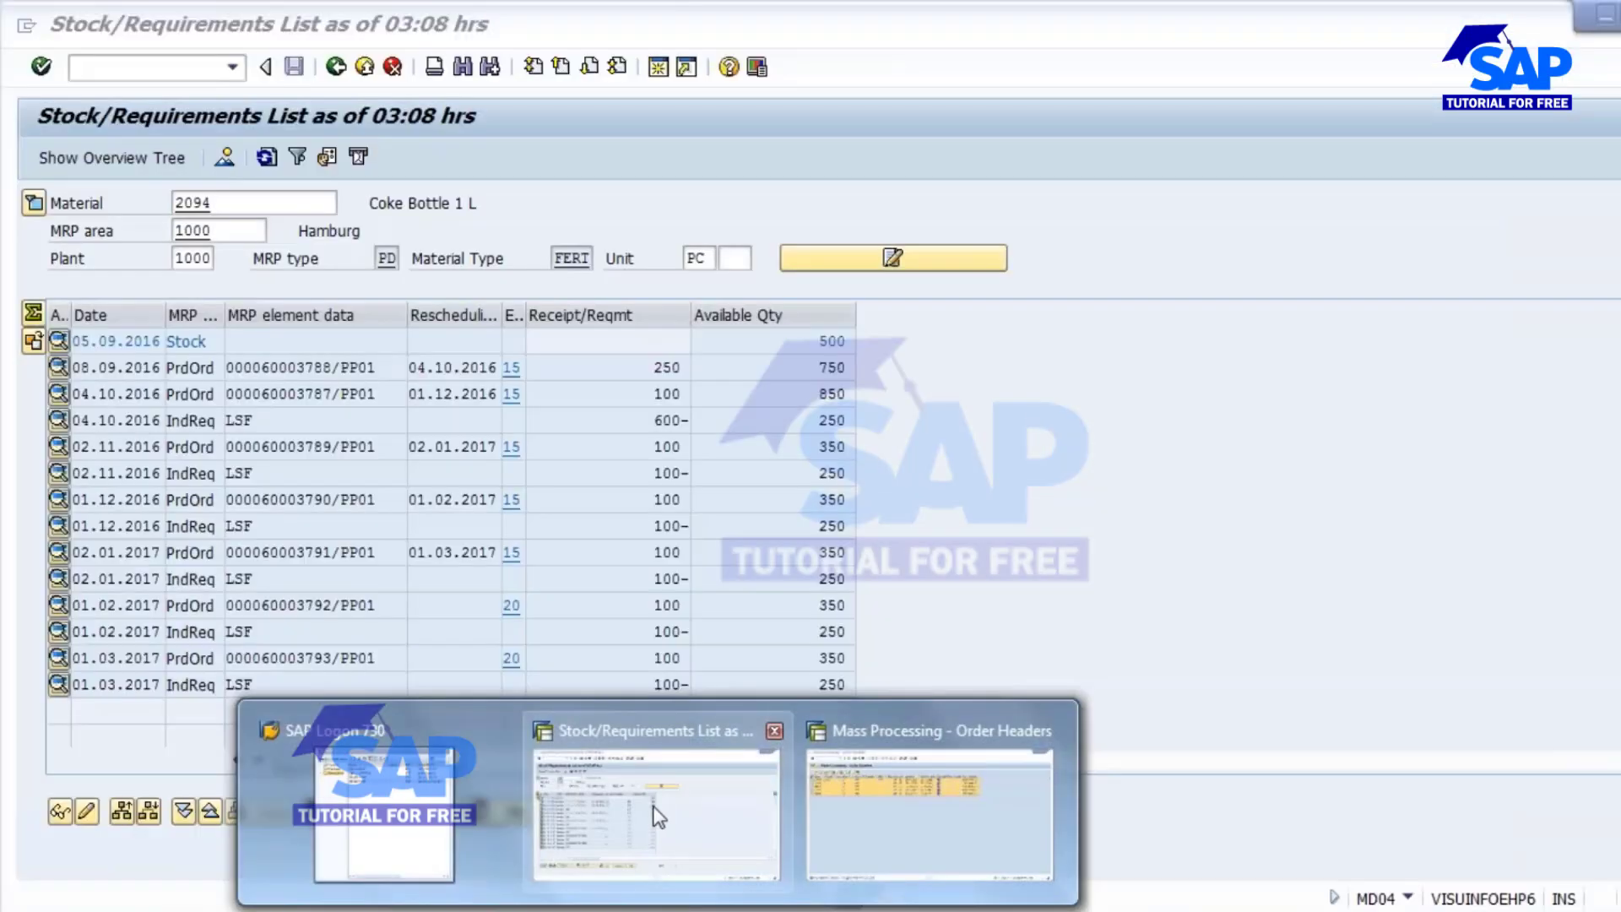
left_click(659, 815)
double_click(290, 366)
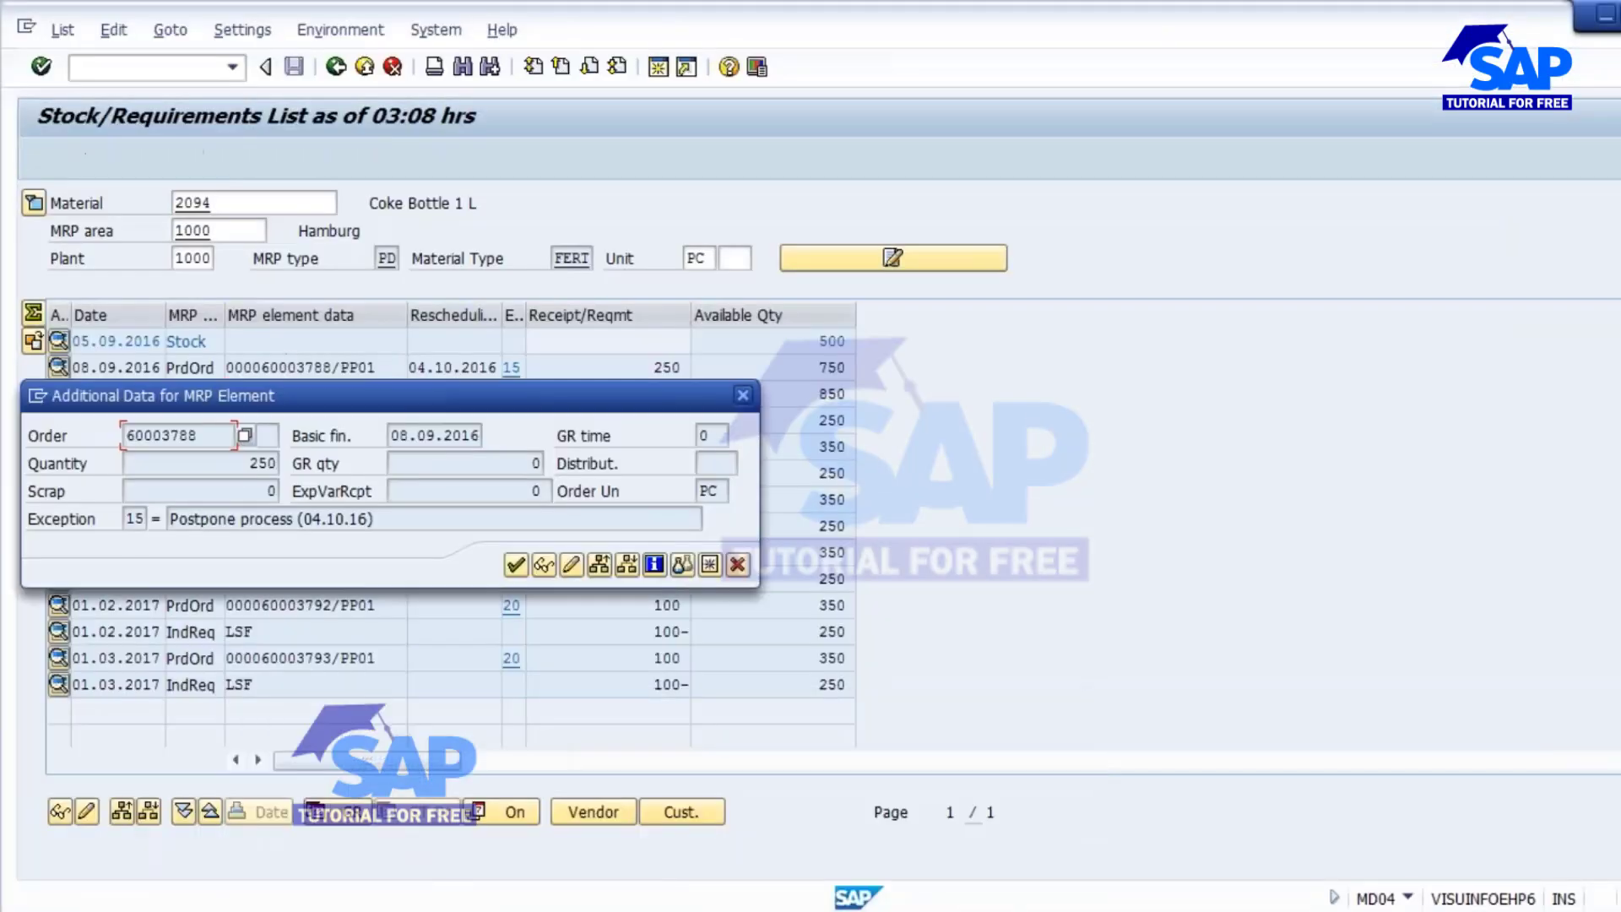
left_click(544, 564)
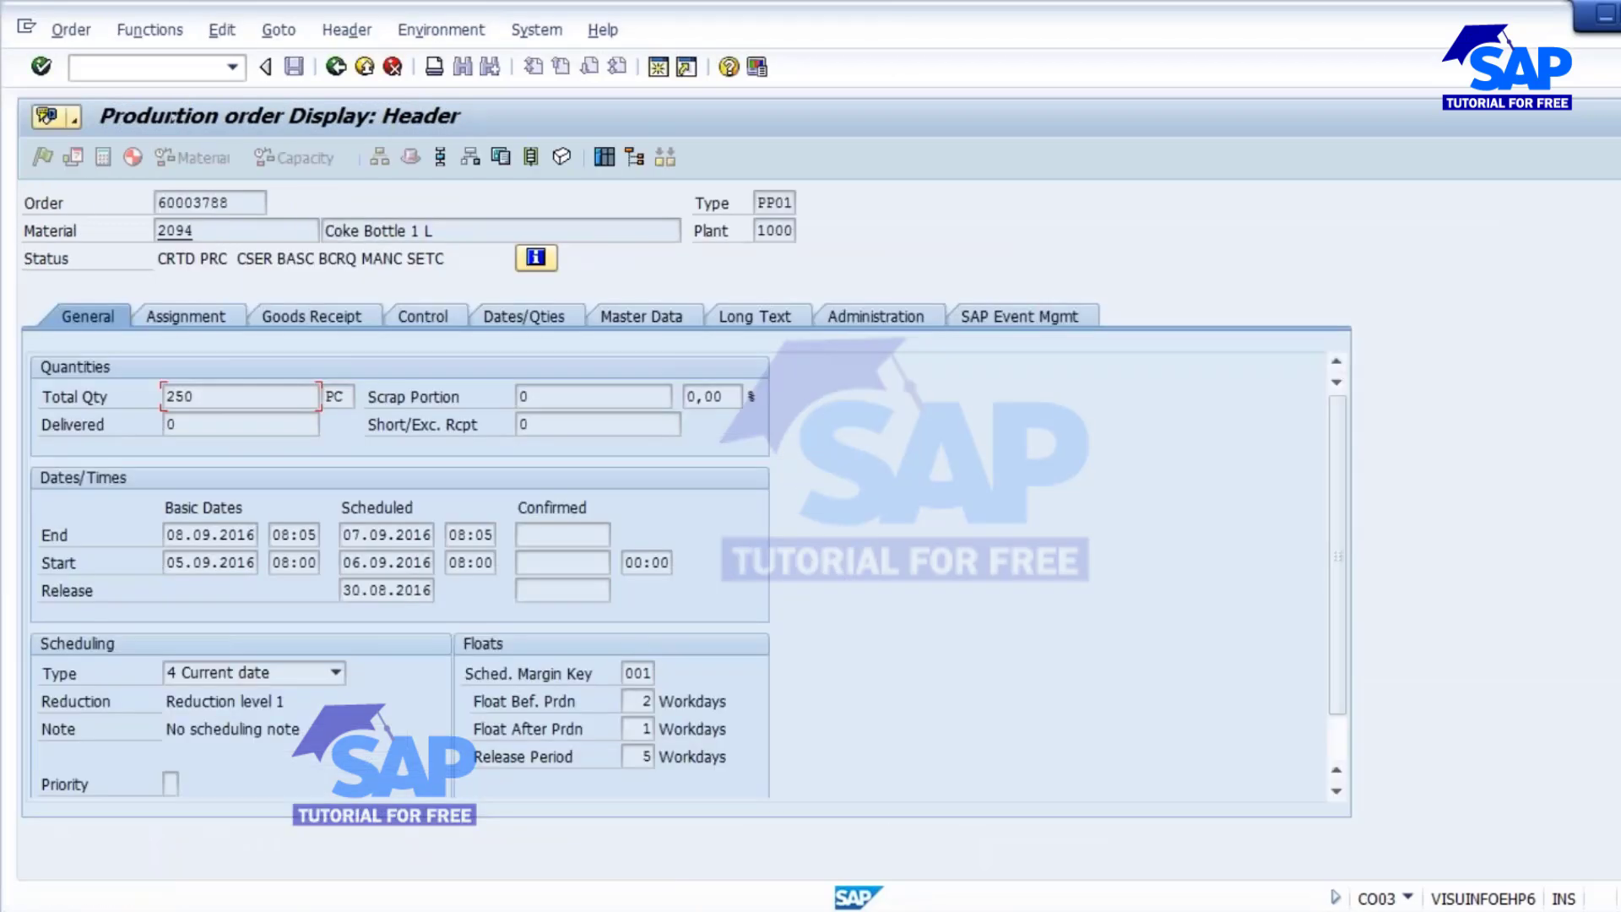
Step: Examine the order number, material, material description and plant in the production order header
double_click(236, 202)
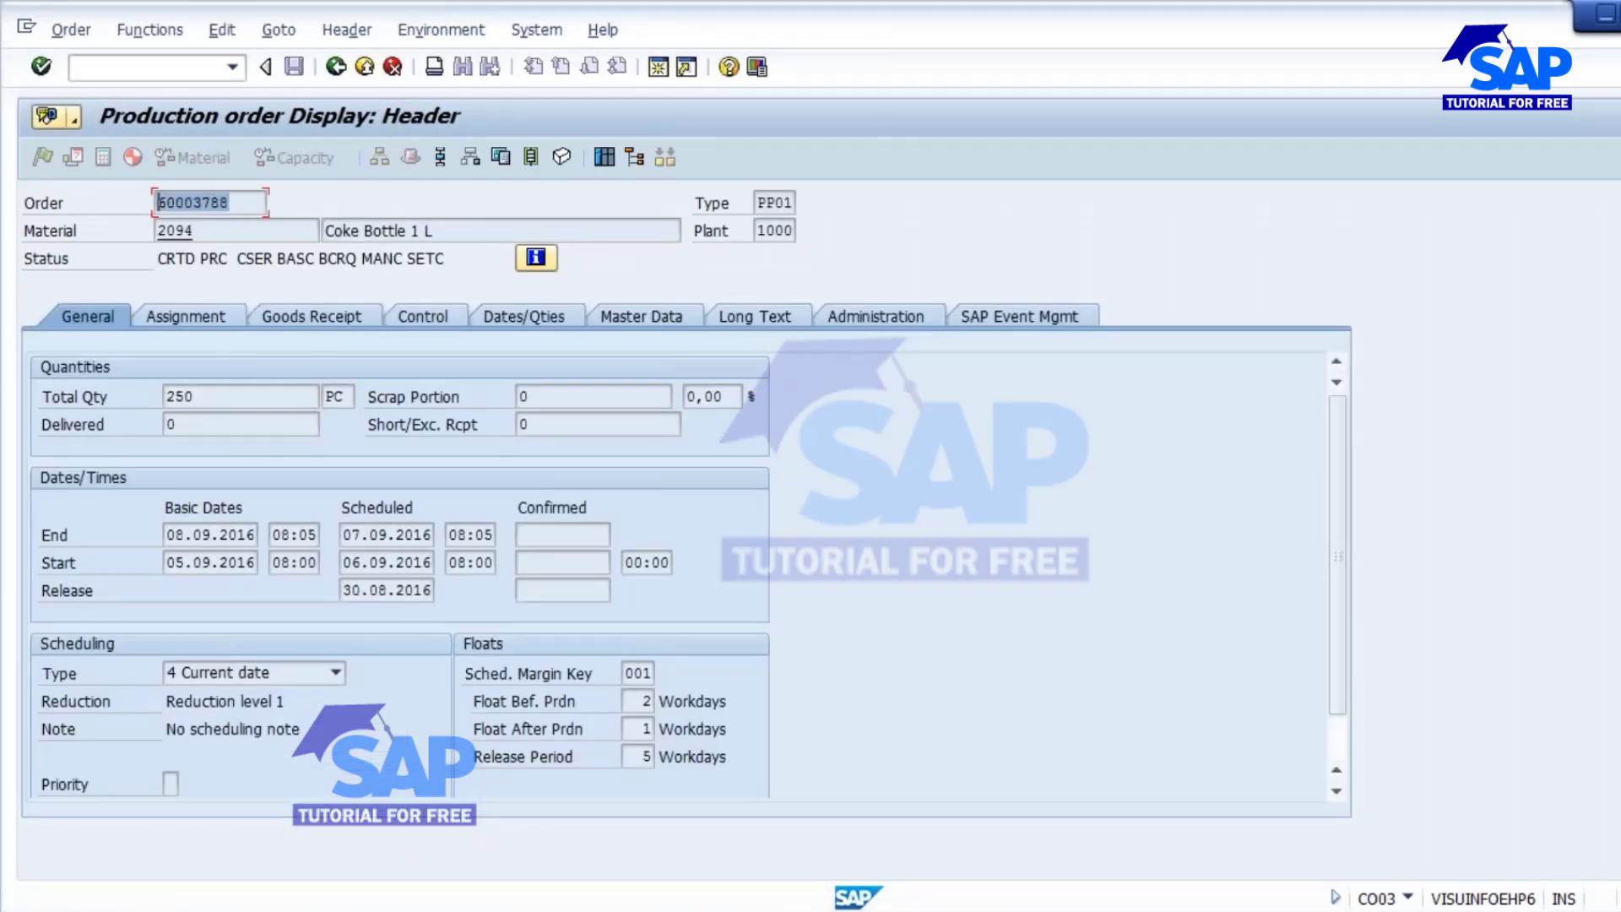
key("Tab")
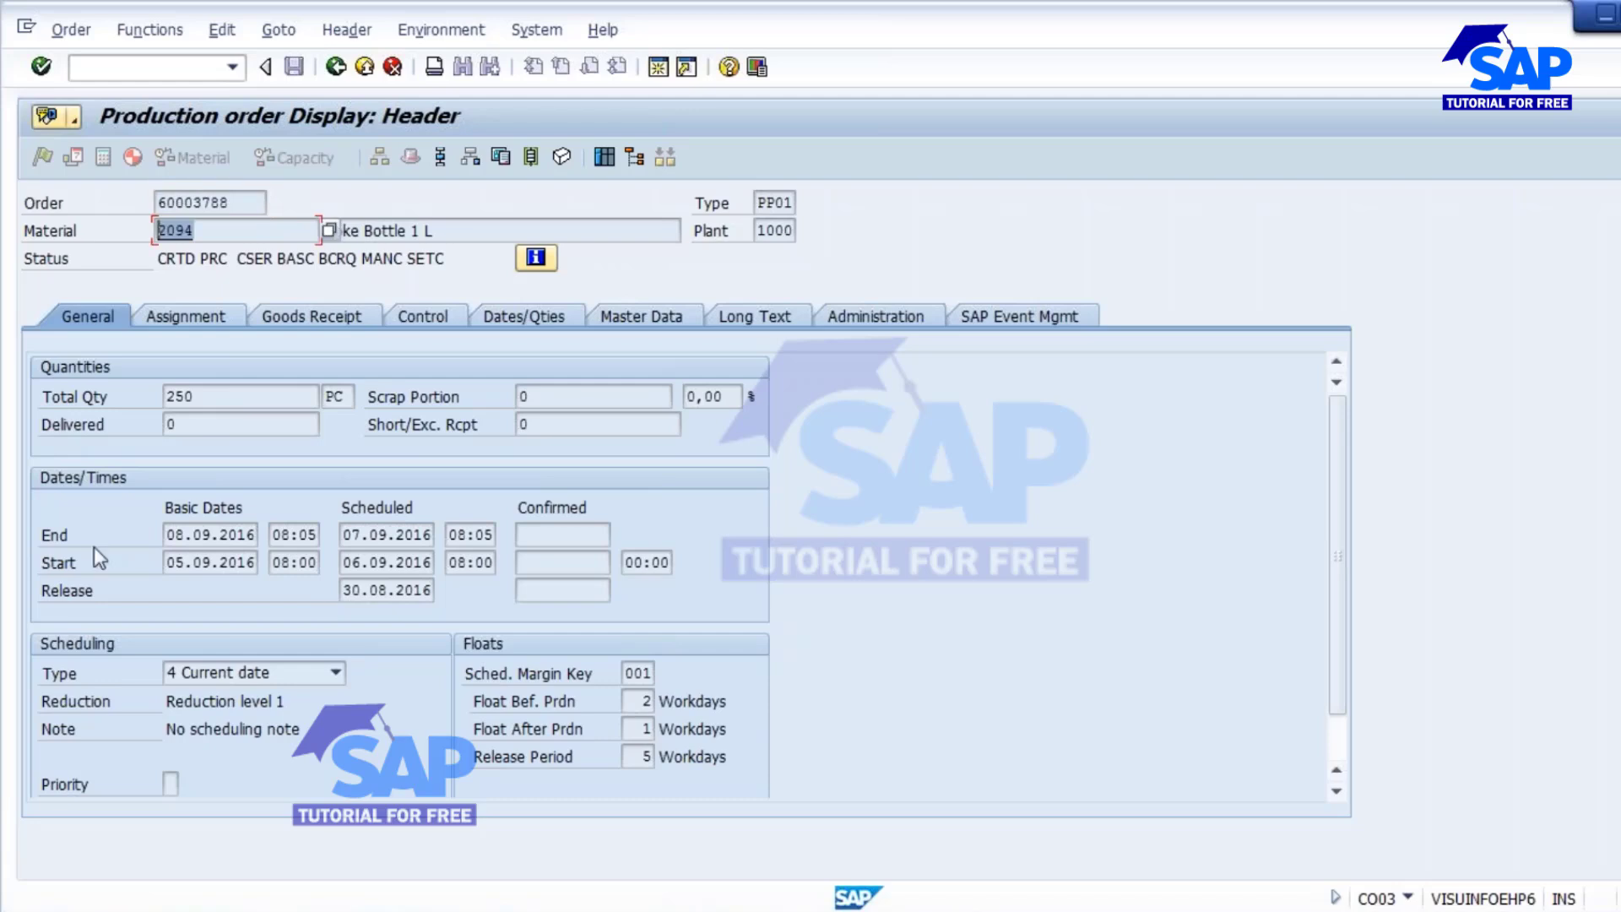
key("Tab")
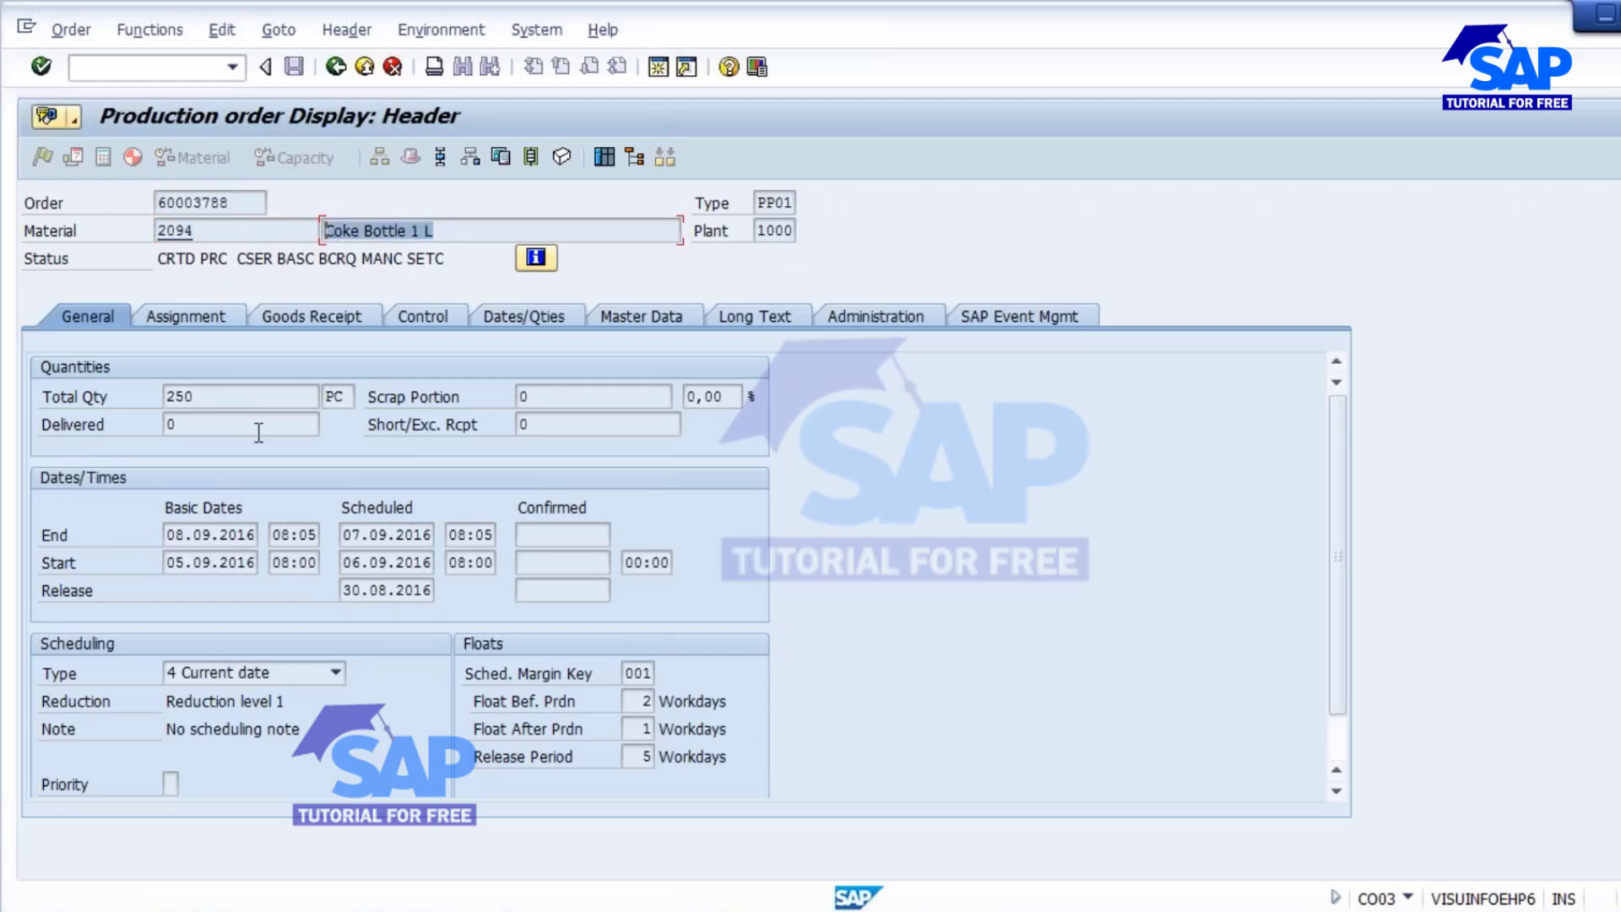
key("Tab")
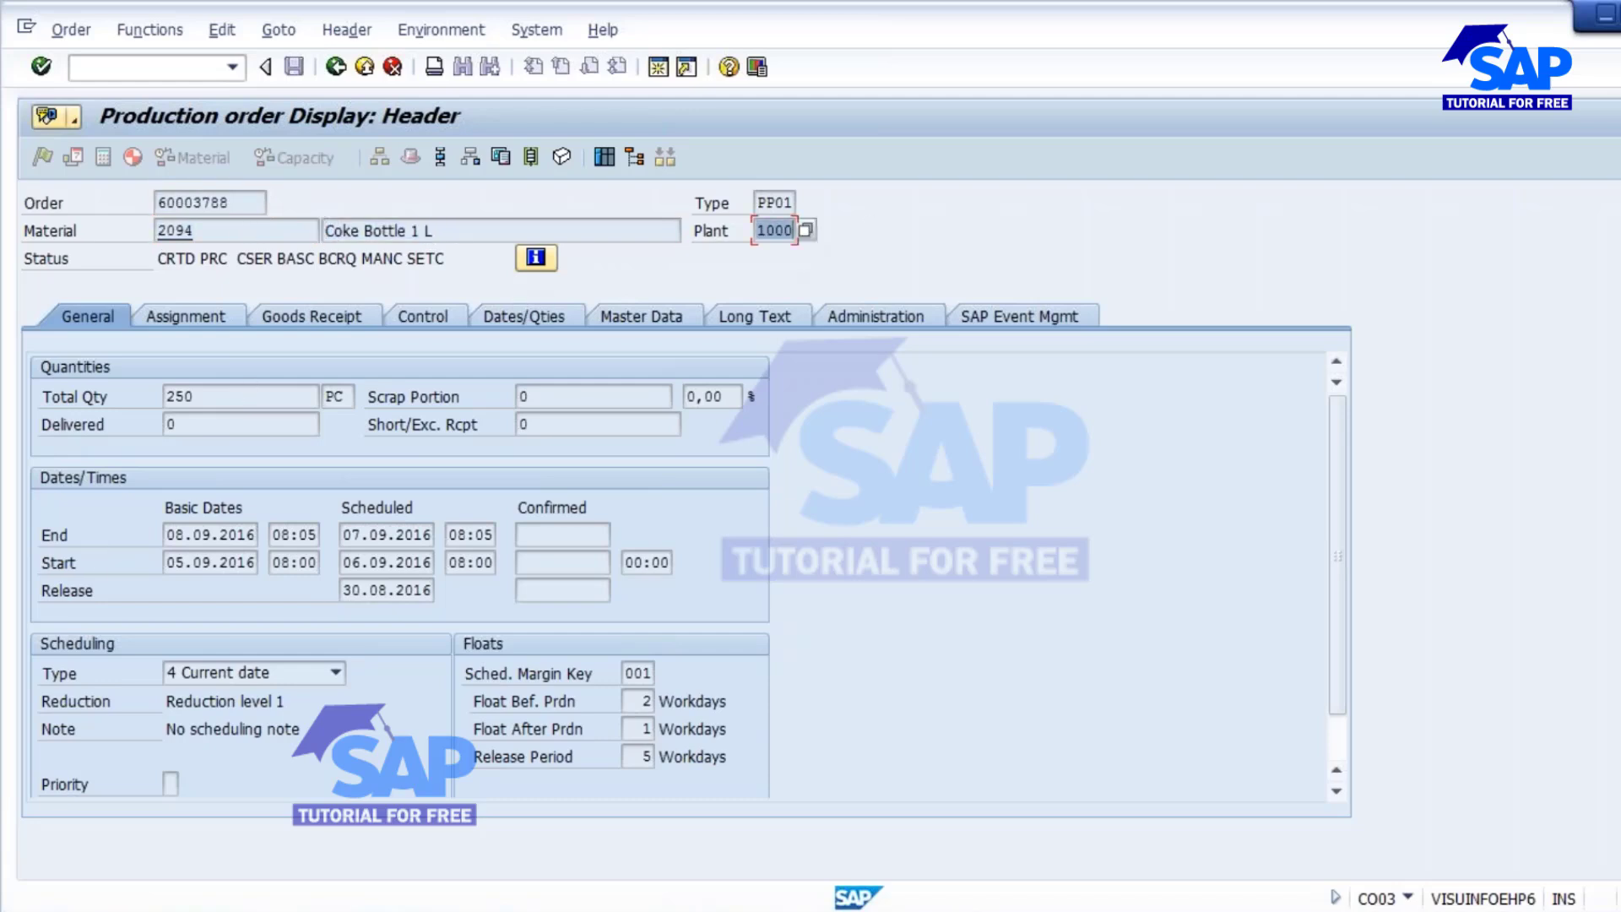
Step: Examine the order's total quantity, scrap portion, delivered quantity and basic start and end dates
double_click(195, 396)
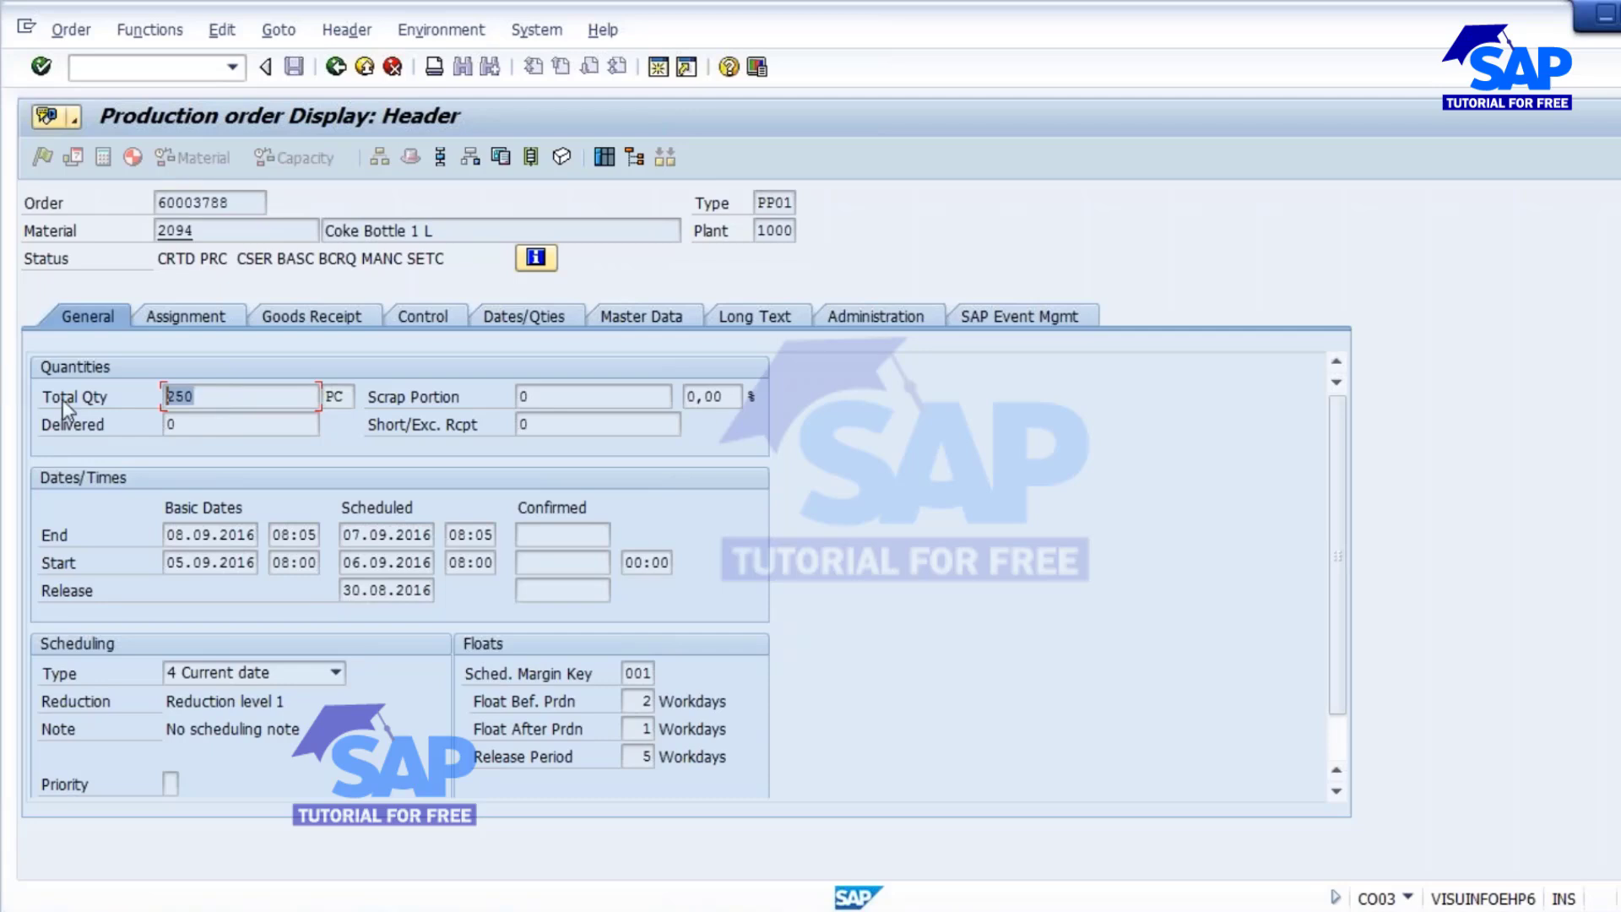
double_click(522, 397)
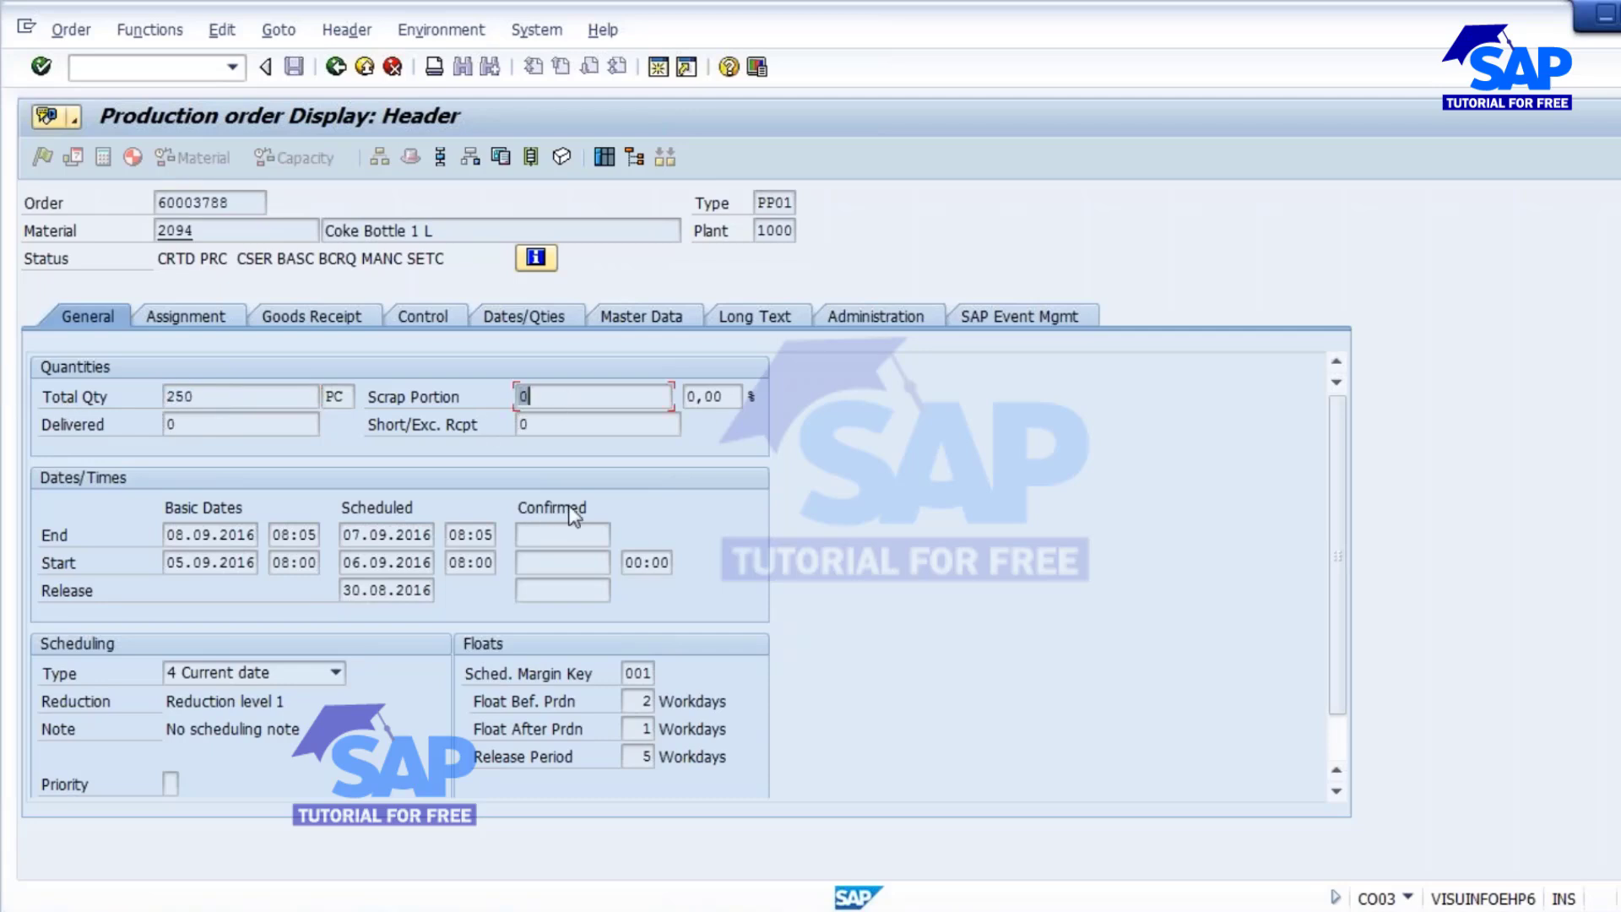
type("0")
double_click(191, 425)
double_click(181, 562)
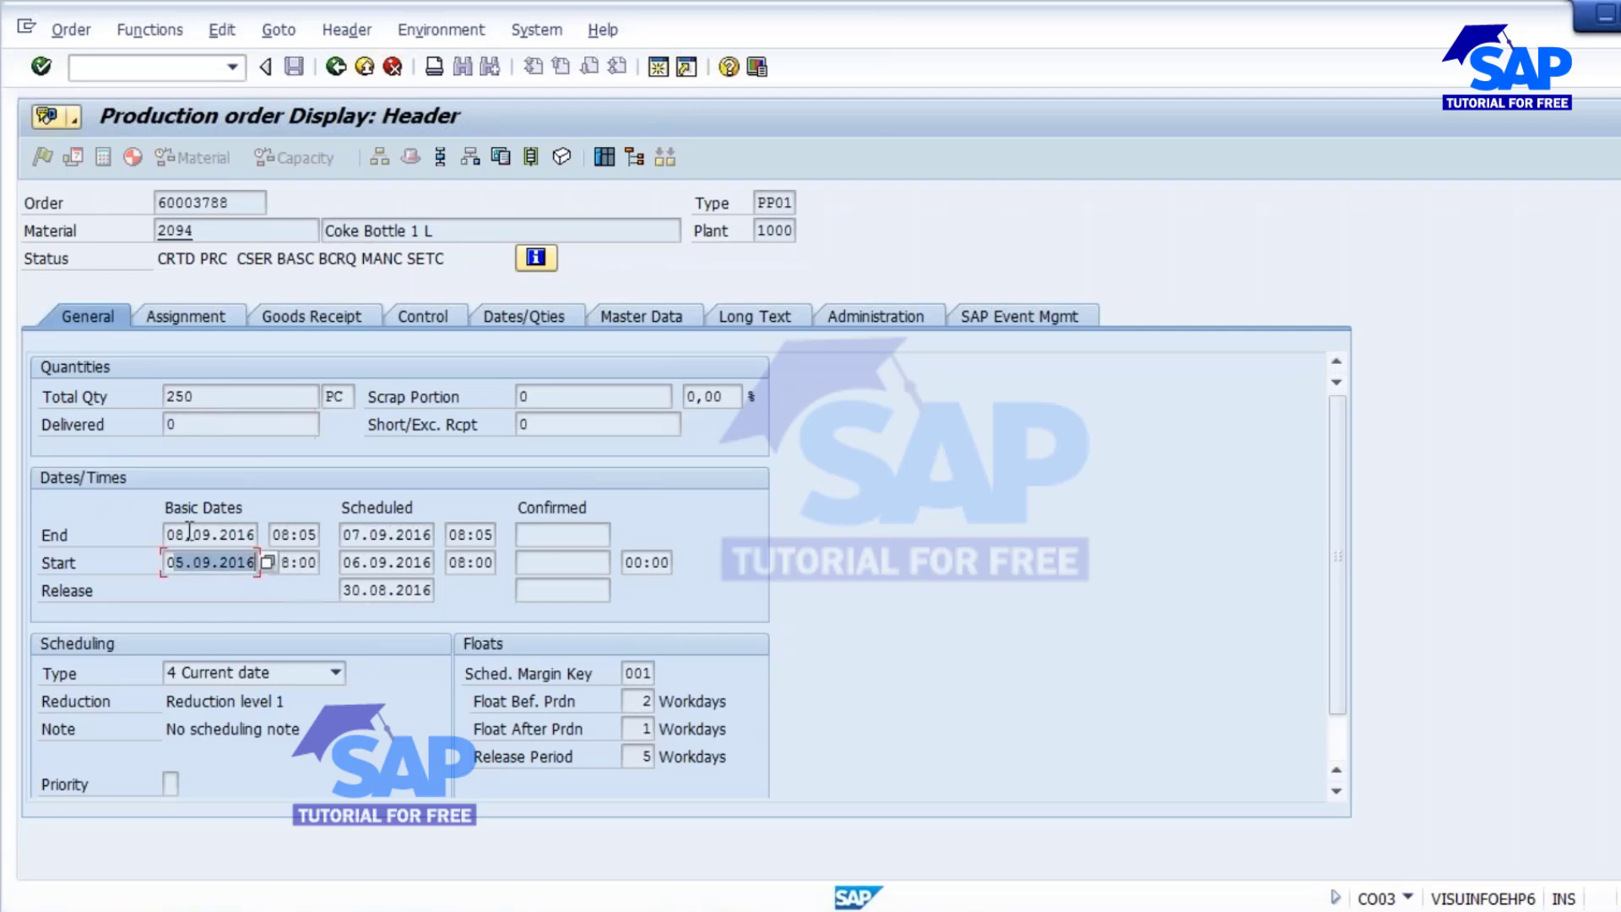
double_click(166, 535)
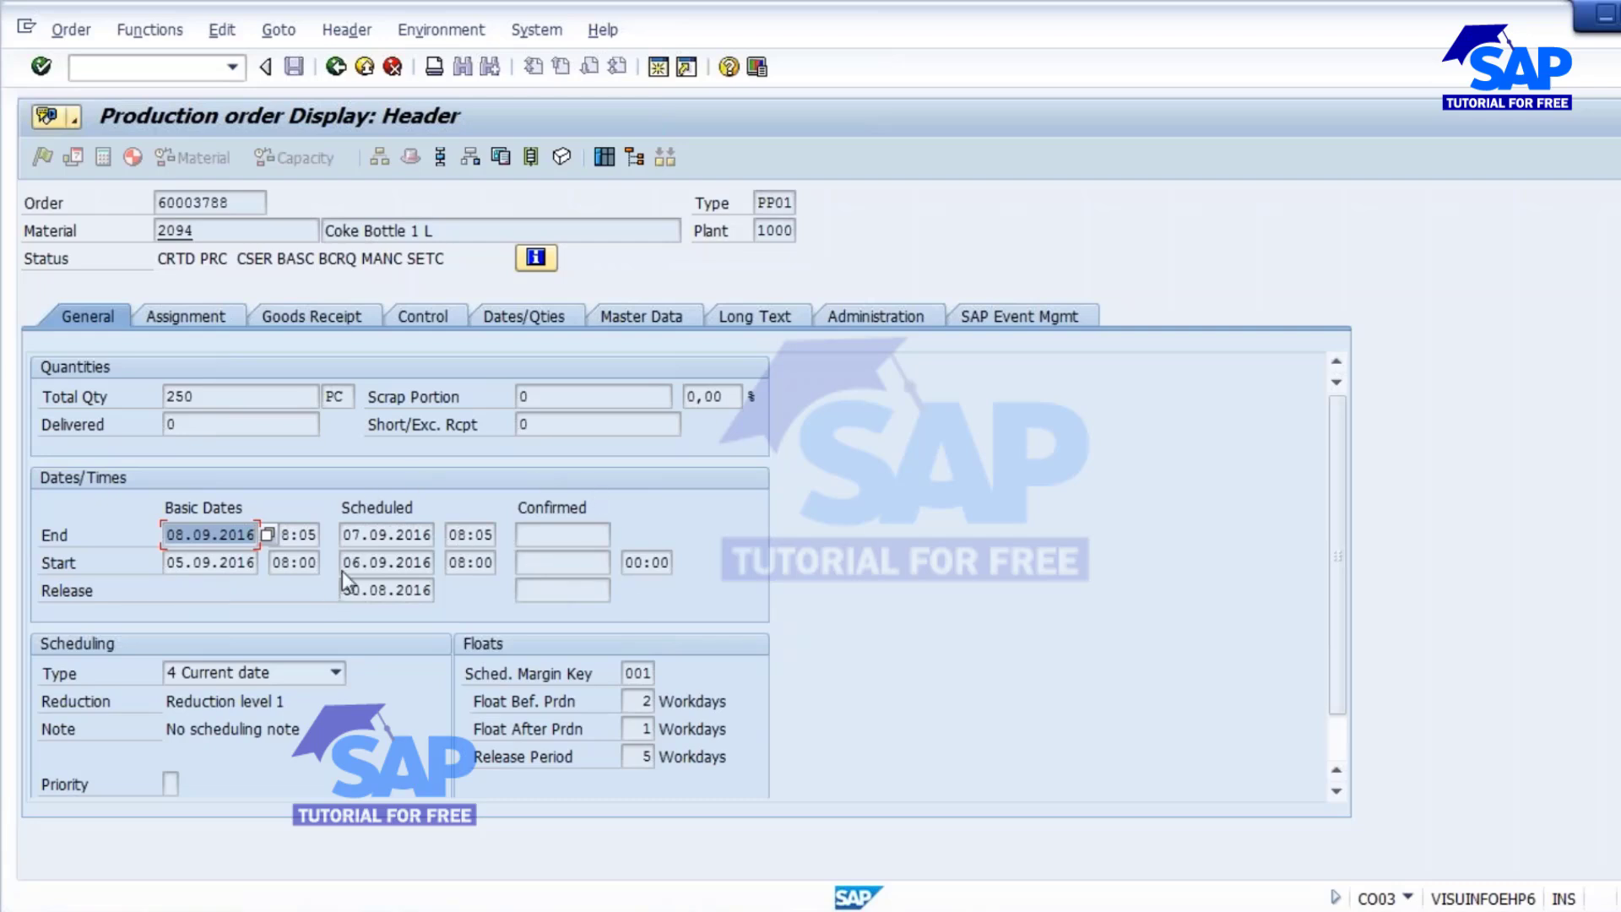
Step: Switch to the SAP PP course syllabus in Word, highlight the Scheduling topic, and return to the production order in SAP
mouse_move(892, 910)
left_click(778, 825)
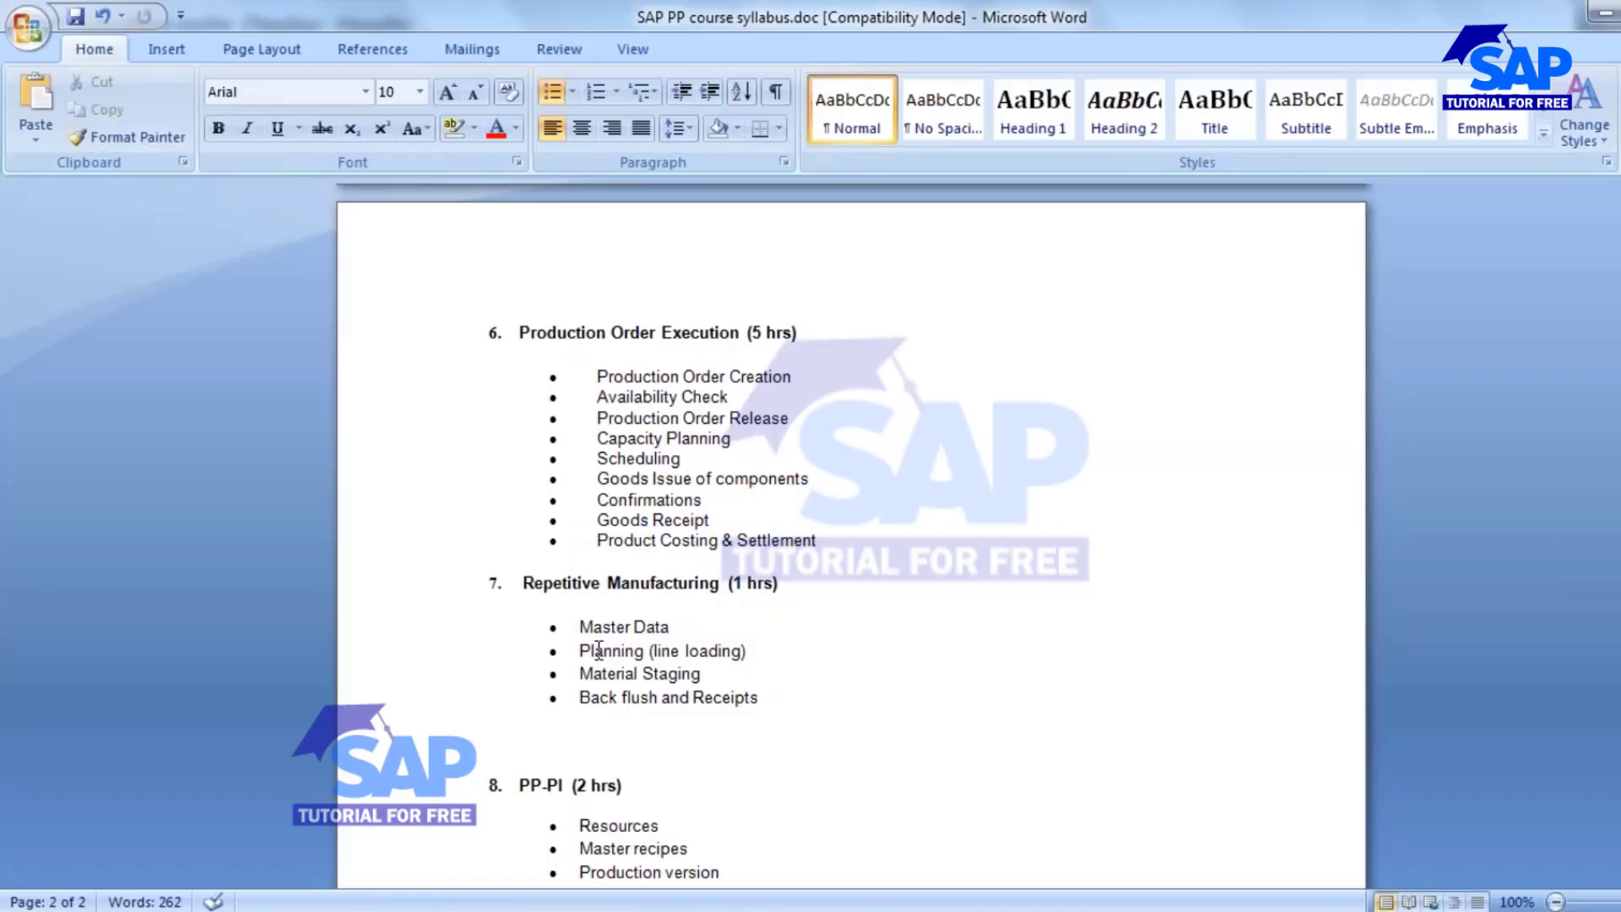
left_click_drag(597, 463, 696, 461)
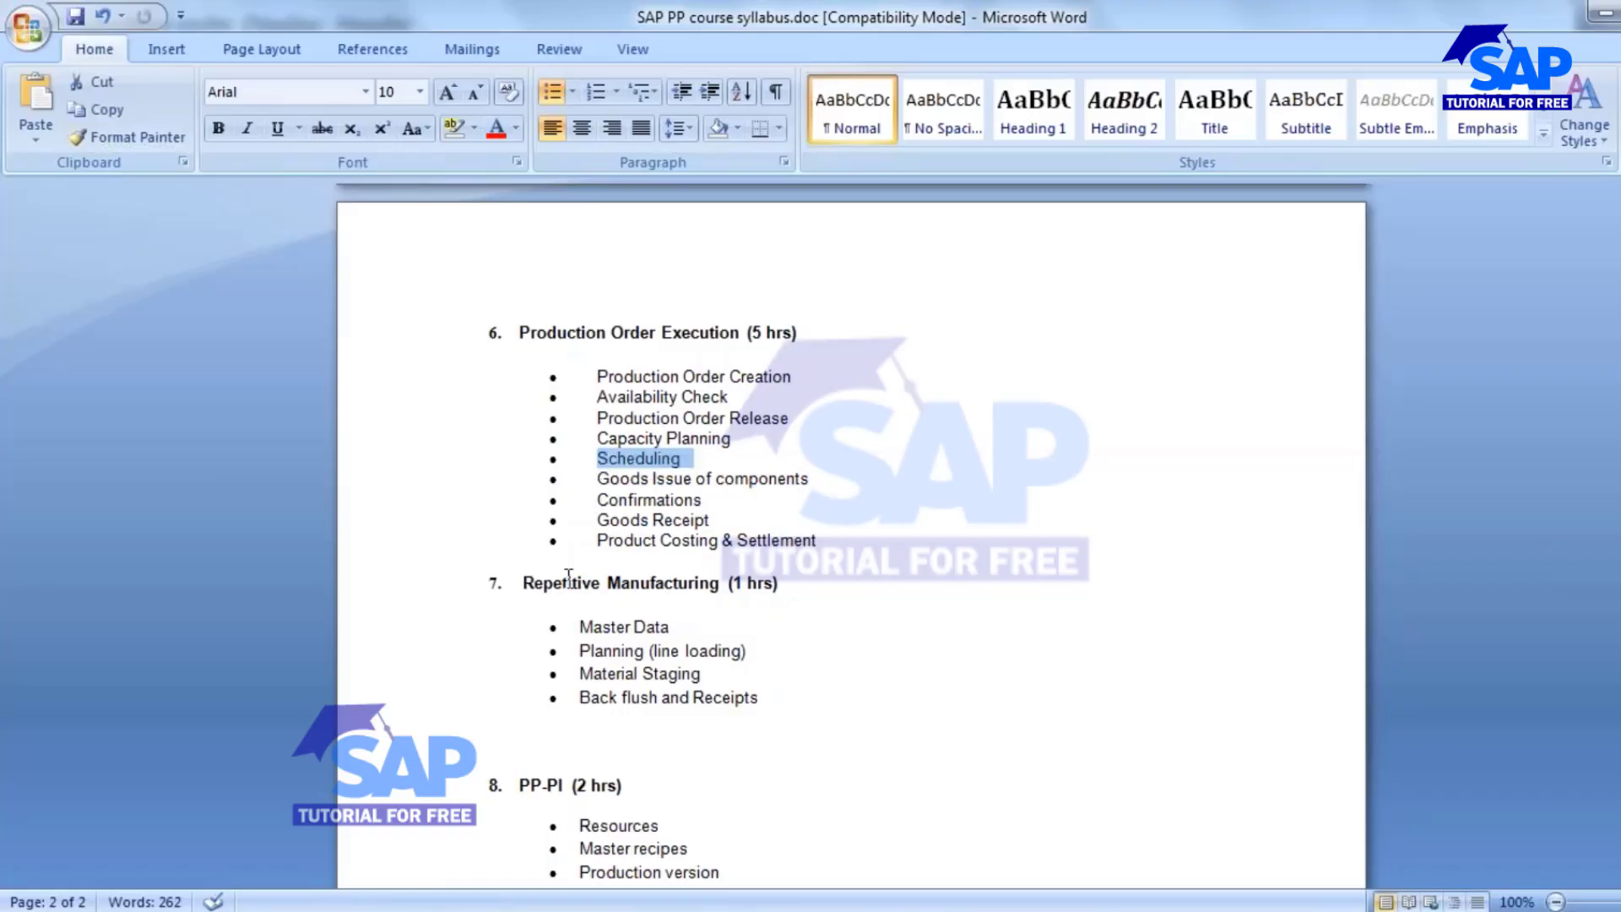
key("alt+Tab")
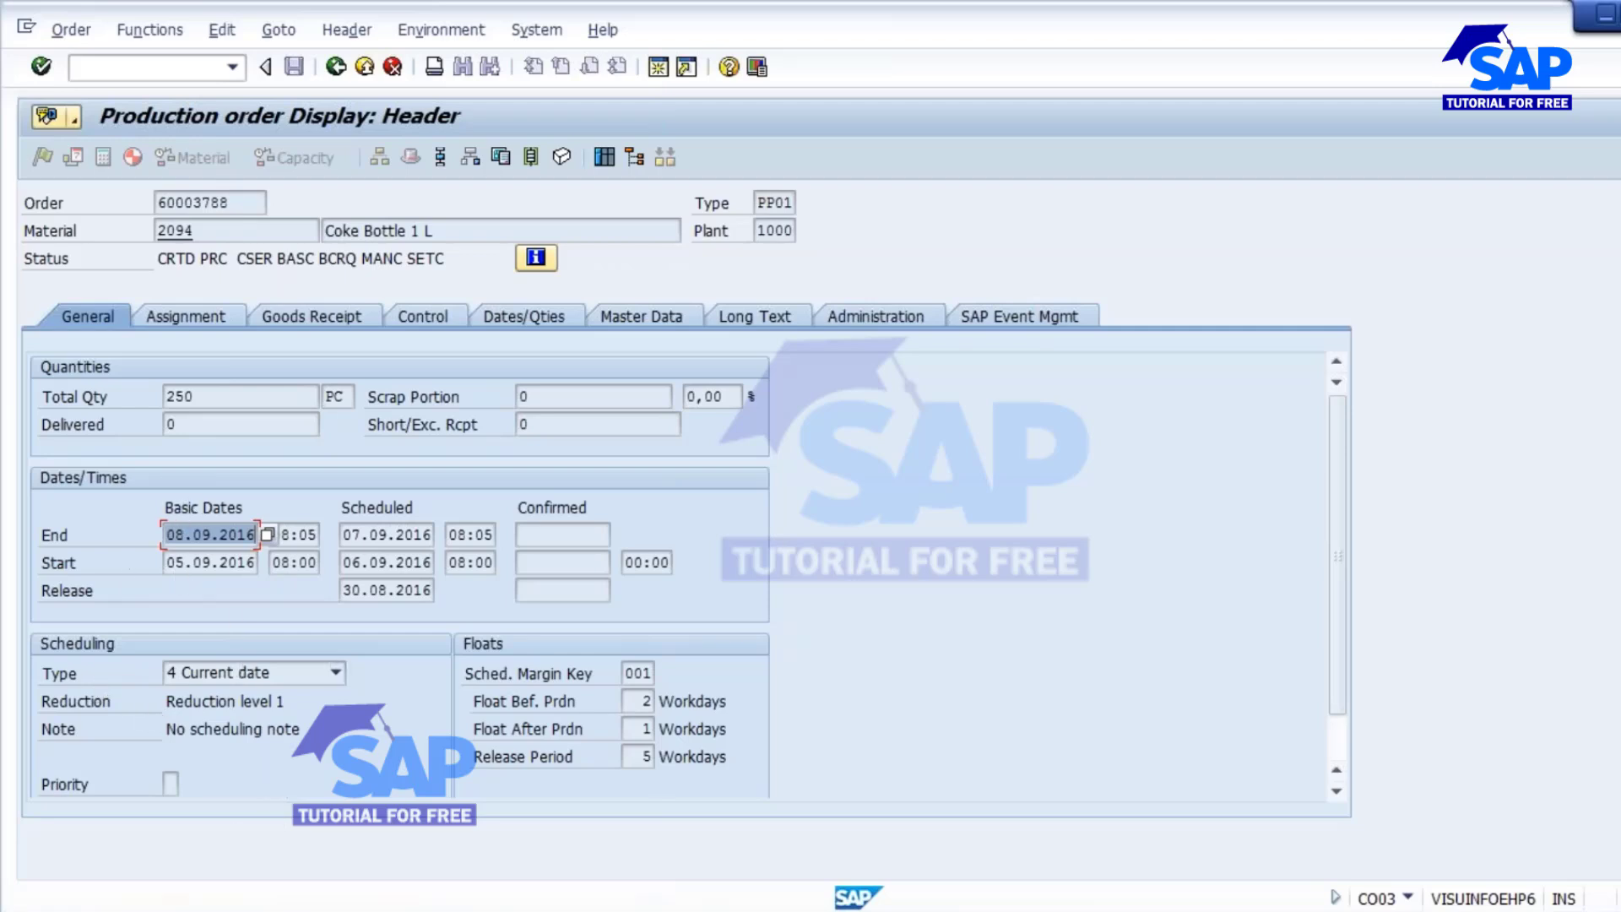
Step: Show the production order's assignment data and examine its MRP Controller and material
left_click(189, 314)
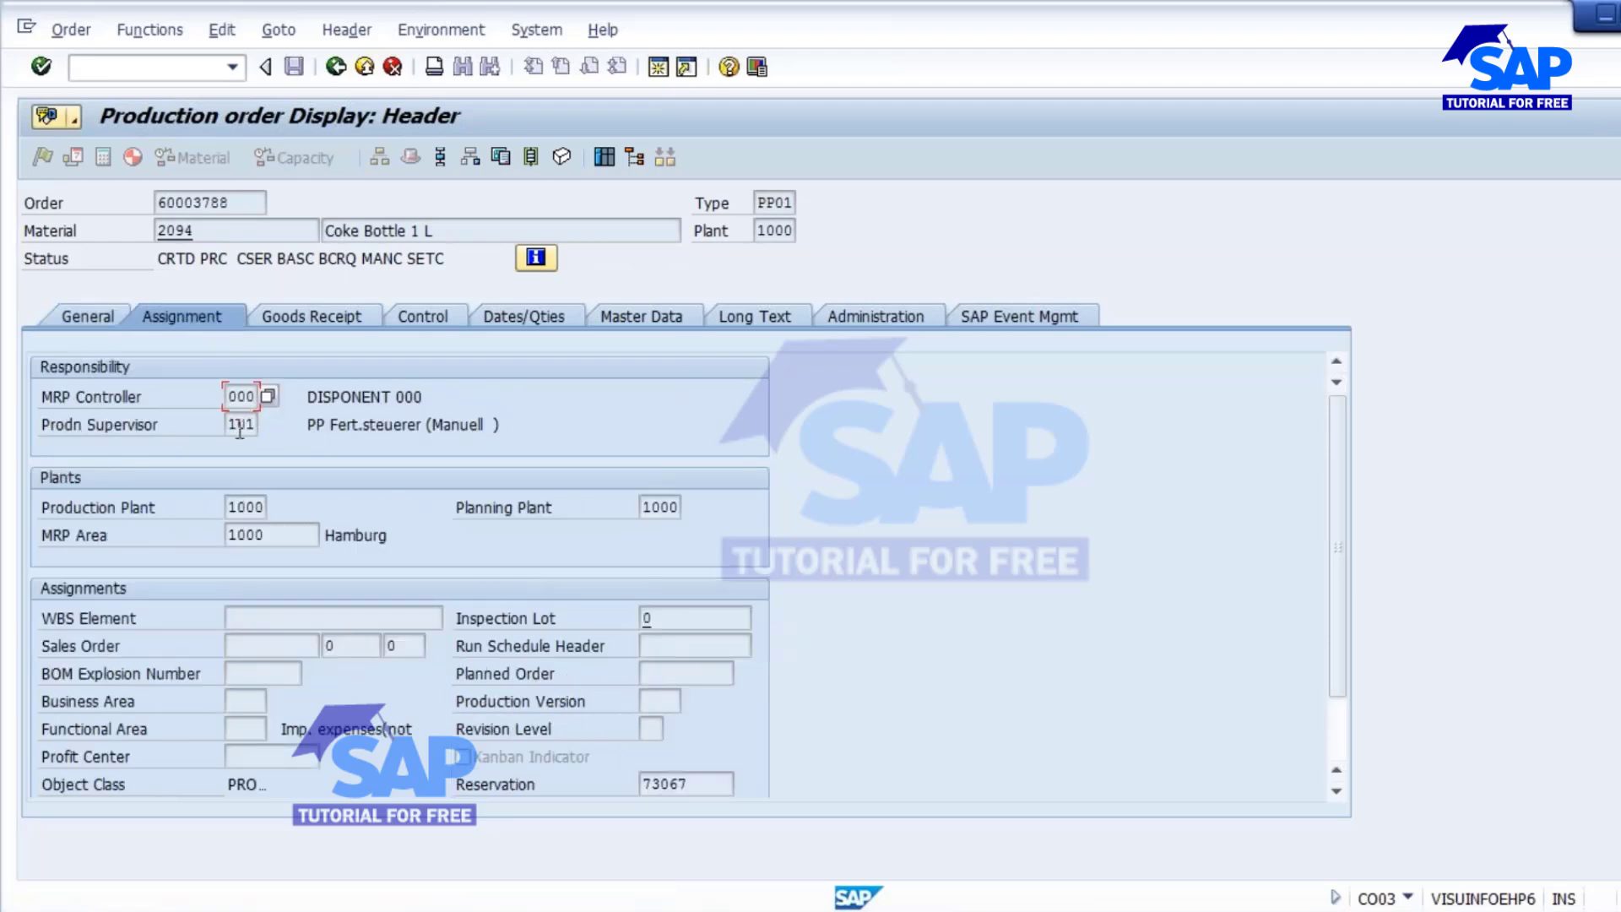
double_click(236, 401)
double_click(207, 233)
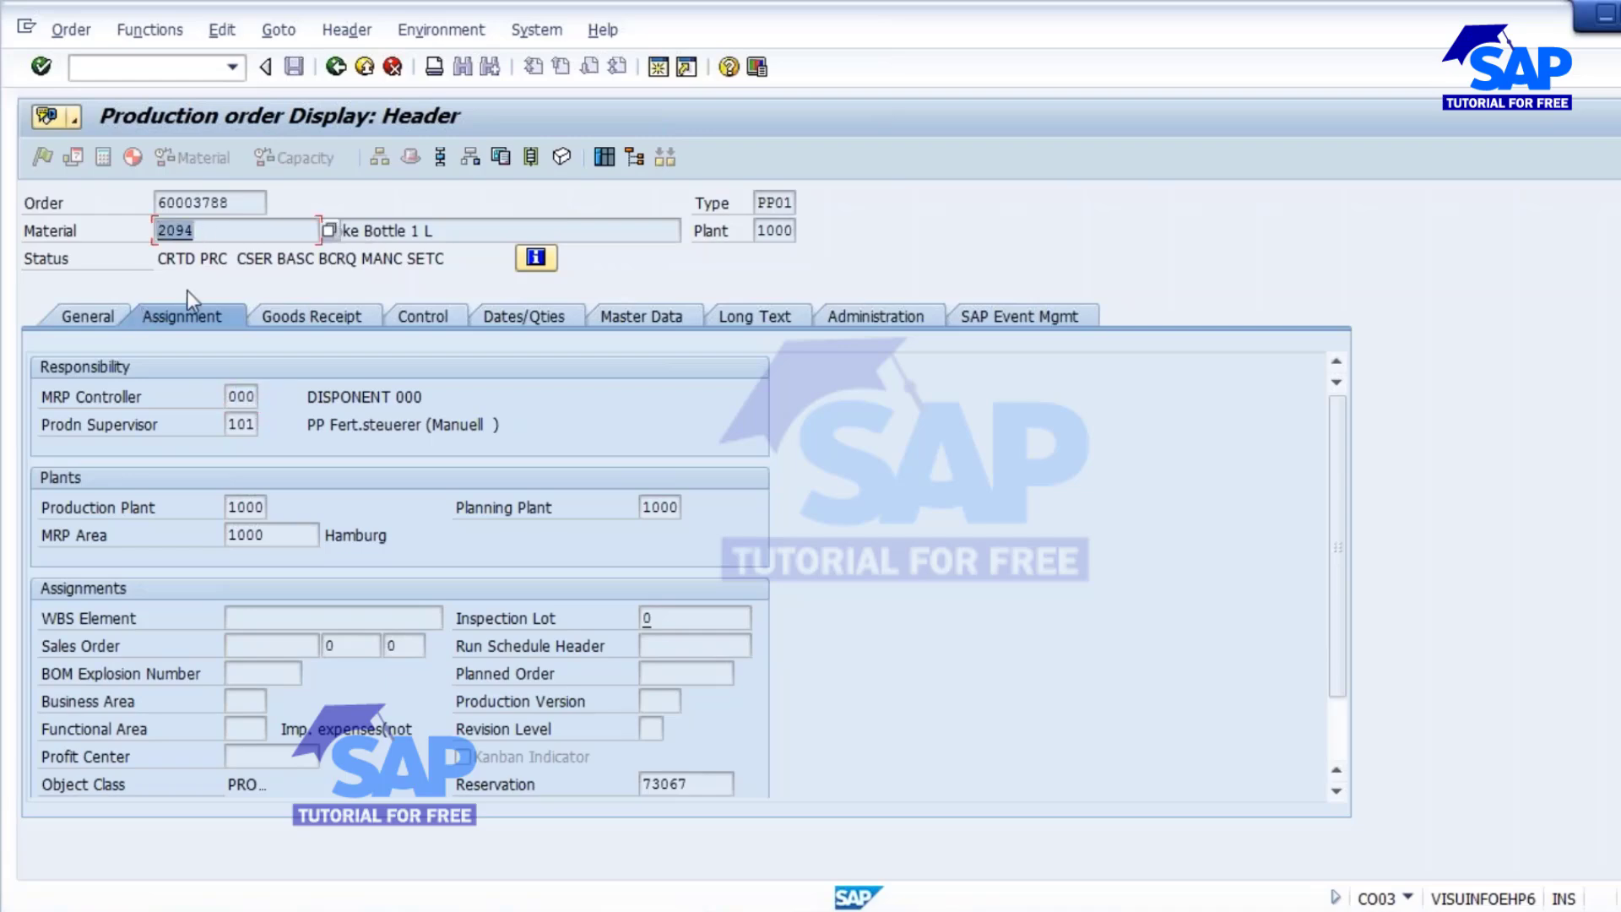
Step: Start transaction MM03 in a new session and bring up the view selection for material 2094
left_click(656, 70)
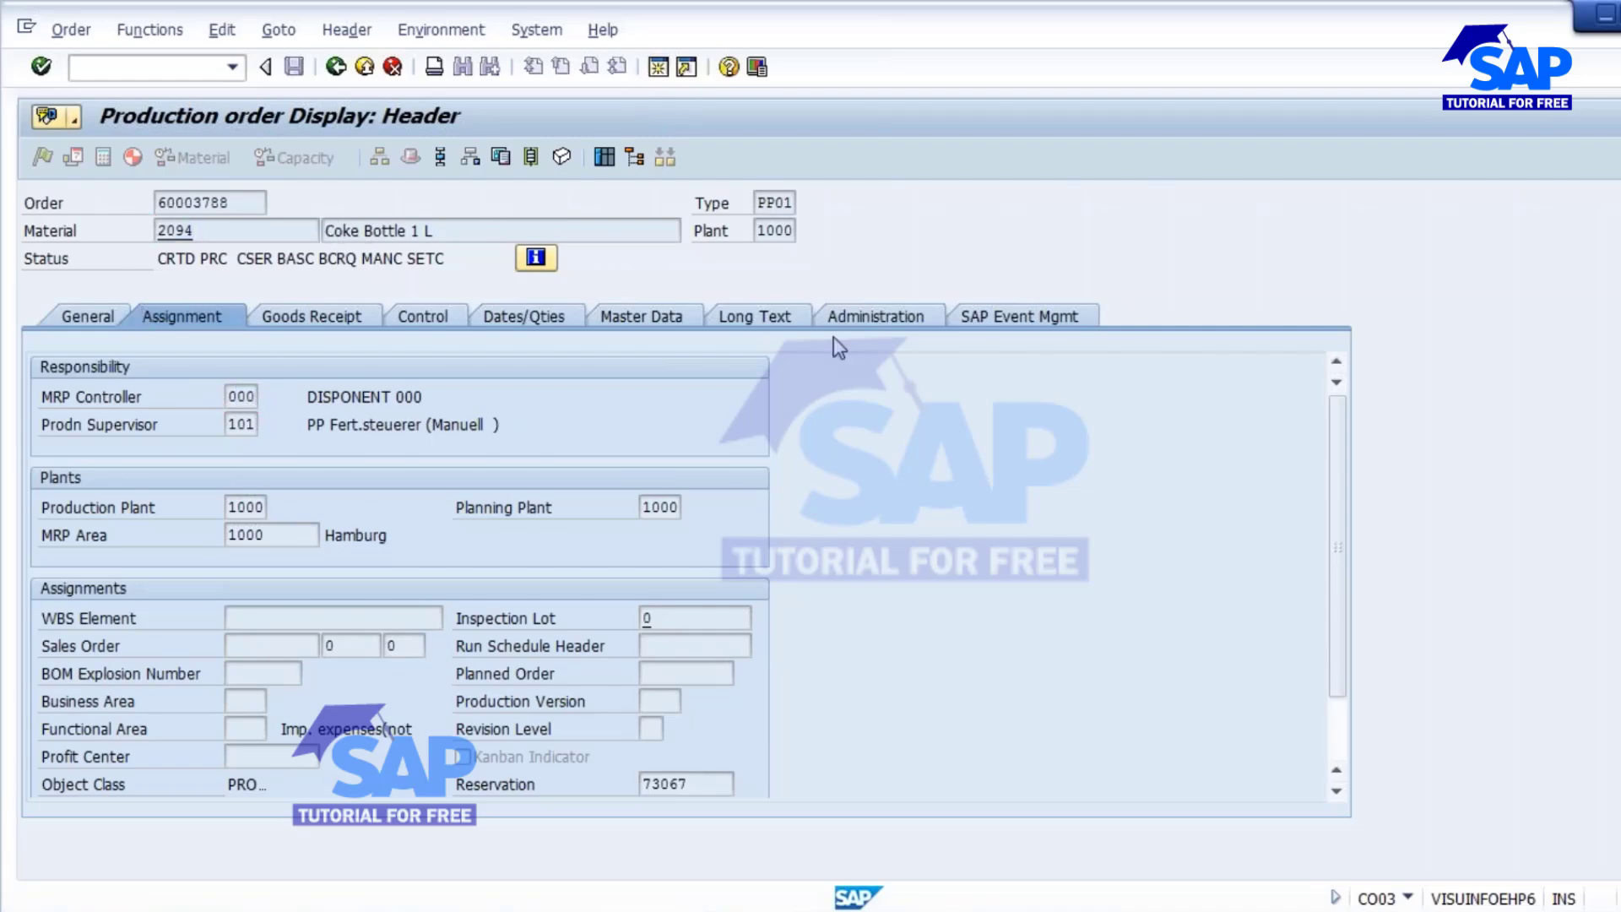
type("mm")
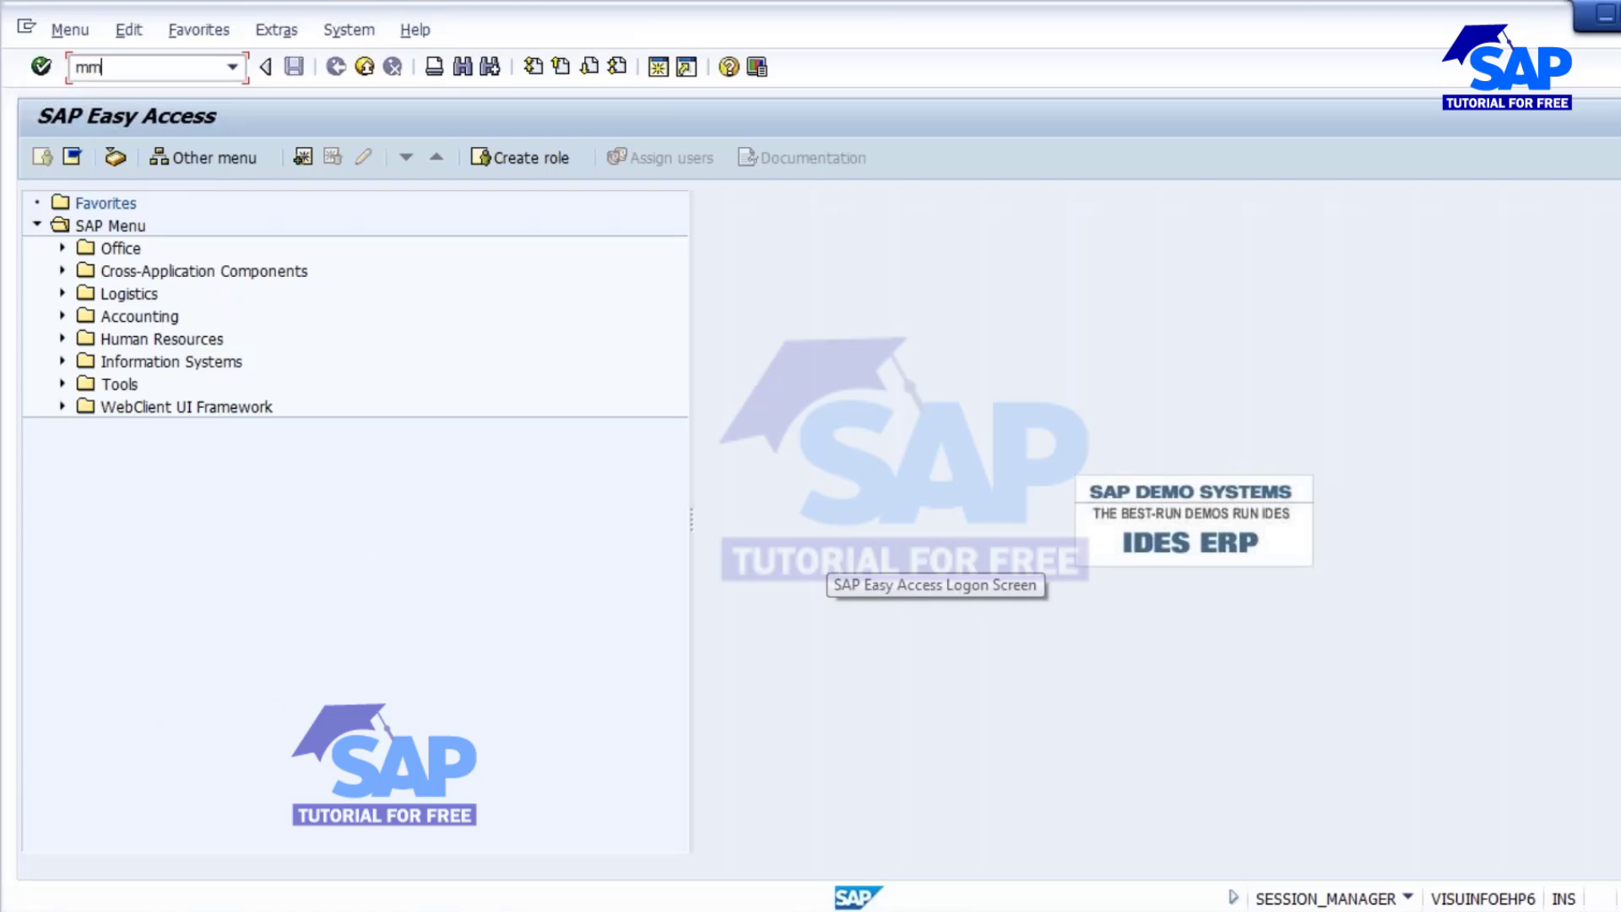
type("03")
key("Return")
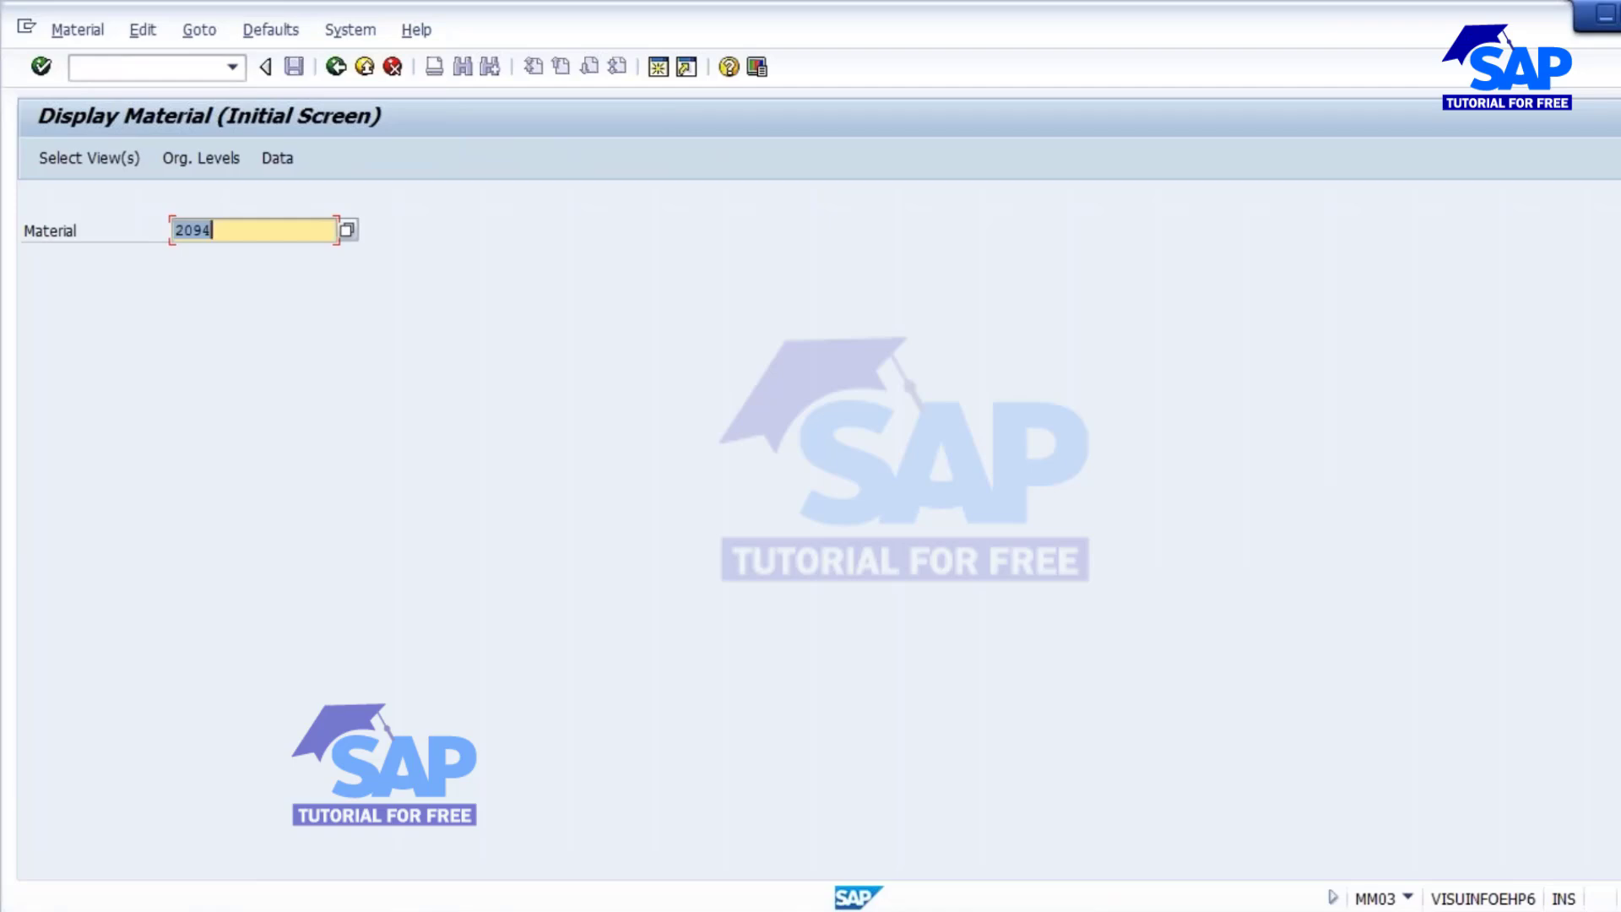
key("Return")
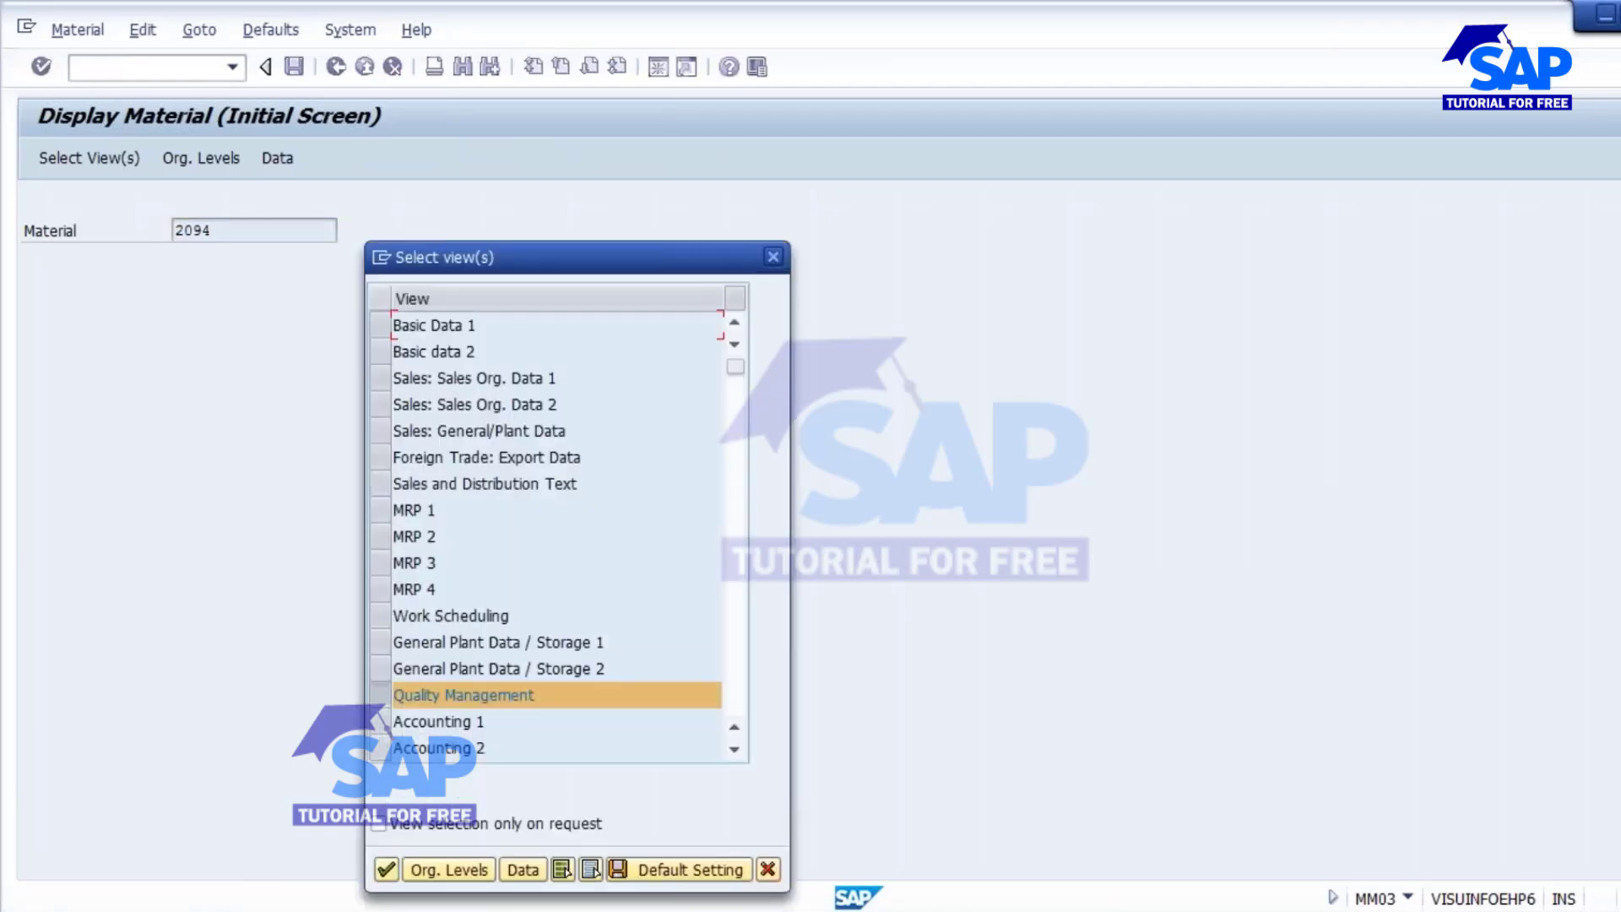
Step: Display views MRP 1 to MRP 4 of the material for plant 1000 and compare its MRP Controller with the production order's
left_click_drag(380, 513, 380, 591)
left_click(387, 869)
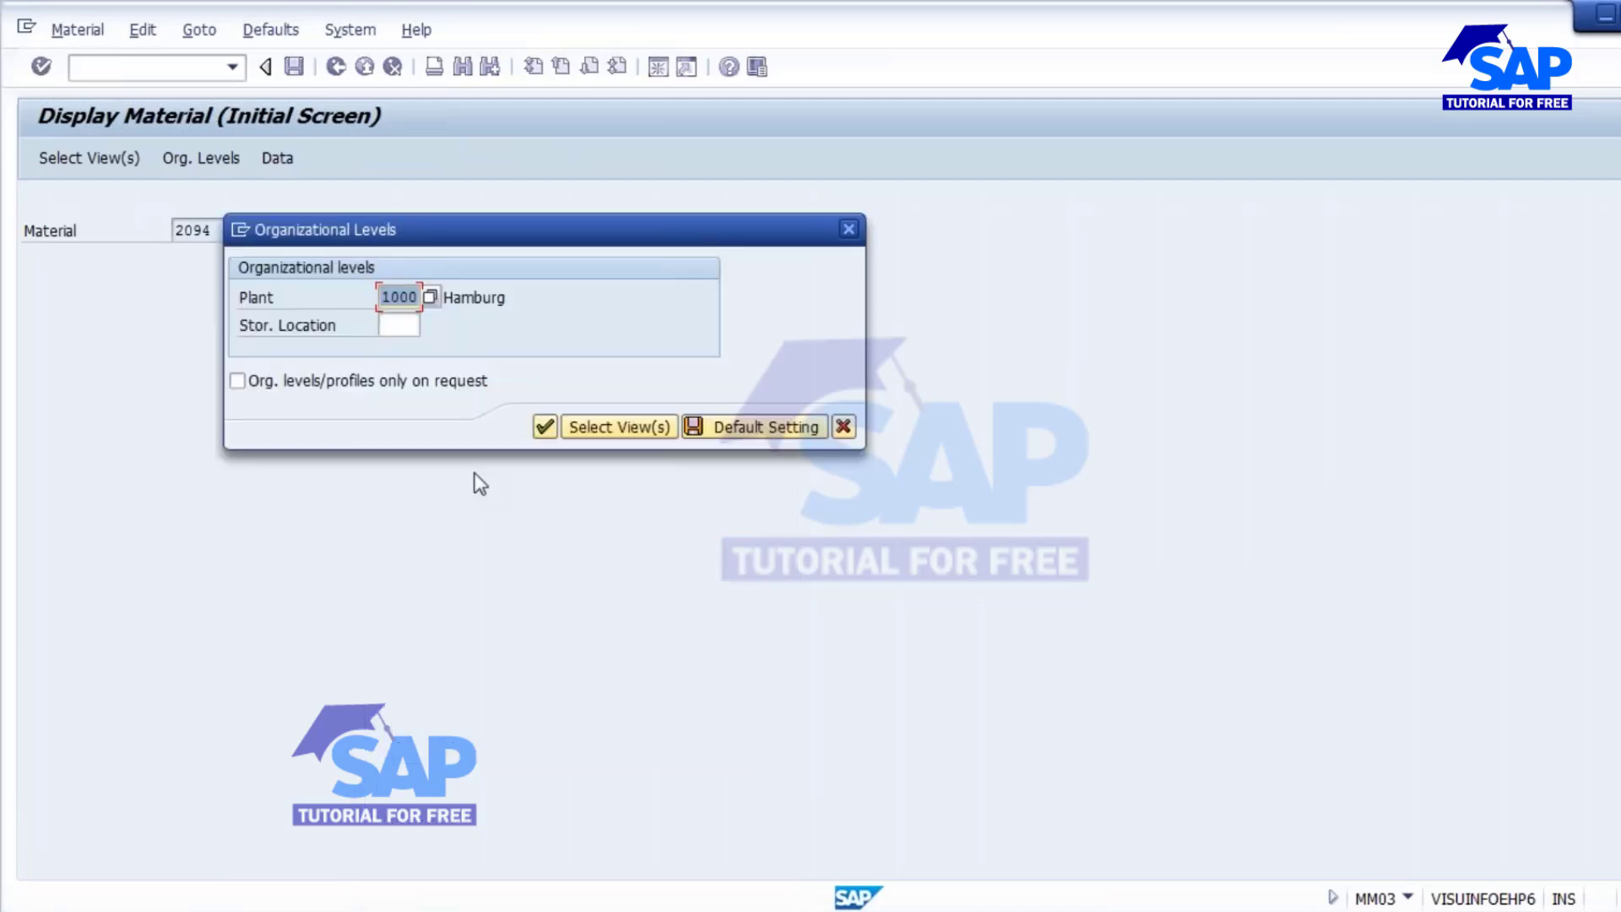
left_click(547, 427)
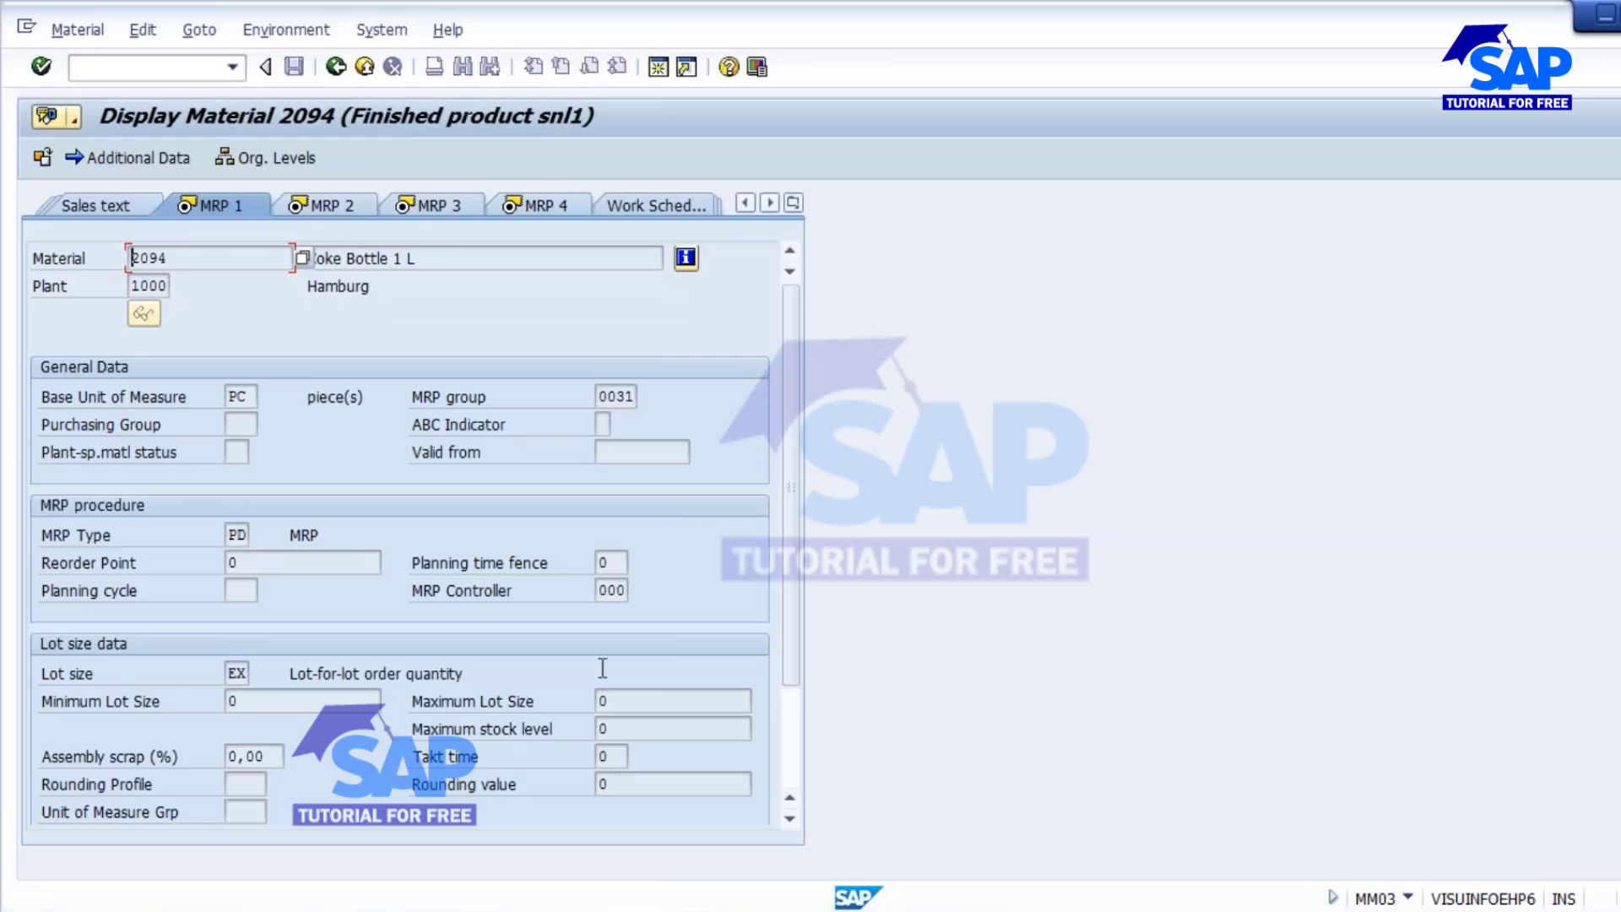
double_click(608, 590)
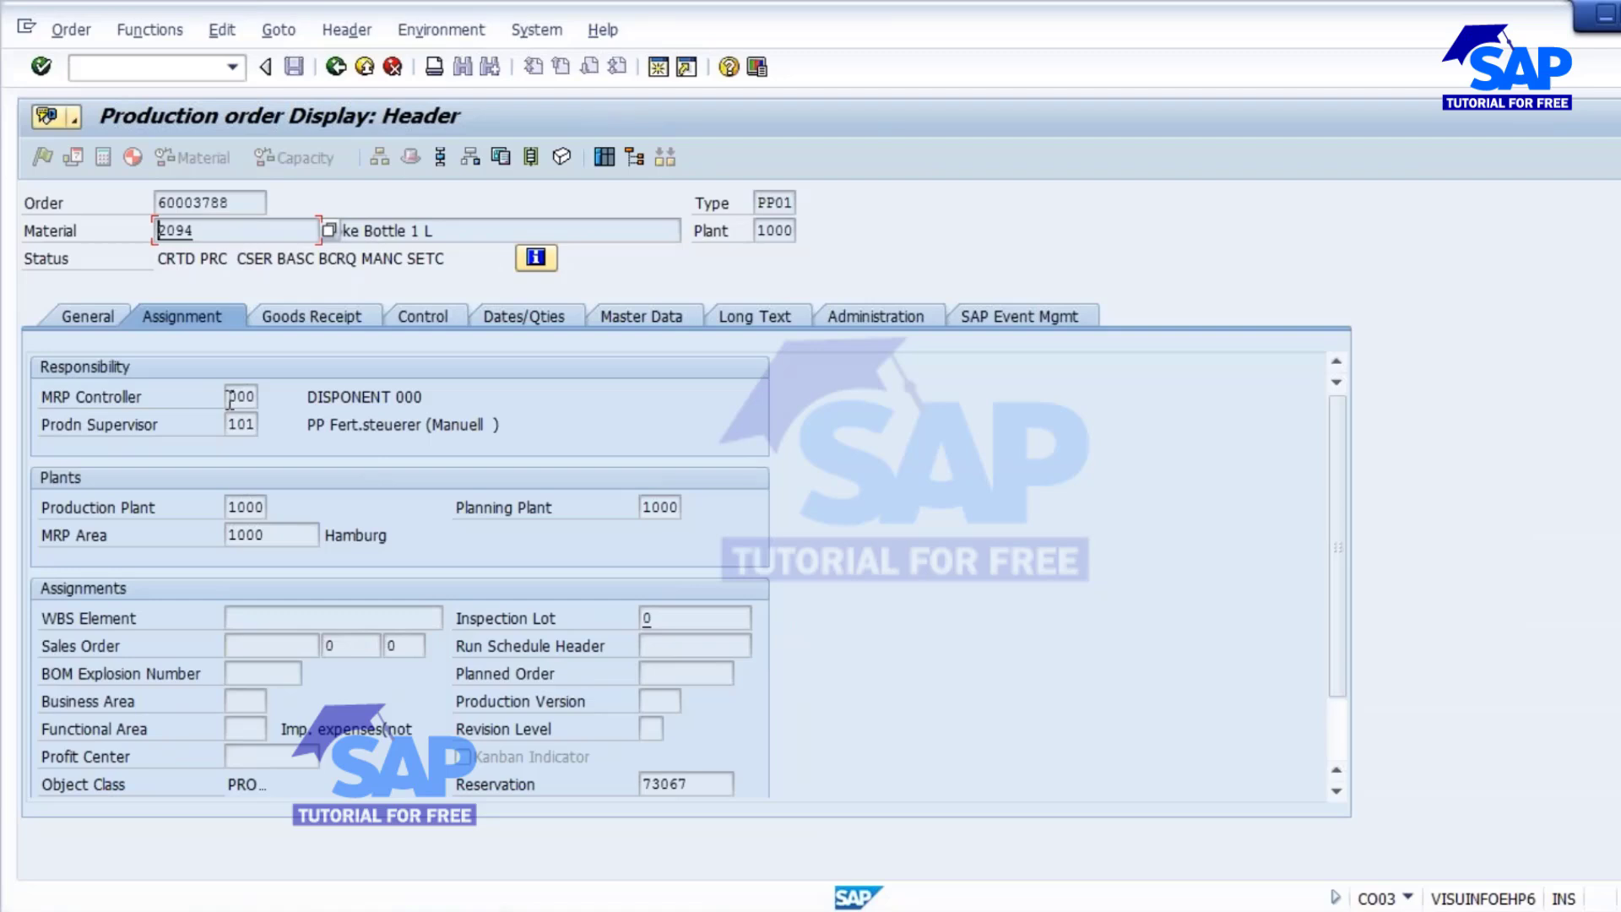
double_click(240, 396)
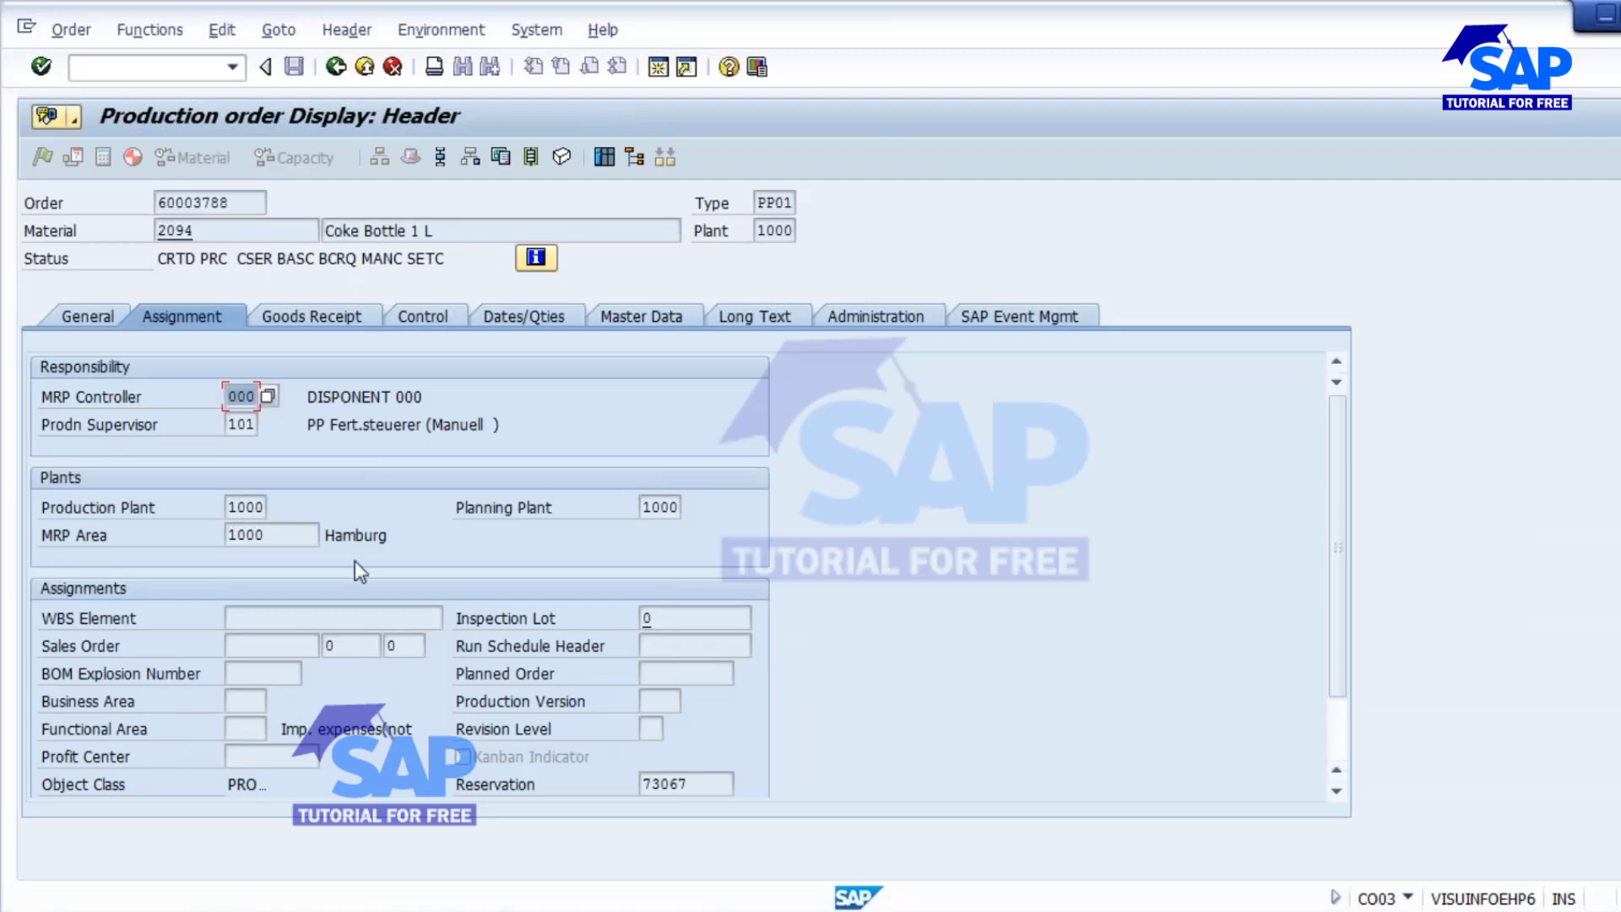
Step: Compare the production order's Prodn Supervisor with the material's Work Scheduling view, and check the order type
double_click(239, 425)
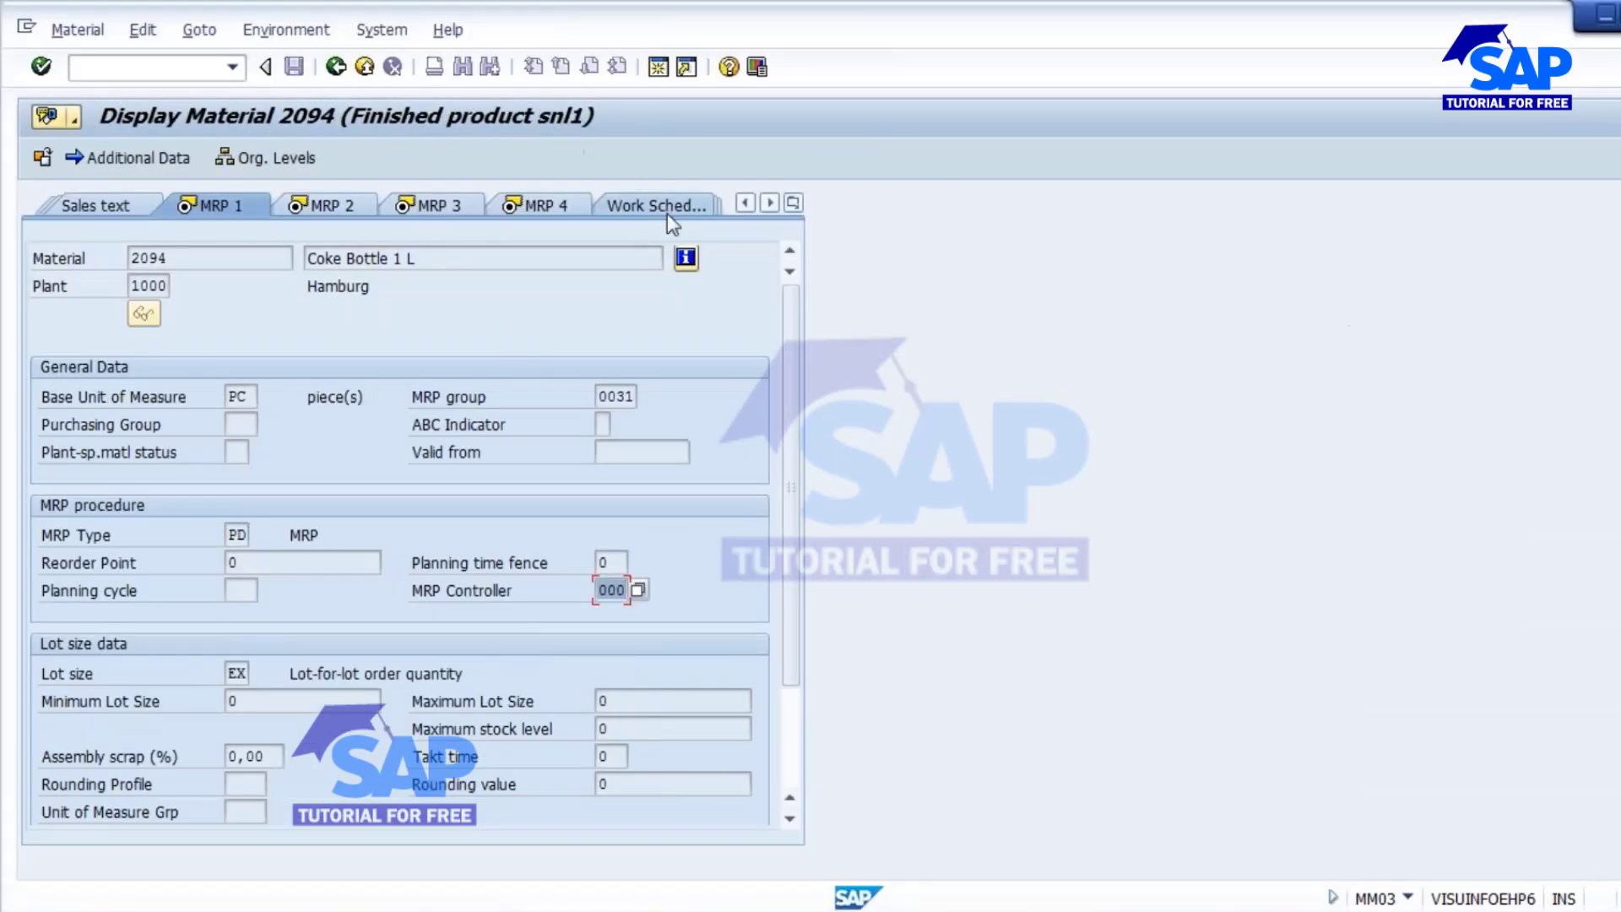
left_click(668, 215)
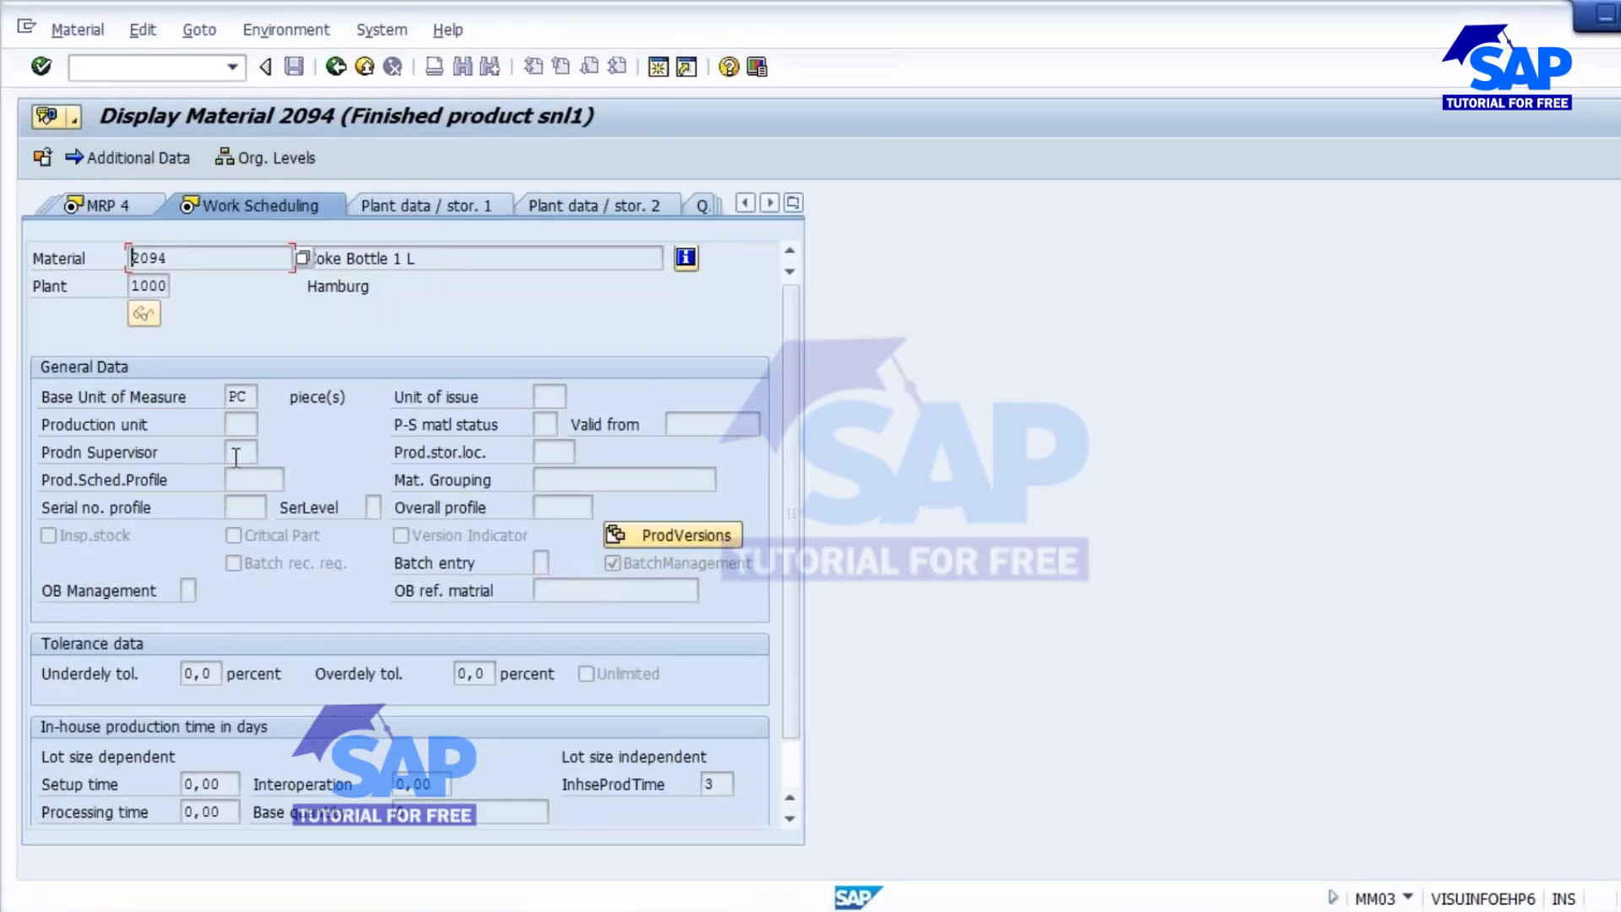
left_click(236, 454)
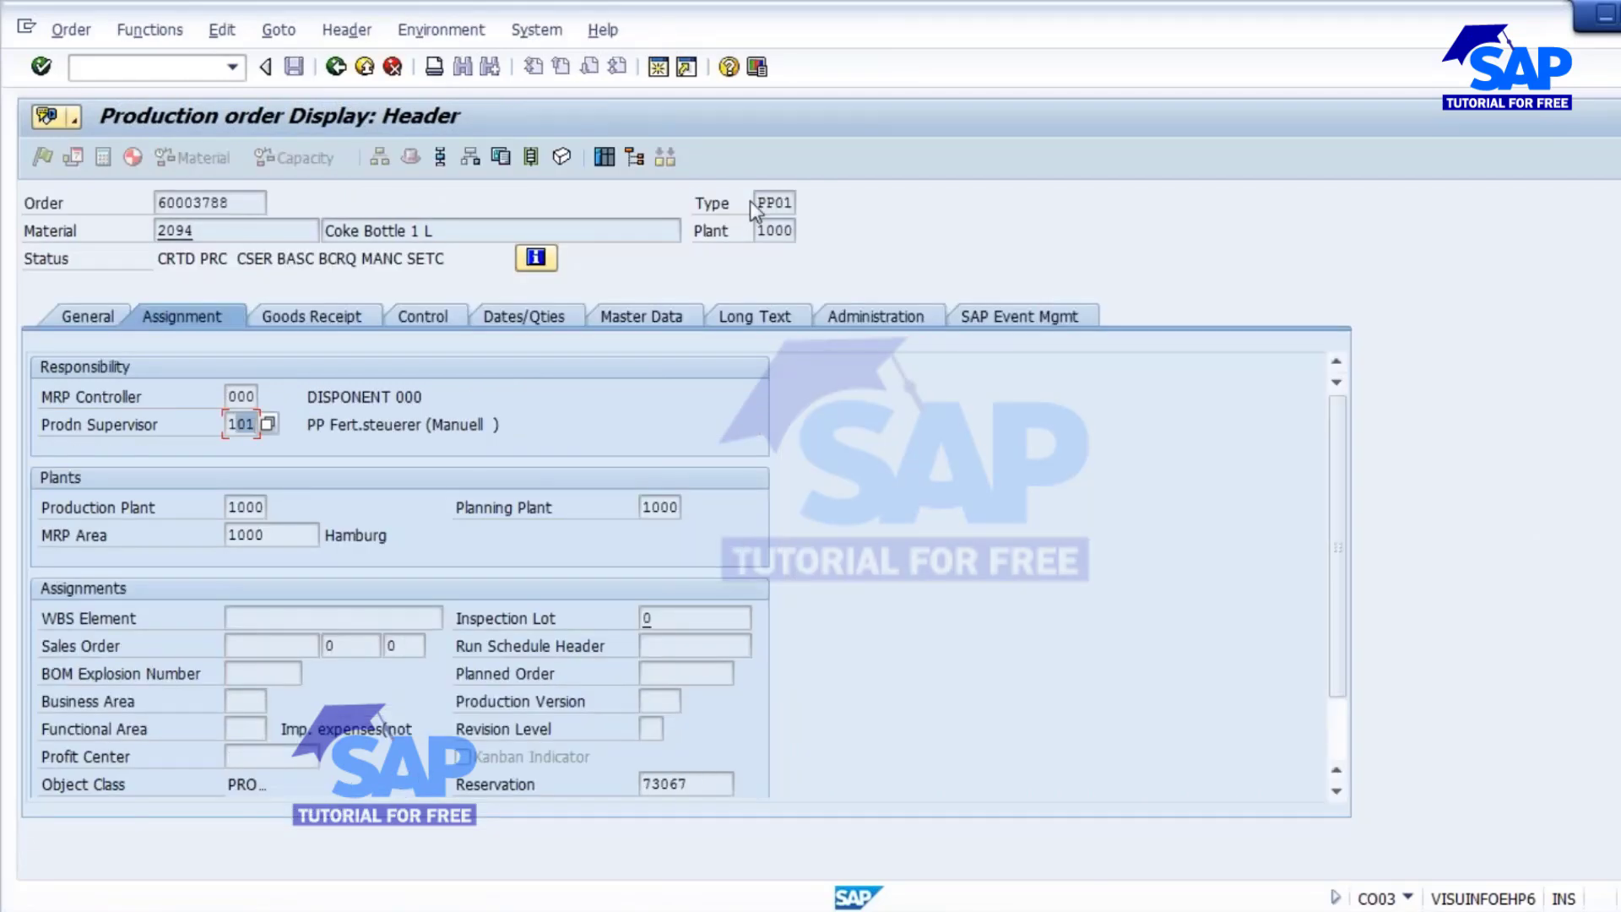
left_click(751, 201)
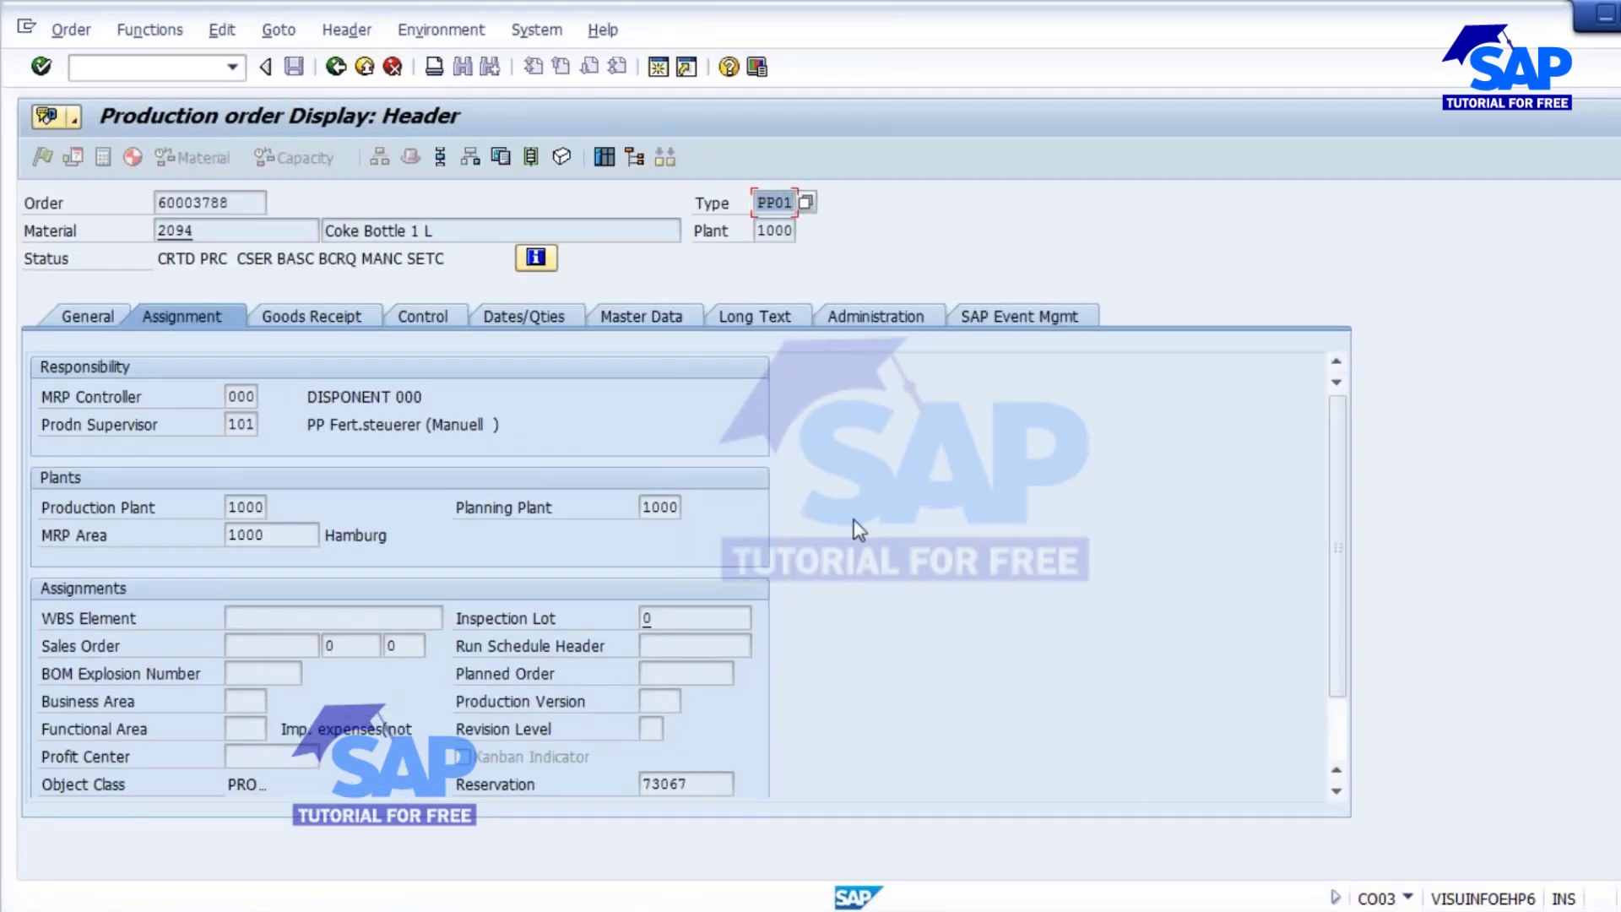
Step: Examine the production order's Prodn Supervisor, Production Plant and Planning Plant, and look over the remaining assignment fields
left_click(233, 429)
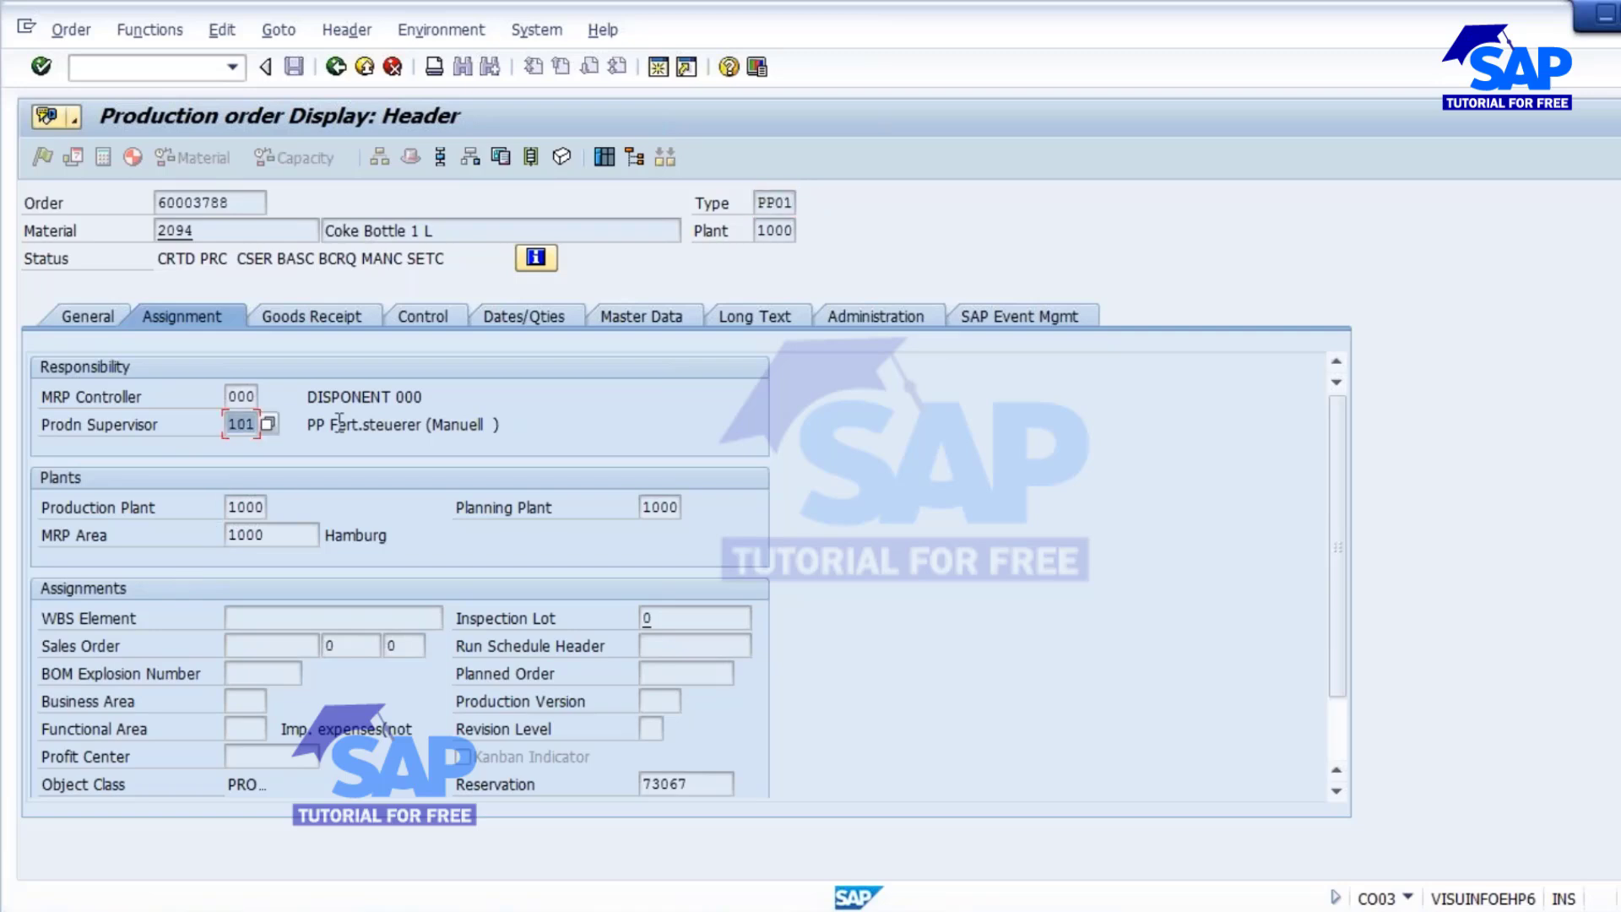
left_click(229, 510)
left_click(657, 507)
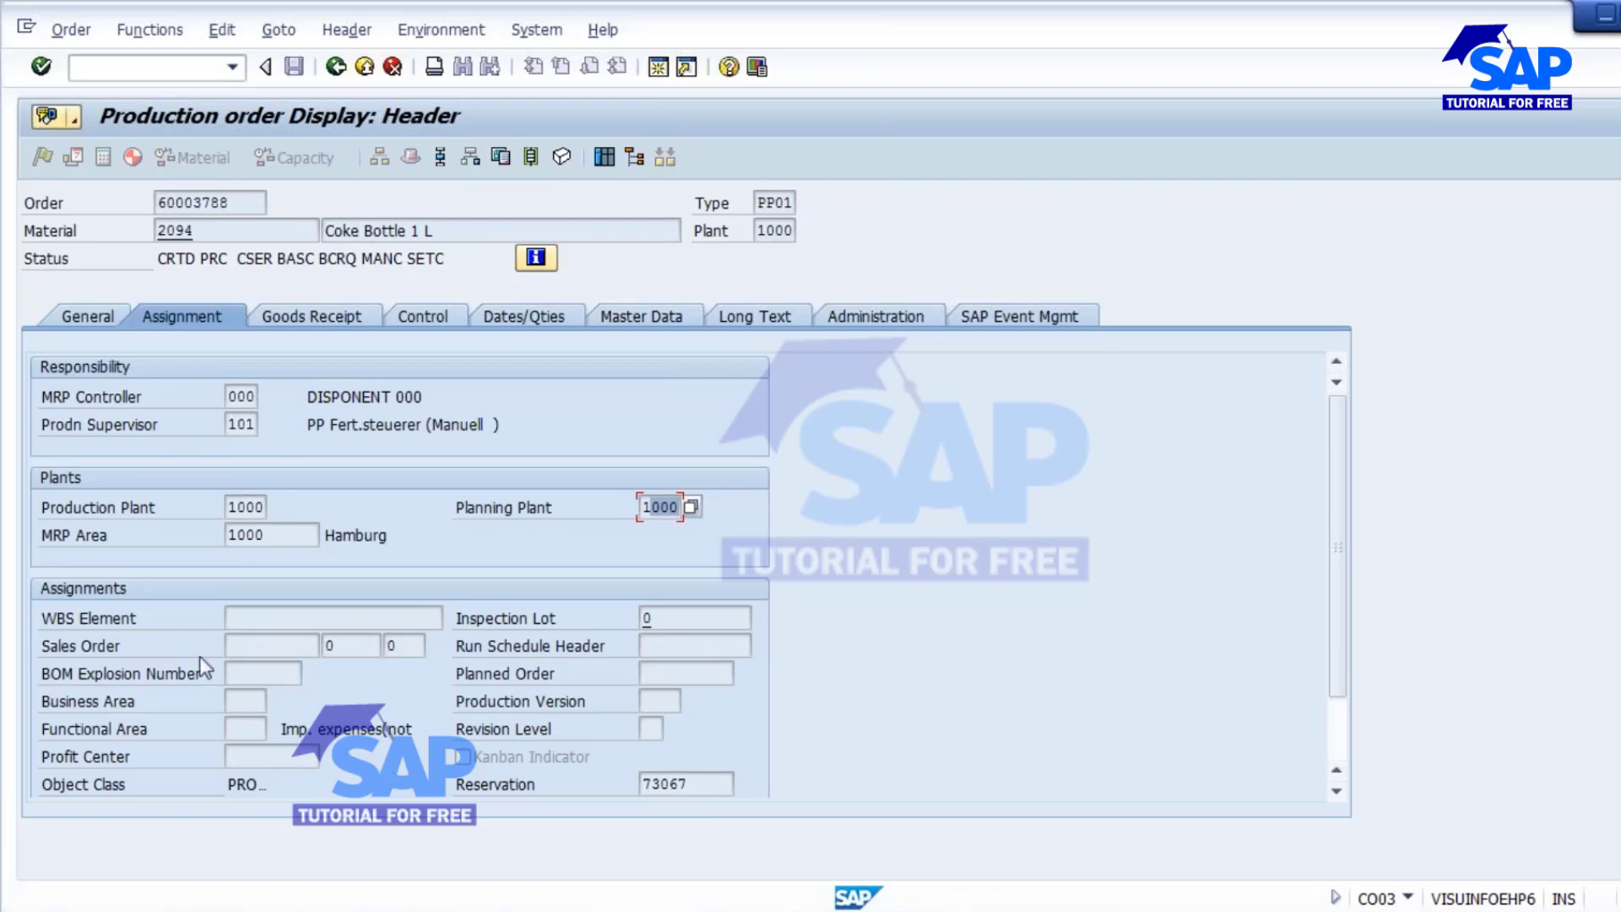
scroll(742, 665, "down", 1)
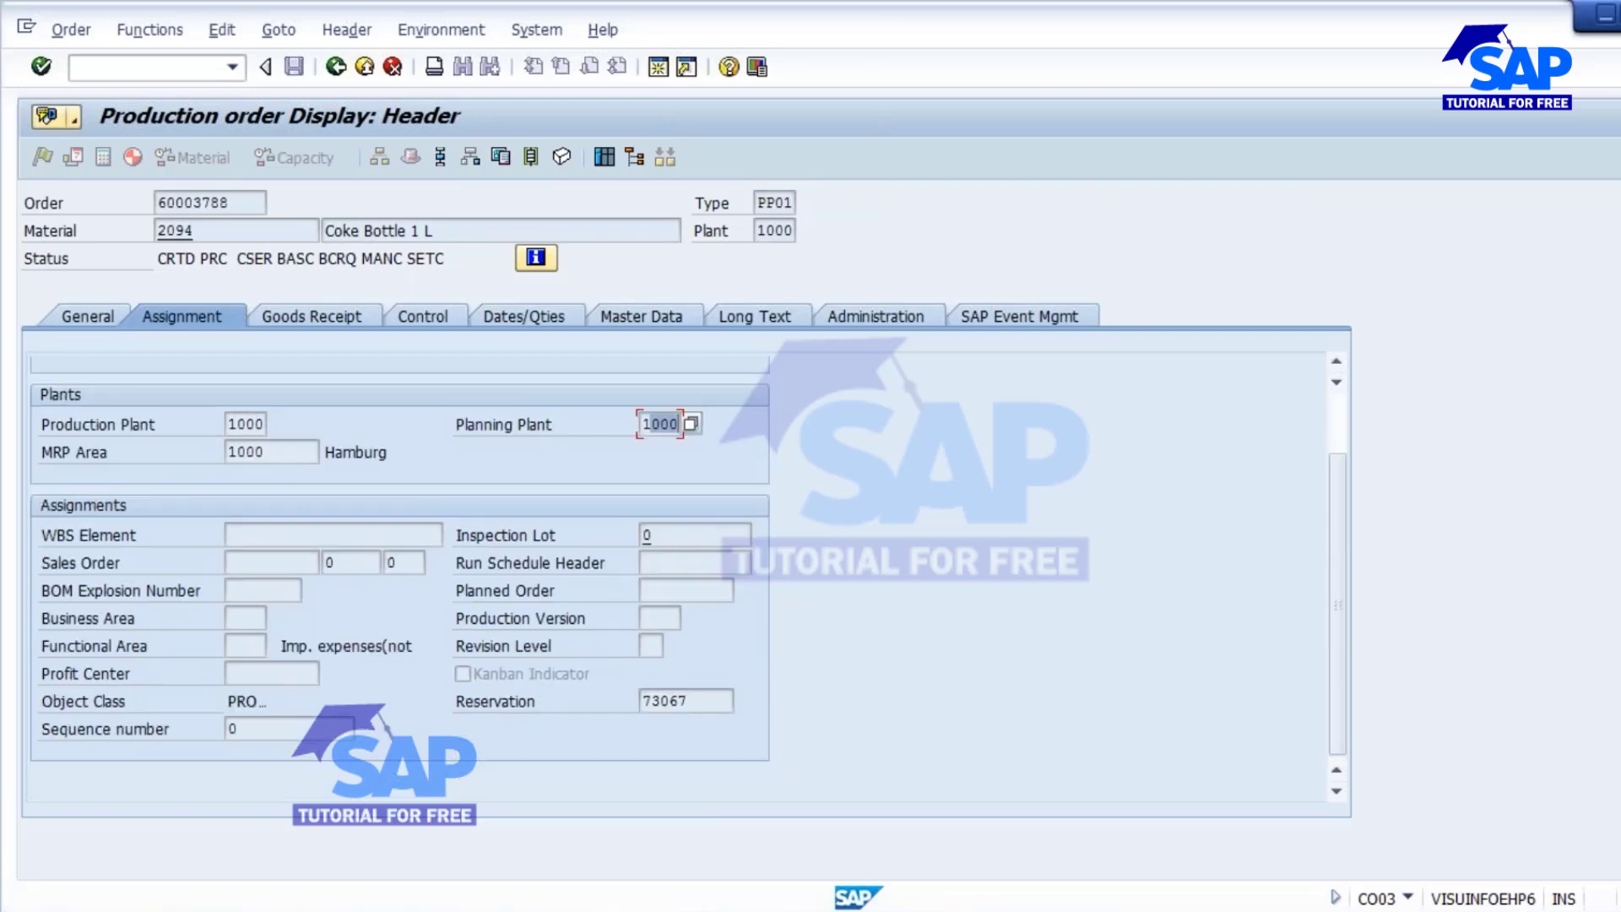
scroll(660, 660, "up", 1)
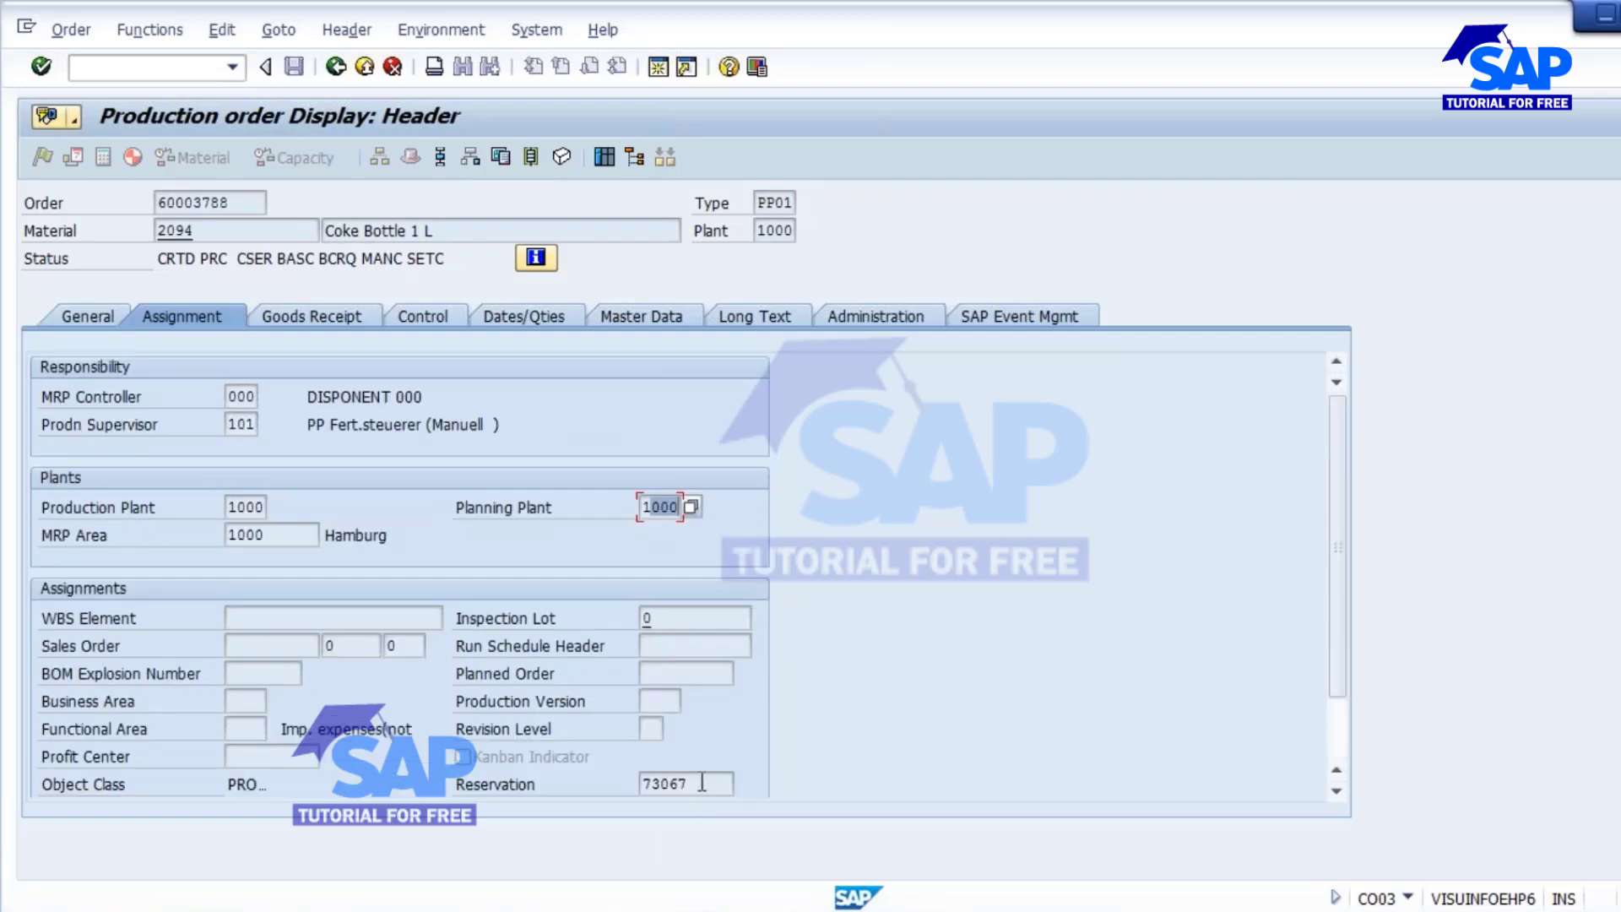
Step: Check the Reservation and Planned Order fields in the assignment data against the production order's number
left_click(675, 784)
scroll(853, 701, "down", 1)
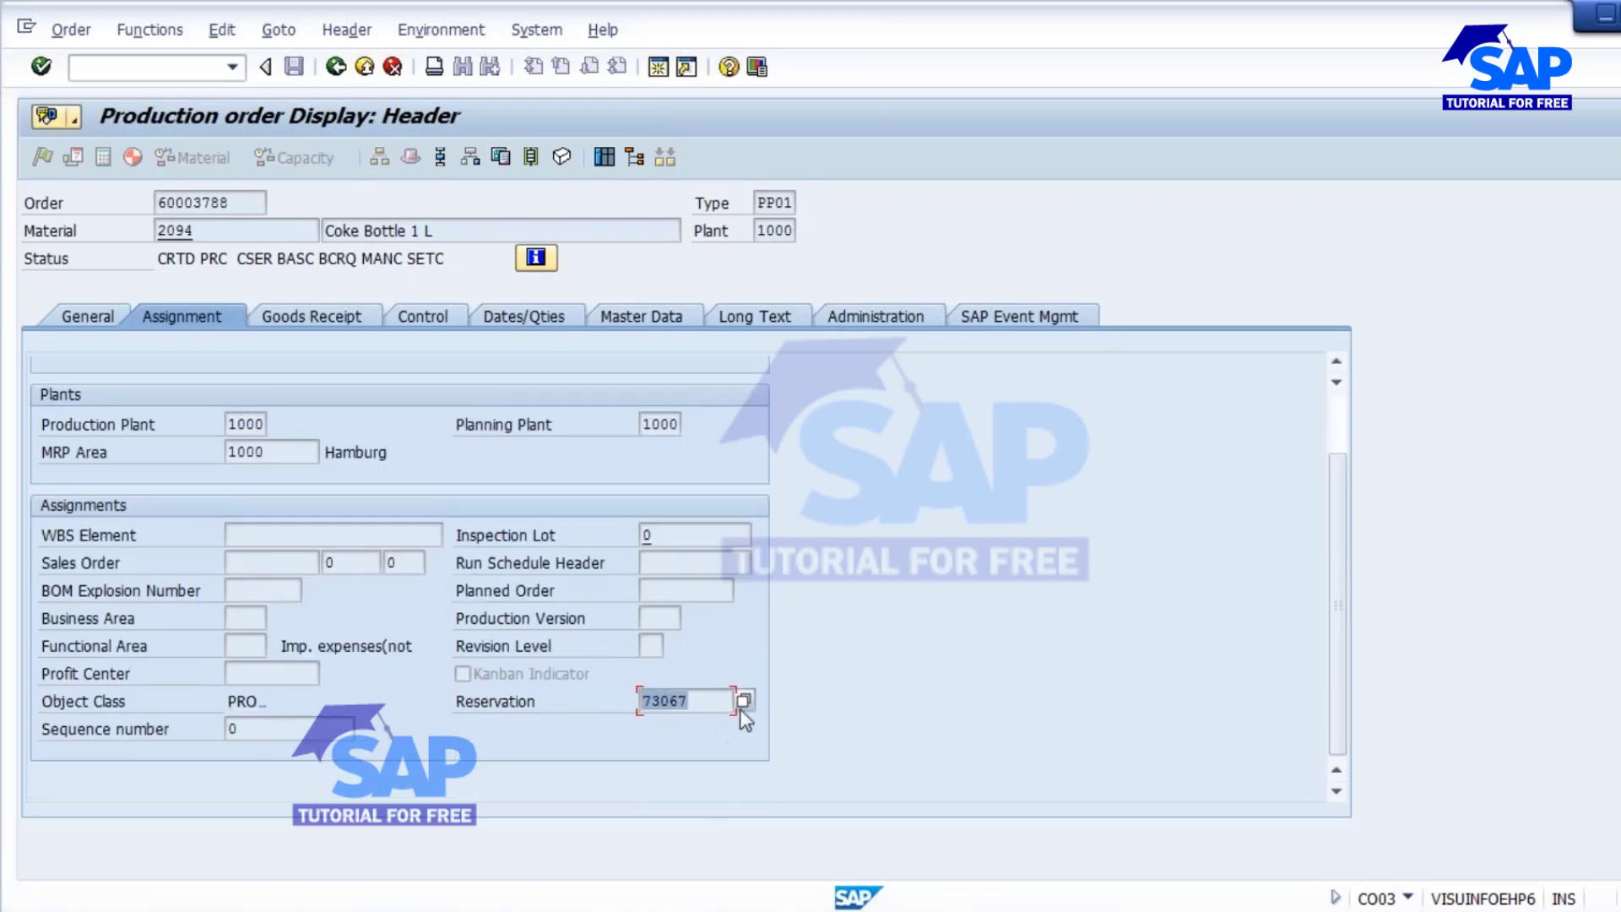
left_click(668, 595)
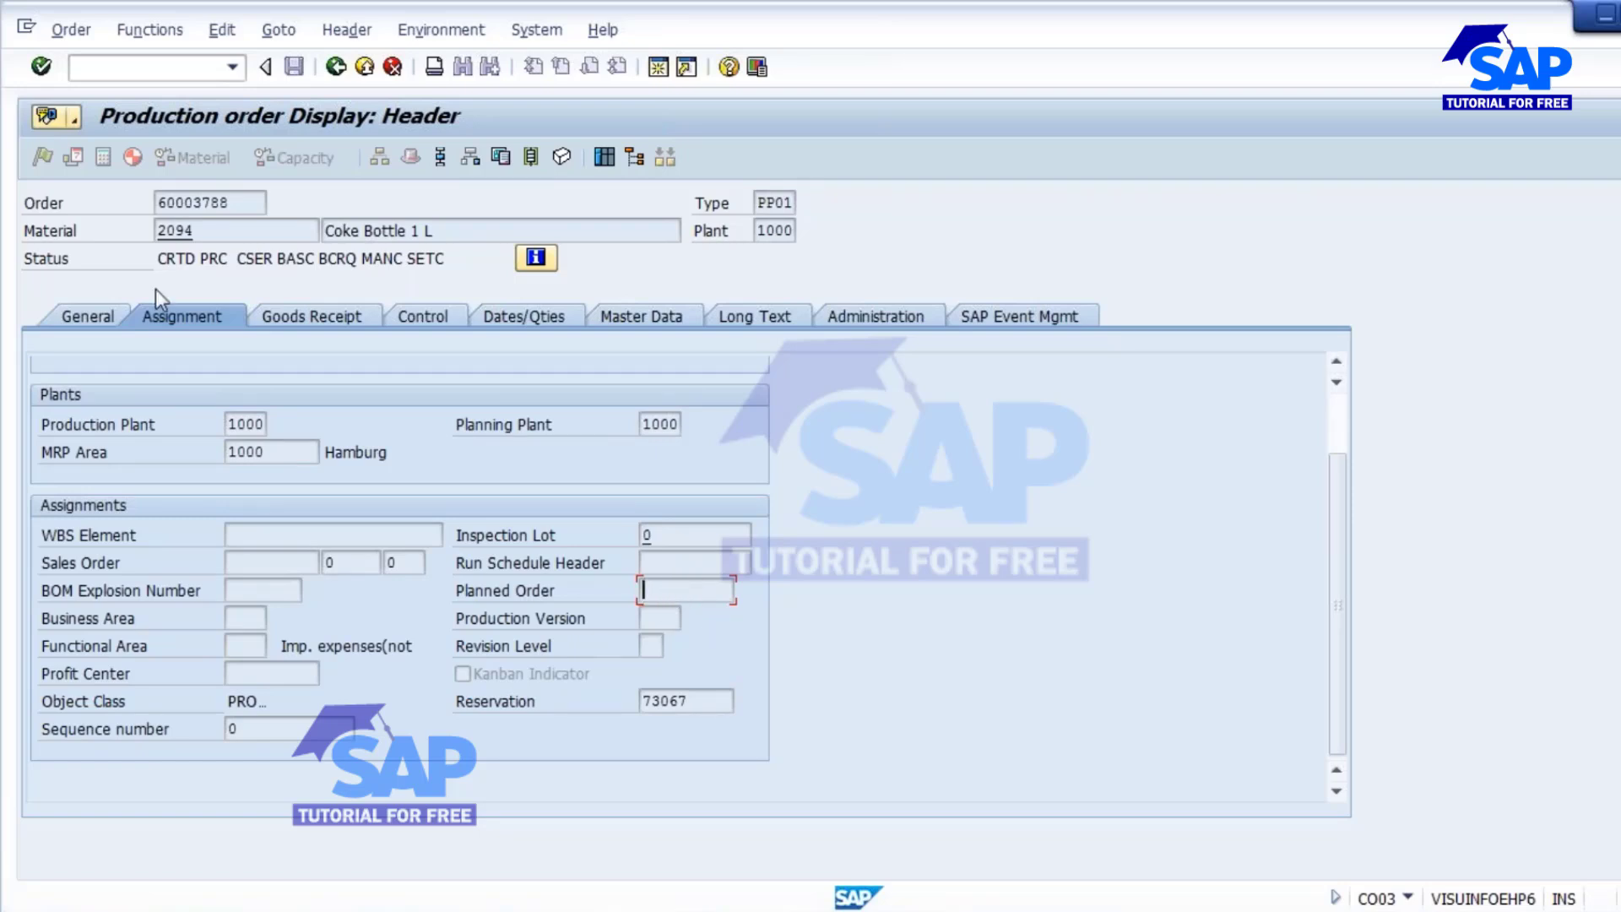
left_click(239, 205)
left_click_drag(239, 204, 74, 211)
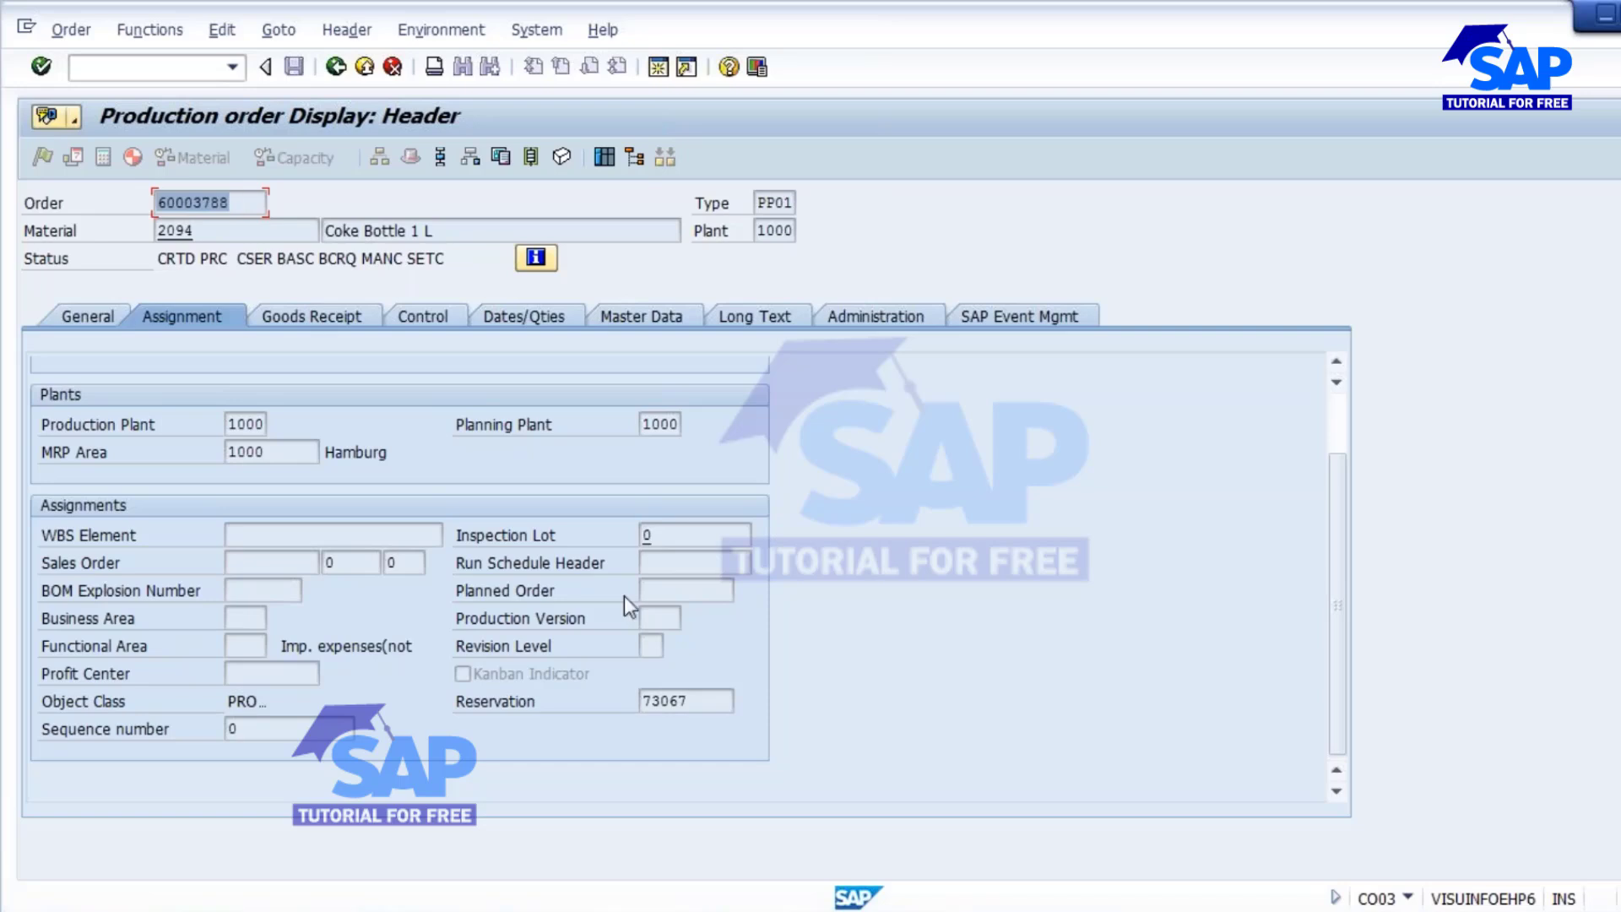
left_click(691, 591)
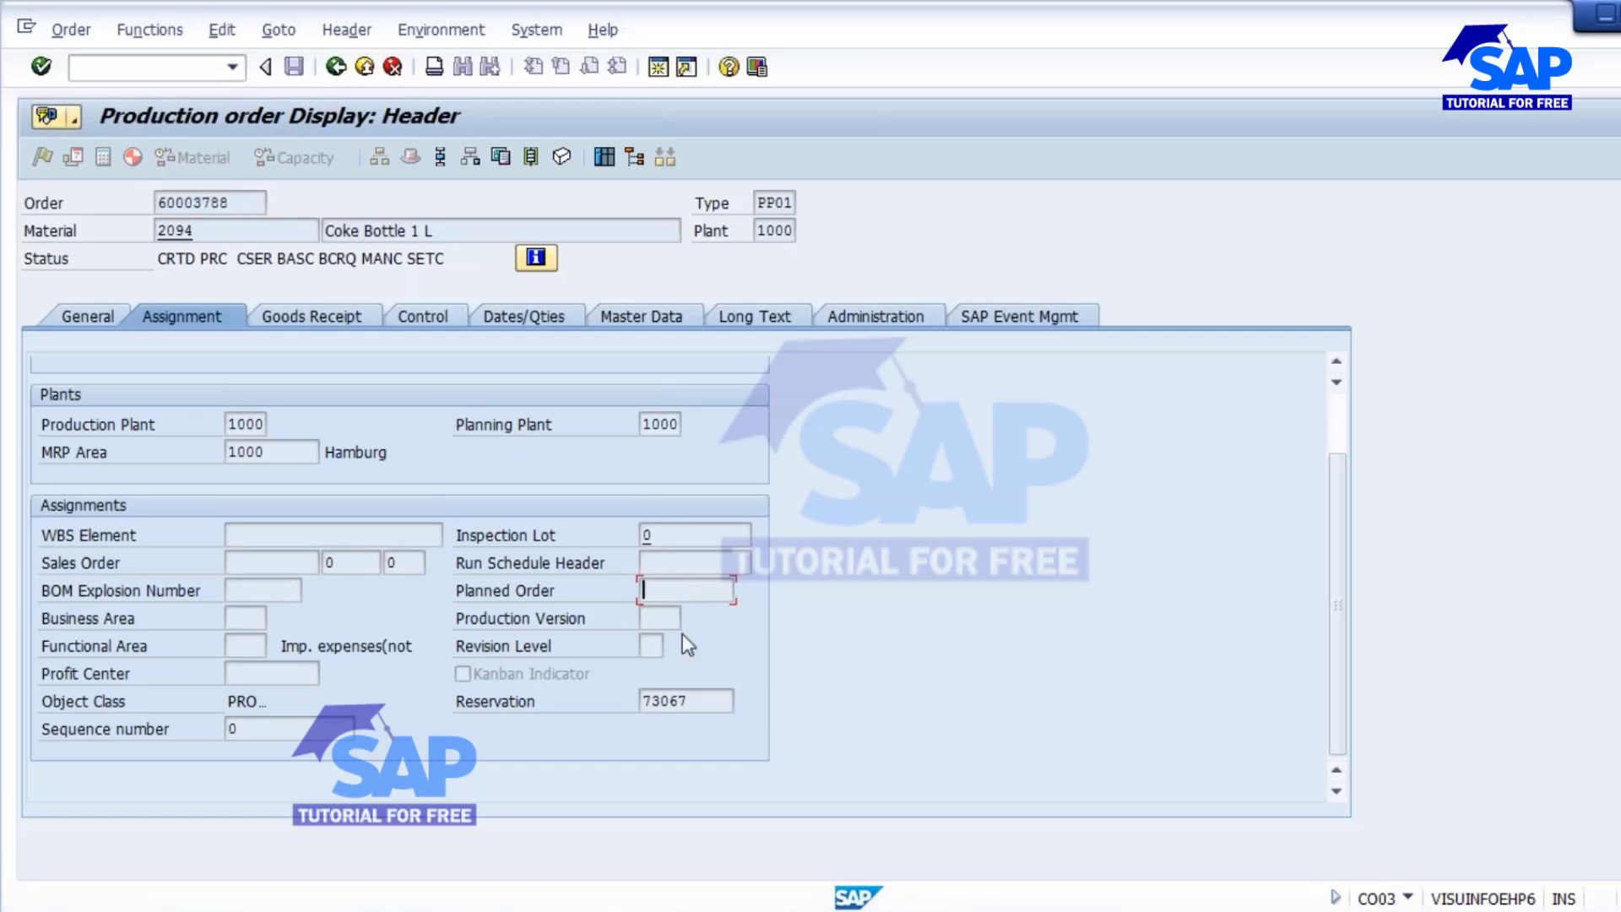
Step: Return to the stock/requirements list and display the assignment data of the production order dated 04.10.2016
left_click(336, 68)
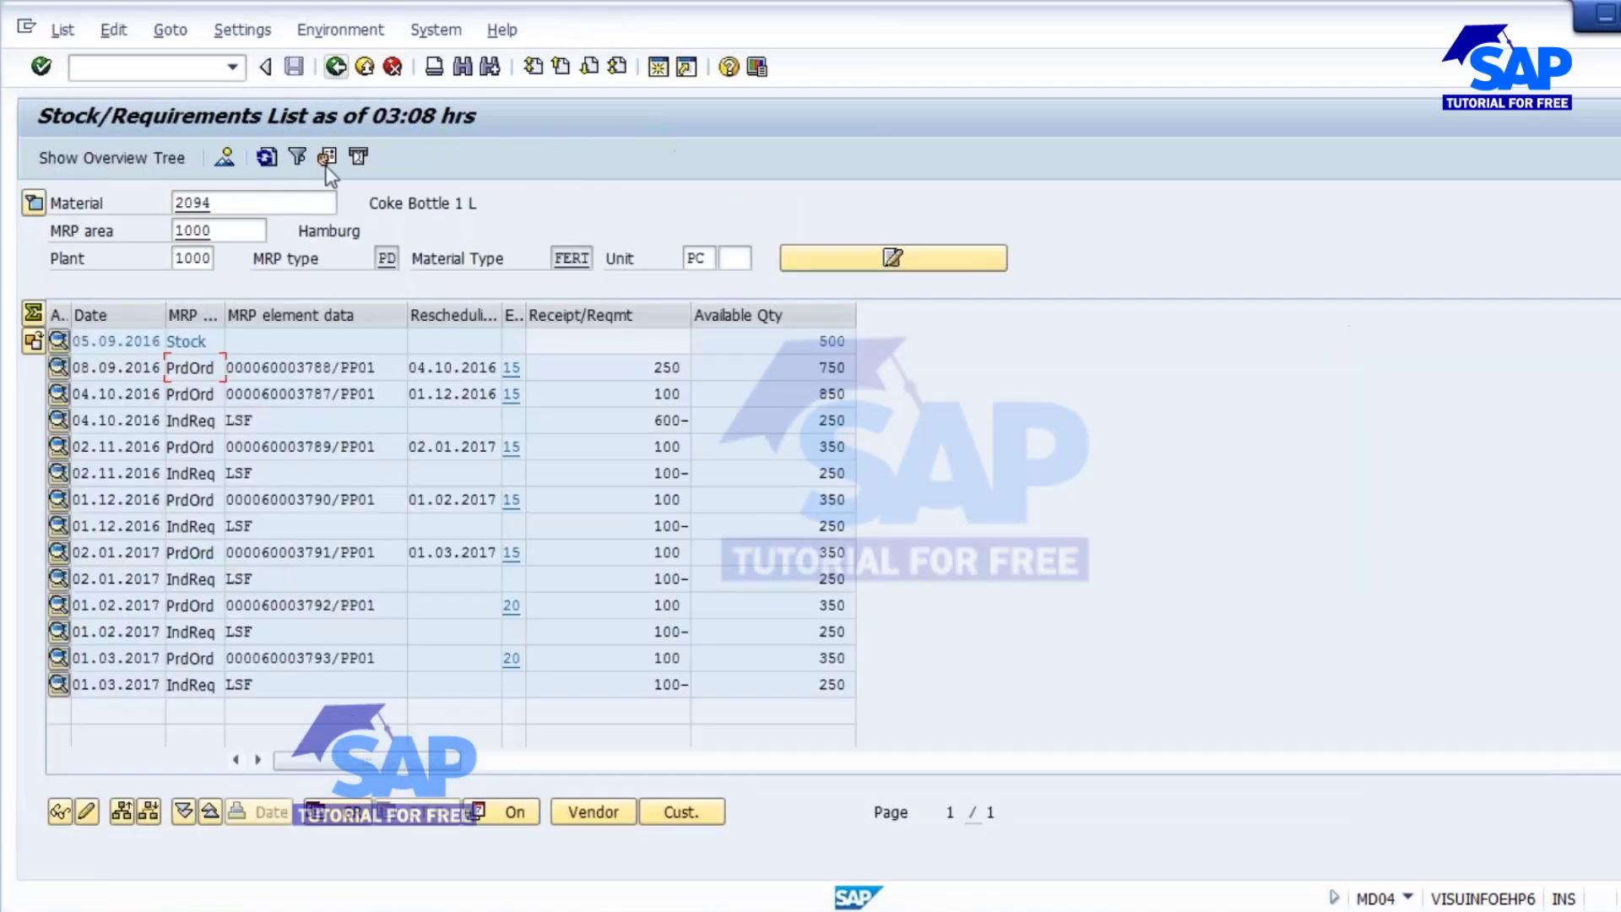
double_click(305, 395)
left_click(543, 591)
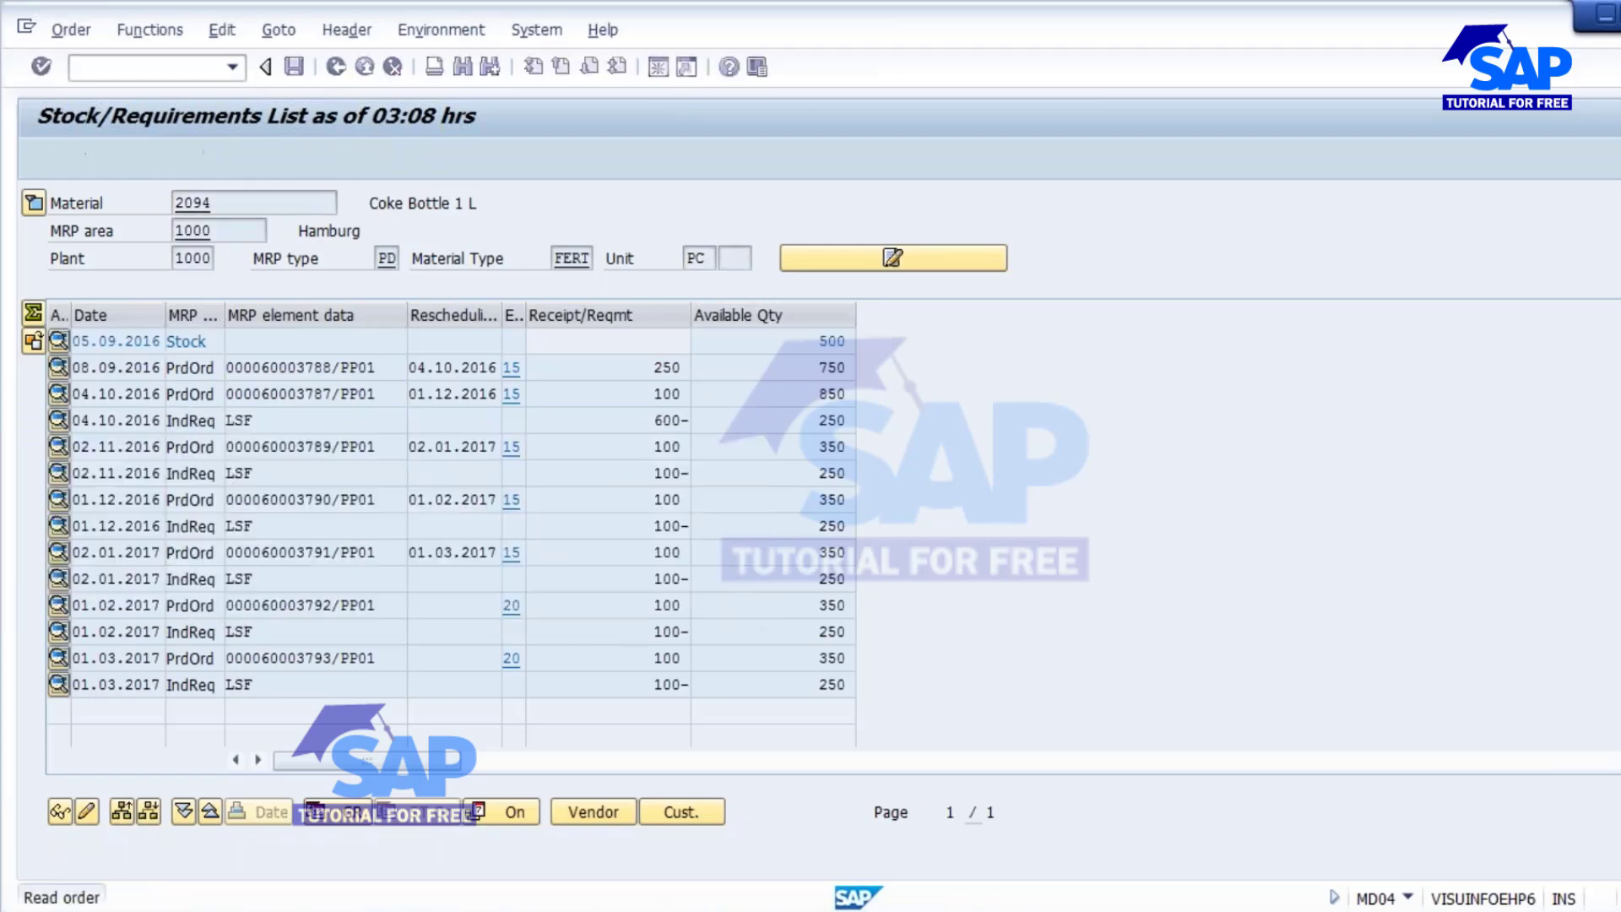
left_click(214, 317)
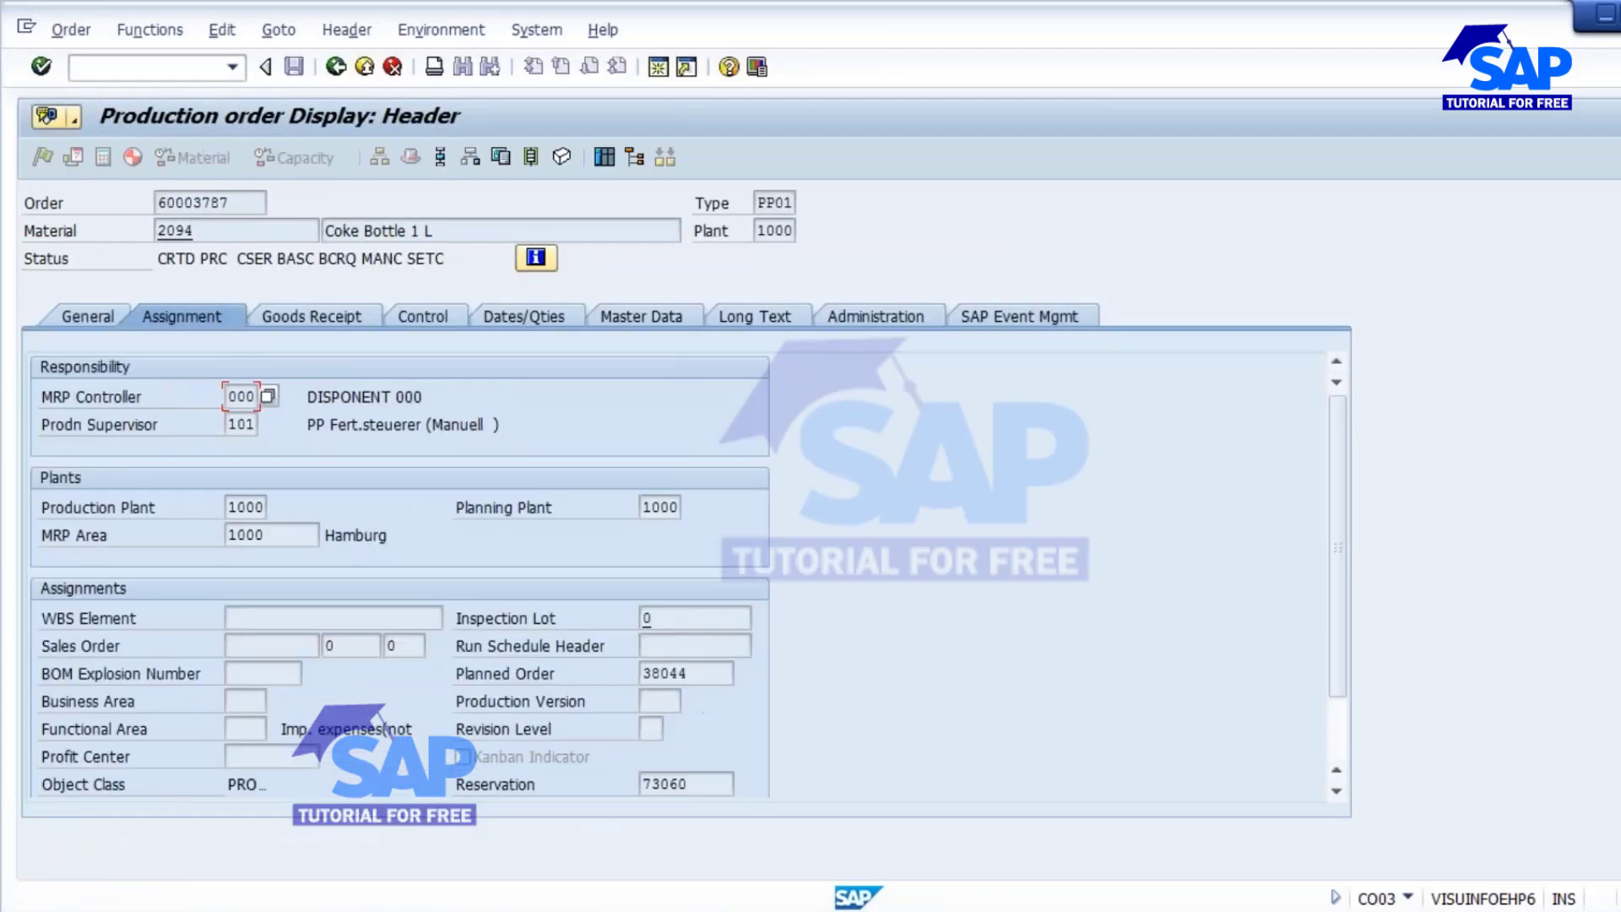
Step: Examine this production order's Planned Order and Reservation fields together with its order number
left_click_drag(694, 673, 643, 673)
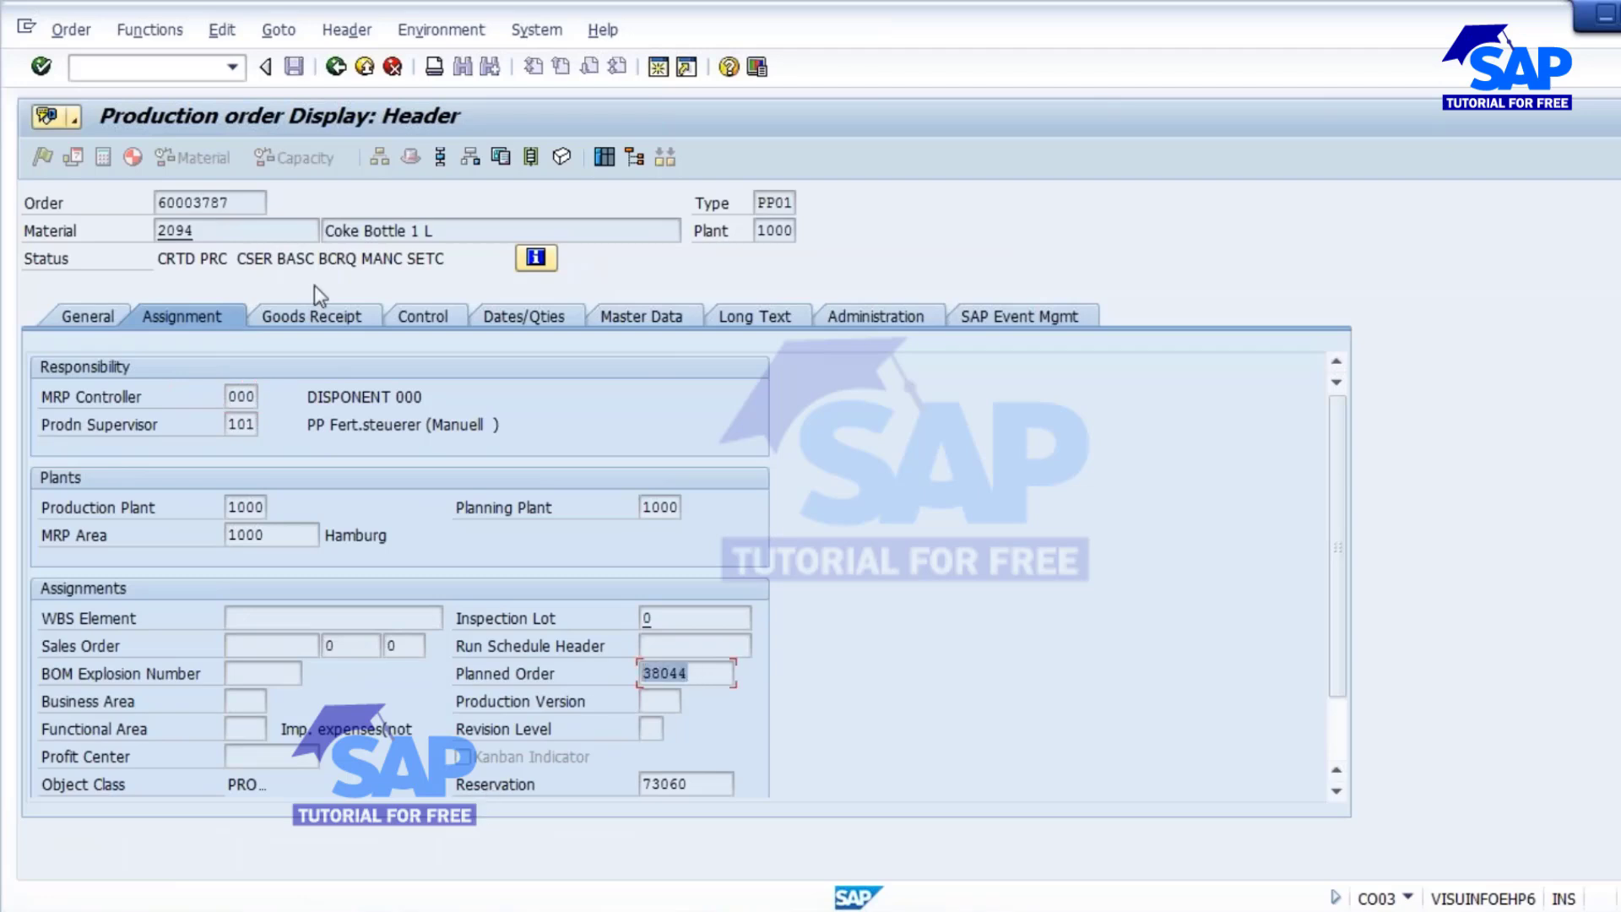
left_click_drag(242, 203, 158, 202)
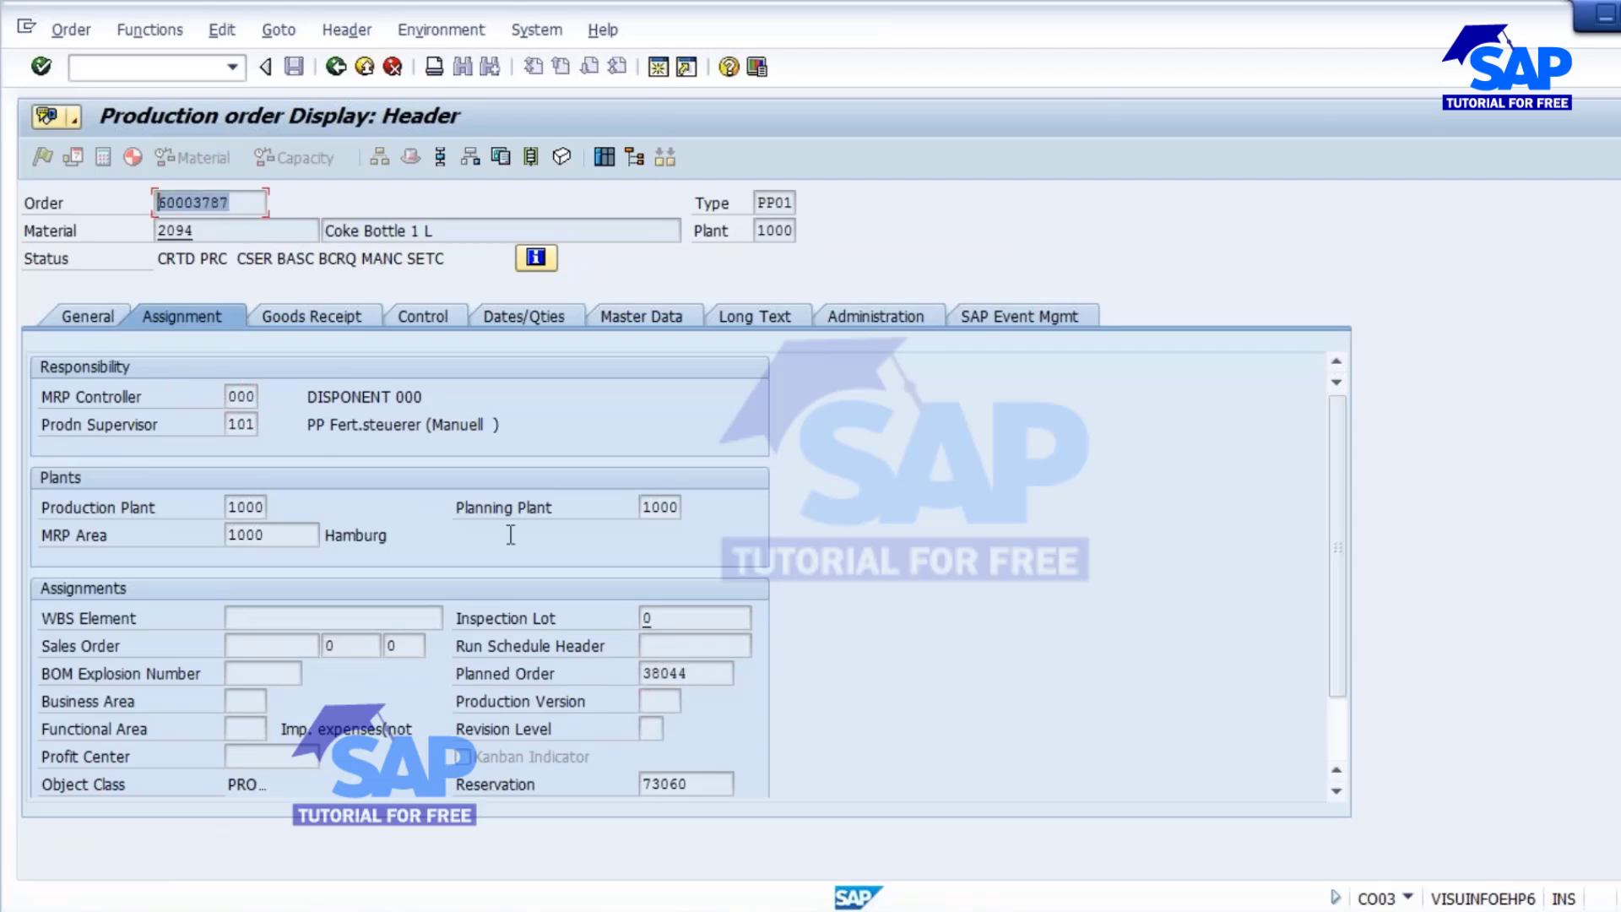
double_click(700, 673)
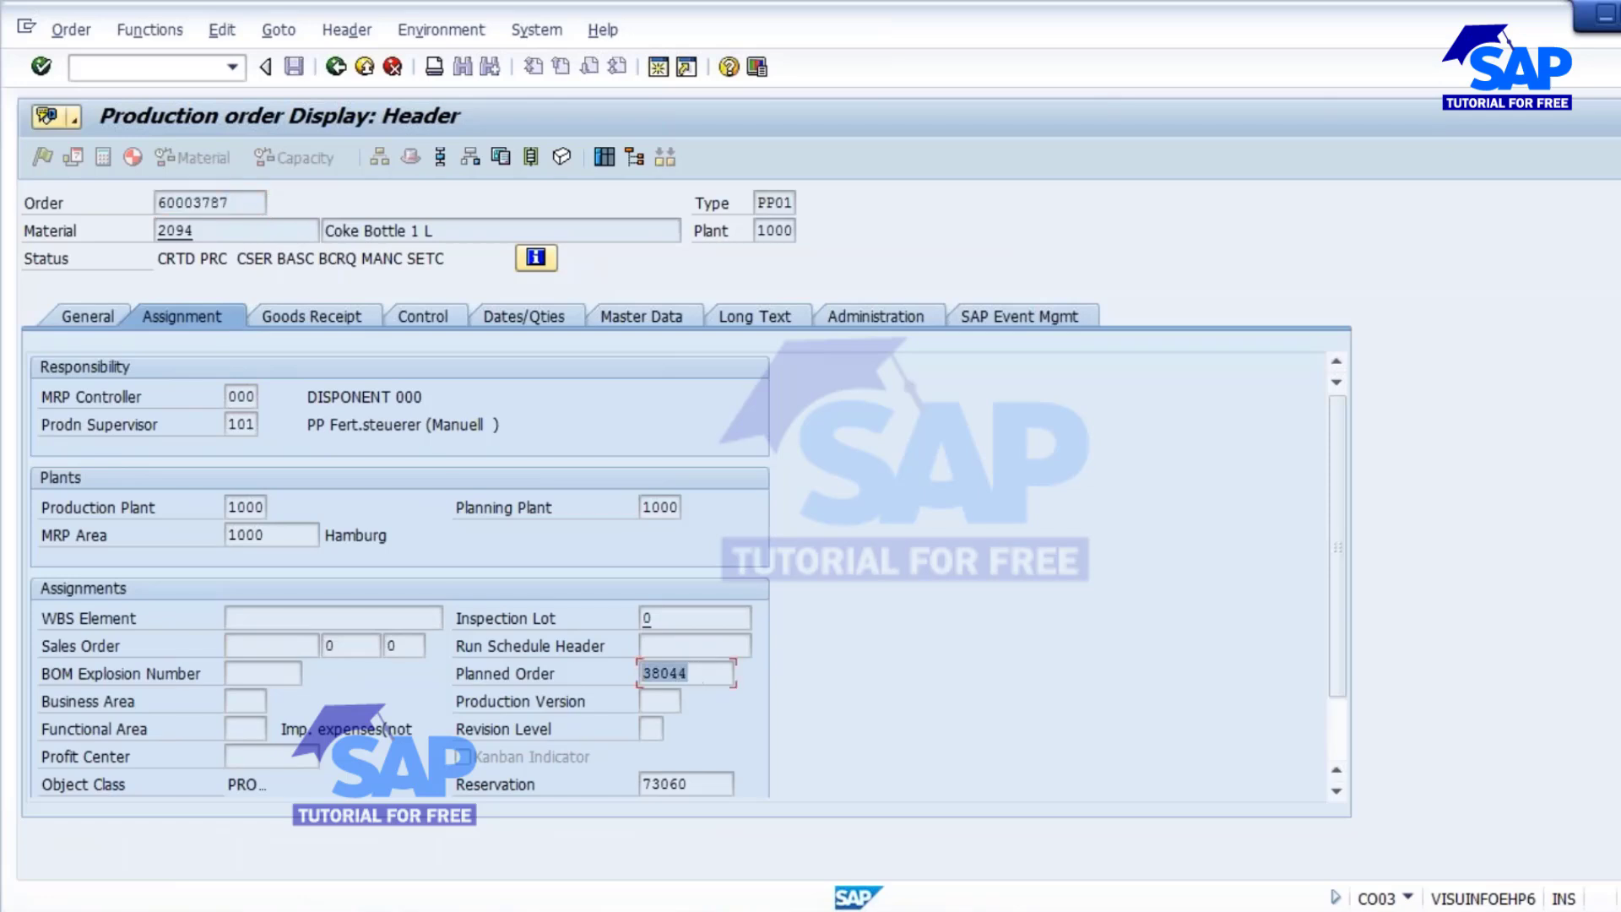
scroll(907, 694, "down", 1)
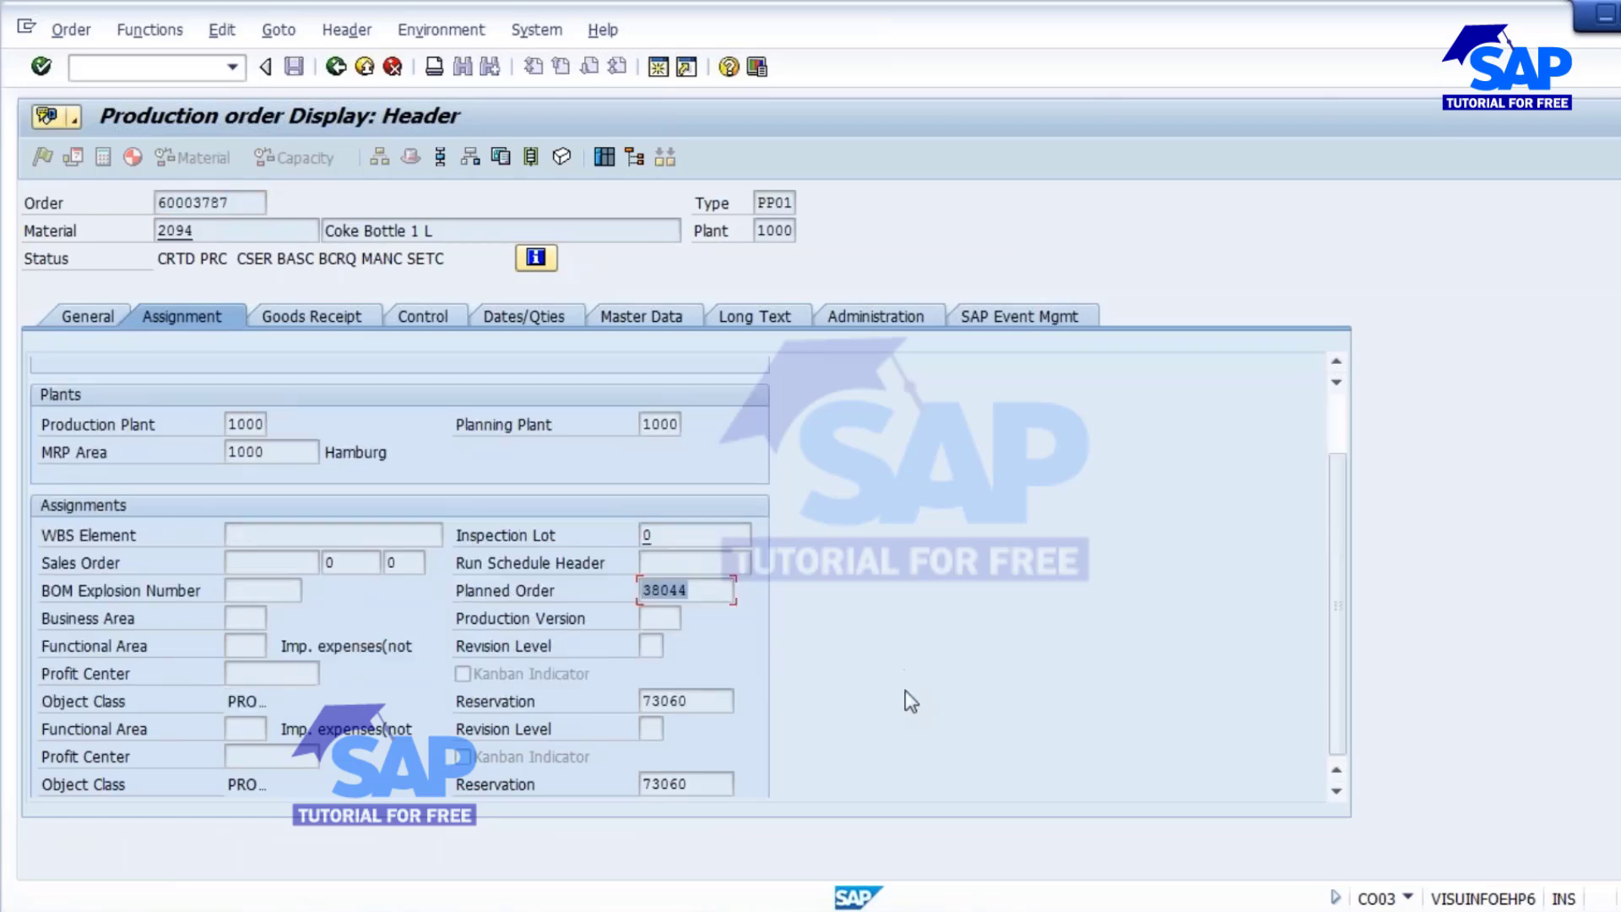
double_click(687, 701)
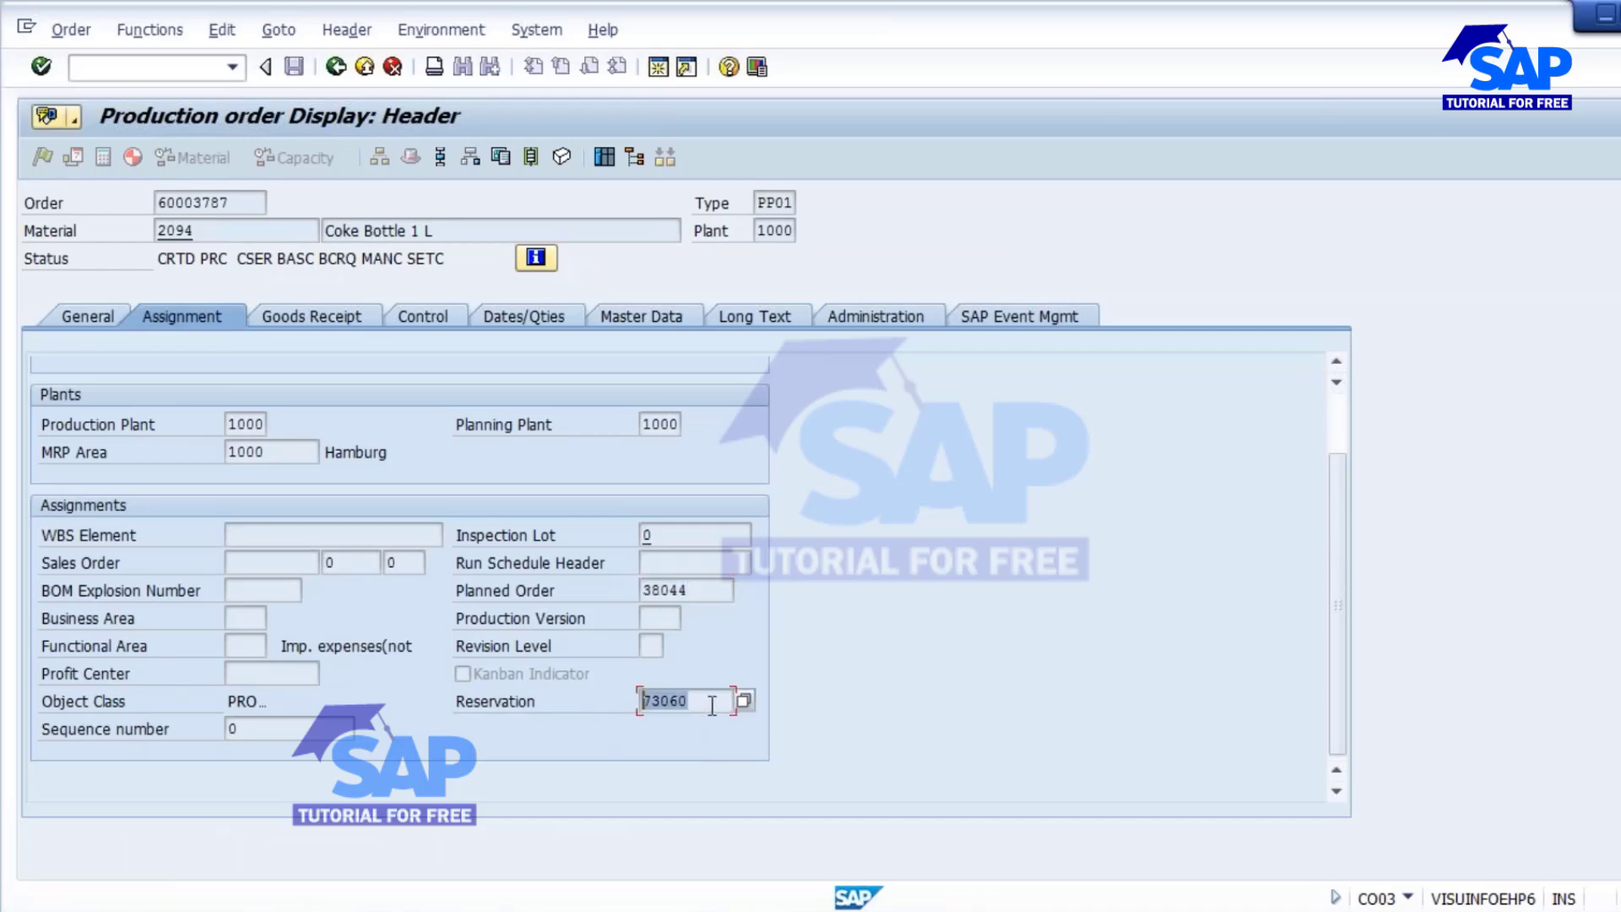
left_click_drag(700, 704, 644, 701)
scroll(380, 414, "up", 1)
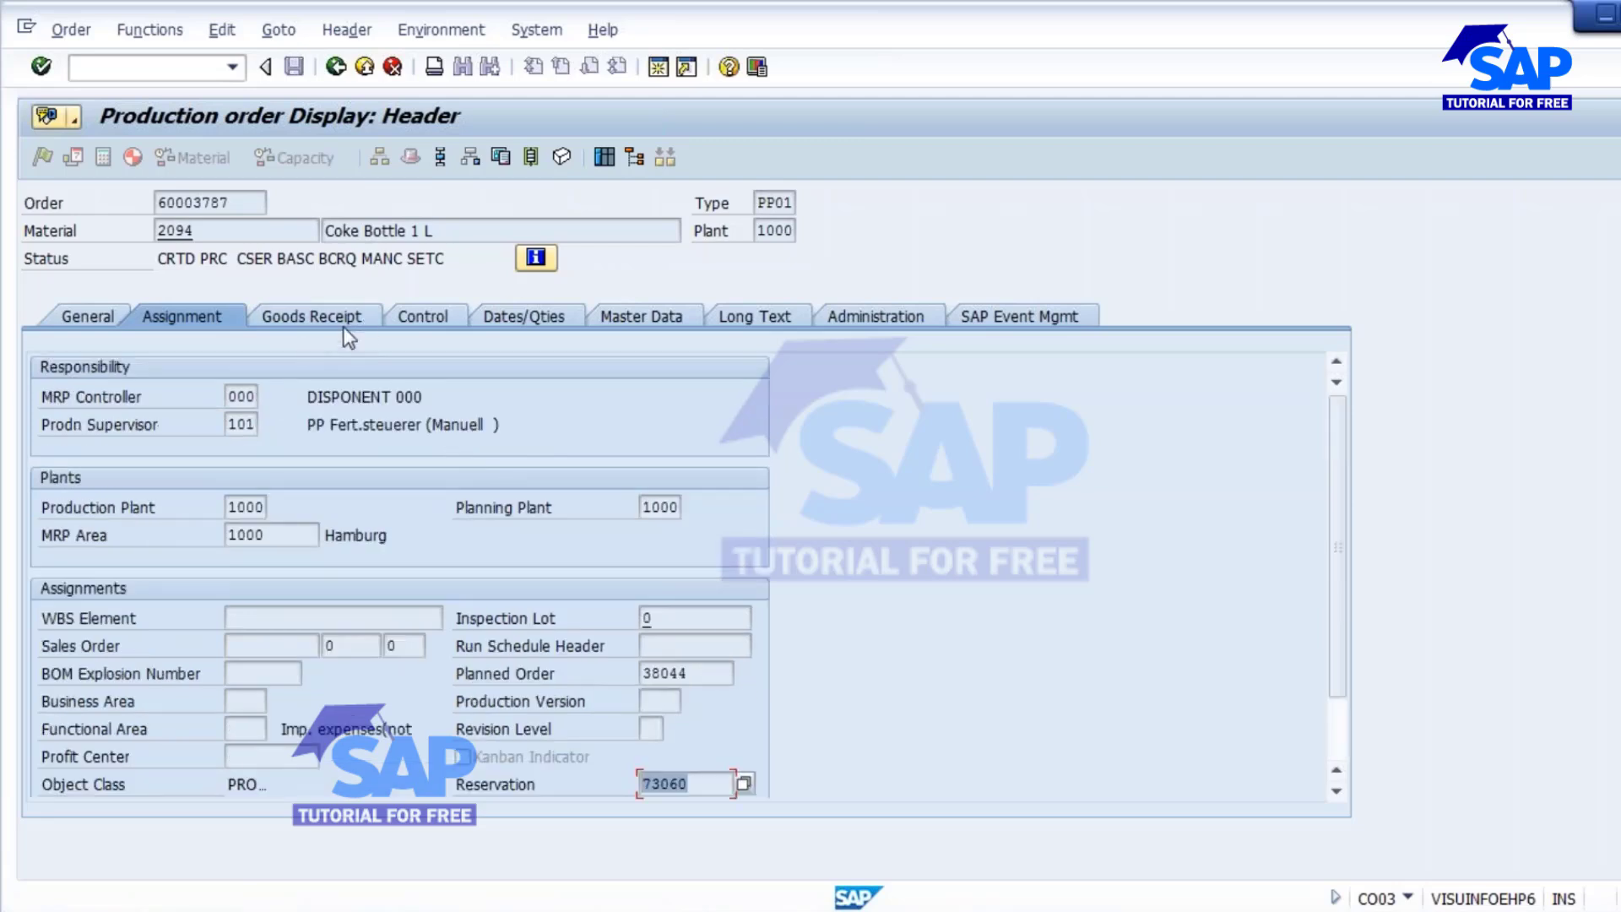
Step: Examine the batch in the order's goods receipt data and highlight the Batch Management topics in SAP PP course syllabus.doc in Word
left_click(314, 318)
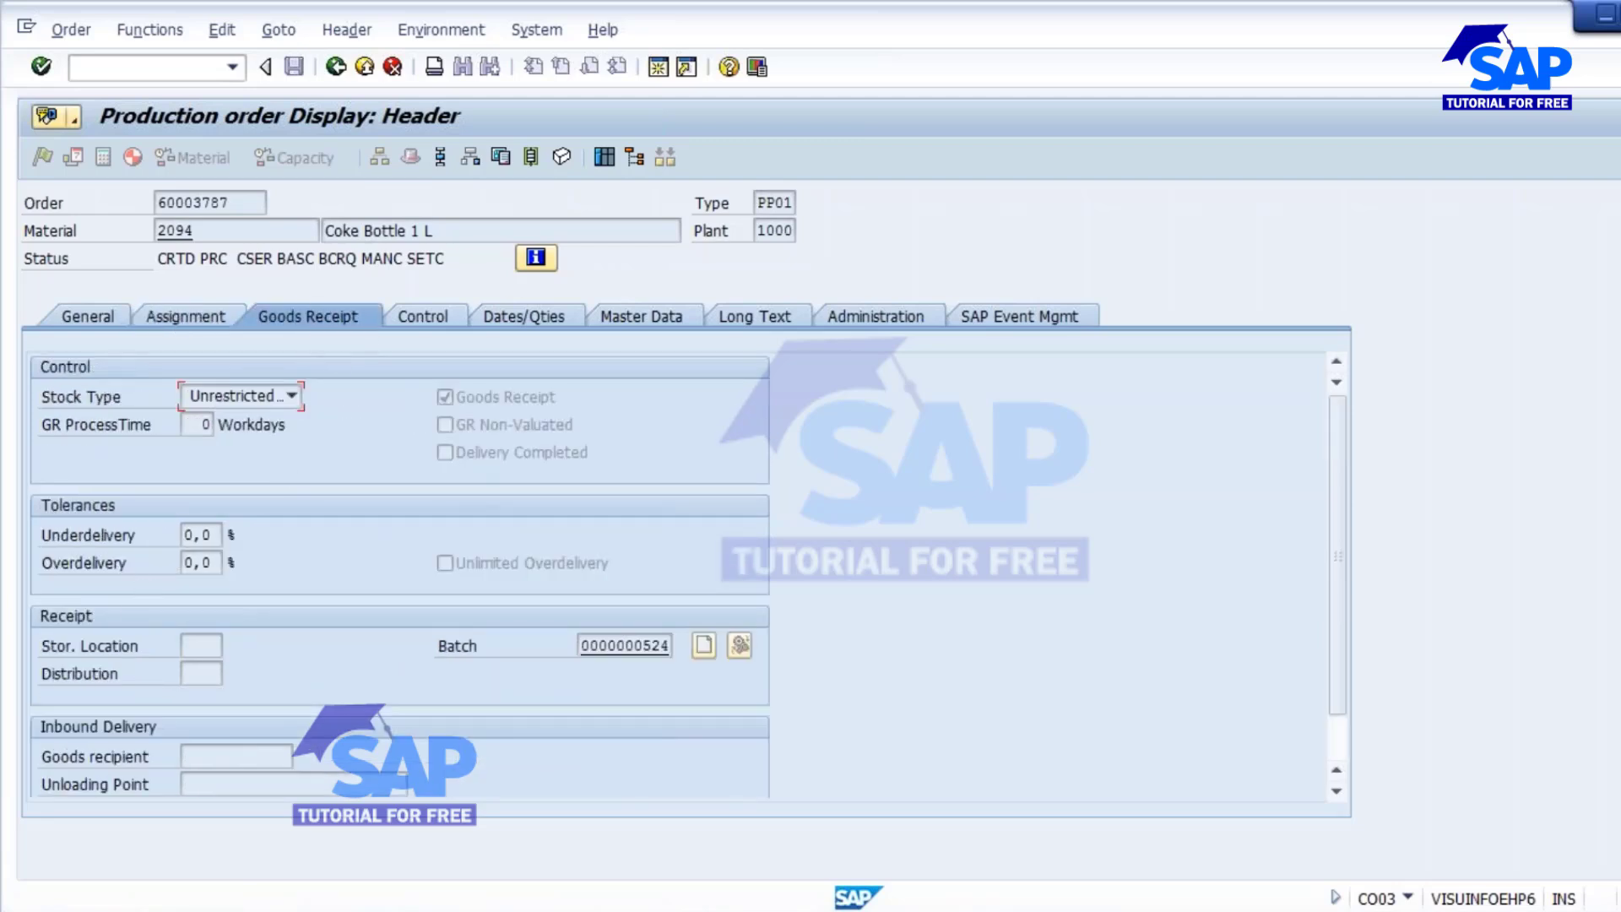
double_click(586, 647)
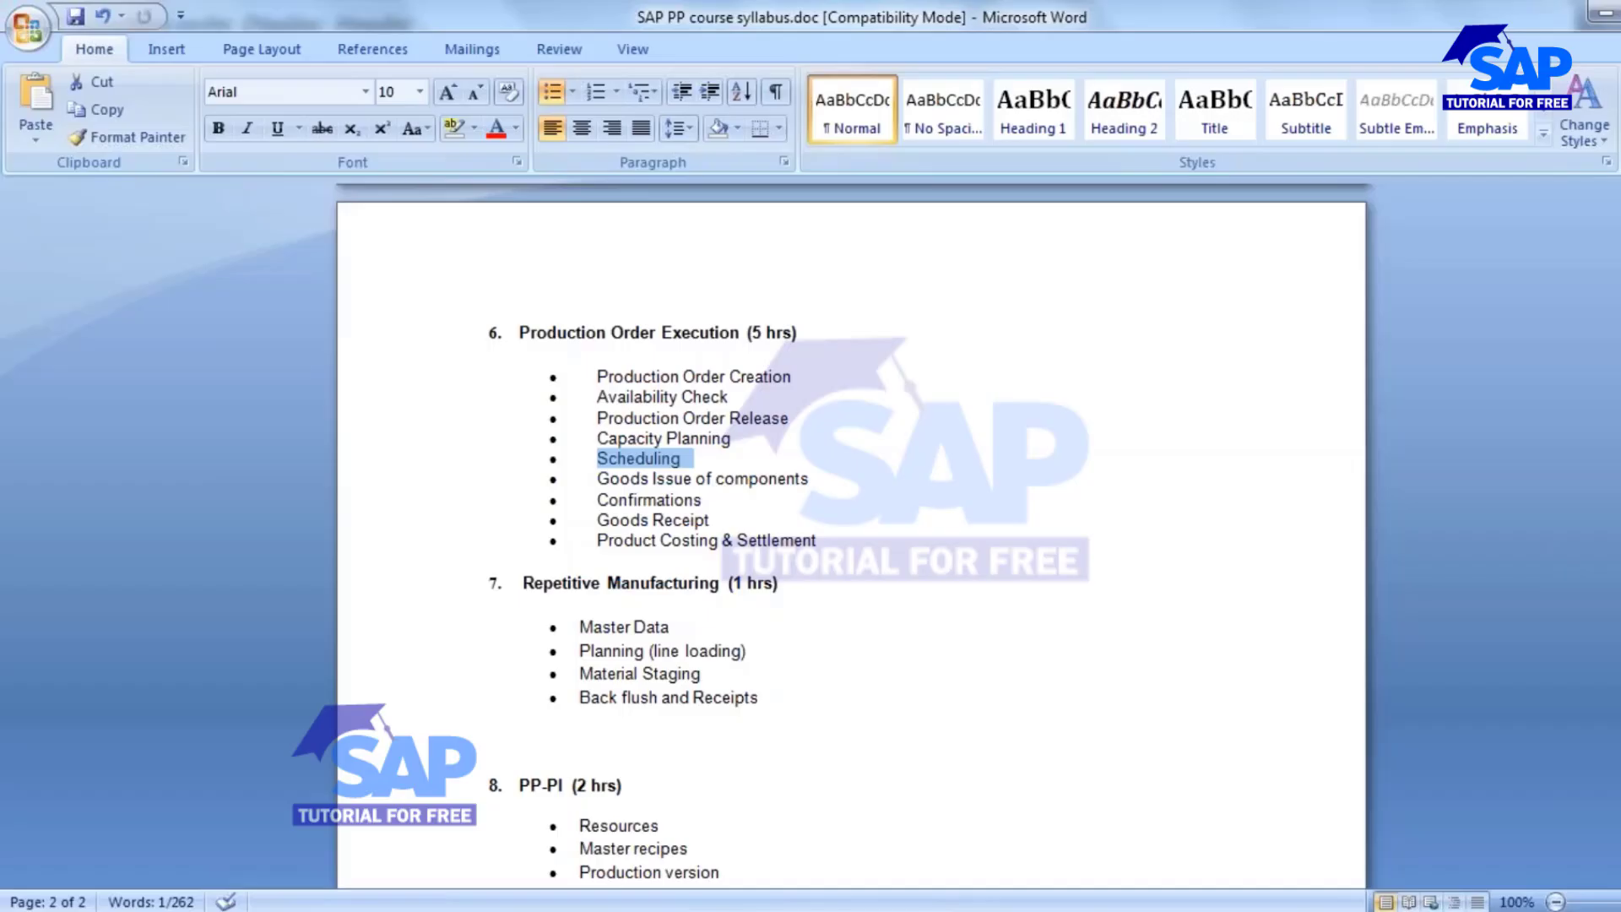
scroll(524, 616, "down", 8)
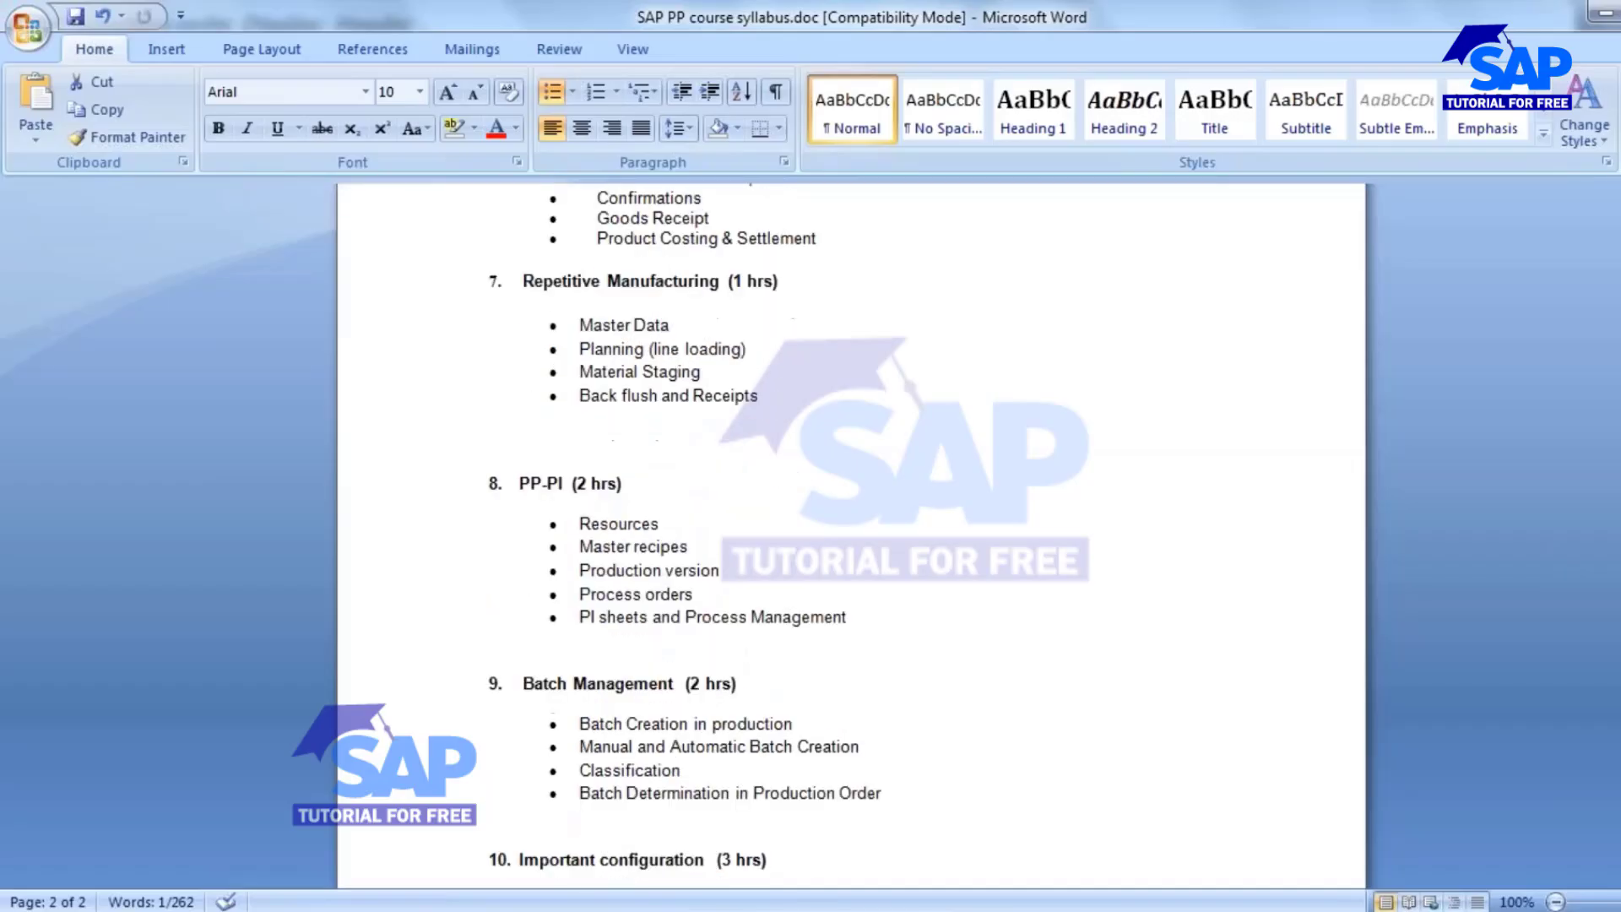
left_click_drag(521, 617, 912, 734)
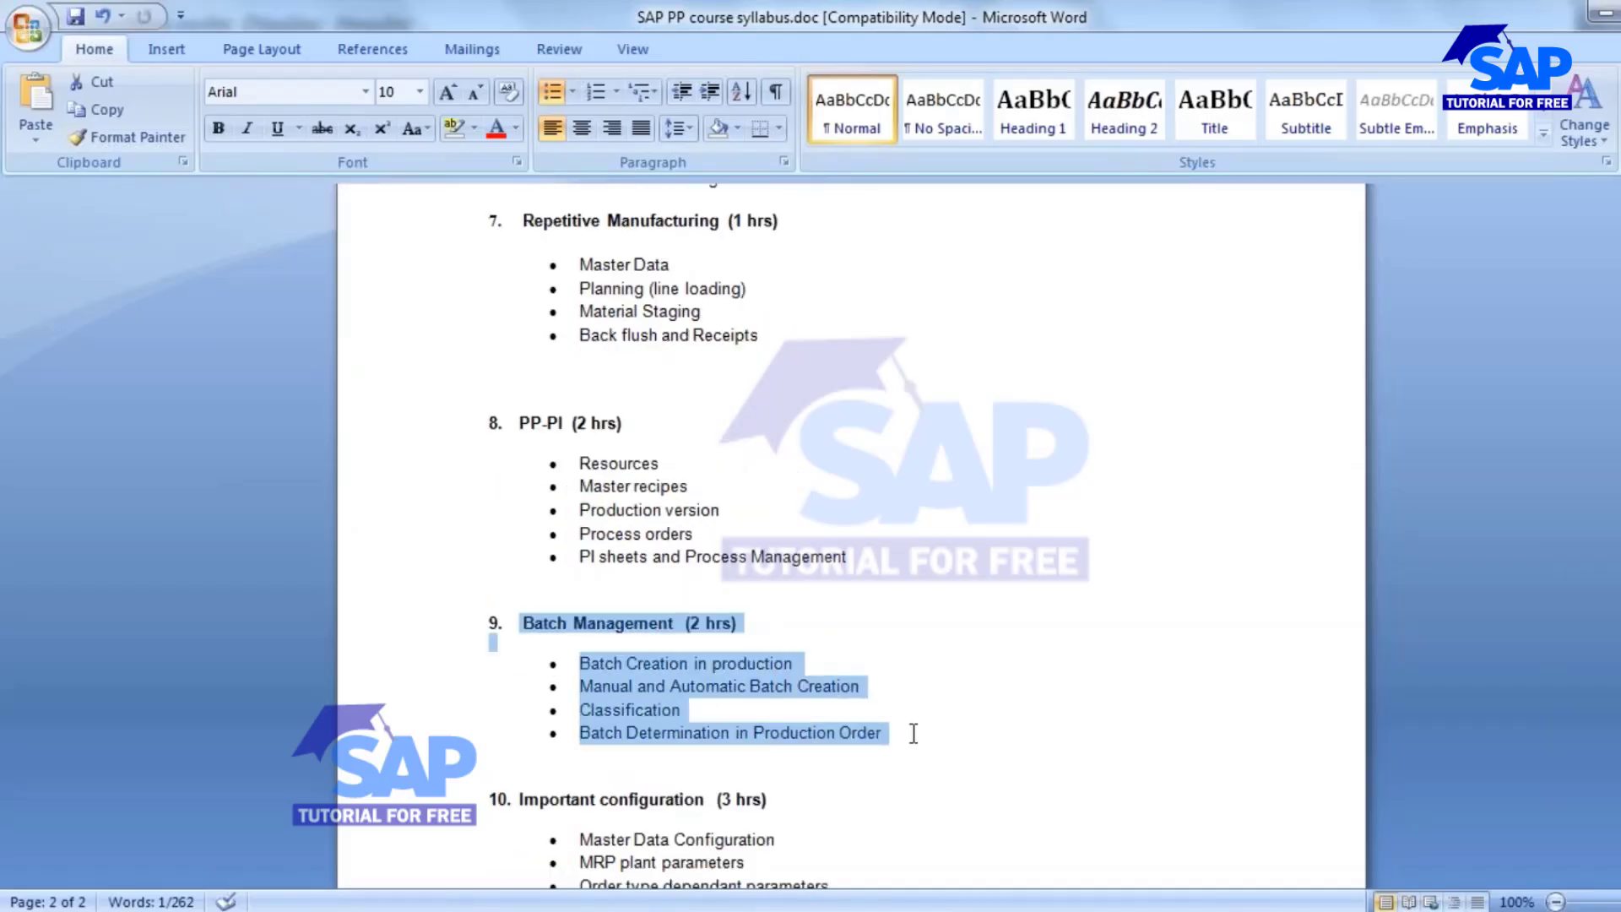
left_click(680, 733)
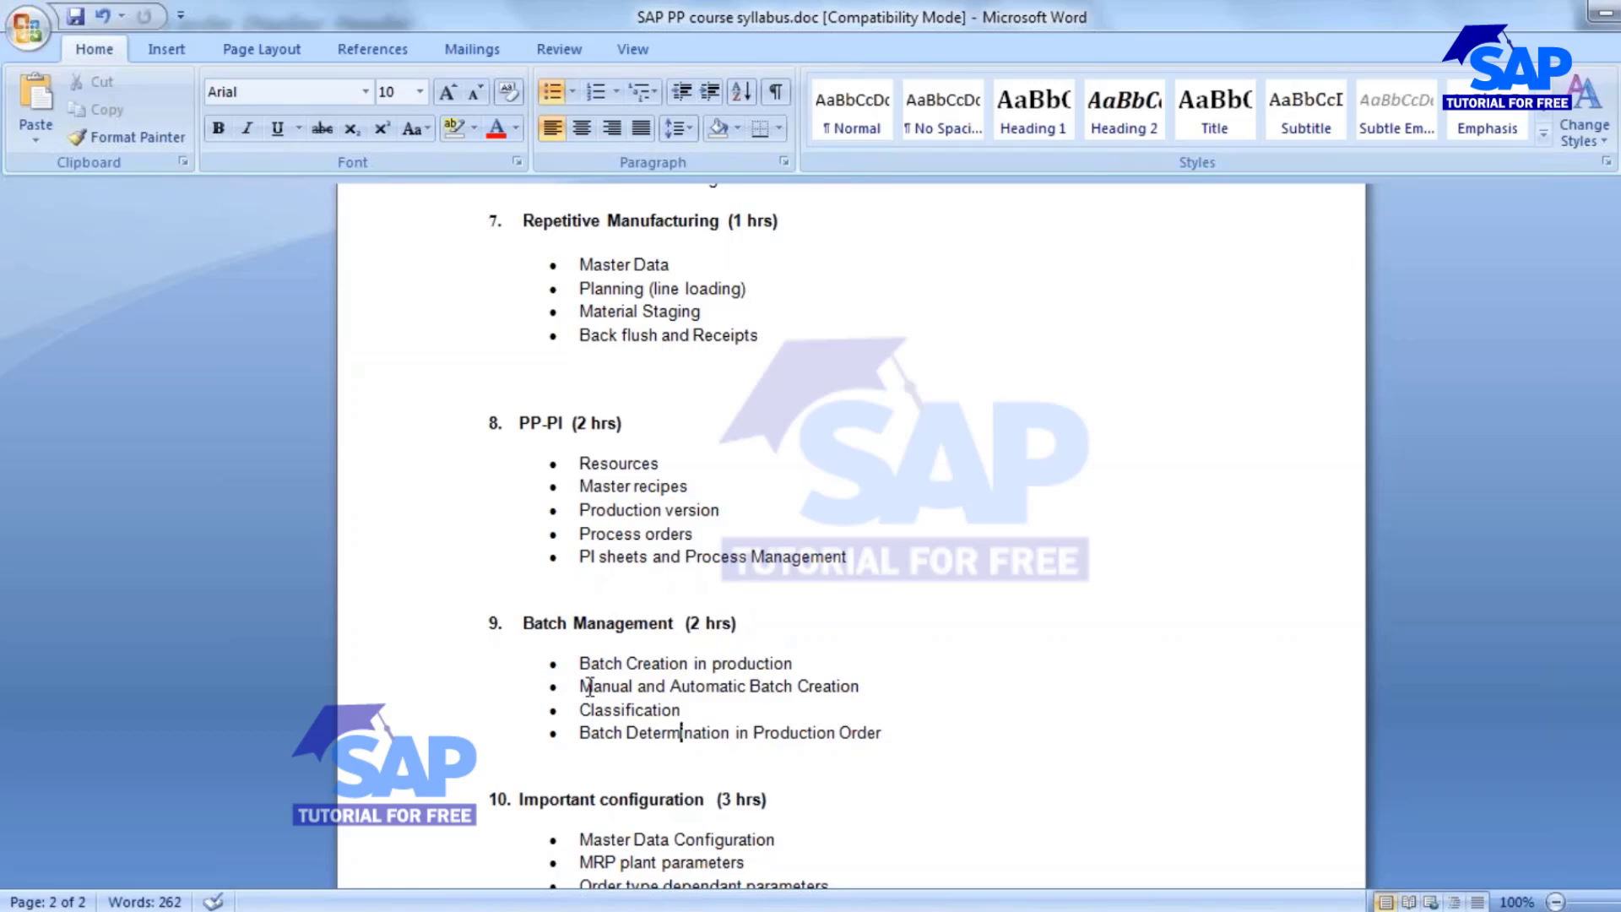
left_click_drag(584, 684, 866, 689)
left_click(648, 691)
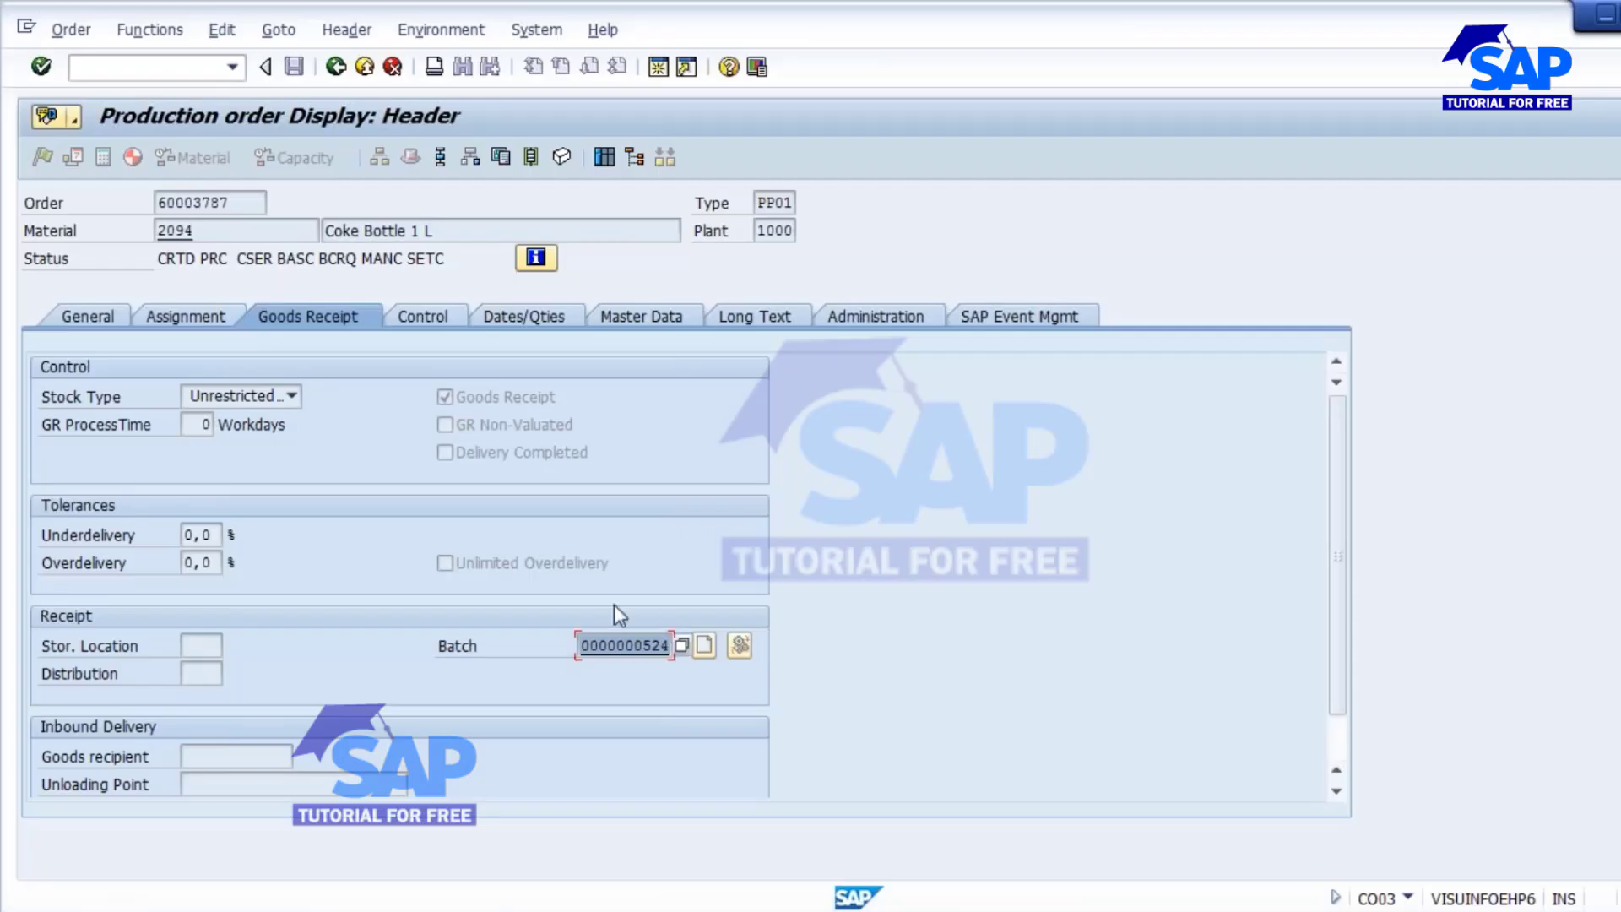
Step: Back in the SAP production order, check the goods receipt storage location and display the order's control data
left_click(201, 651)
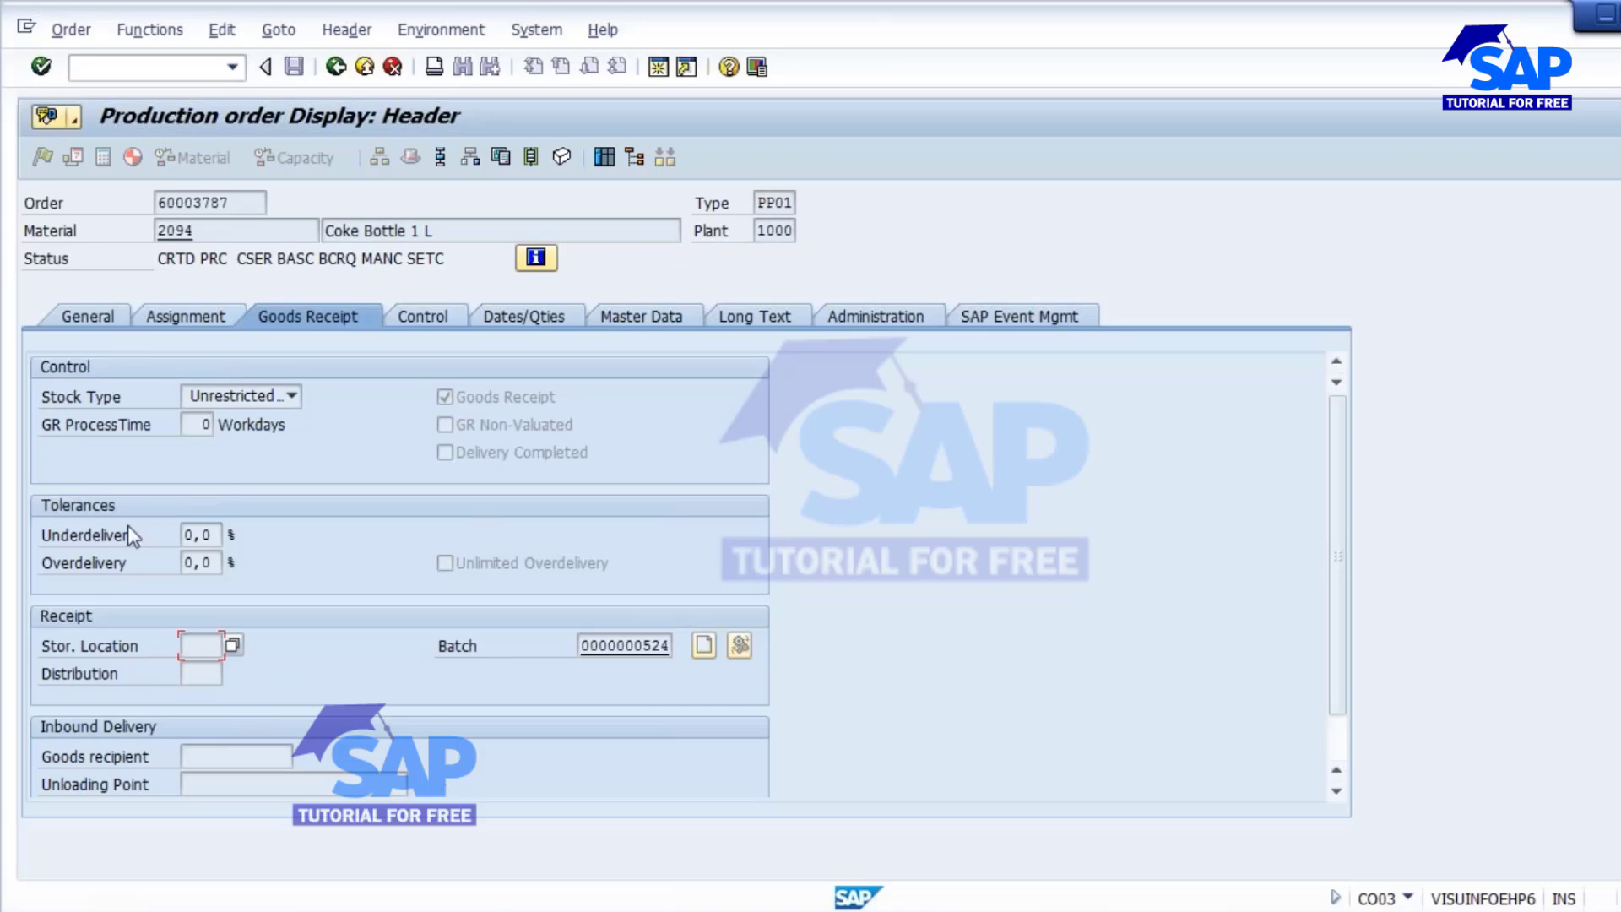
left_click(425, 318)
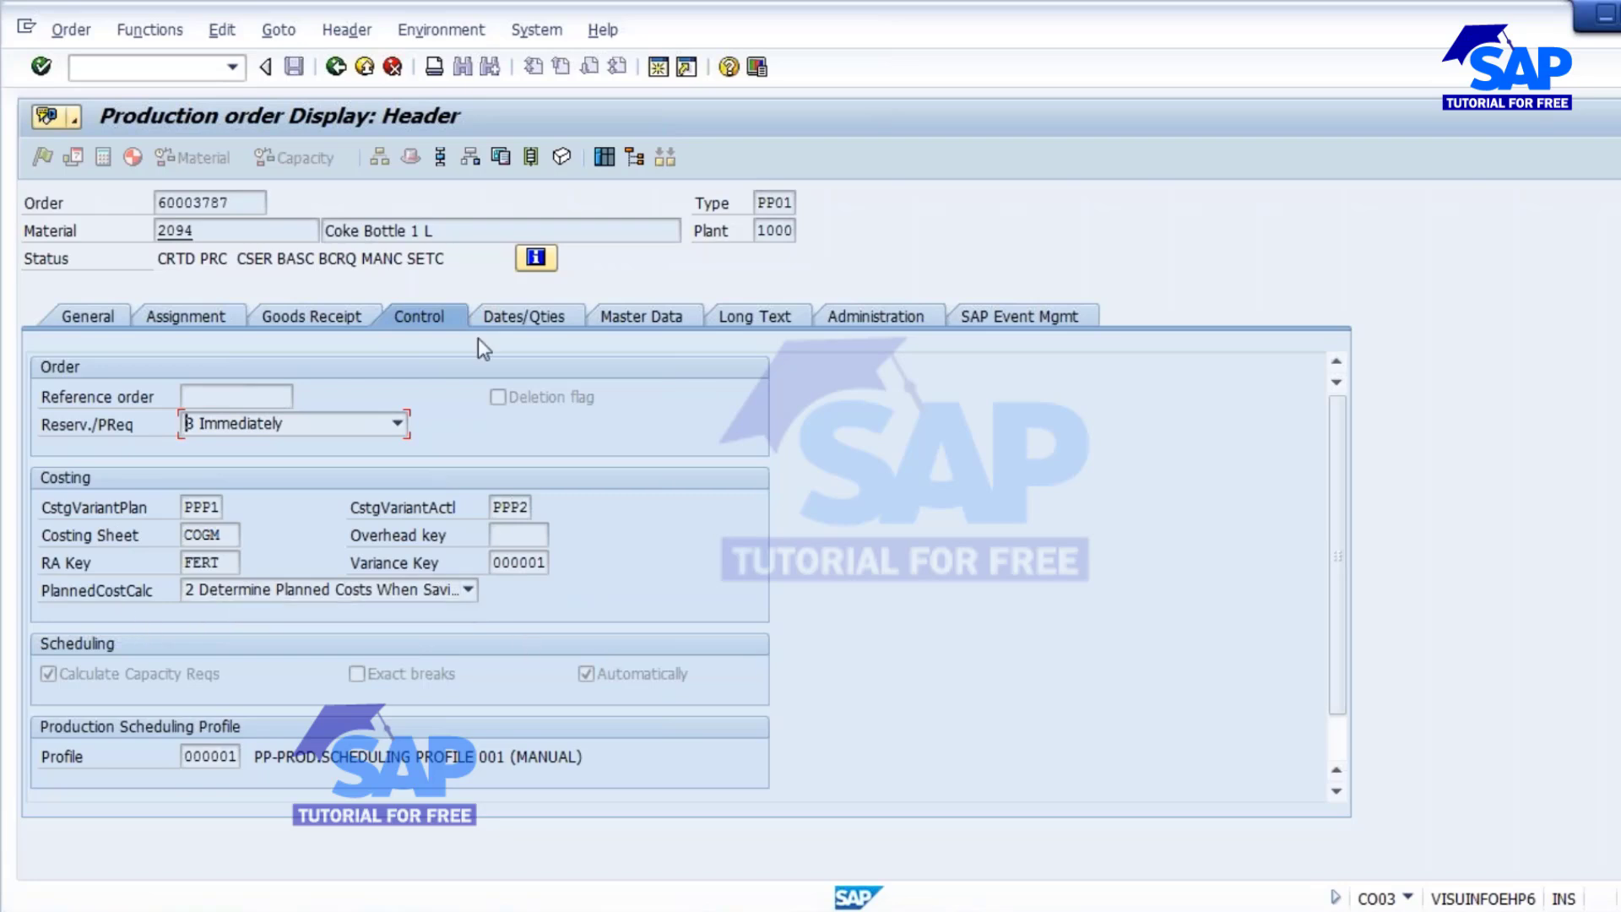
Step: Display the order's dates and quantities, and examine the start dates for Planned Order, Basic Dates and Scheduled plus the Confirmed dates
left_click(548, 320)
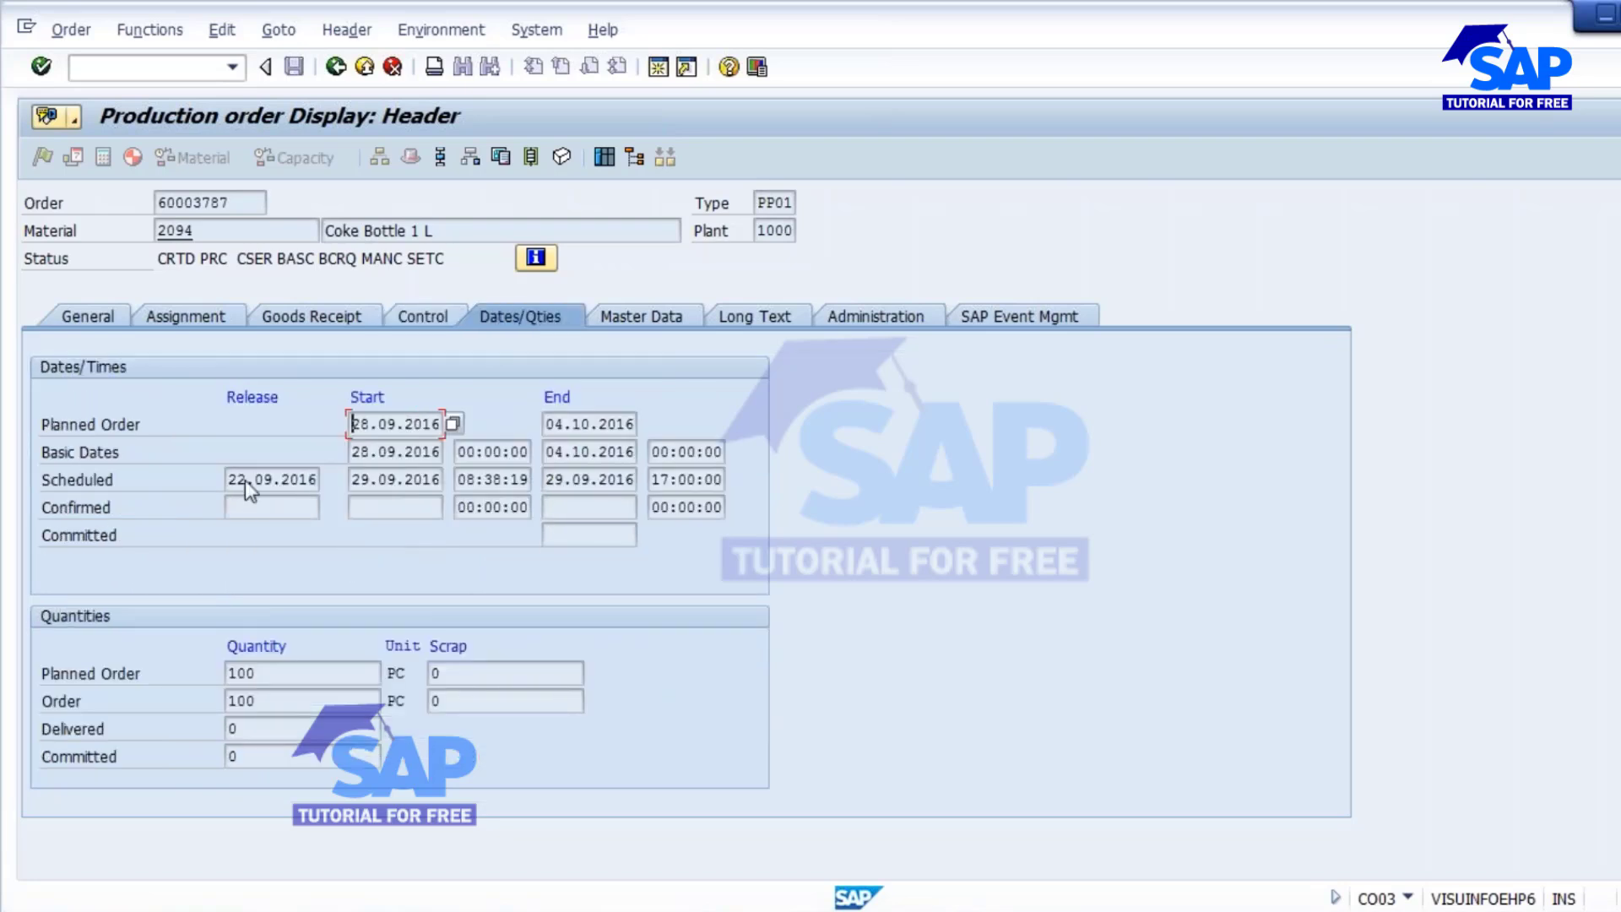
left_click_drag(351, 424, 441, 424)
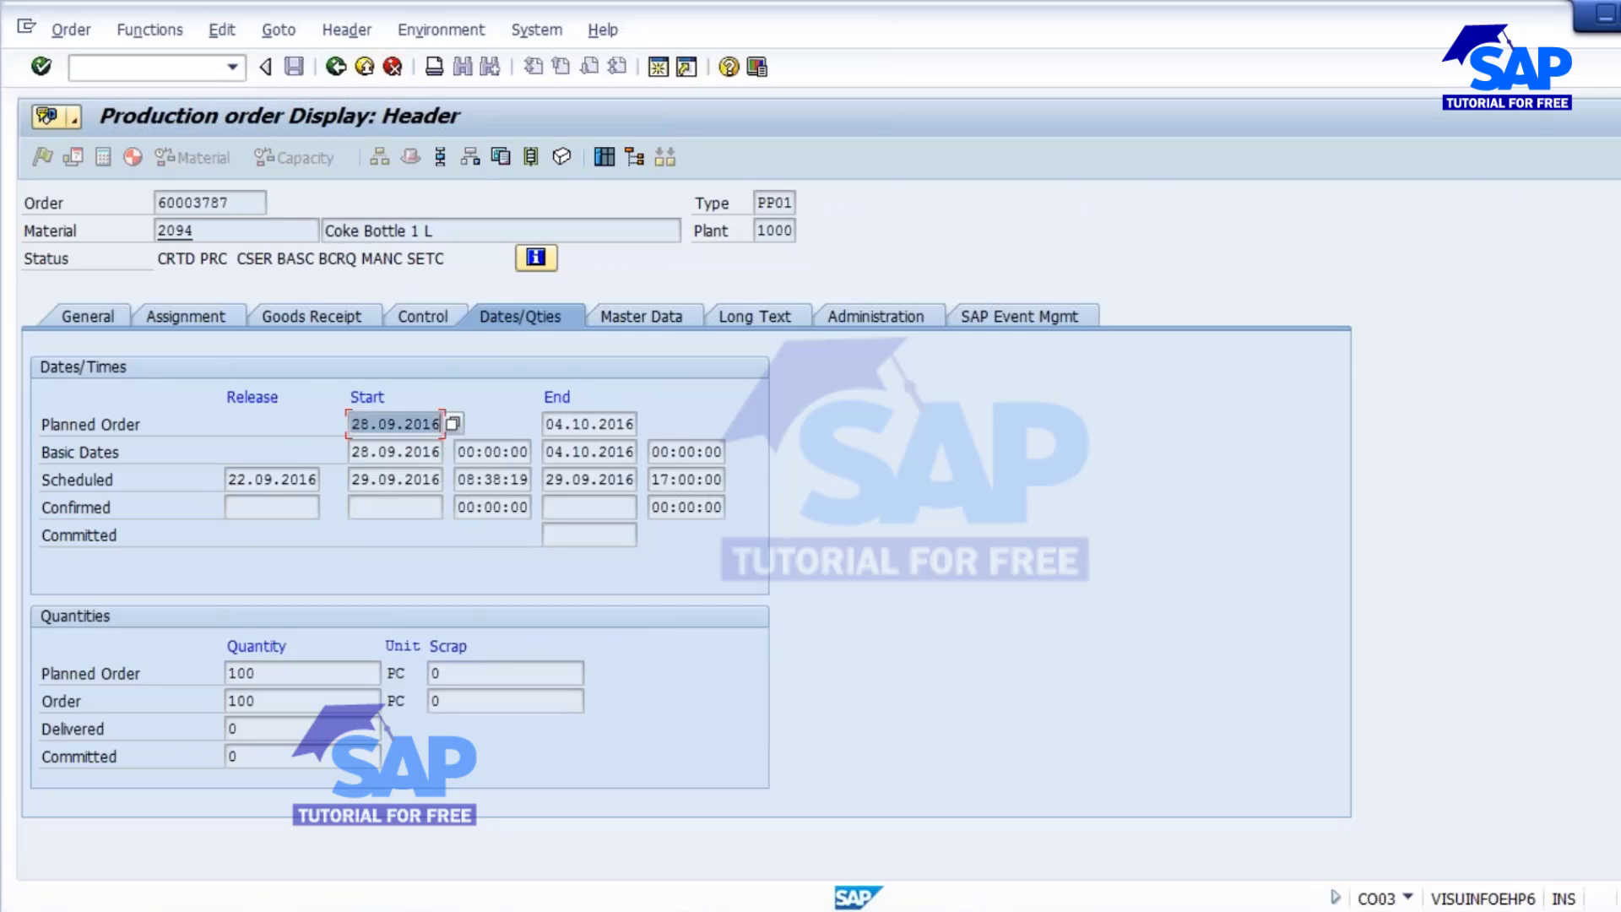
left_click_drag(351, 452, 453, 451)
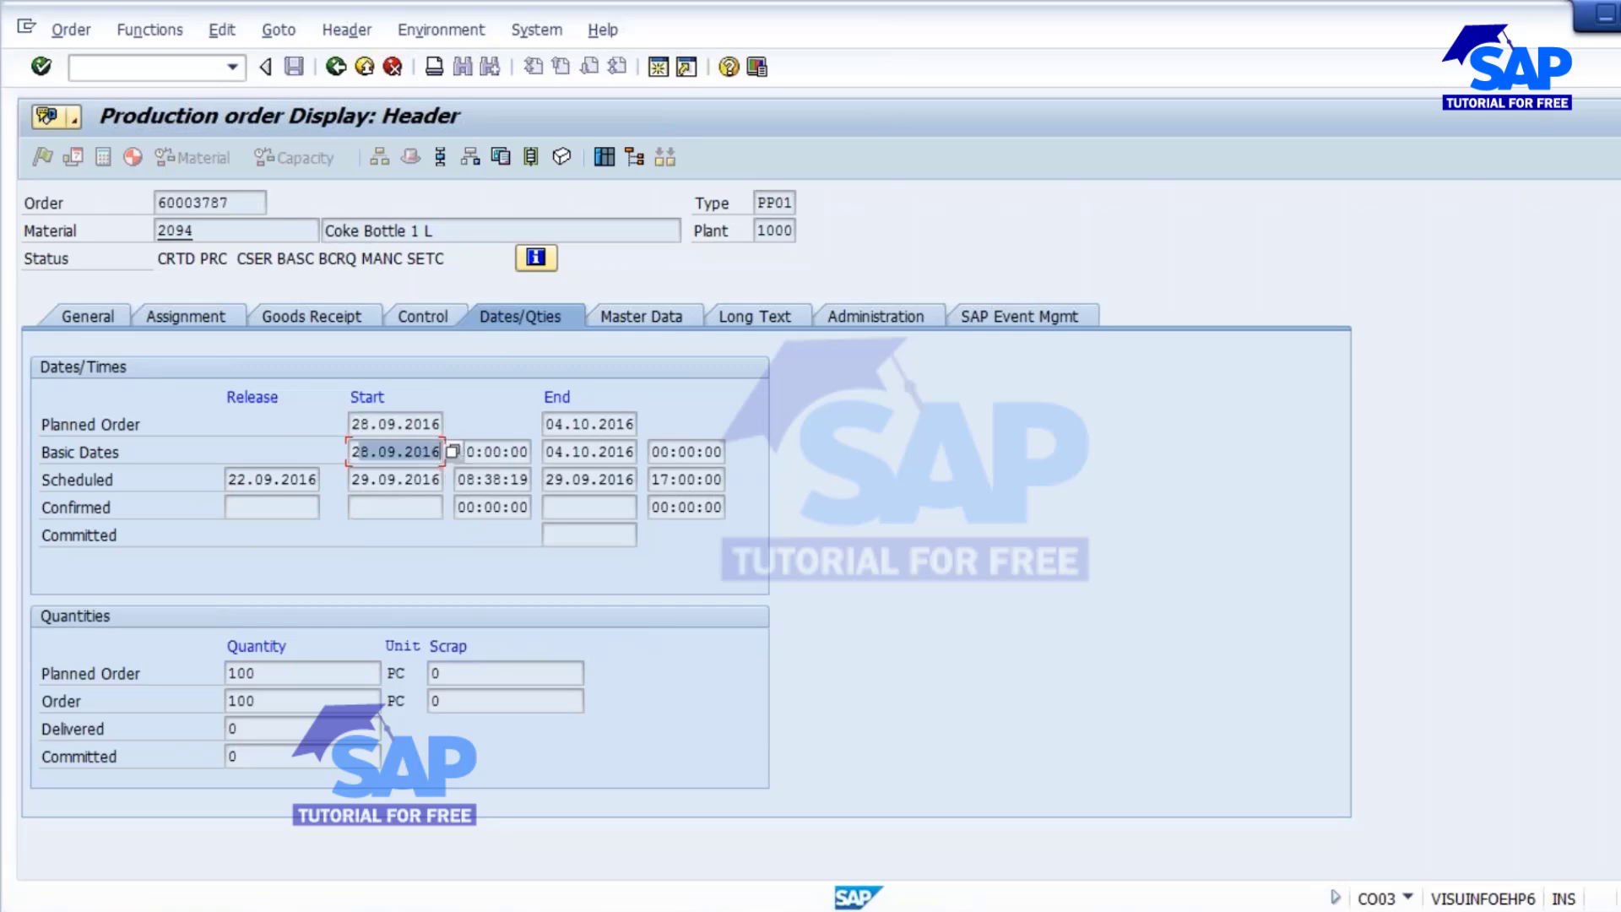
left_click(387, 479)
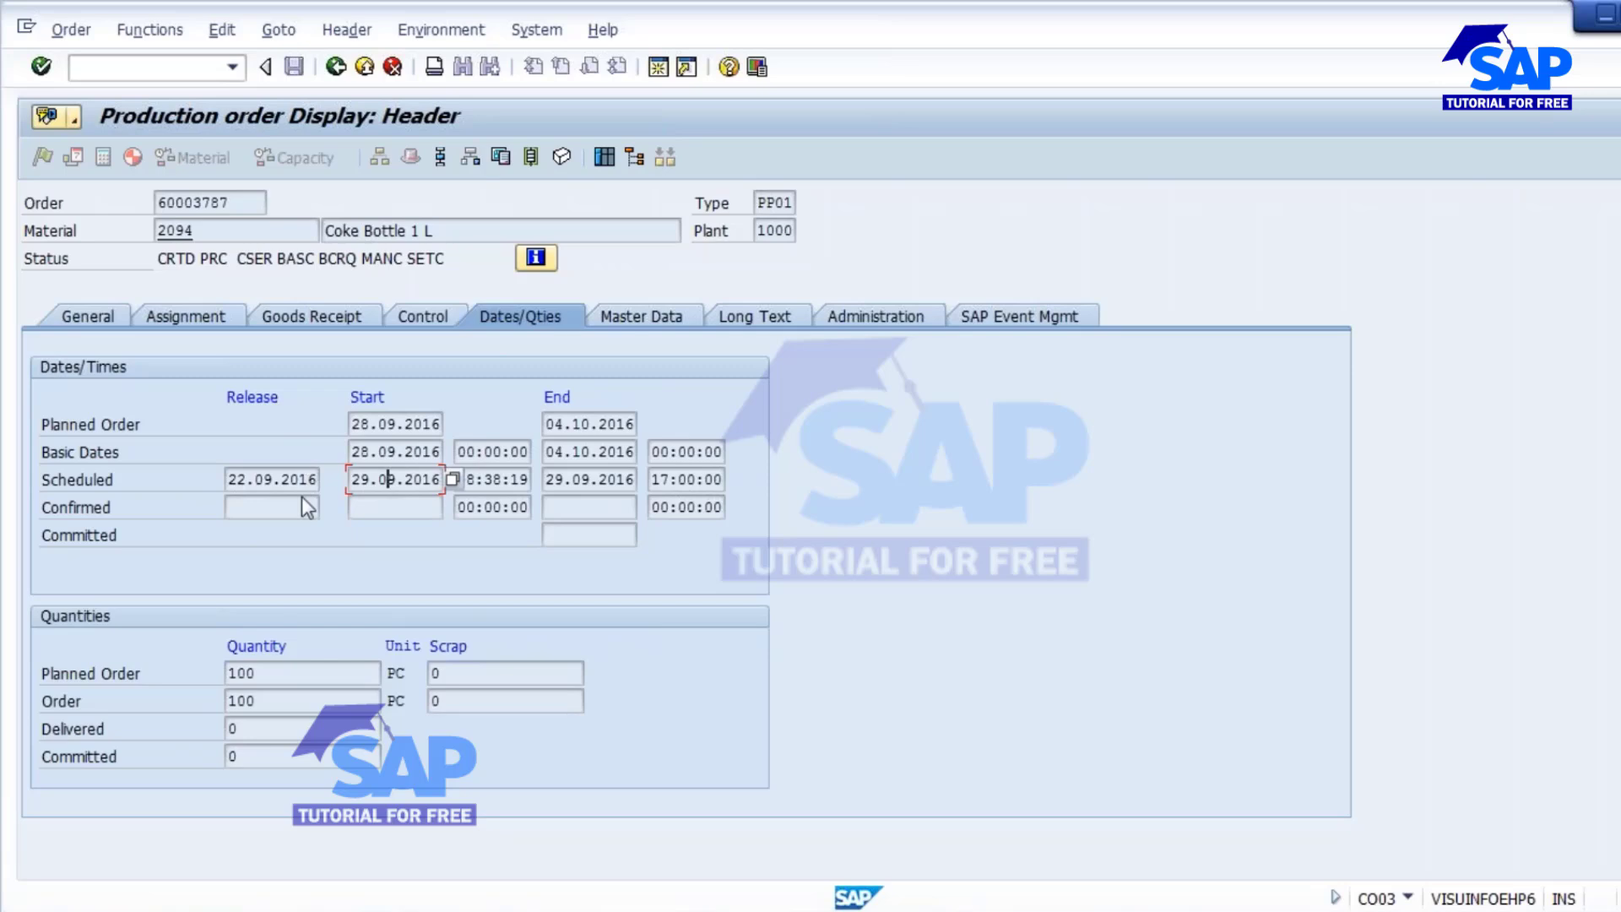
left_click(275, 510)
left_click(388, 506)
key("shift+Tab")
key("Tab")
left_click(560, 510)
Step: Display the order's master data and examine its BOM and routing group against the order number
left_click(655, 317)
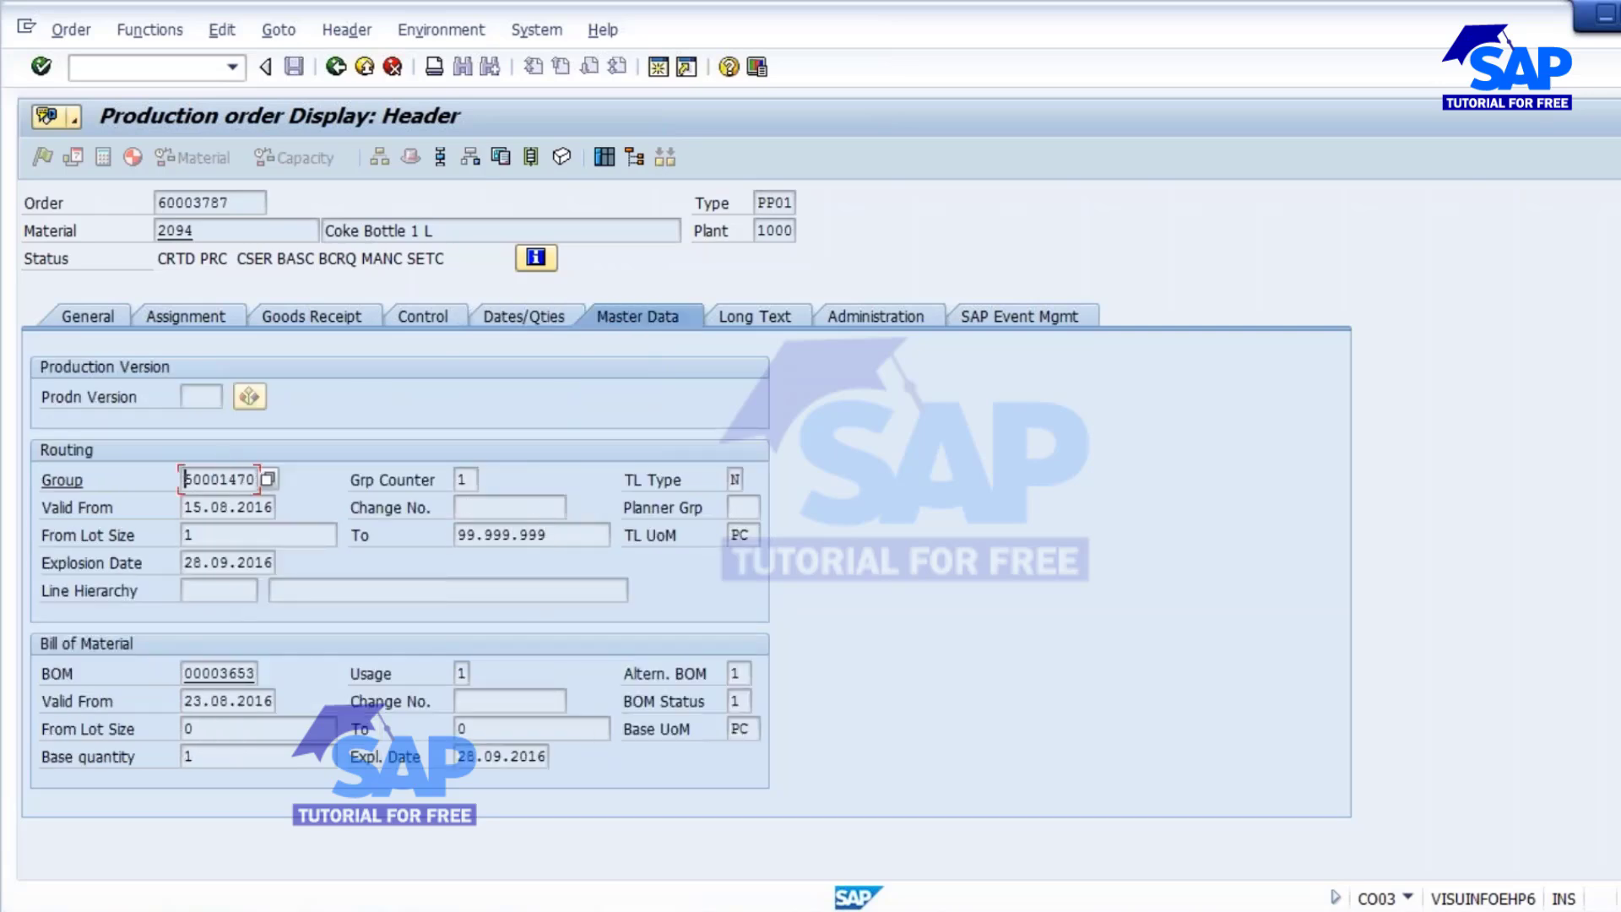
left_click_drag(243, 208, 156, 211)
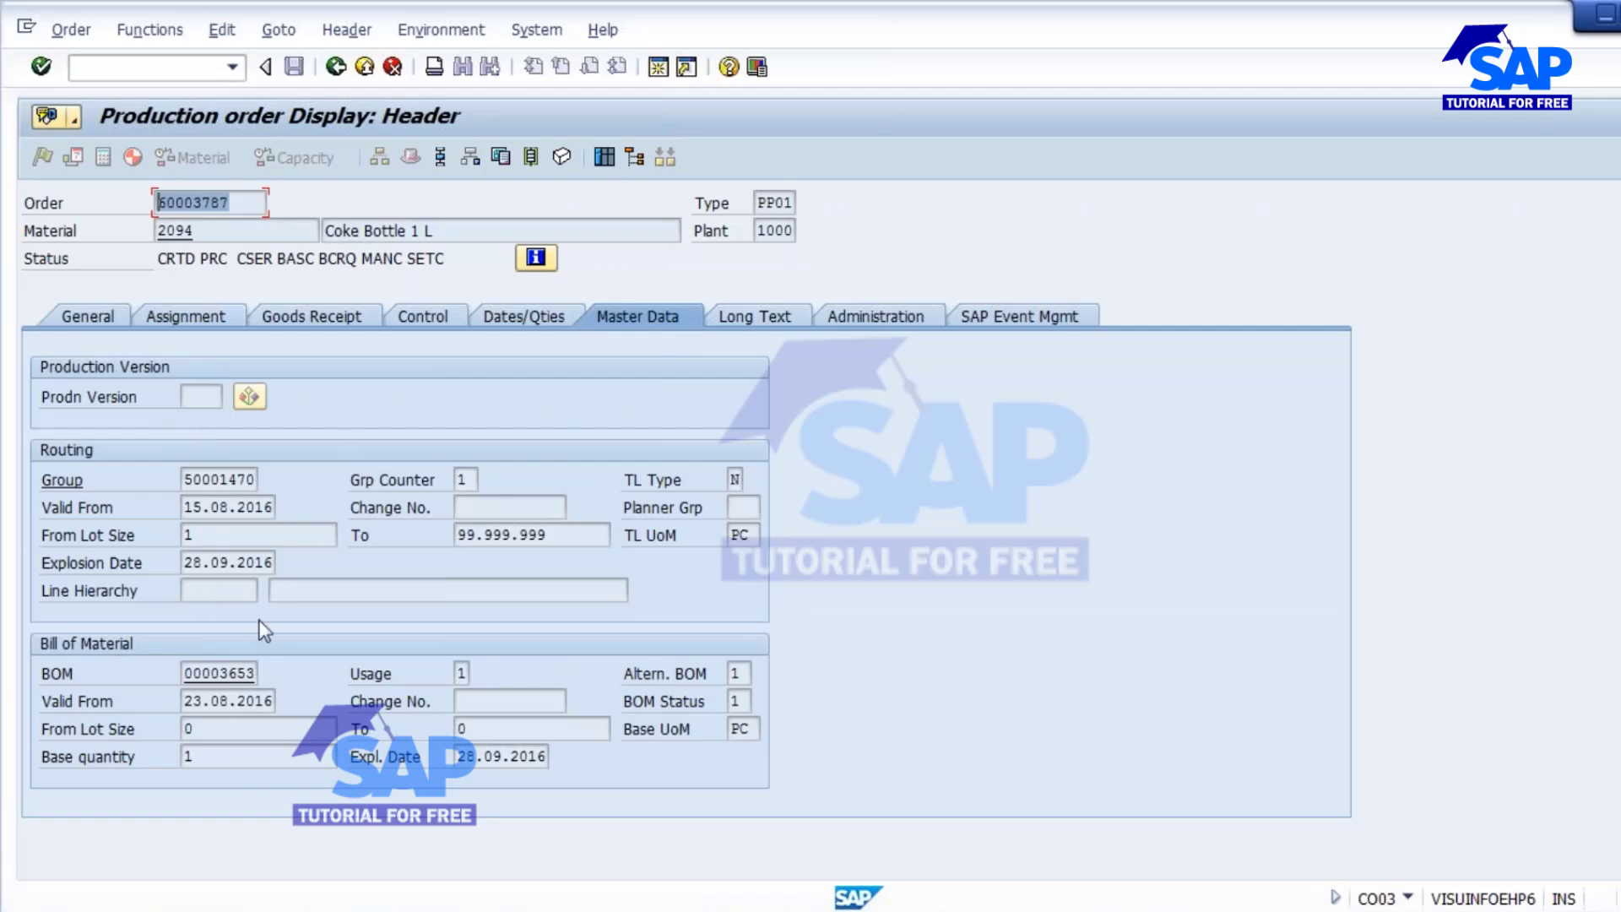
left_click_drag(184, 674, 302, 677)
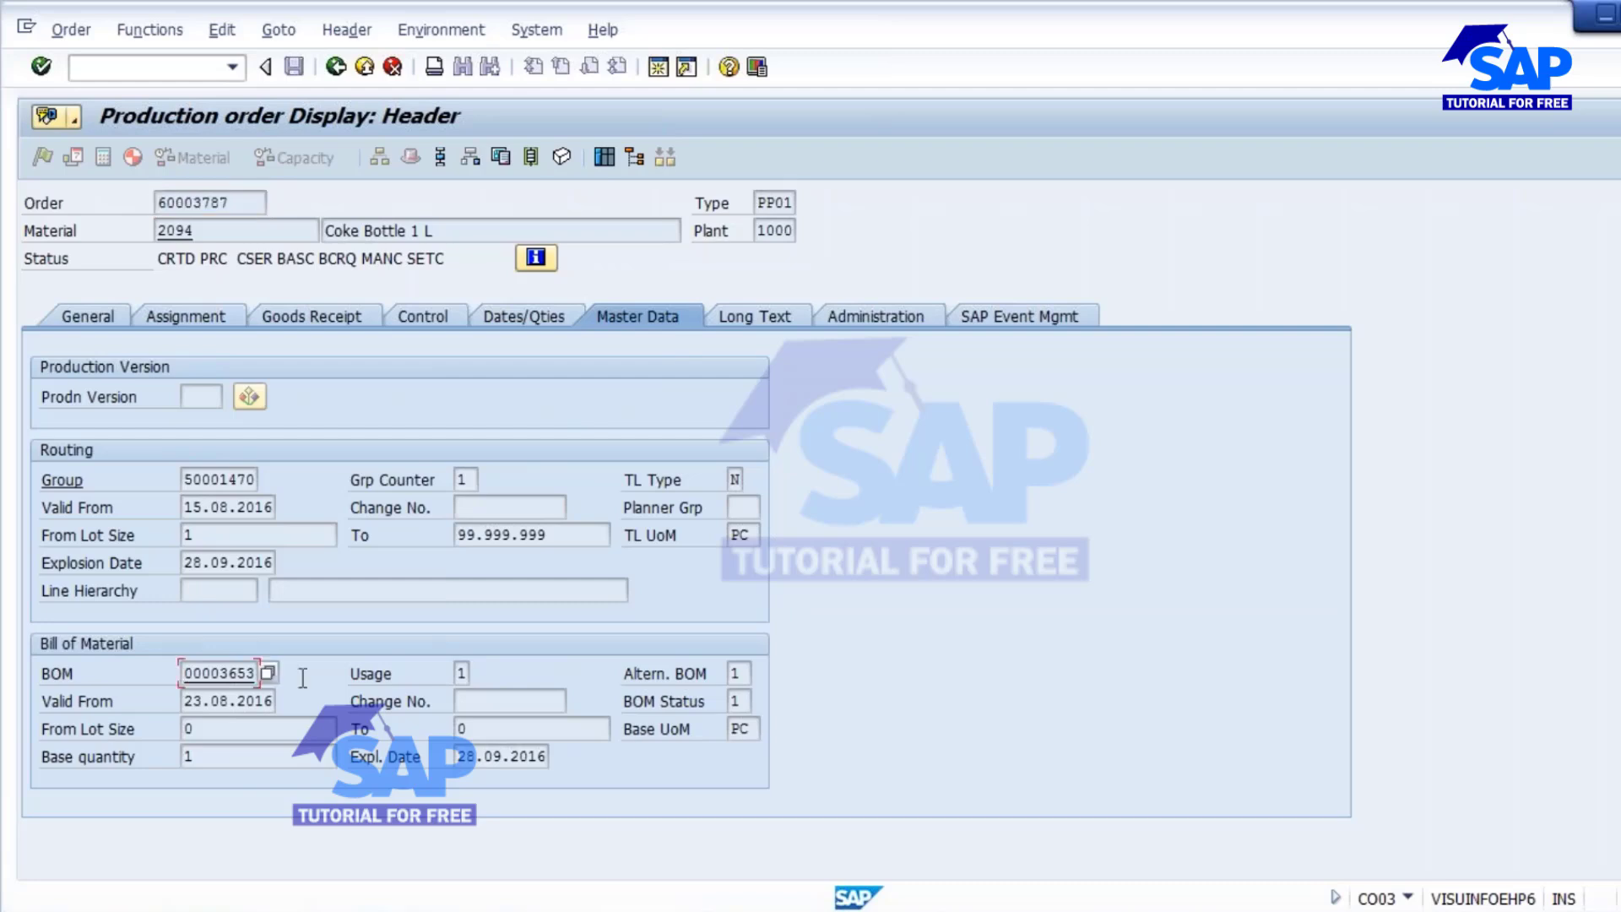
left_click_drag(186, 483, 283, 489)
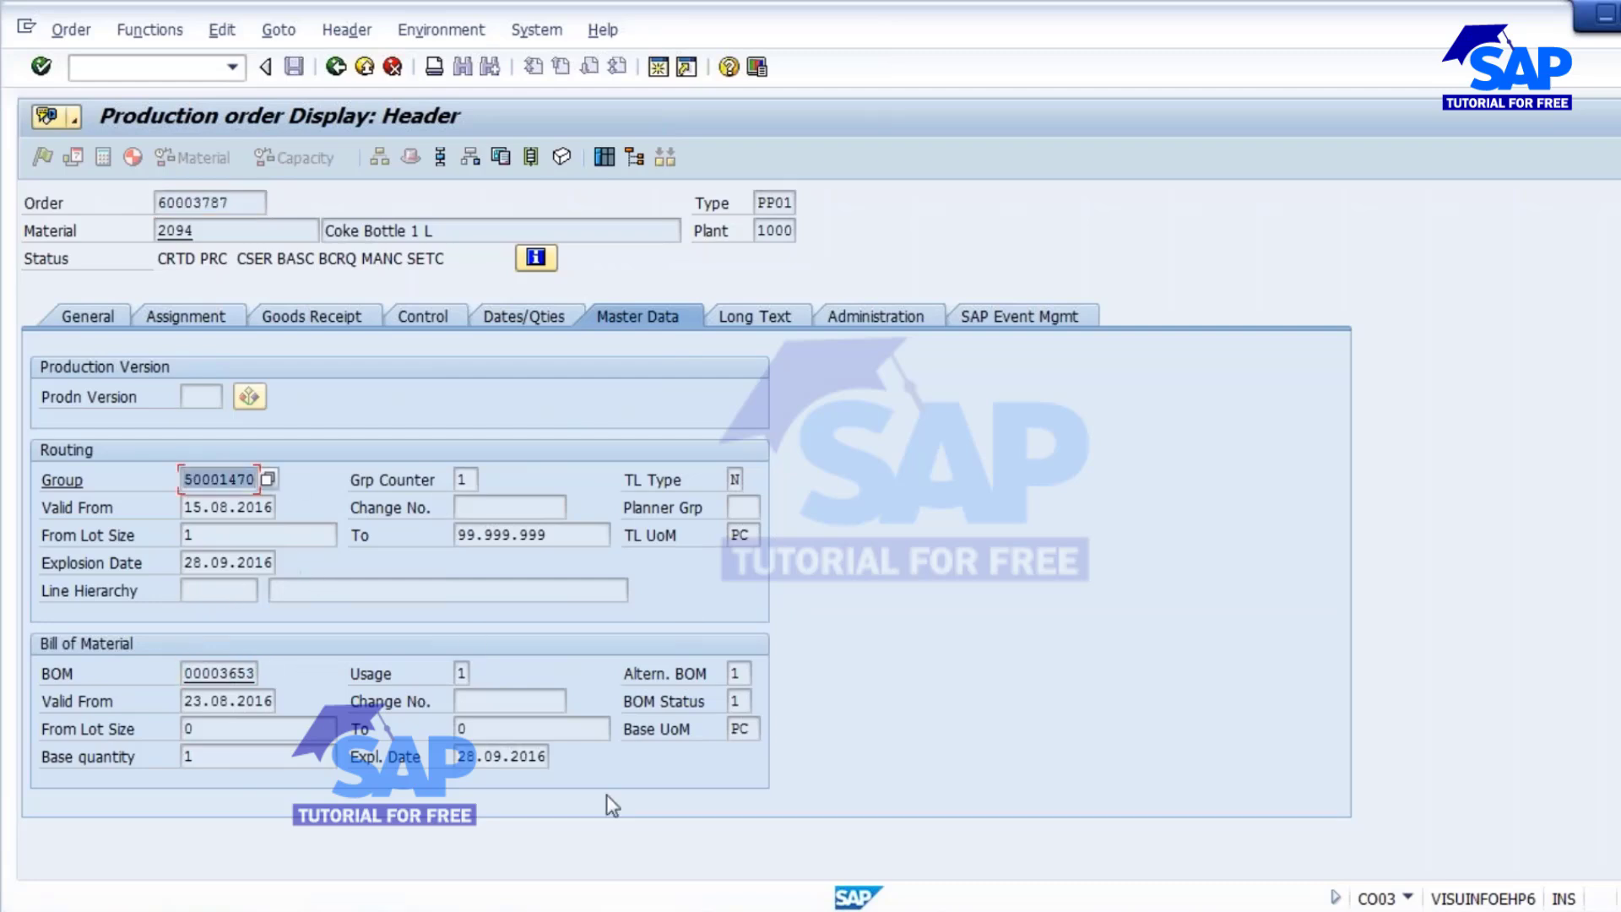
Step: Switch to the material display session and display the material BOM of 2094 in plant 1000 for BOM usage 1 with transaction CS03
left_click(207, 231)
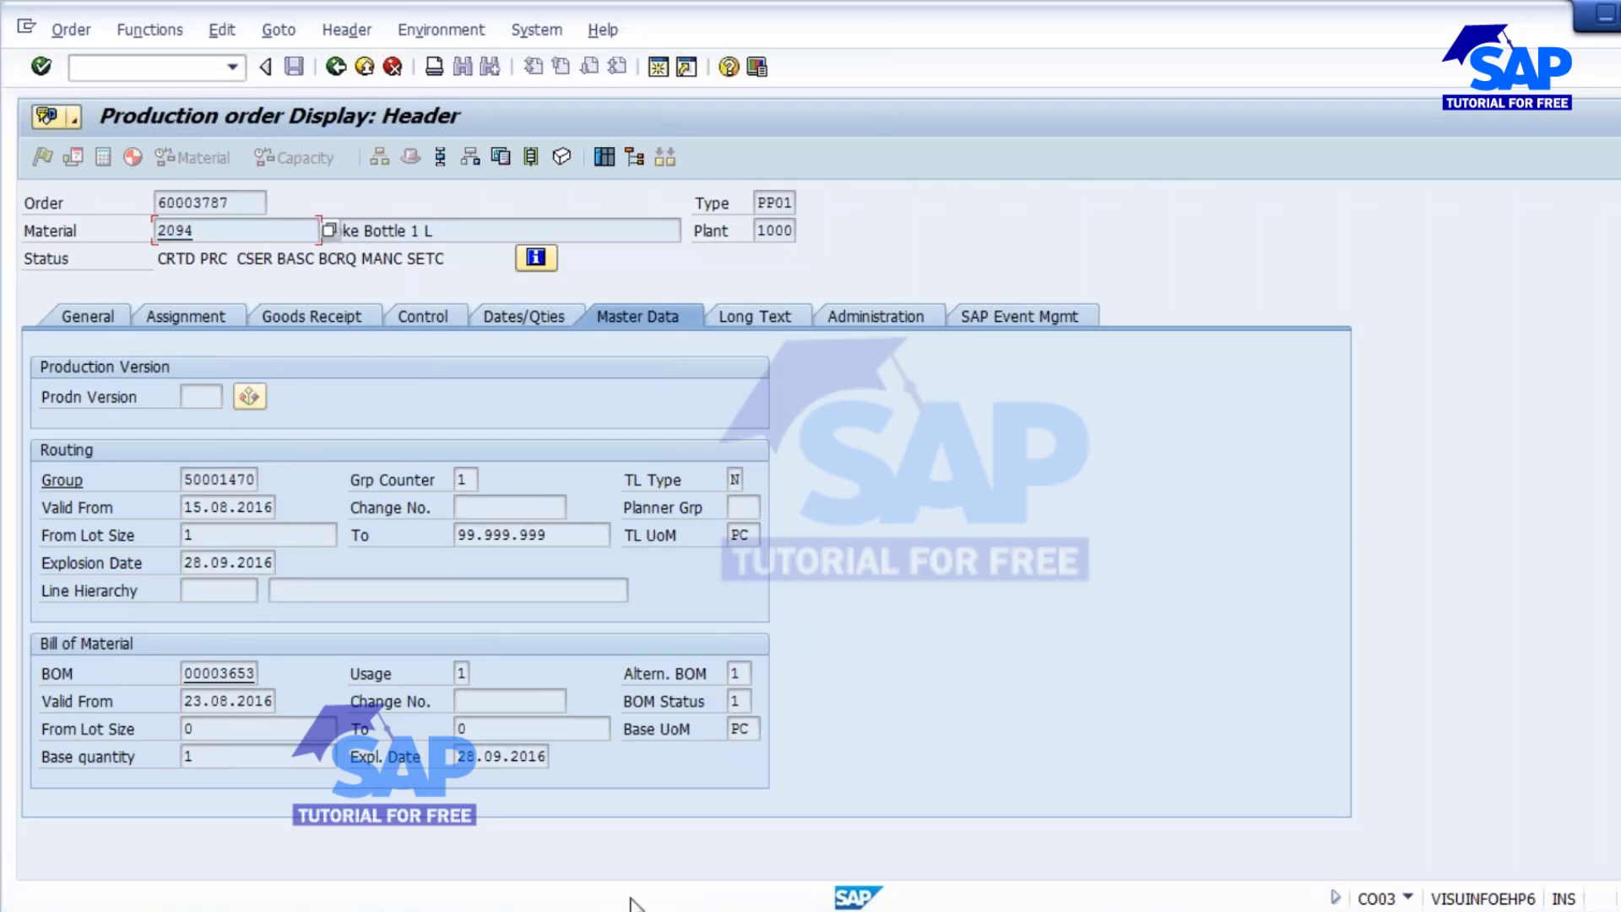
left_click(991, 804)
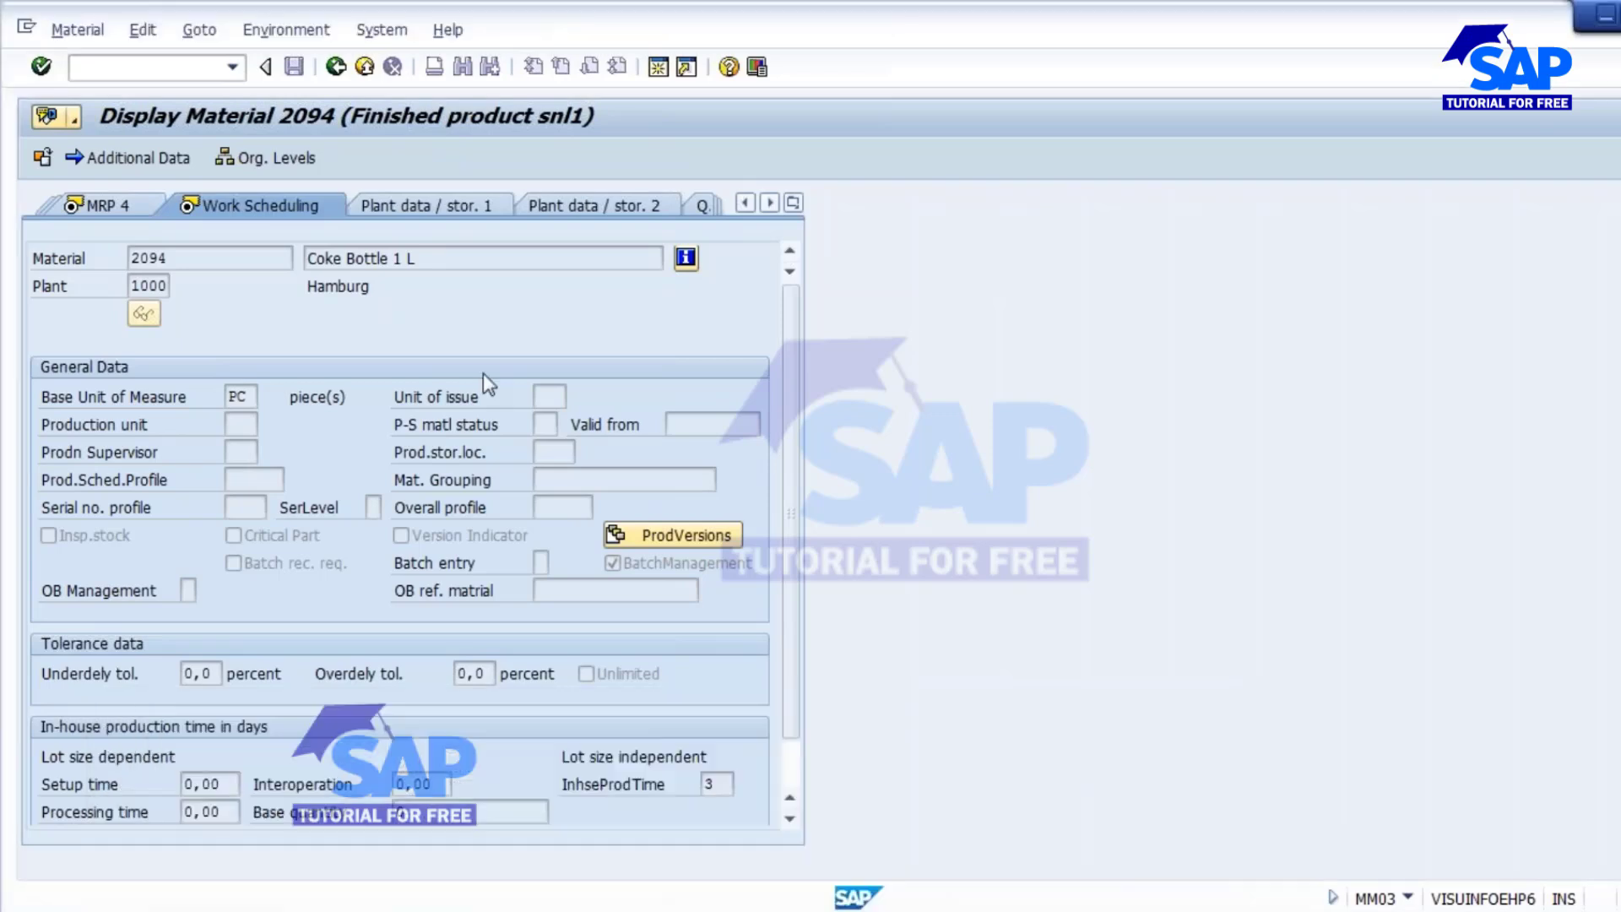
left_click(135, 68)
type("/nmm03")
key("Return")
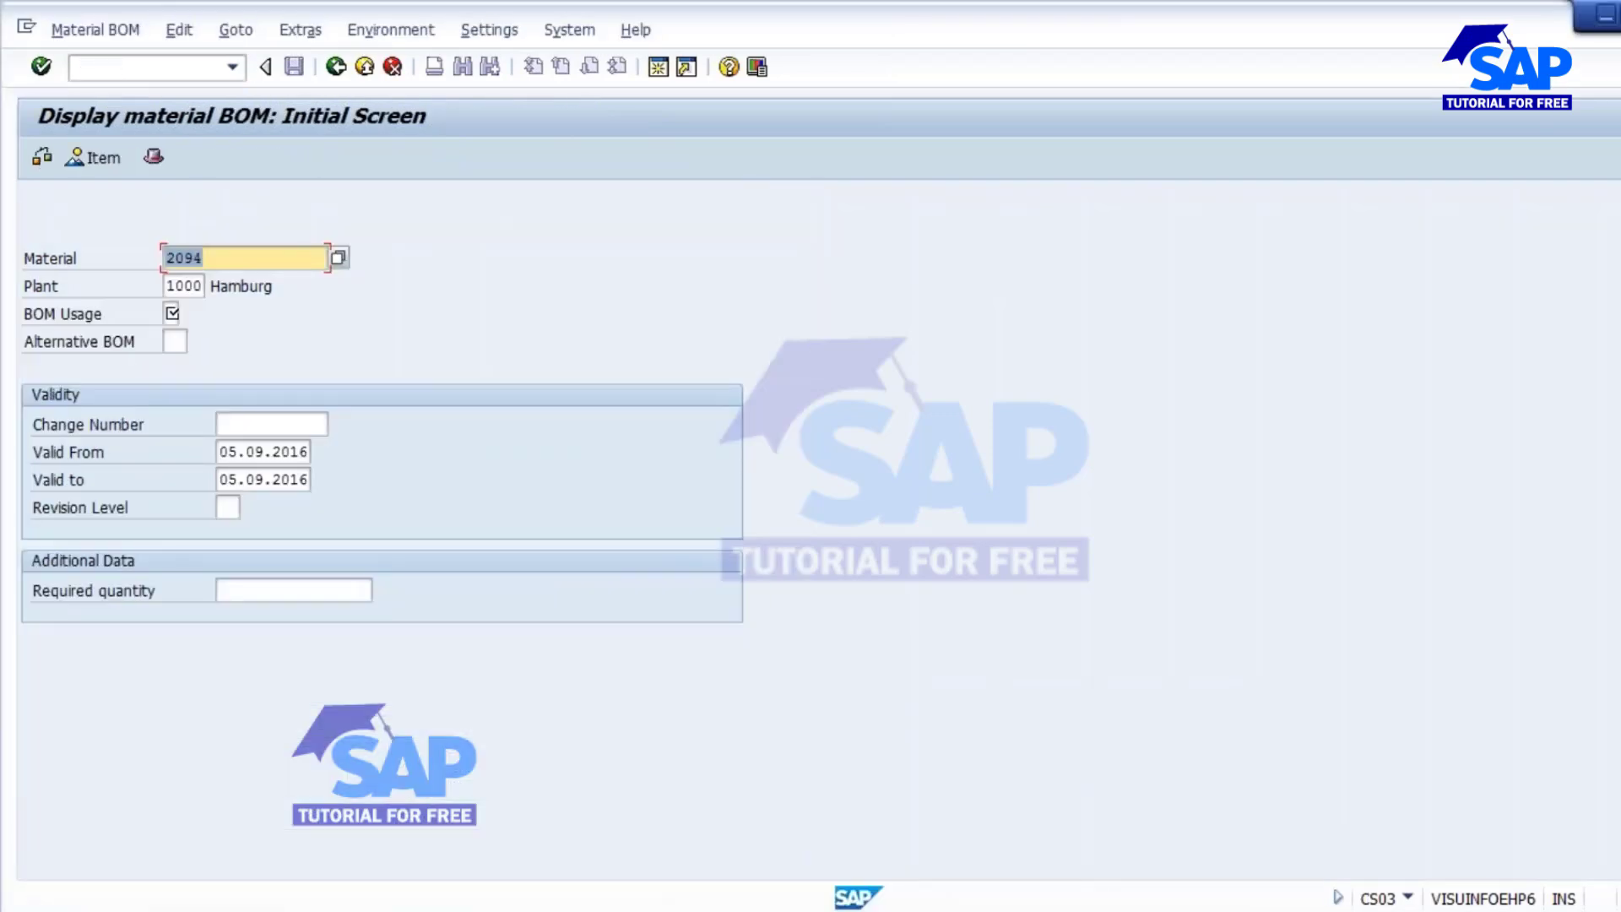
key("Tab")
key("Tab")
type("1")
key("Return")
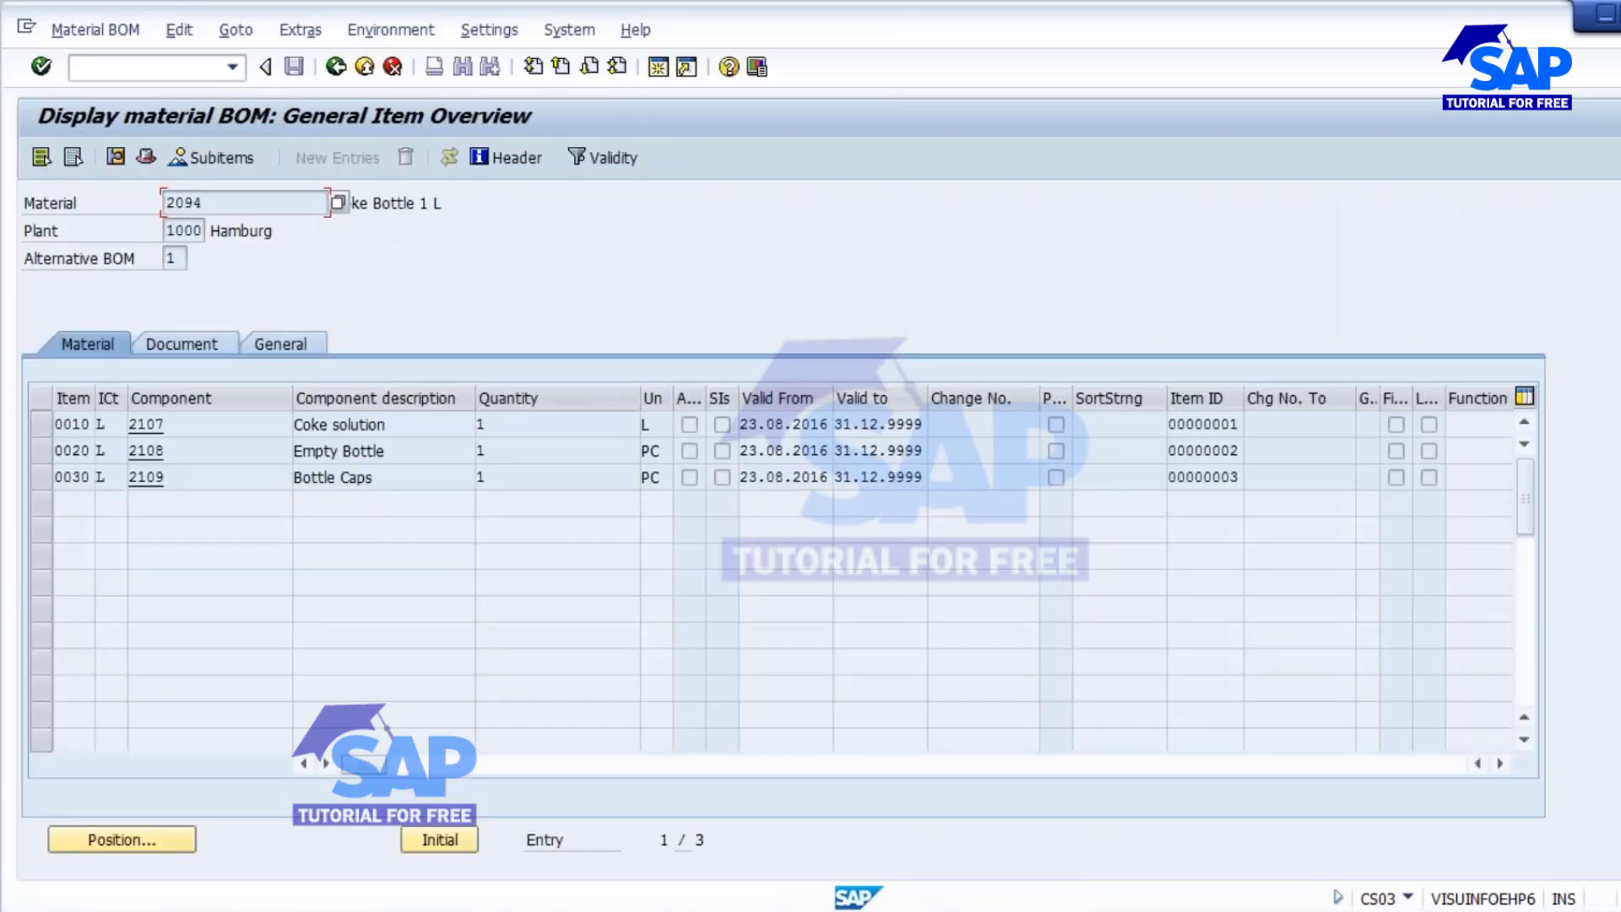
Step: Display the BOM's header and examine its BOM number and alternative BOM
left_click(146, 157)
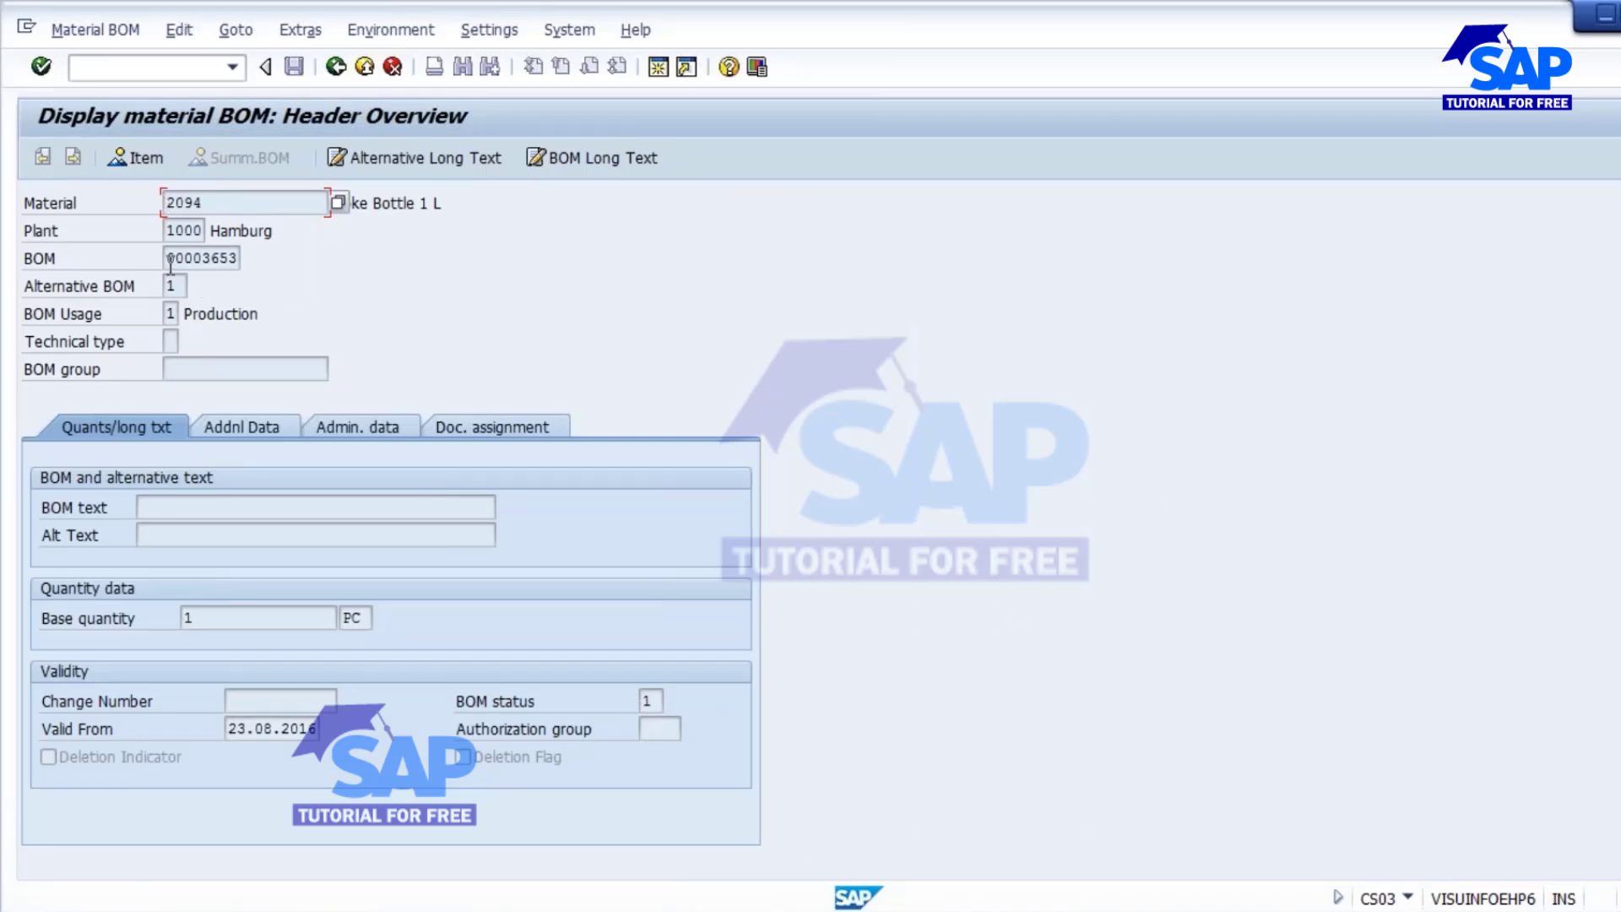
left_click_drag(170, 263, 239, 258)
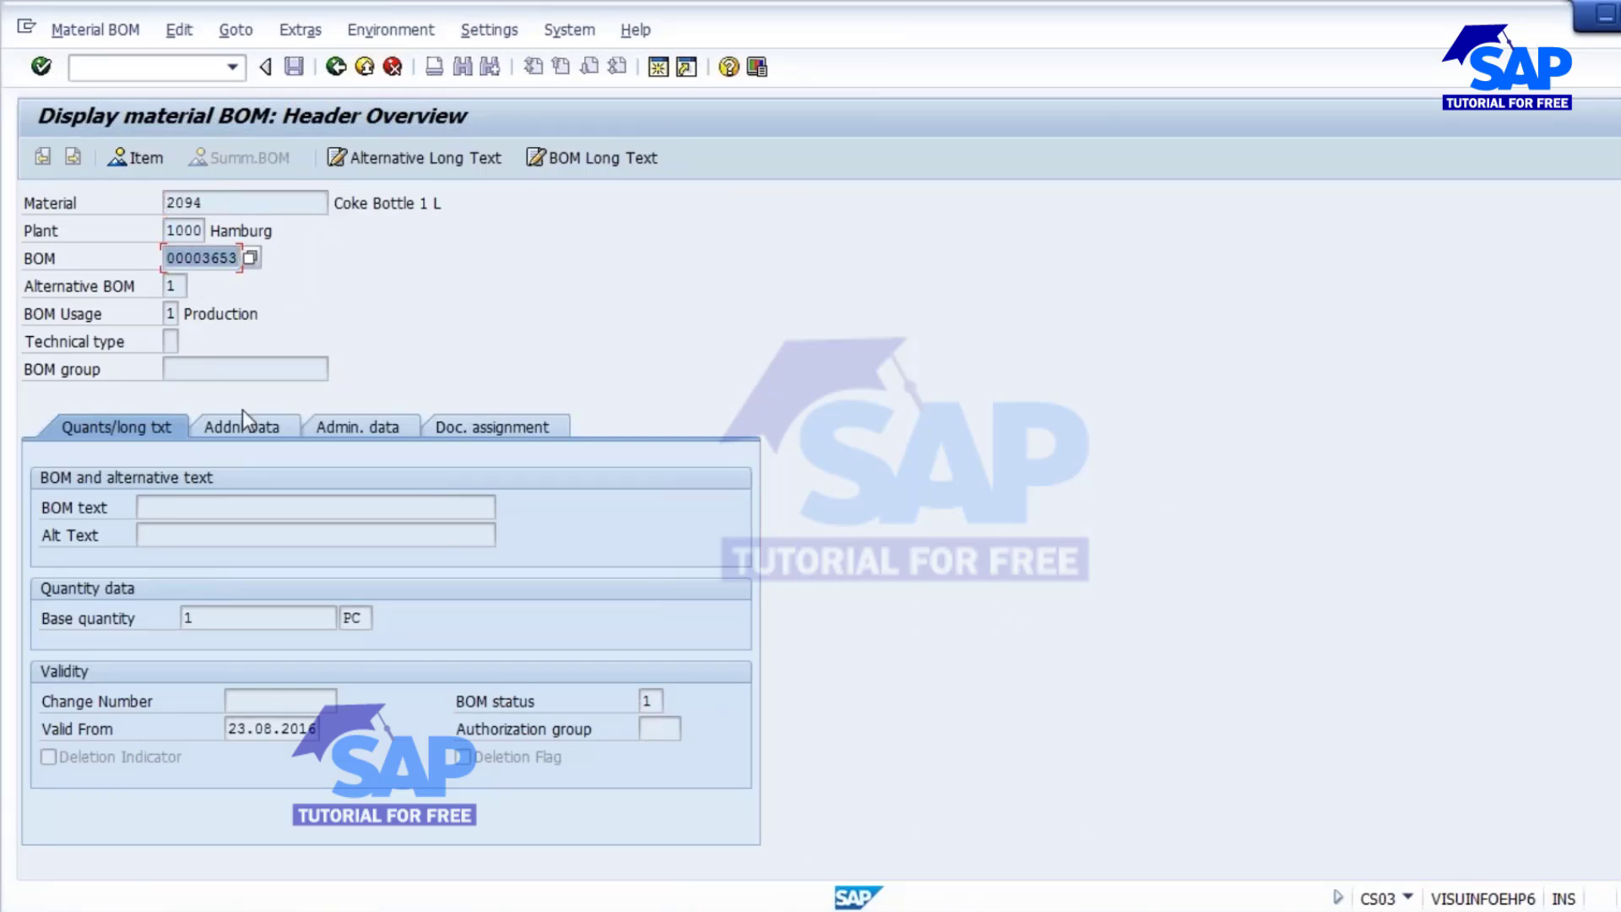
double_click(172, 286)
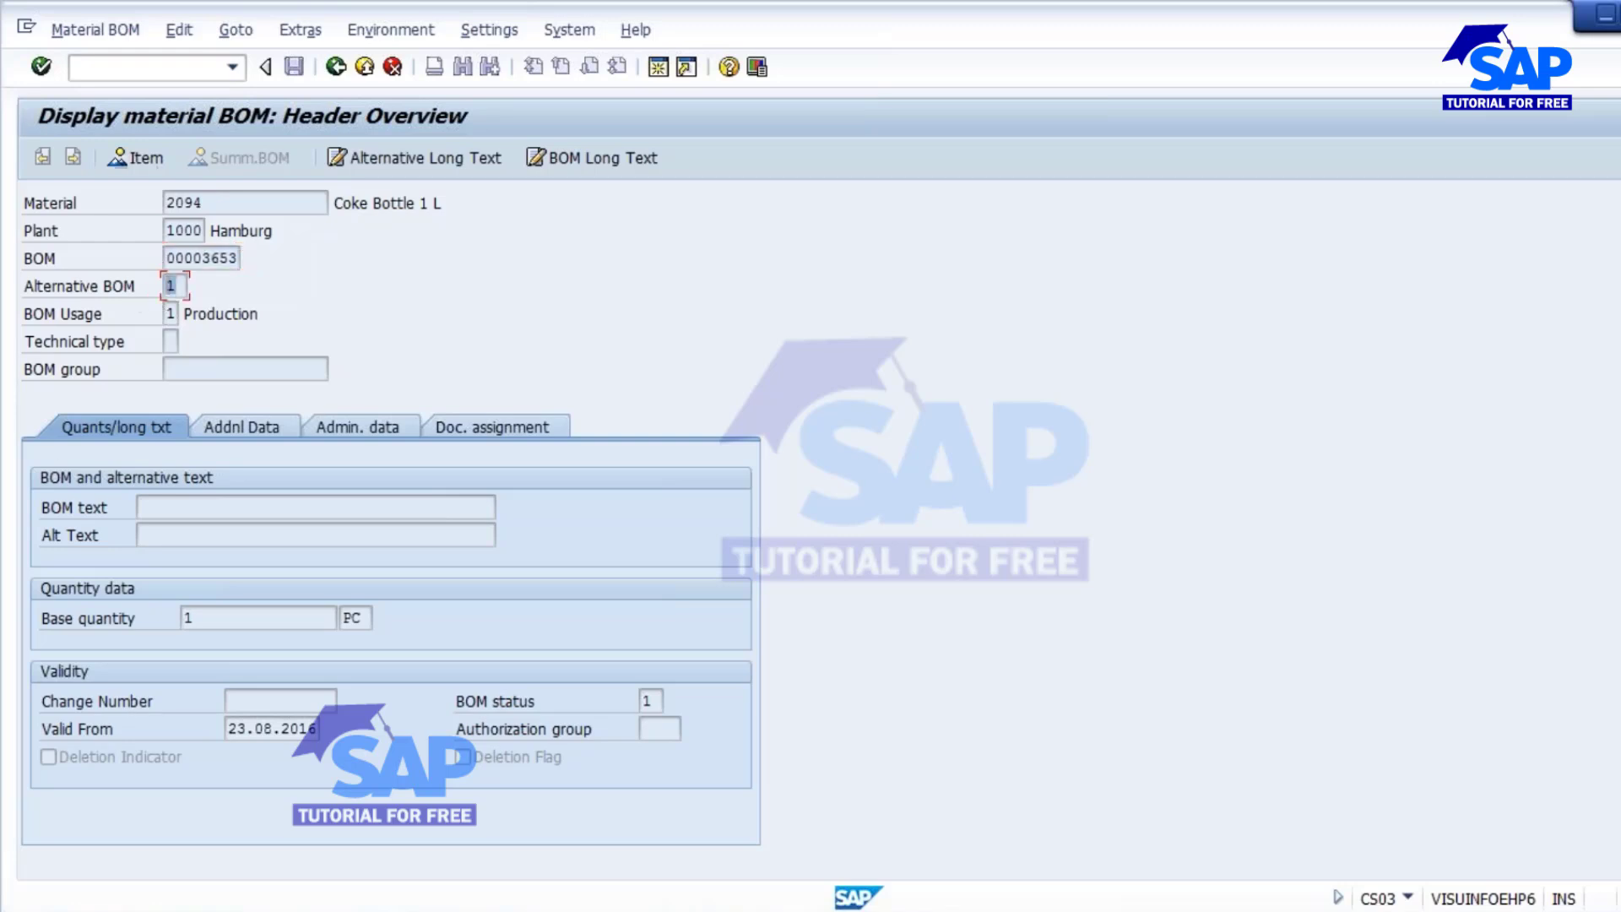
Step: Switch back to the production order and compare the BOM number, usage and alternative in its master data
left_click(658, 911)
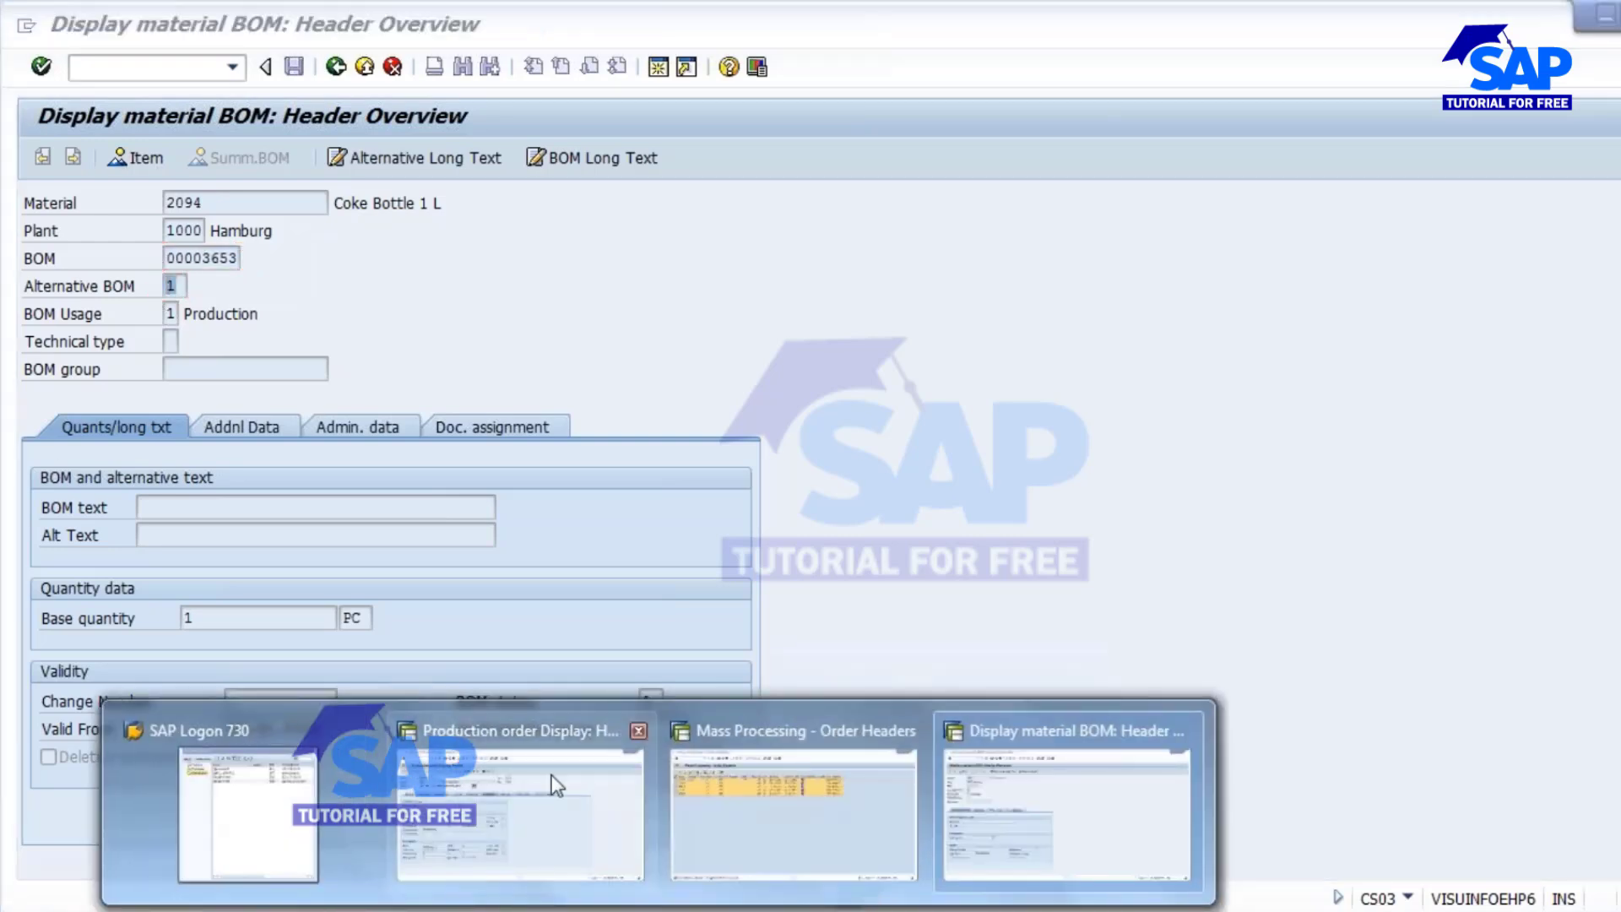
left_click(577, 792)
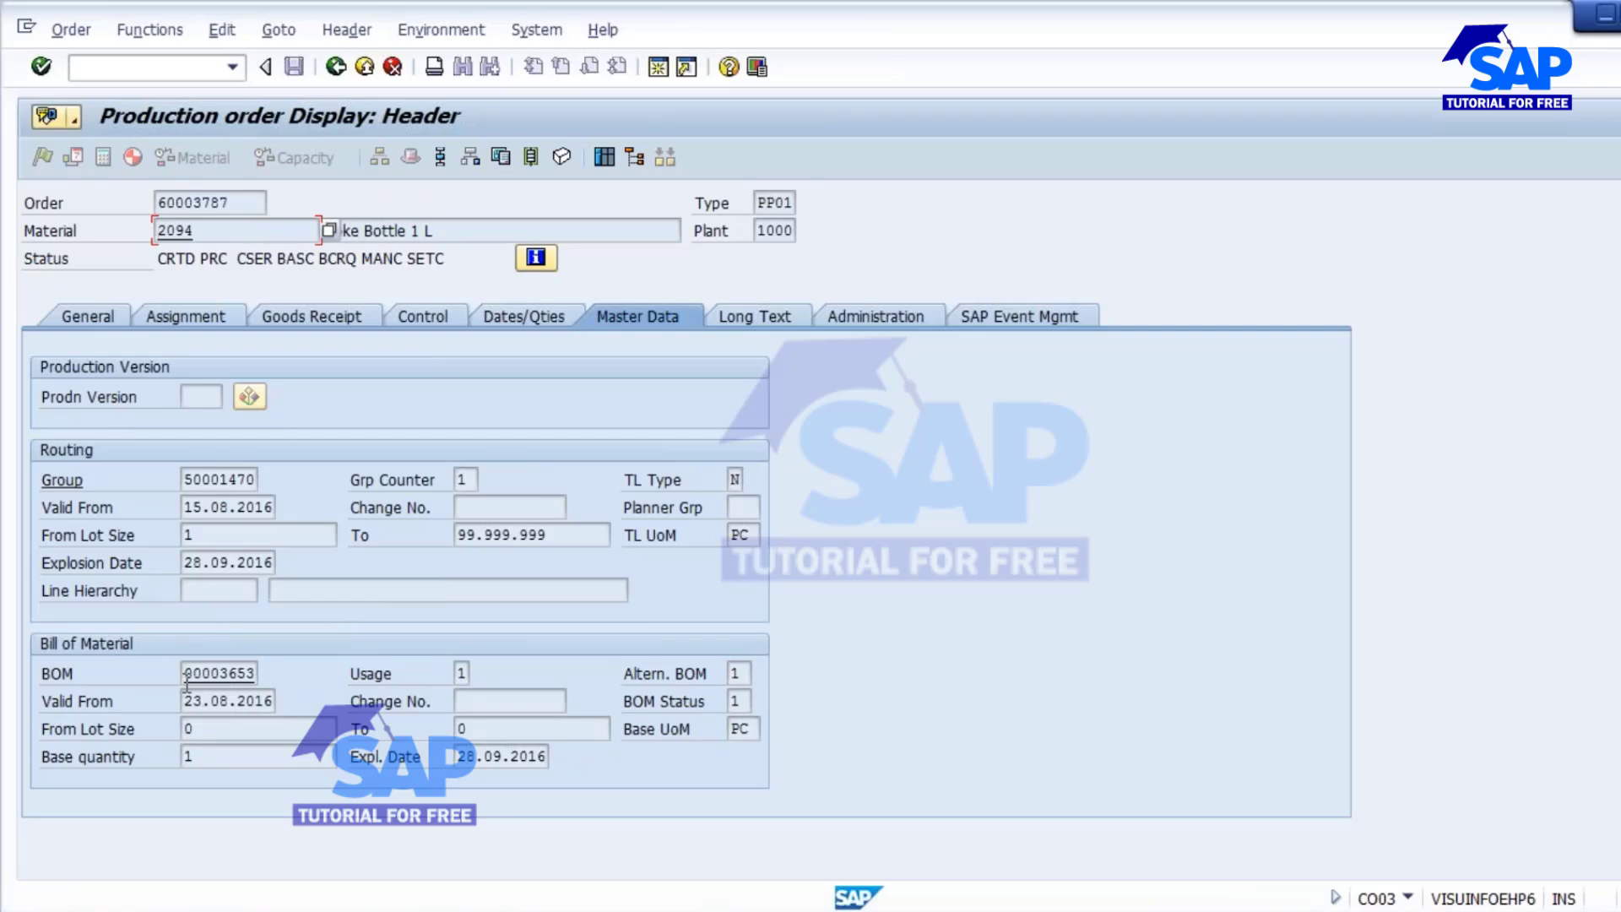
left_click_drag(183, 673, 312, 680)
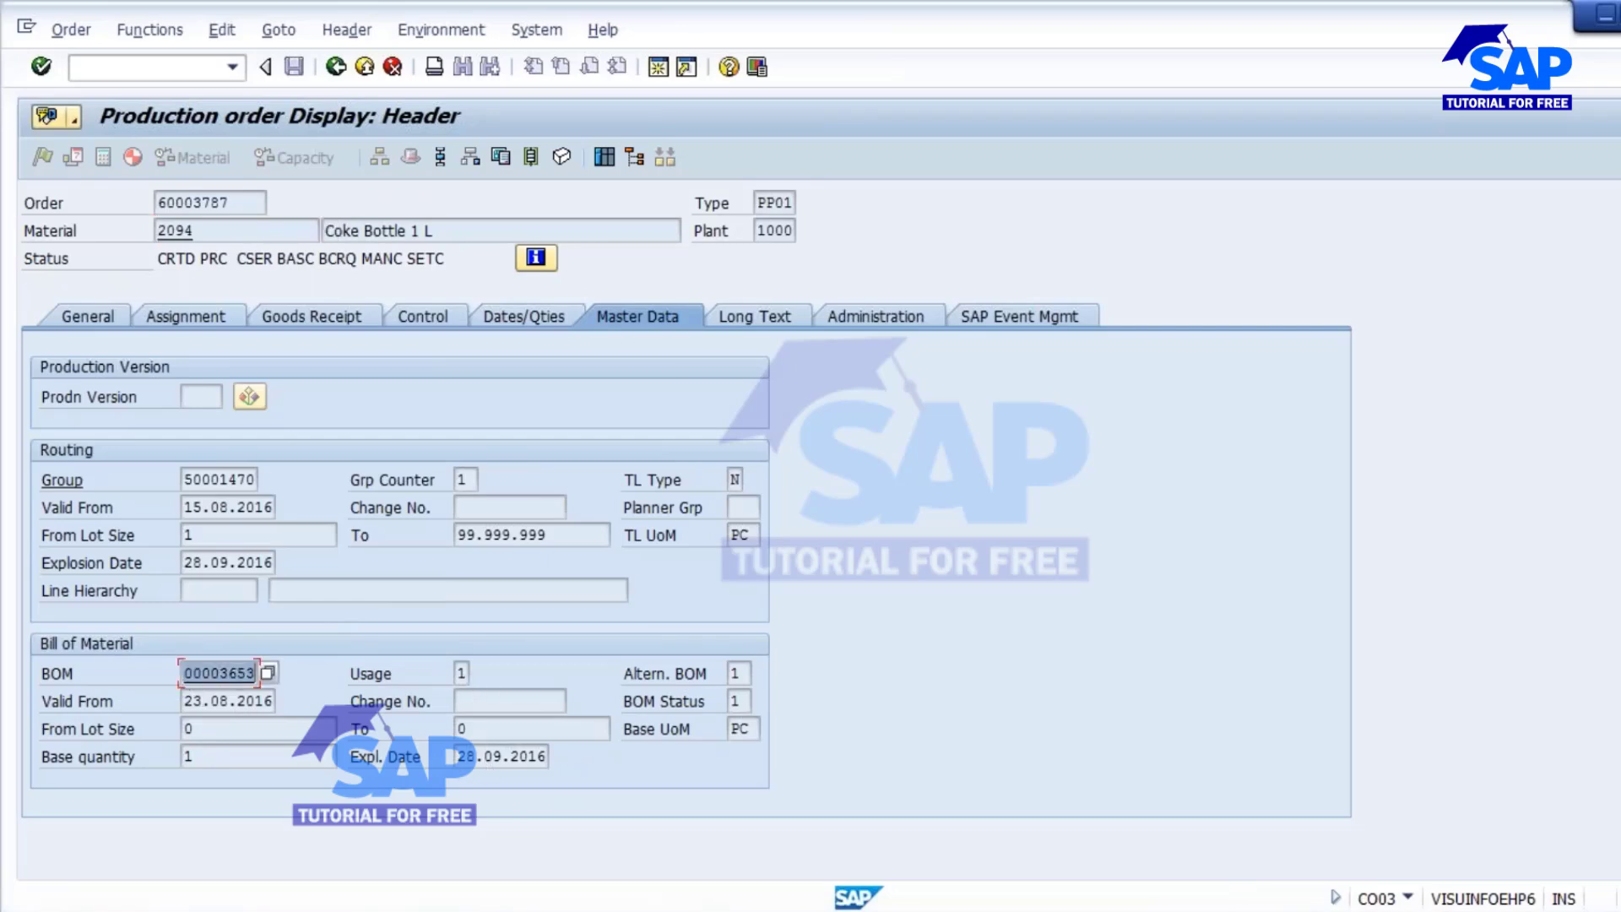
left_click(464, 673)
key("Tab")
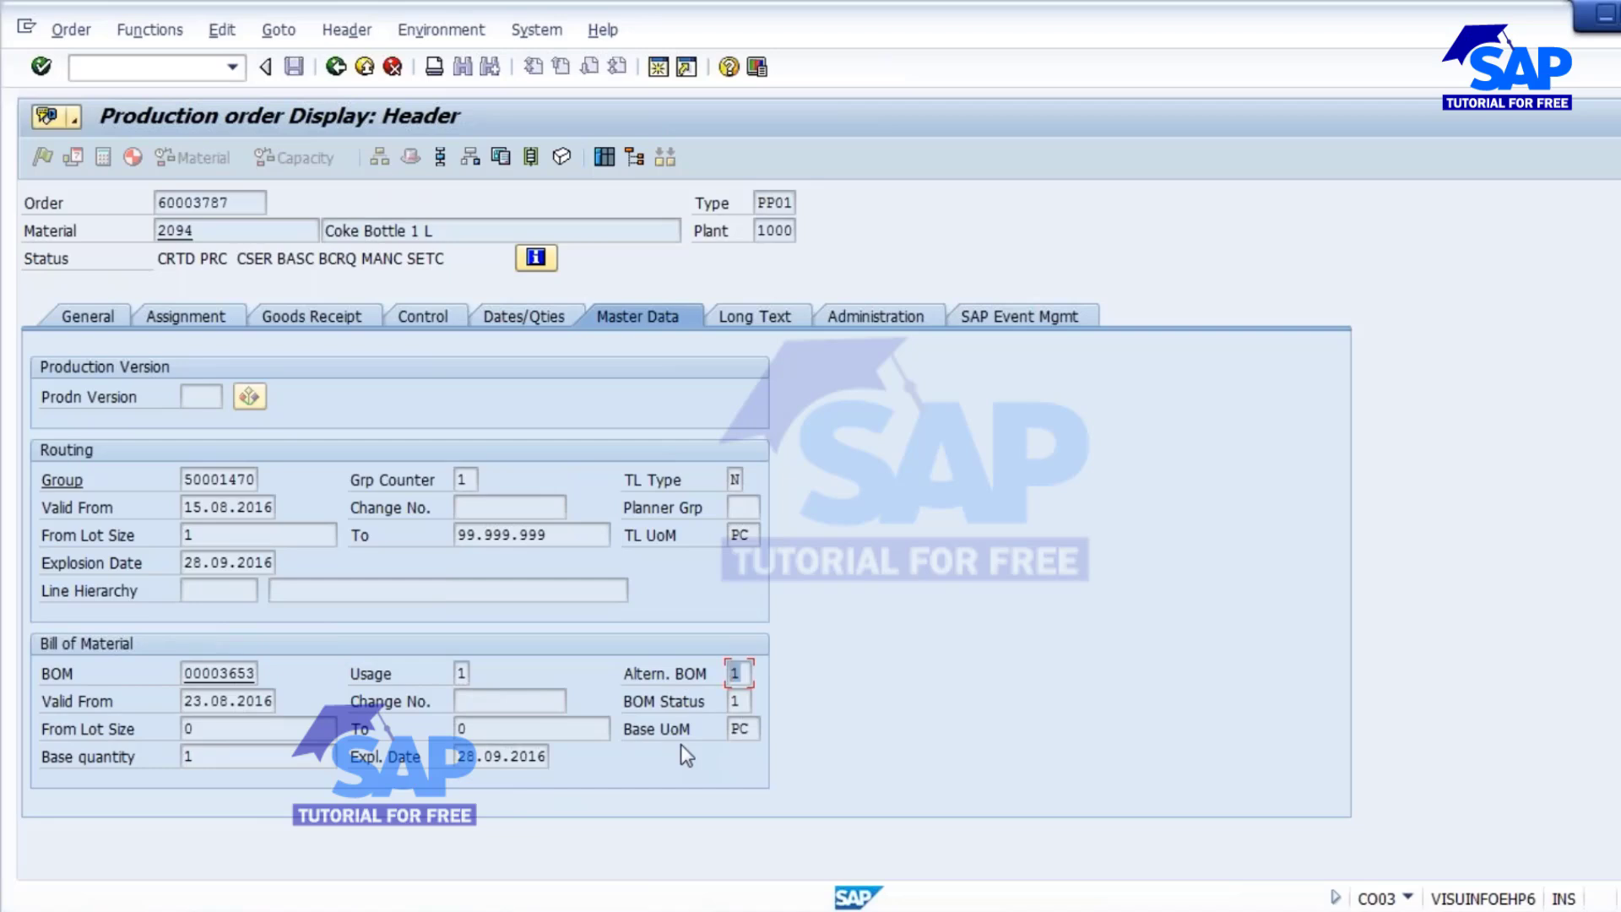
left_click(237, 680)
Step: Leave the BOM display and show the header details of material 2094's routing with transaction CA03
mouse_move(855, 897)
left_click(1081, 785)
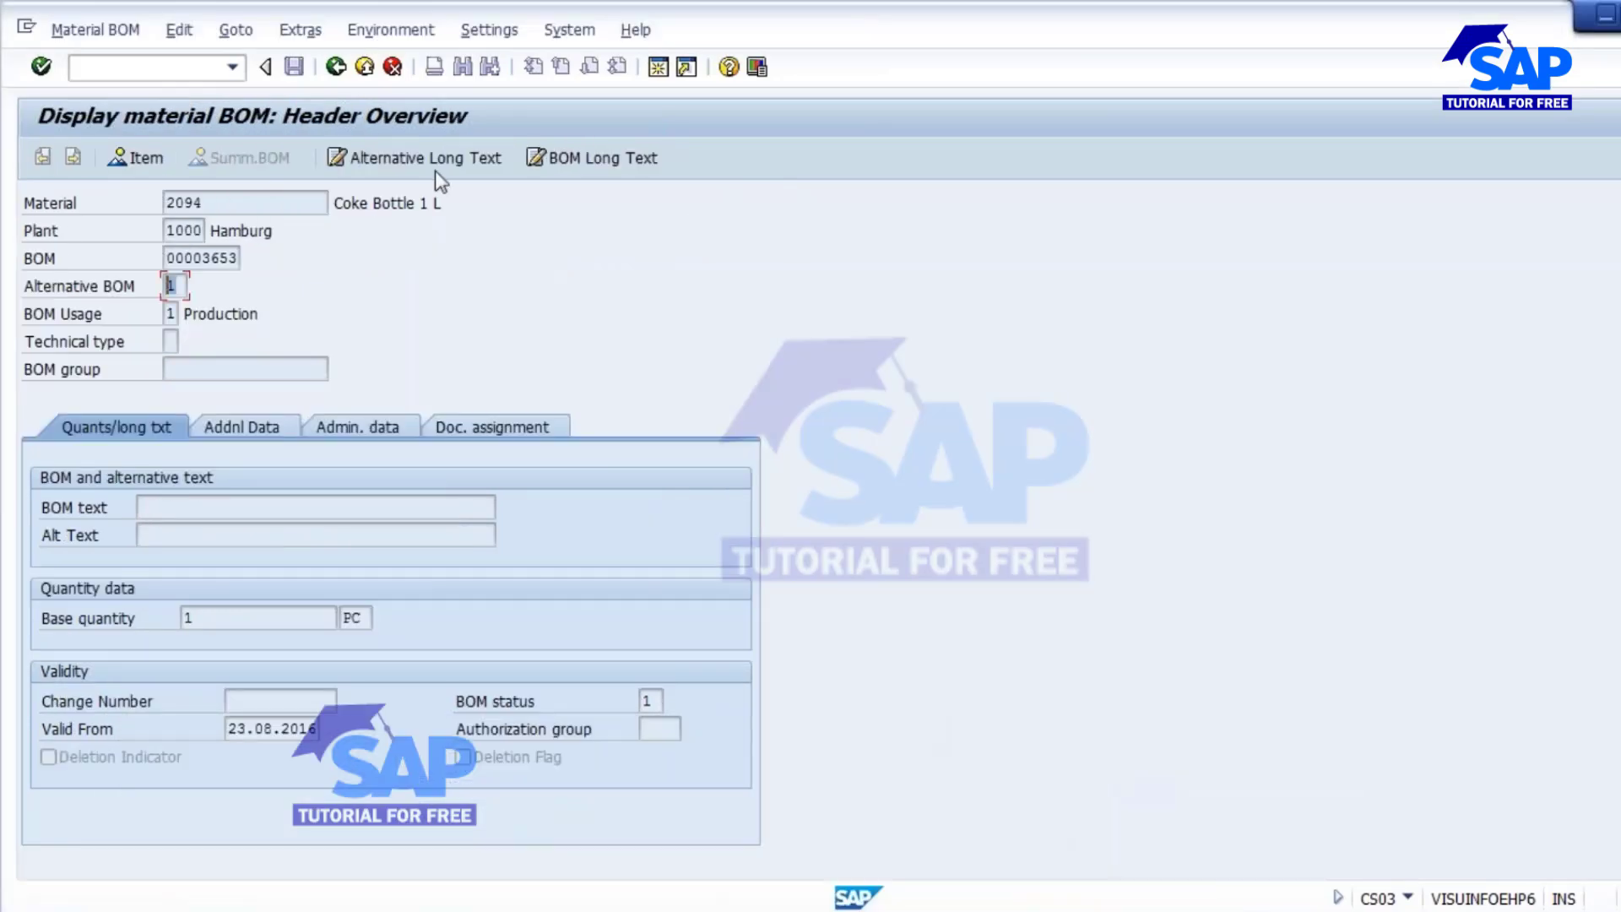
left_click(335, 67)
left_click(335, 66)
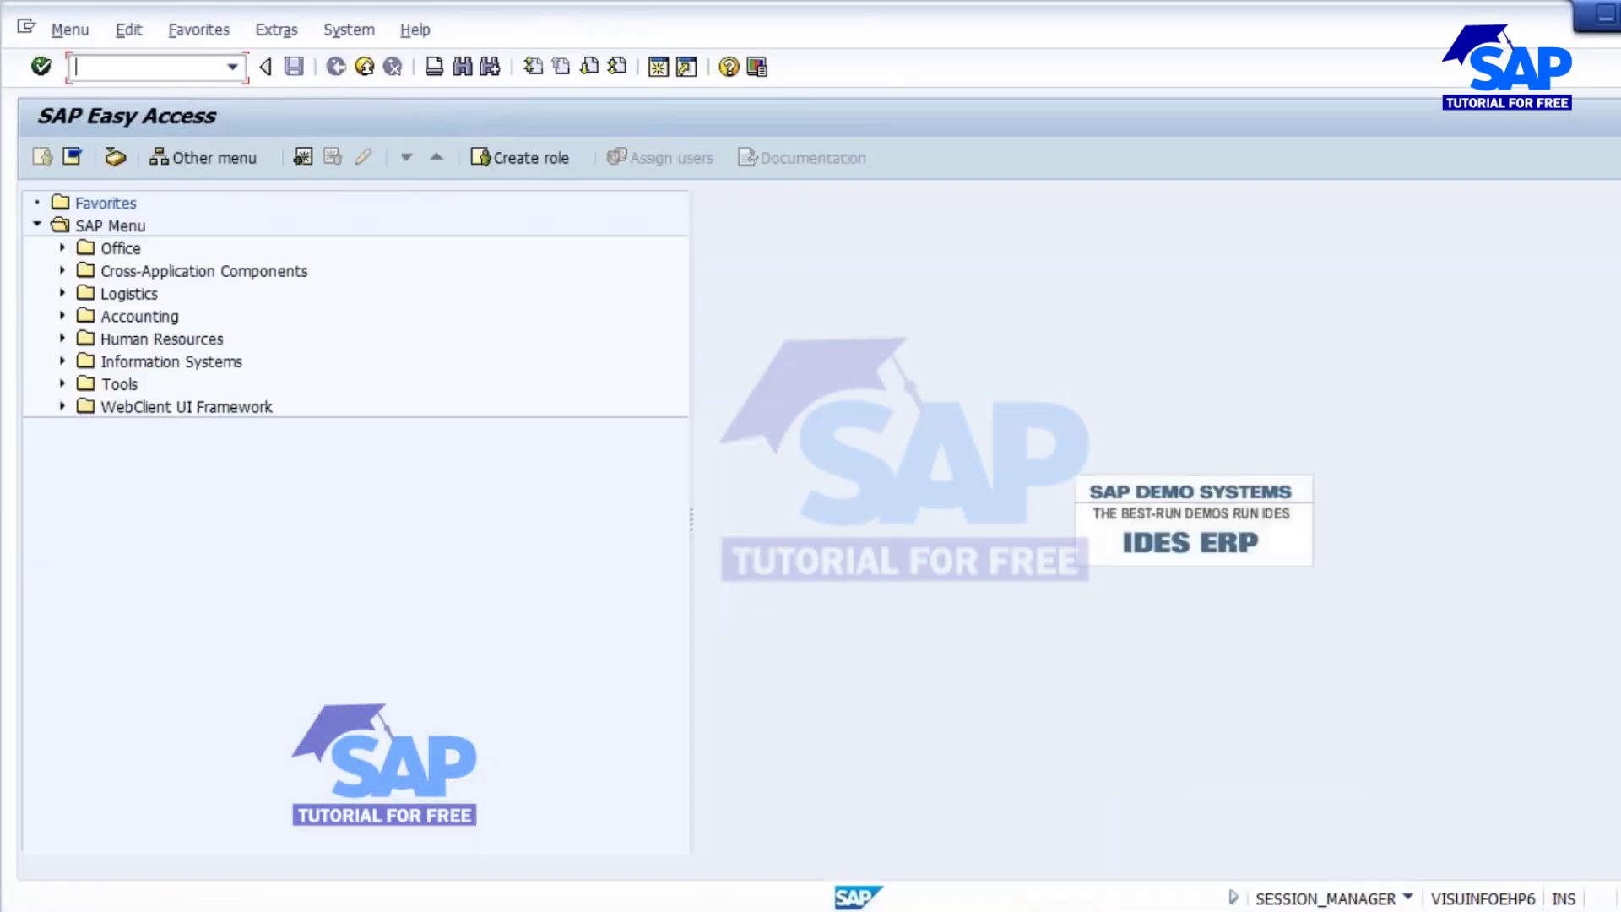
type("ca03")
key("Return")
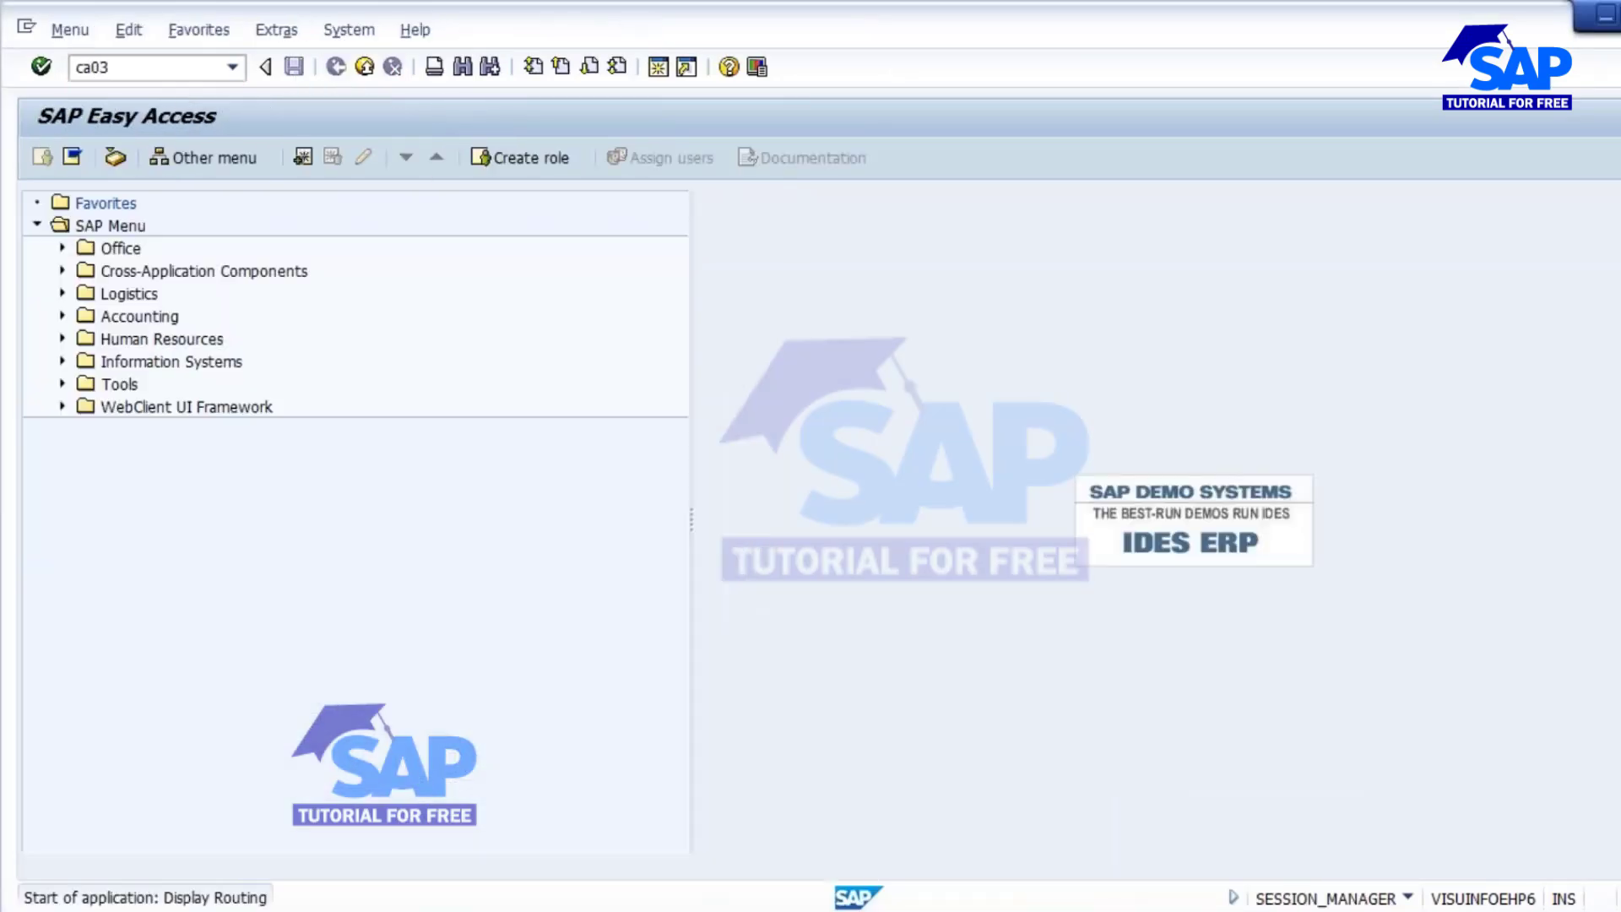
key("Return")
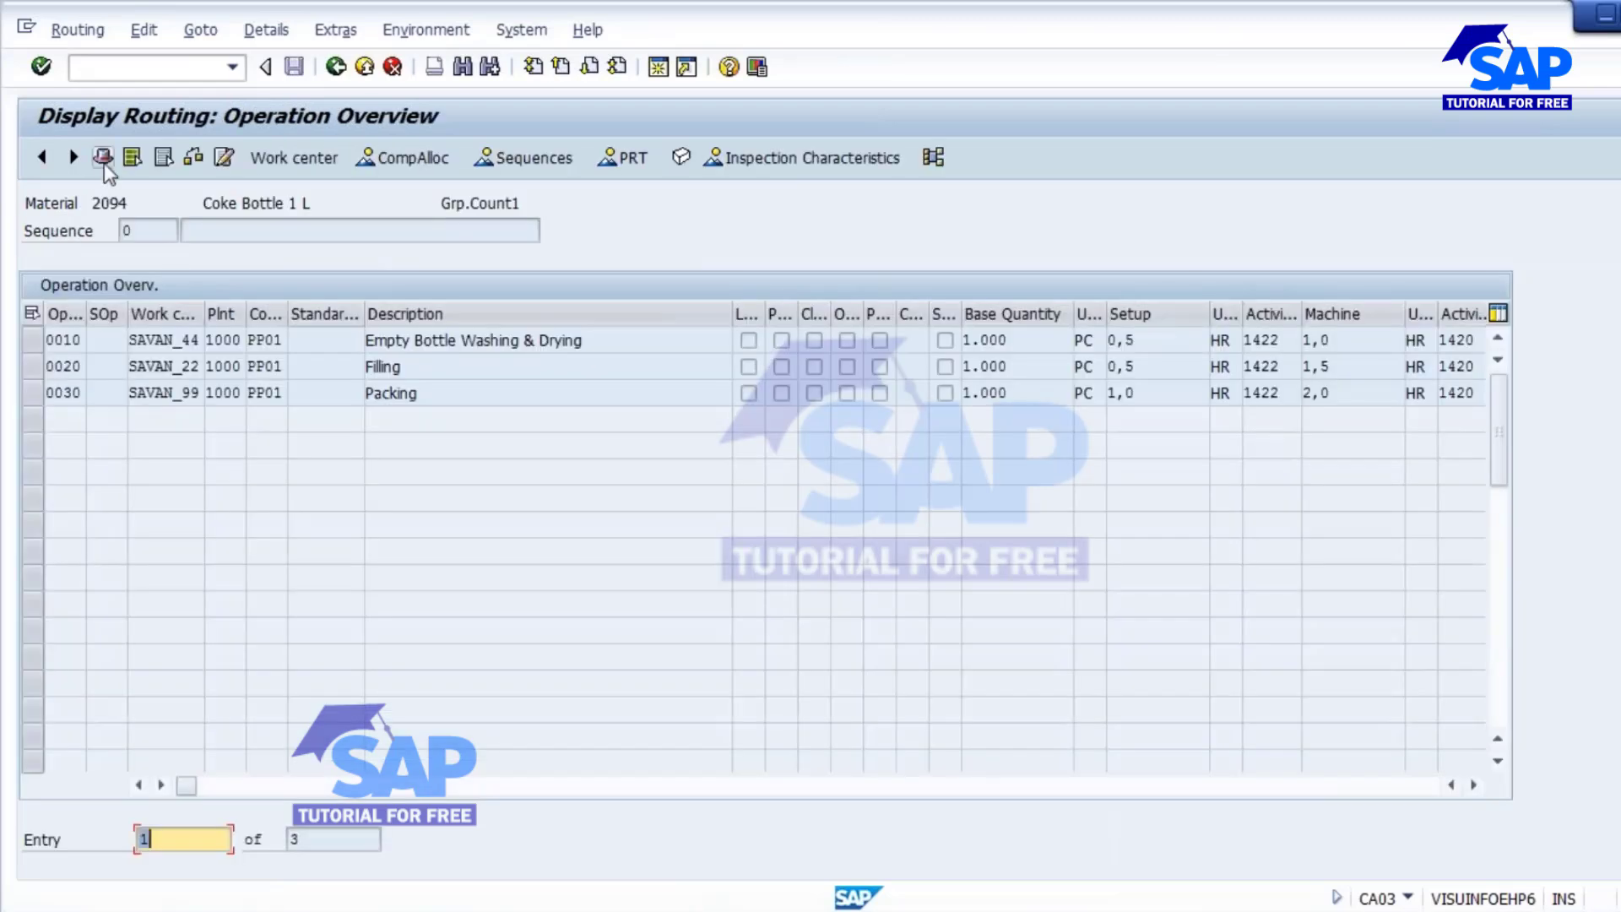
left_click(103, 158)
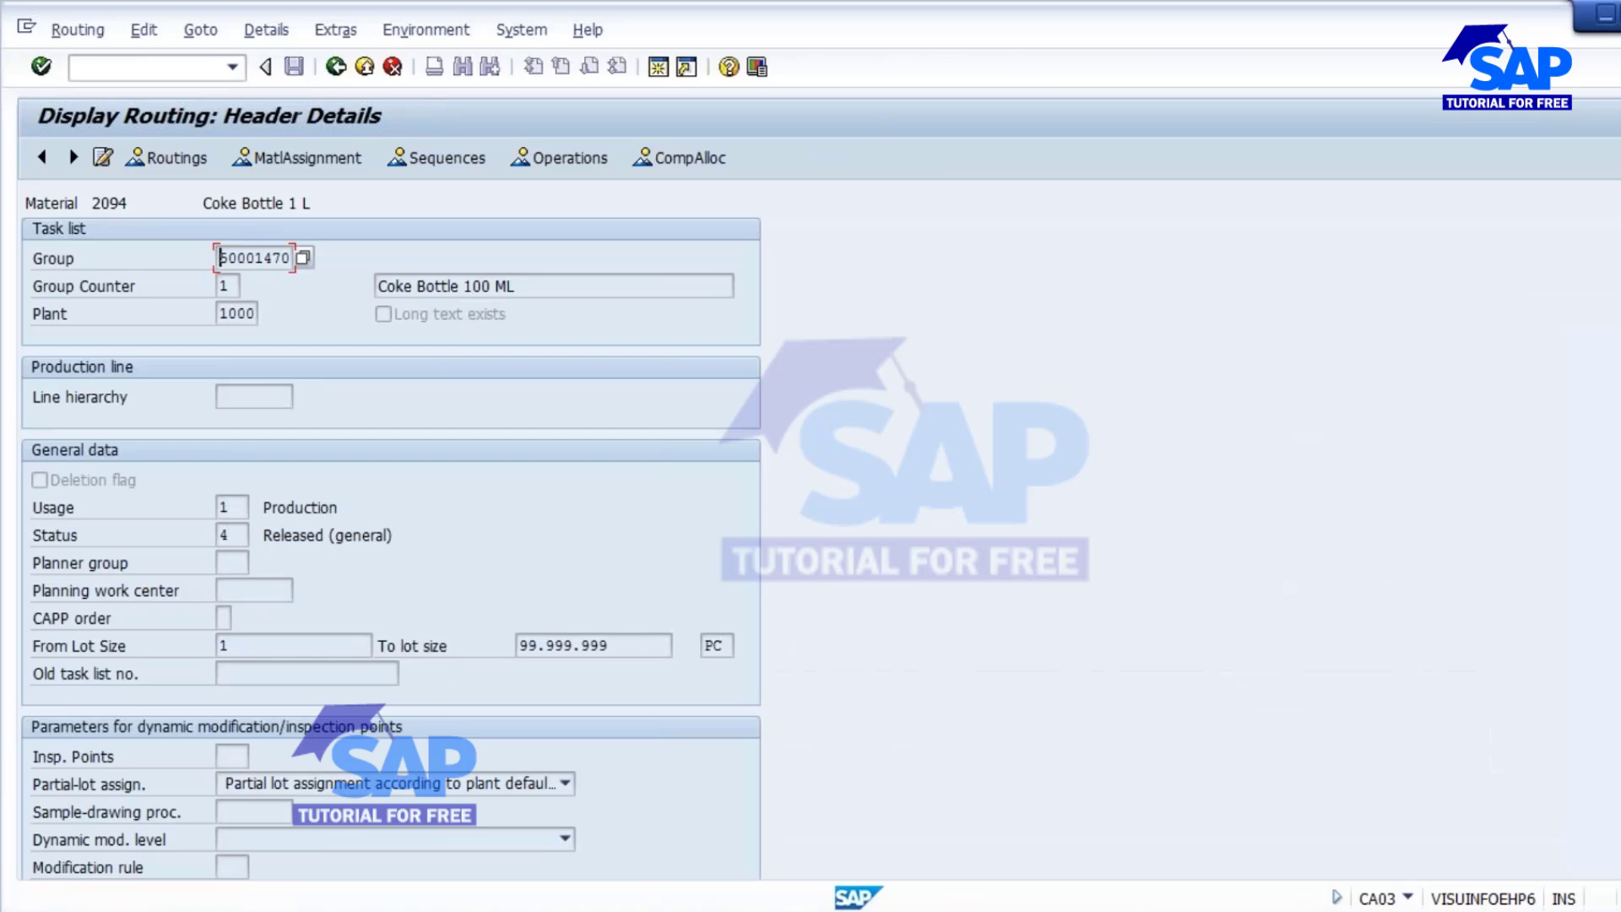
Step: Compare the routing's group and group counter with those in the production order's master data
left_click_drag(218, 258, 345, 261)
double_click(233, 286)
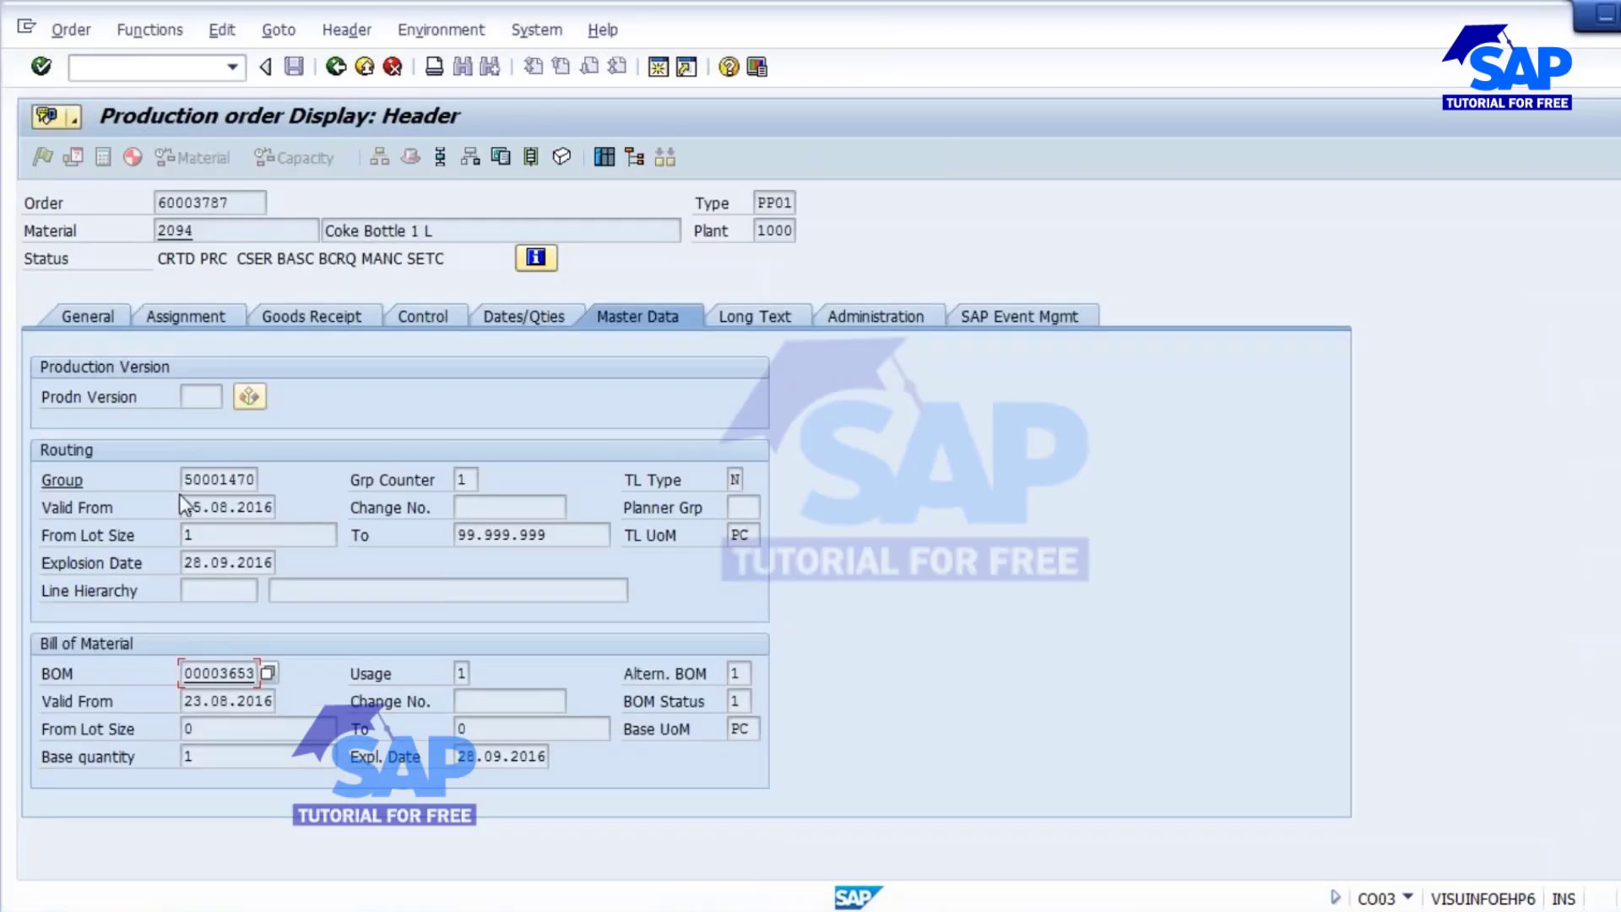
left_click_drag(184, 479, 290, 486)
double_click(462, 479)
Step: Reopen the 04.10.2016 production order from the stock/requirements list in change mode and display its long text
left_click(782, 318)
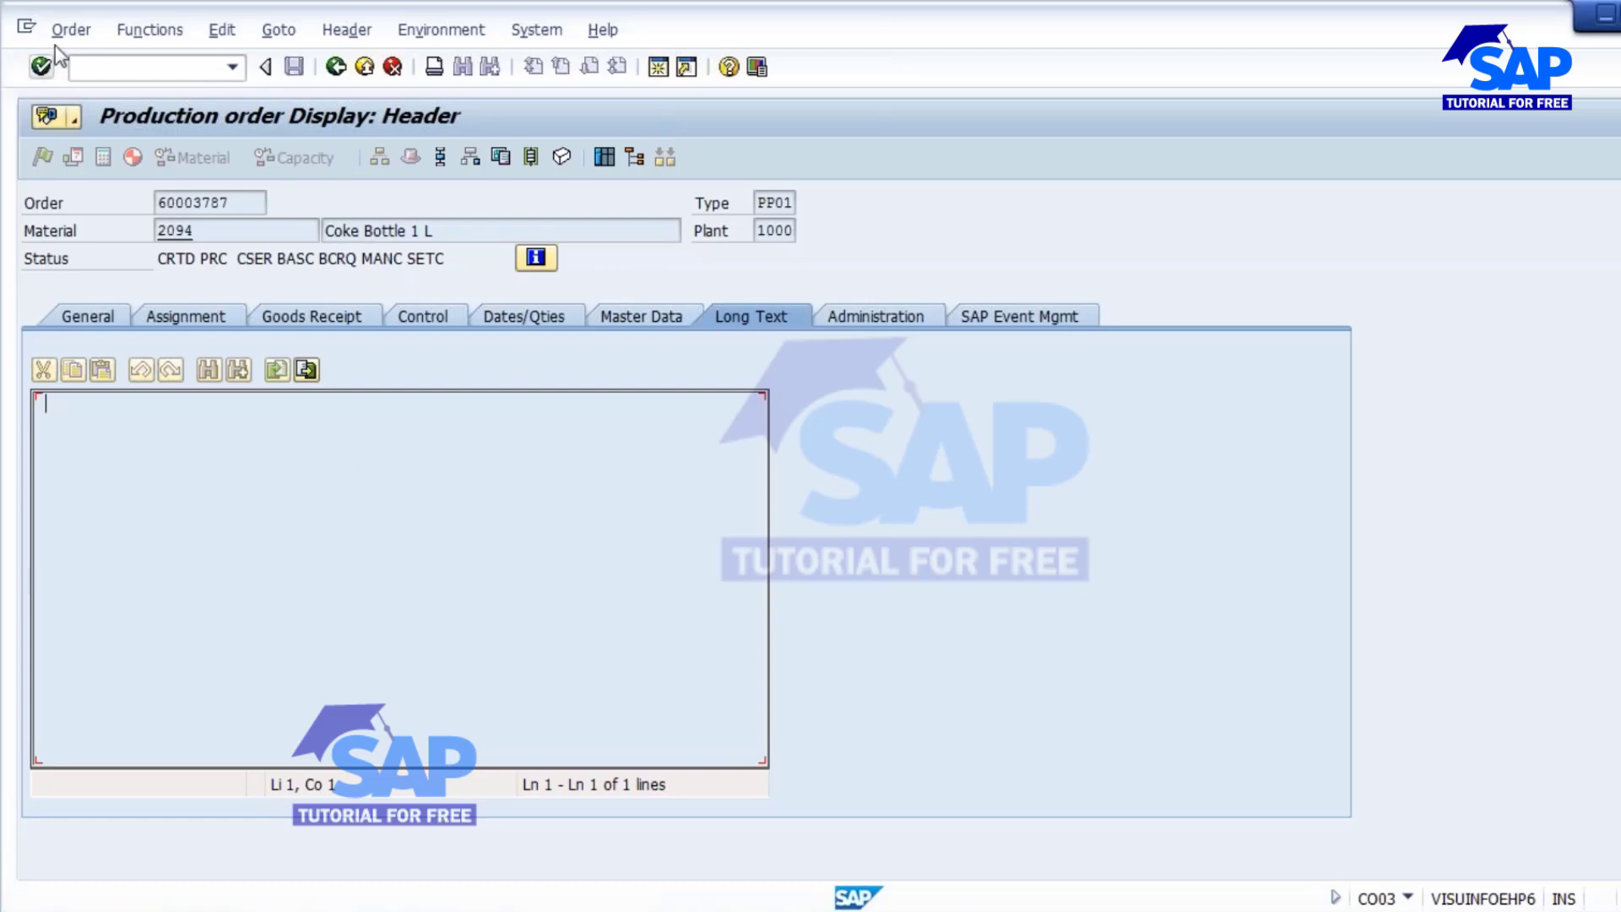
left_click(336, 67)
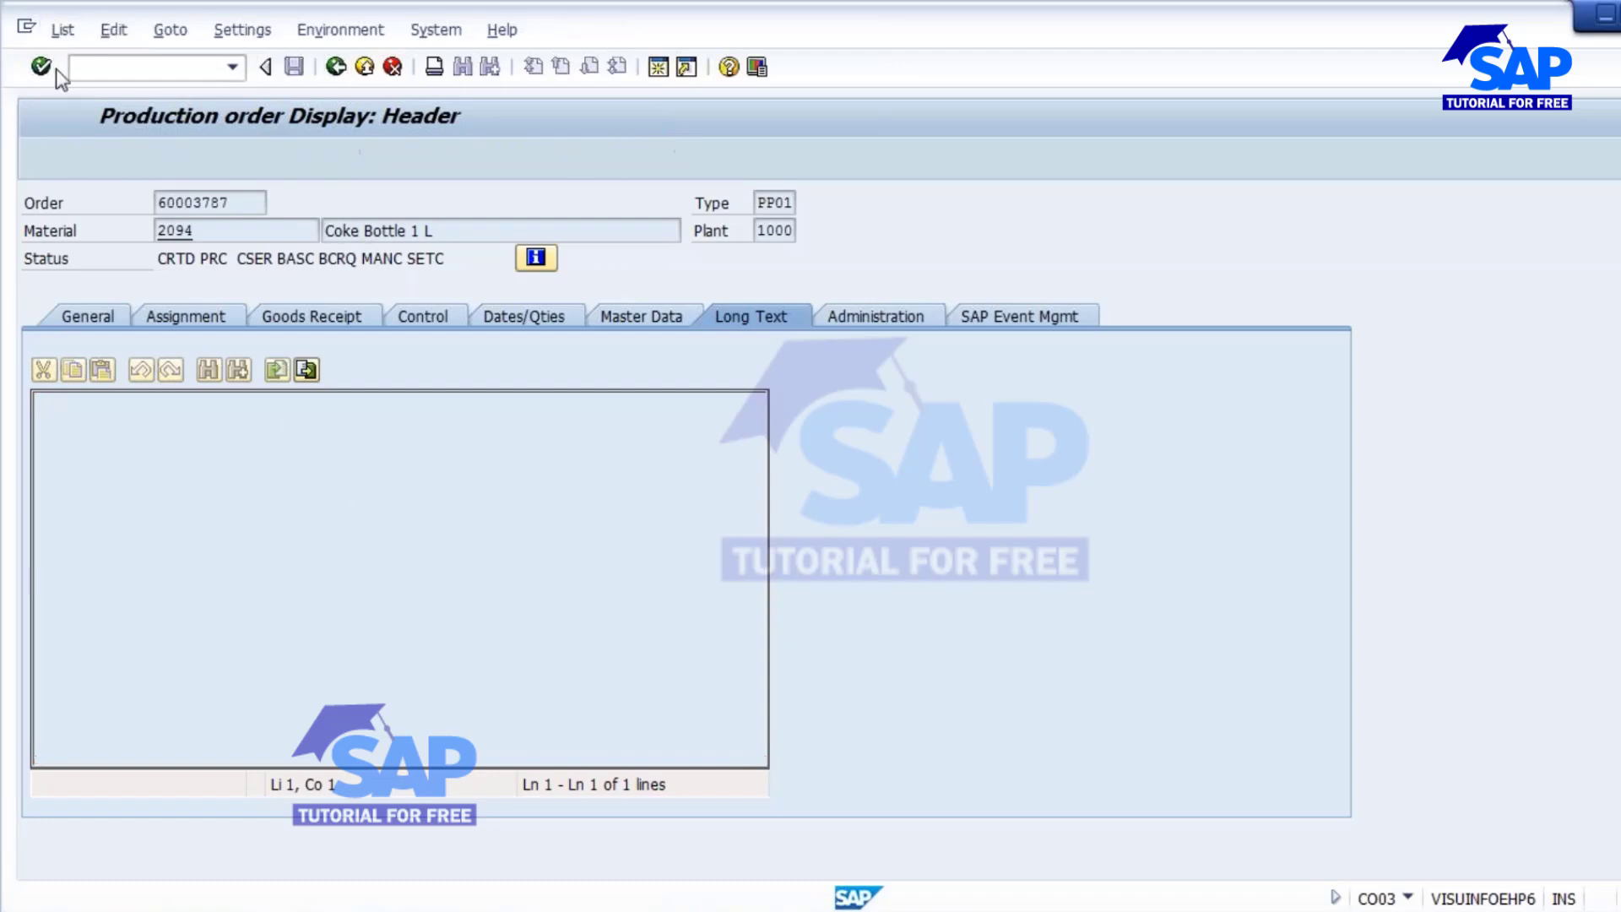
double_click(306, 393)
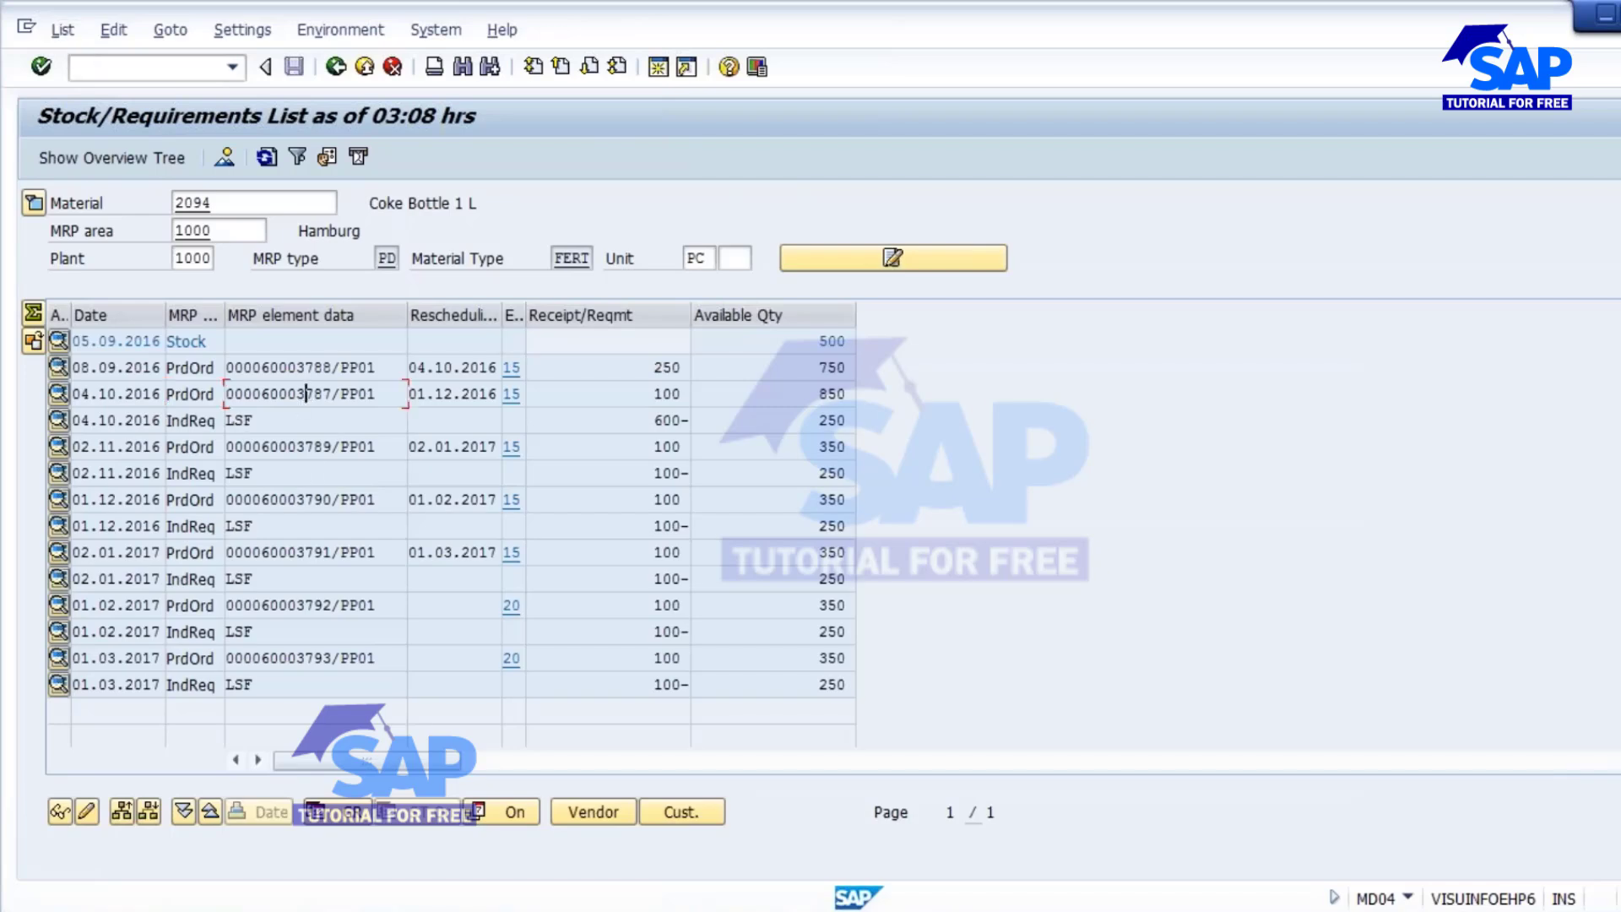
left_click(572, 592)
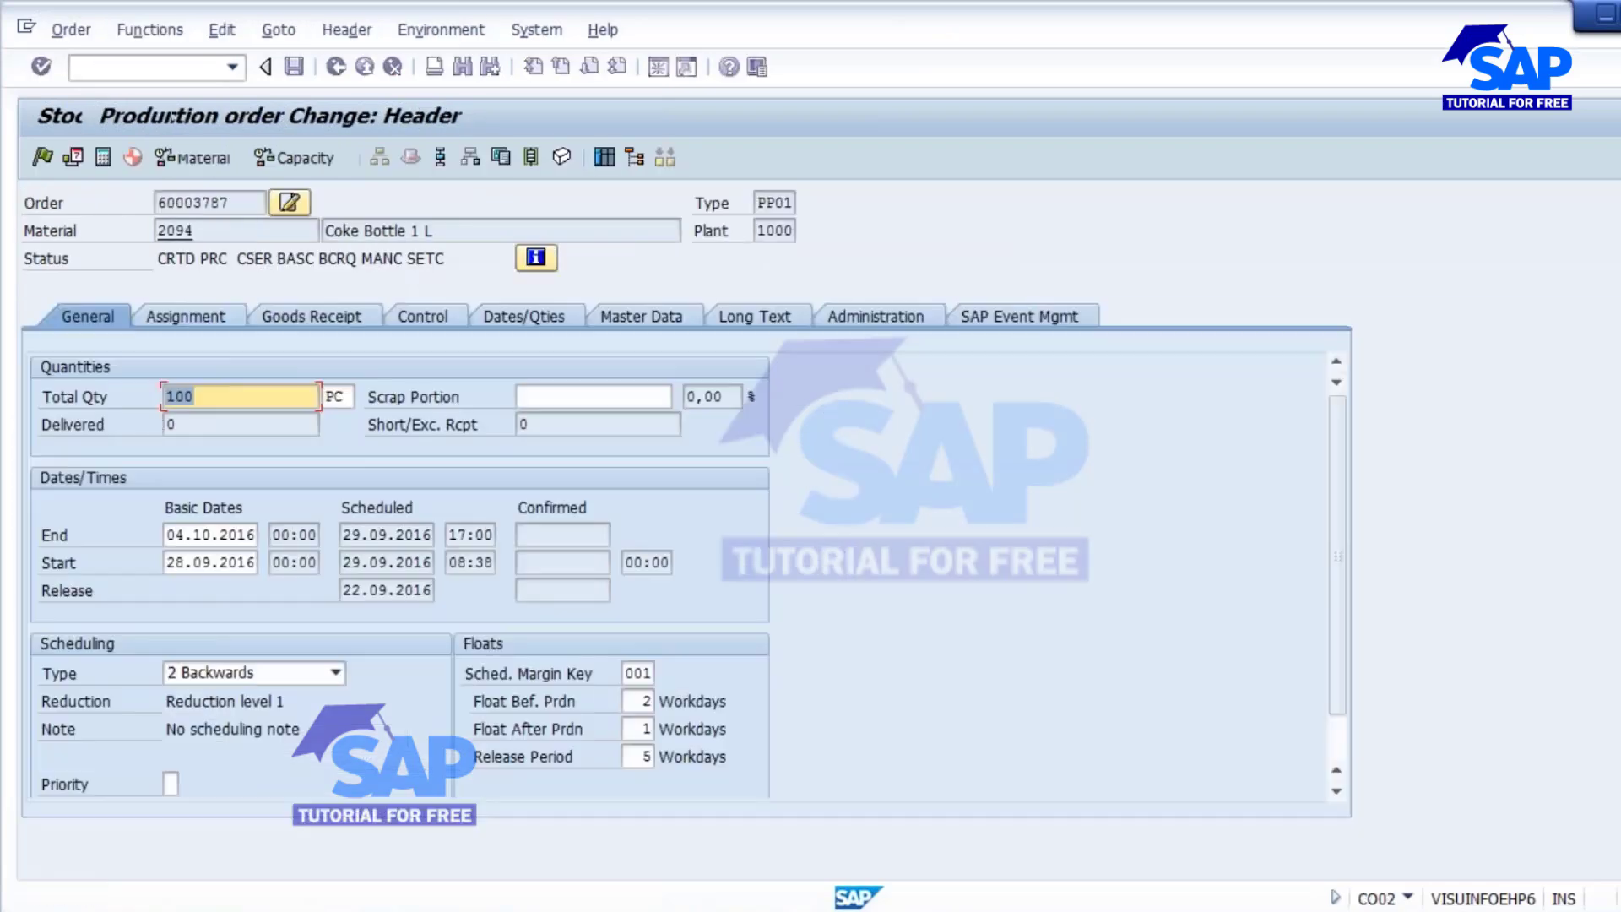
left_click(752, 316)
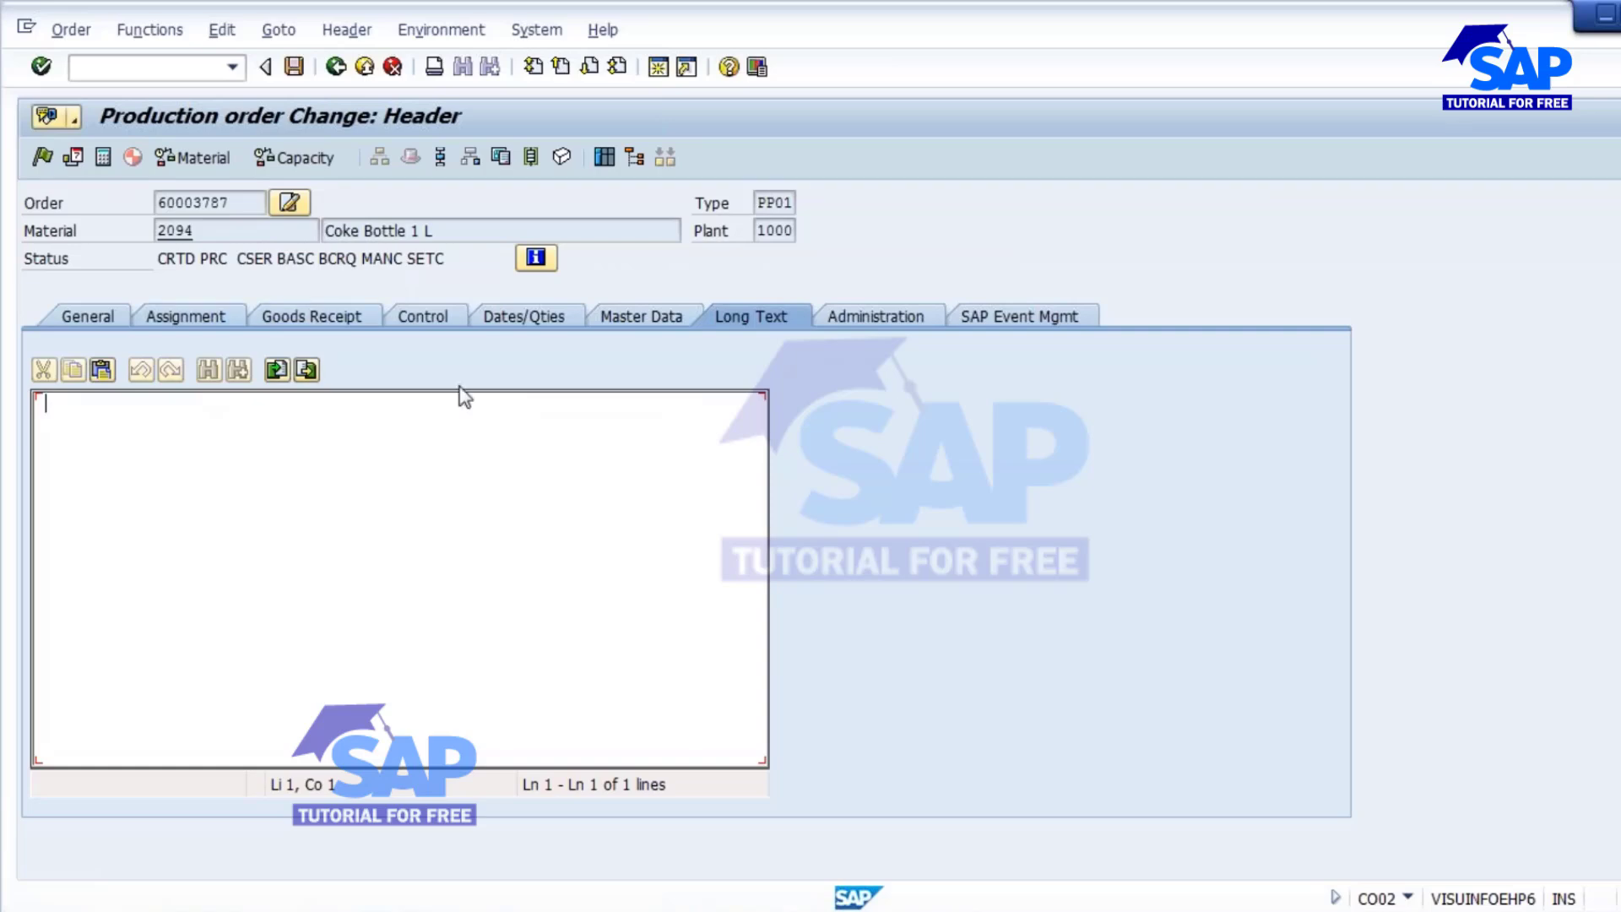
Step: Display the order's administration data and examine the creation user, date and time
left_click(890, 316)
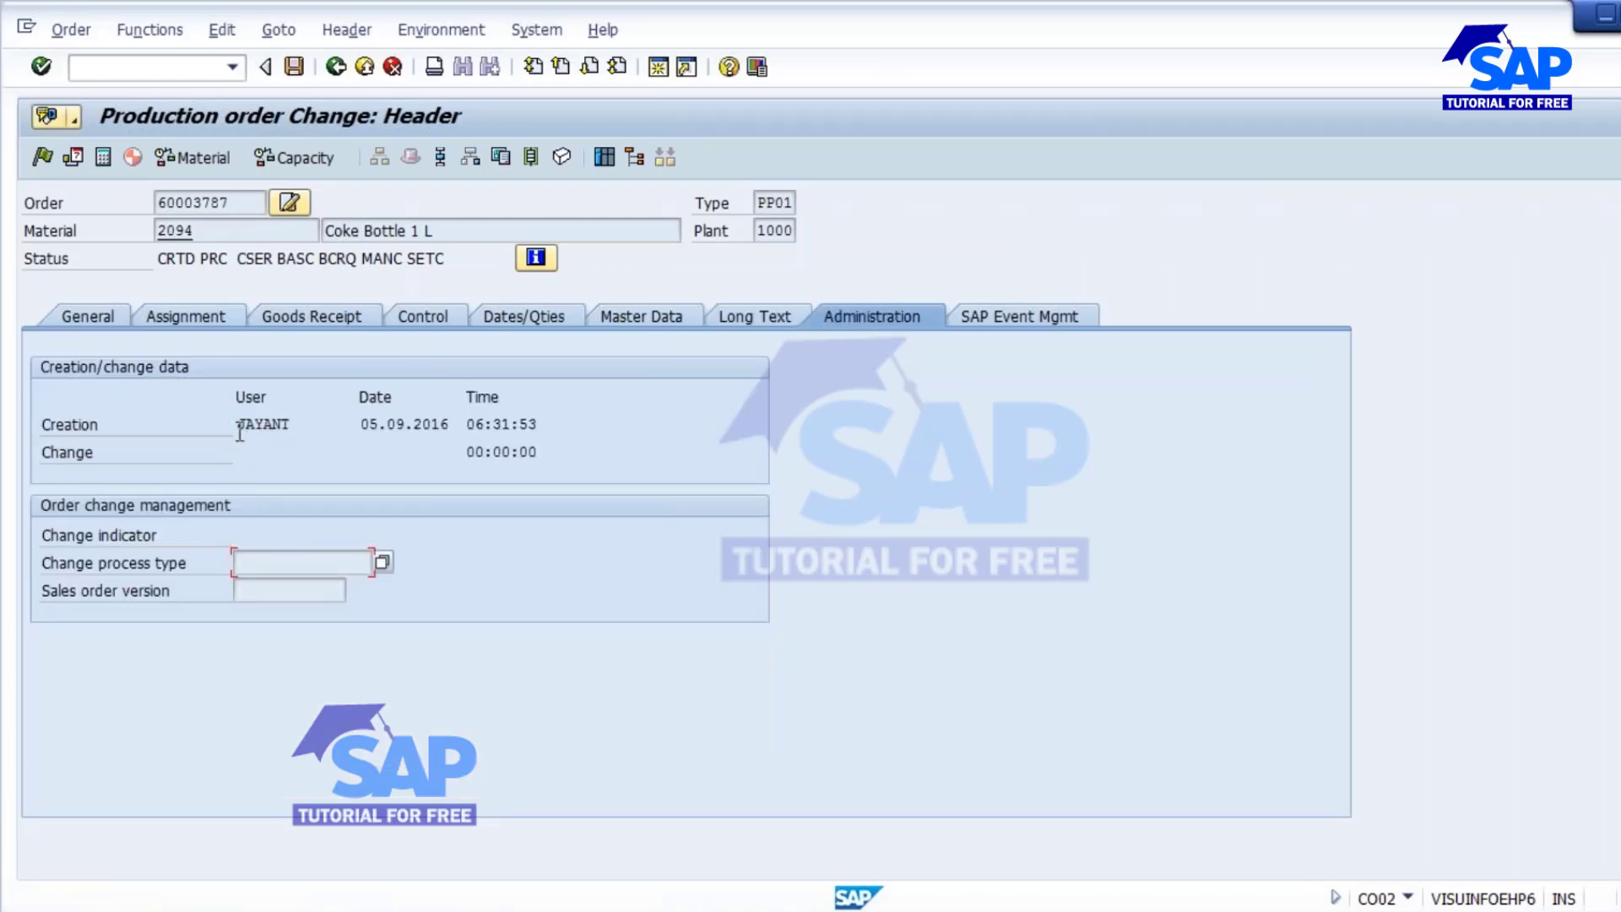
left_click_drag(237, 424, 541, 425)
left_click(365, 424)
left_click(475, 426)
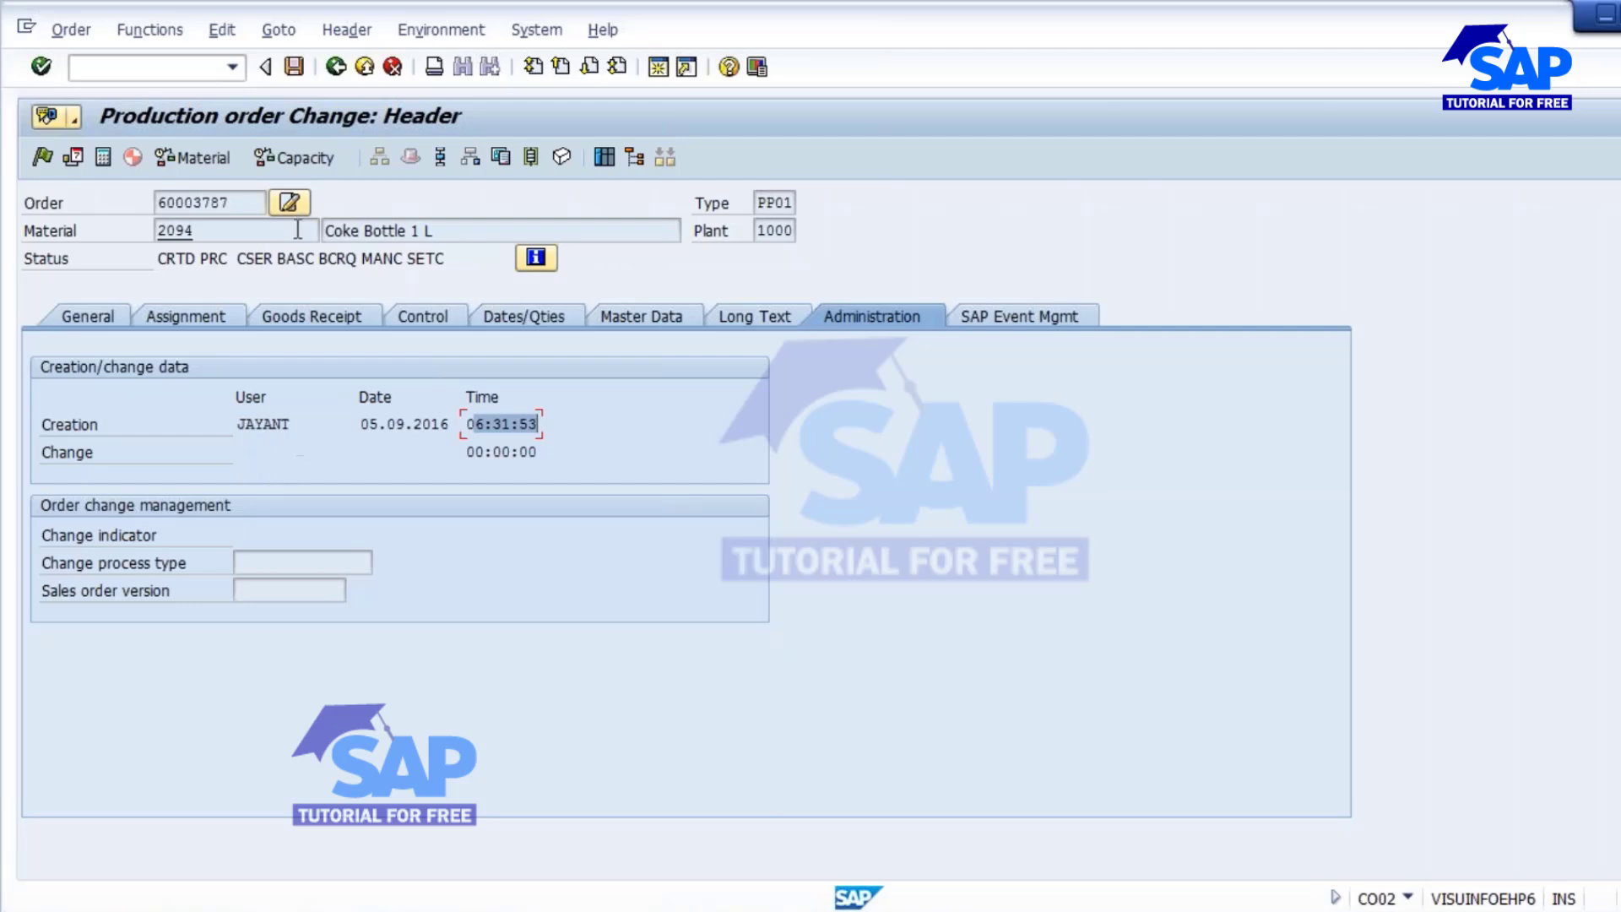
Step: Set the order's total quantity to 150 PC and save it despite the cost calculation error
left_click(117, 314)
left_click(206, 398)
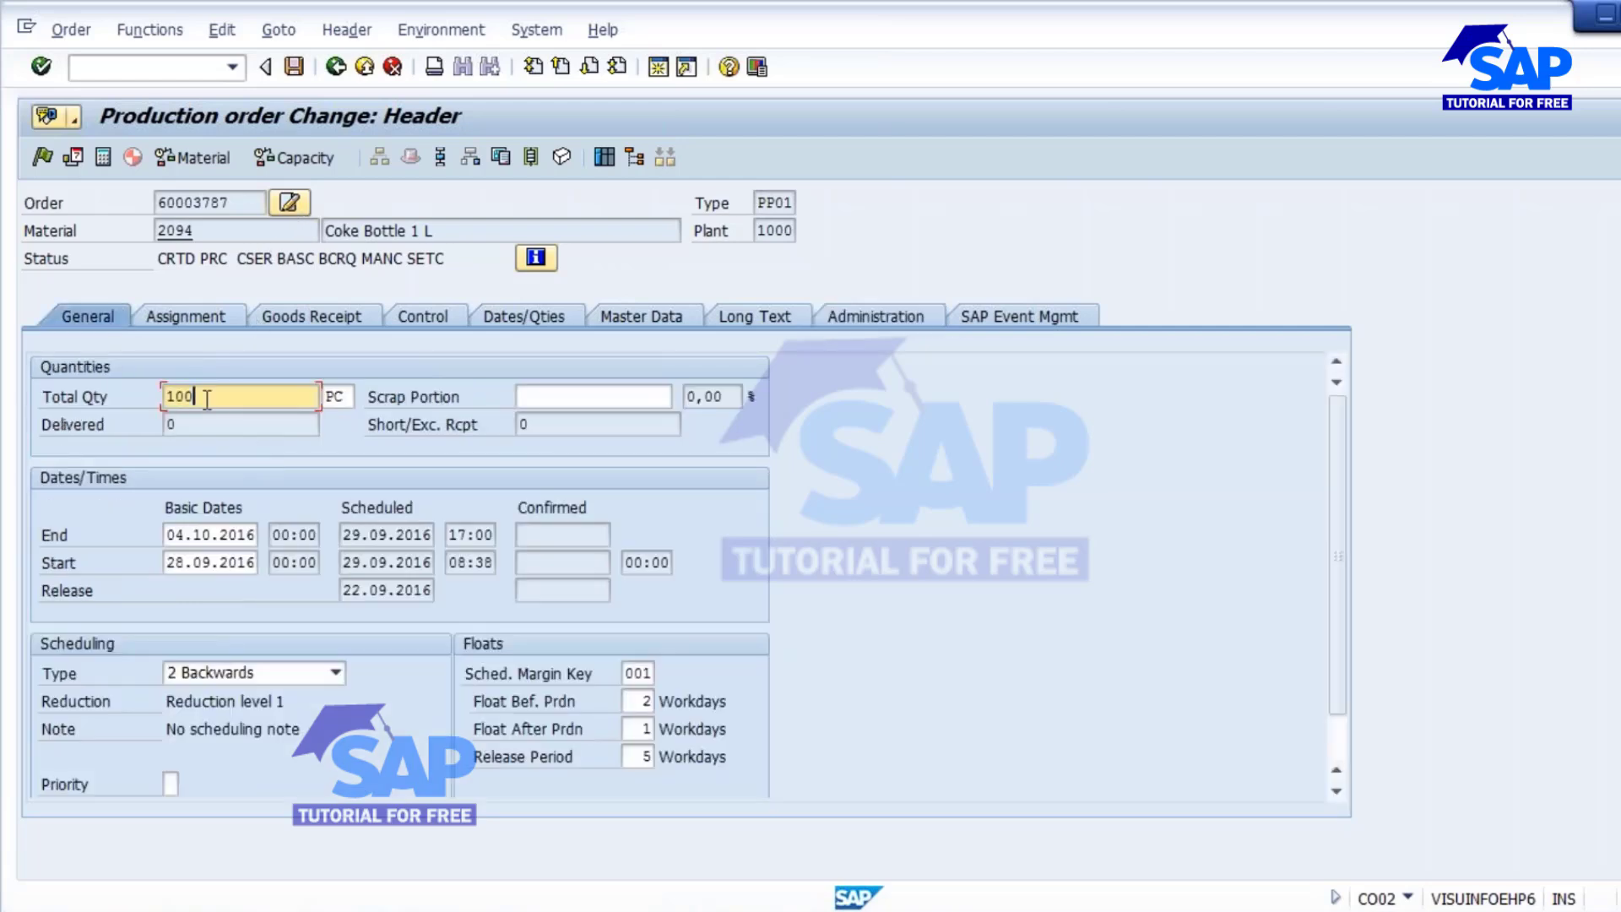
key("BackSpace")
type("50")
key("Return")
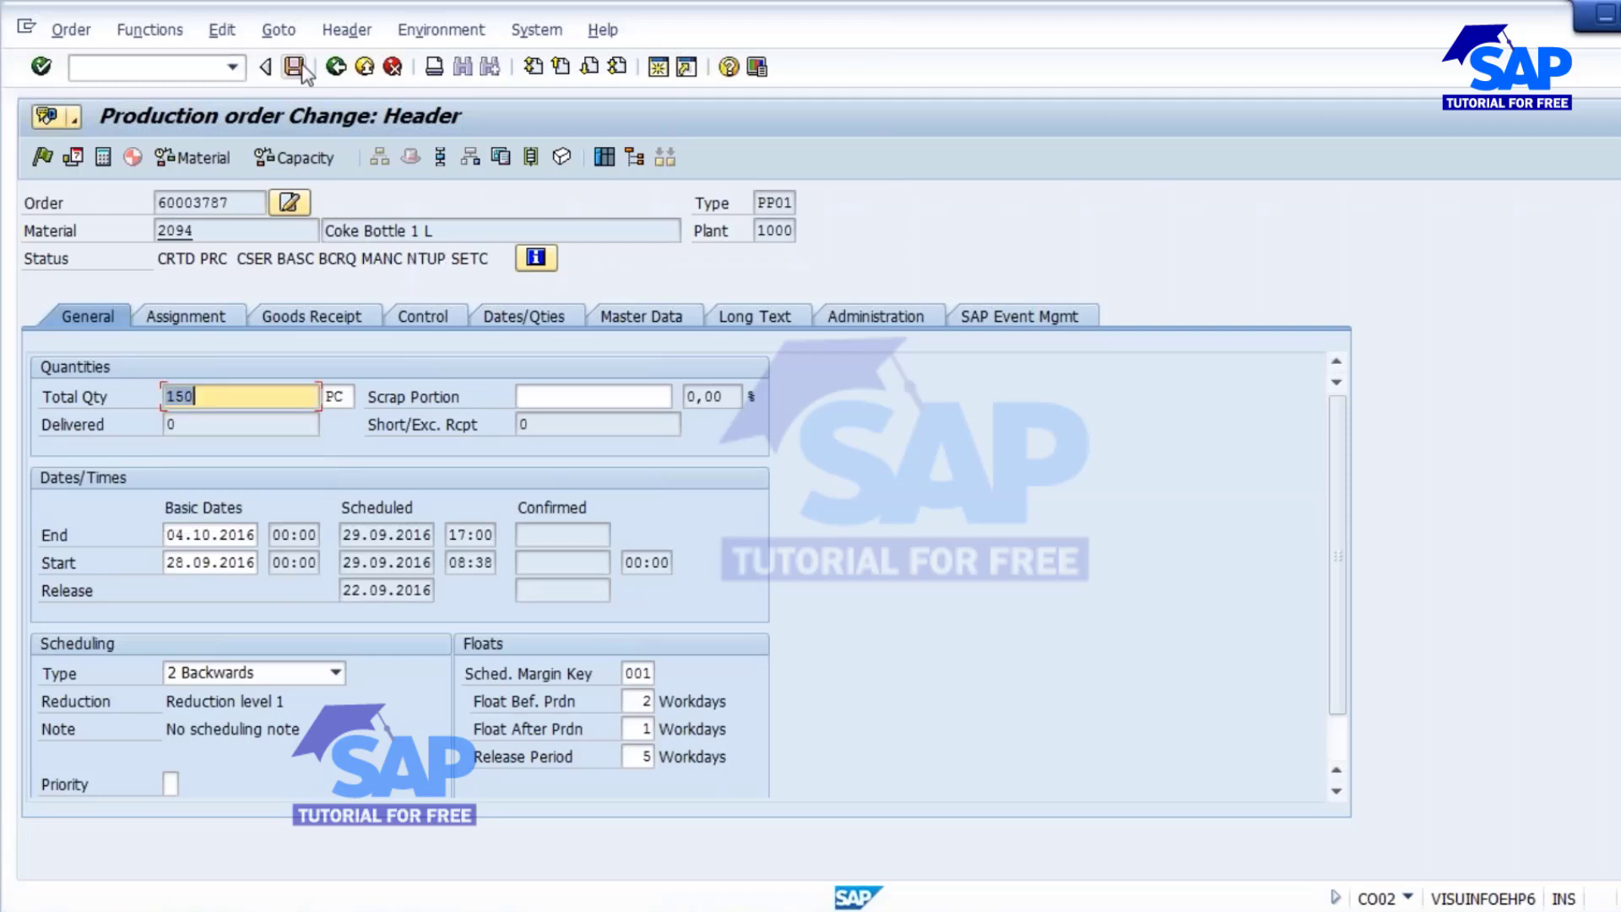
left_click(294, 66)
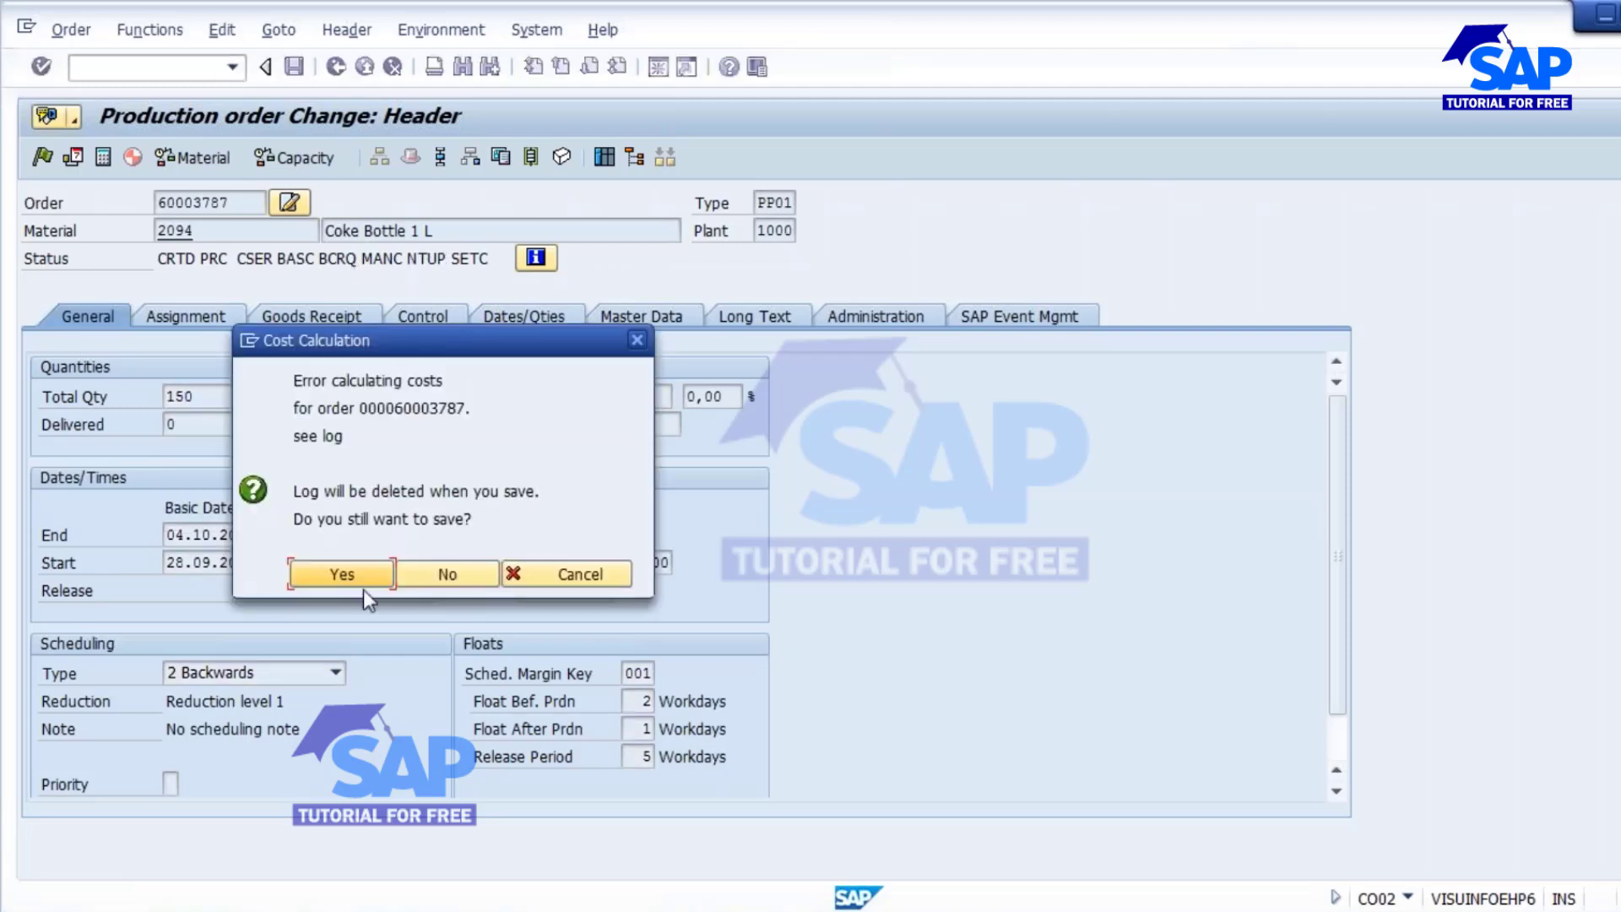
left_click(347, 583)
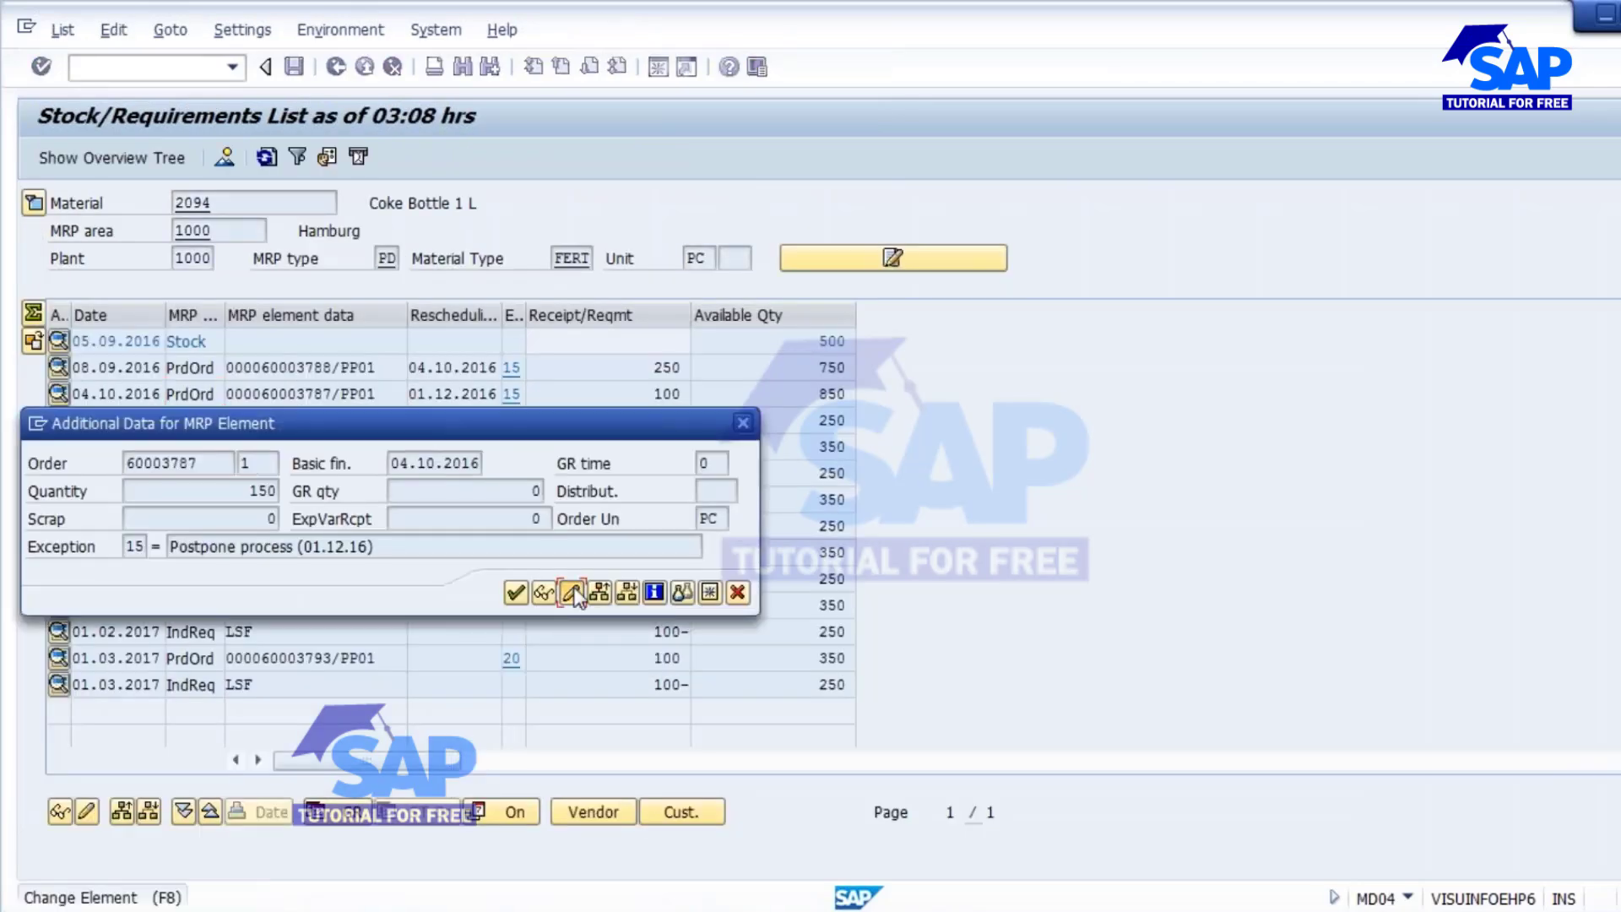
Step: Reopen the order in change mode and examine the creation and change entries in its administration data
left_click(574, 593)
left_click(866, 312)
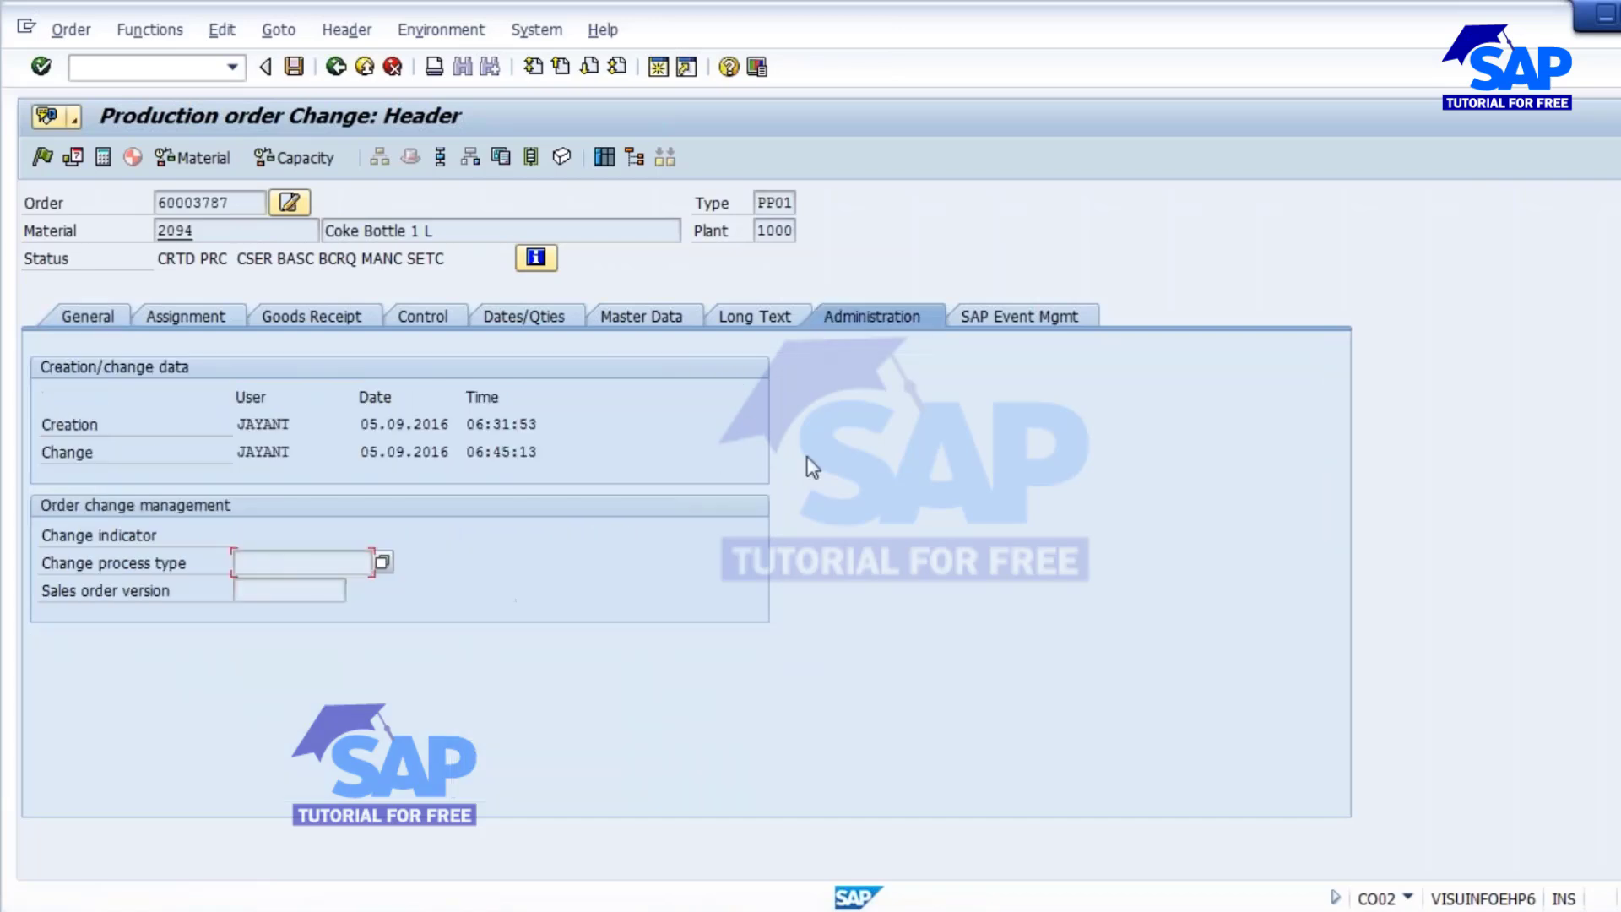
double_click(375, 424)
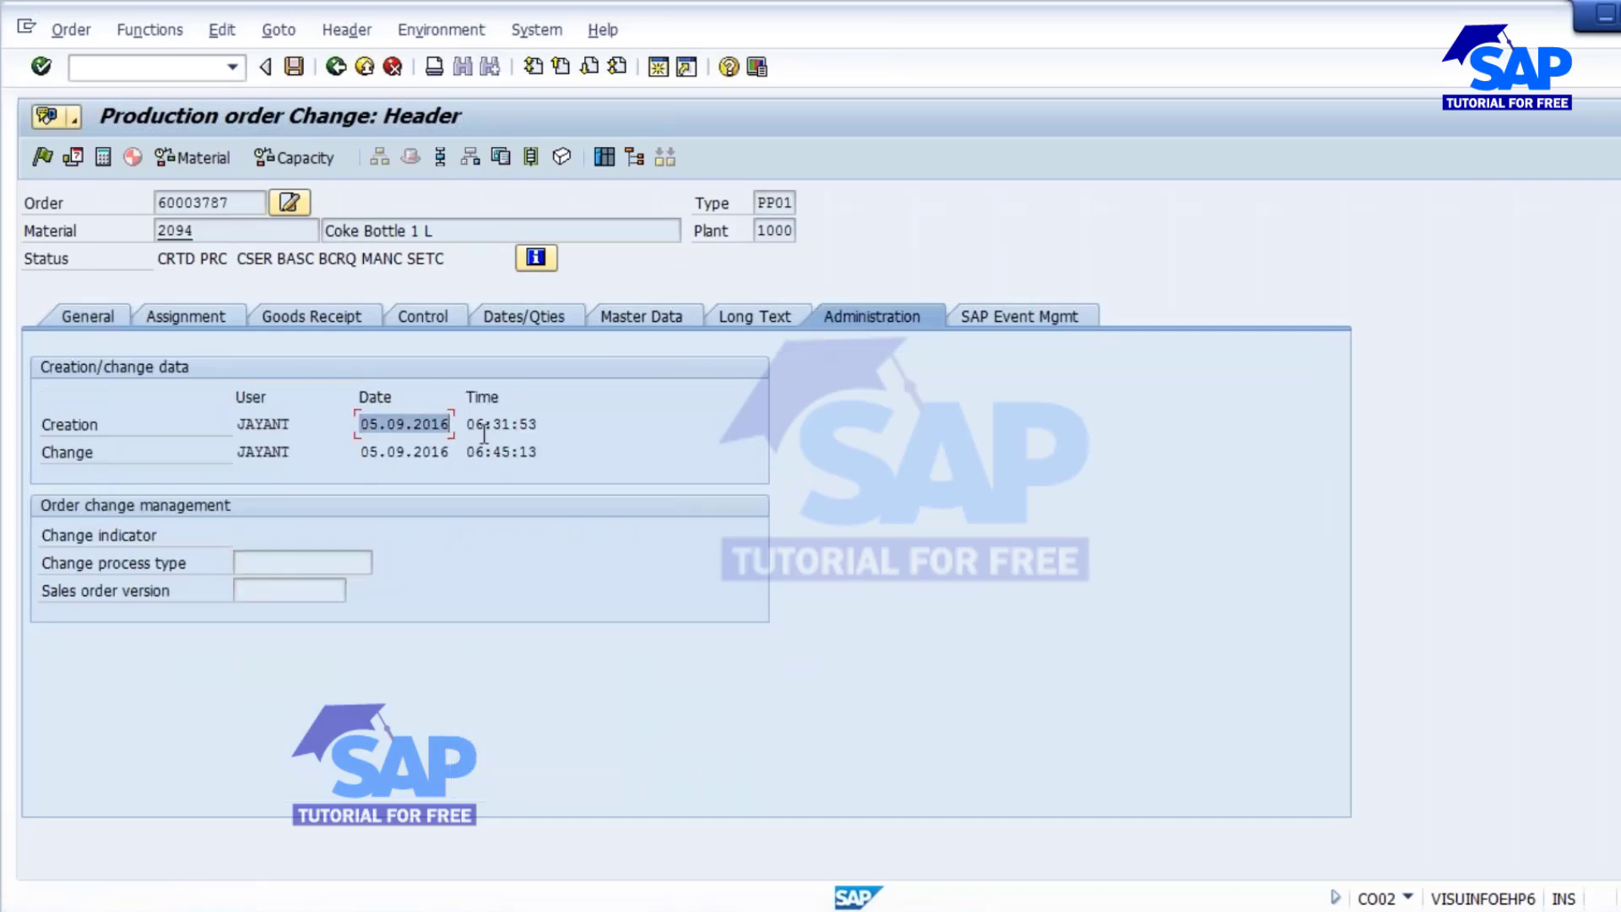
left_click_drag(484, 424, 538, 424)
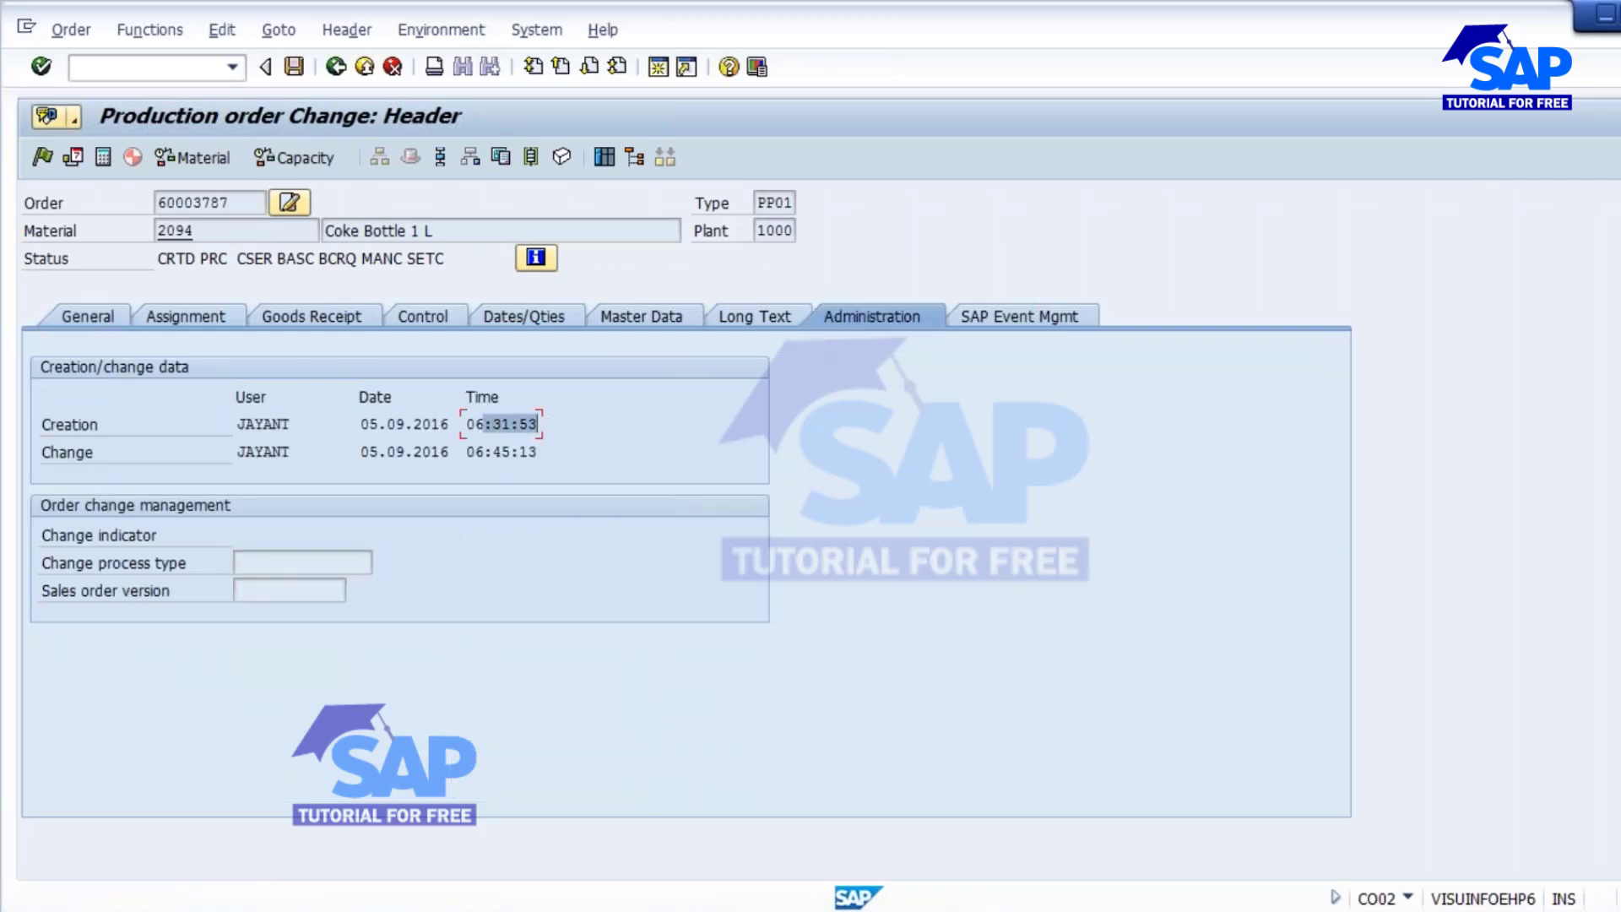
left_click_drag(362, 454, 538, 453)
left_click_drag(239, 451, 314, 452)
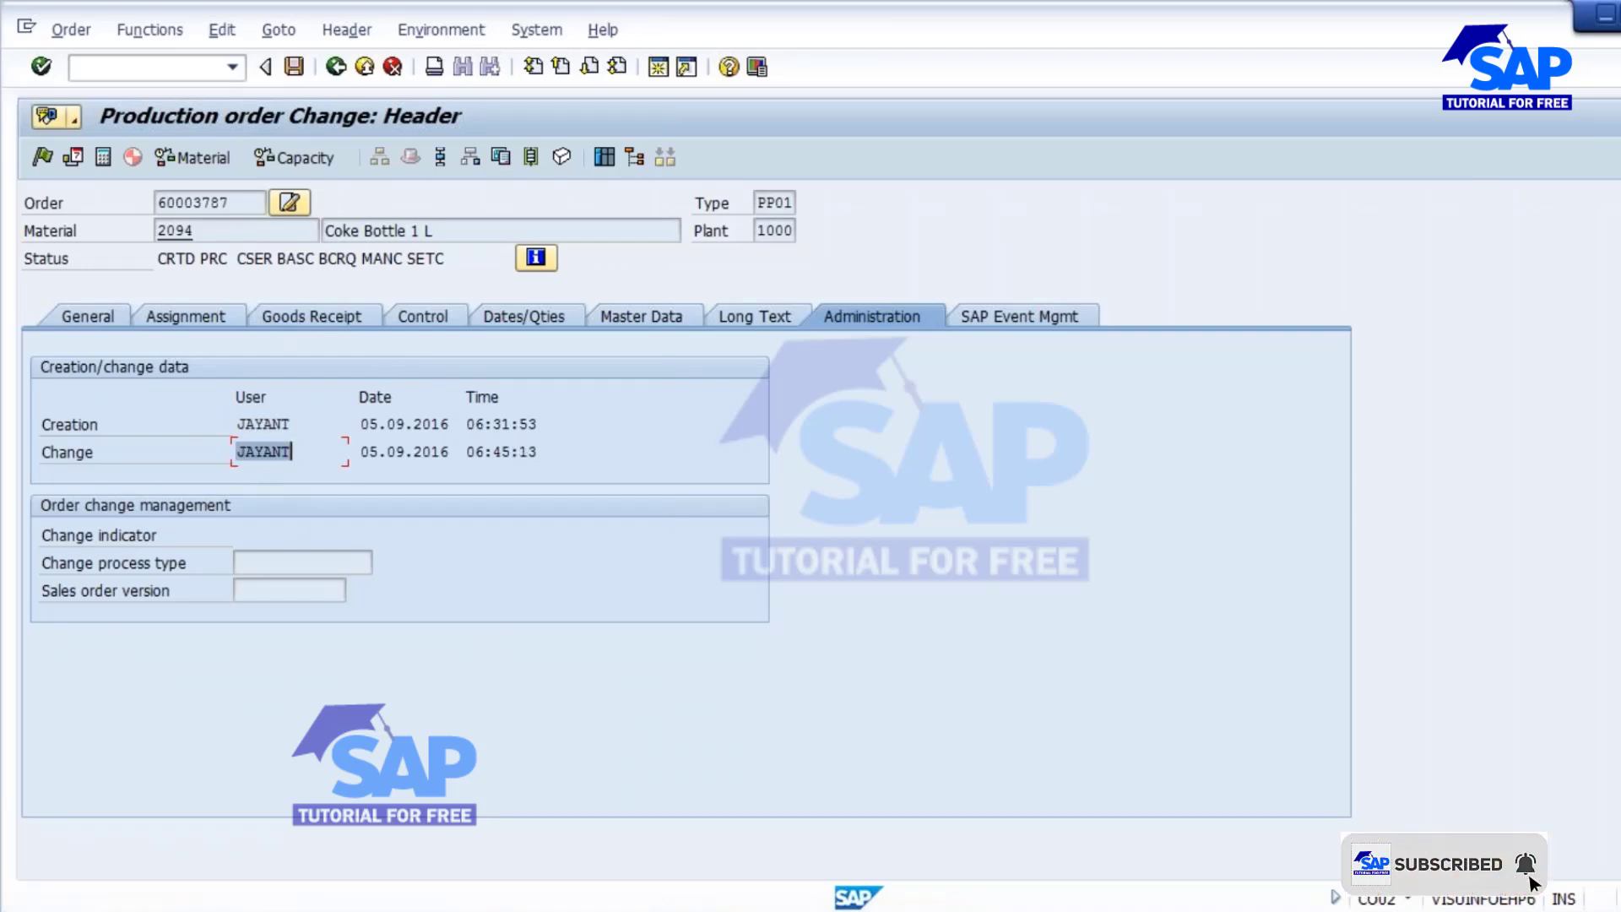
Step: Review the order's header sections from general data through assignment, goods receipt, control, dates and master data to administration
left_click(96, 317)
left_click(201, 314)
left_click(312, 315)
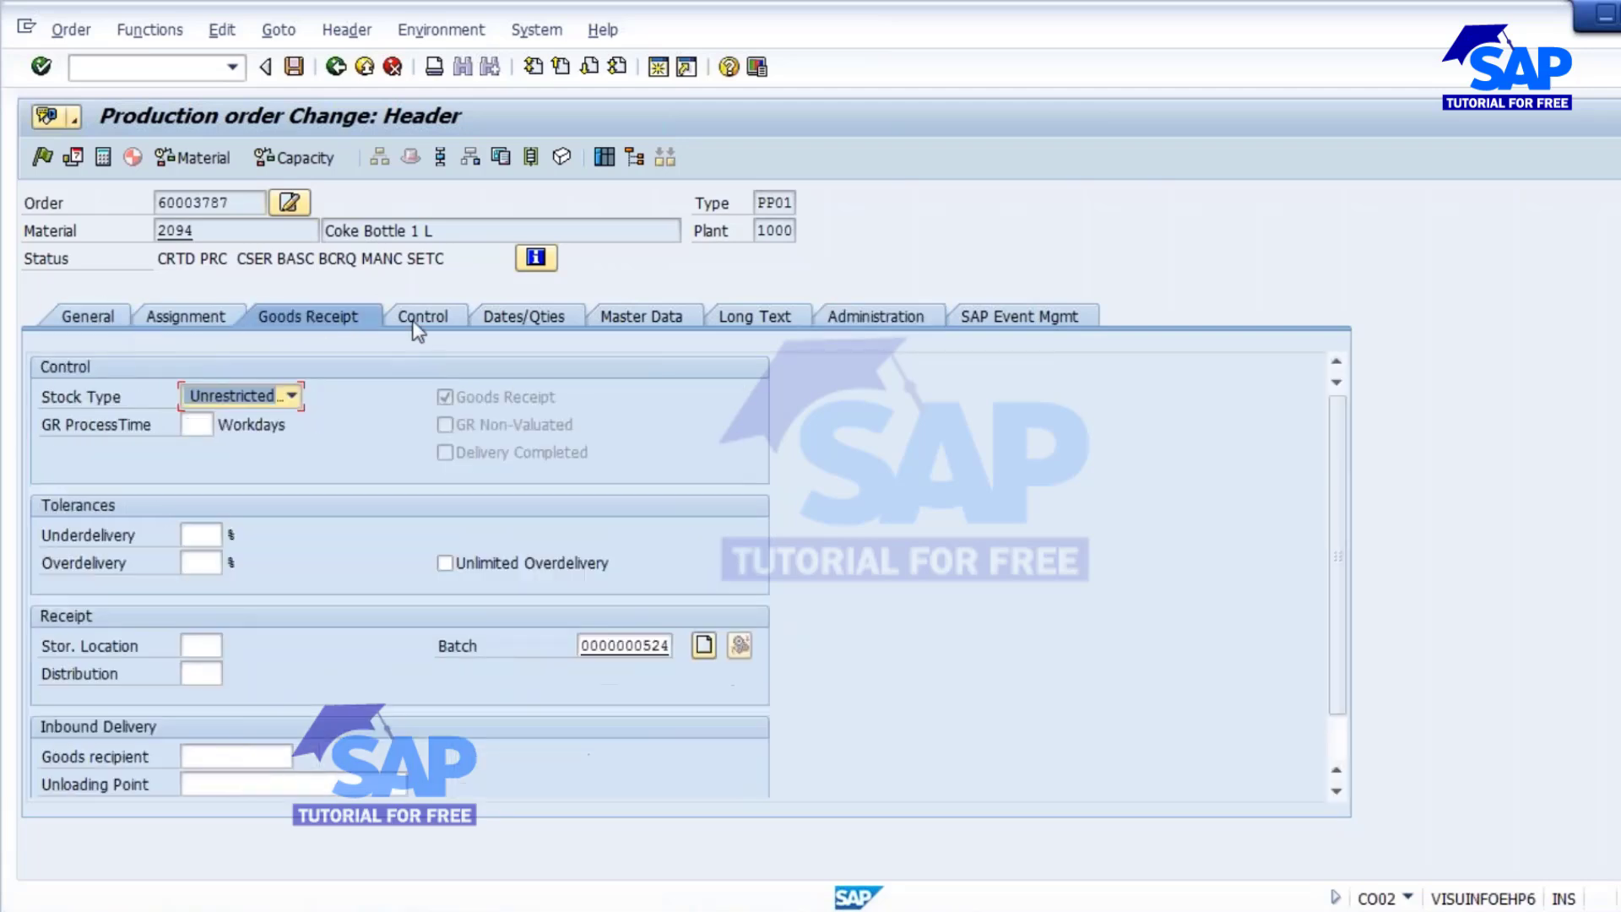
left_click(418, 329)
left_click(528, 315)
left_click(650, 316)
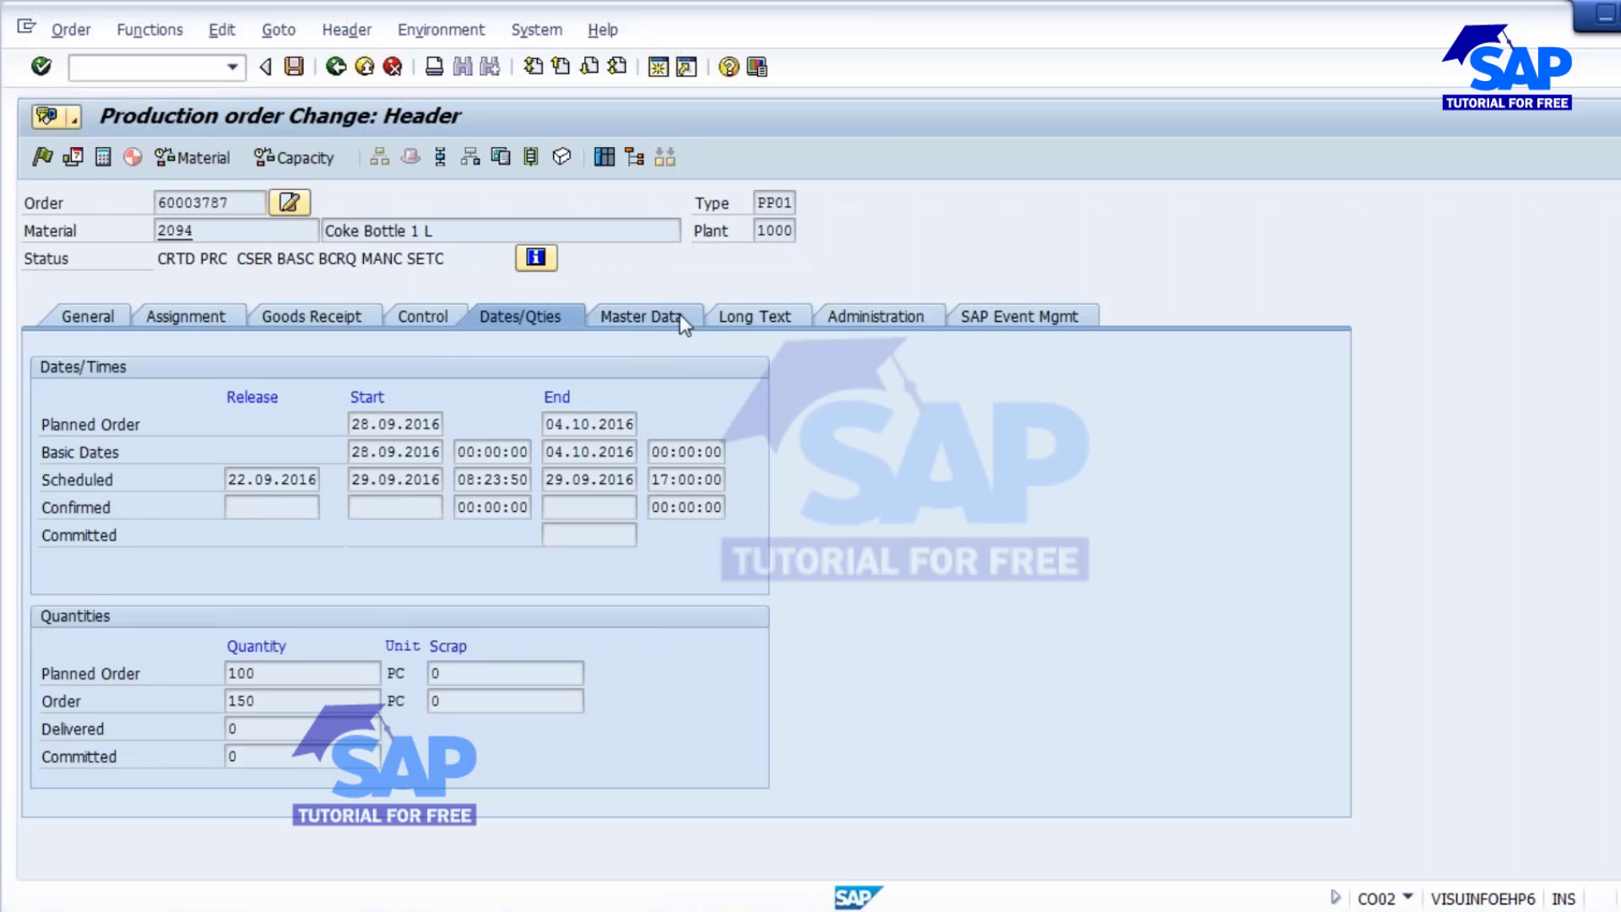
left_click(855, 321)
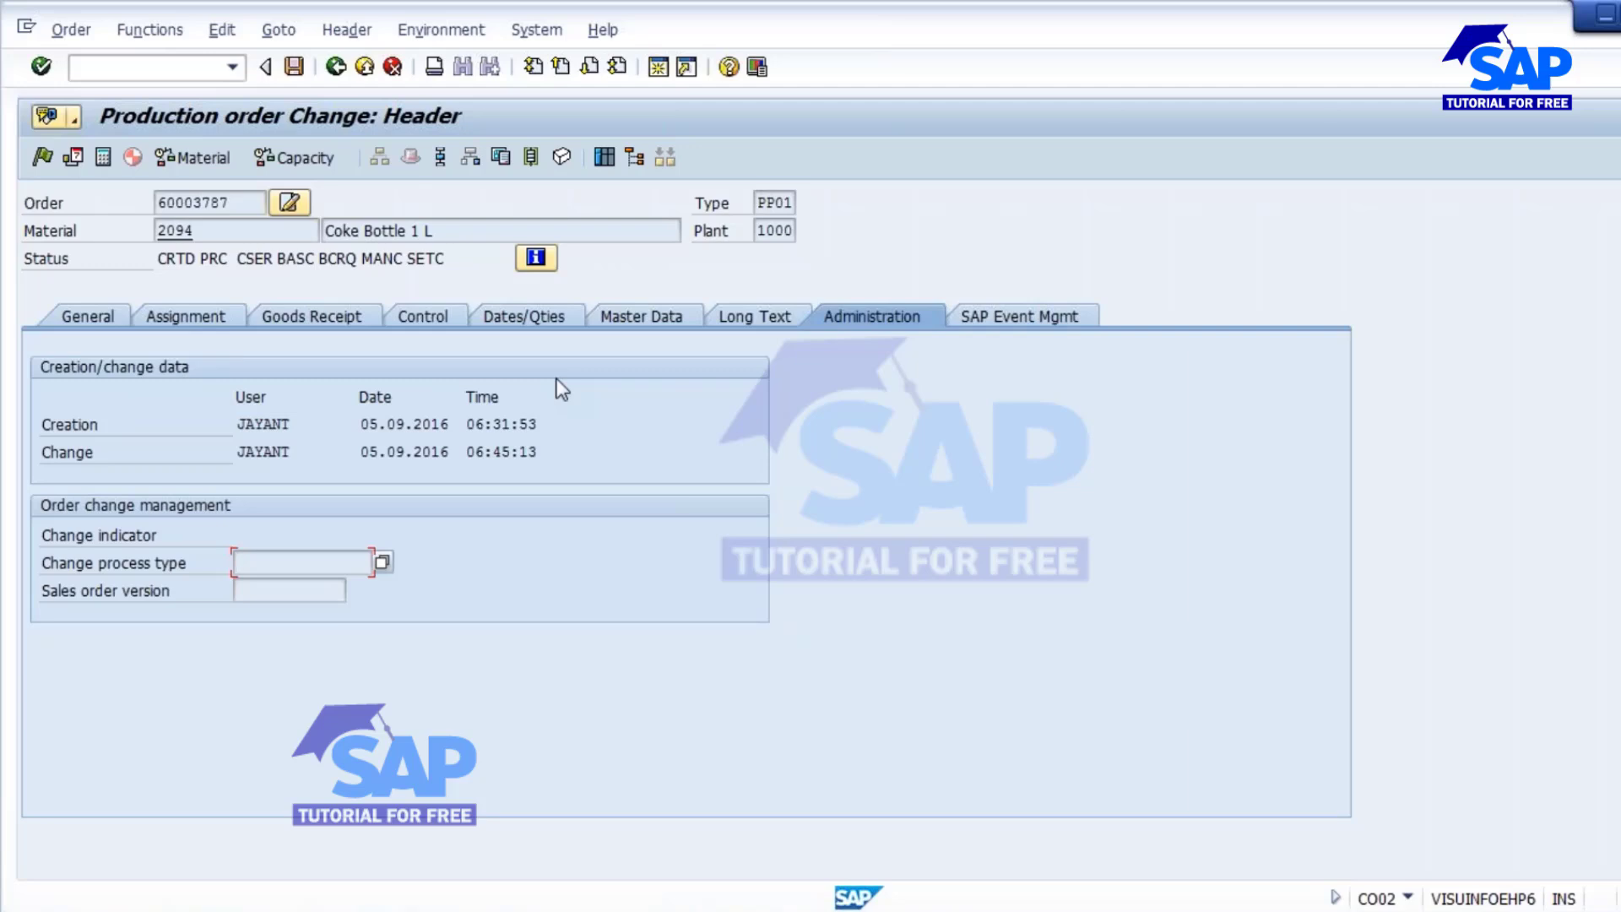
Step: Review the order's header data again, covering assignment, goods receipt and control
left_click(182, 317)
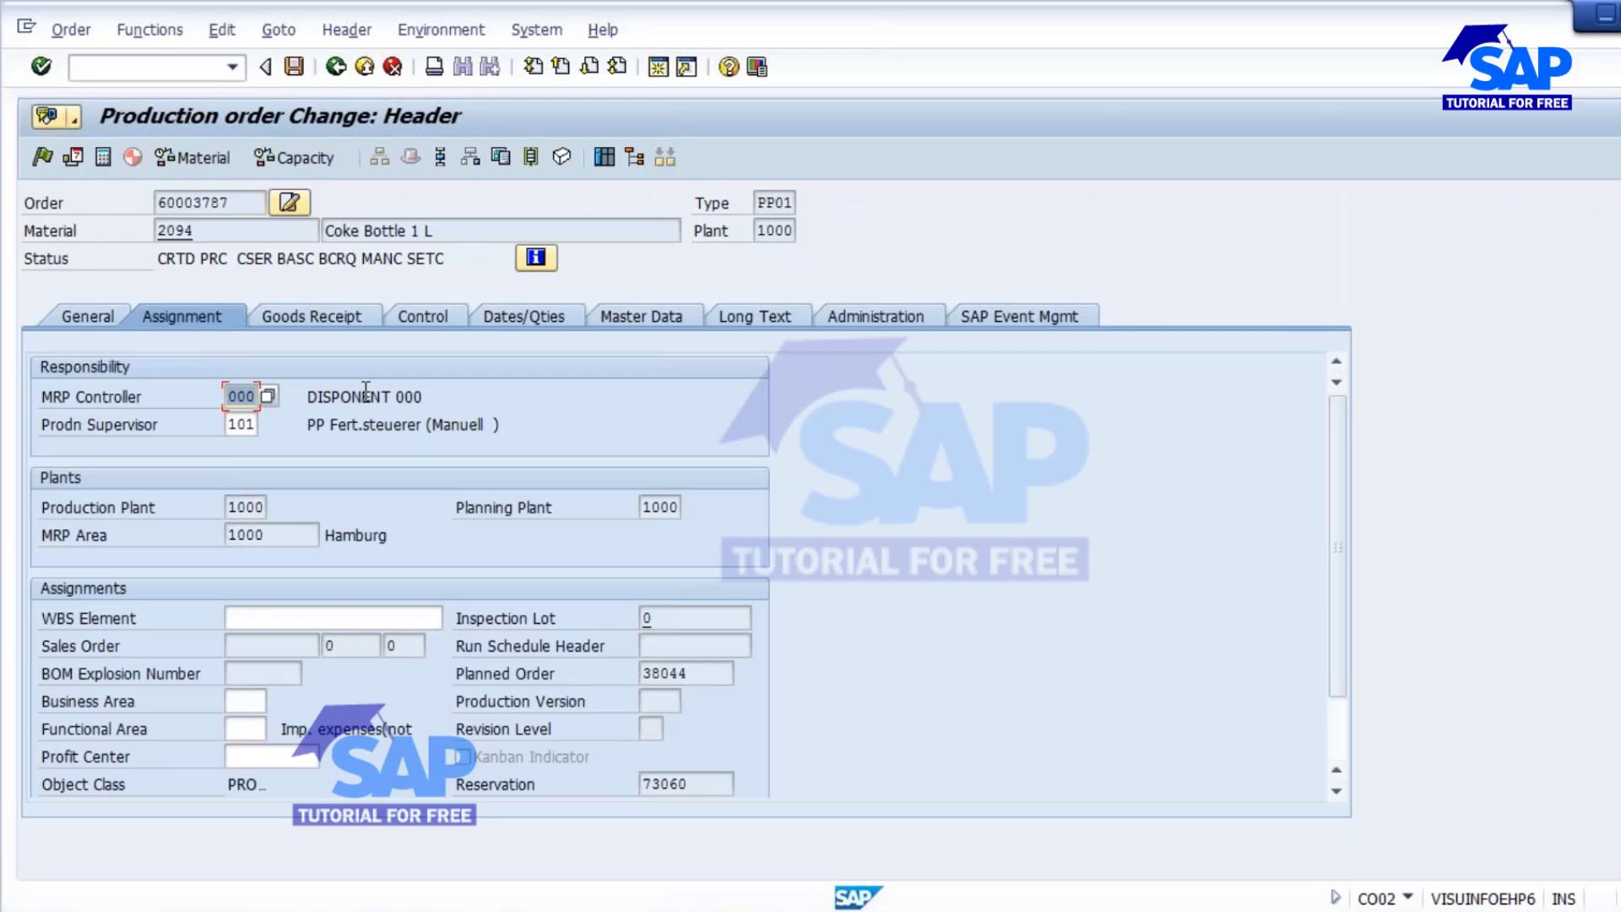
left_click(351, 320)
left_click(447, 321)
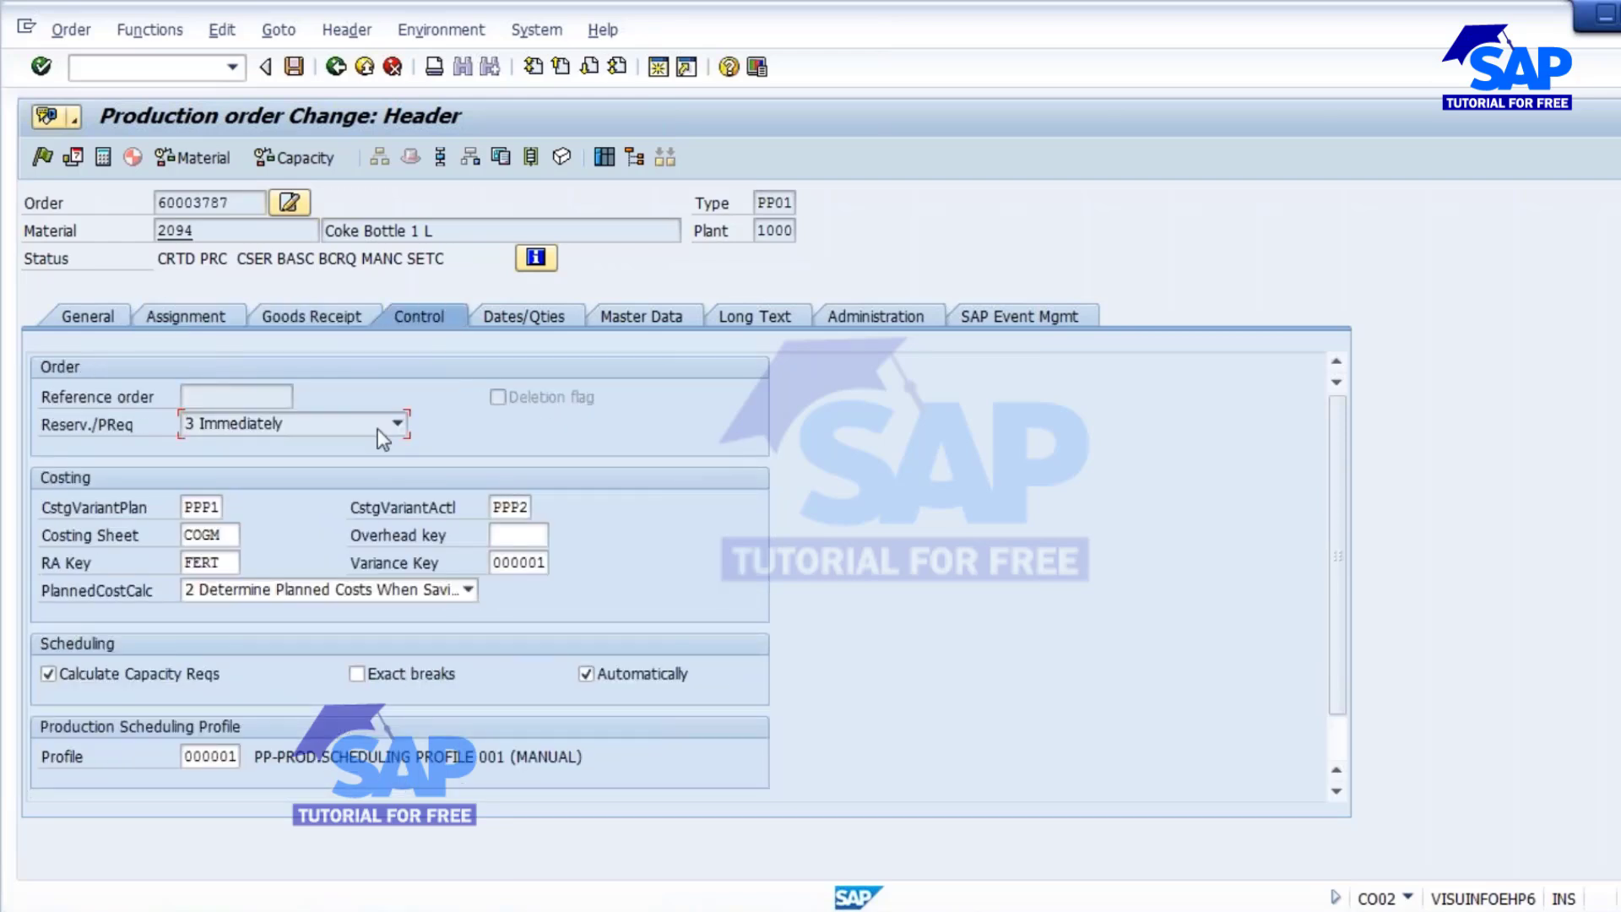
Step: Open the operation overview, examine operation 0010's details from general data to standard value calculation, and return to the order header
left_click(441, 157)
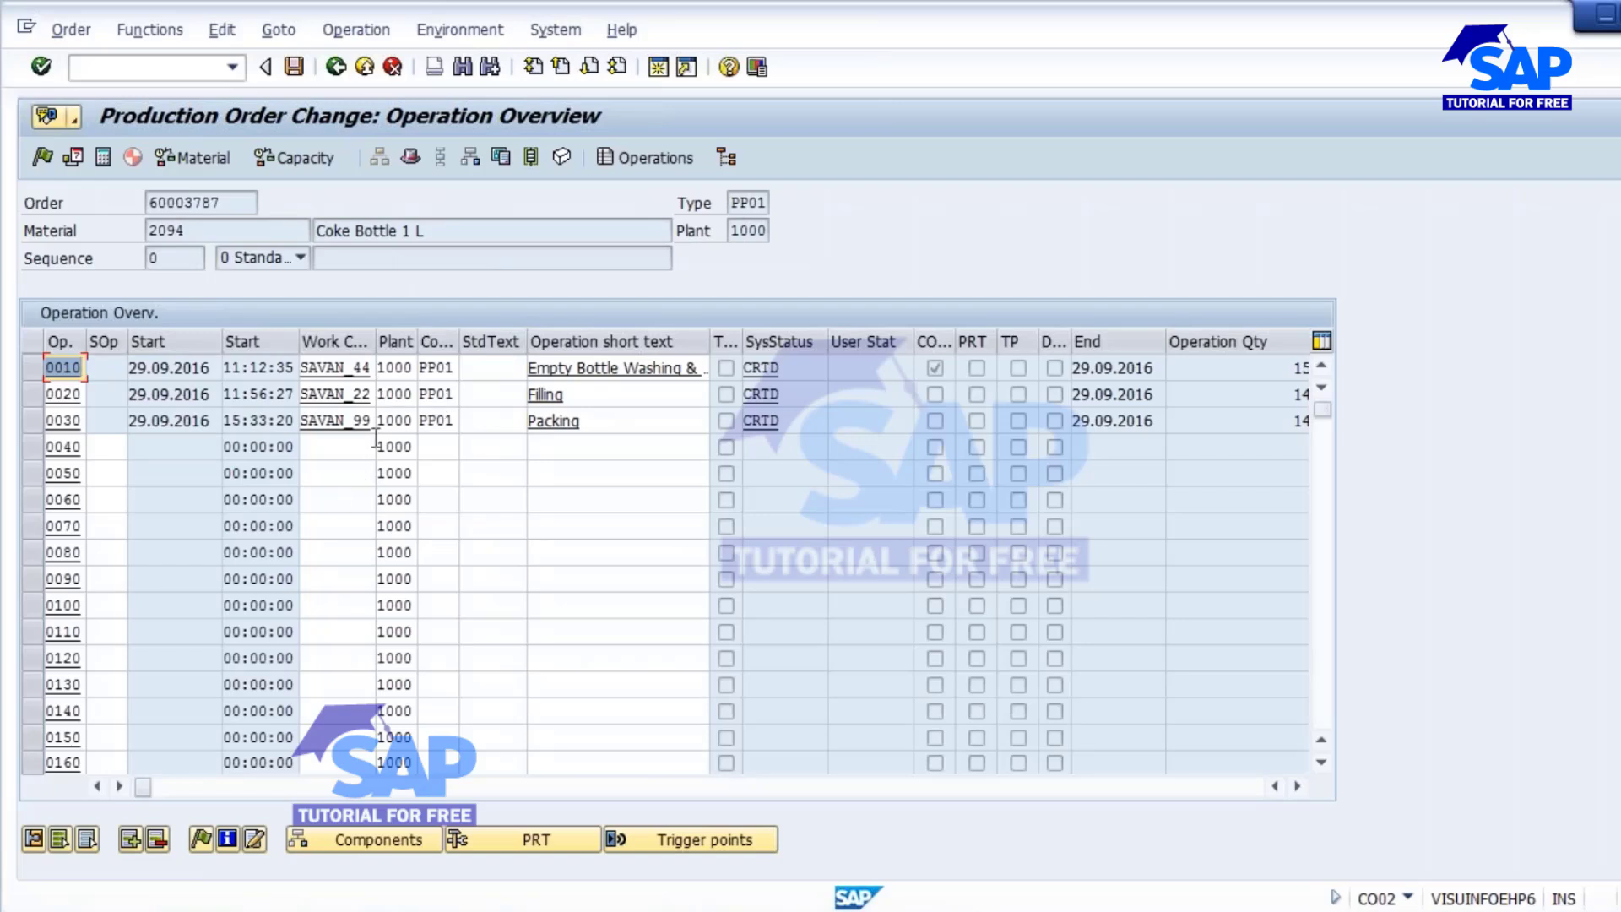
left_click(29, 367)
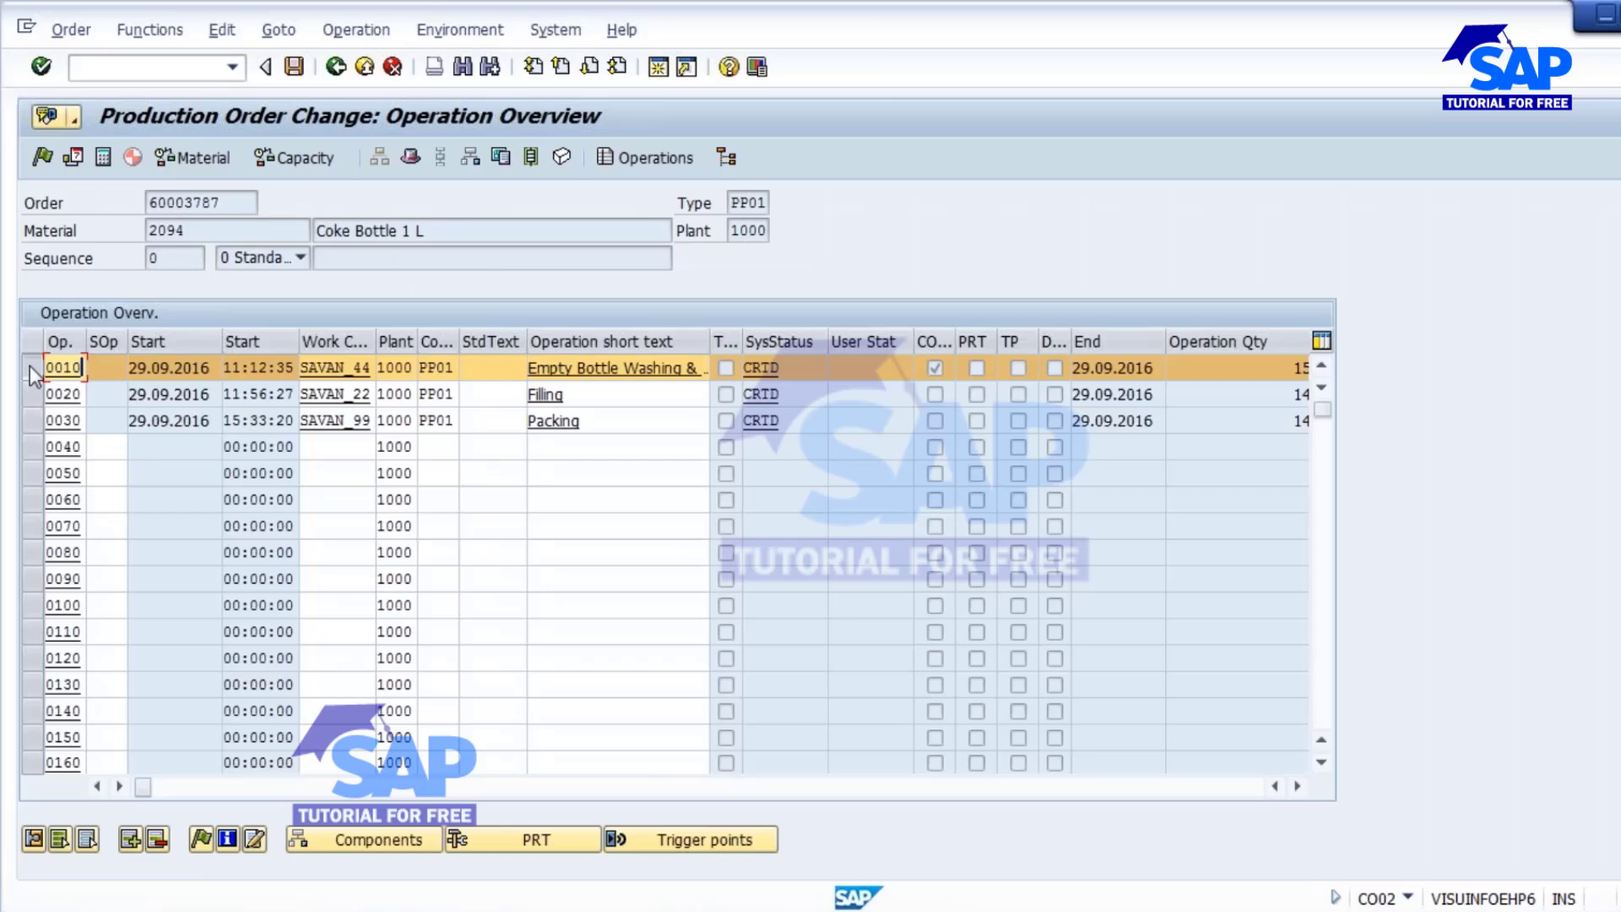
left_click(34, 841)
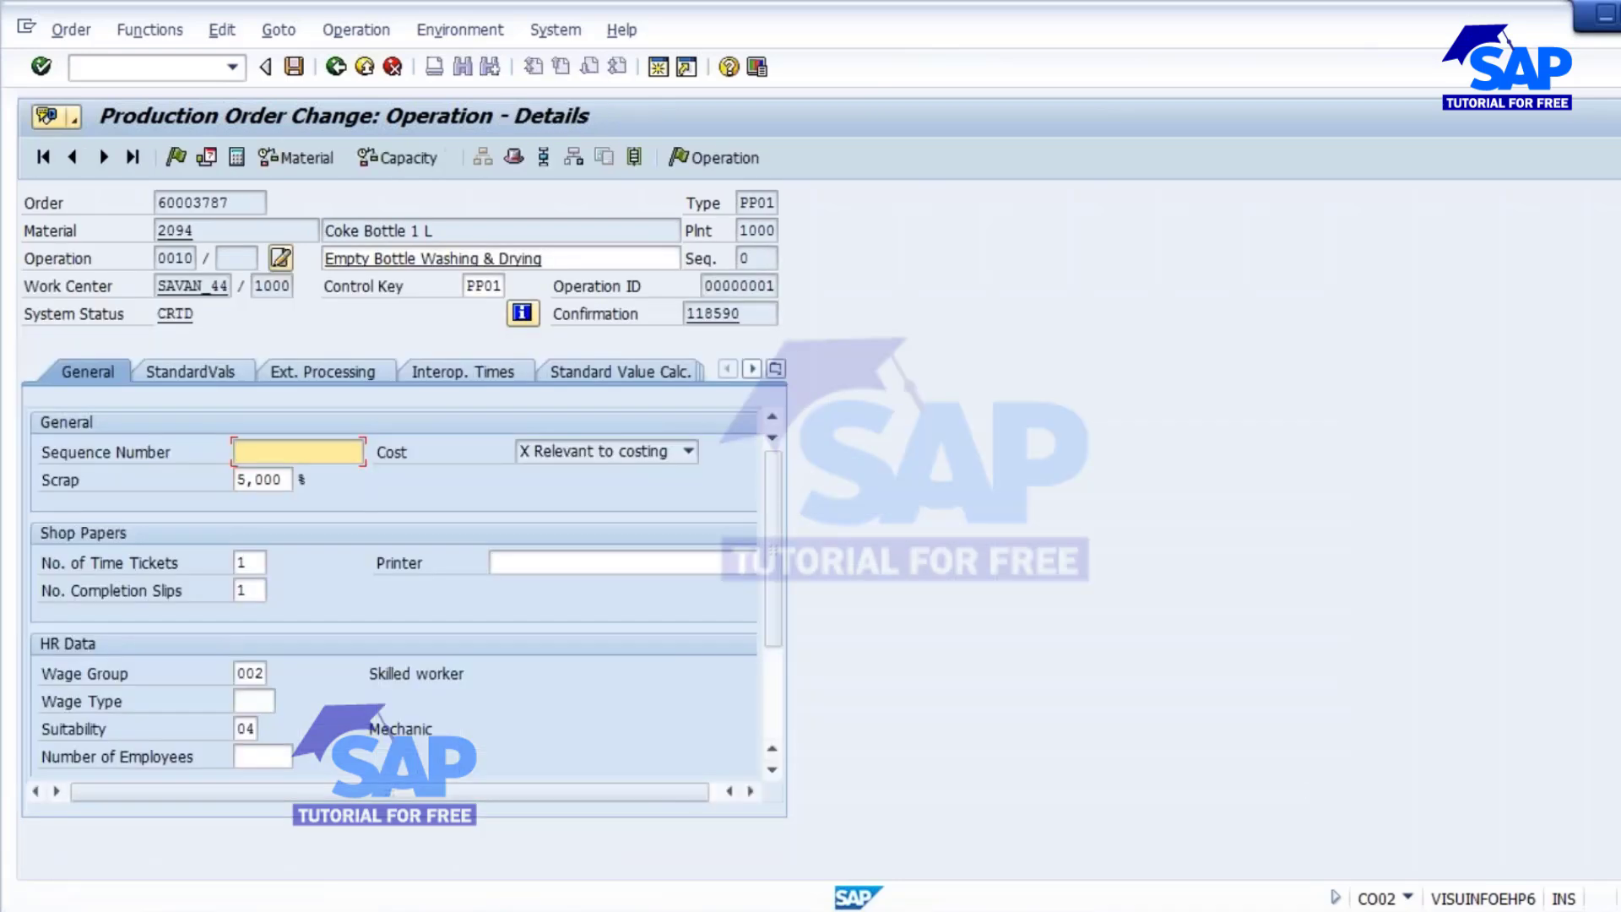
left_click(211, 369)
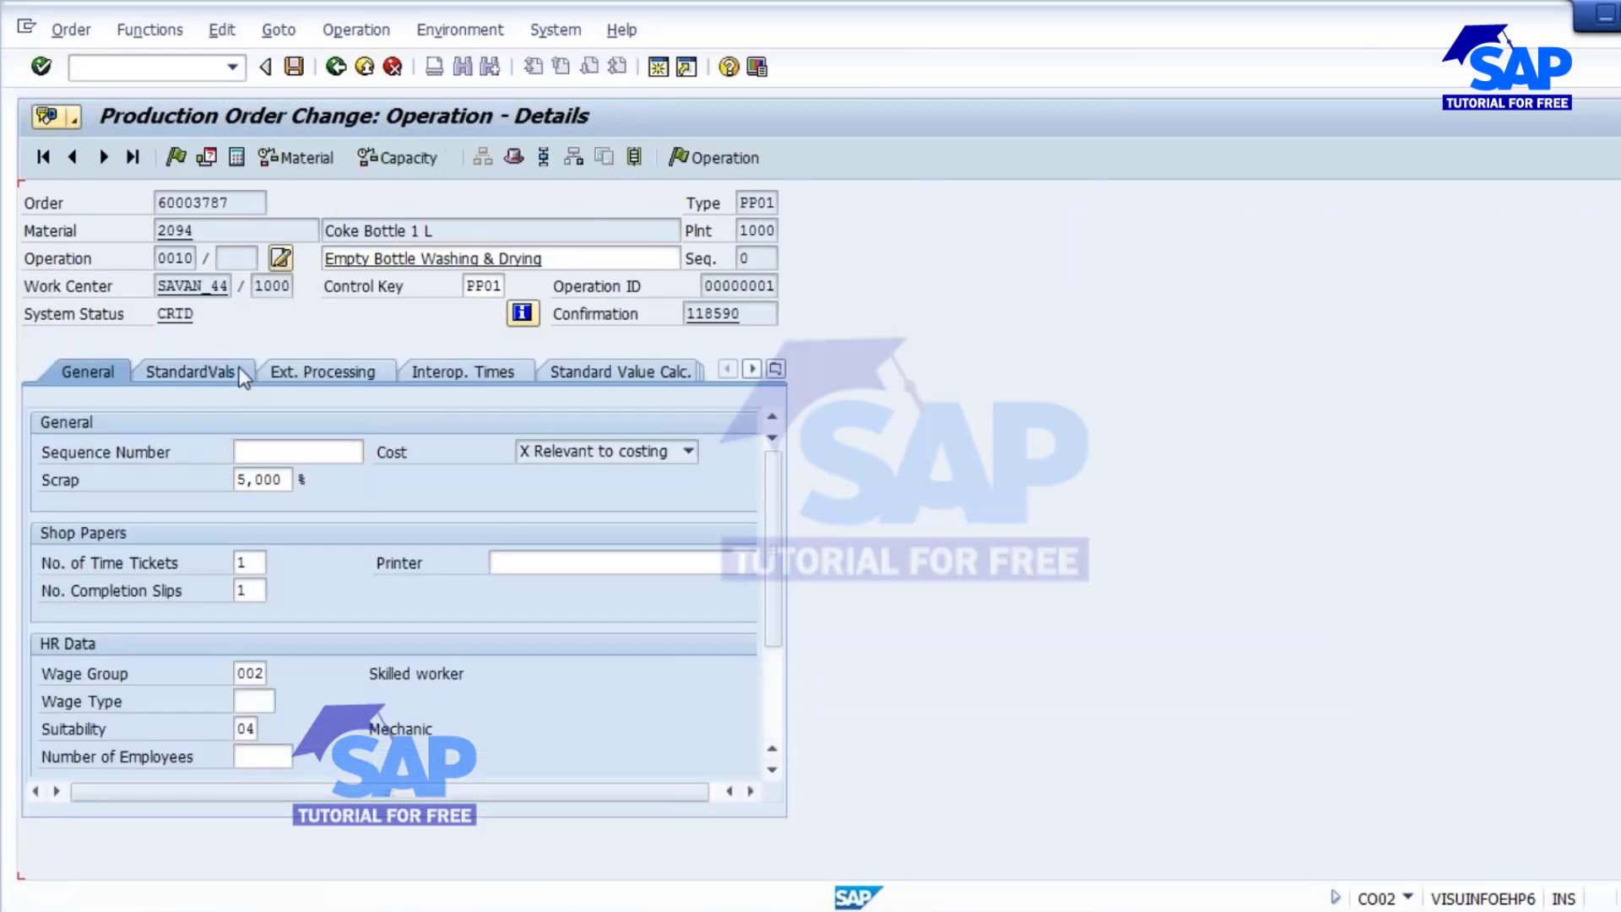
left_click(360, 372)
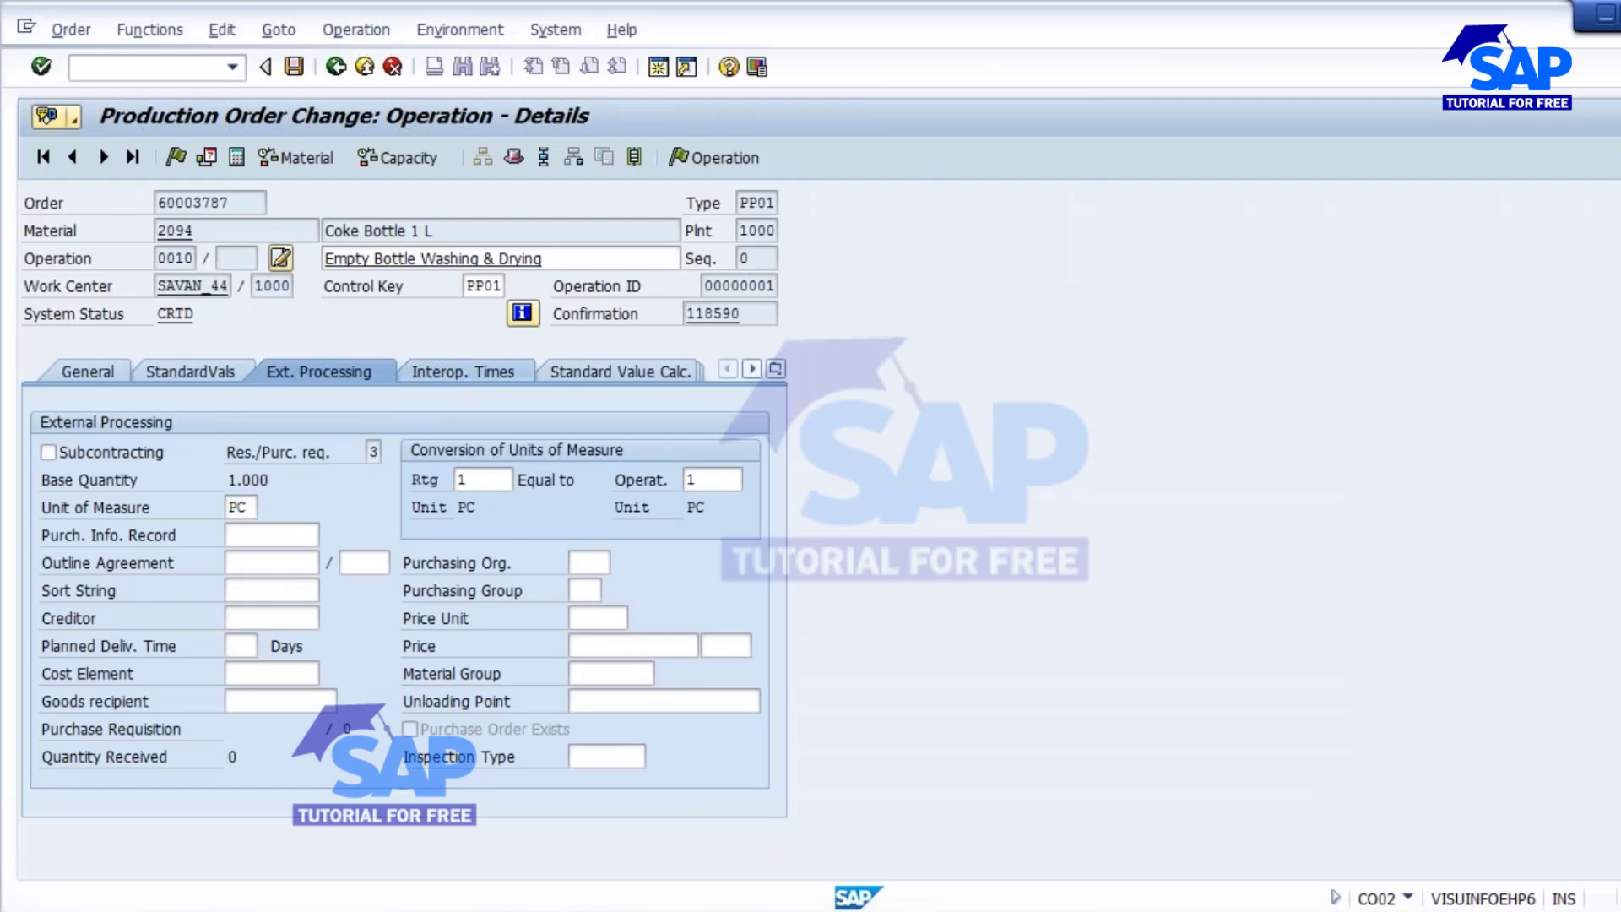
left_click(460, 372)
left_click(623, 372)
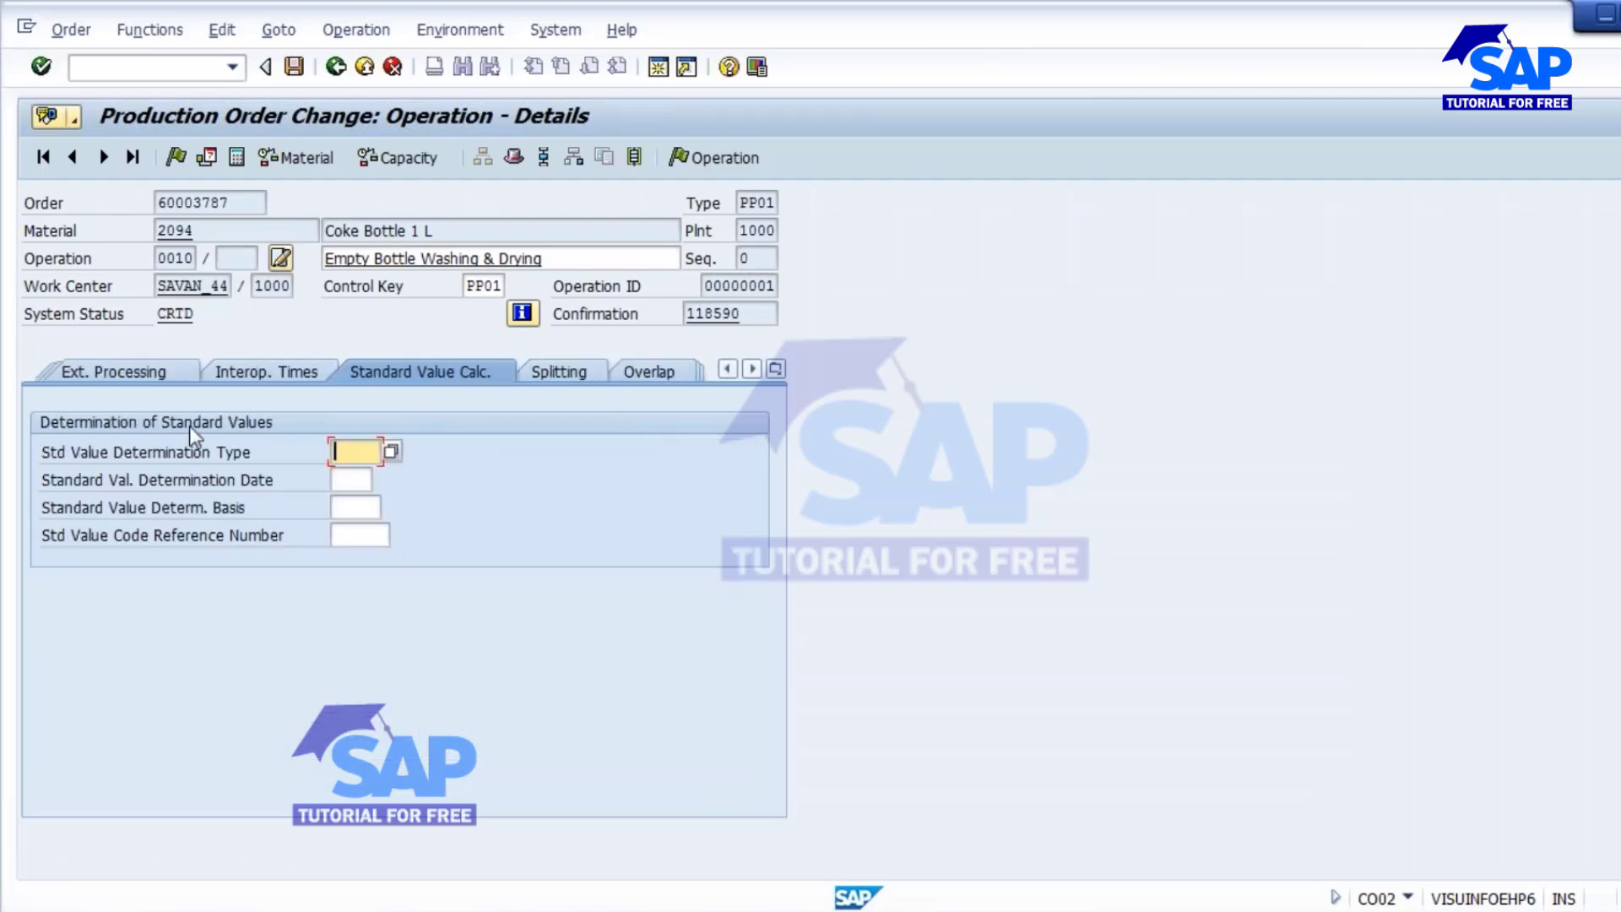
left_click(336, 66)
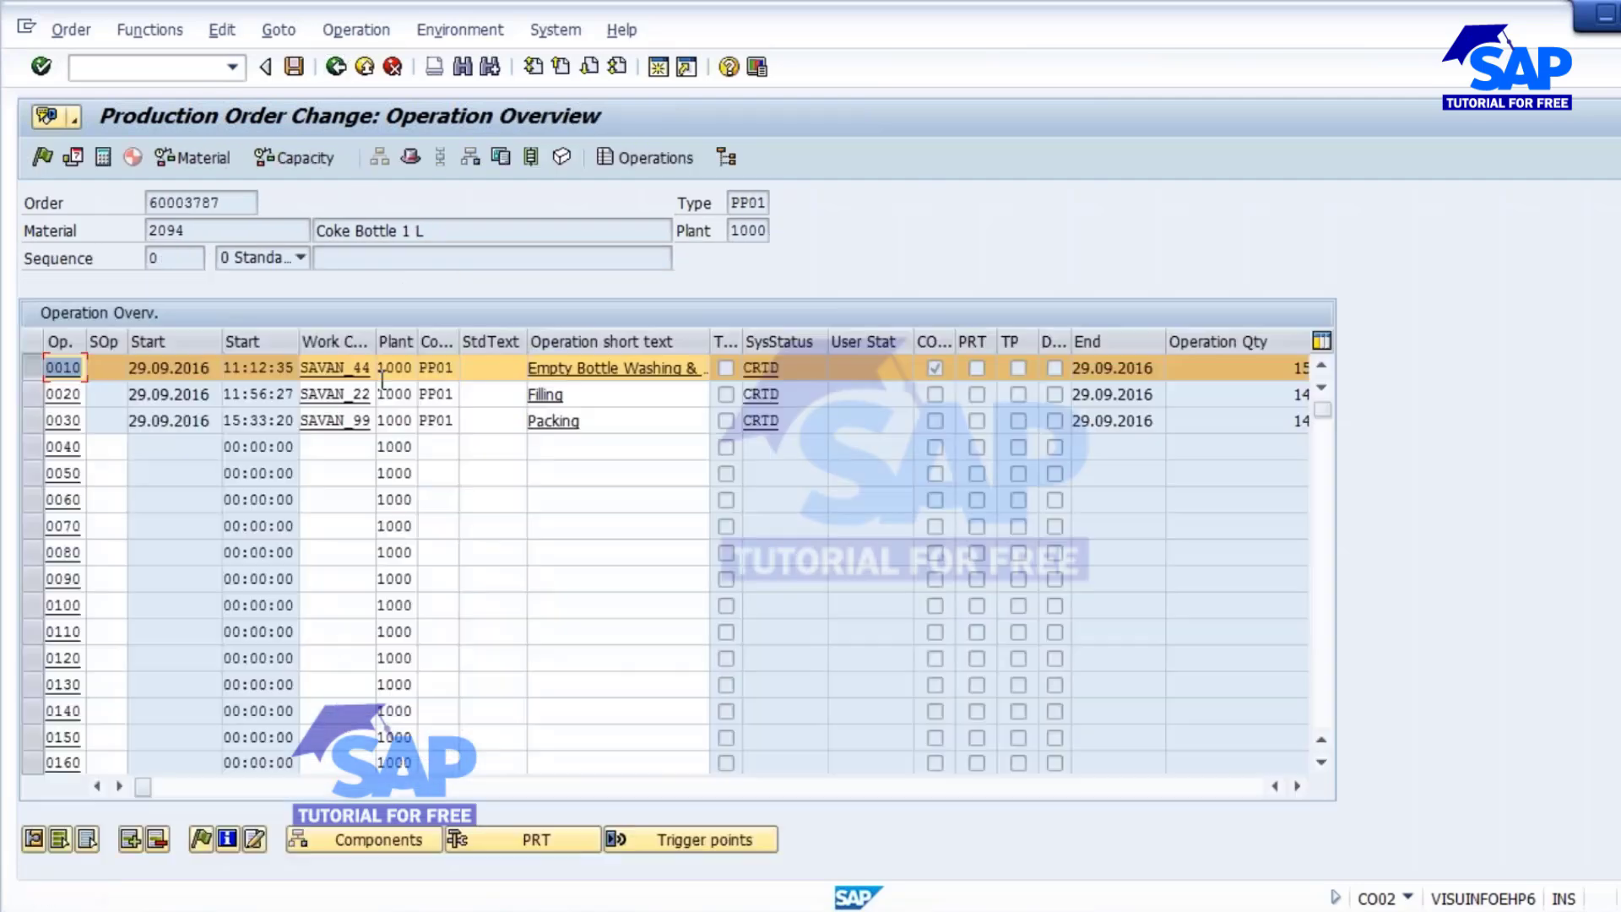
left_click(32, 369)
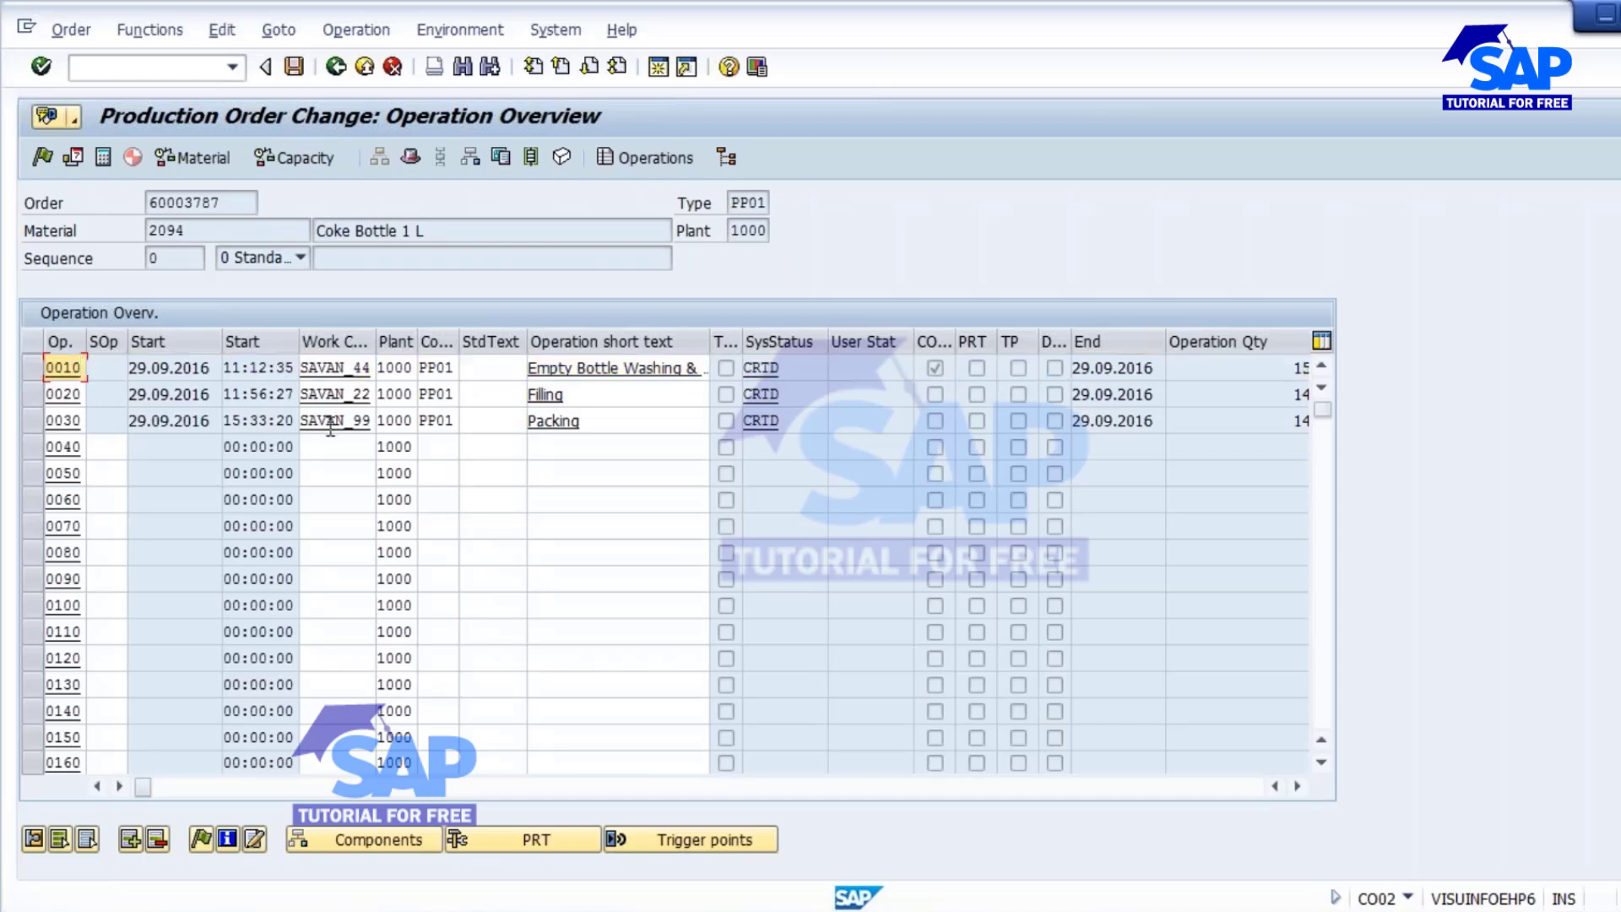
left_click(336, 67)
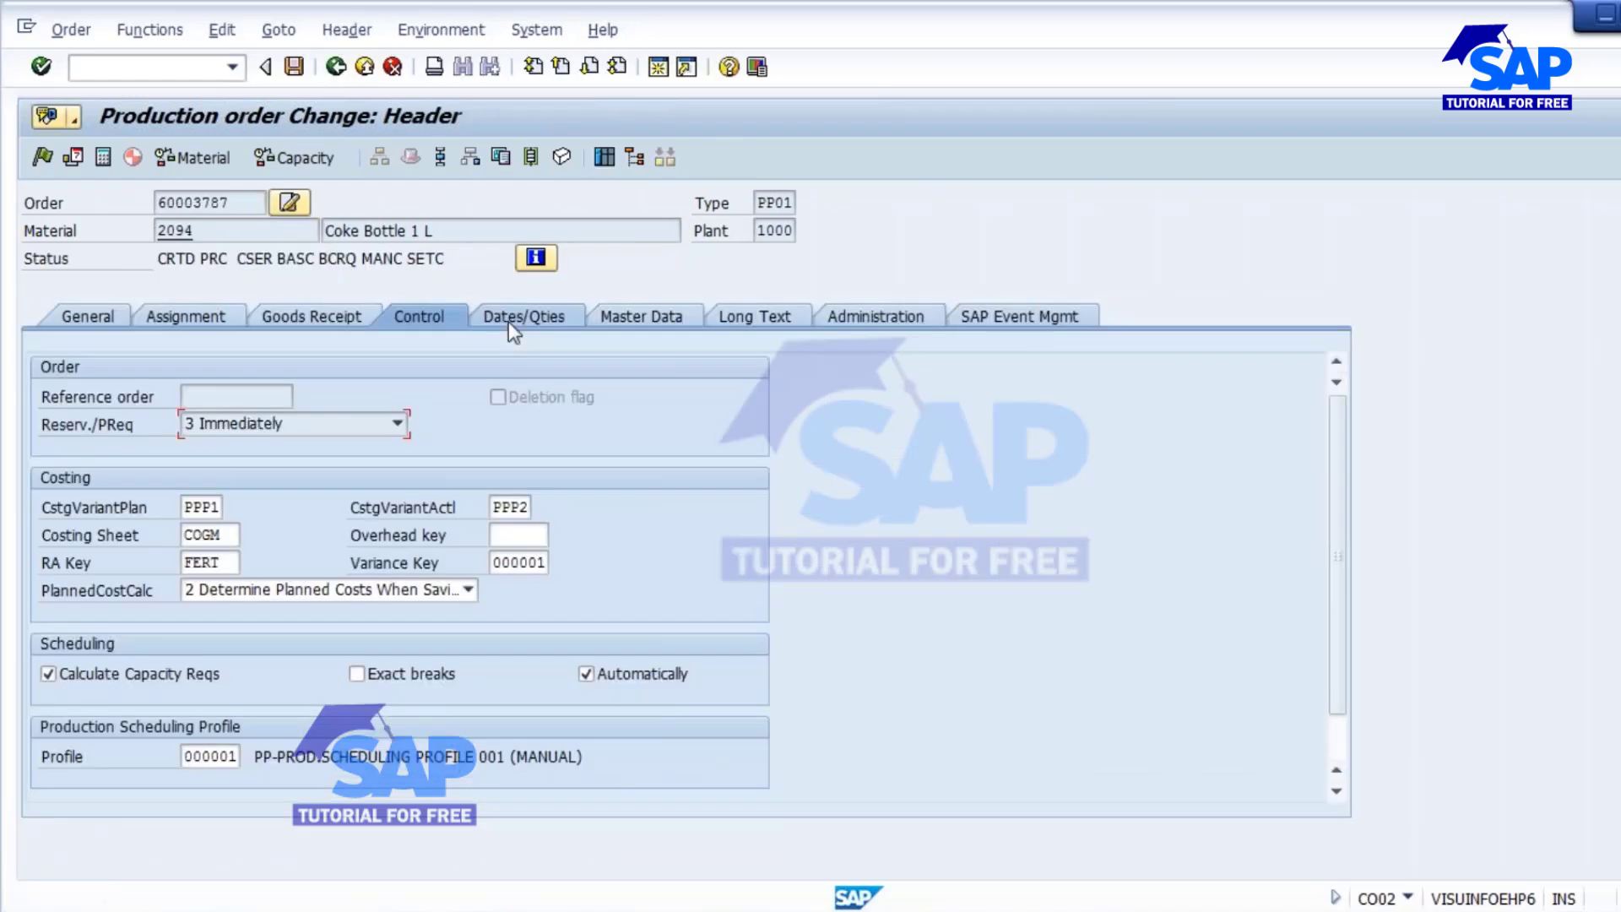
Step: Open the component overview, examine the general data of component 2107 (Coke solution), and return to the order header
left_click(471, 159)
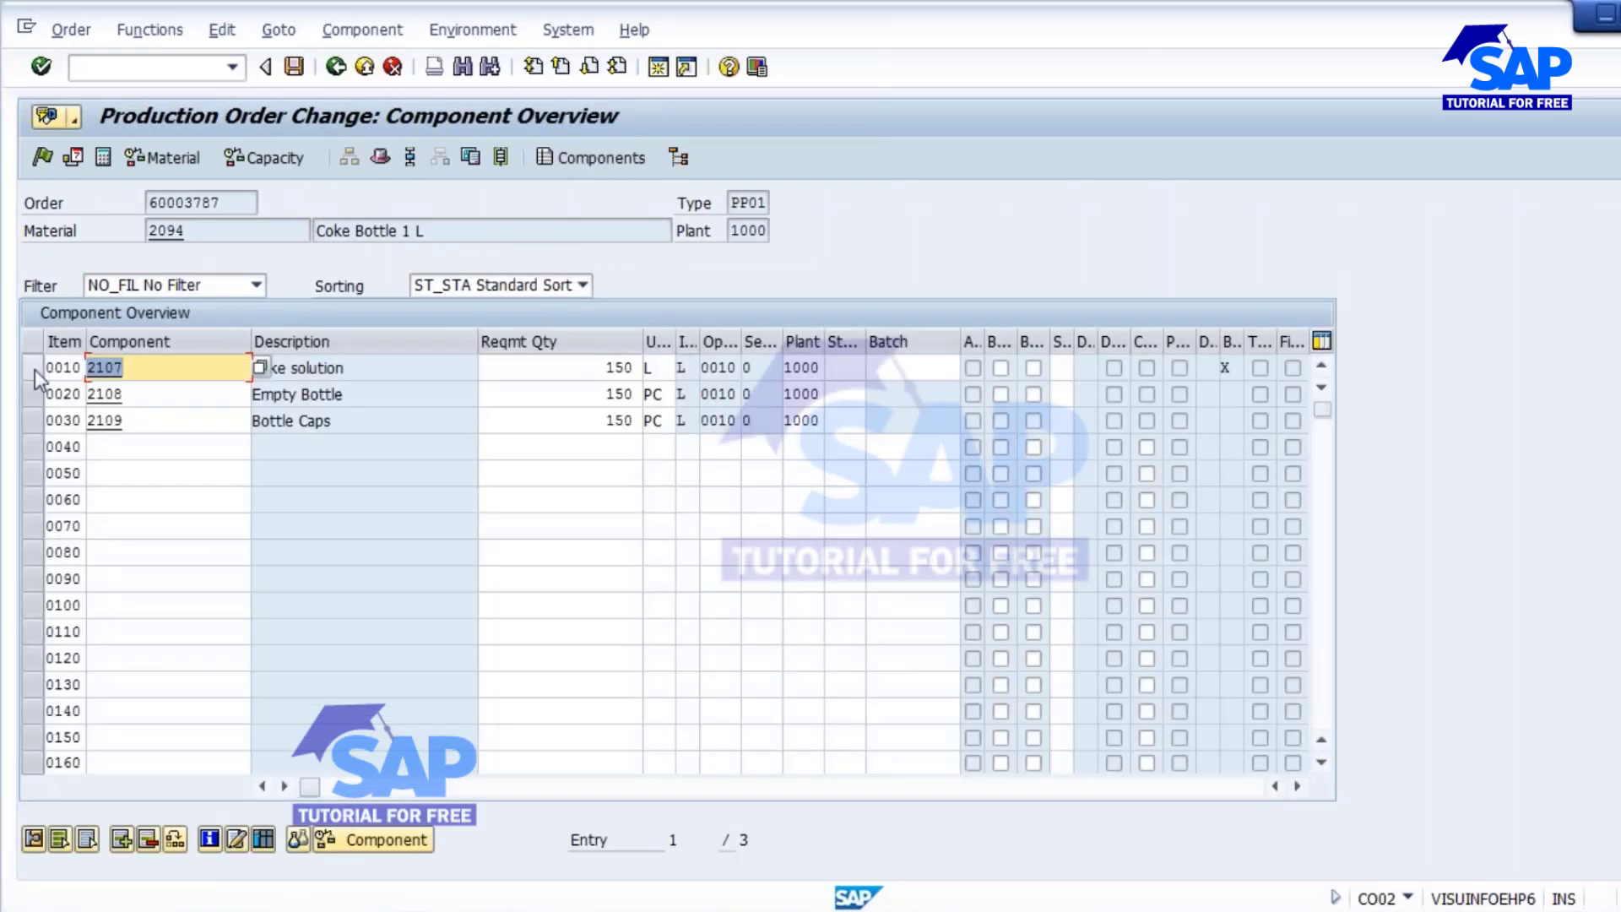
left_click(34, 368)
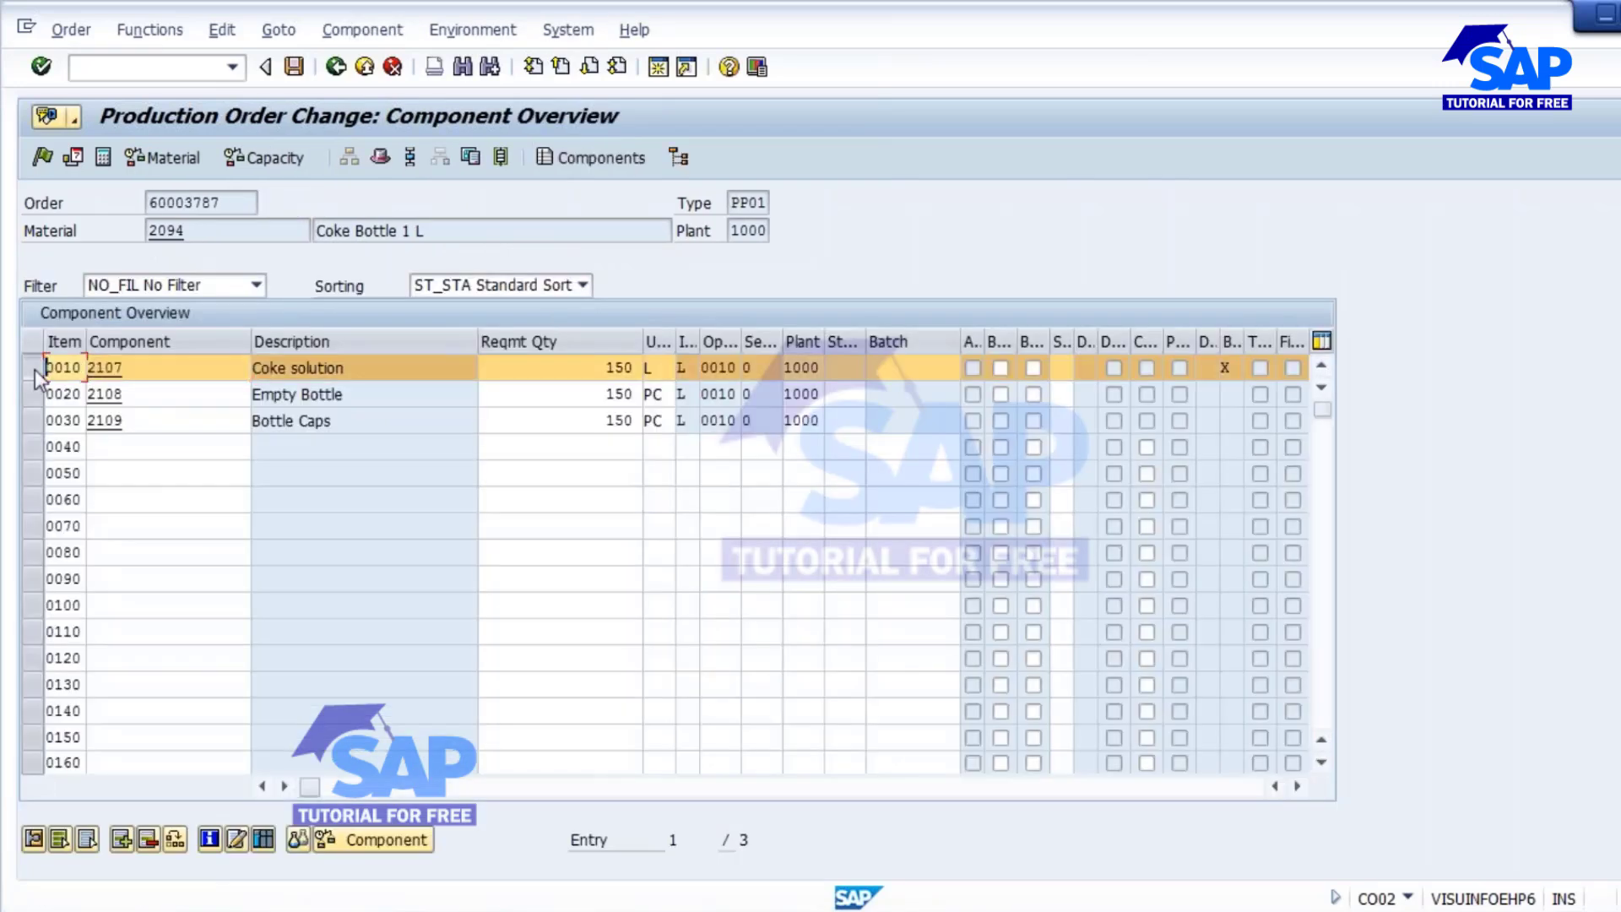
left_click(33, 842)
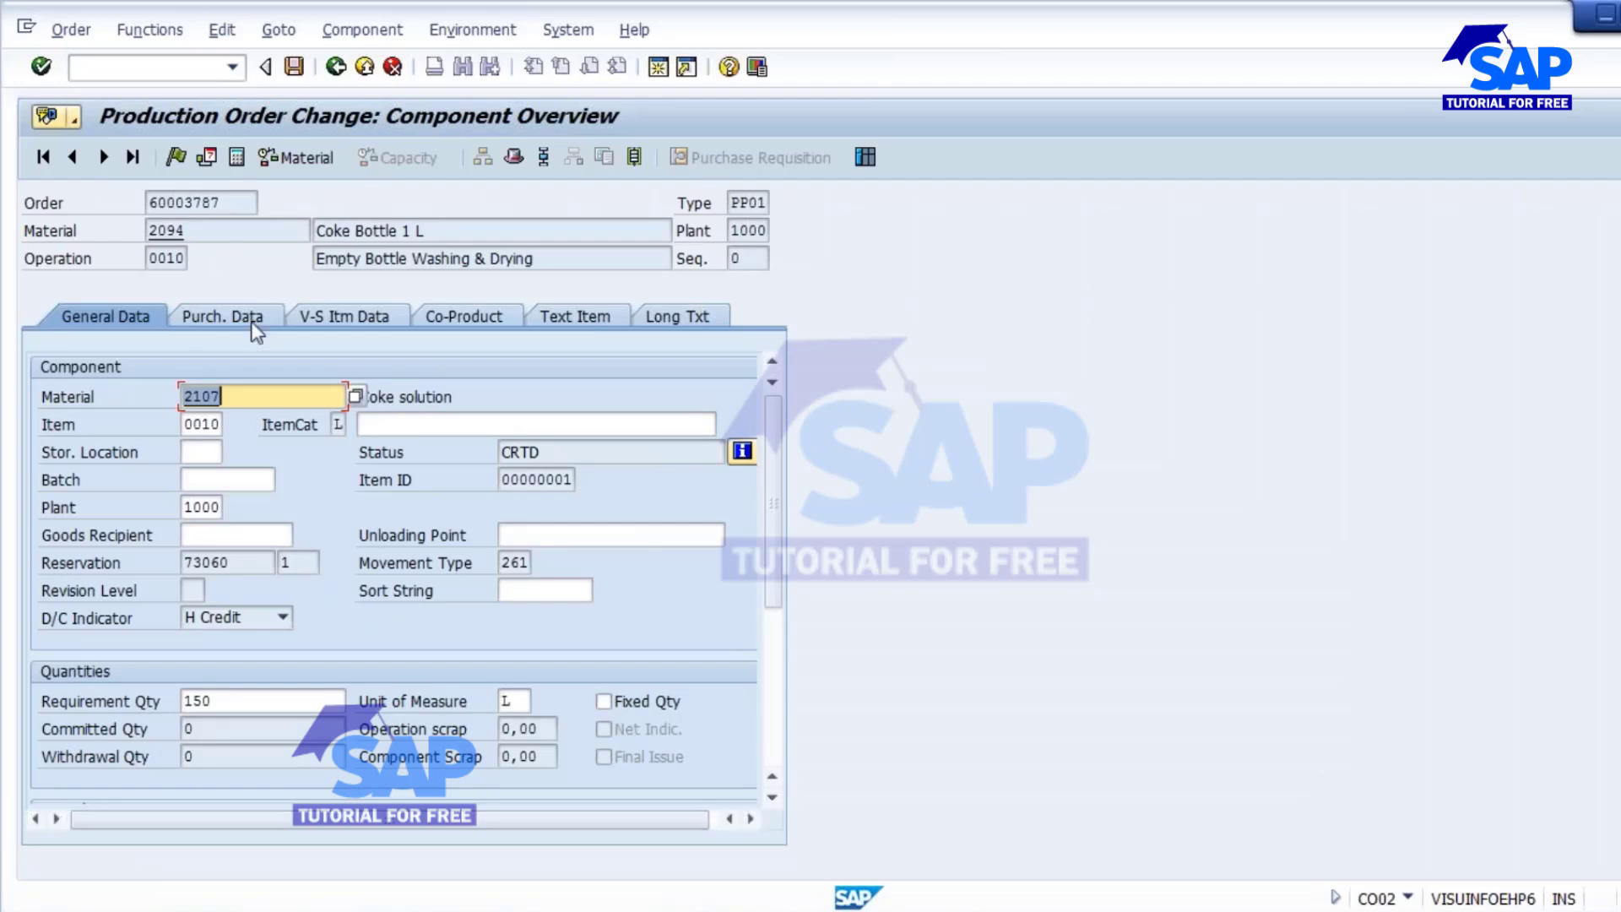
key("Return")
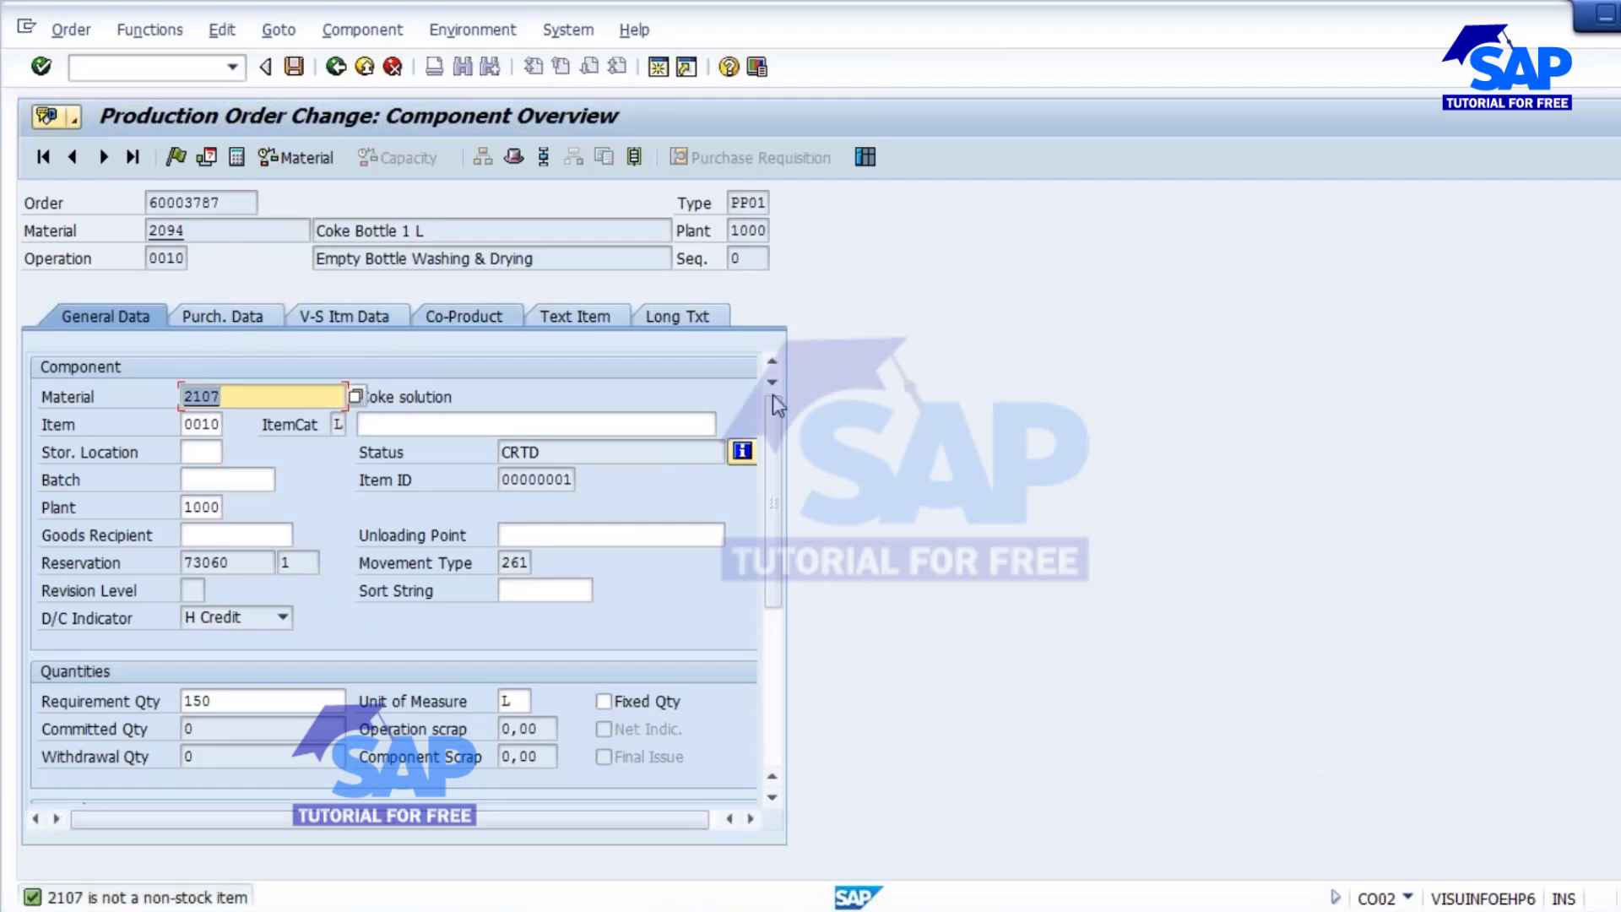
left_click(336, 66)
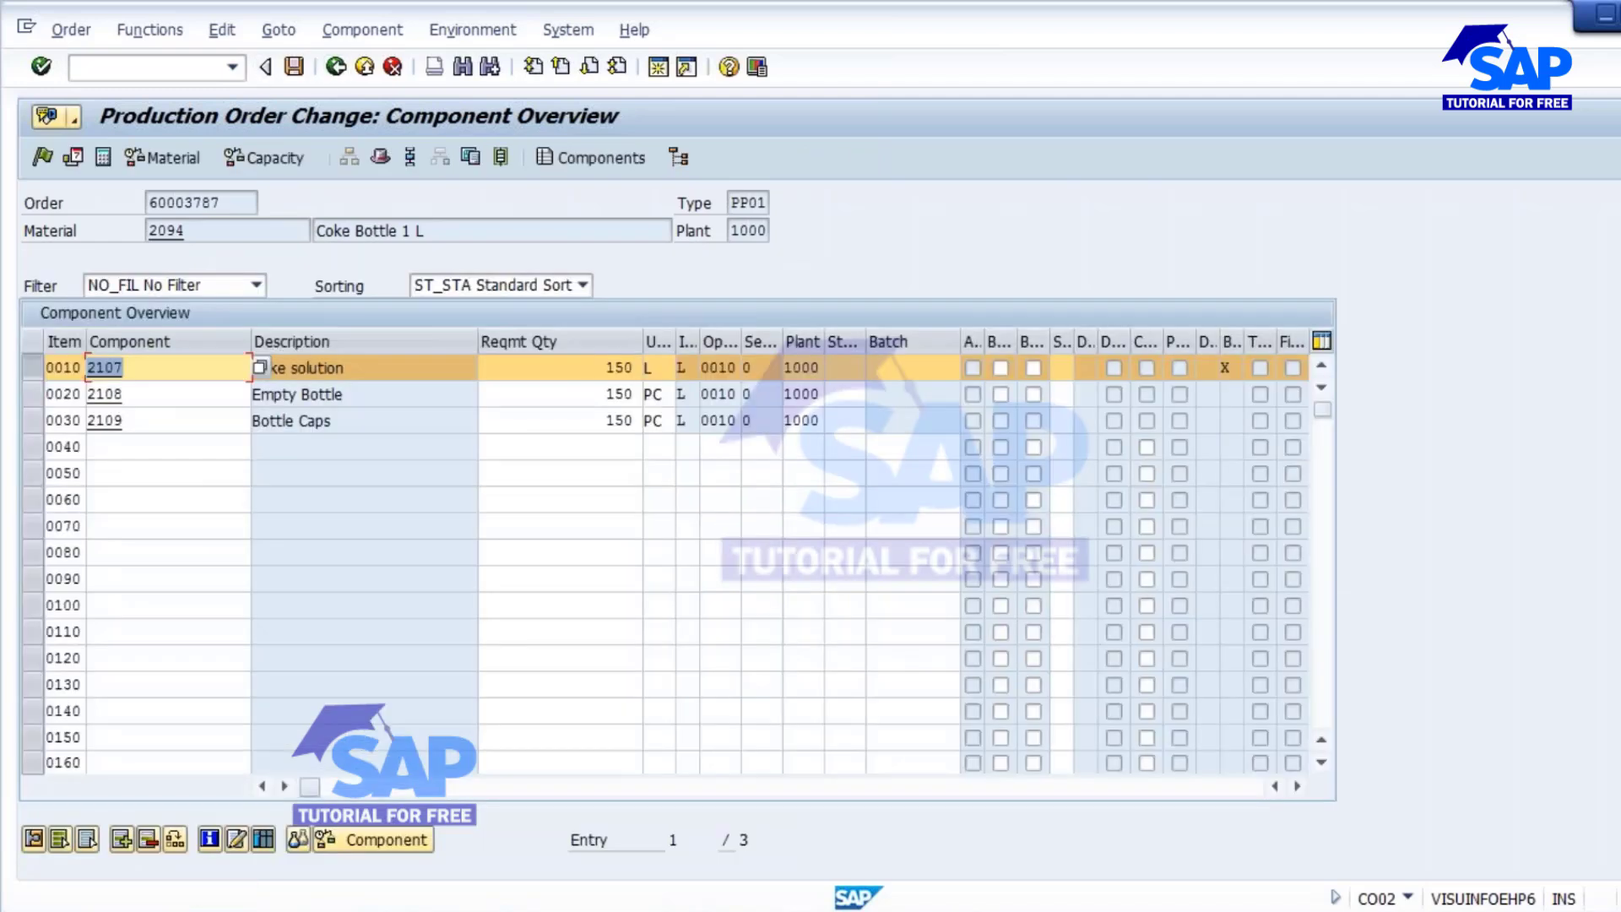
left_click(48, 367)
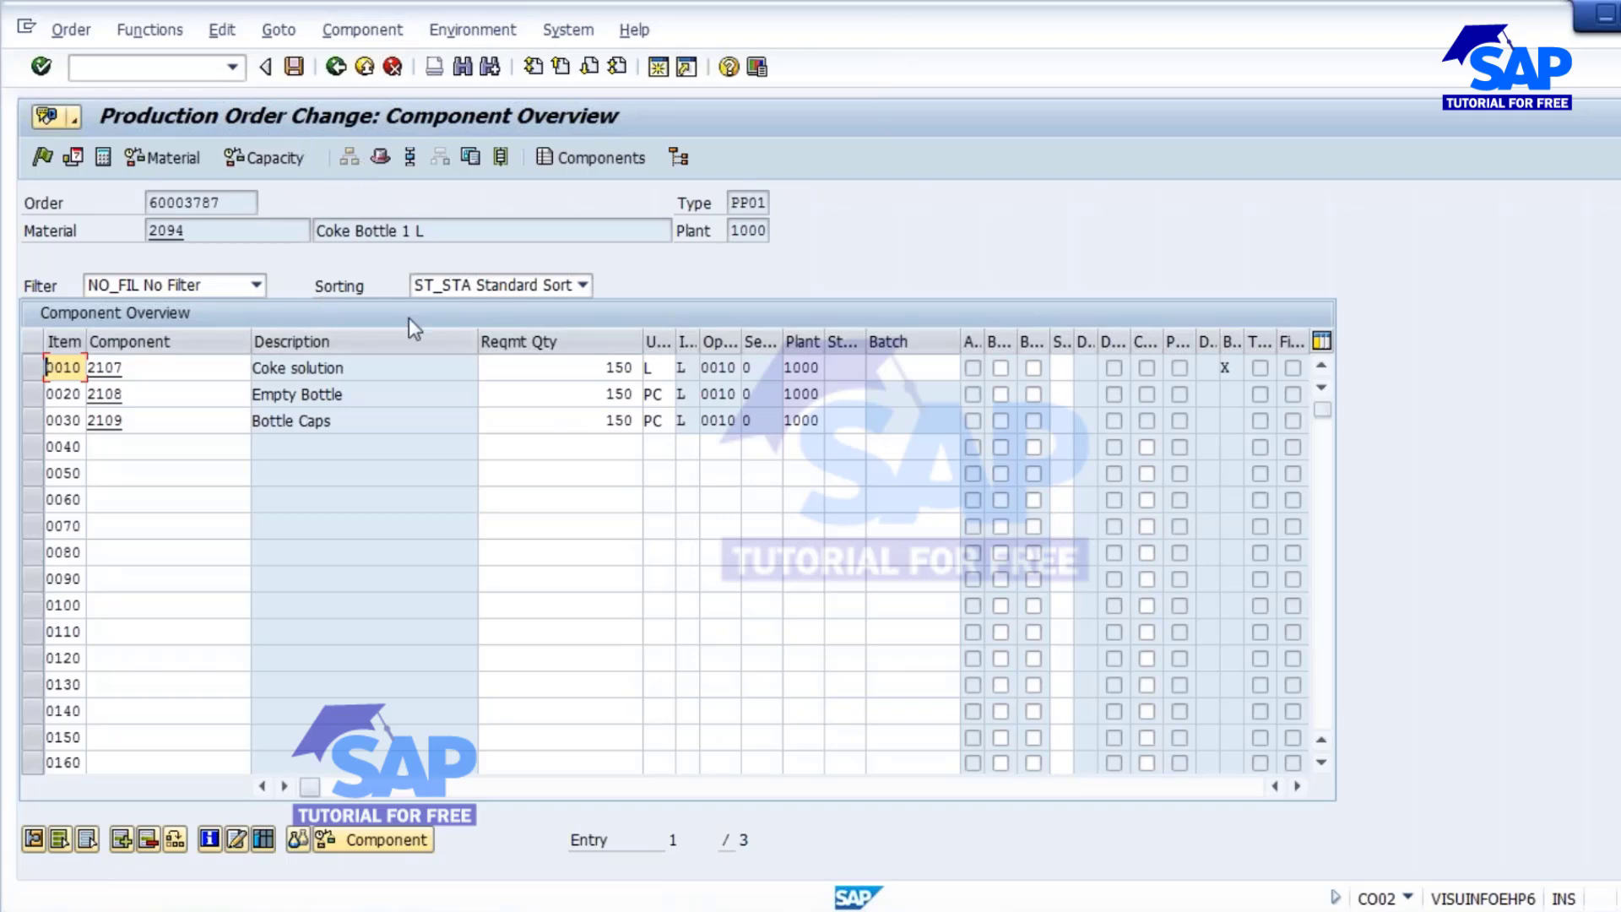
left_click(336, 67)
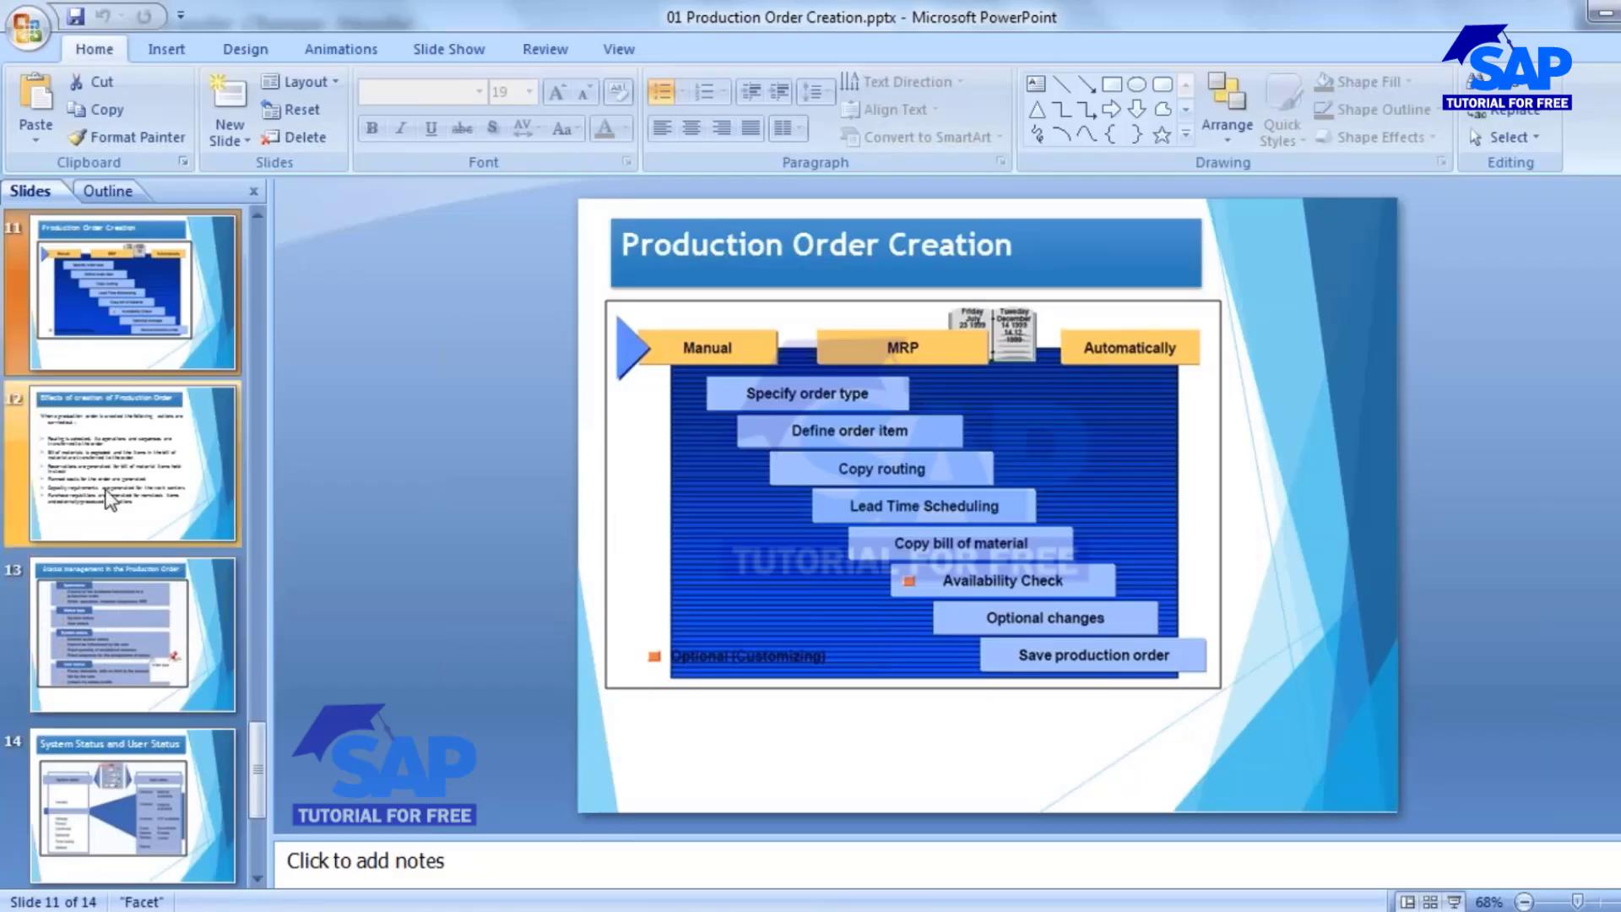
Step: Show the PowerPoint slide "Effects of creation of Production Order" and highlight the statement on routing operations being transferred to the order
left_click(99, 433)
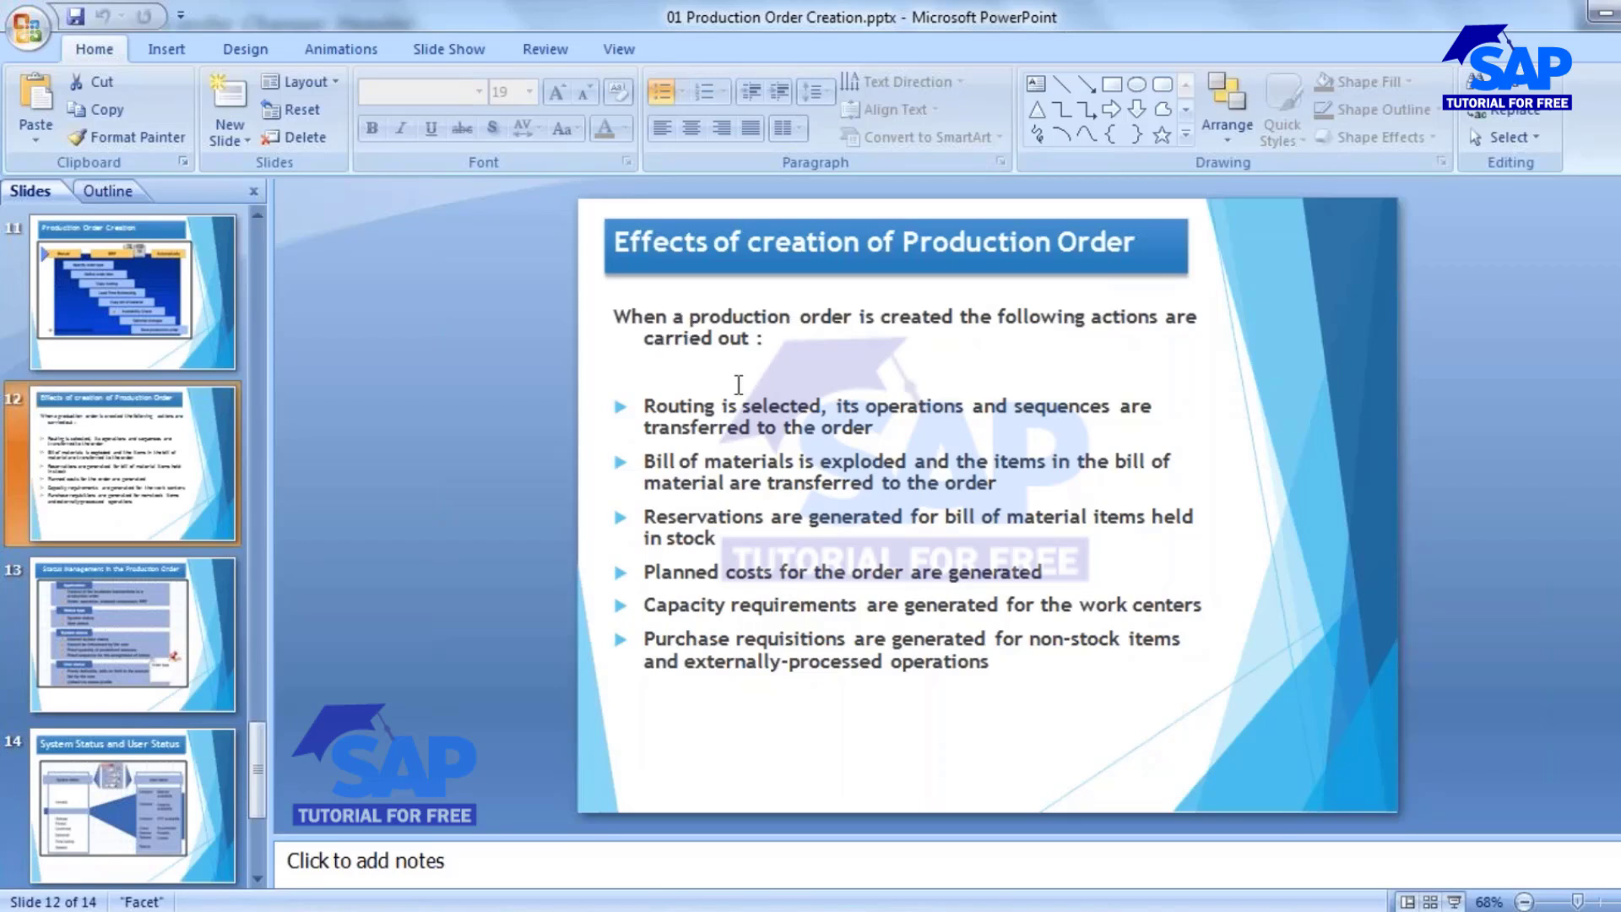
mouse_move(619, 321)
left_mouse_down()
mouse_move(1157, 319)
mouse_move(642, 339)
mouse_move(765, 339)
left_mouse_up()
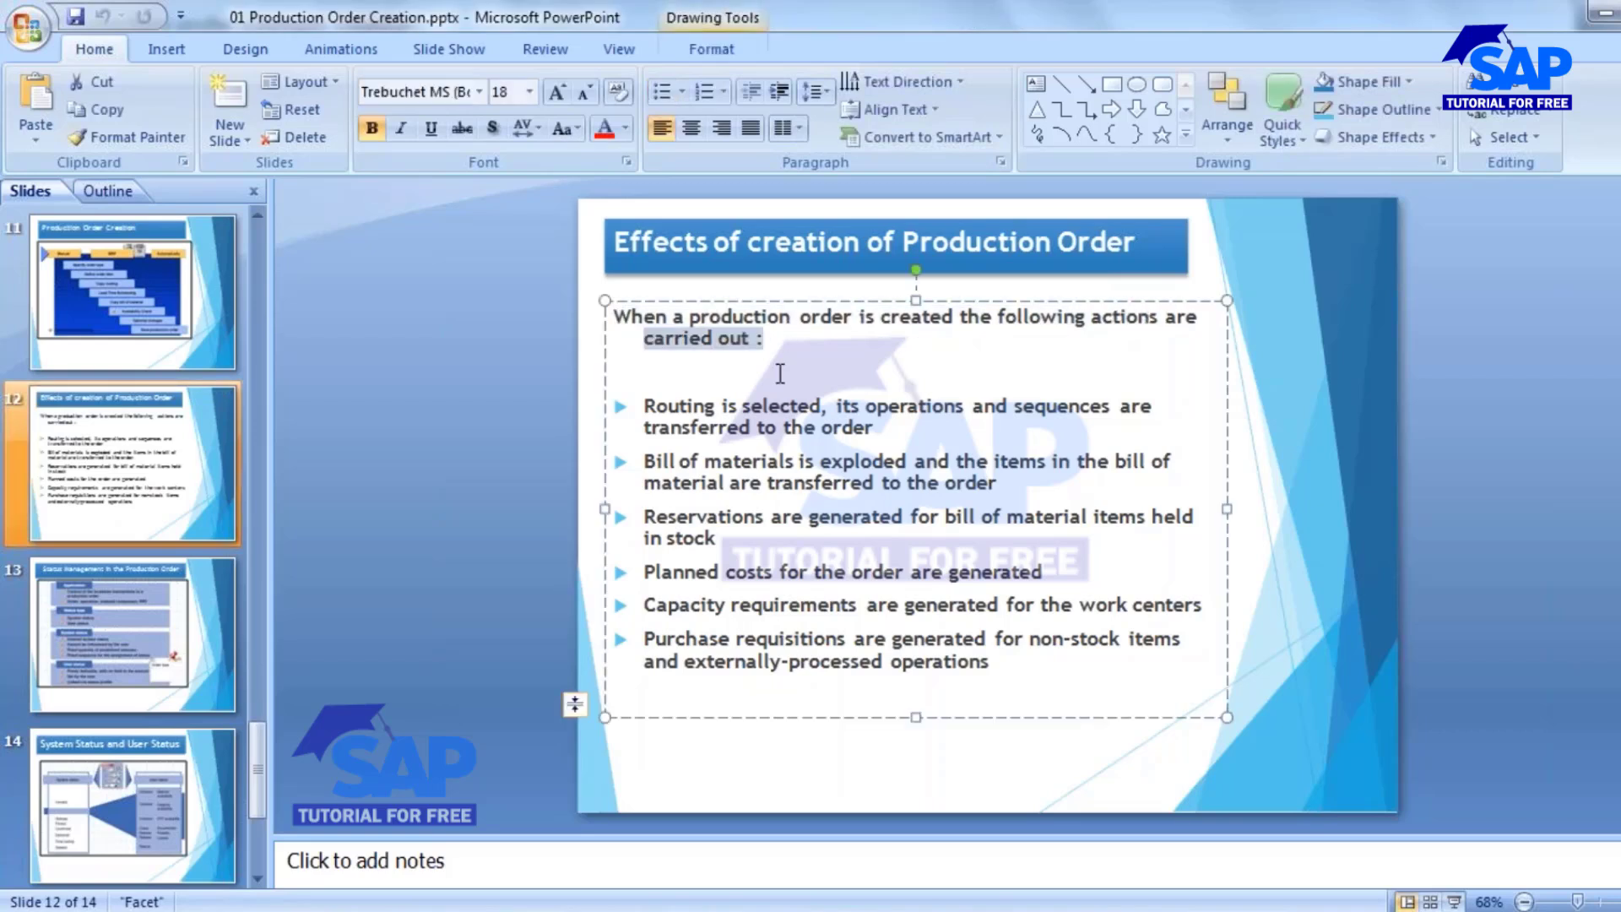
left_click(650, 408)
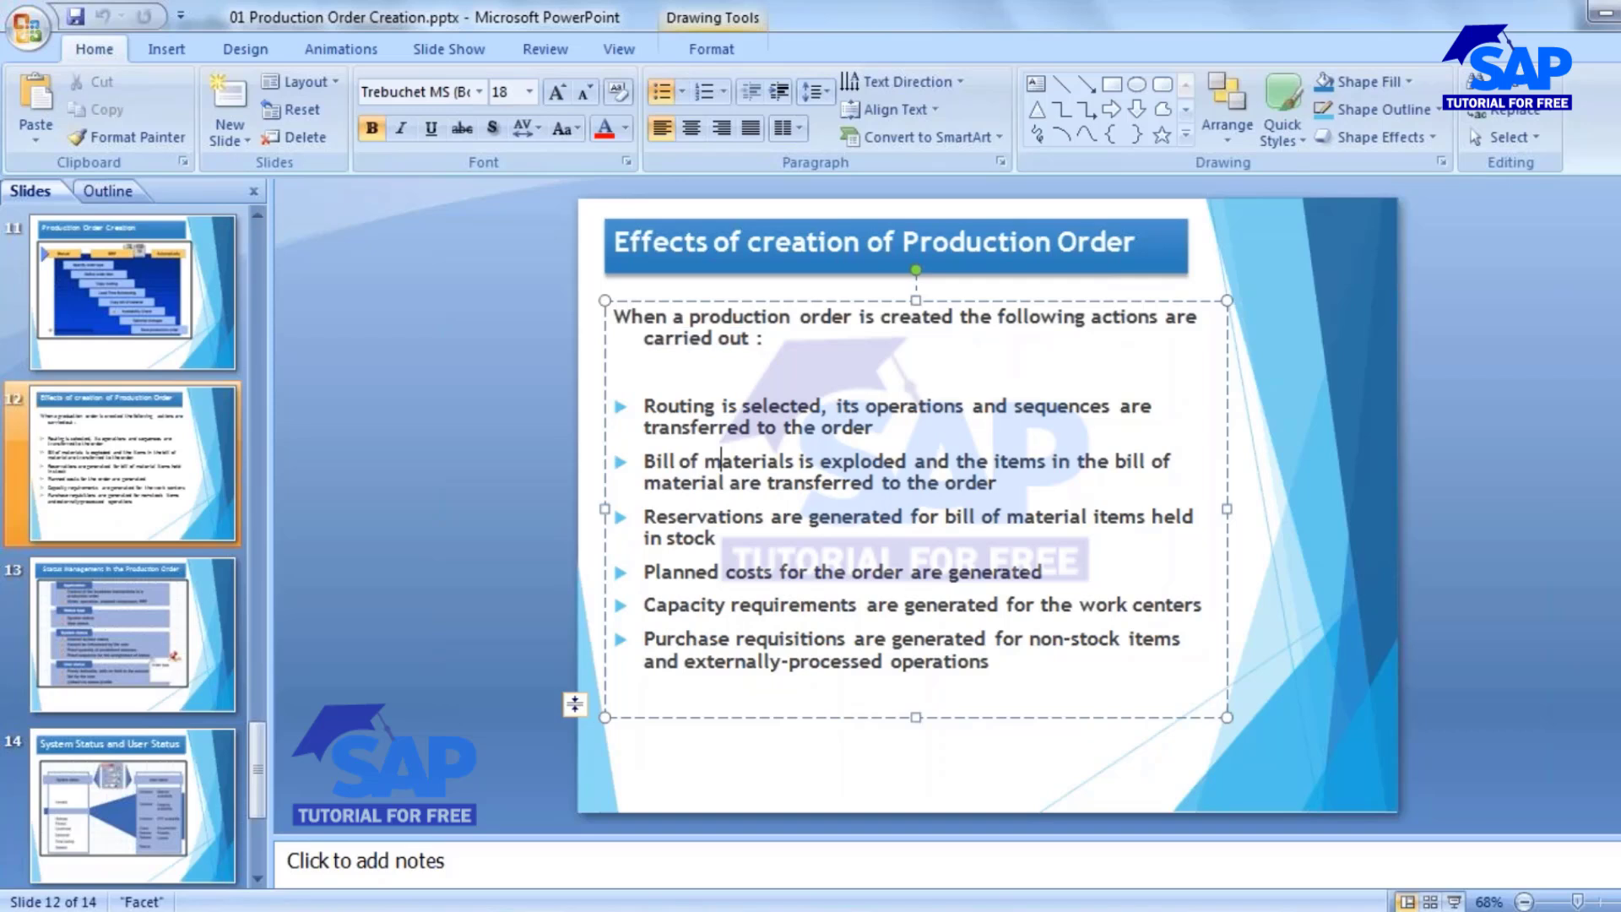
left_click_drag(644, 406, 939, 408)
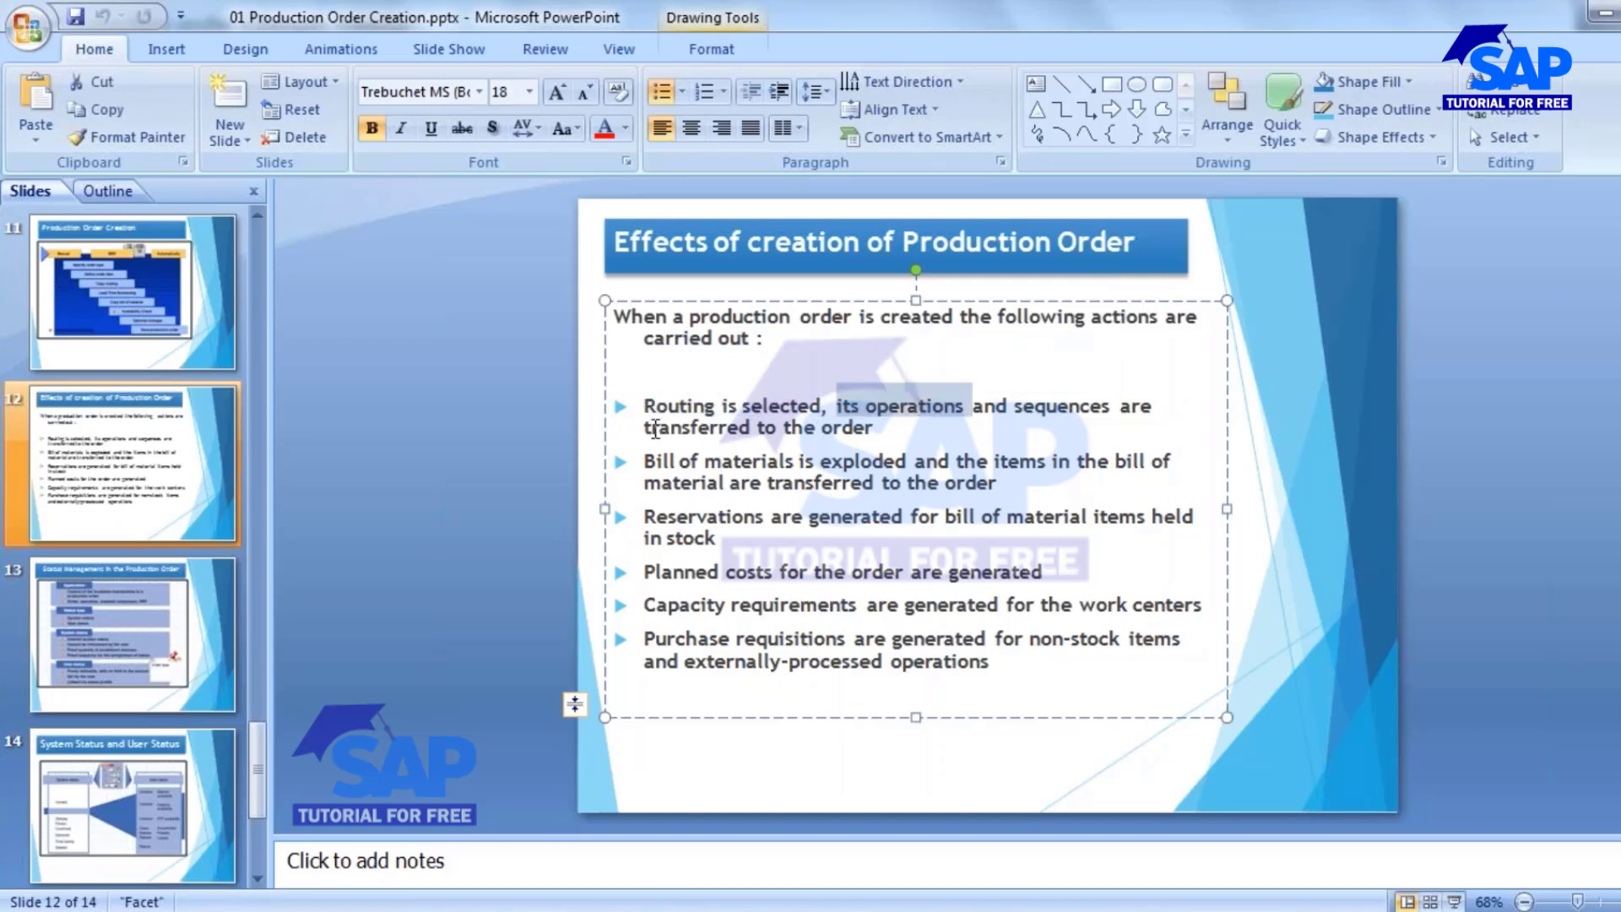
left_click_drag(646, 427, 872, 427)
Step: Switch to SAP, display the order's operation overview and point out the washing, filling and packing operations
key("alt+Tab")
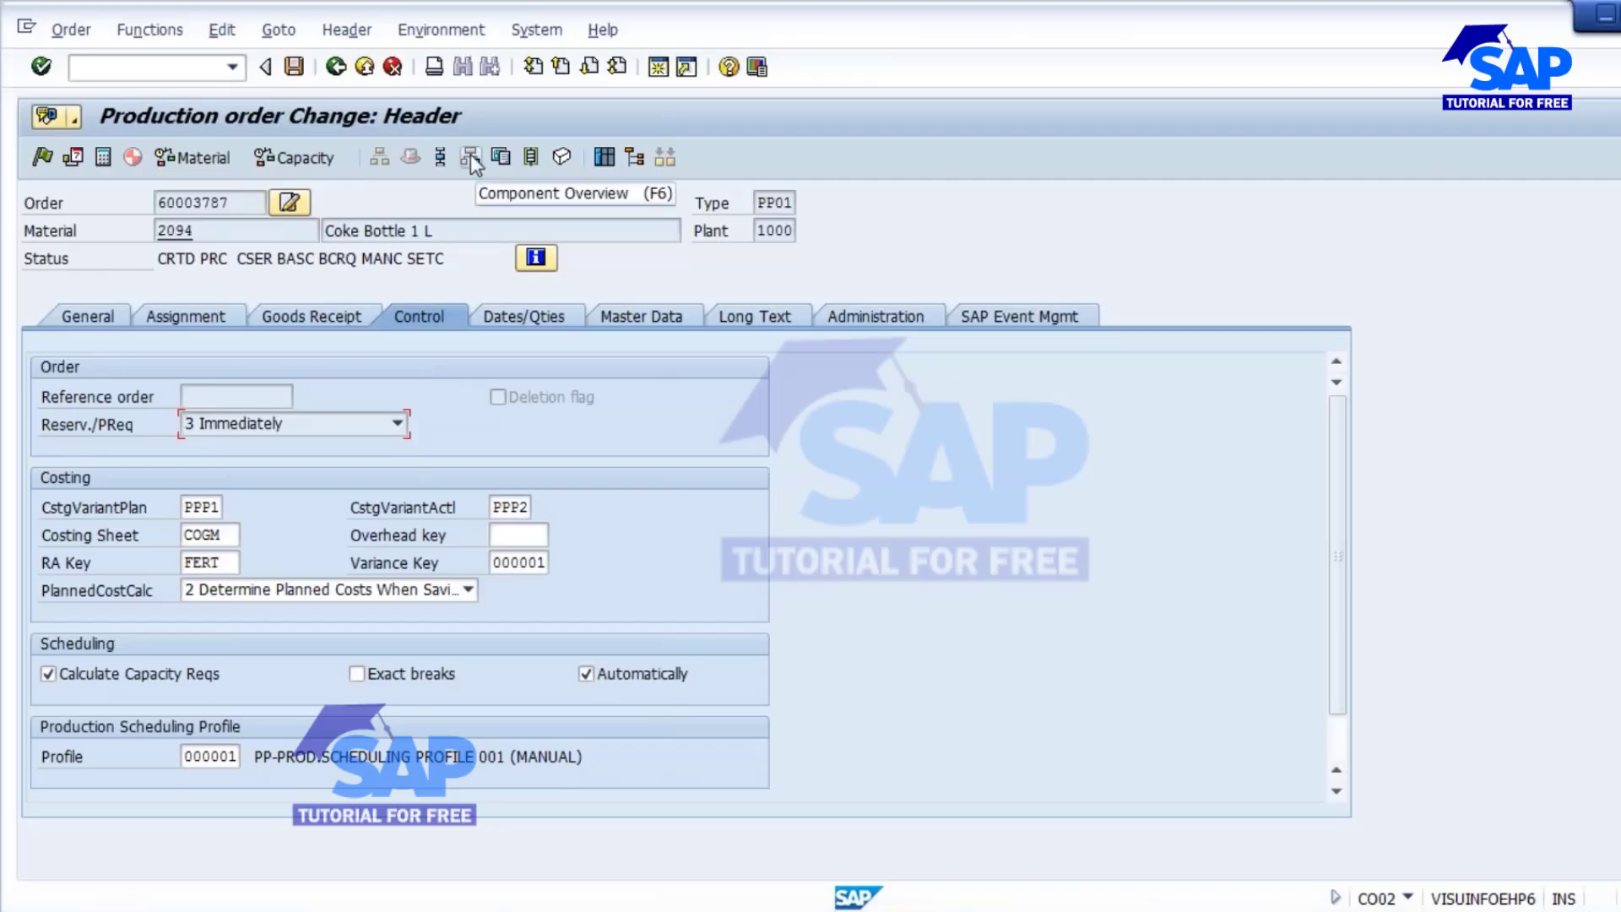
left_click(441, 157)
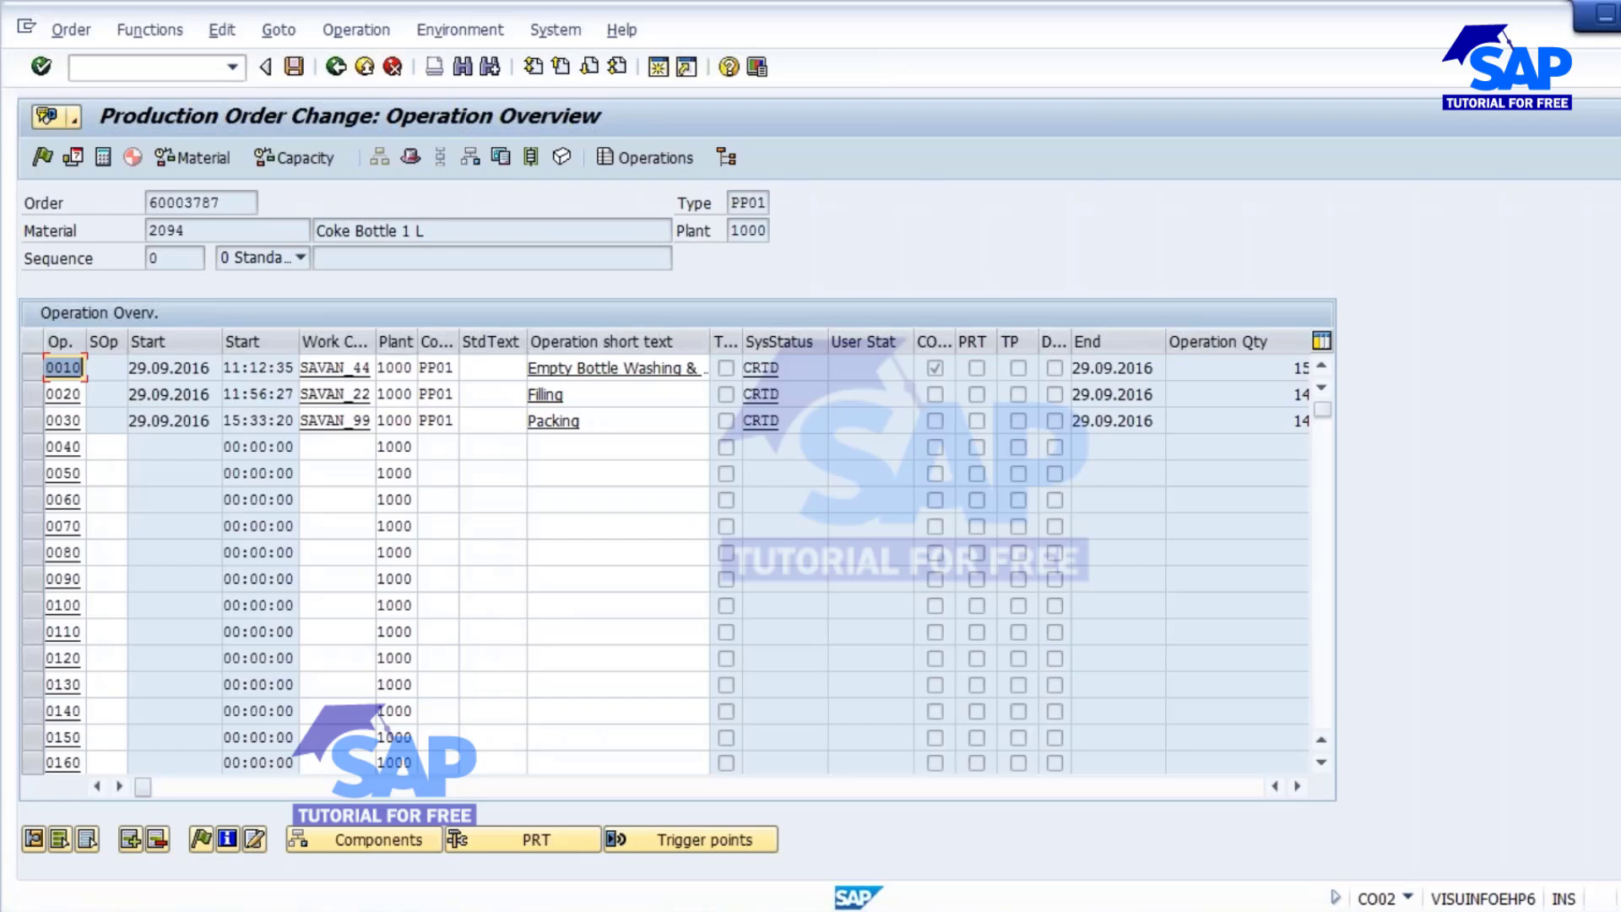
left_click(602, 368)
left_click(558, 390)
left_click(567, 422)
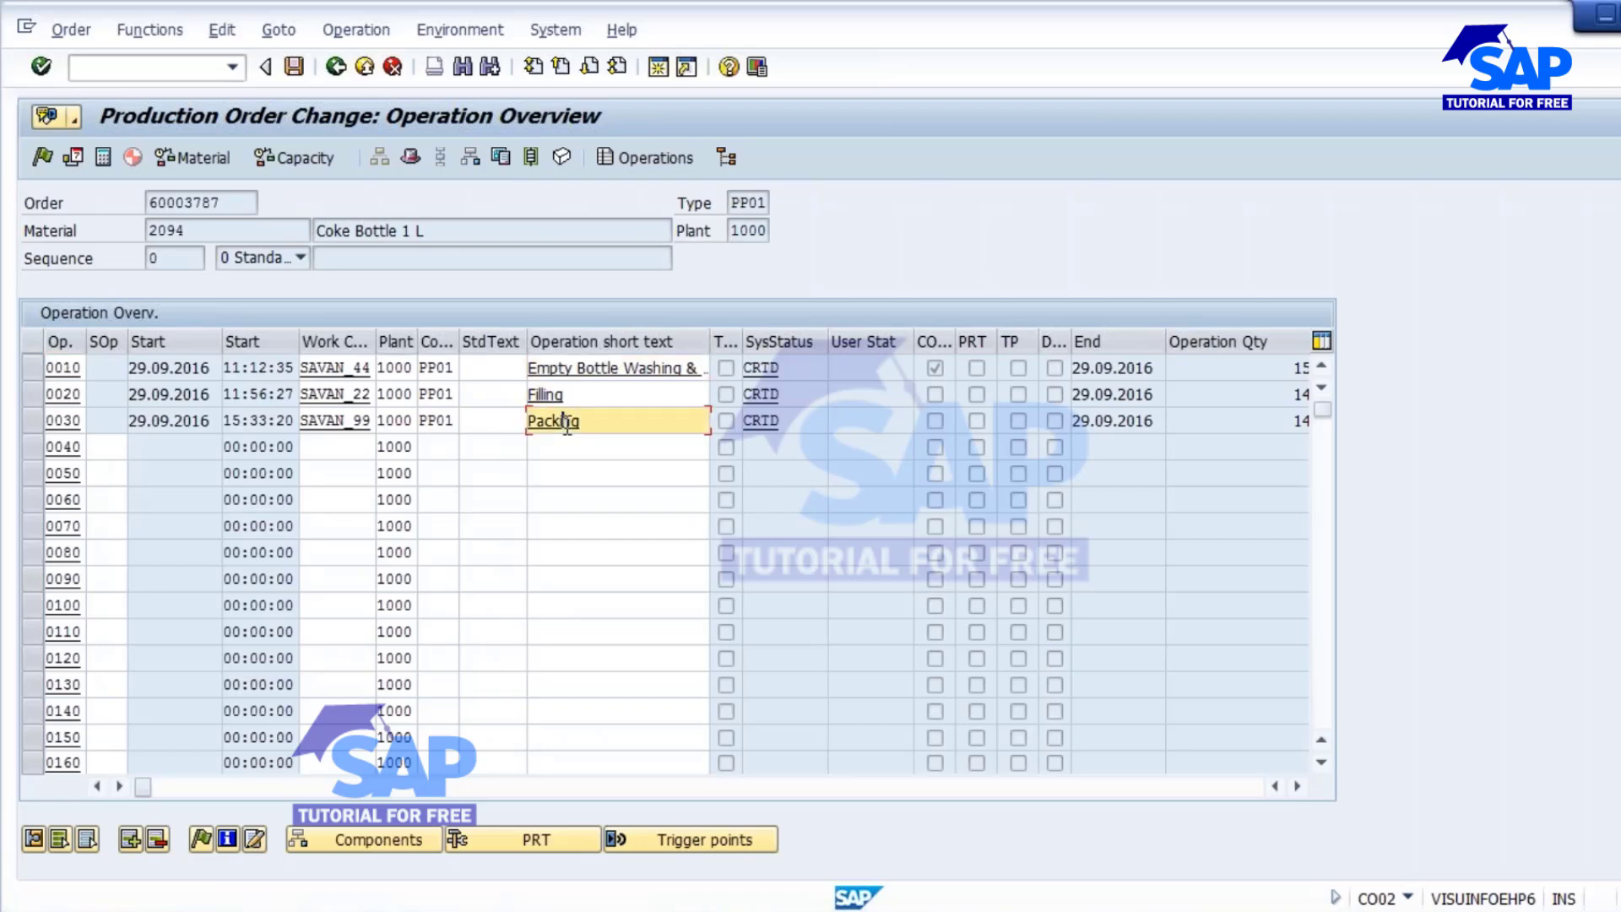
left_click(624, 367)
left_click(566, 395)
left_click(592, 426)
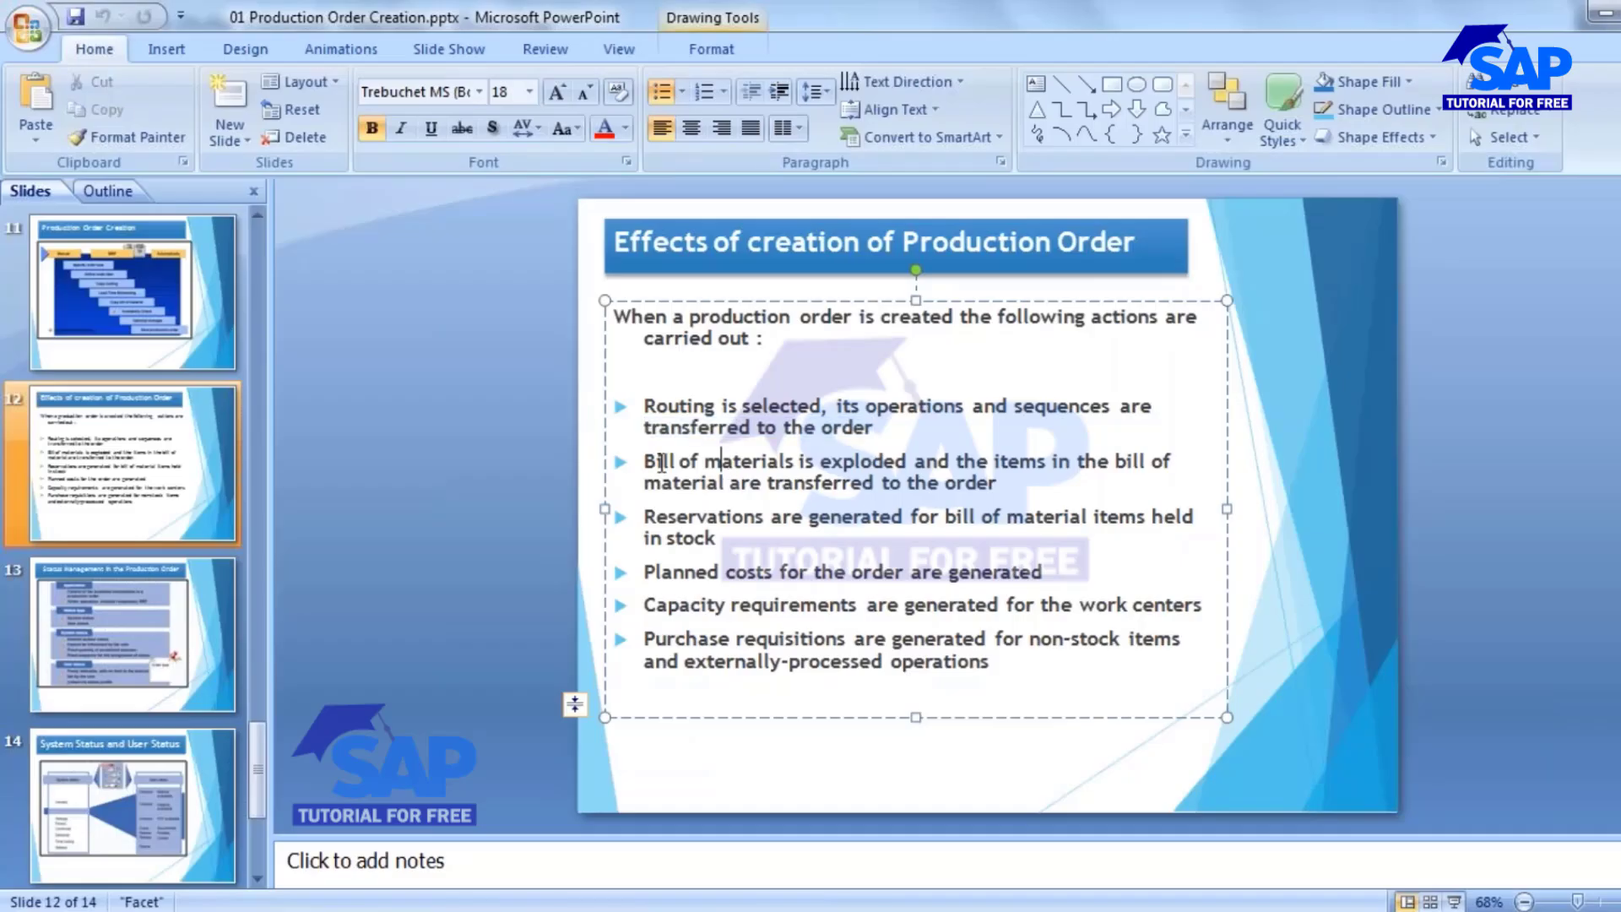
Step: Return to the PowerPoint slide and highlight the statement on the bill of materials being exploded and transferred to the order
left_click(652, 458)
left_click_drag(651, 454, 848, 462)
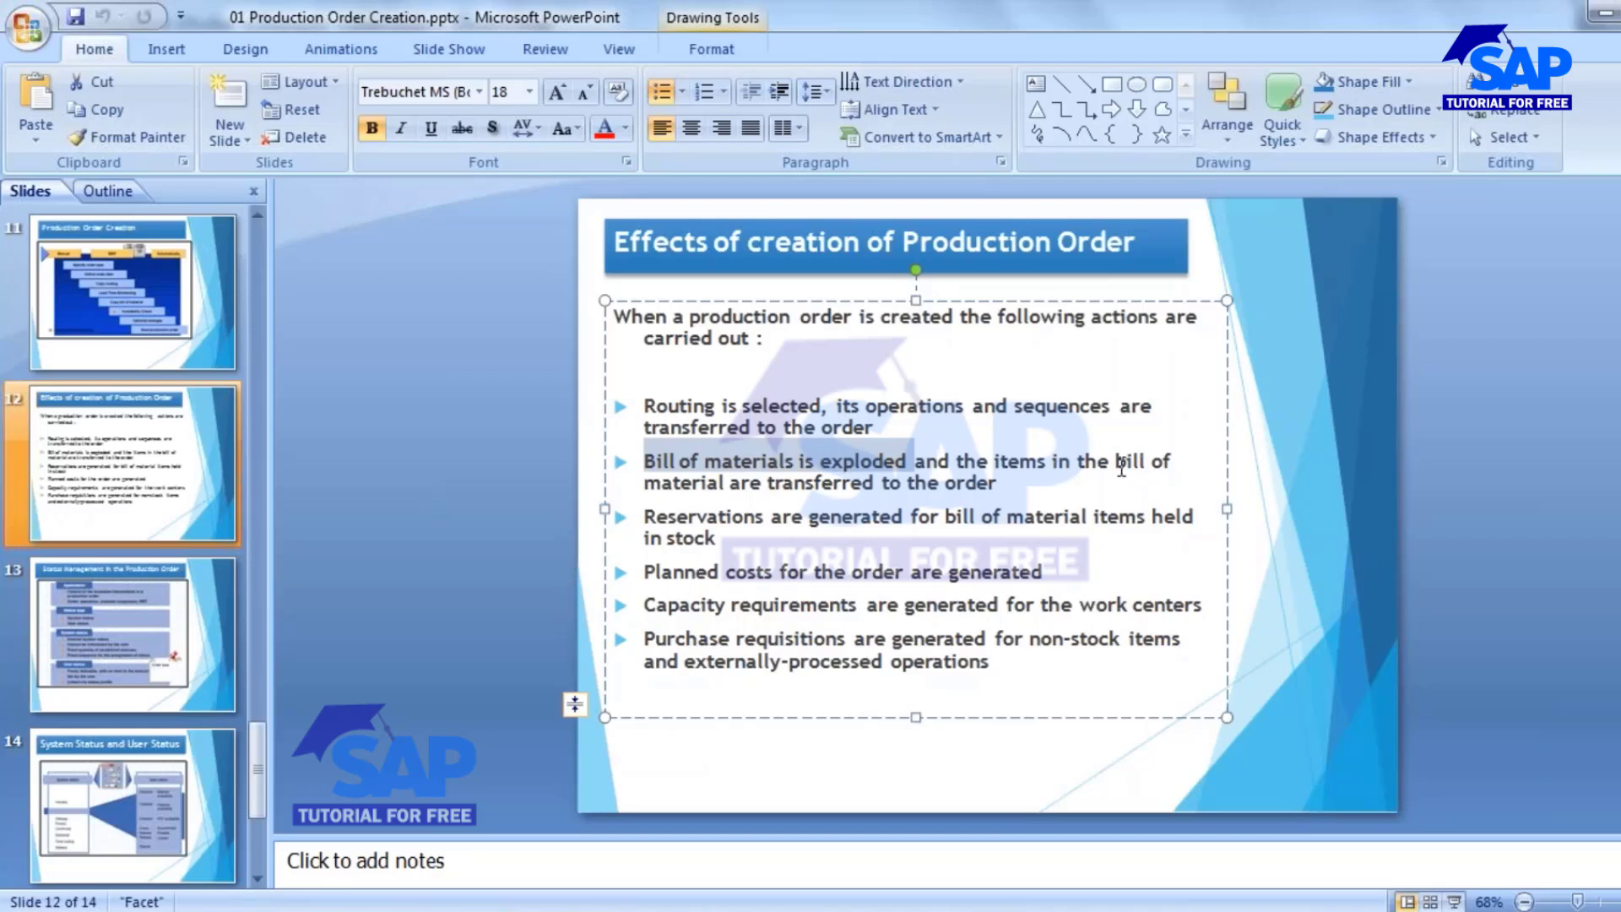
left_click(945, 482)
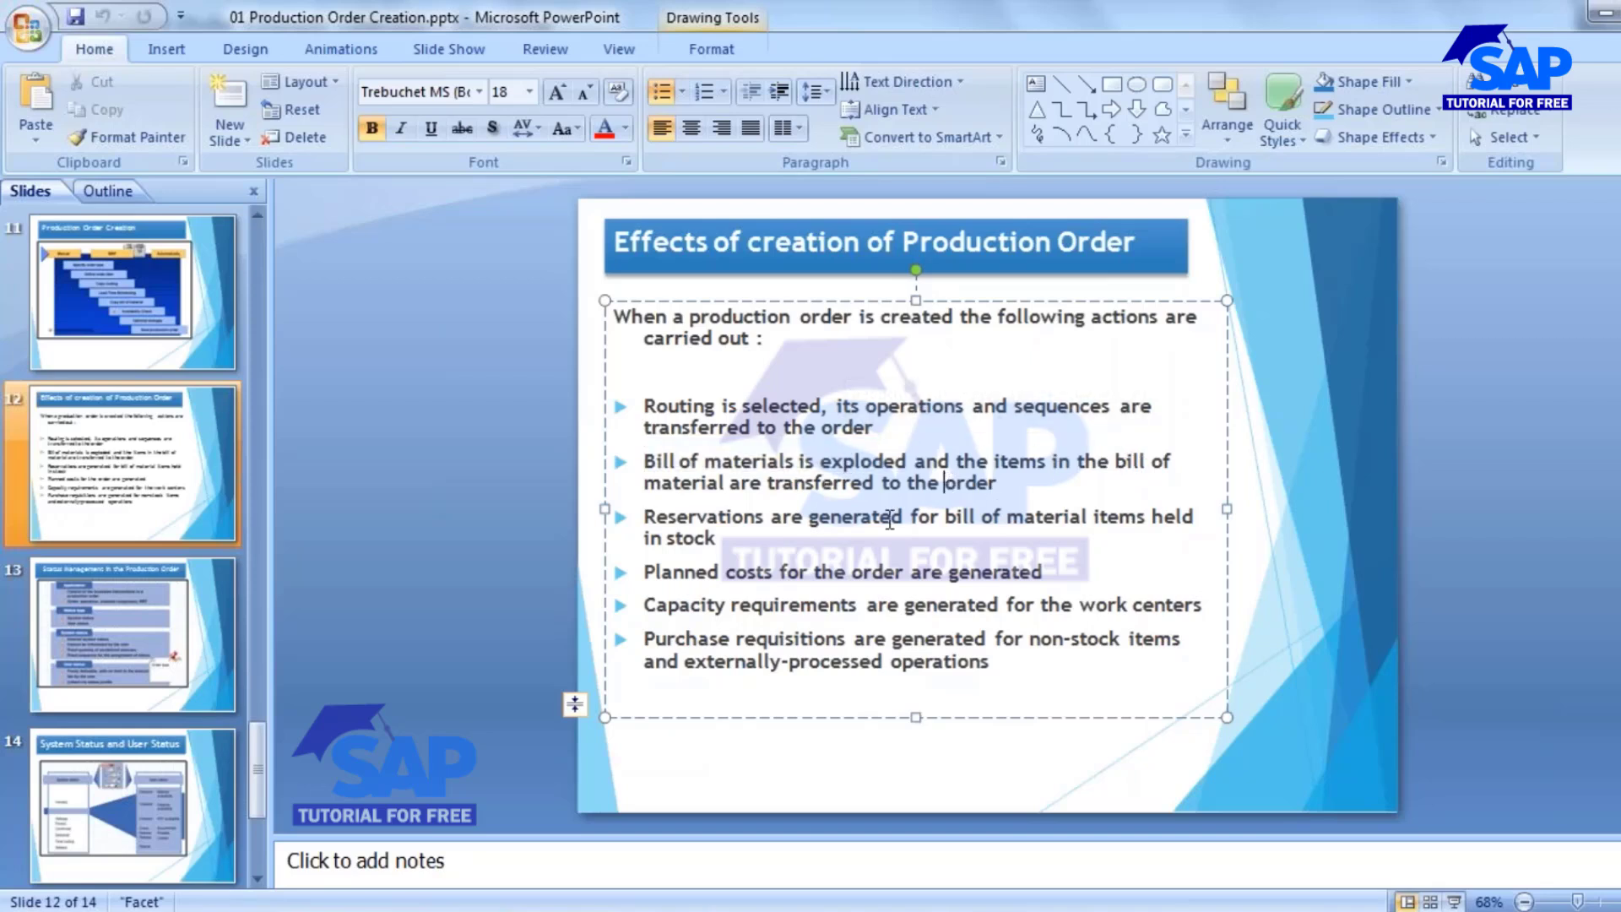
left_click(773, 459)
left_click_drag(768, 484, 979, 485)
Step: Switch to SAP, display the component overview, and point out the requirement quantities and descriptions of all three components
key("alt+Tab")
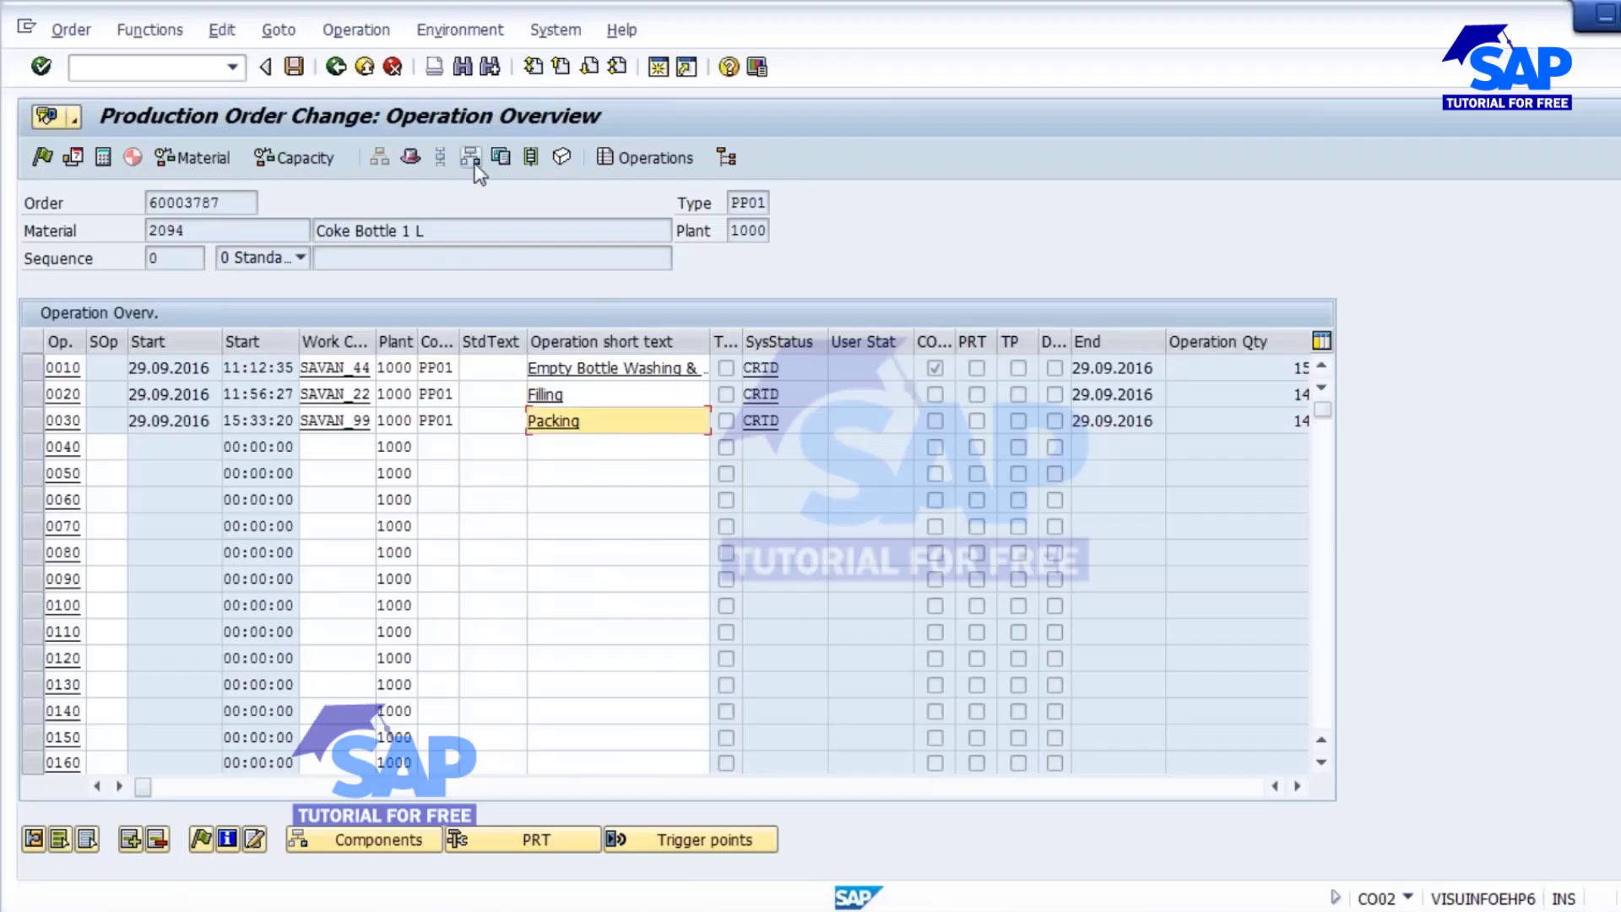
left_click(469, 158)
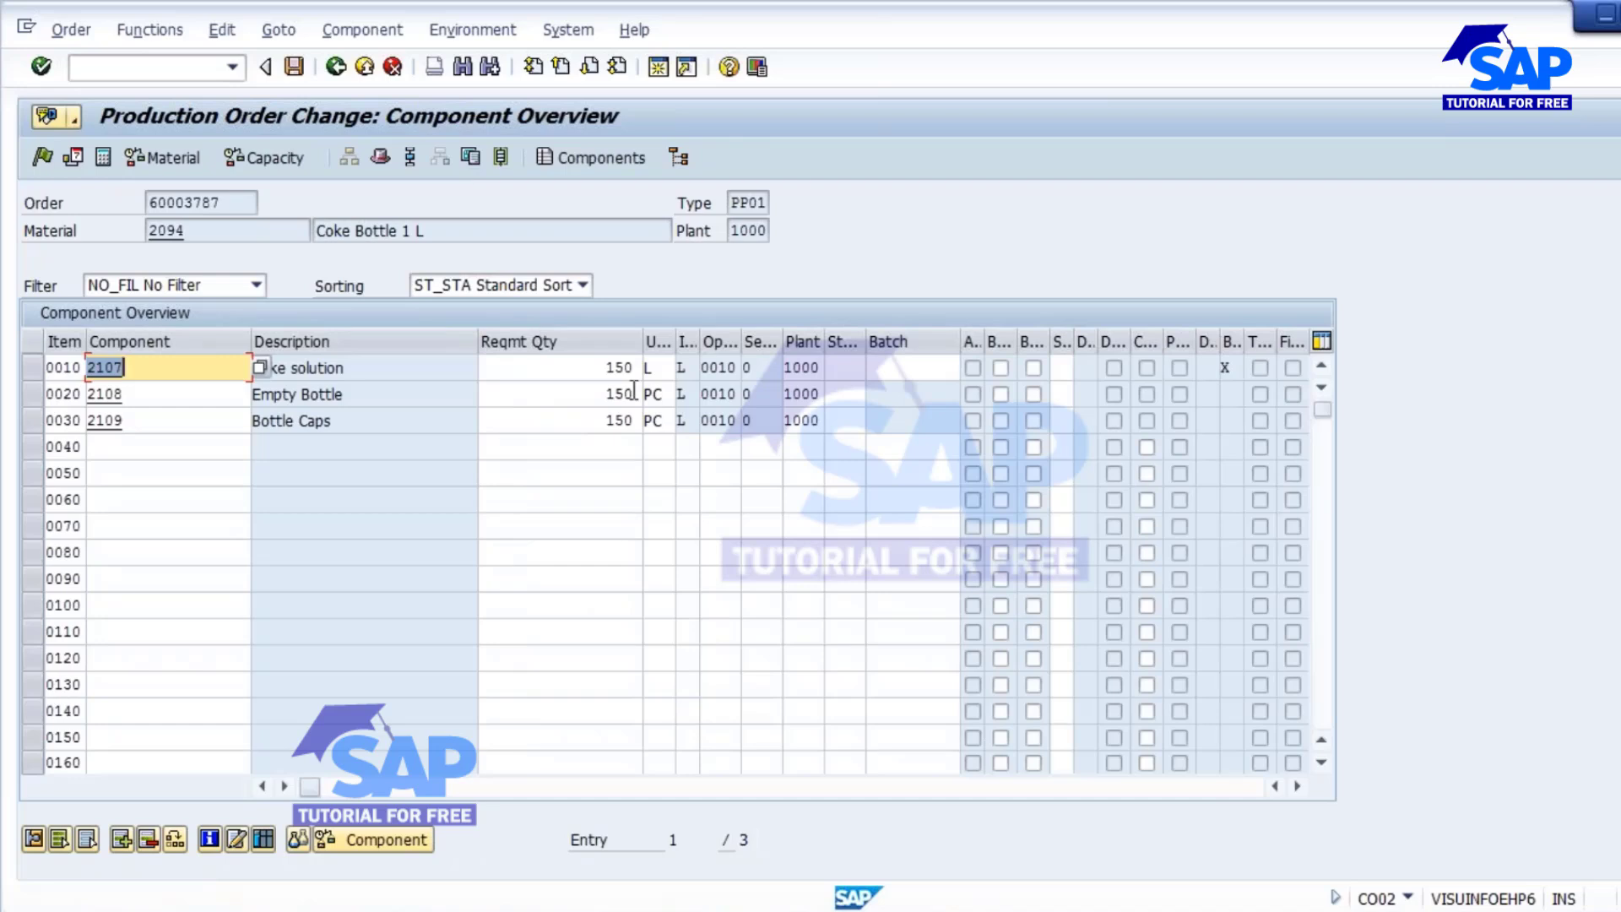
left_click(596, 374)
left_click(597, 394)
left_click(595, 420)
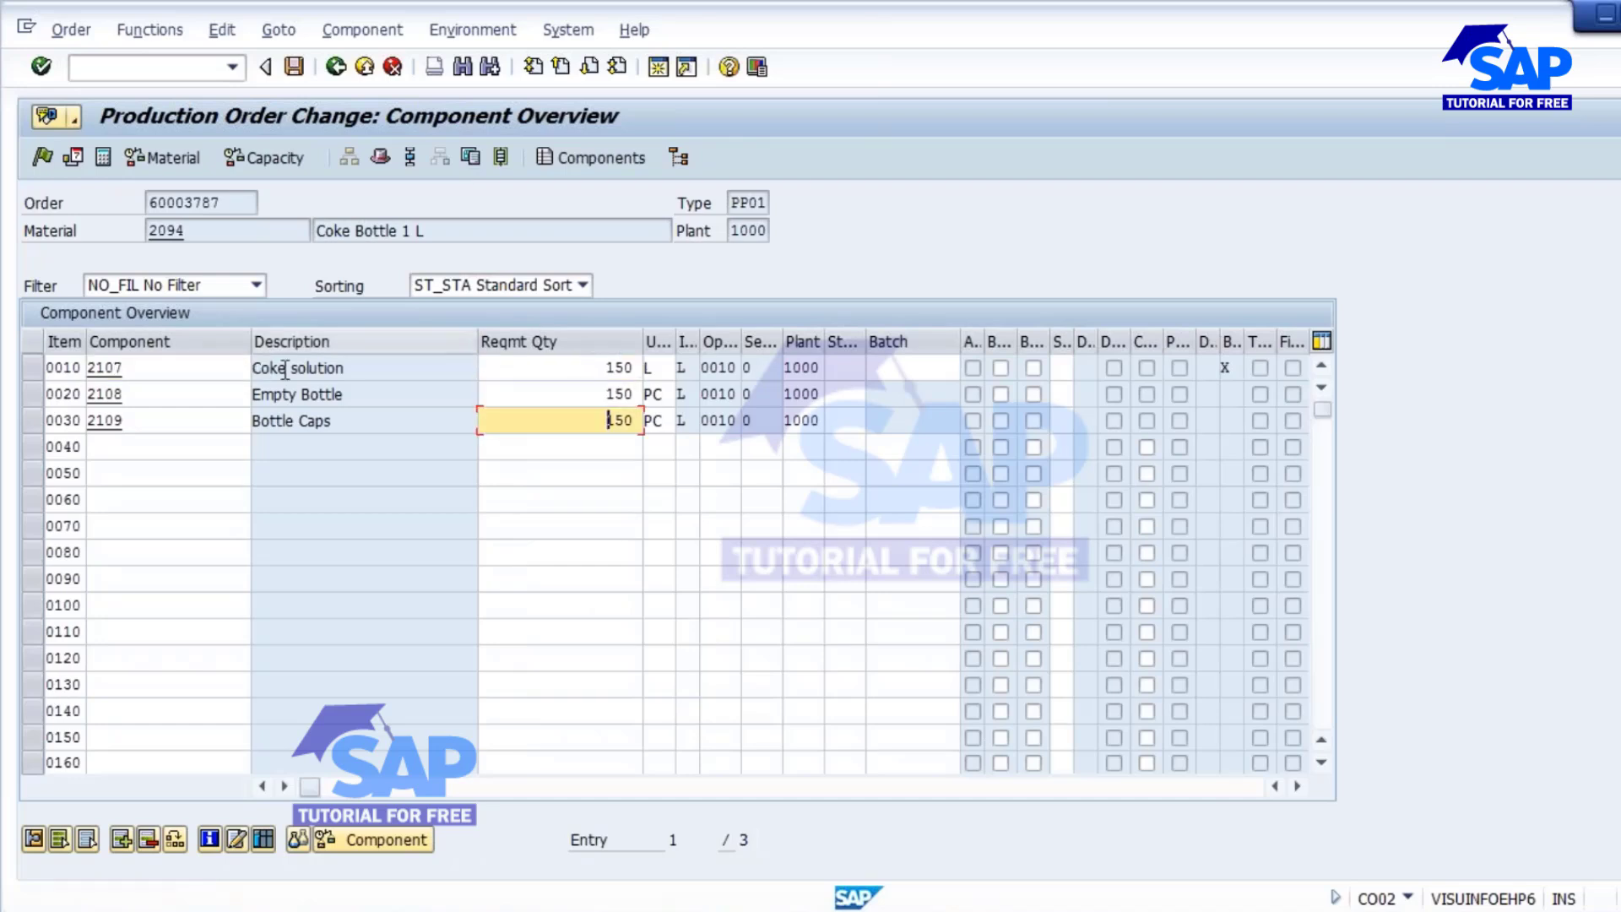
left_click_drag(37, 366, 37, 419)
left_click_drag(368, 369, 153, 371)
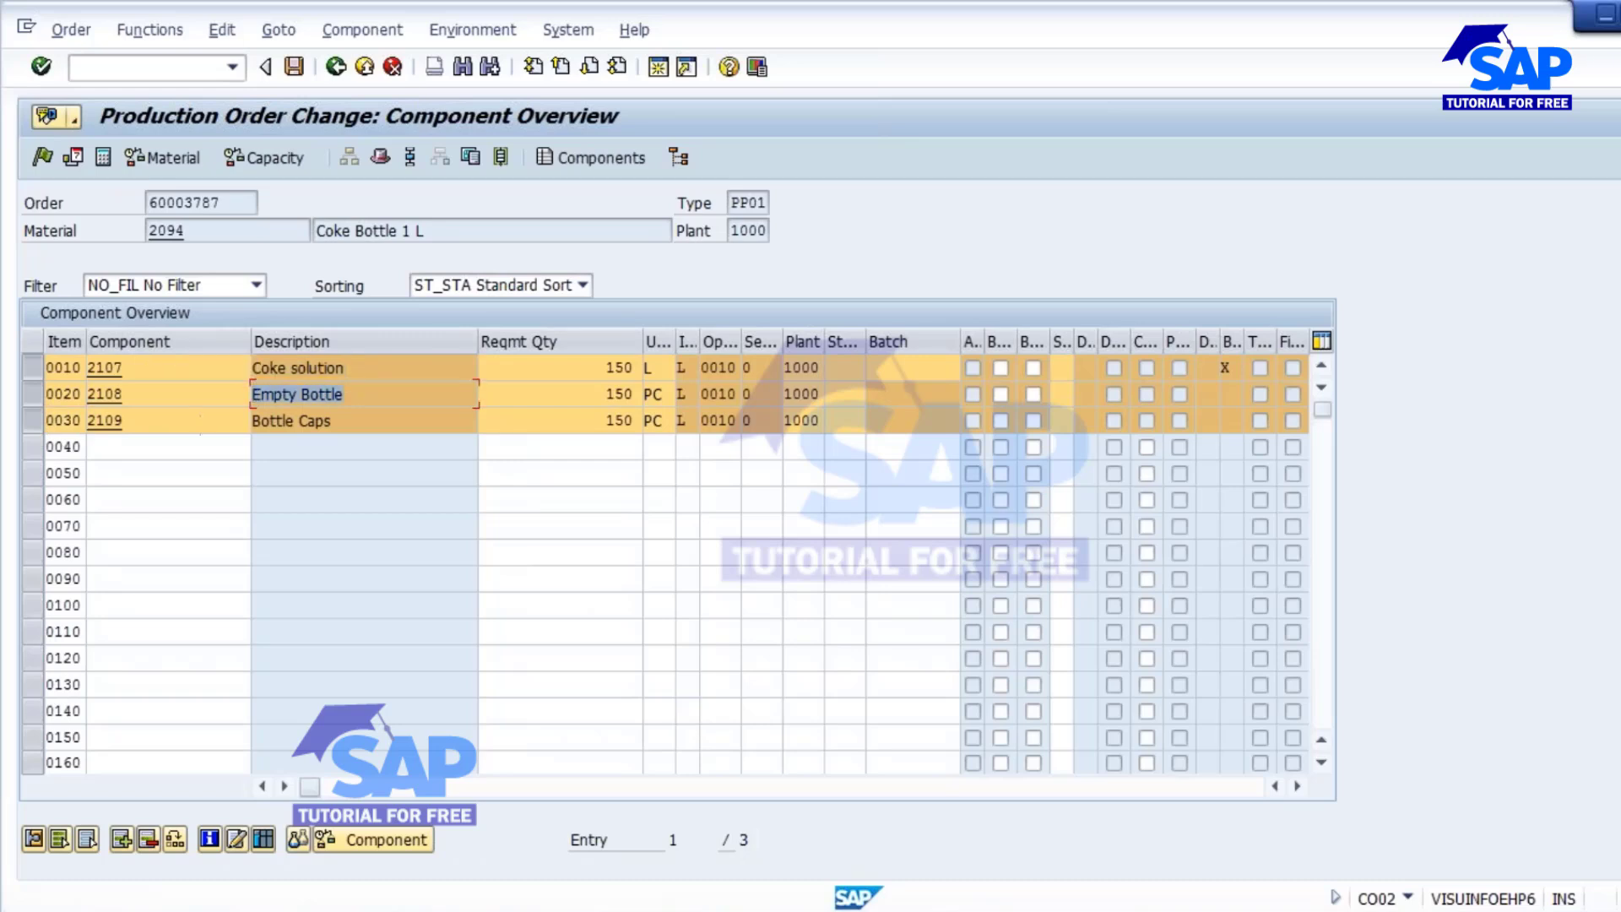
left_click_drag(363, 420, 13, 362)
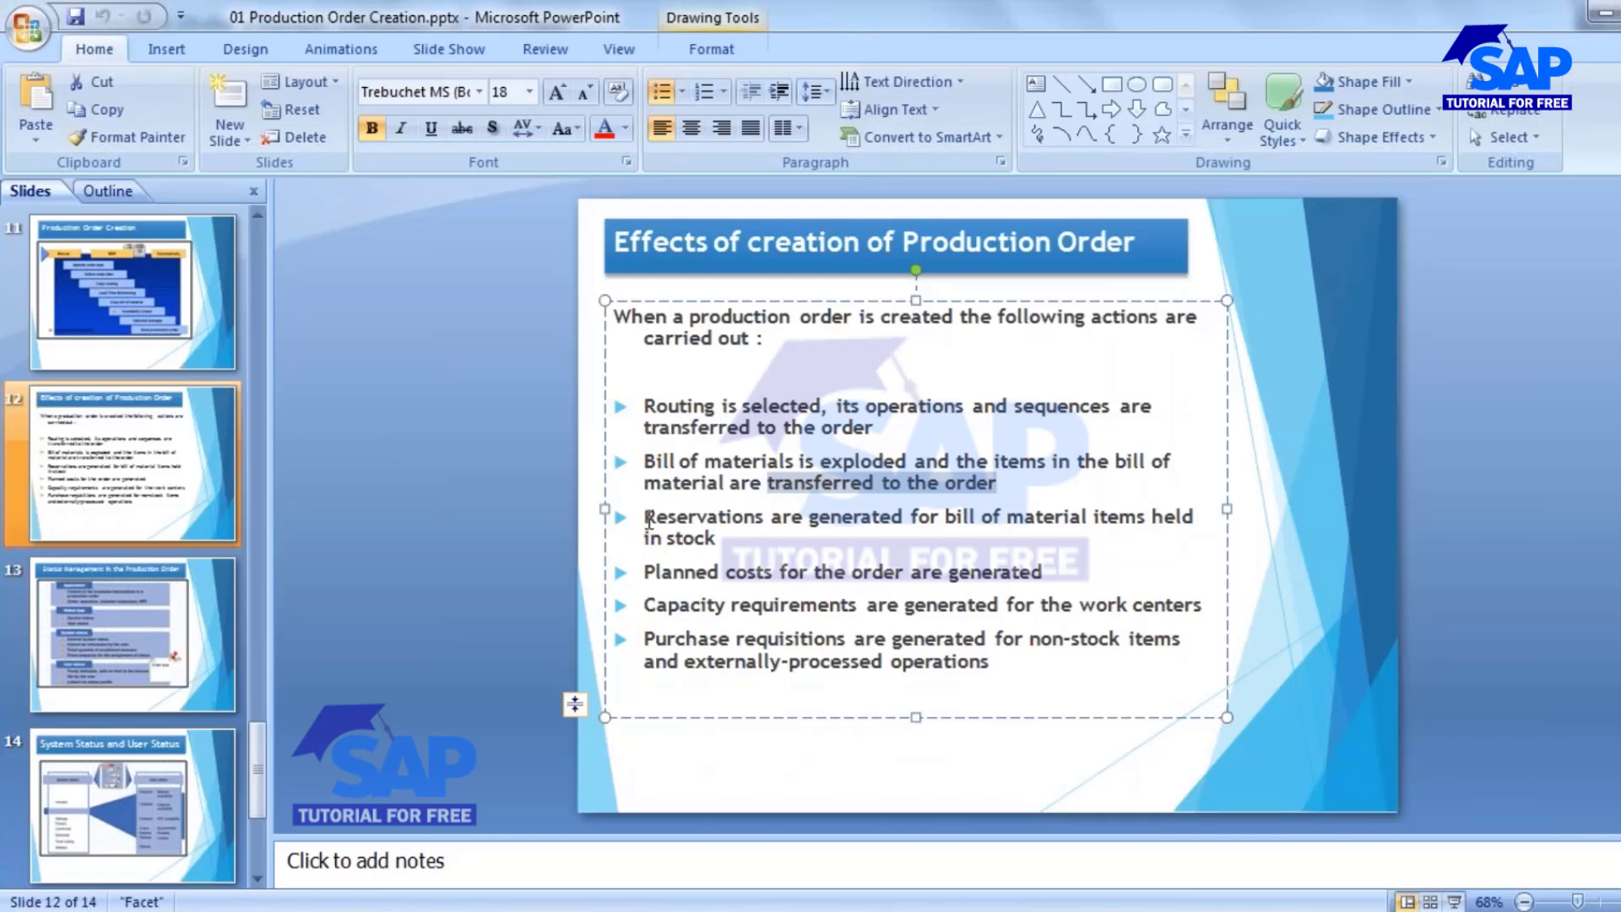
Step: Highlight the slide statement on reservations being generated for bill of material items held in stock
left_click_drag(647, 517, 1173, 528)
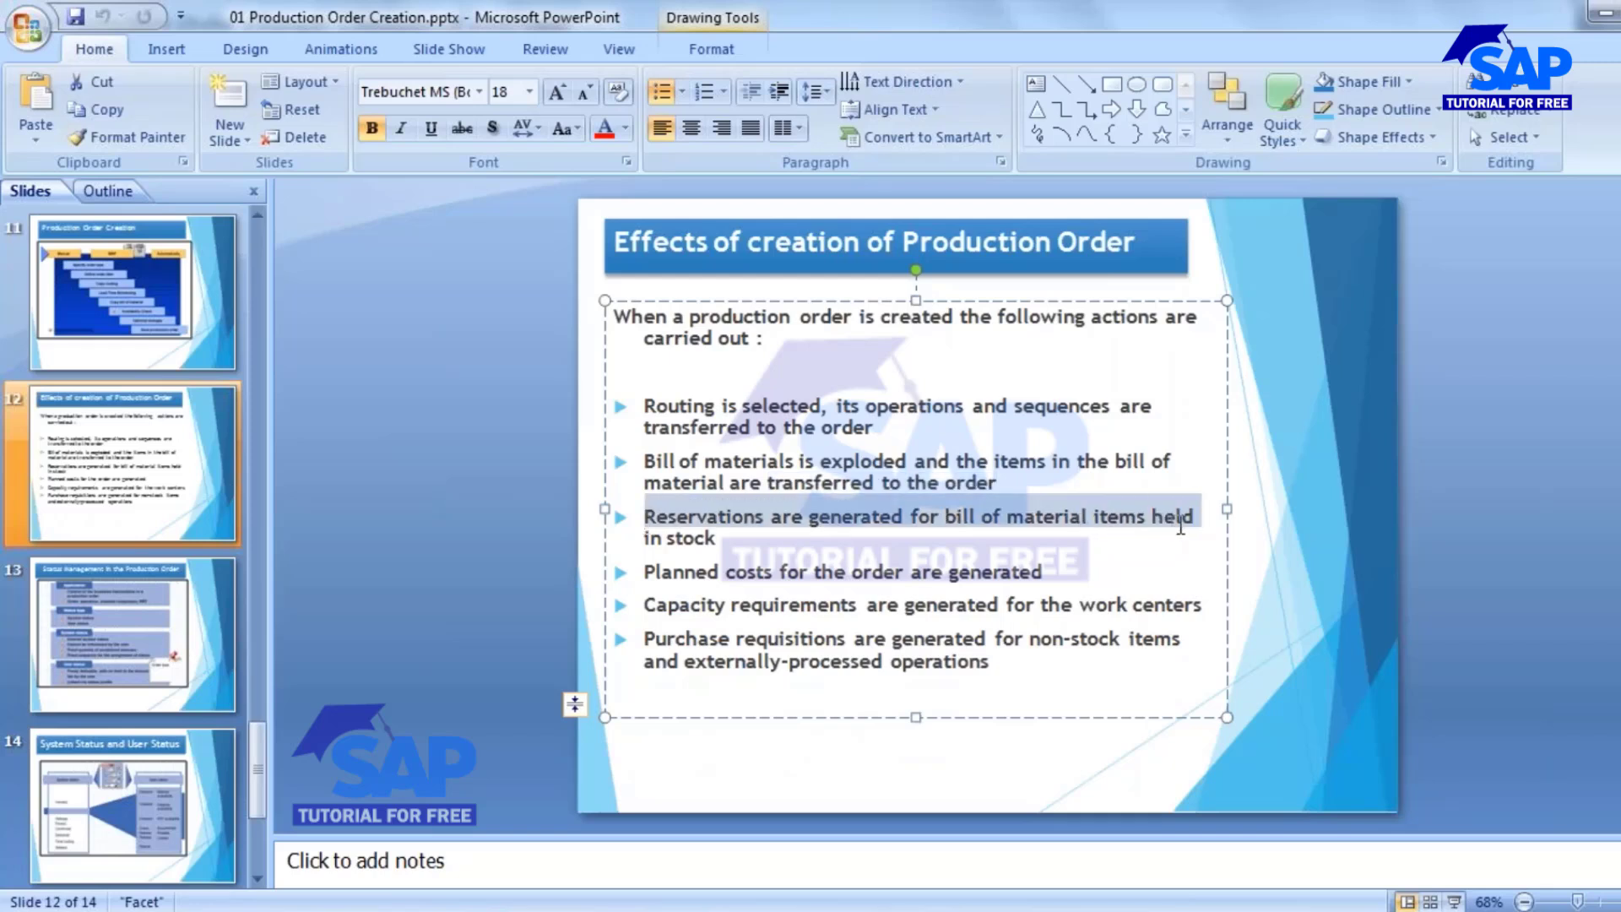
left_click(676, 538)
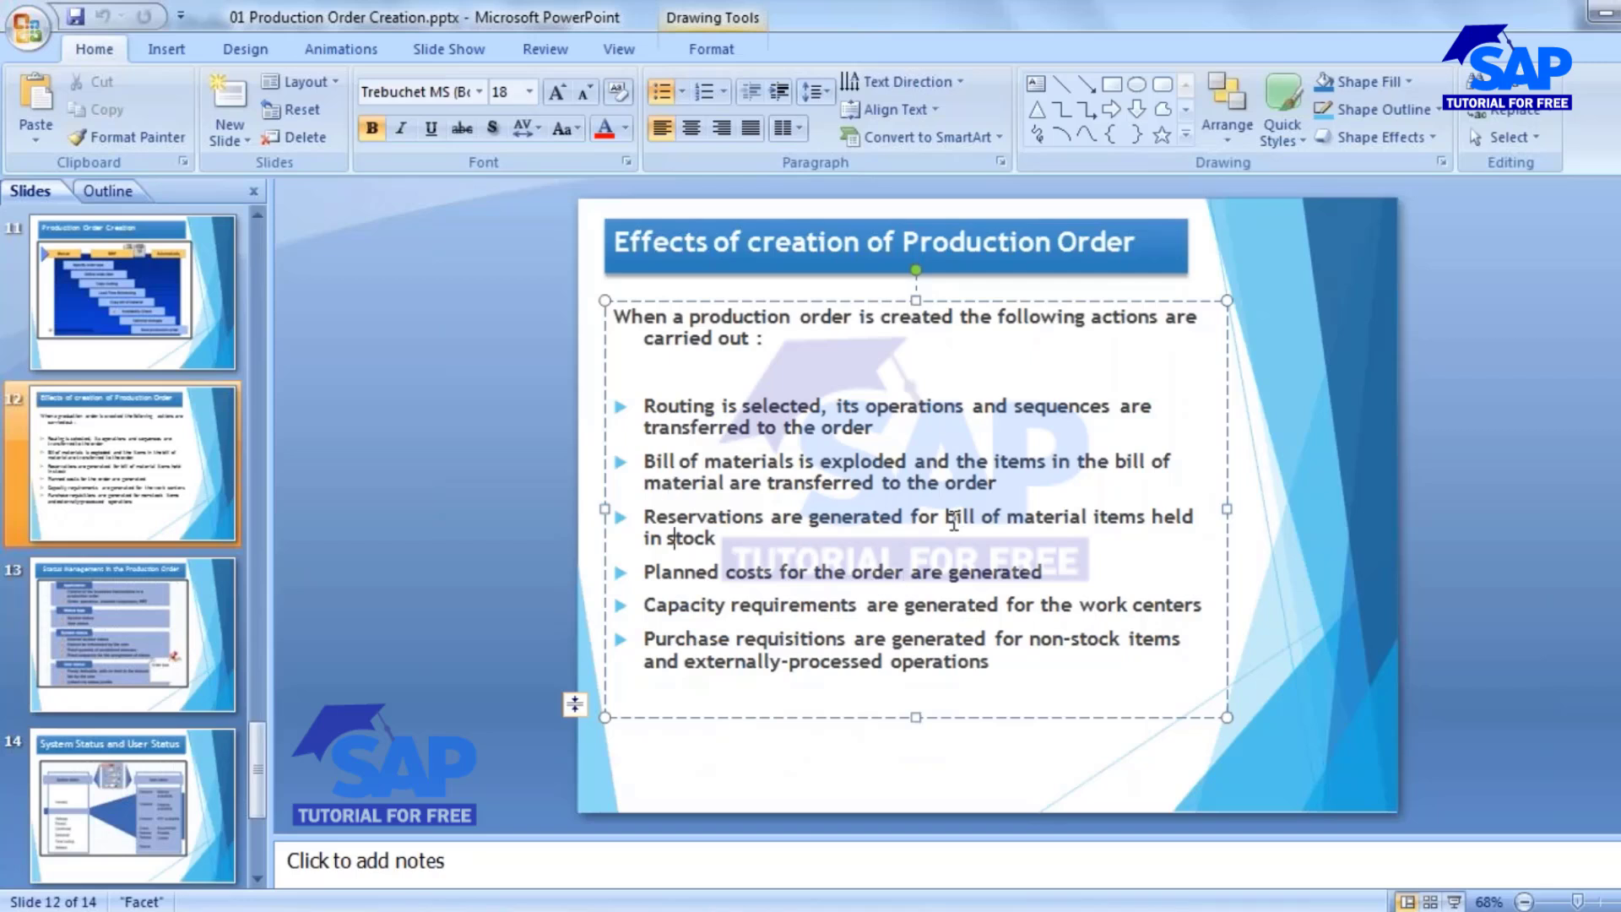
left_click_drag(912, 516, 1089, 518)
left_click(696, 516)
Step: Switch to SAP, return from the component overview to the order header, and point out the reservation number in the assignment data
key("alt+Tab")
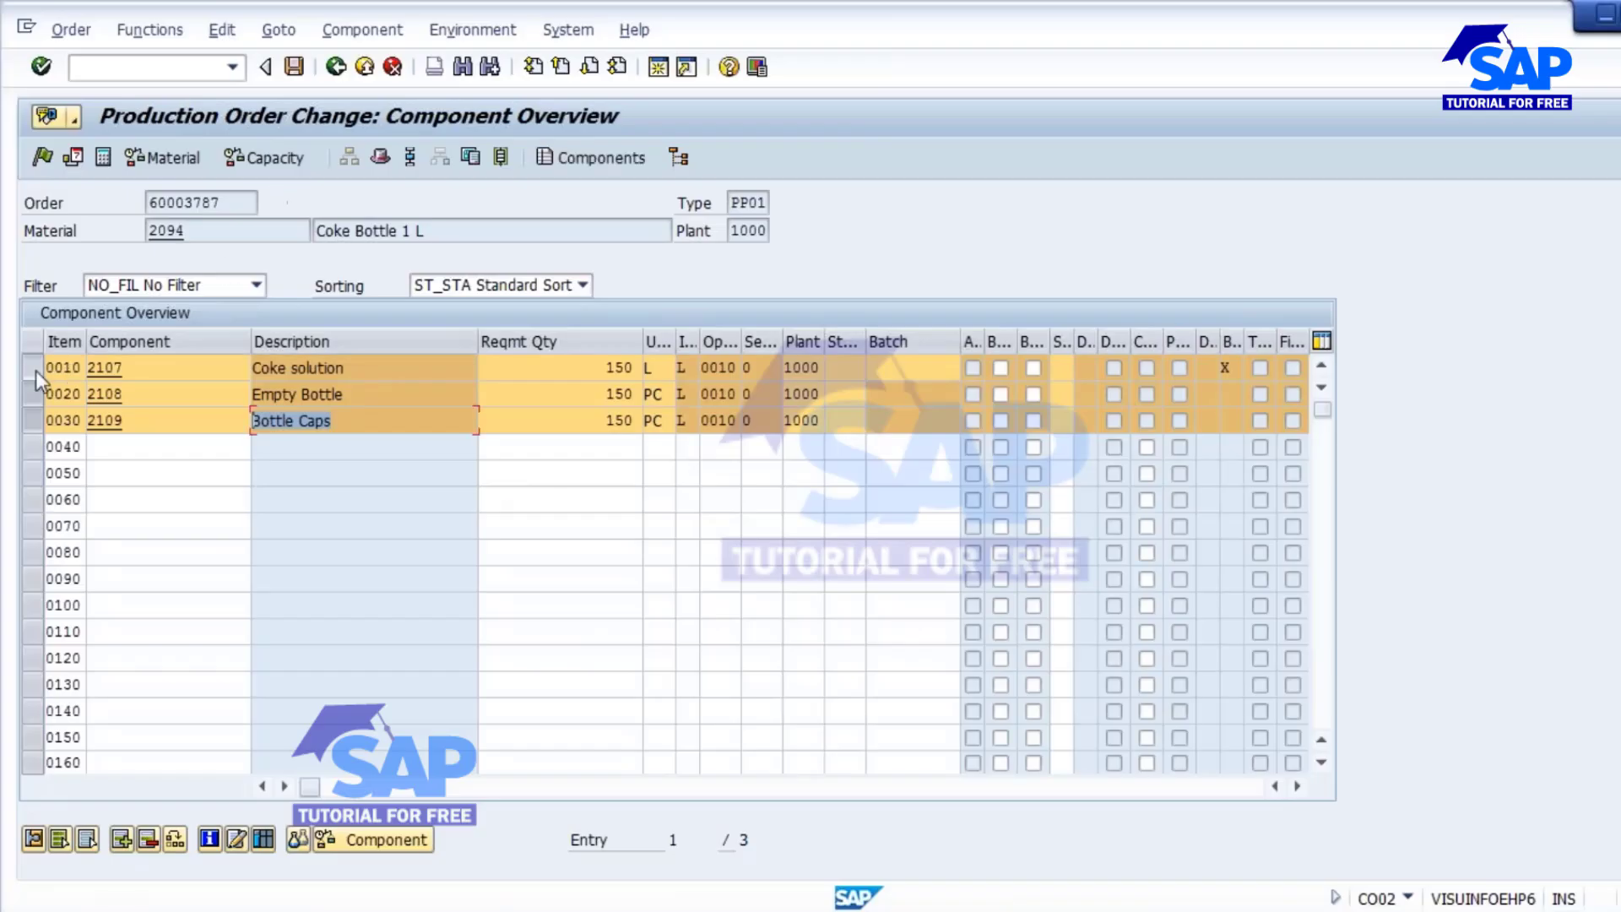
left_click(47, 420)
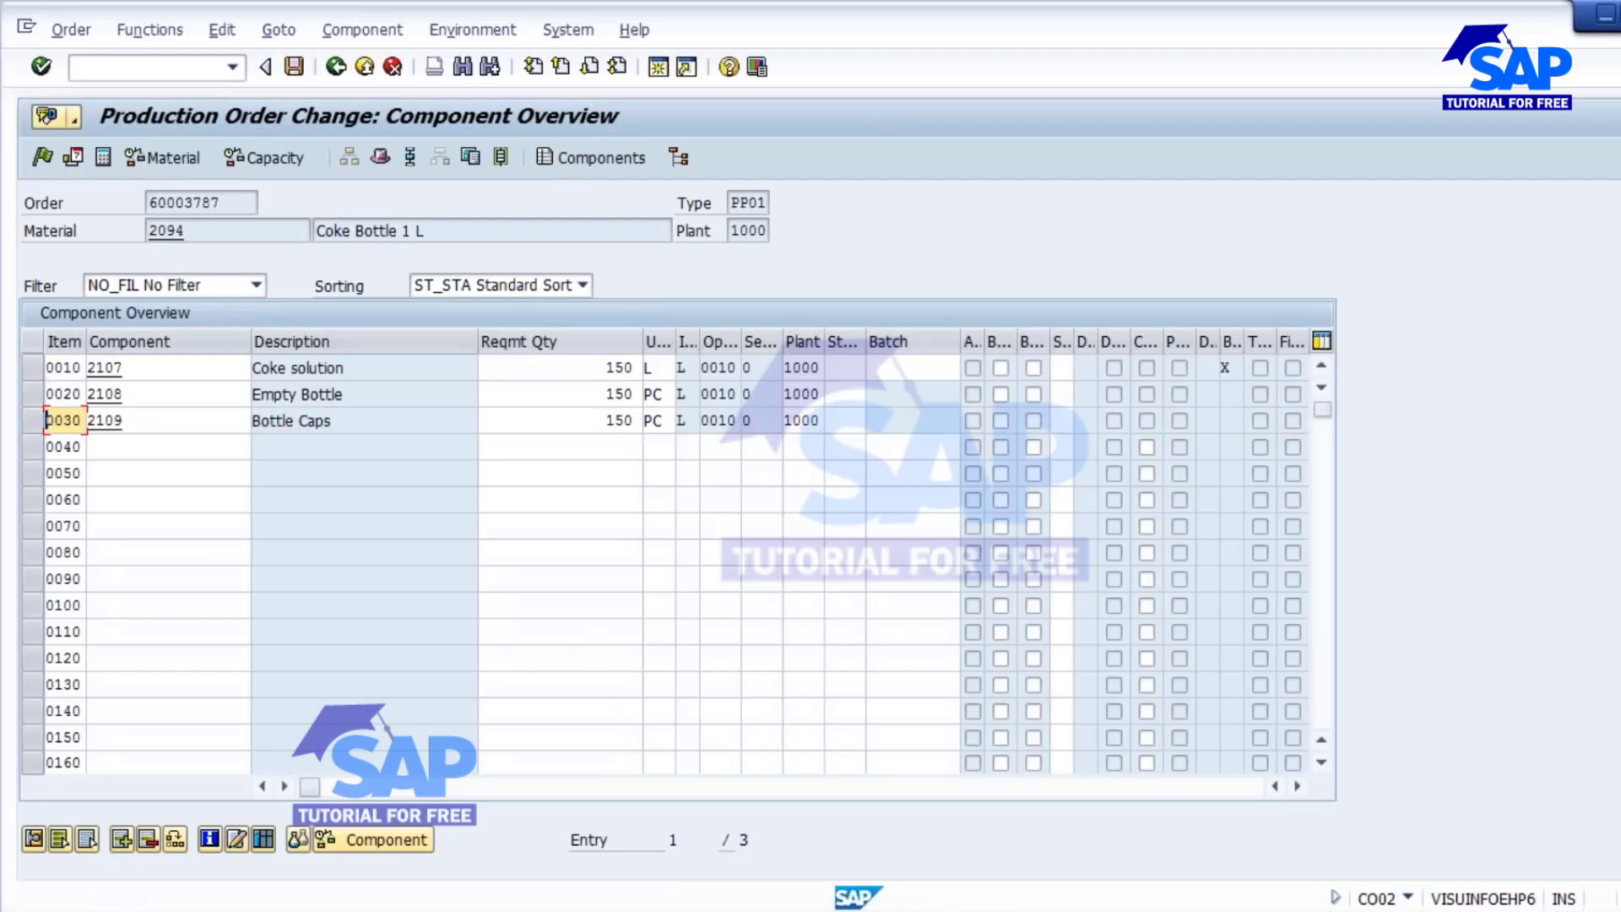
left_click(337, 67)
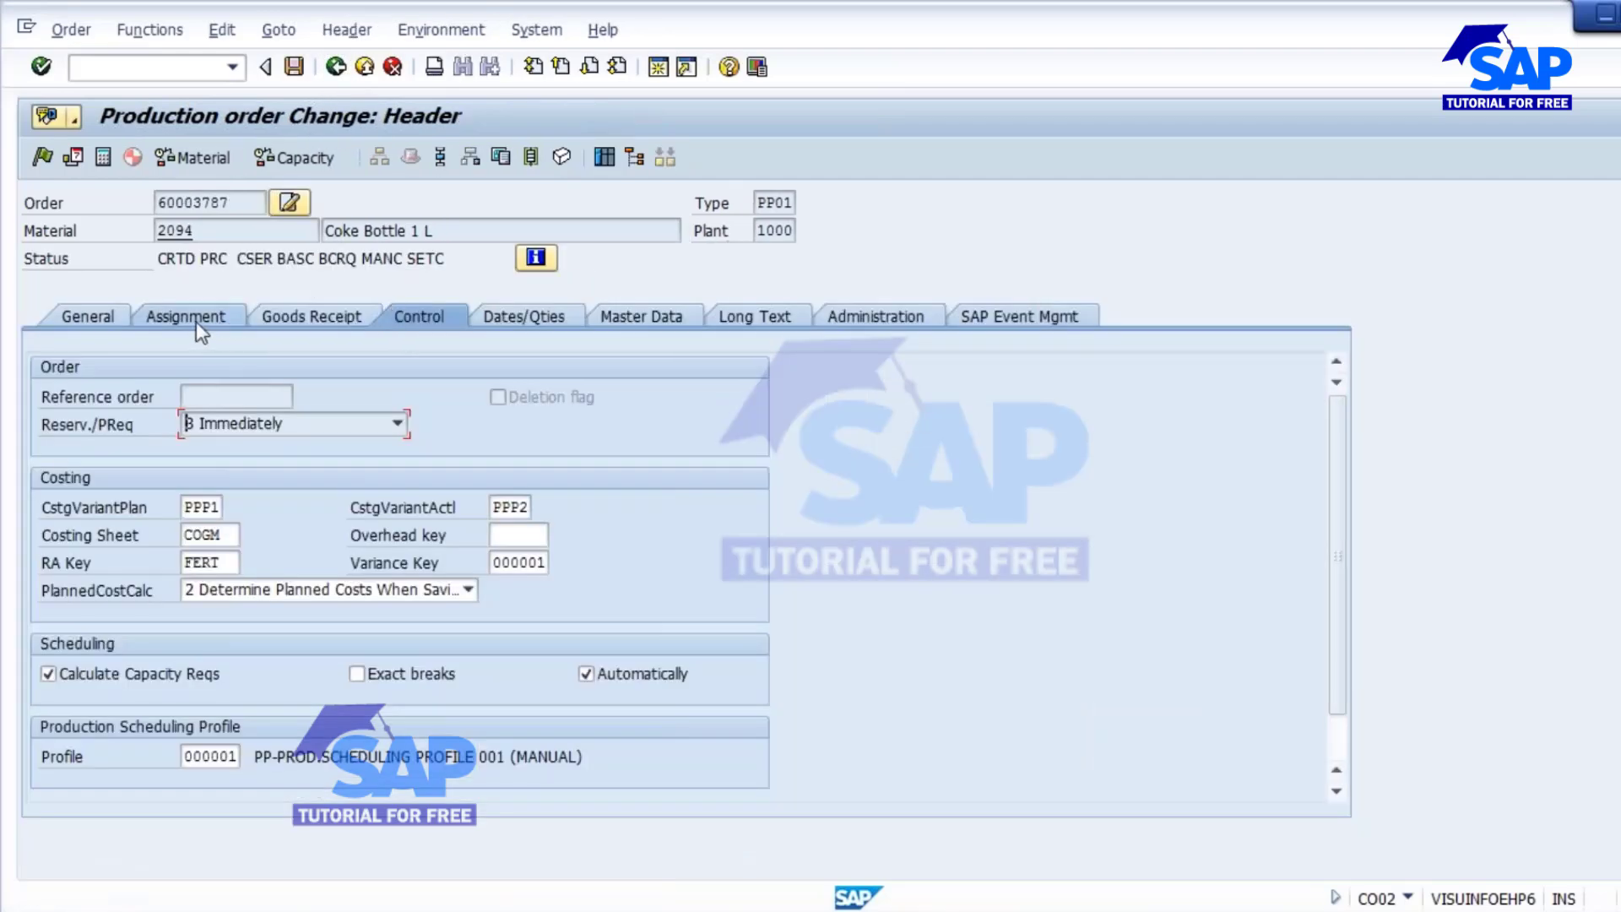
left_click(196, 322)
left_click(684, 784)
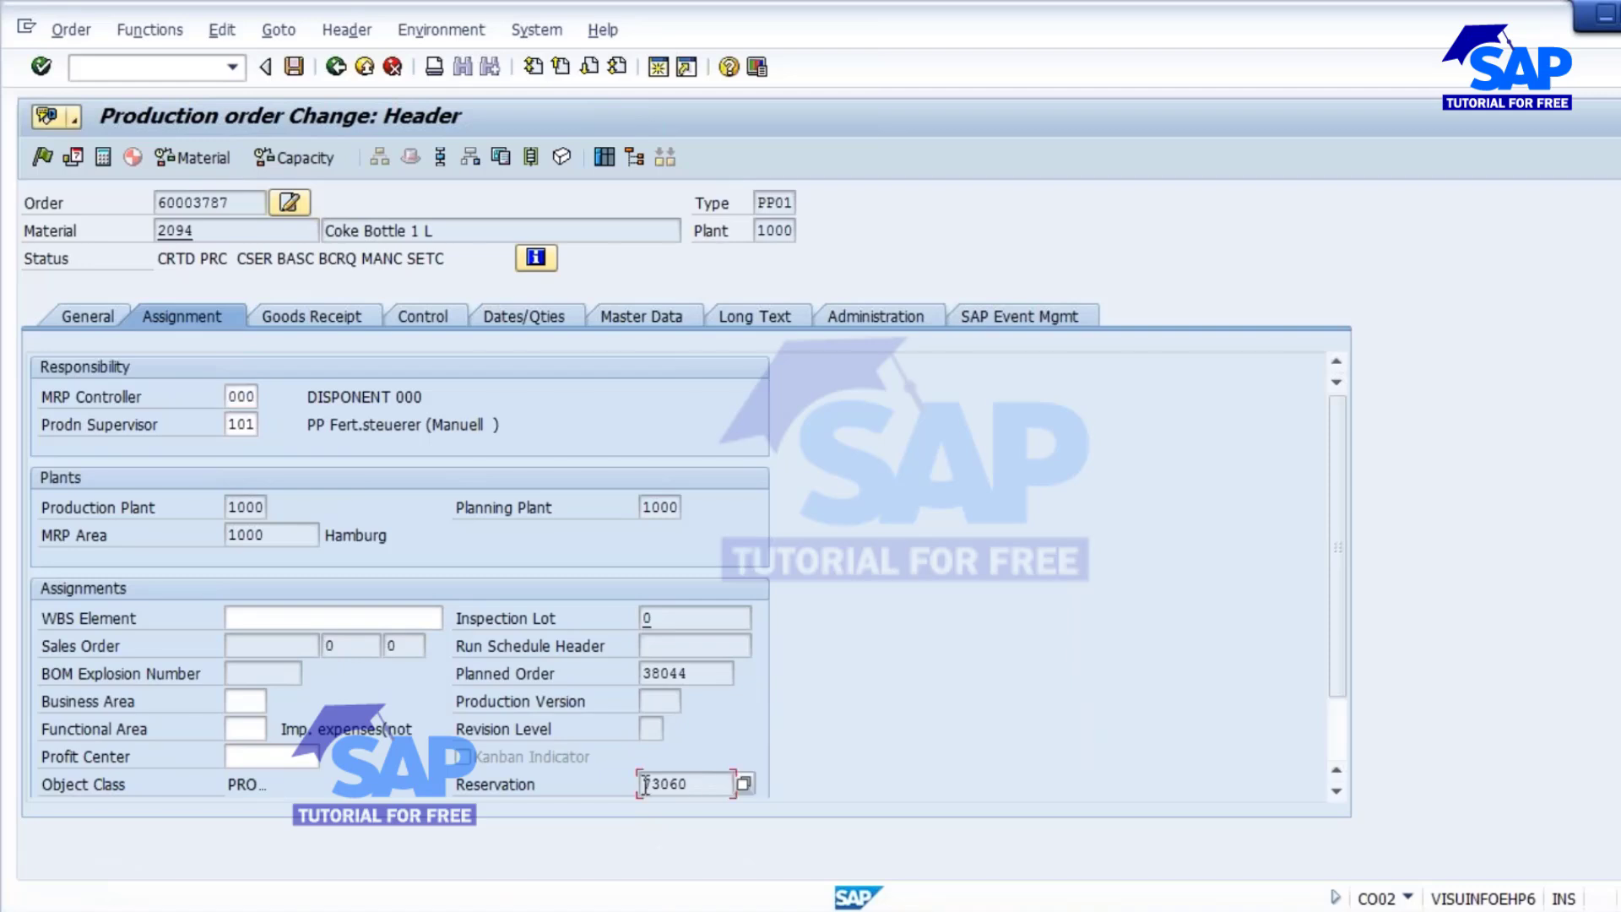
scroll(1348, 629, "down", 1)
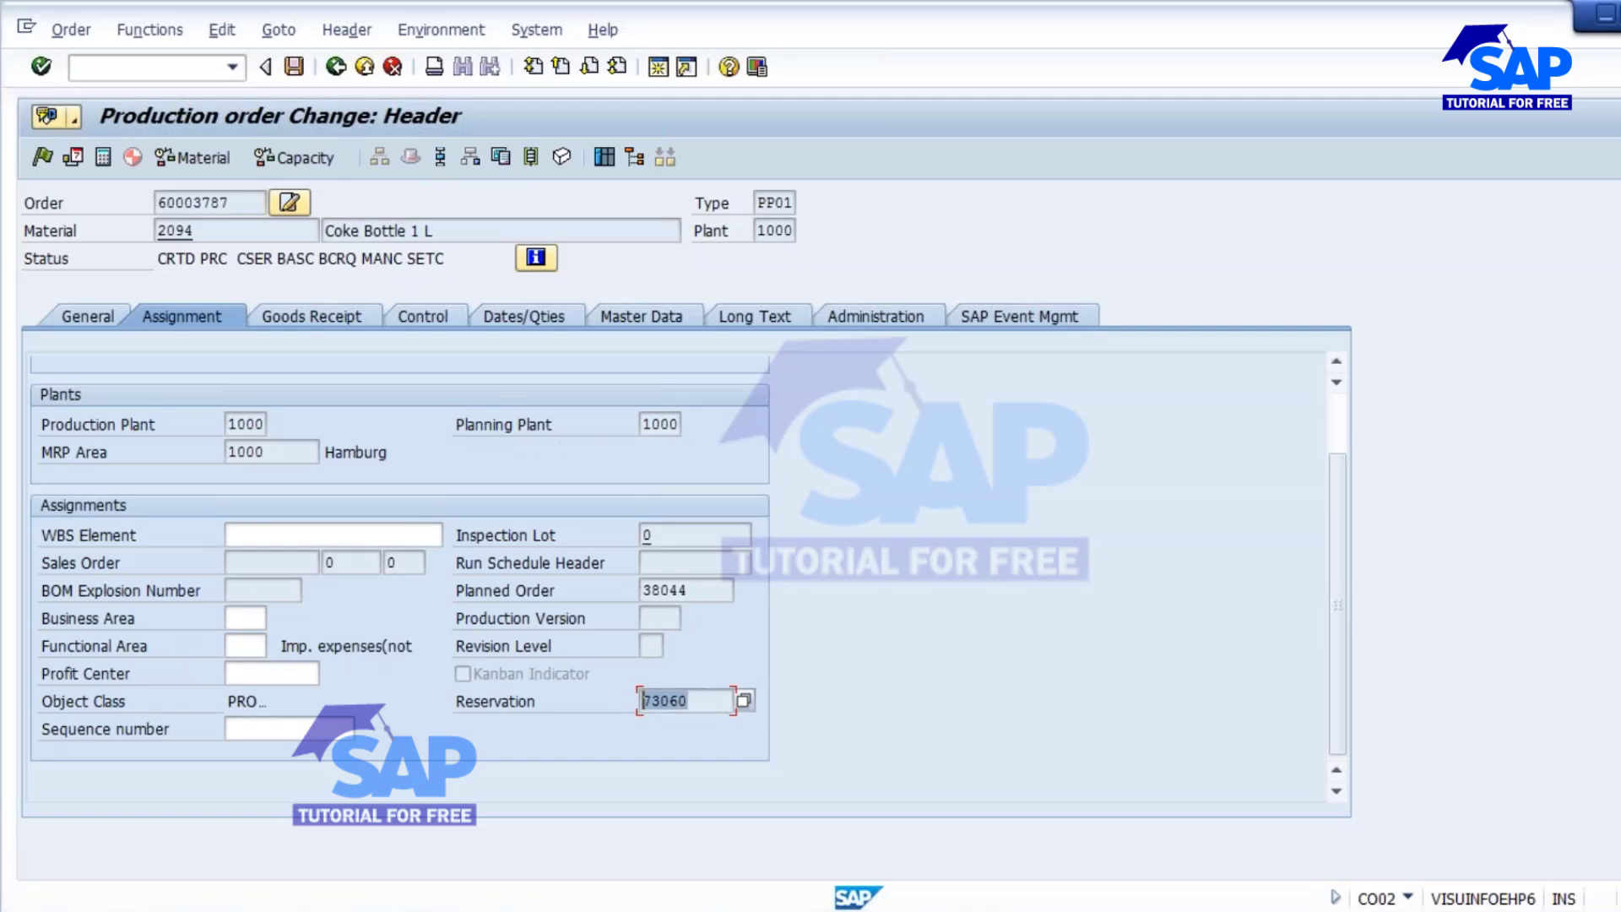
left_click(467, 733)
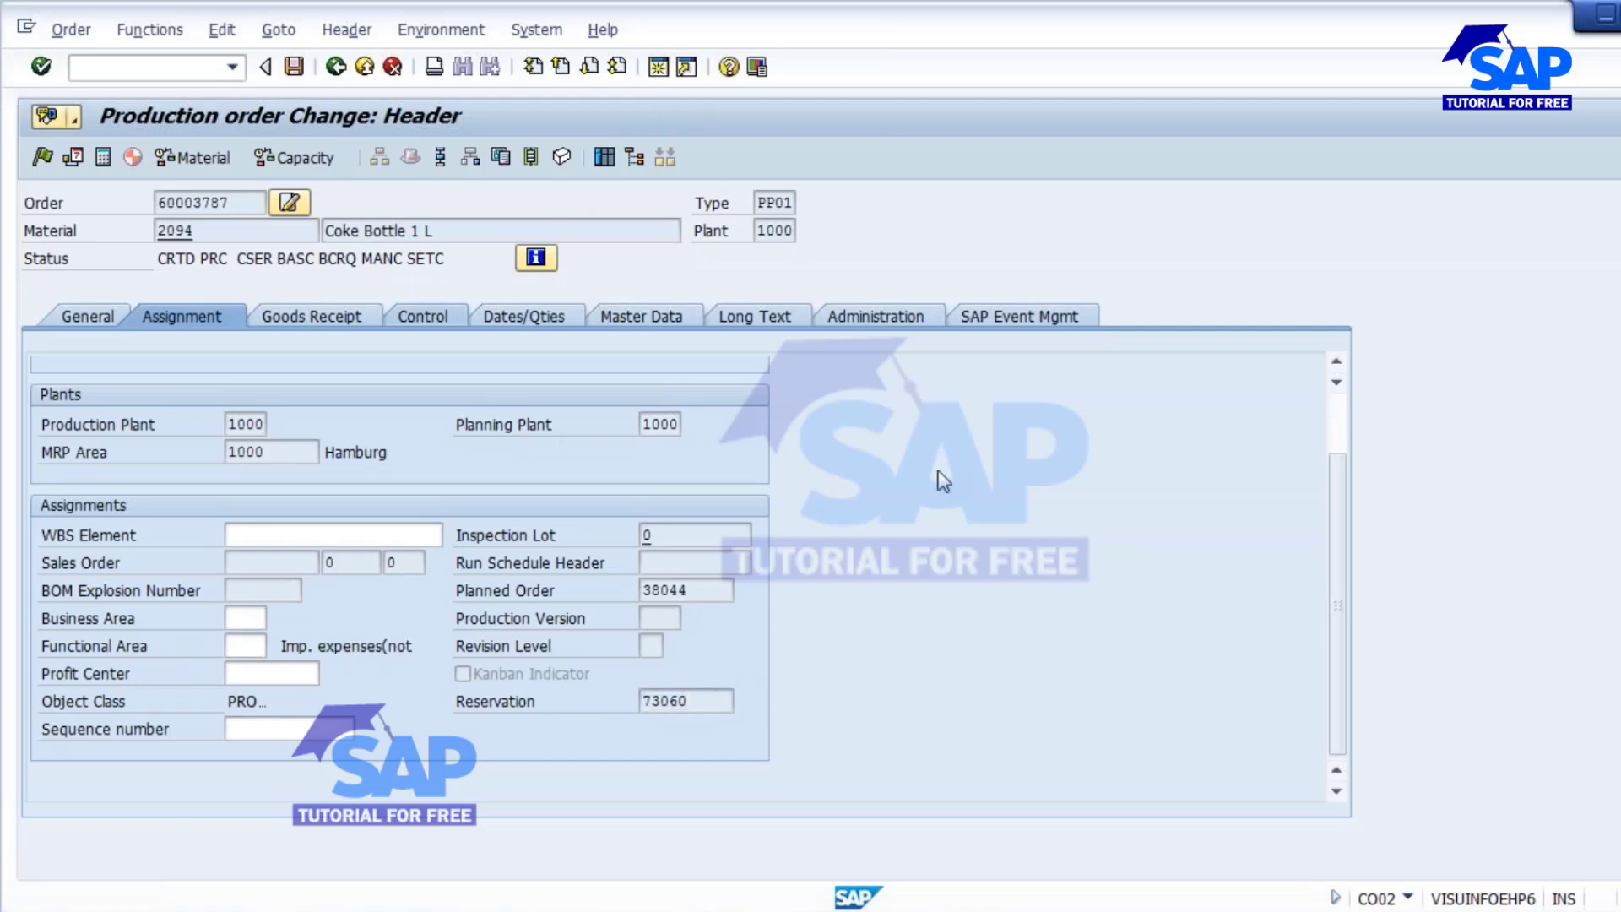
Step: Leave the order and display reservation 73060 with transaction MB23
key("shift+F3")
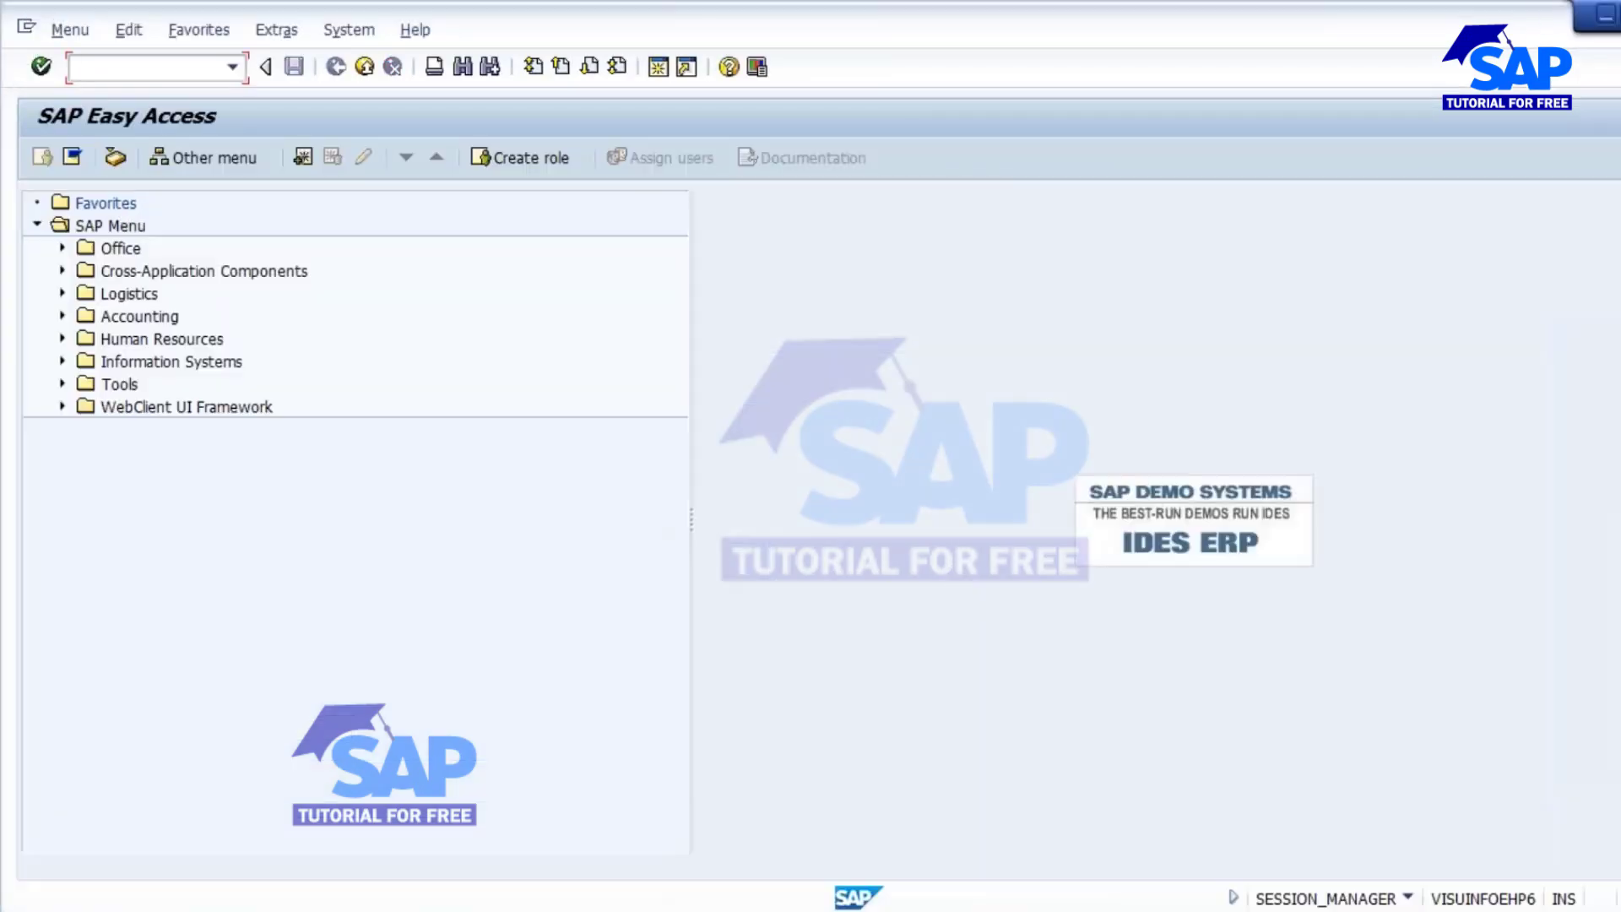
type("mb25")
key("Return")
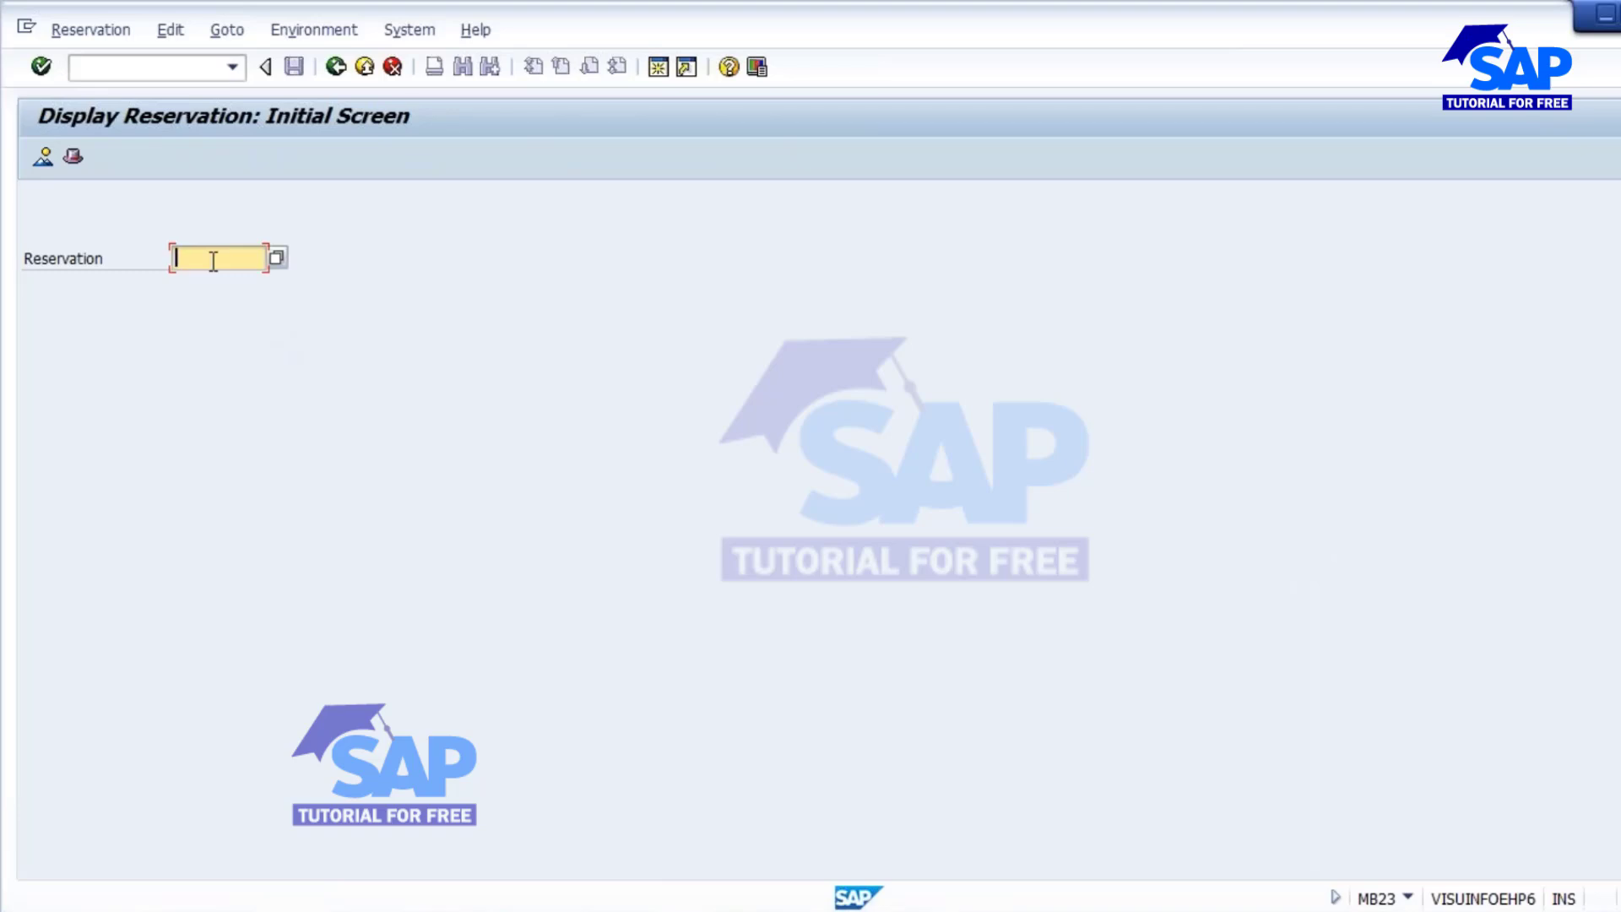
type("73060")
key("Return")
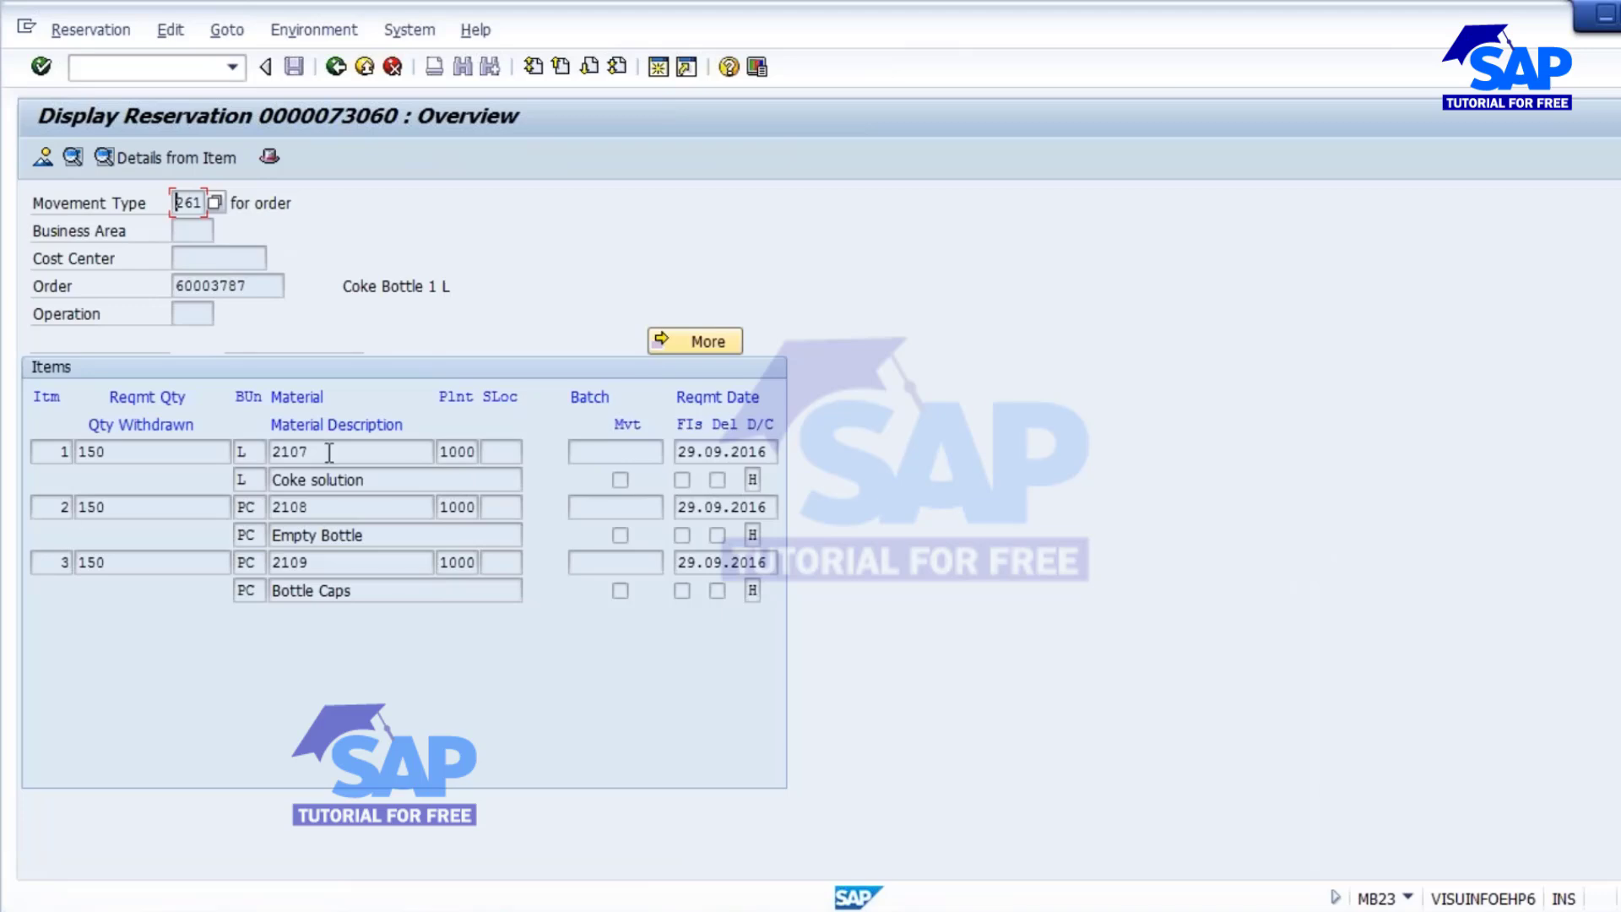
Step: Point out the reserved materials, their requirement quantities and the related production order in the reservation overview
left_click_drag(340, 450, 258, 506)
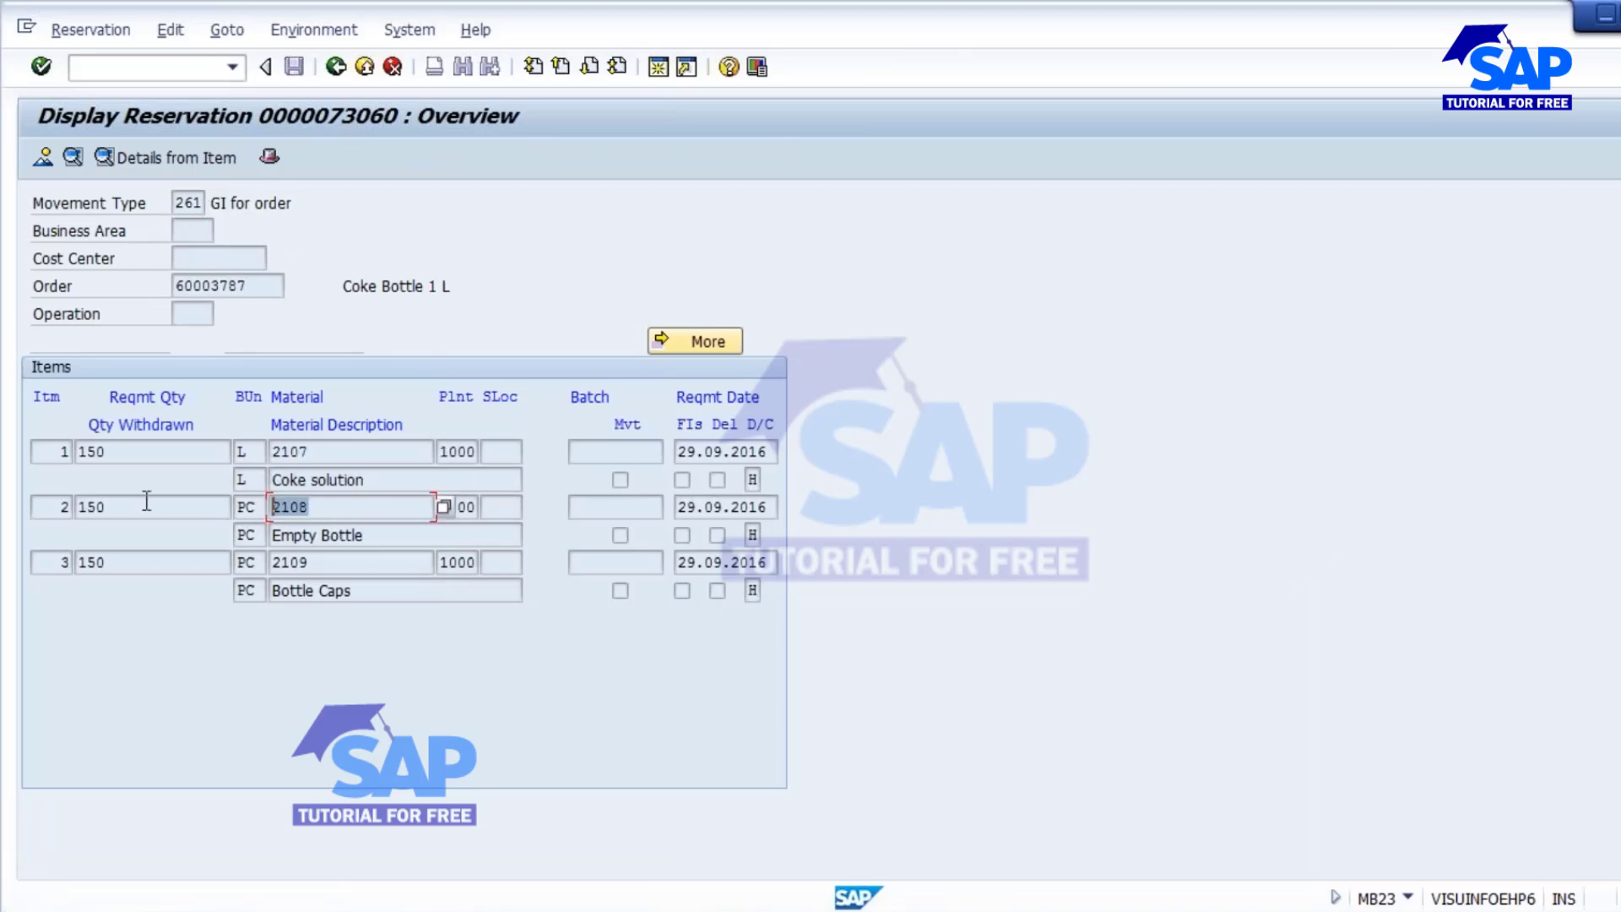
left_click(108, 453)
left_click(120, 500)
left_click(110, 564)
left_click(106, 507)
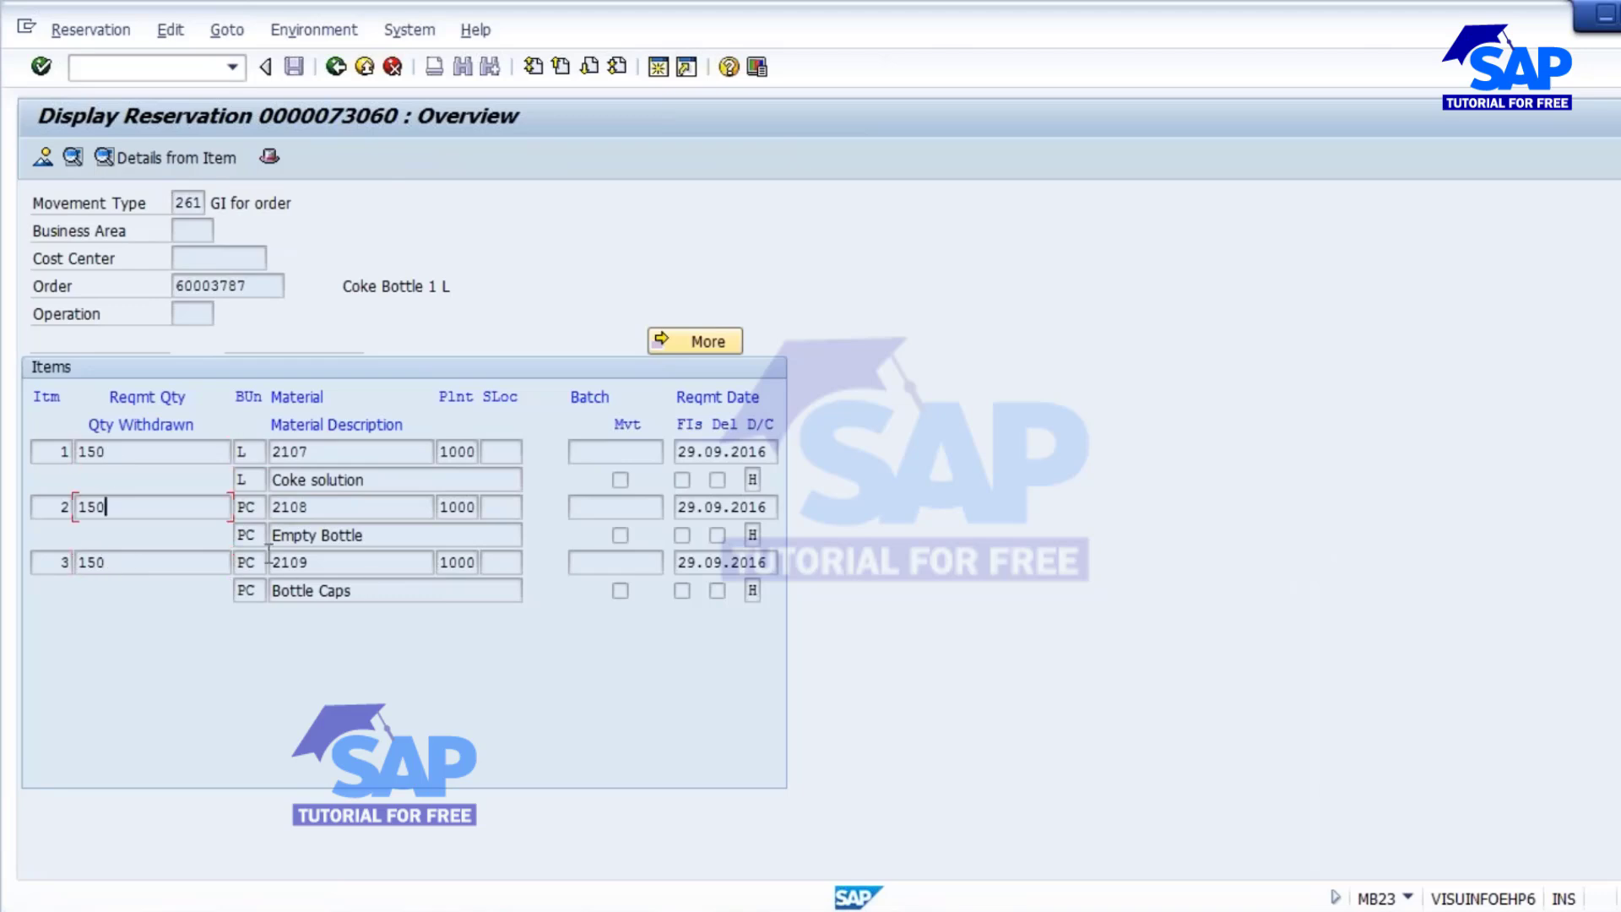
double_click(243, 287)
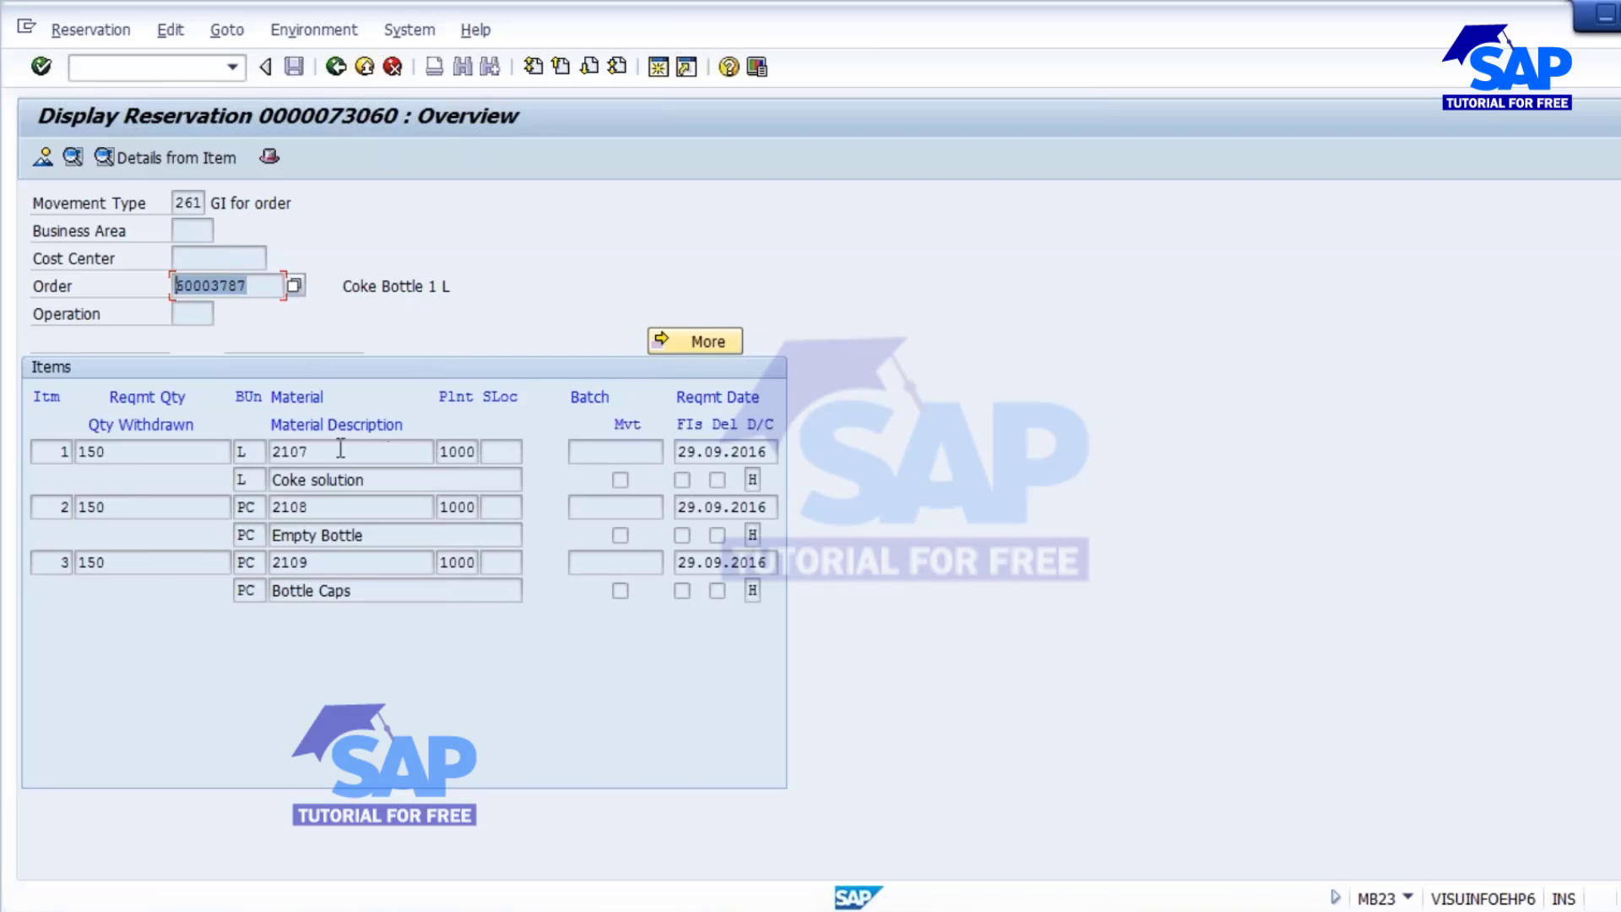
left_click(114, 450)
left_click(124, 506)
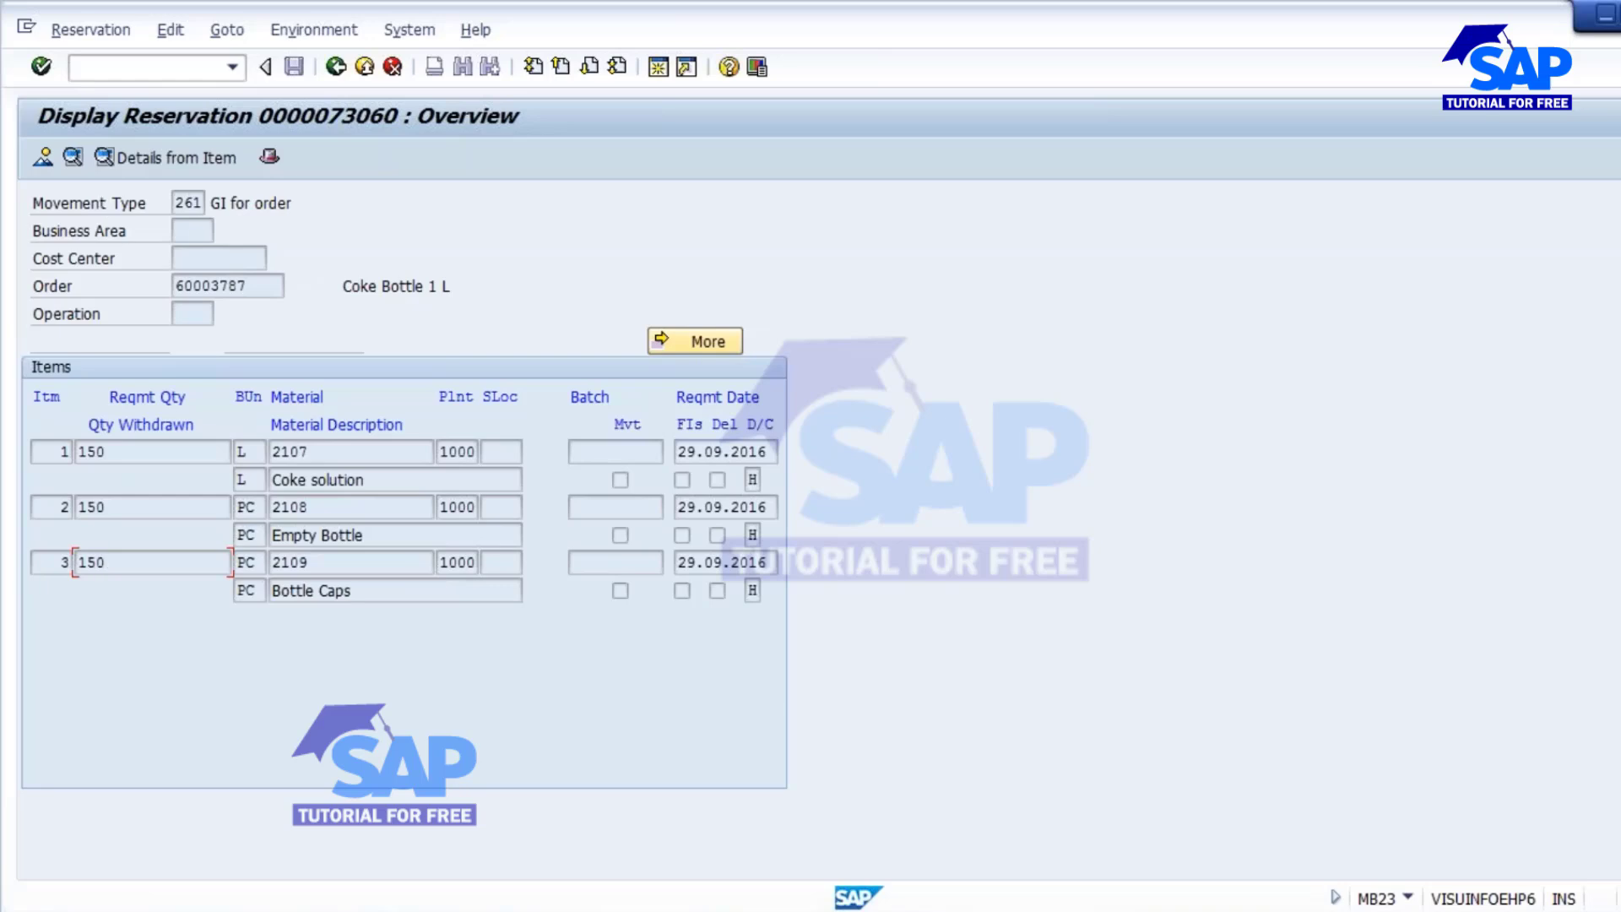
double_click(209, 286)
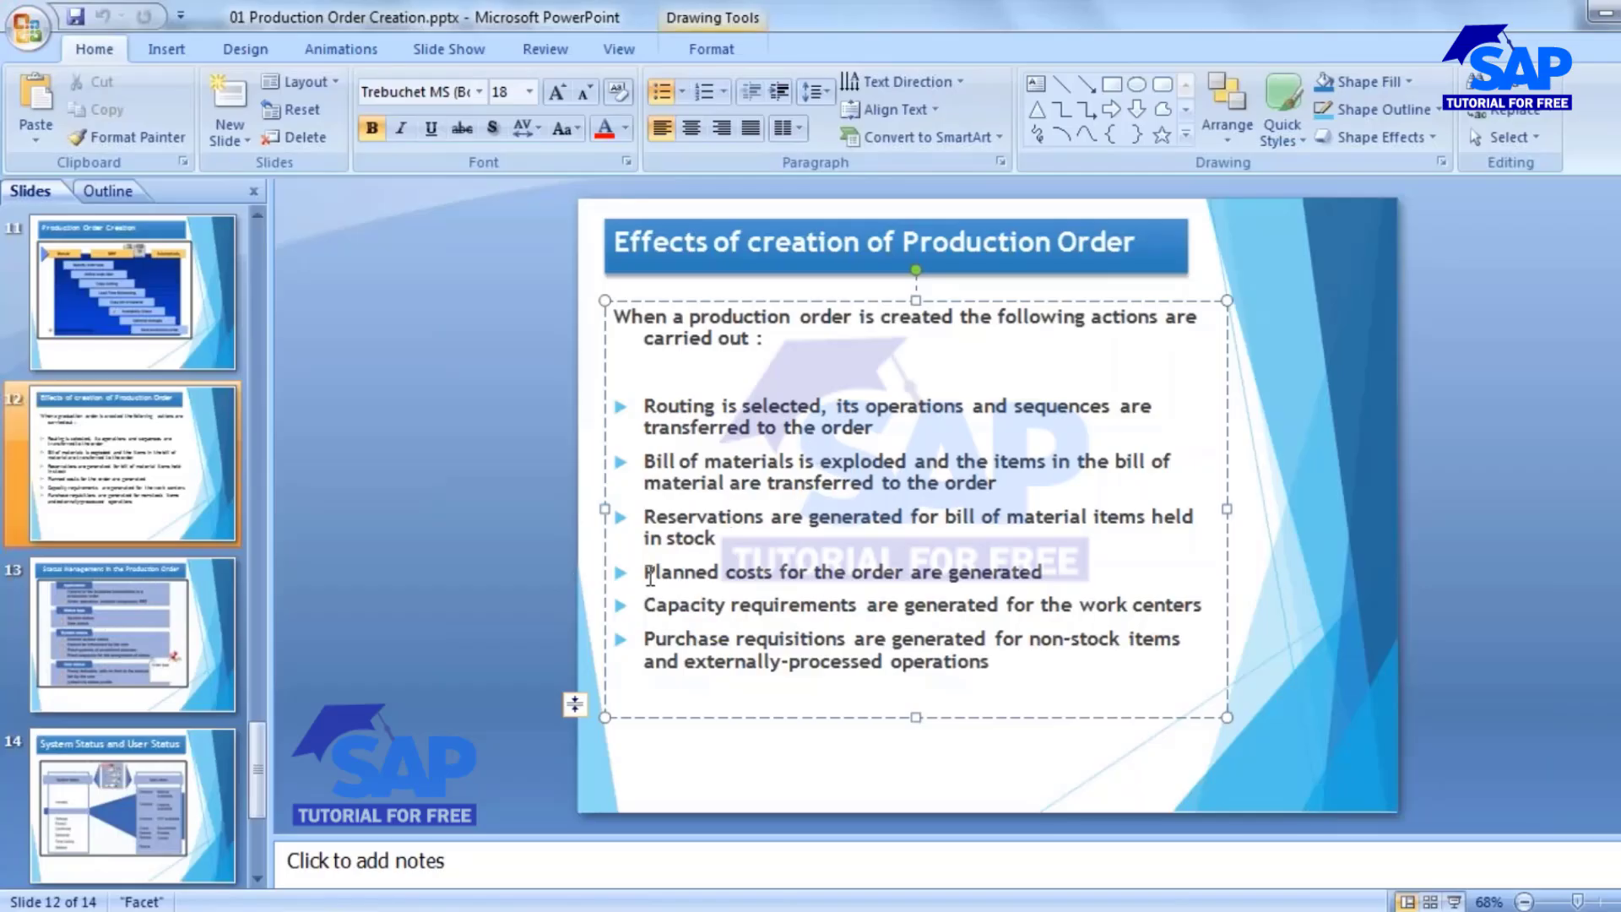
Step: Return to the PowerPoint slide and highlight the statement on planned costs being generated for the order
left_click_drag(648, 575, 1052, 575)
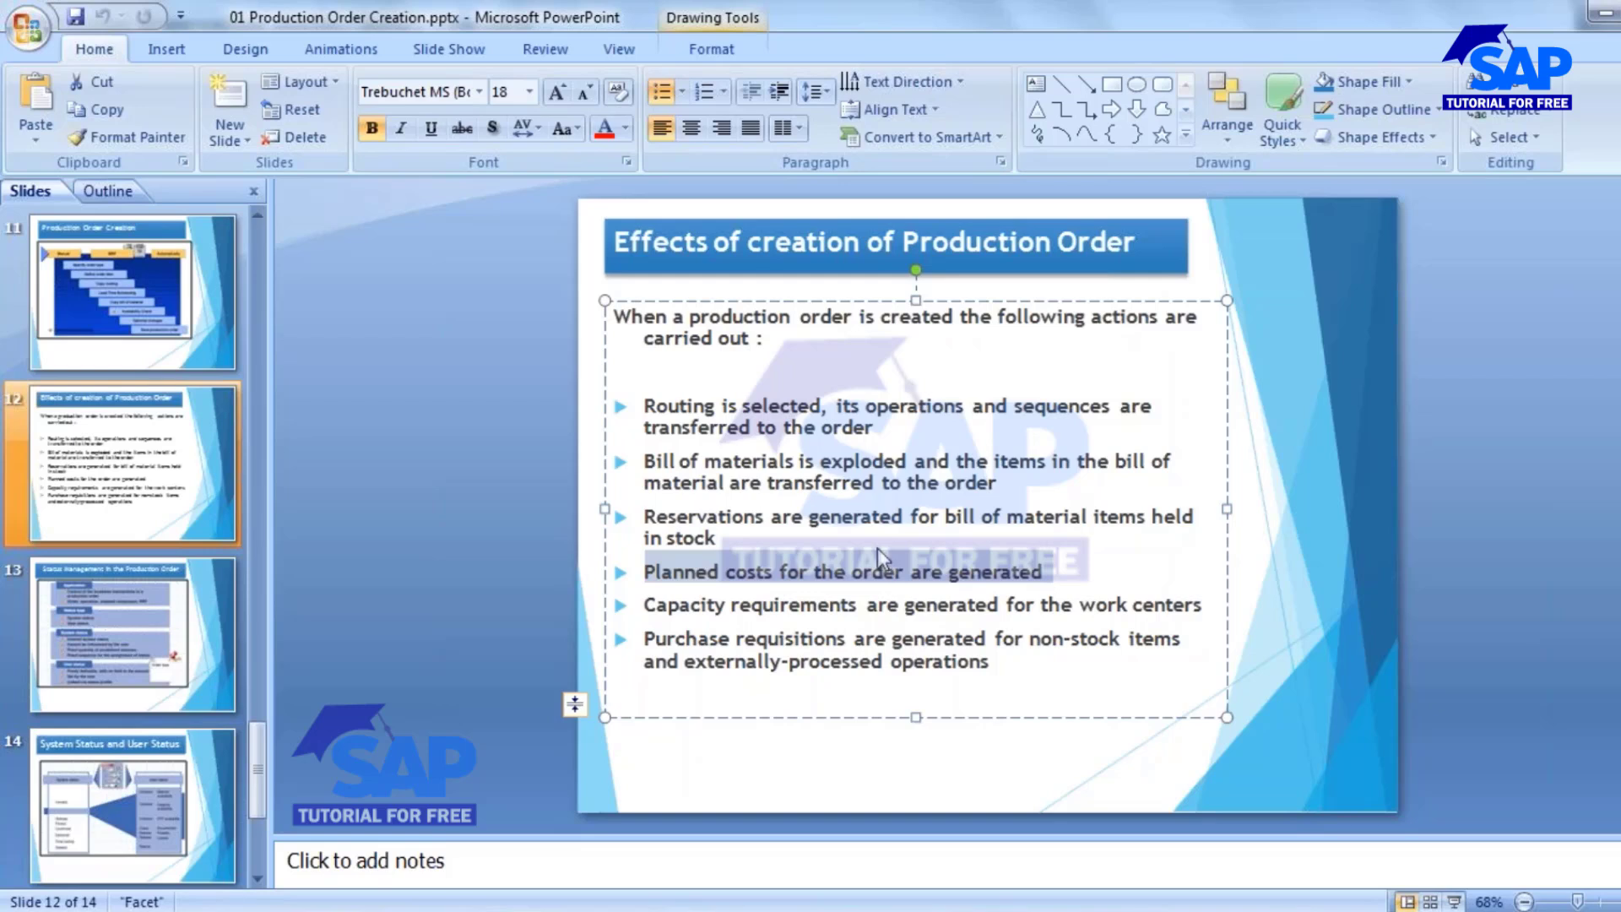
left_click(798, 572)
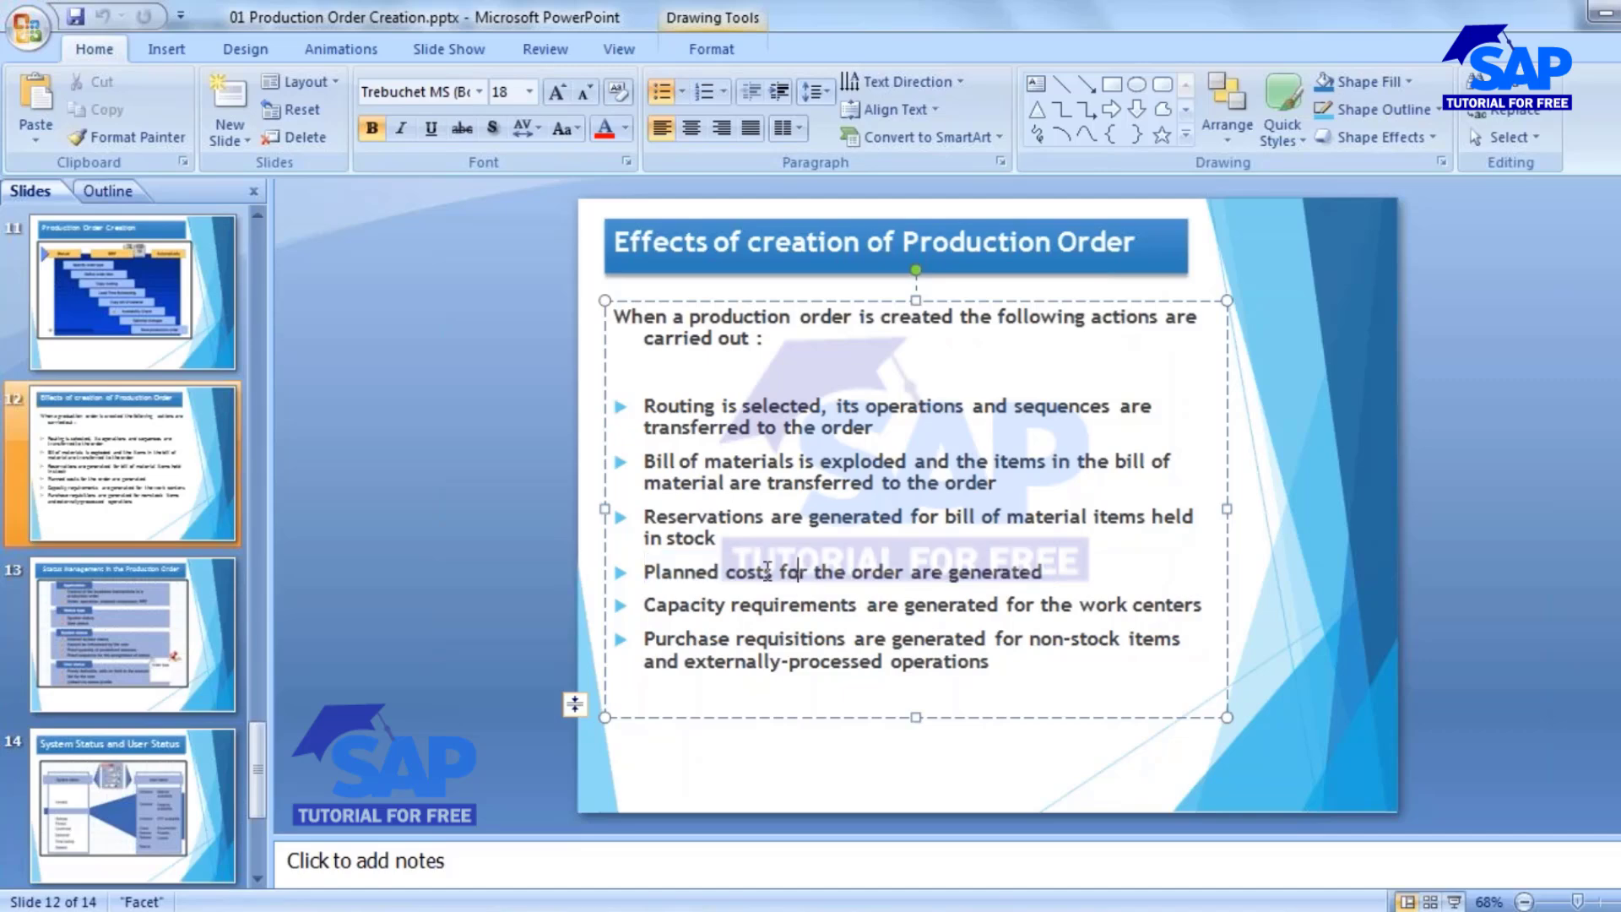
Step: Switch to SAP, display the order's cost analysis in the /DEMO1 Plan/Actual layout, and highlight the total plan costs
mouse_move(713, 902)
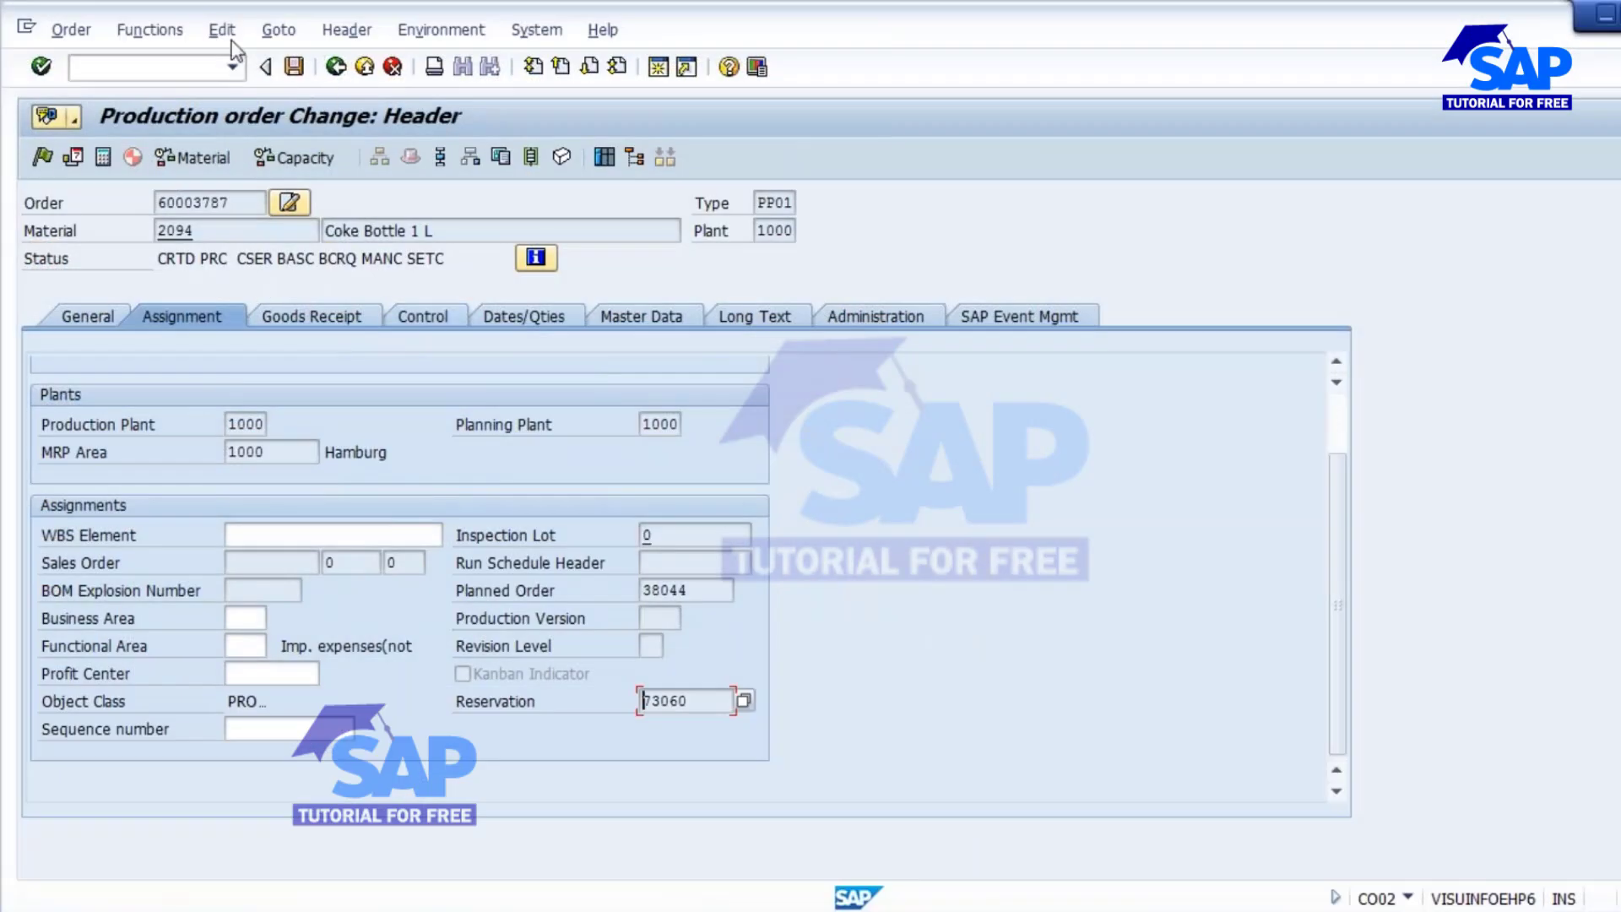
left_click(222, 32)
left_click(278, 31)
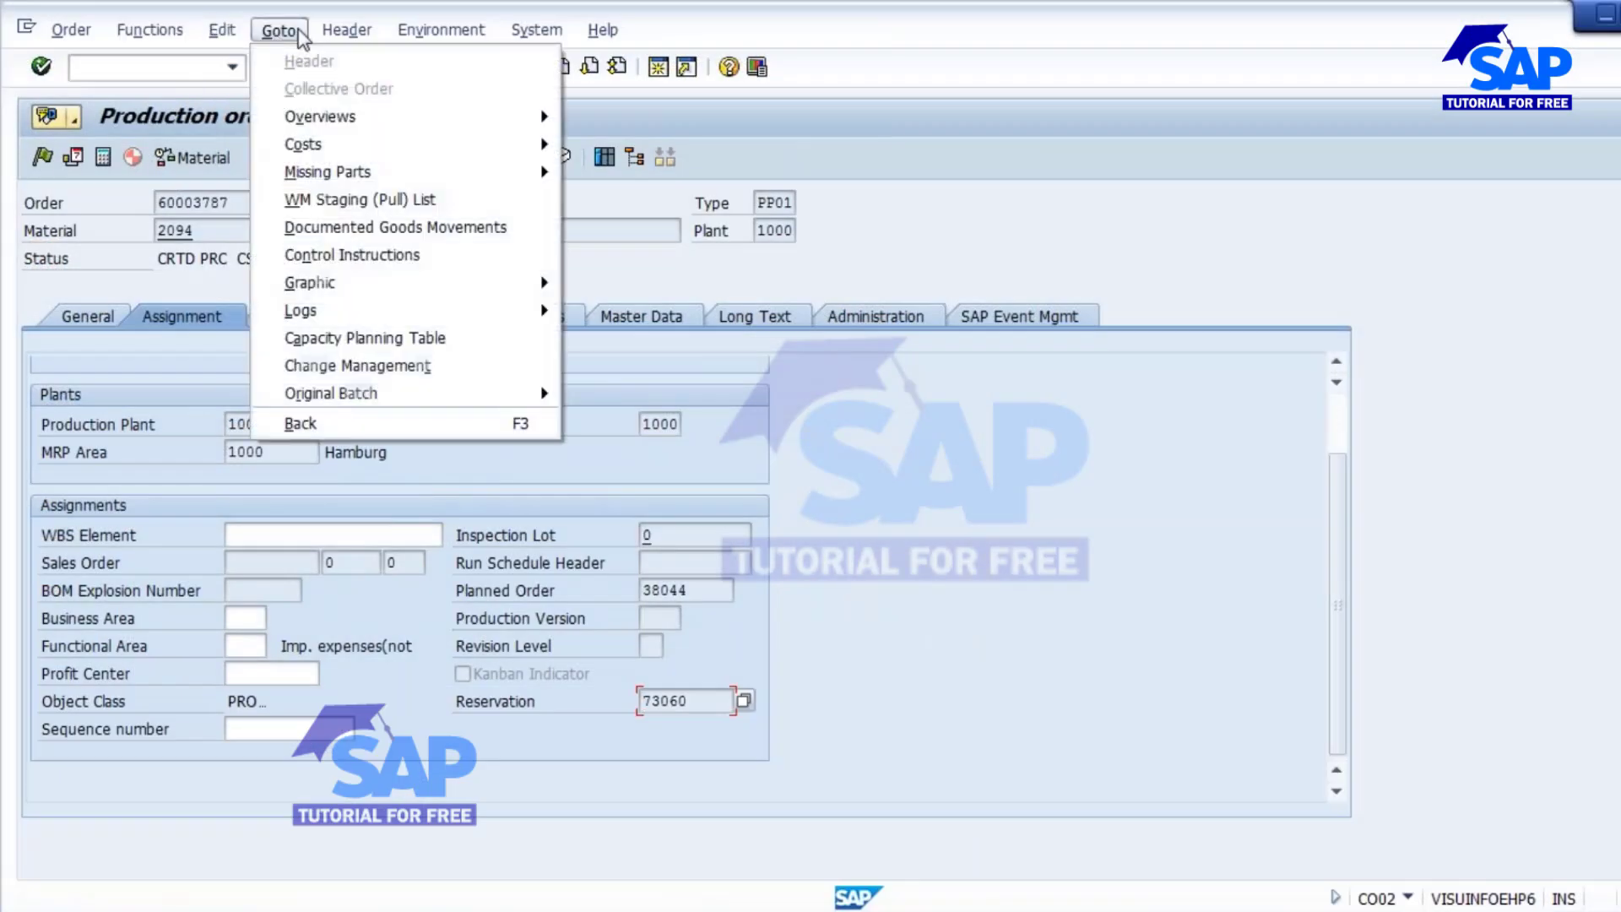
mouse_move(321, 140)
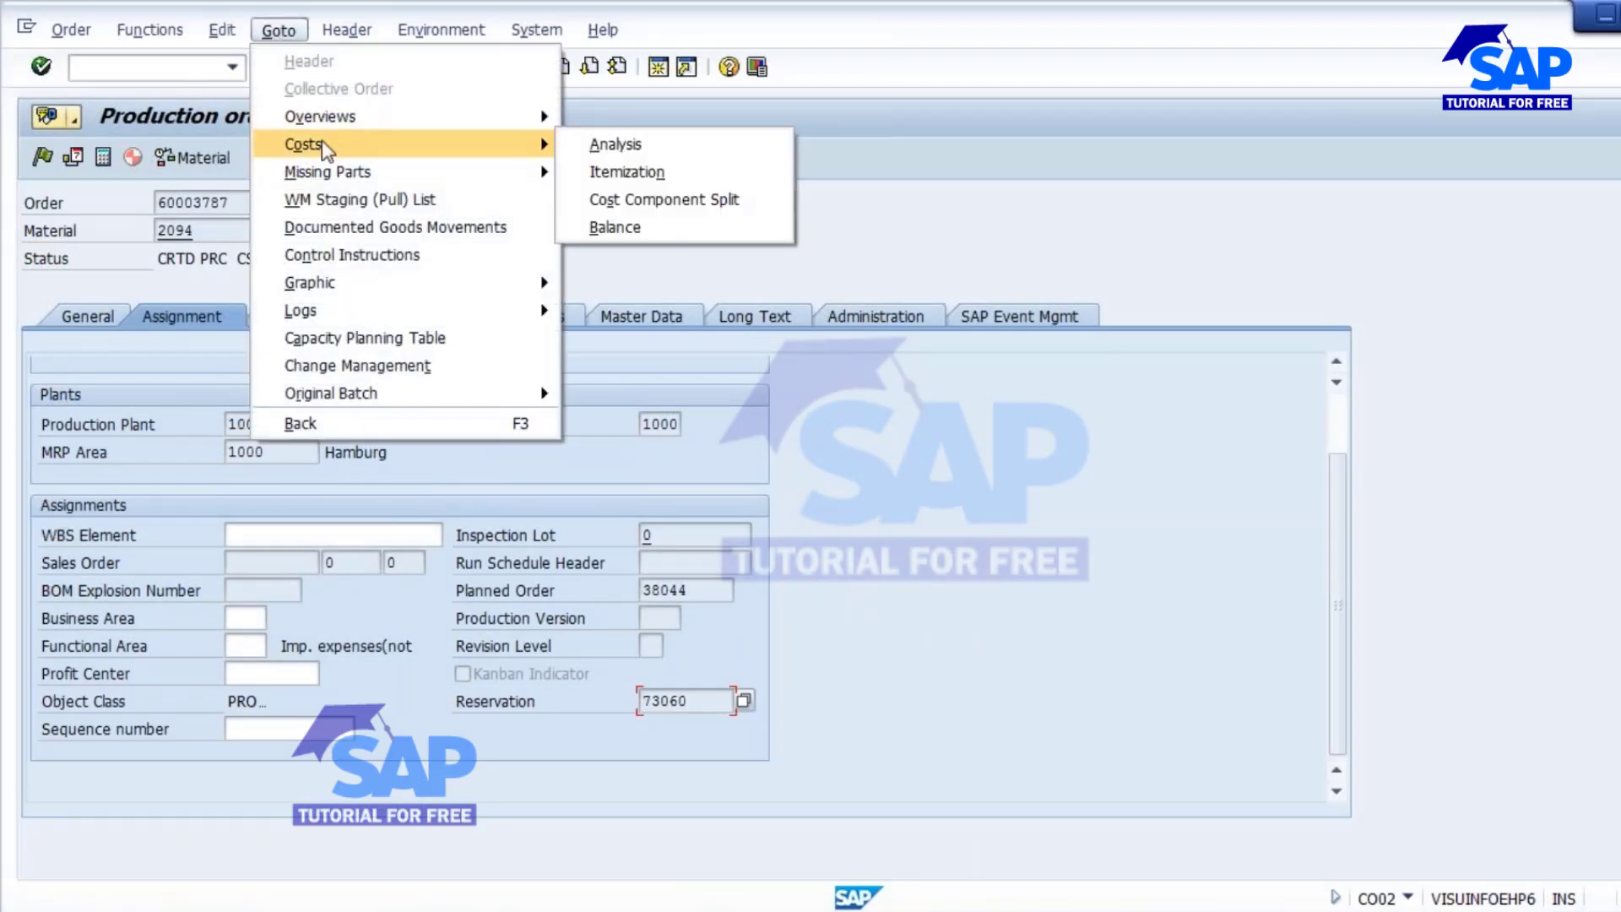
left_click(645, 147)
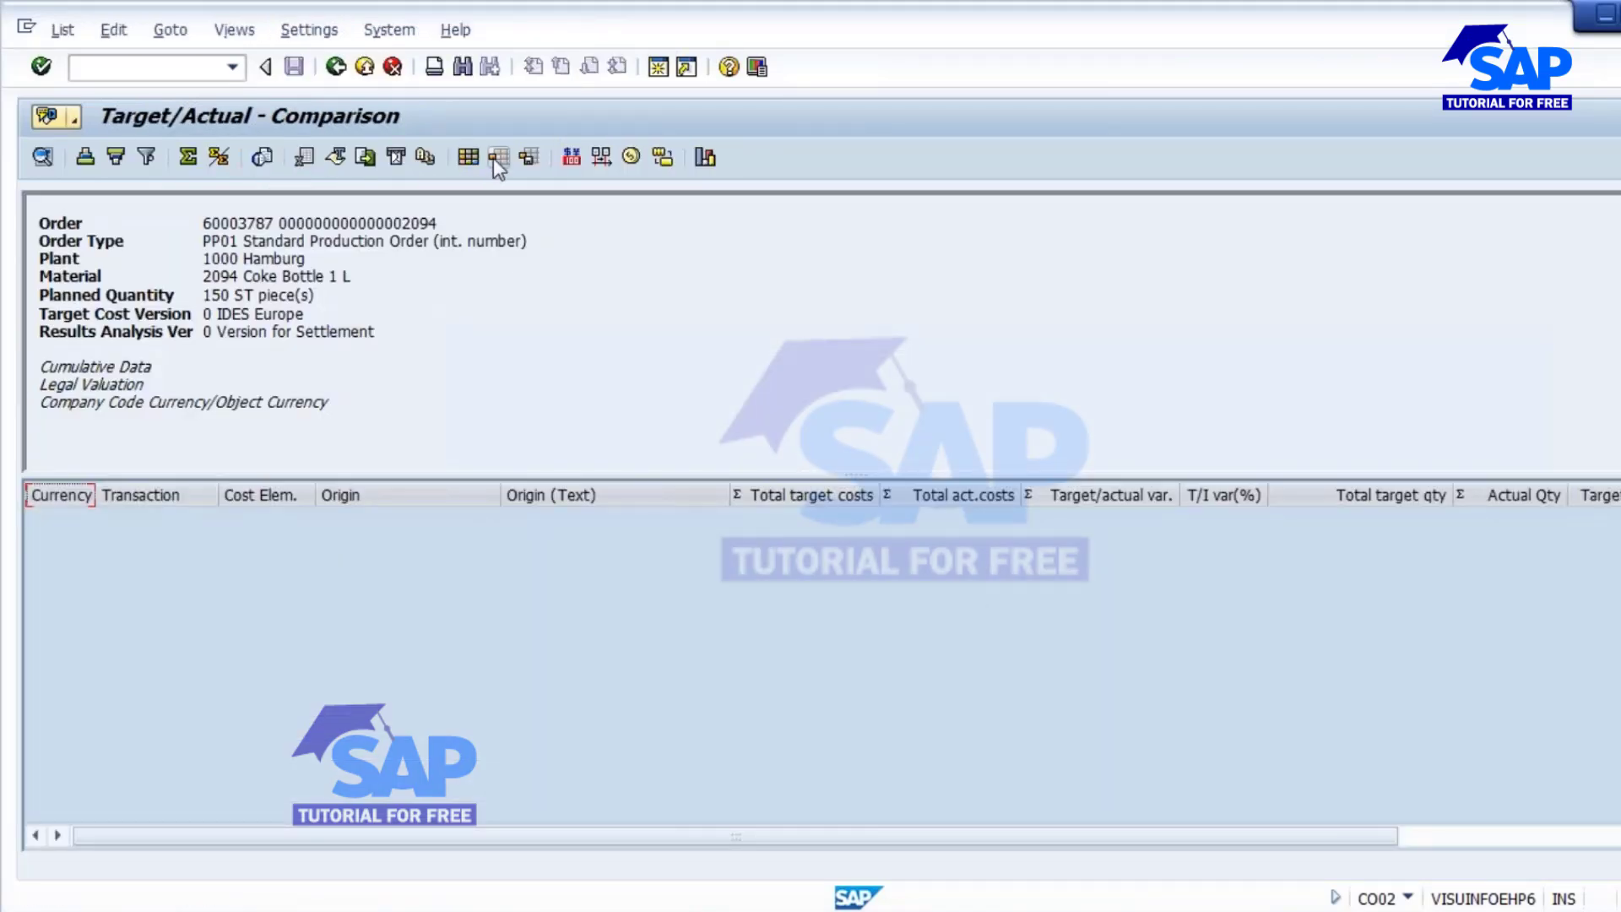
left_click(497, 158)
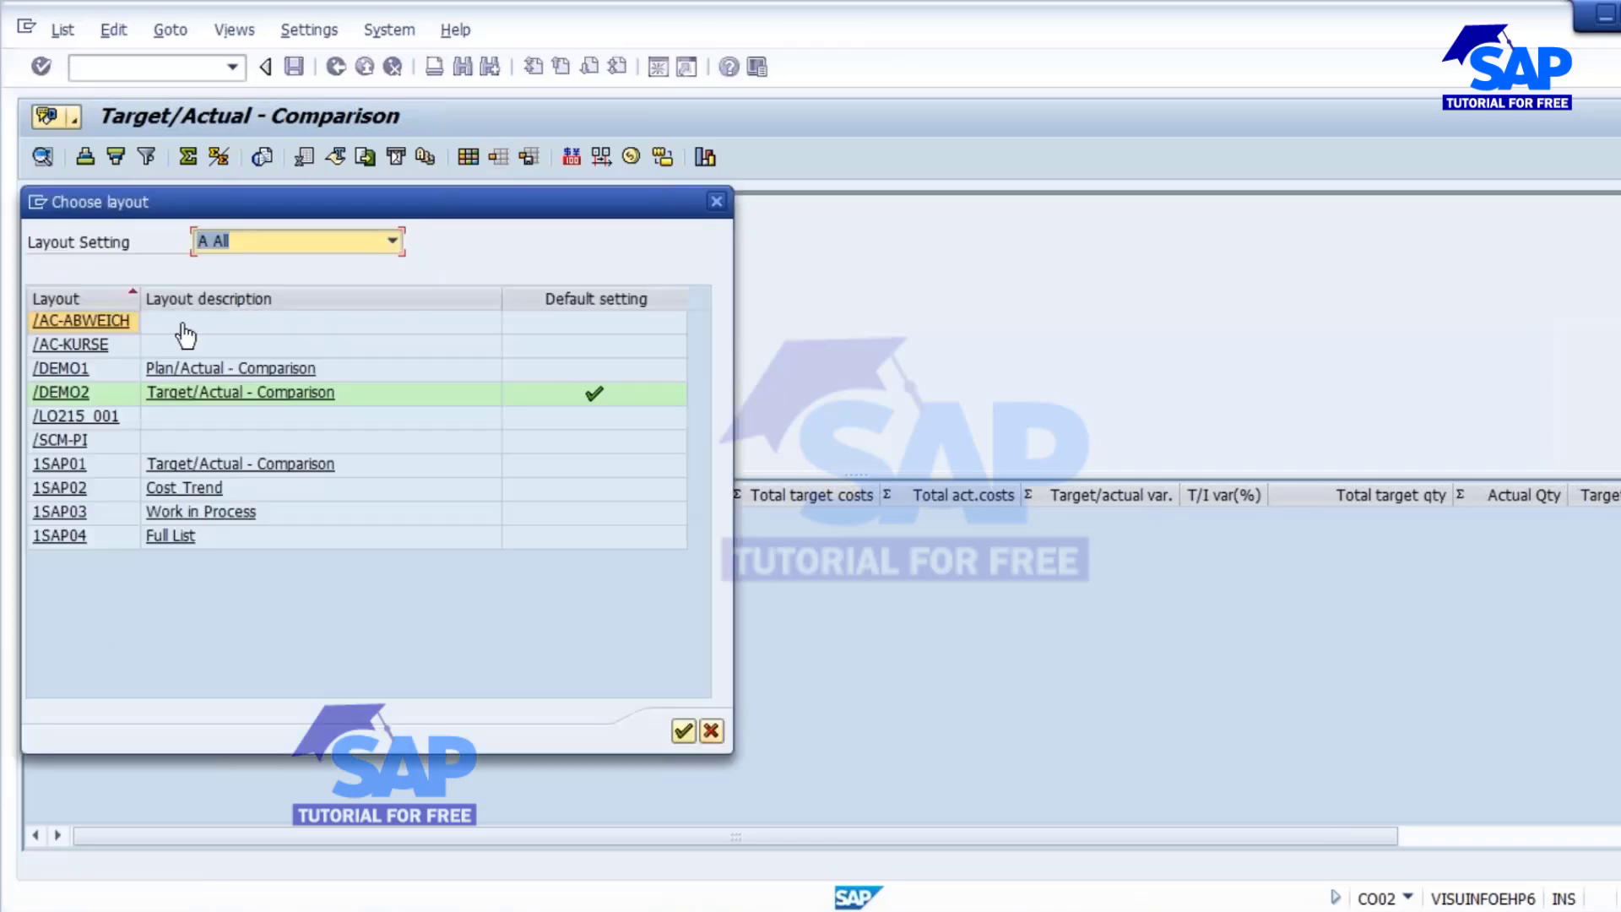
left_click(57, 369)
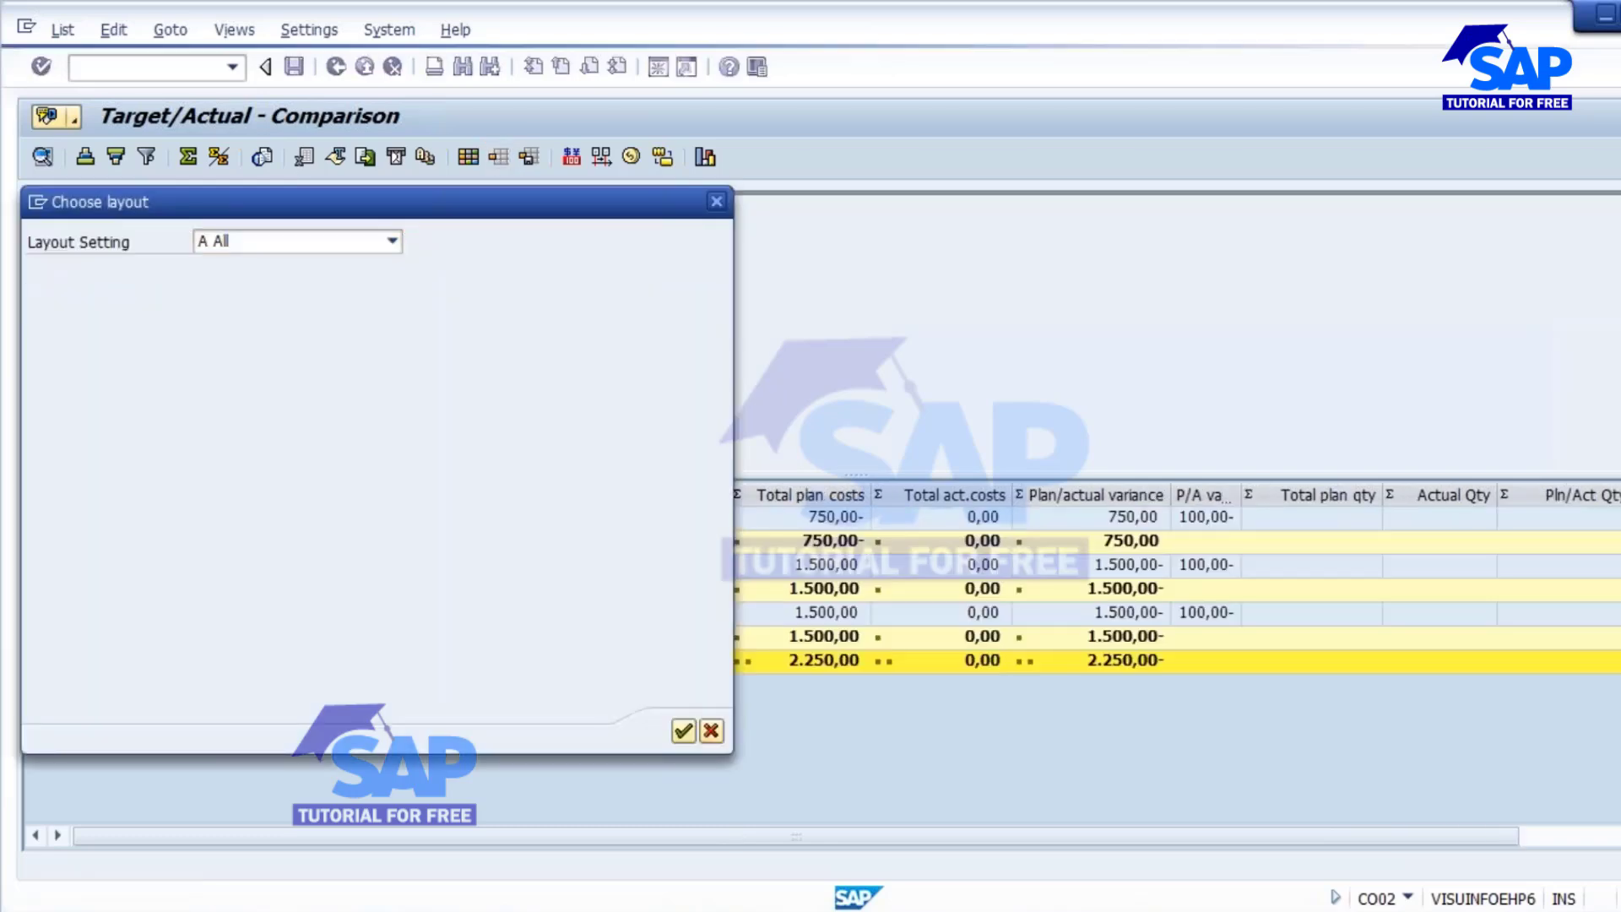
left_click(811, 438)
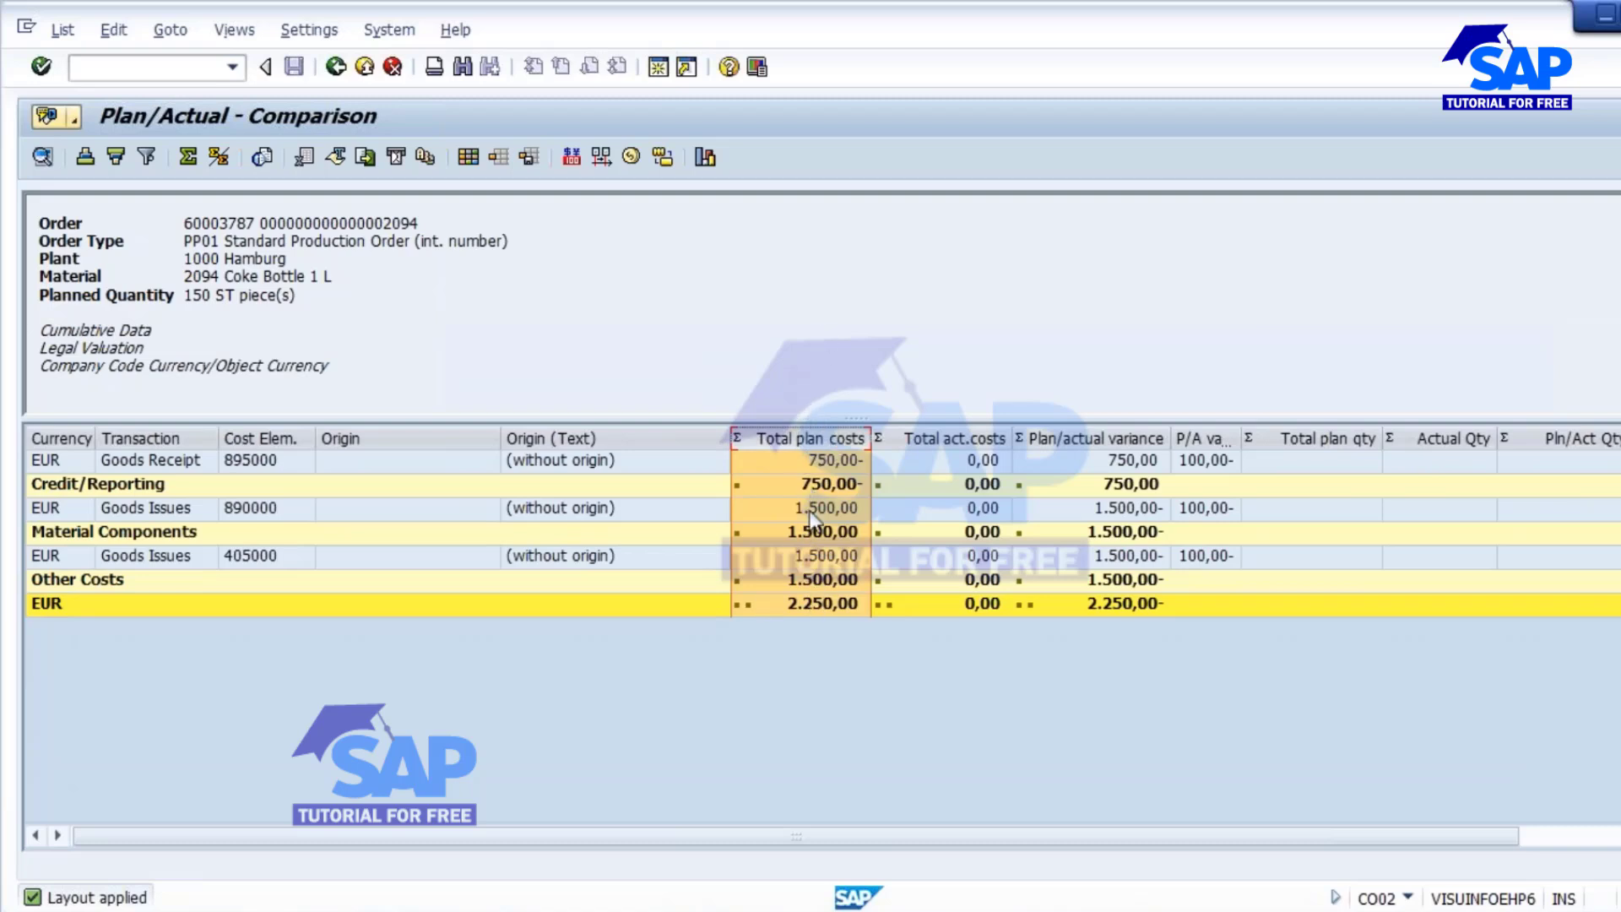
Step: Switch to the SAP PP course syllabus in Word and highlight Product Costing under Production Order Execution
left_click(897, 803)
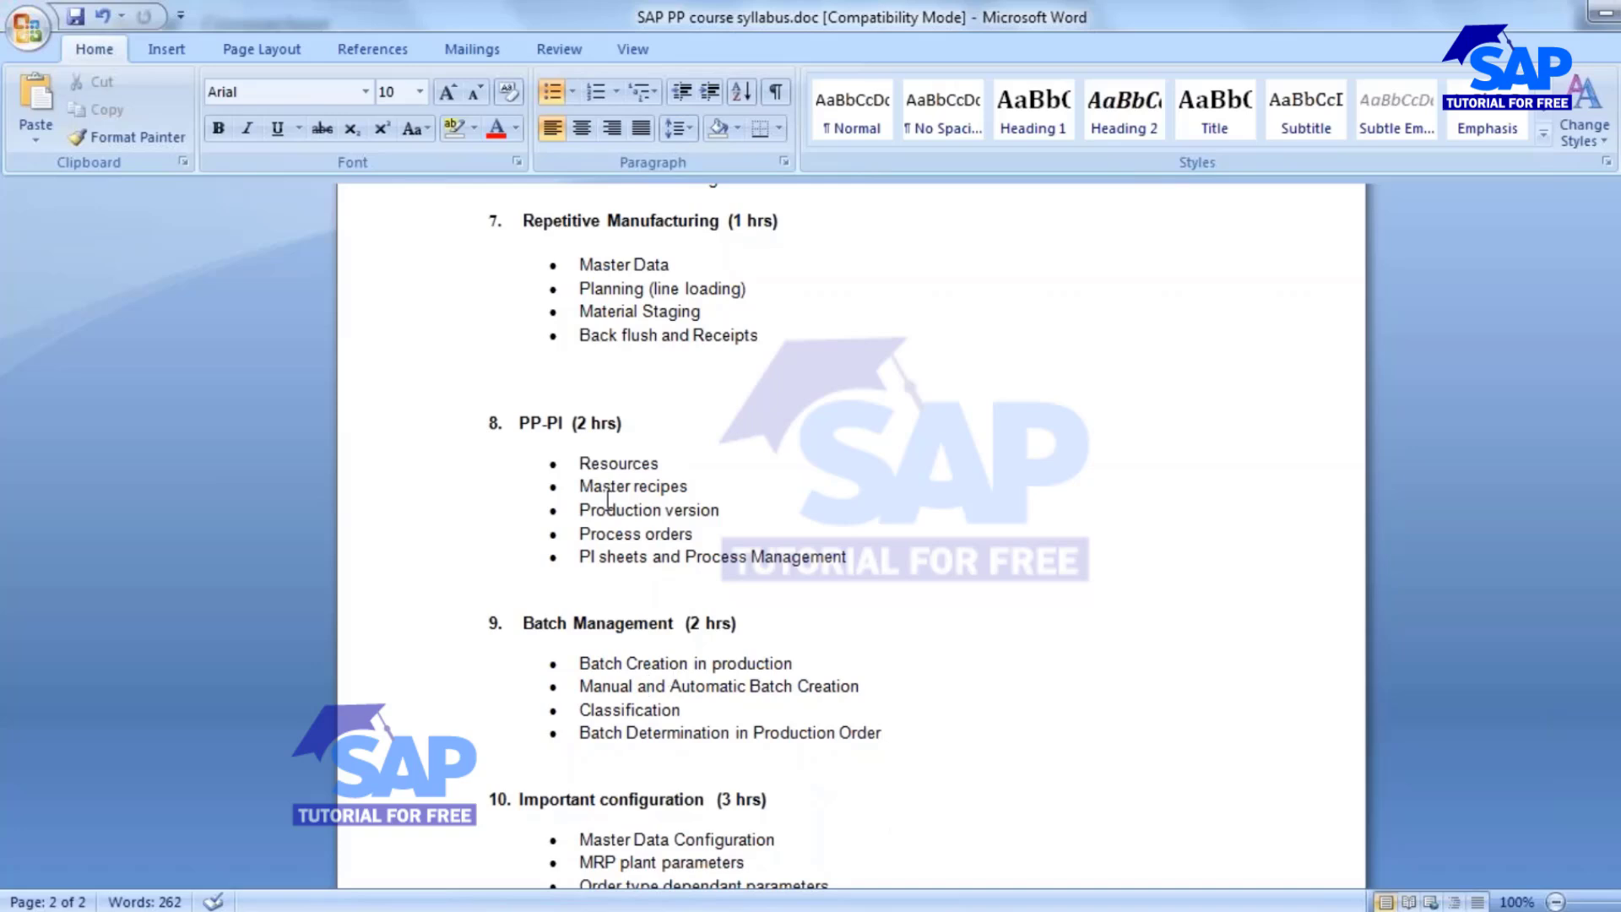
scroll(608, 500, "up", 5)
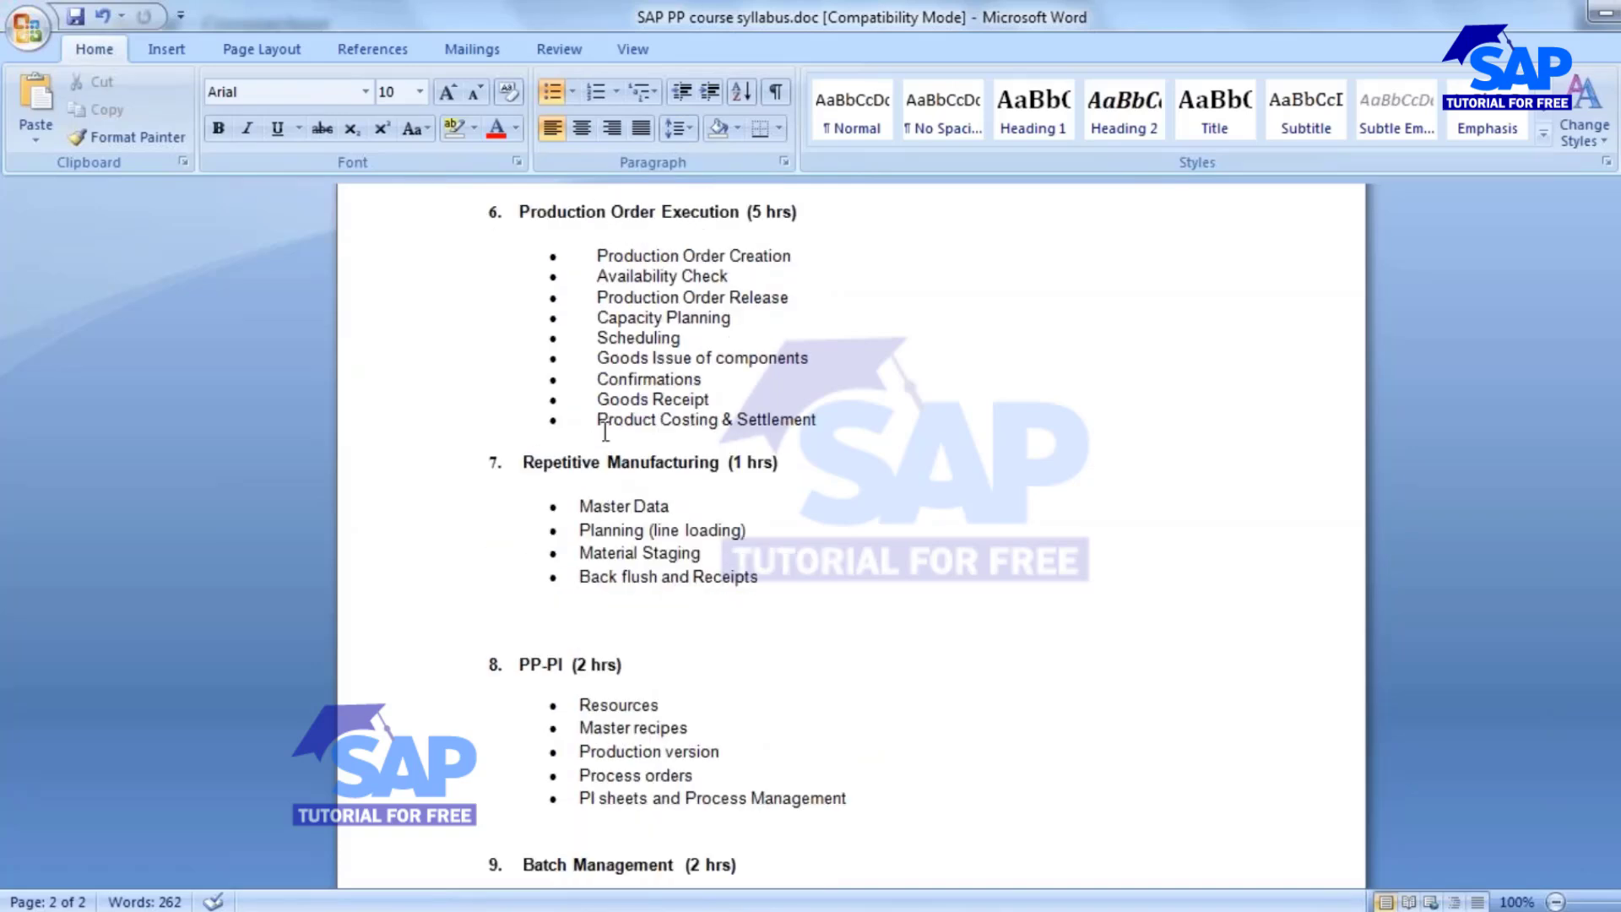
left_click_drag(598, 427, 722, 429)
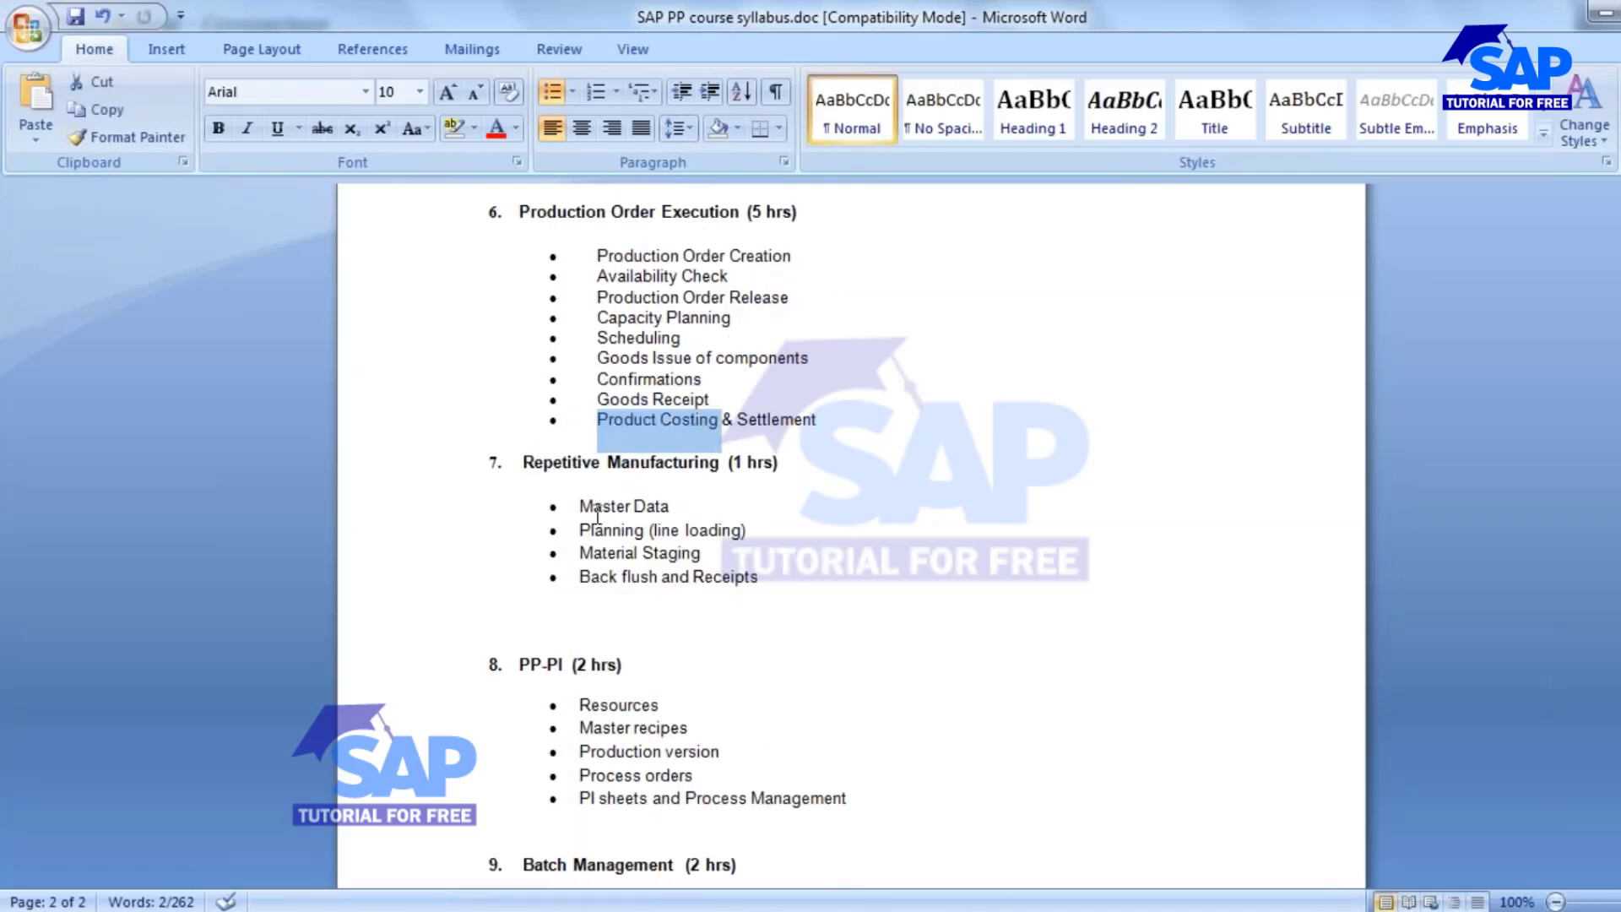
Step: Return to the SAP cost comparison, point out the total actual costs and their subtotals, and leave the report
key("alt+Tab")
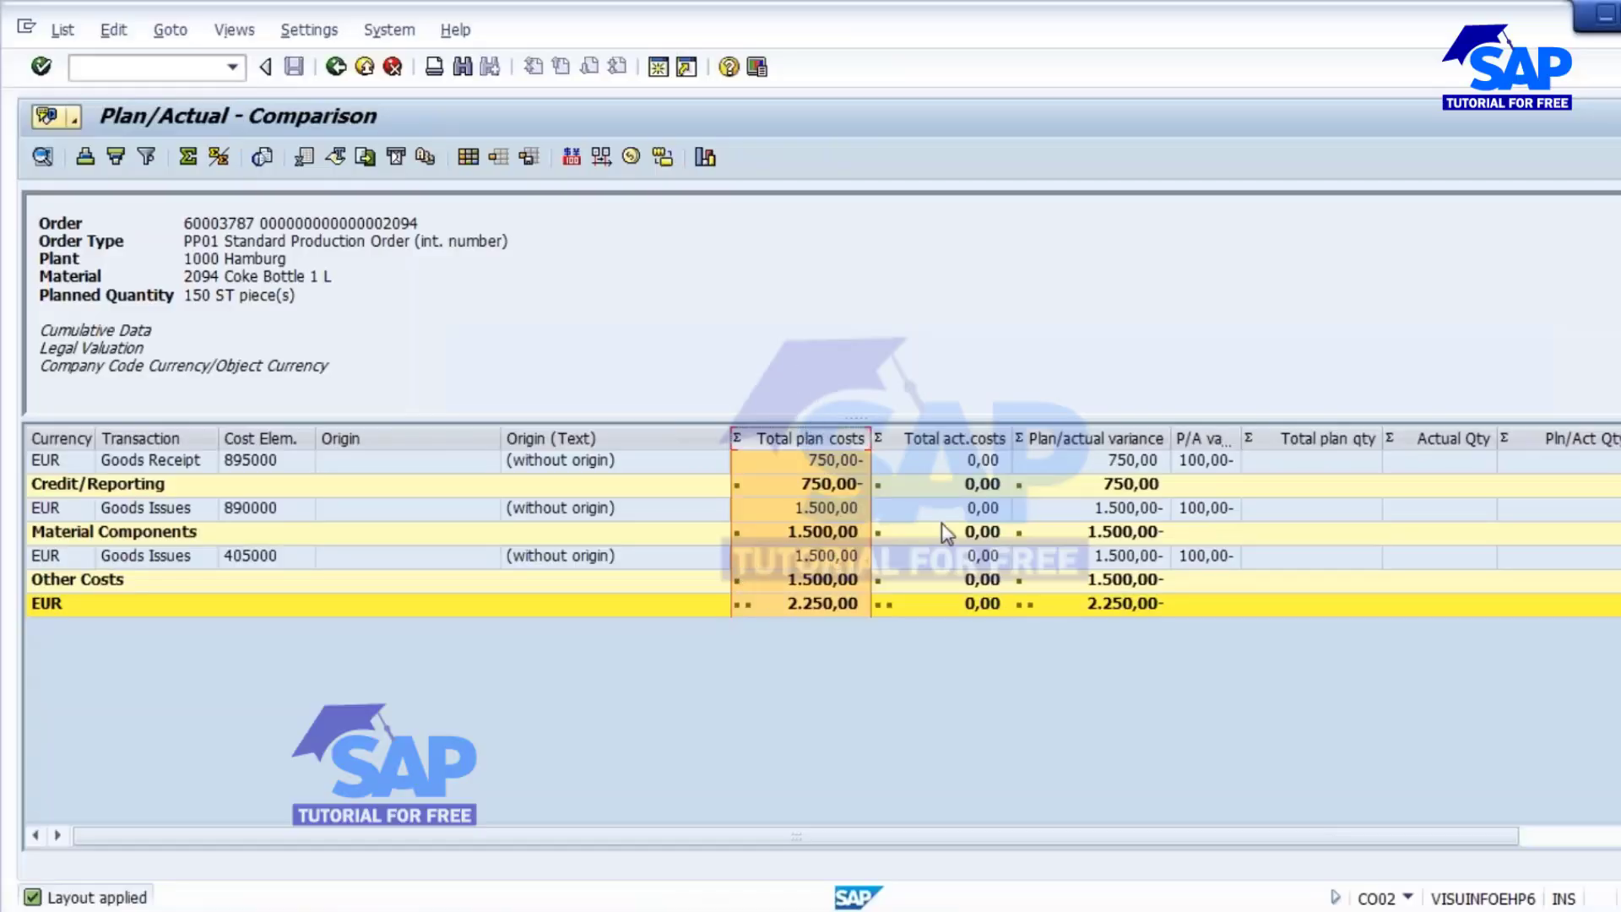
left_click(970, 436)
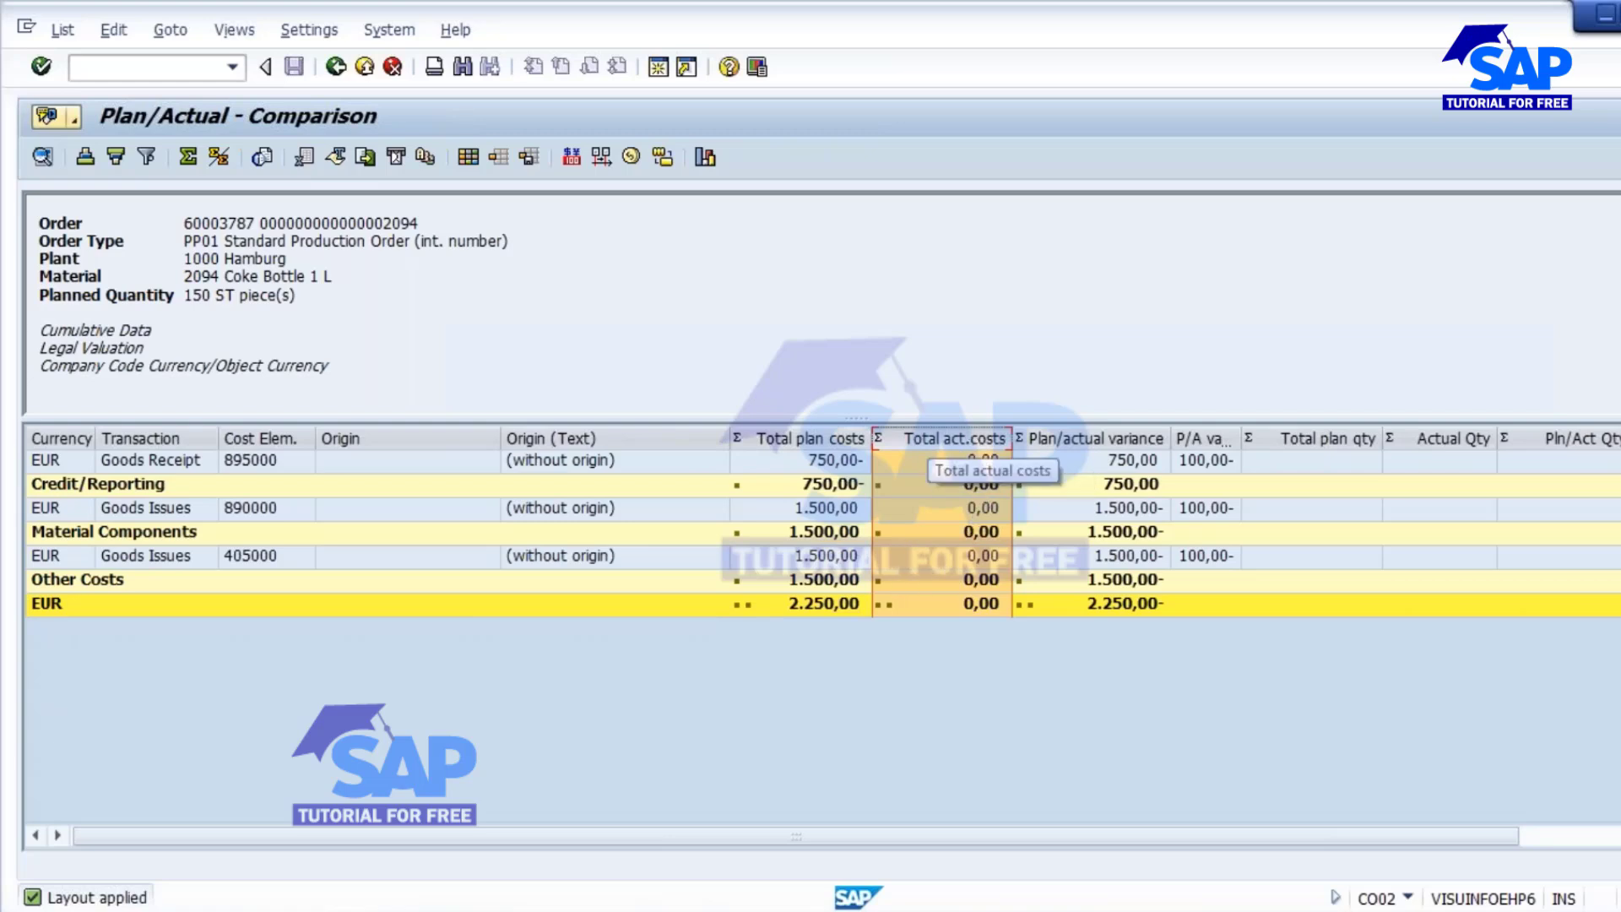
left_click(970, 485)
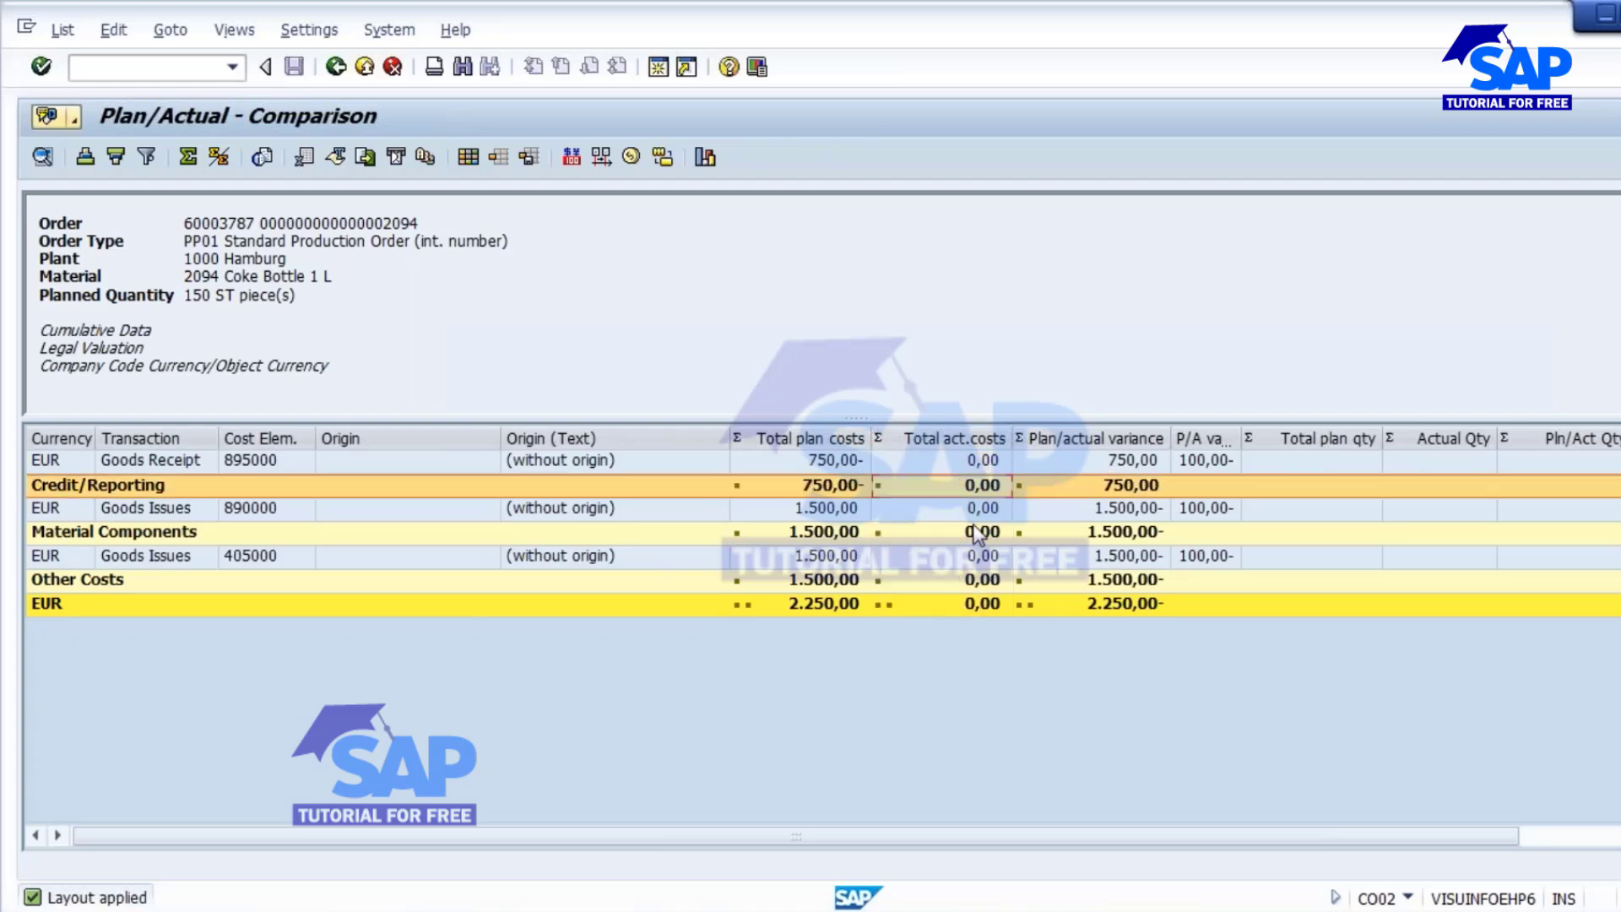
left_click(975, 531)
left_click(973, 581)
left_click(971, 605)
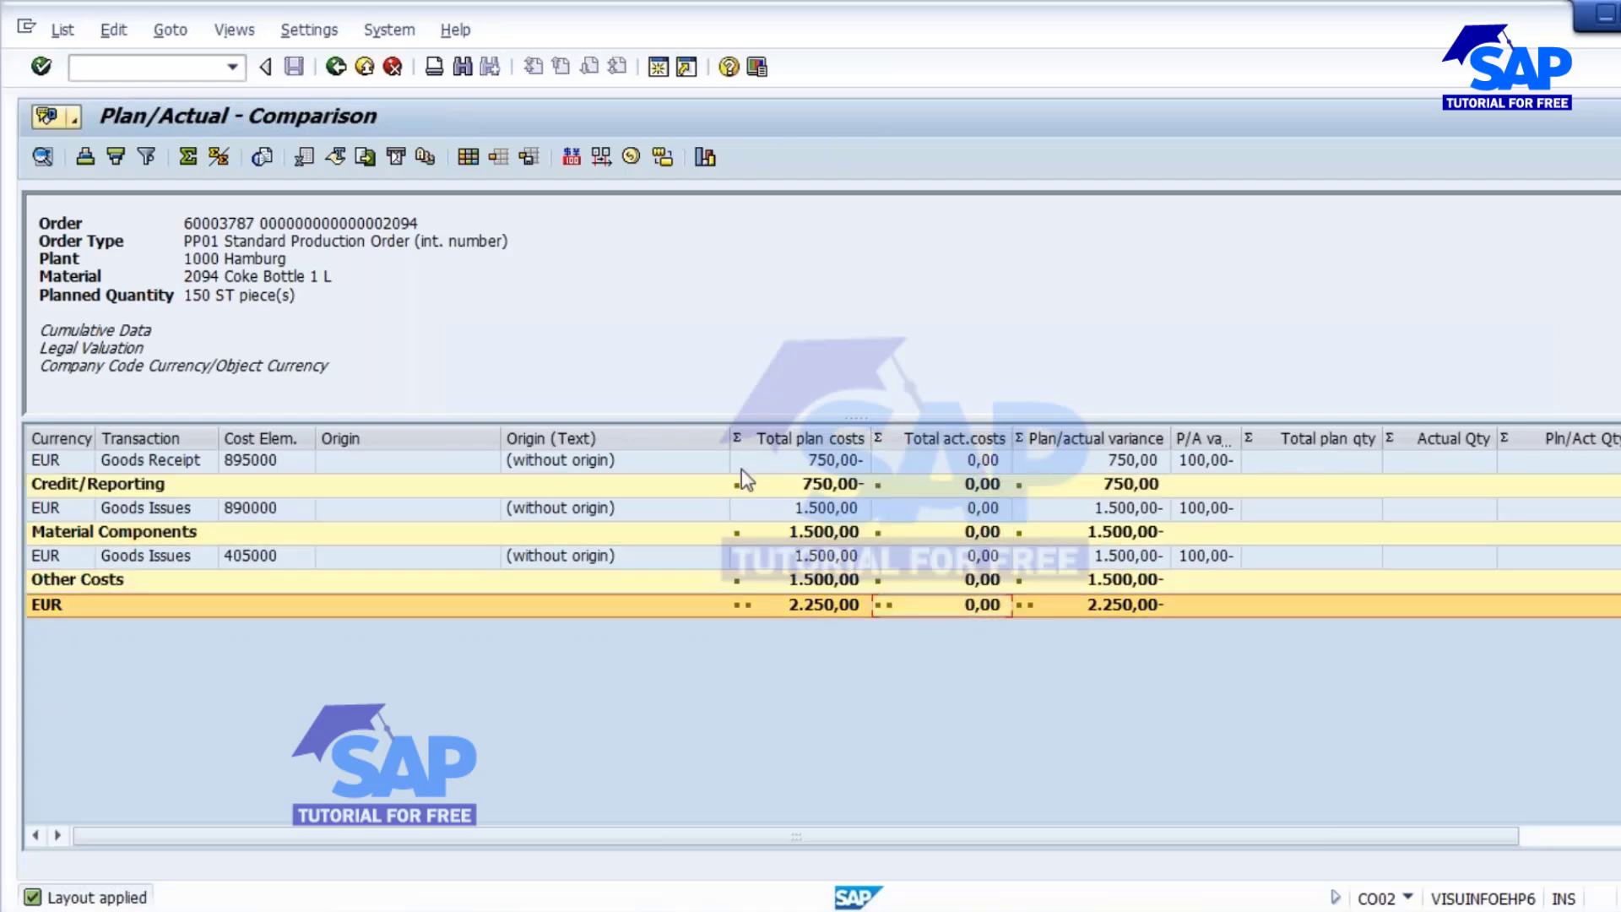
left_click(336, 68)
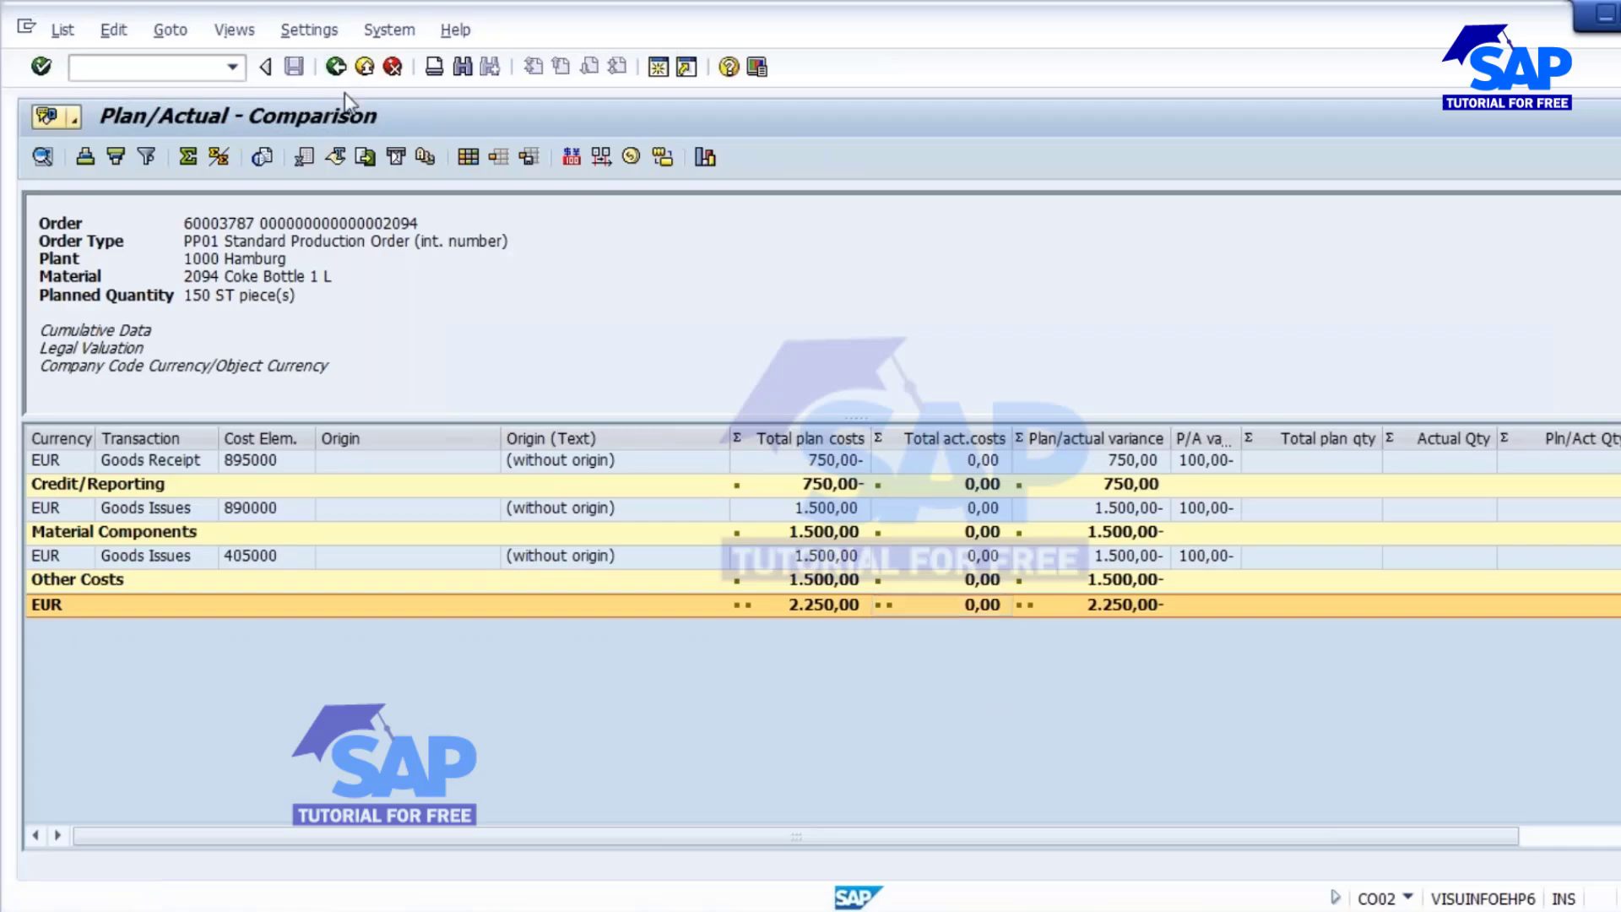
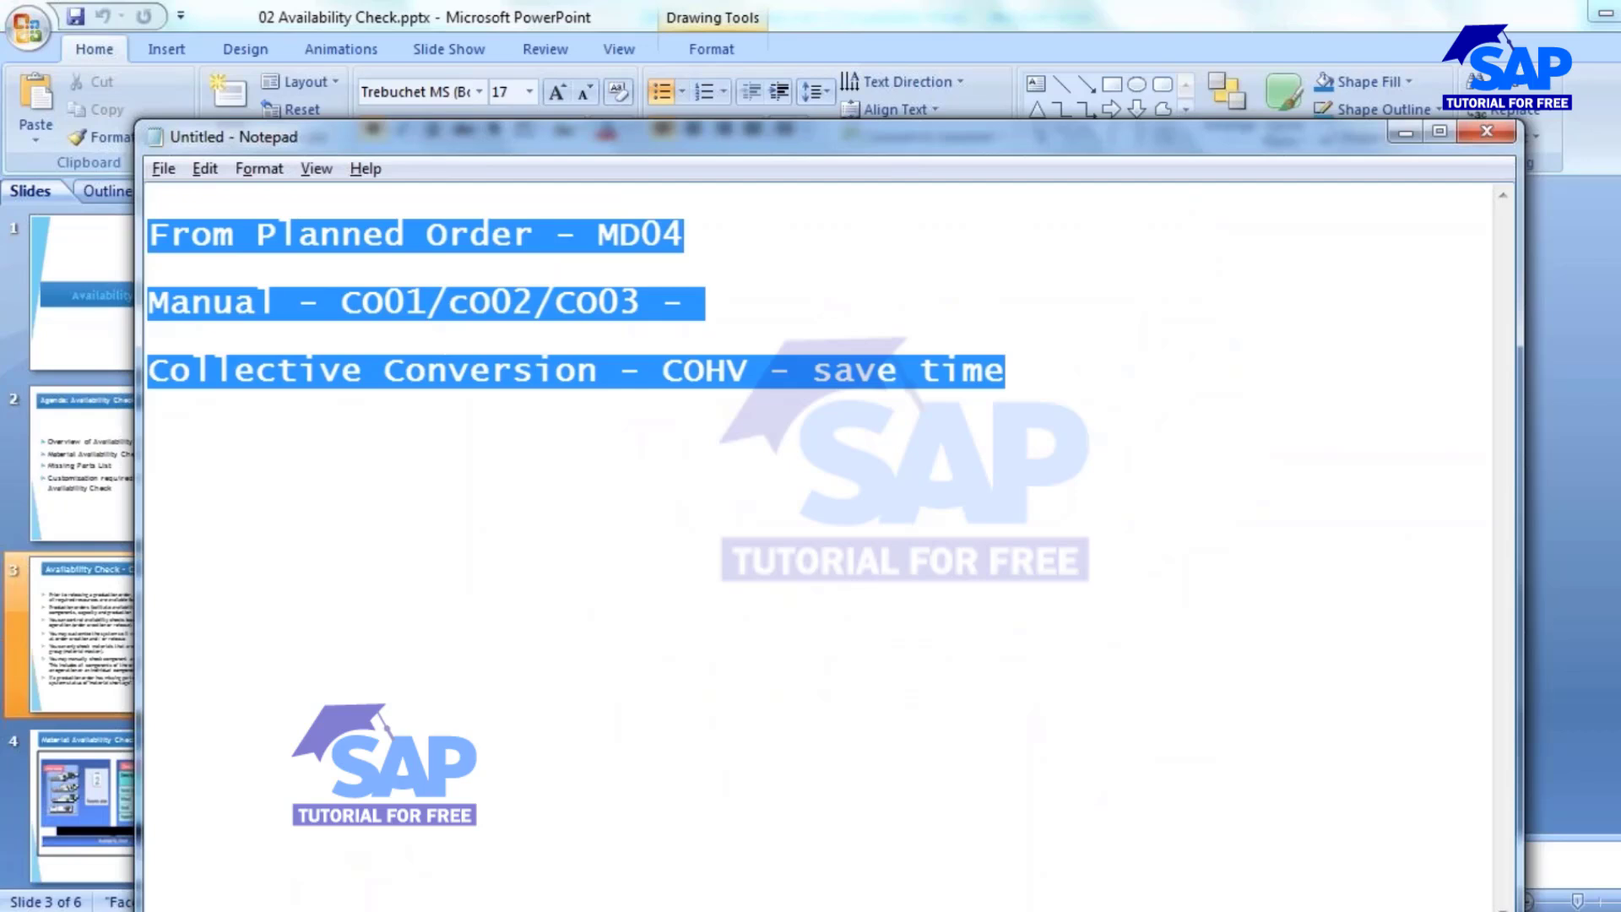
Step: Clear all the notes on order creation methods from the Notepad document
key("Delete")
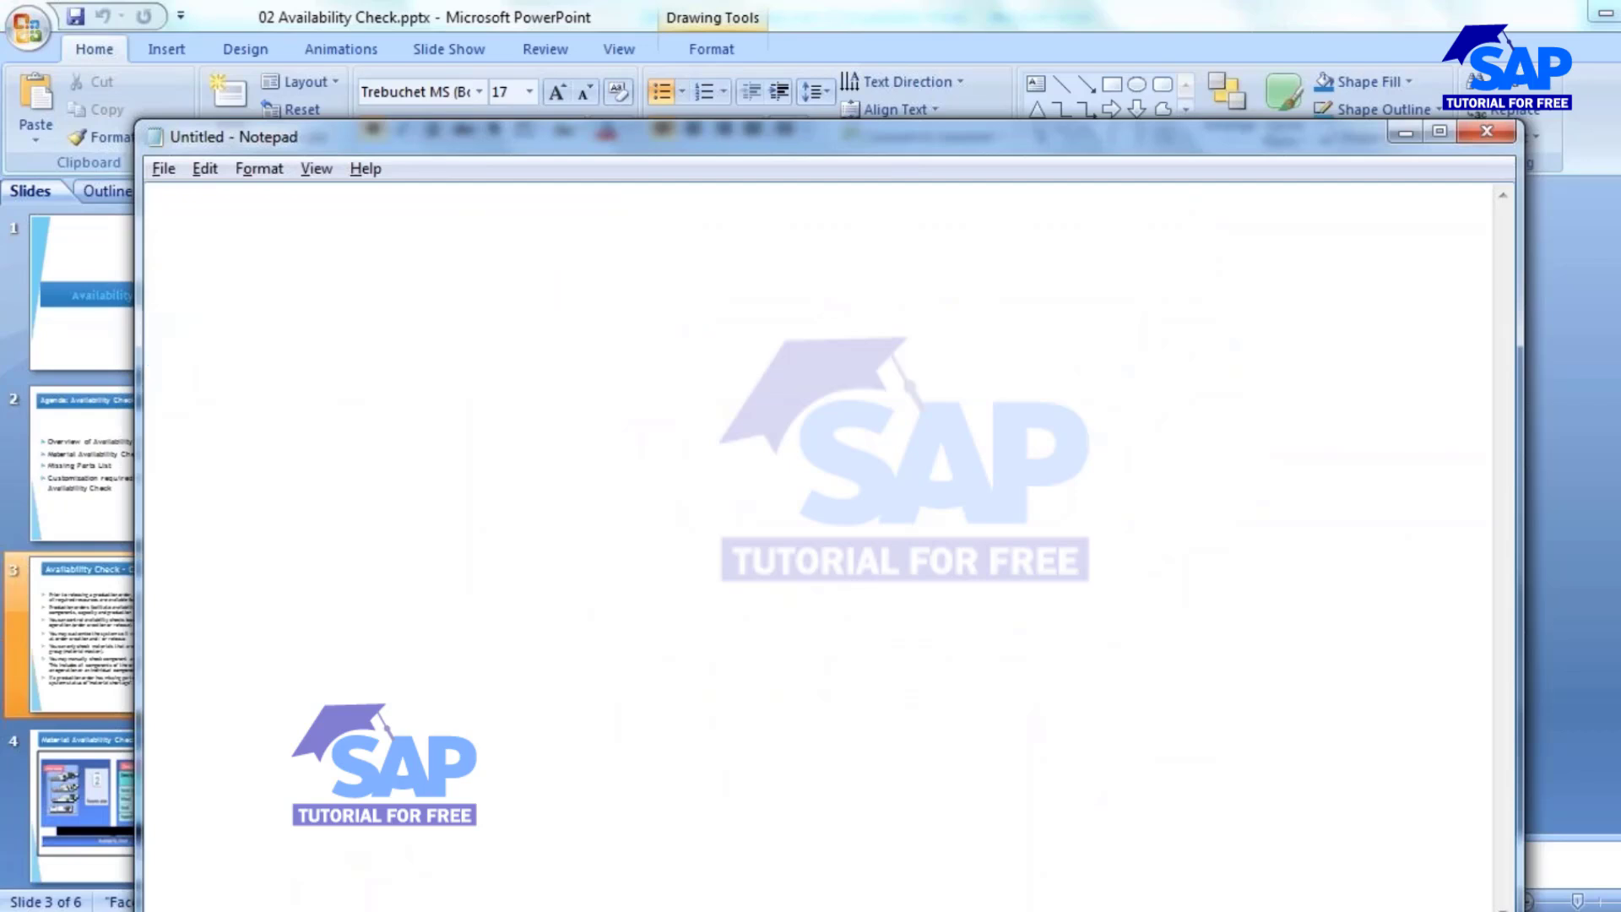
Step: Write "Production Order Creation" in the empty Notepad document, with "Availability Check" indented on the line below
type("Produc")
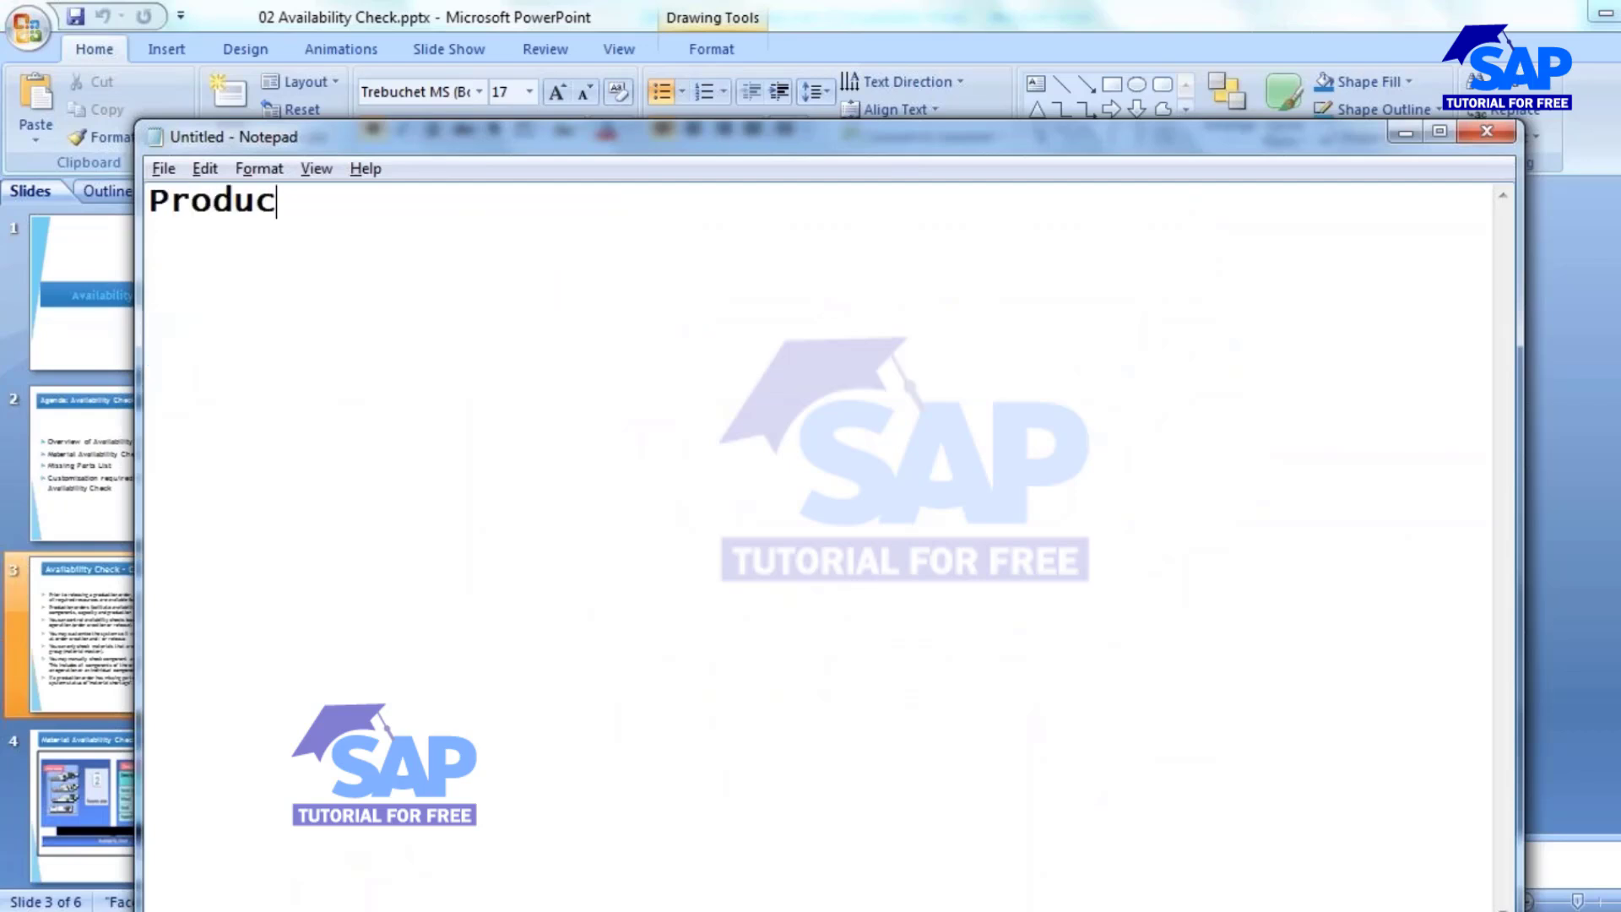
type("tion Order ")
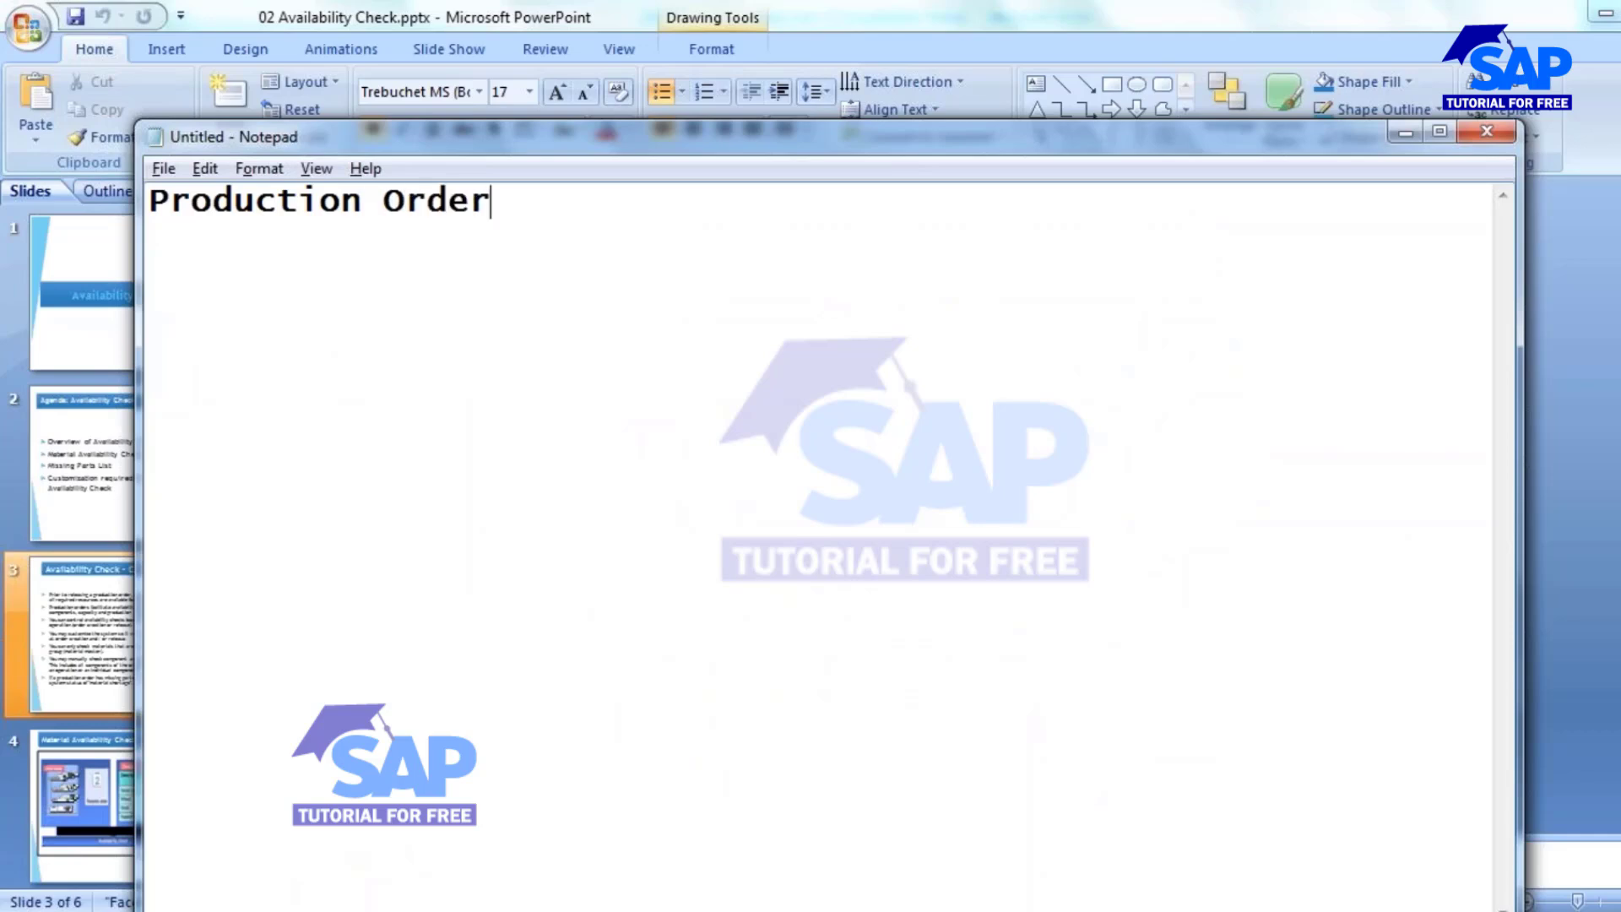
type("Creation")
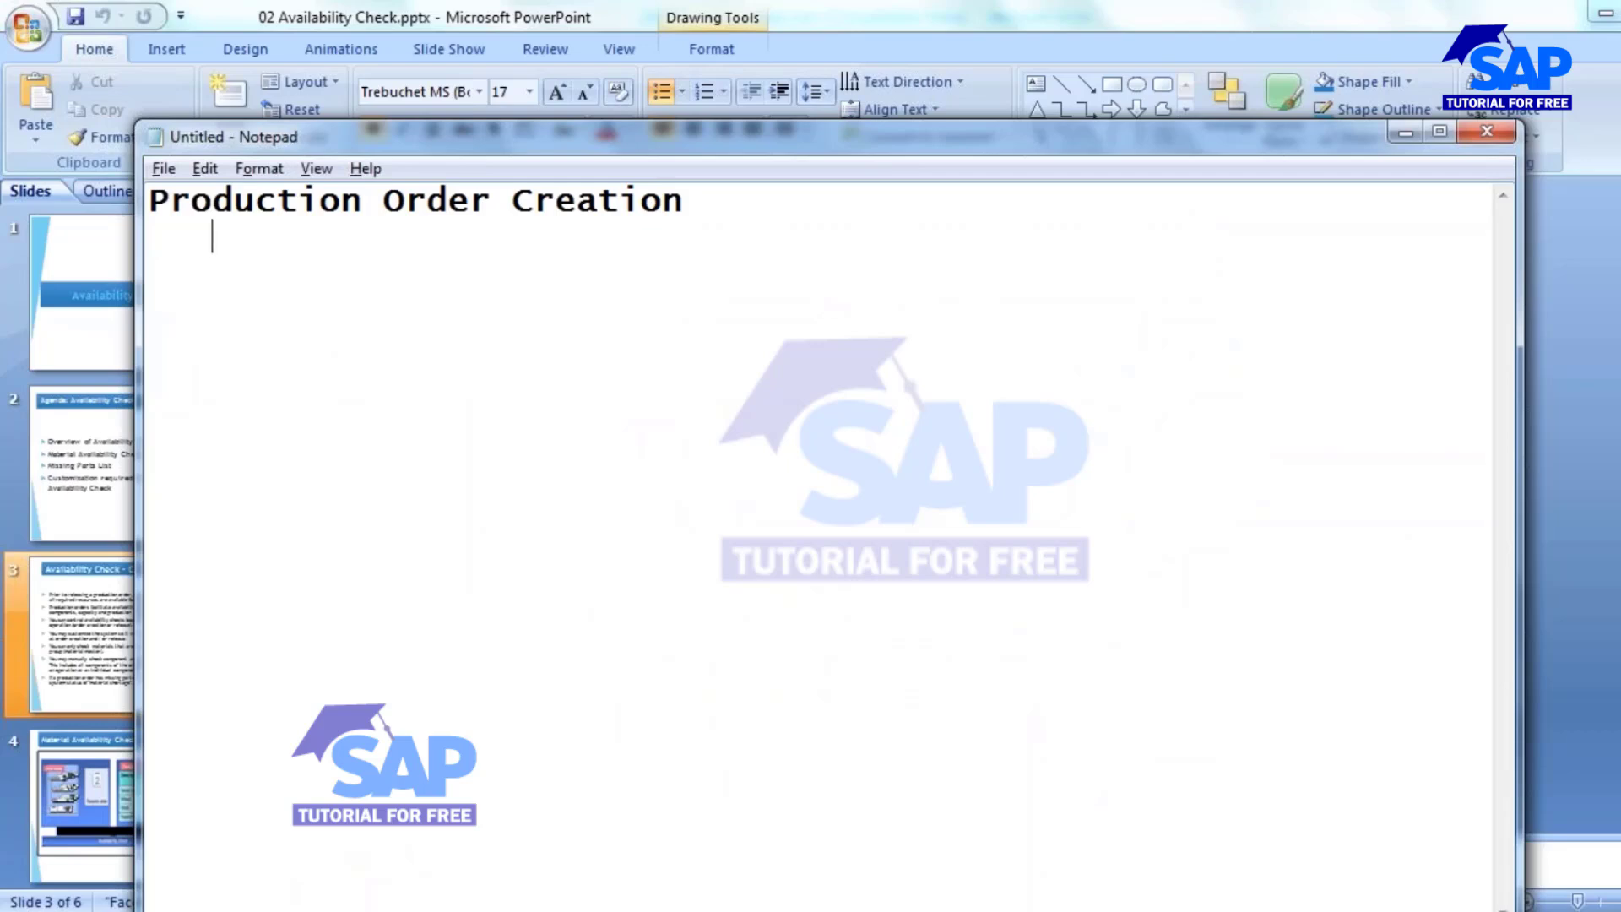
key("Return")
type("Avai")
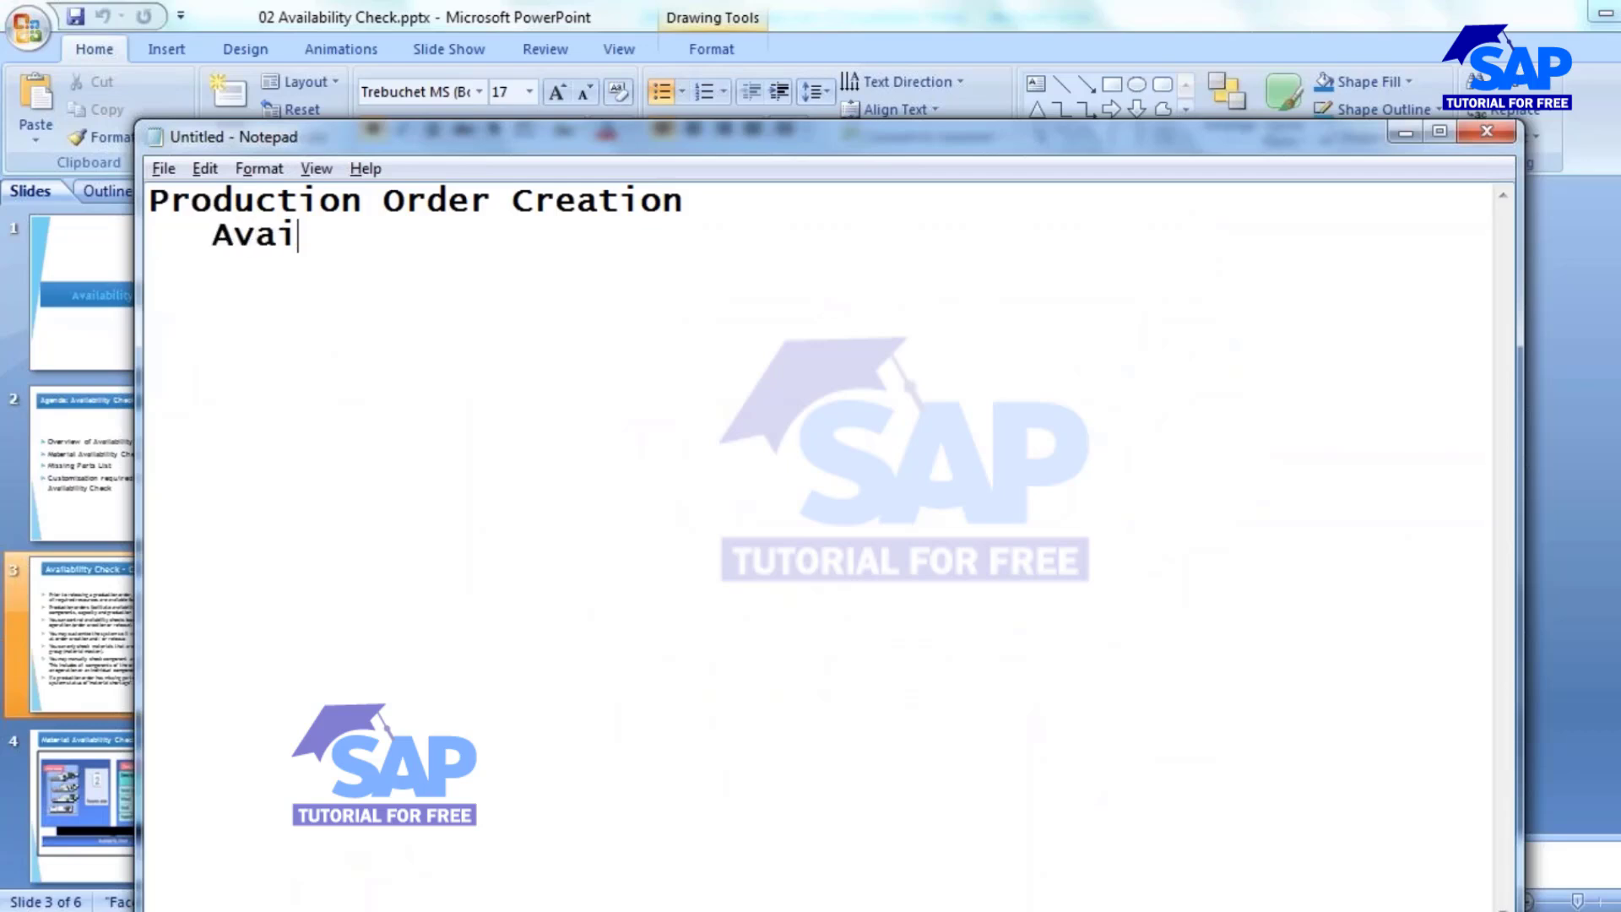
type("lability")
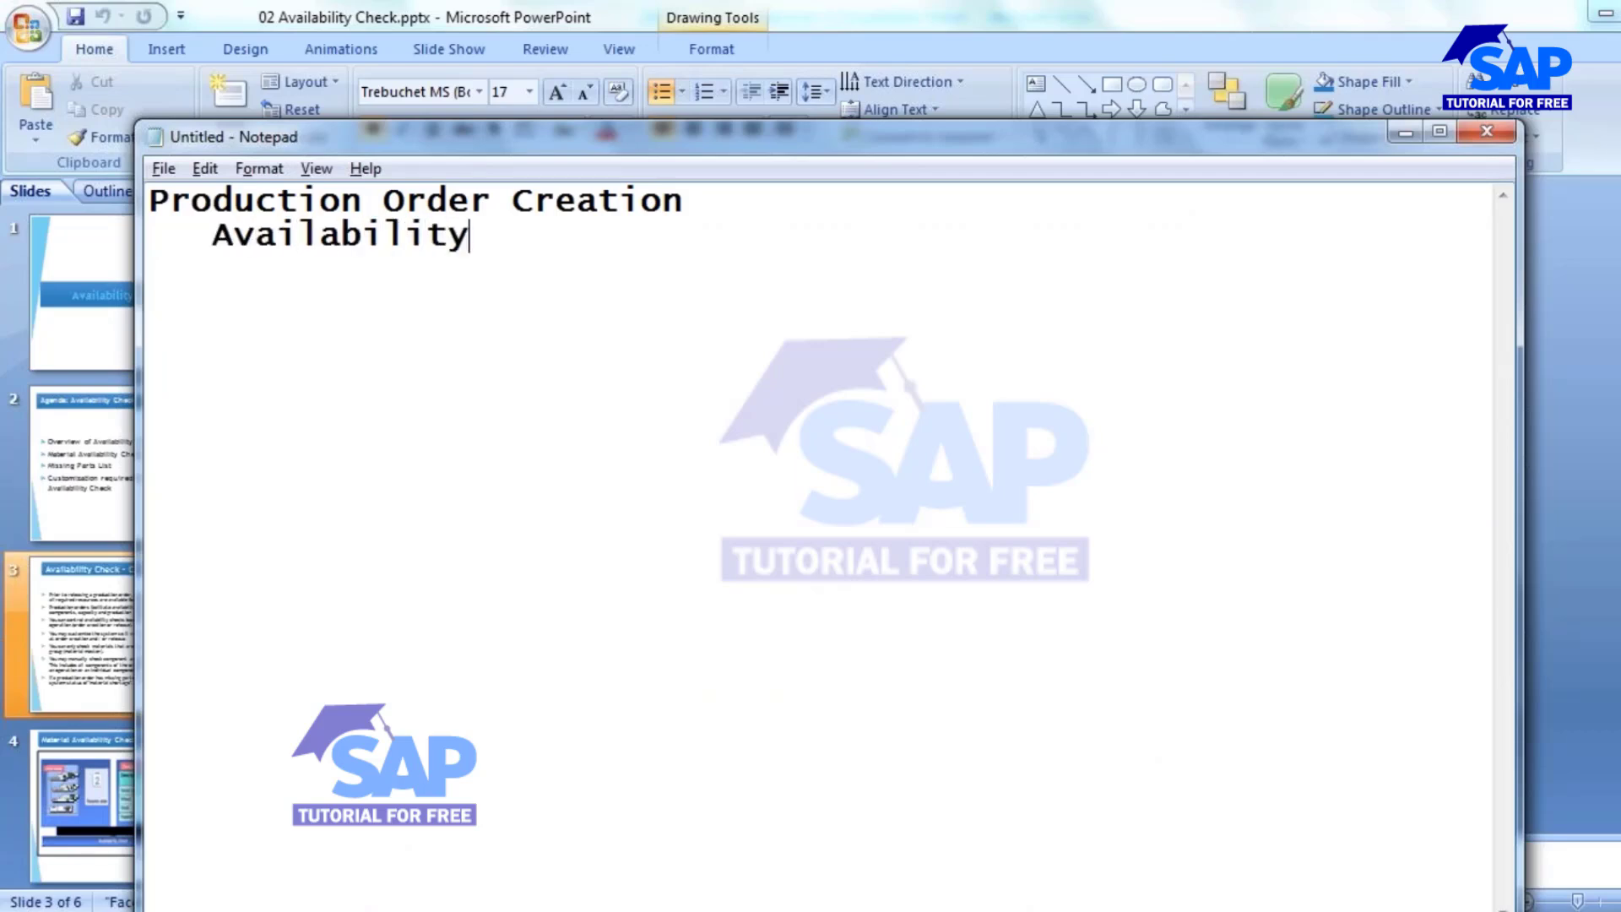
type(" Che k")
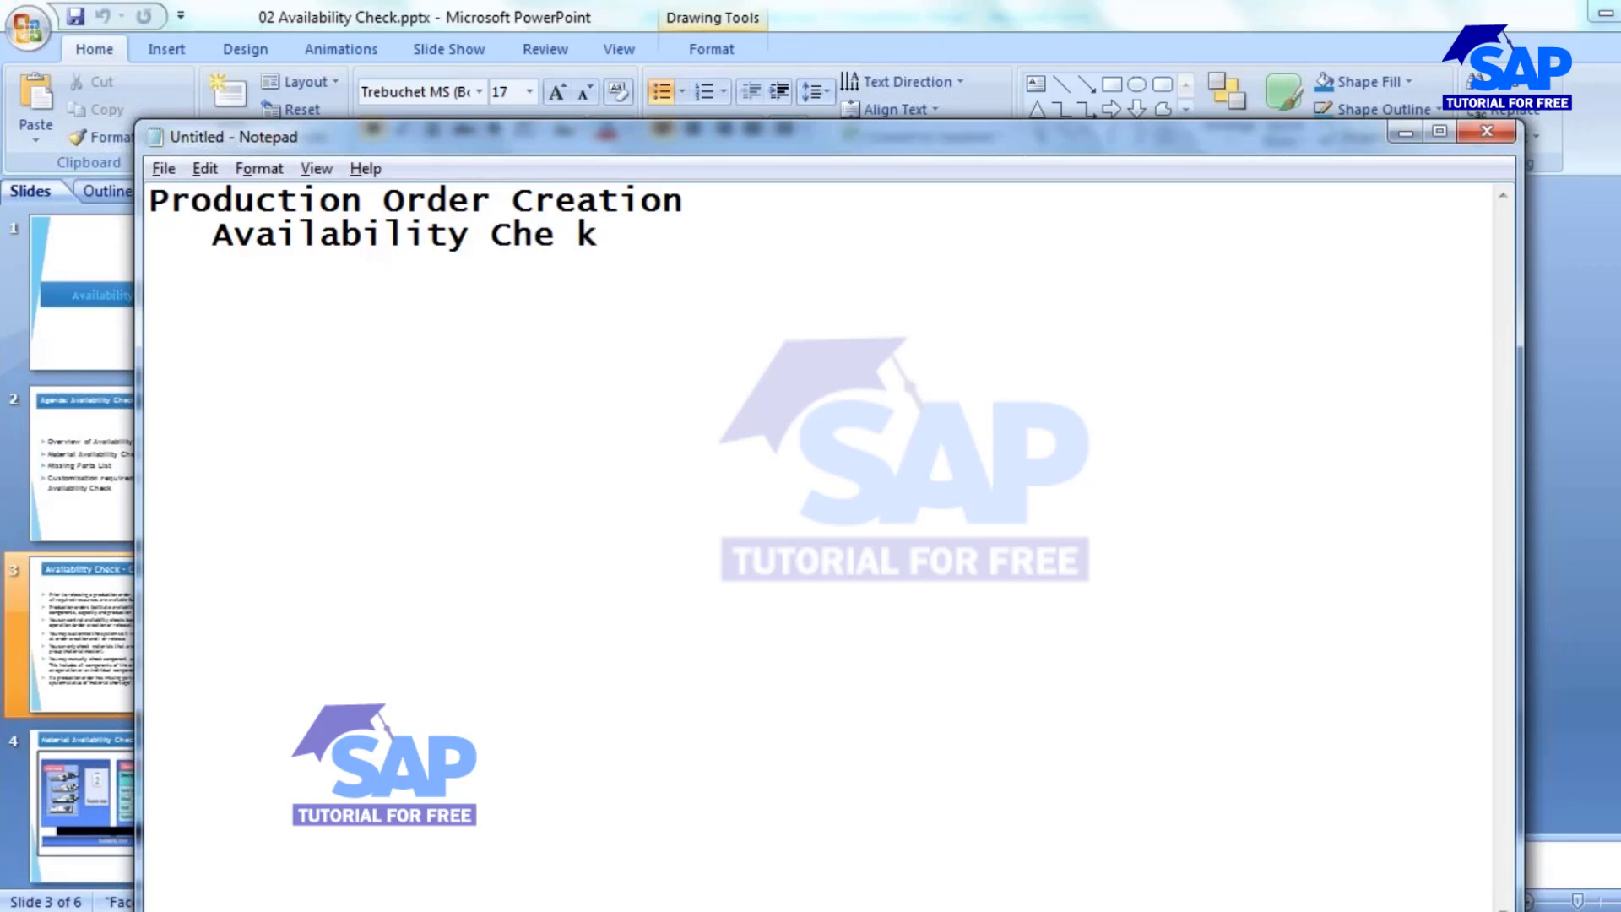
key("BackSpace")
key("BackSpace")
type("ck")
Step: Copy the "Production Order Creation" line and paste it, further indented, below "Availability Check"
left_click_drag(149, 203, 697, 210)
key("ctrl+c")
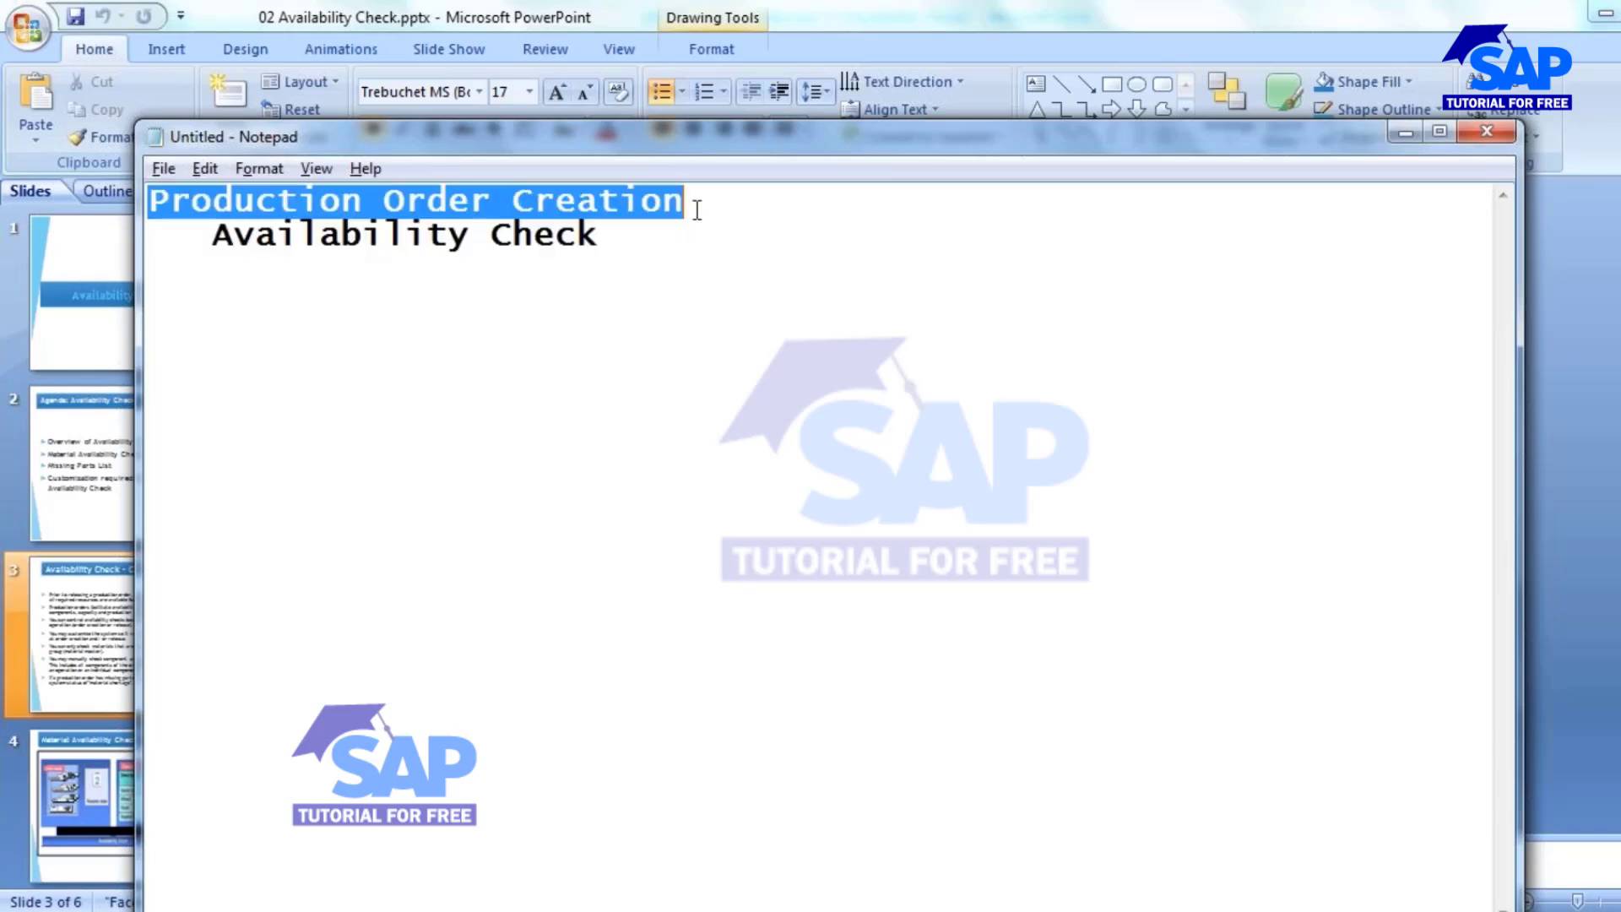
left_click(382, 275)
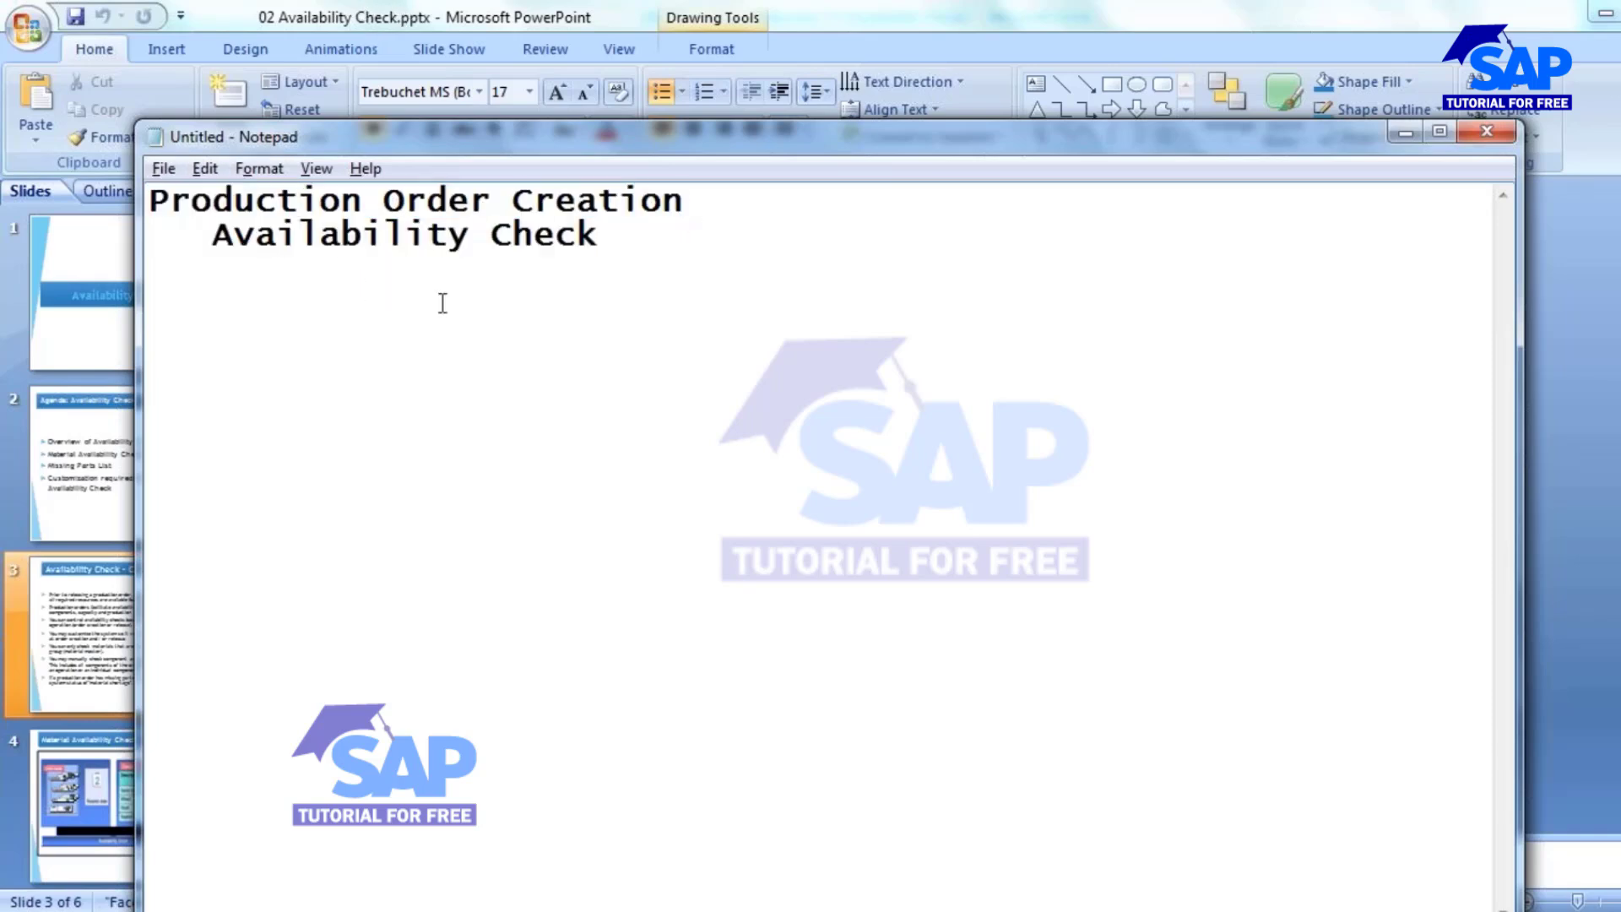
key("ctrl+v")
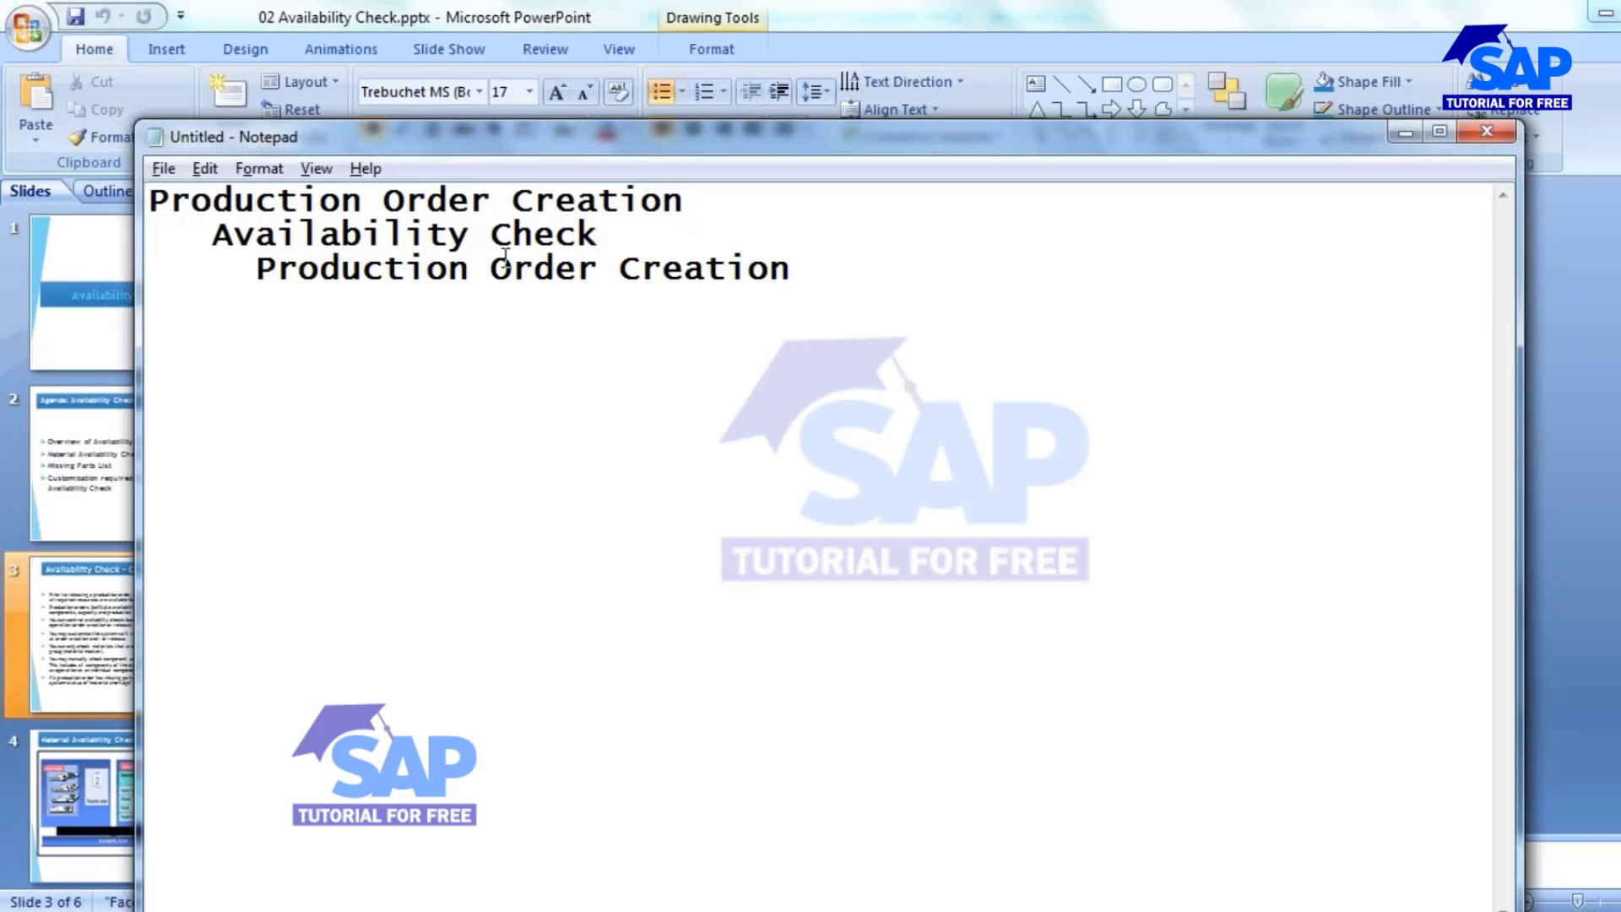
key("Up")
Step: Show the Material Availability Check slide in PowerPoint, and exit the Display Routing session for material 2094 in SAP
key("alt+Tab")
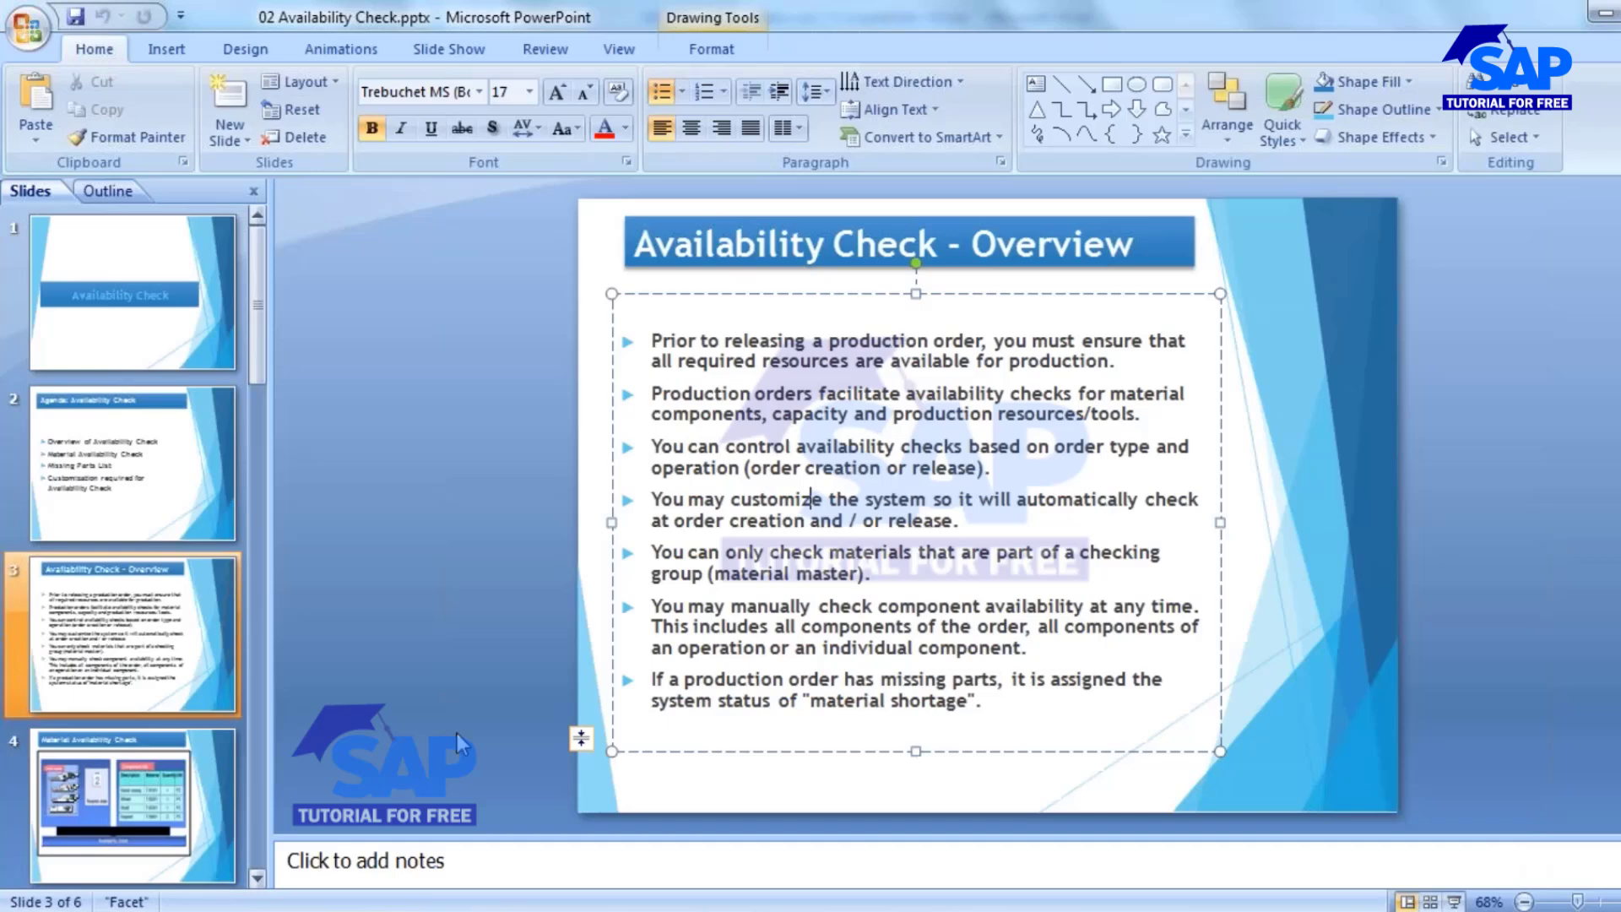
left_click(102, 844)
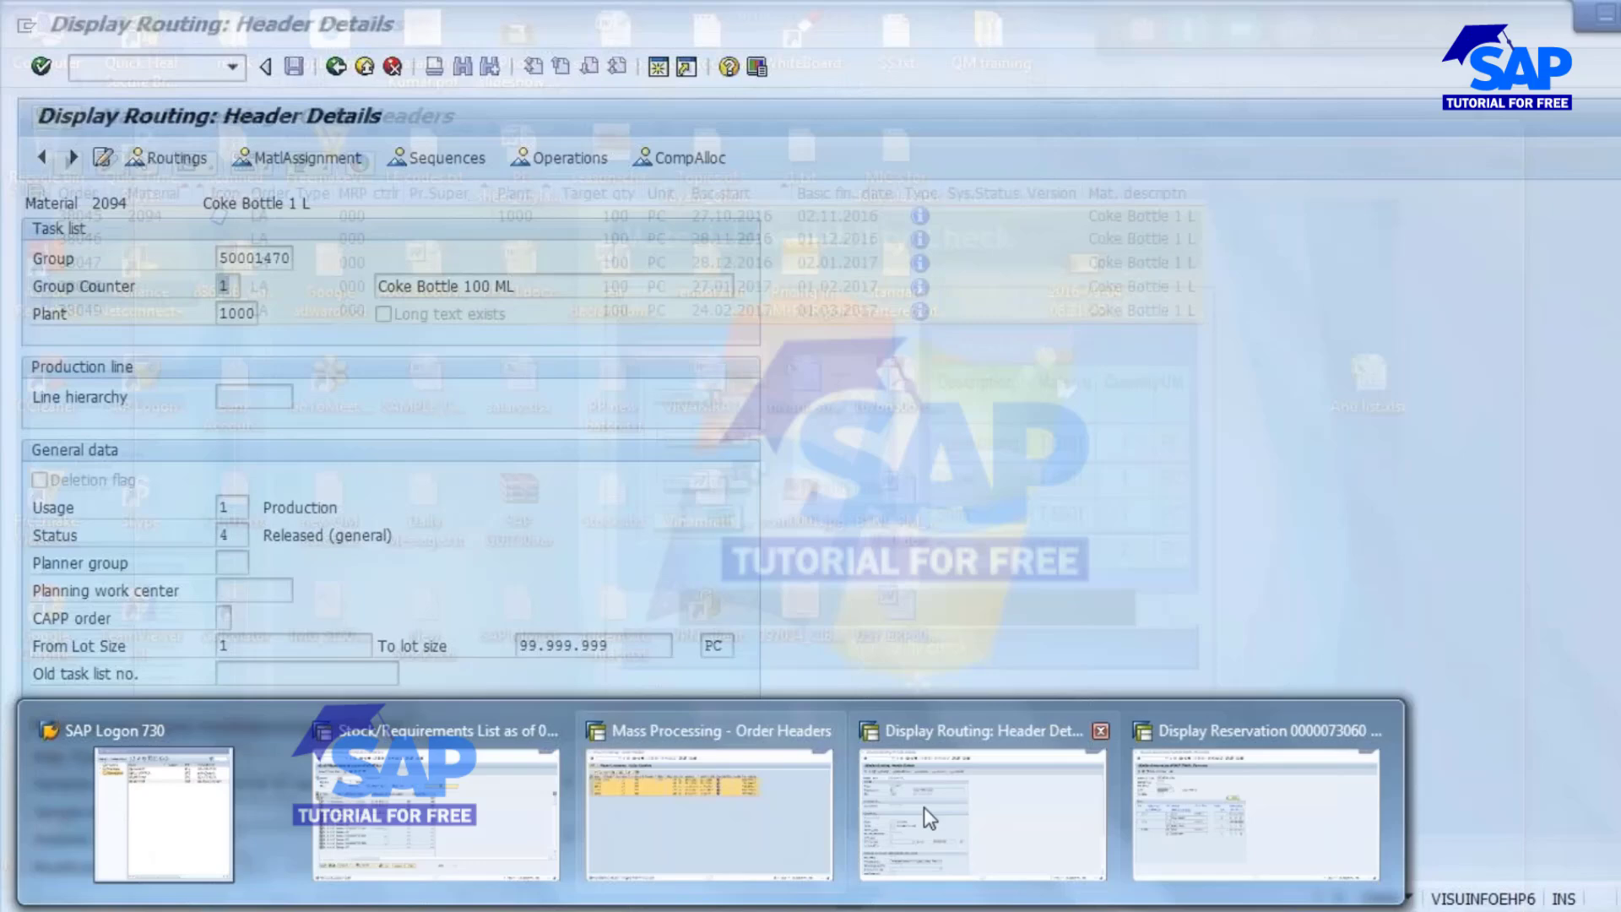
left_click(924, 807)
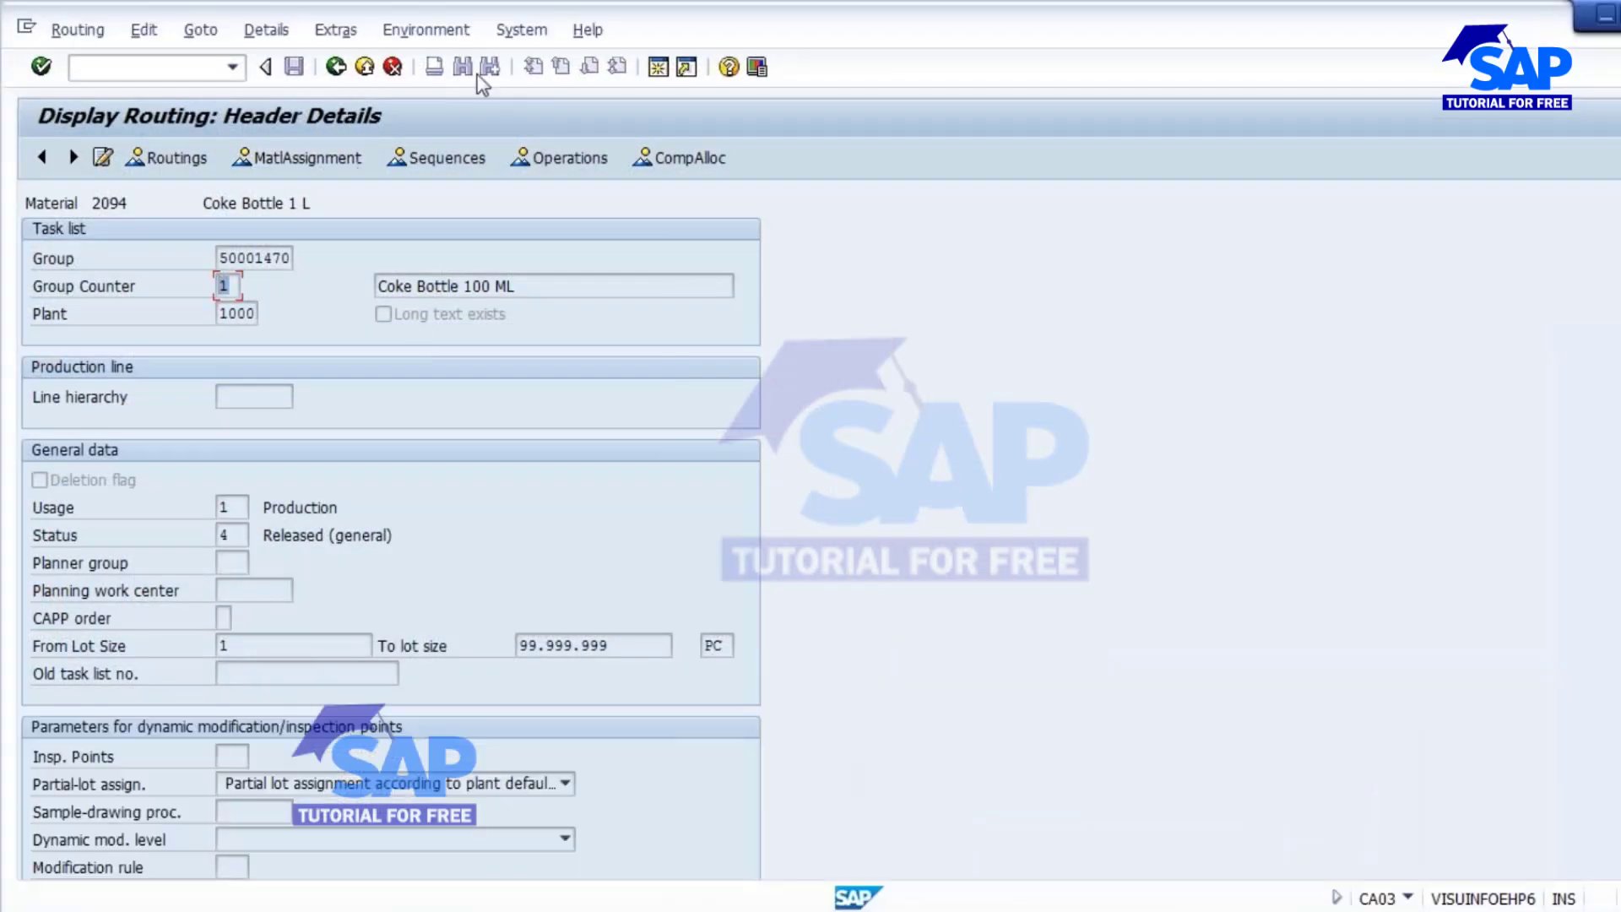
left_click(342, 69)
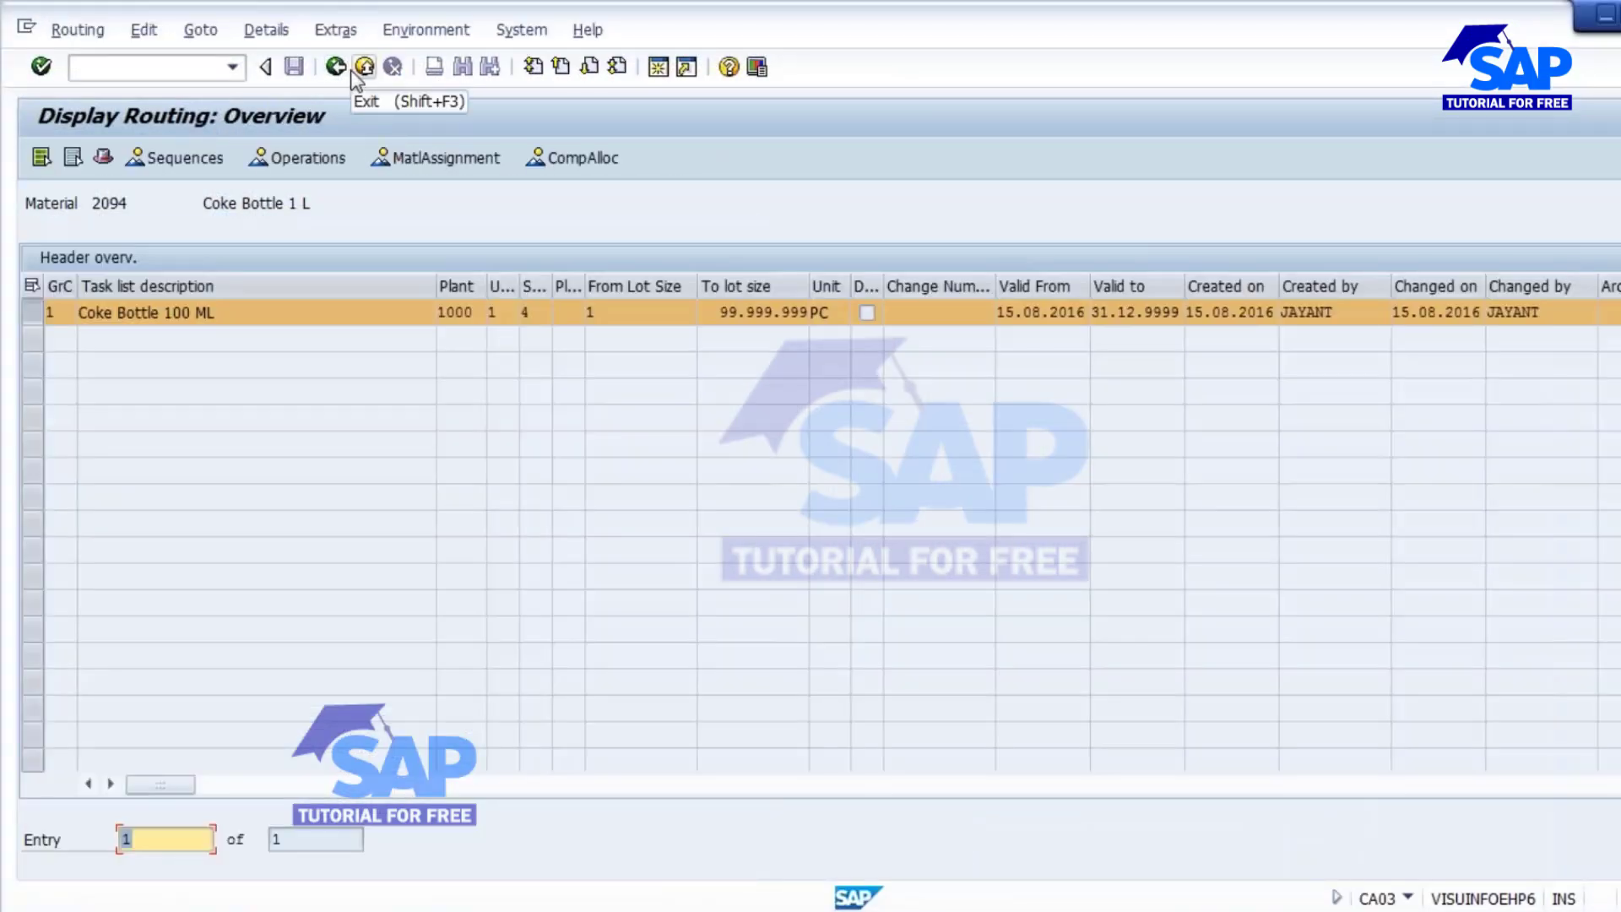
left_click(361, 68)
left_click(361, 67)
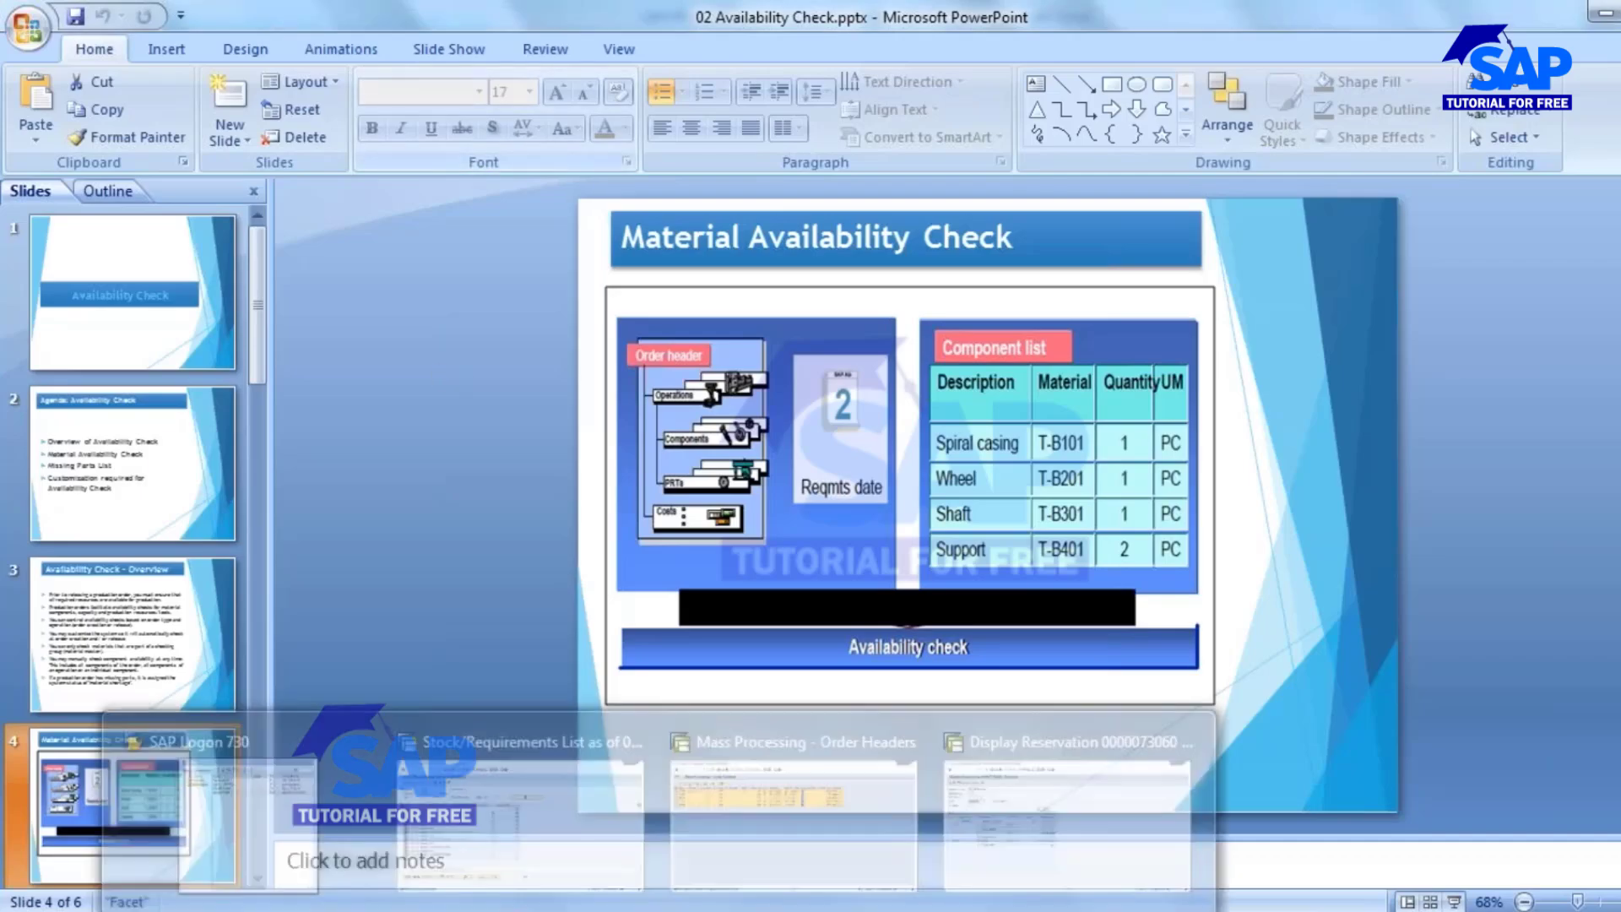
Step: Switch to the SAP Stock/Requirements List, open the production order dated 08.09.2016 in change mode, and return to the list
left_click(555, 799)
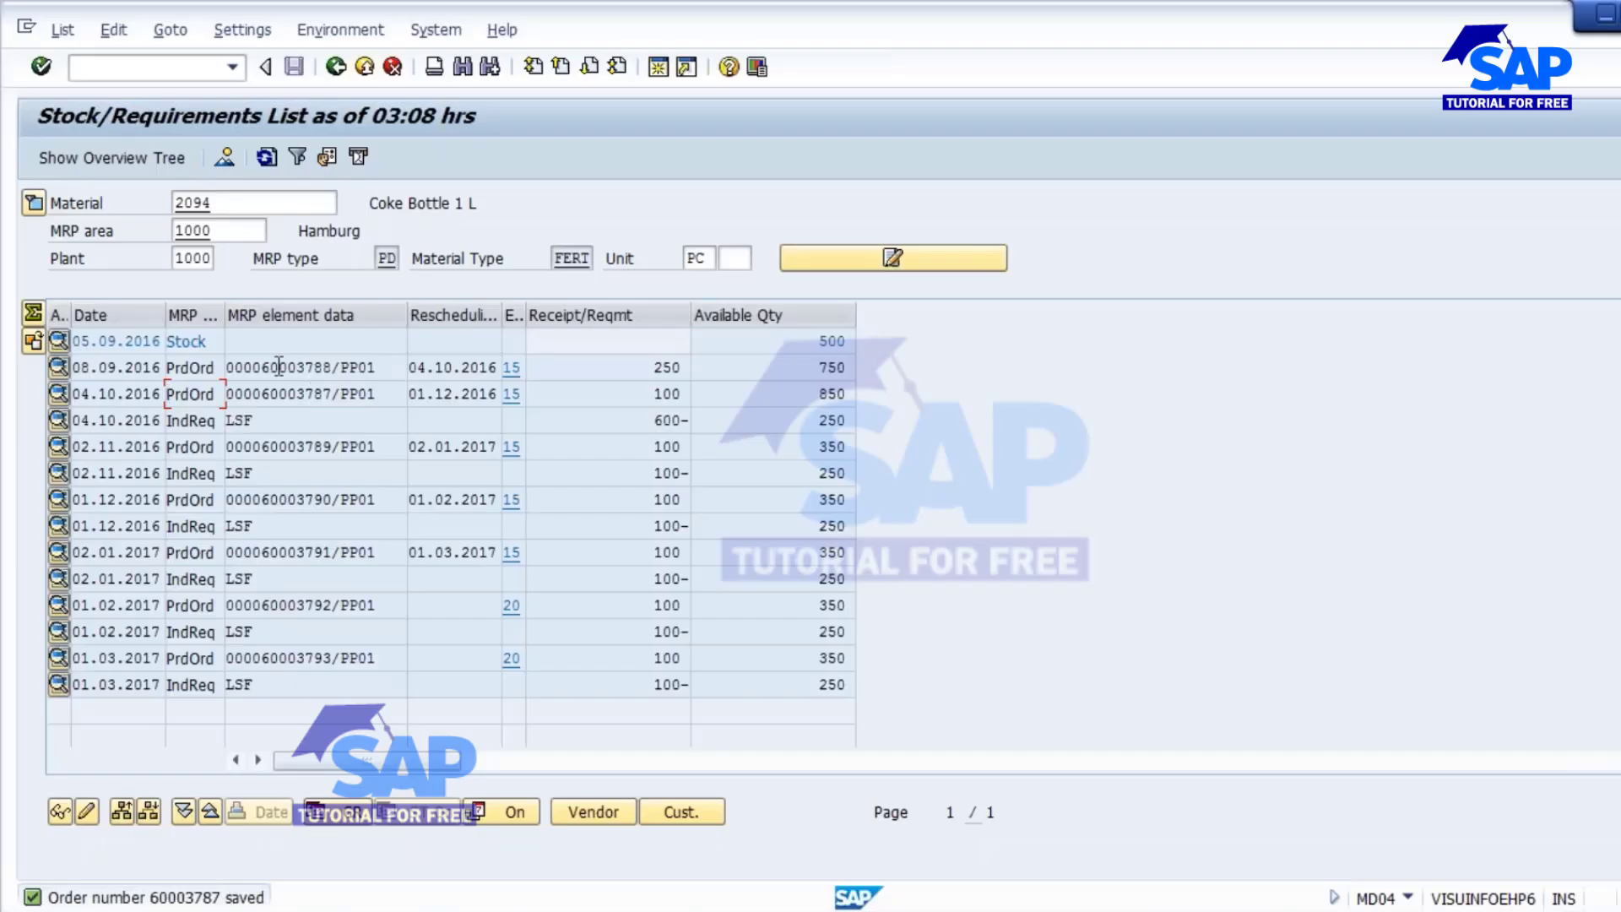
double_click(297, 367)
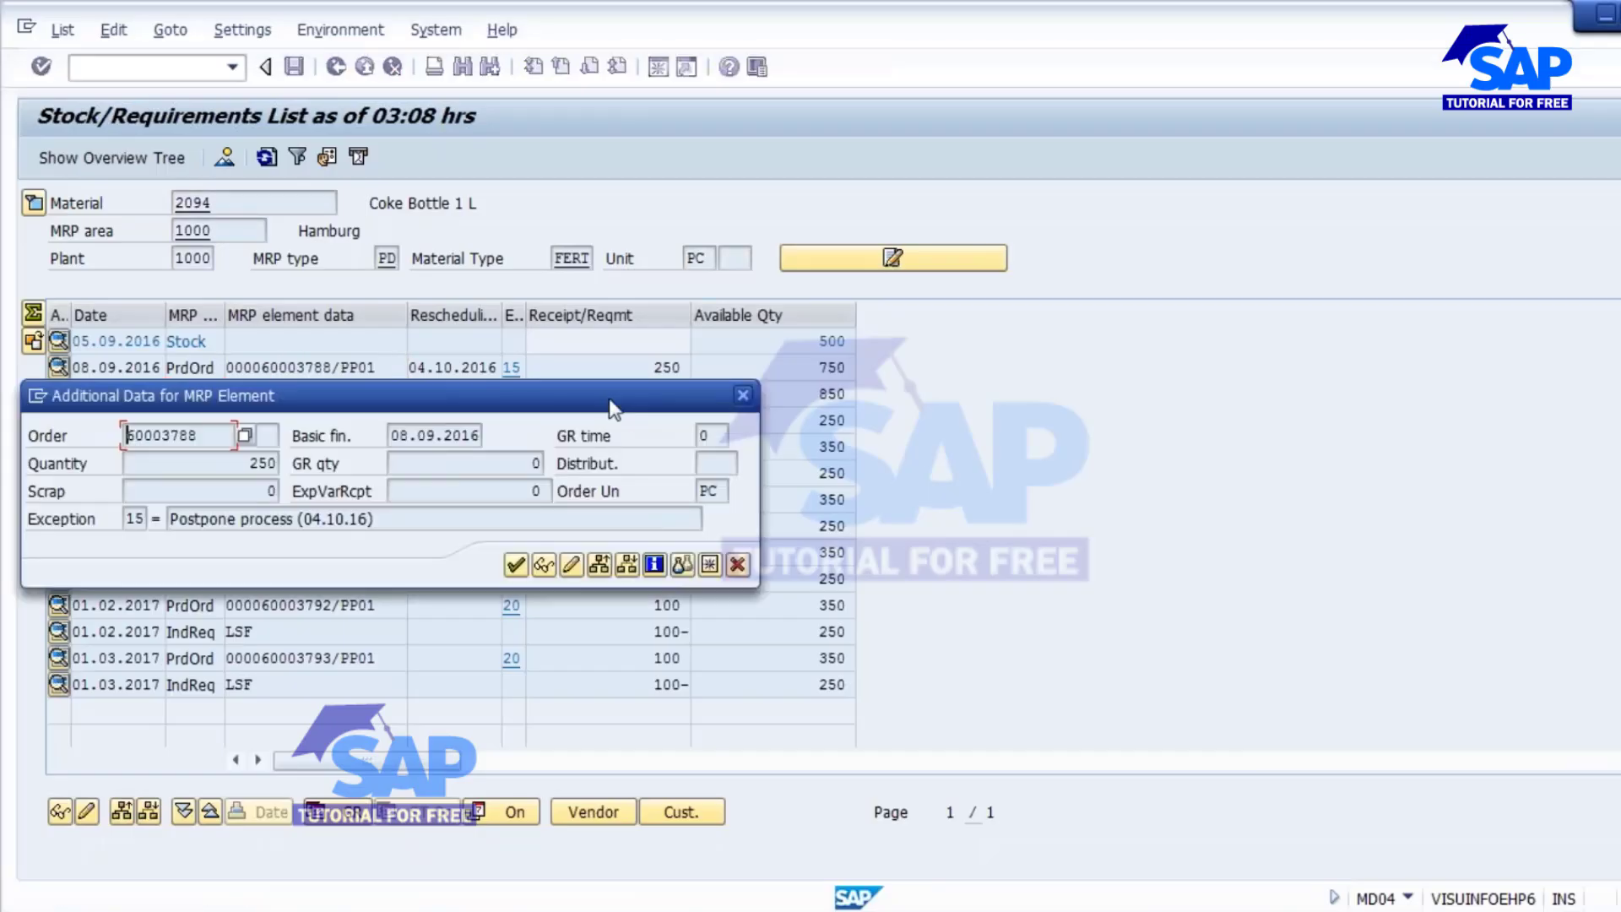
left_click_drag(608, 401, 839, 388)
left_click(804, 552)
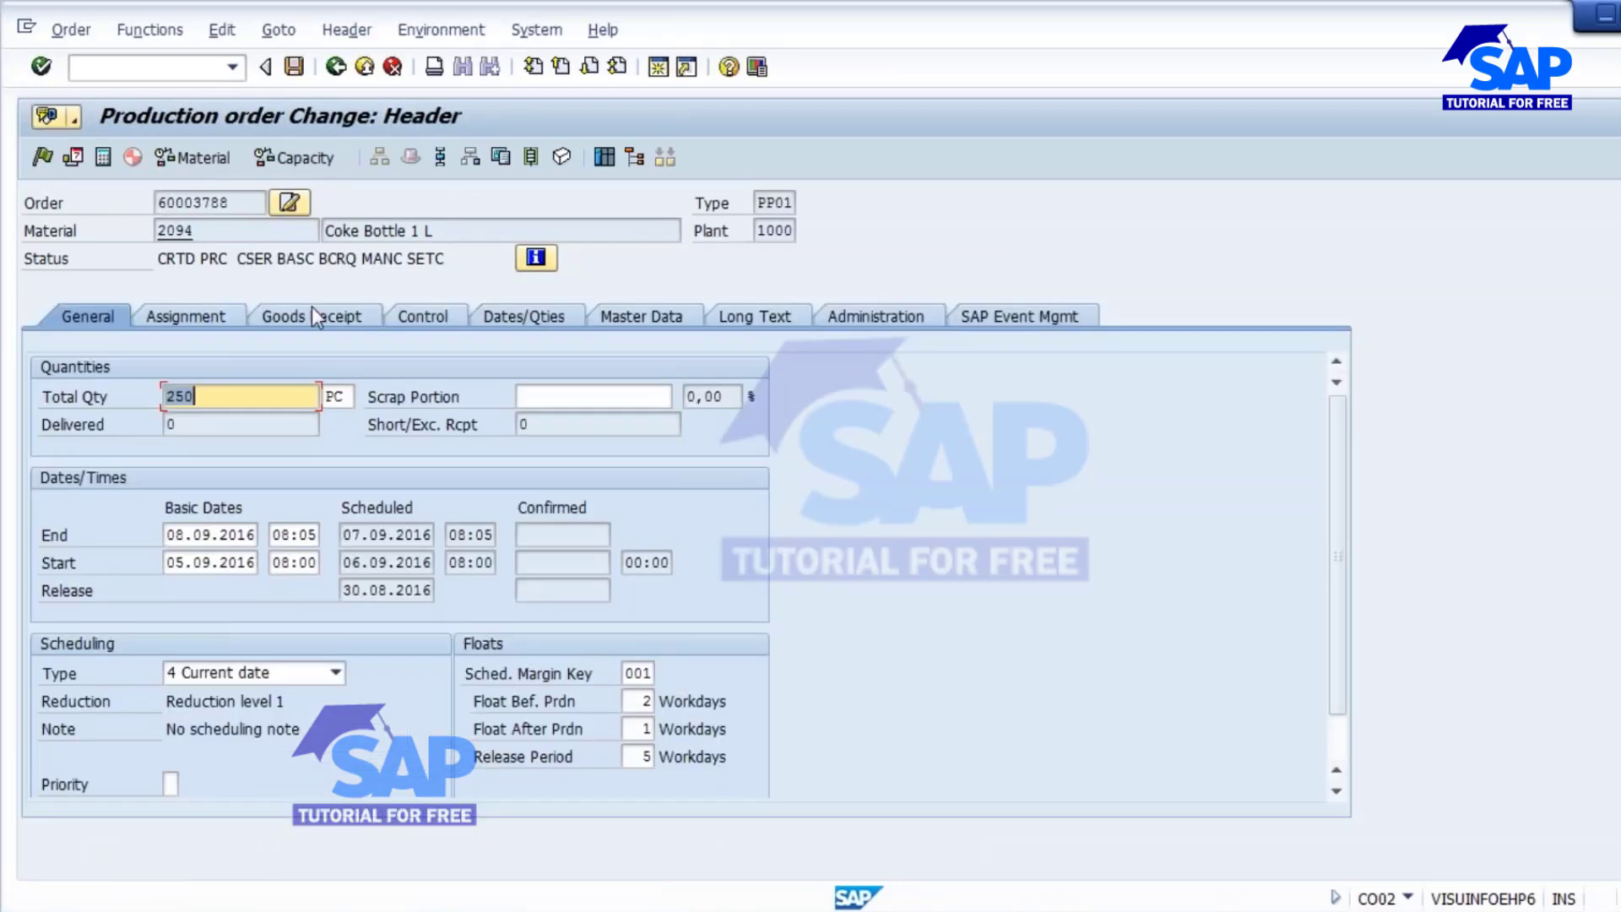
left_click(335, 66)
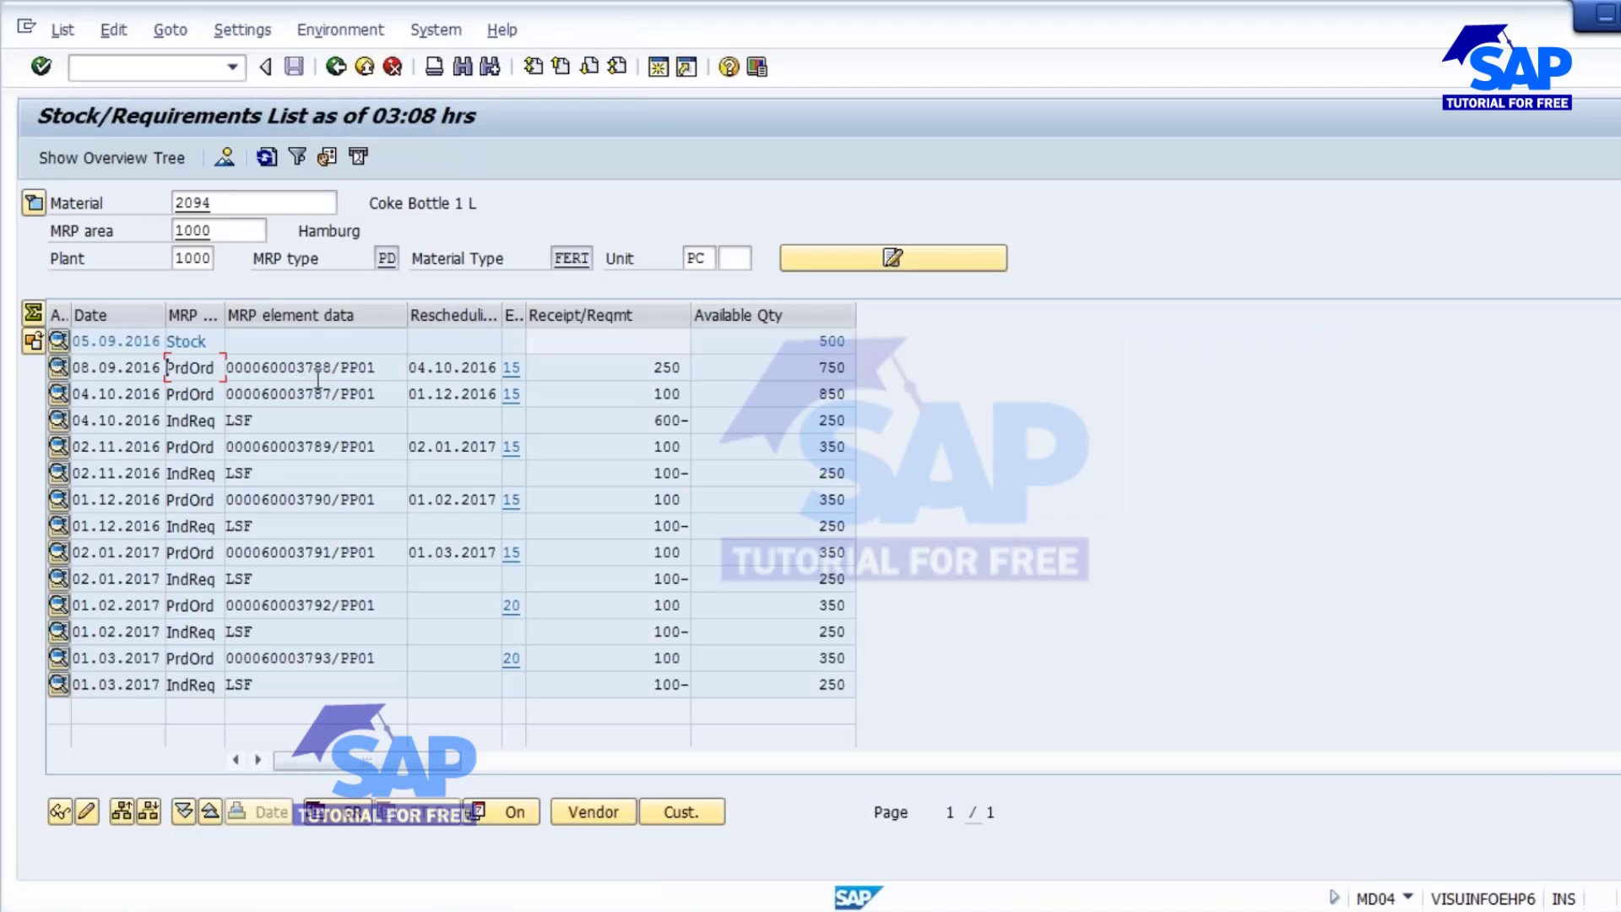
Step: Switch to the Display Reservation session, start transaction CO02 with /nco02, and open the 250 PC Coke Bottle 1 L production order
left_click_drag(331, 366, 262, 367)
mouse_move(666, 904)
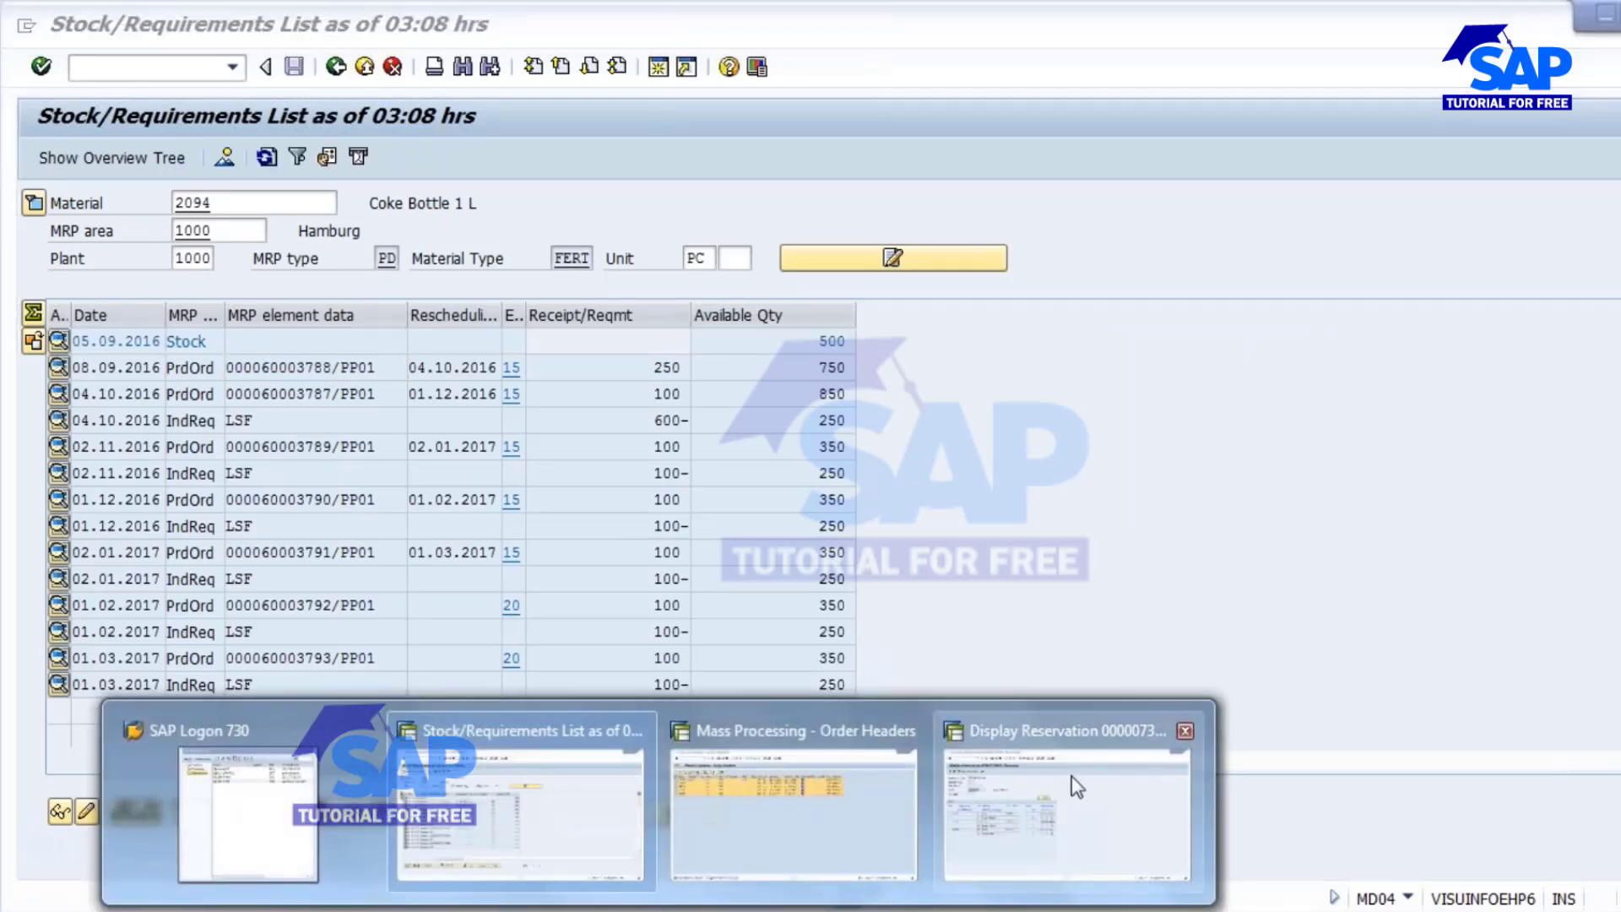
left_click(990, 779)
left_click(134, 66)
type("/")
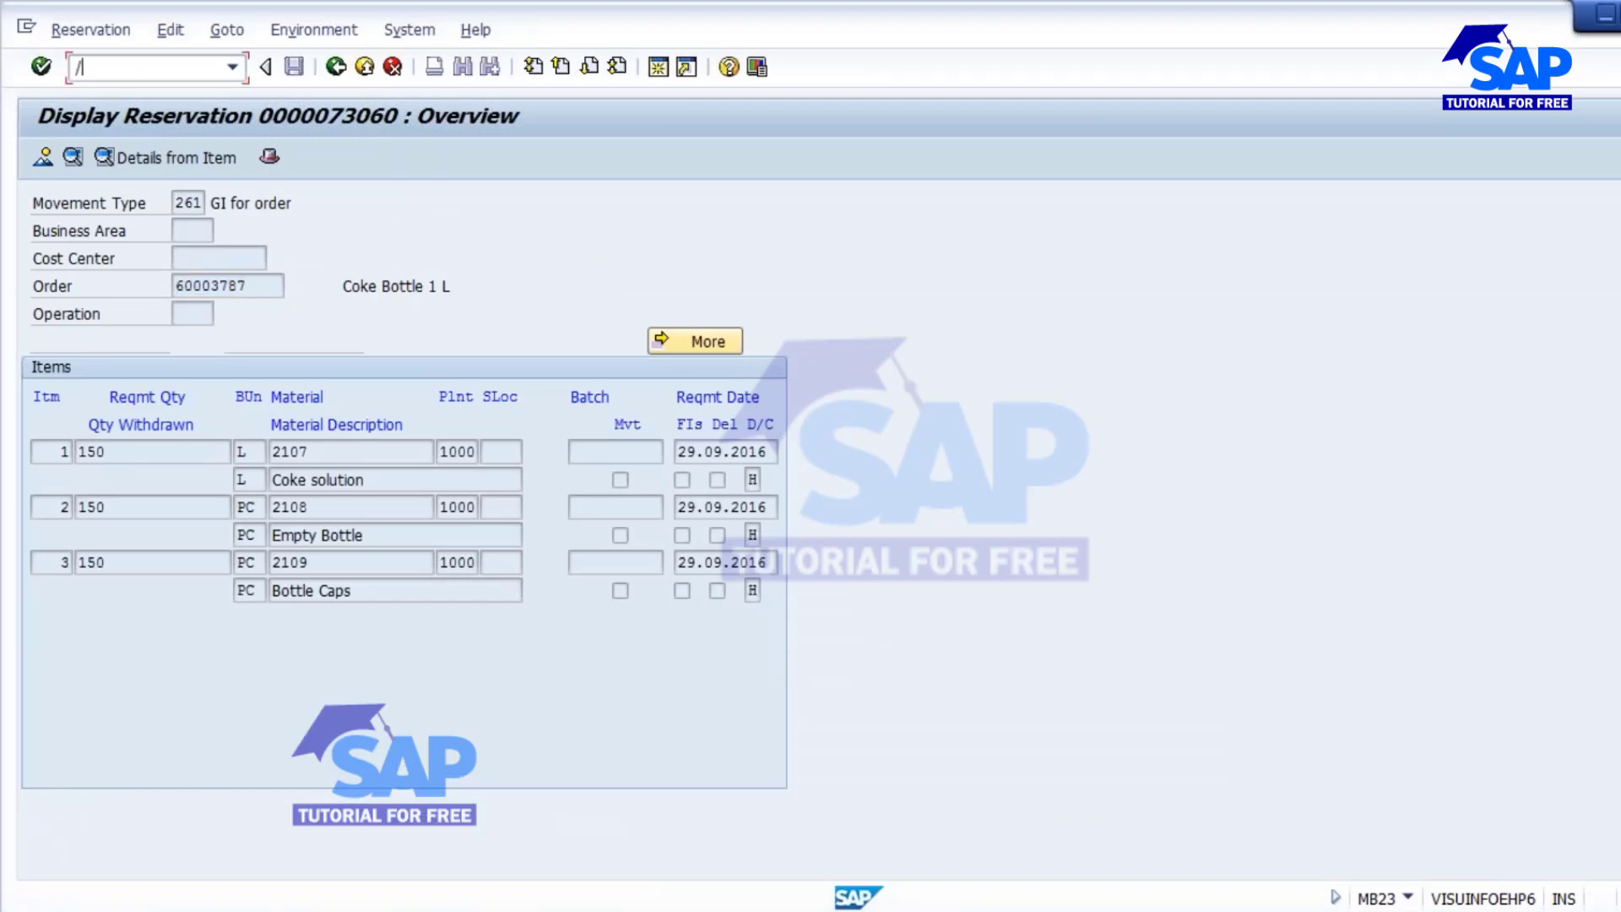
type("nco02")
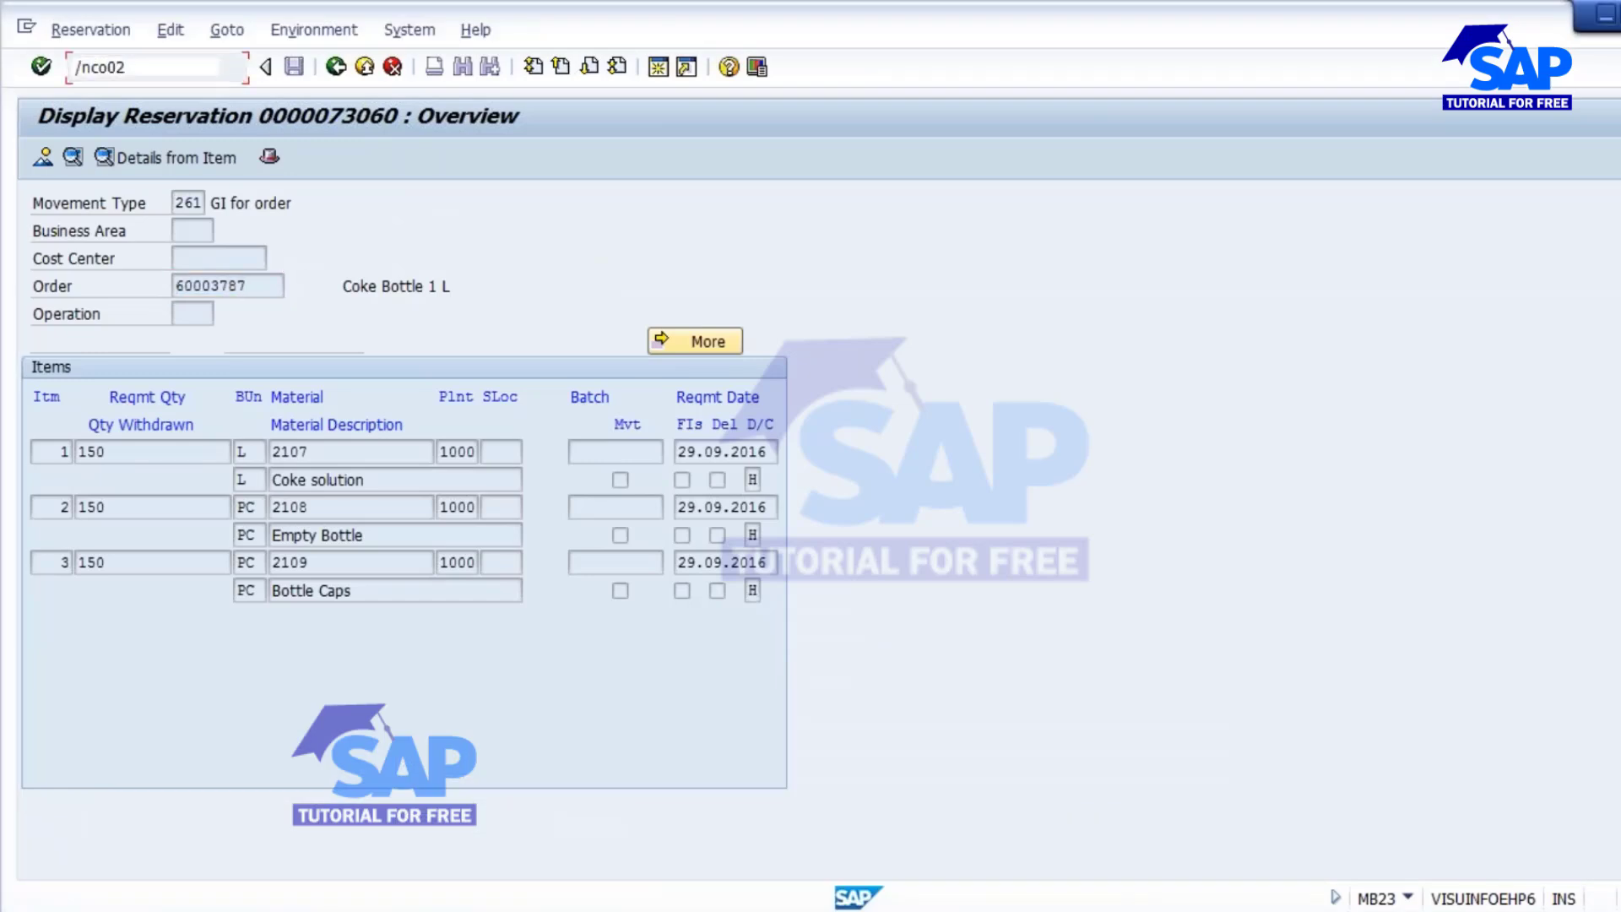
key("Return")
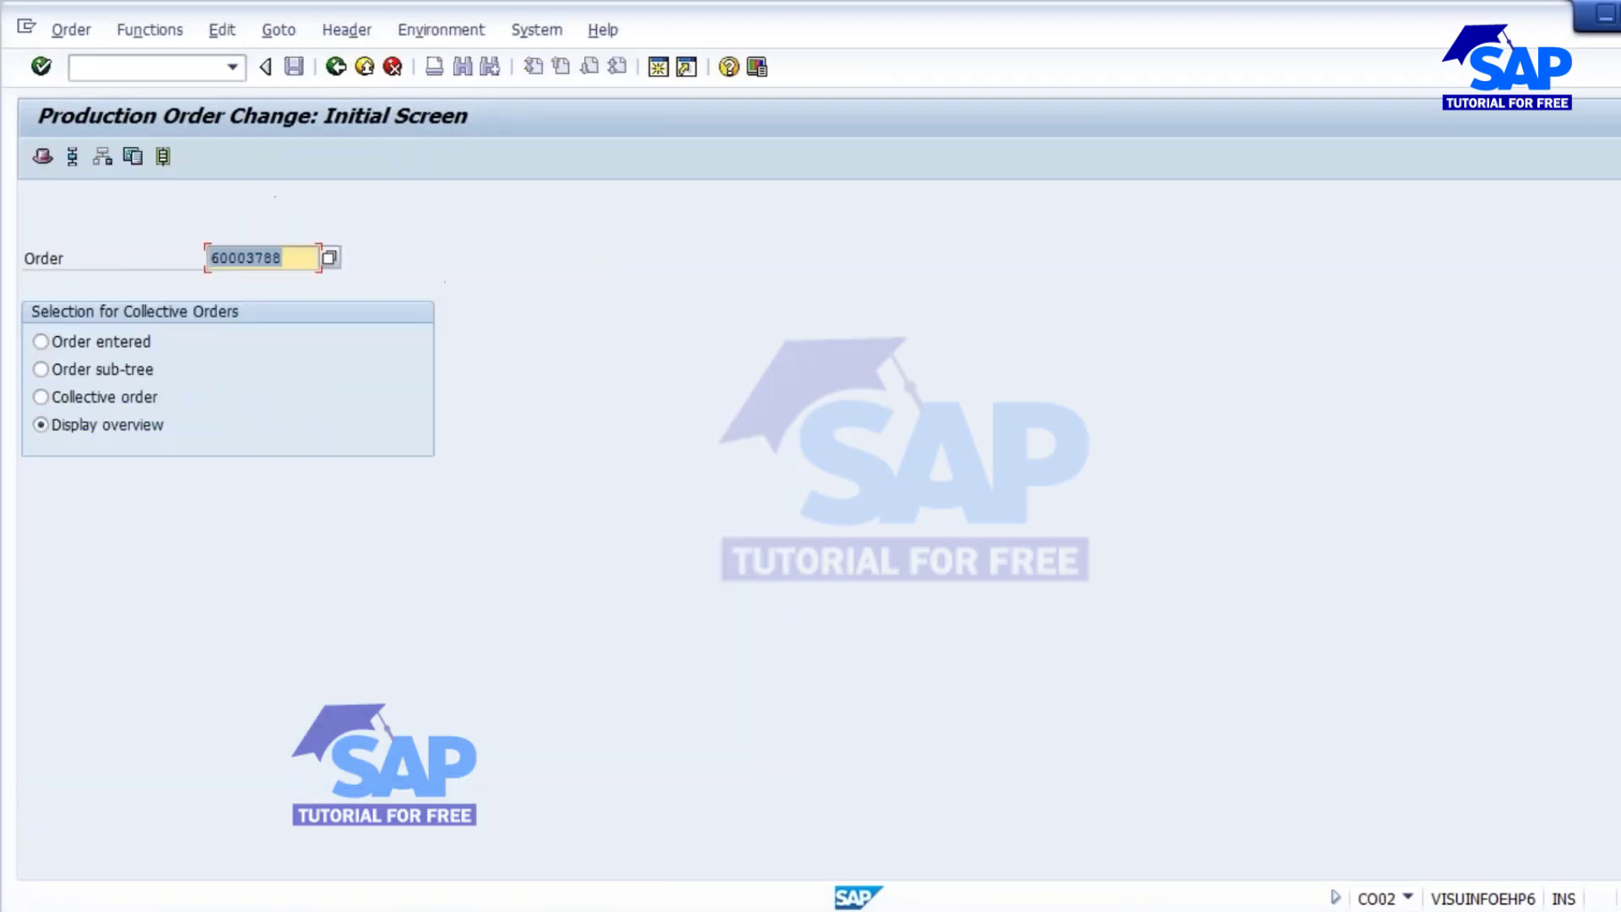
left_click(459, 334)
key("Return")
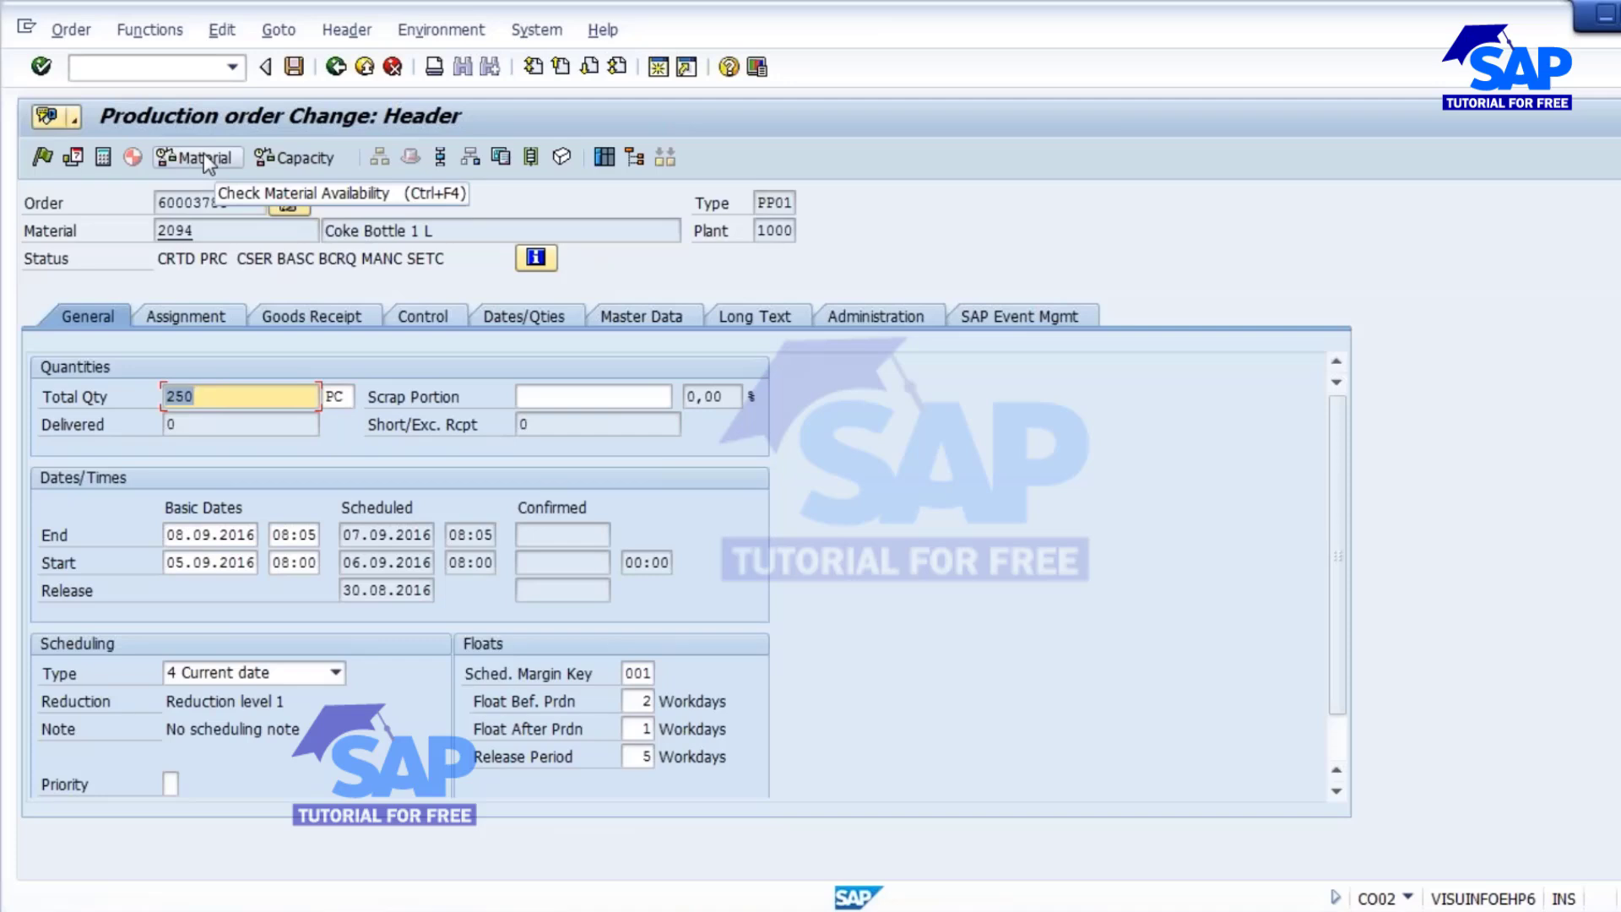
Step: Check the production order's material availability, highlight the message text in the Availability Check dialog, and close the dialog
left_click(207, 161)
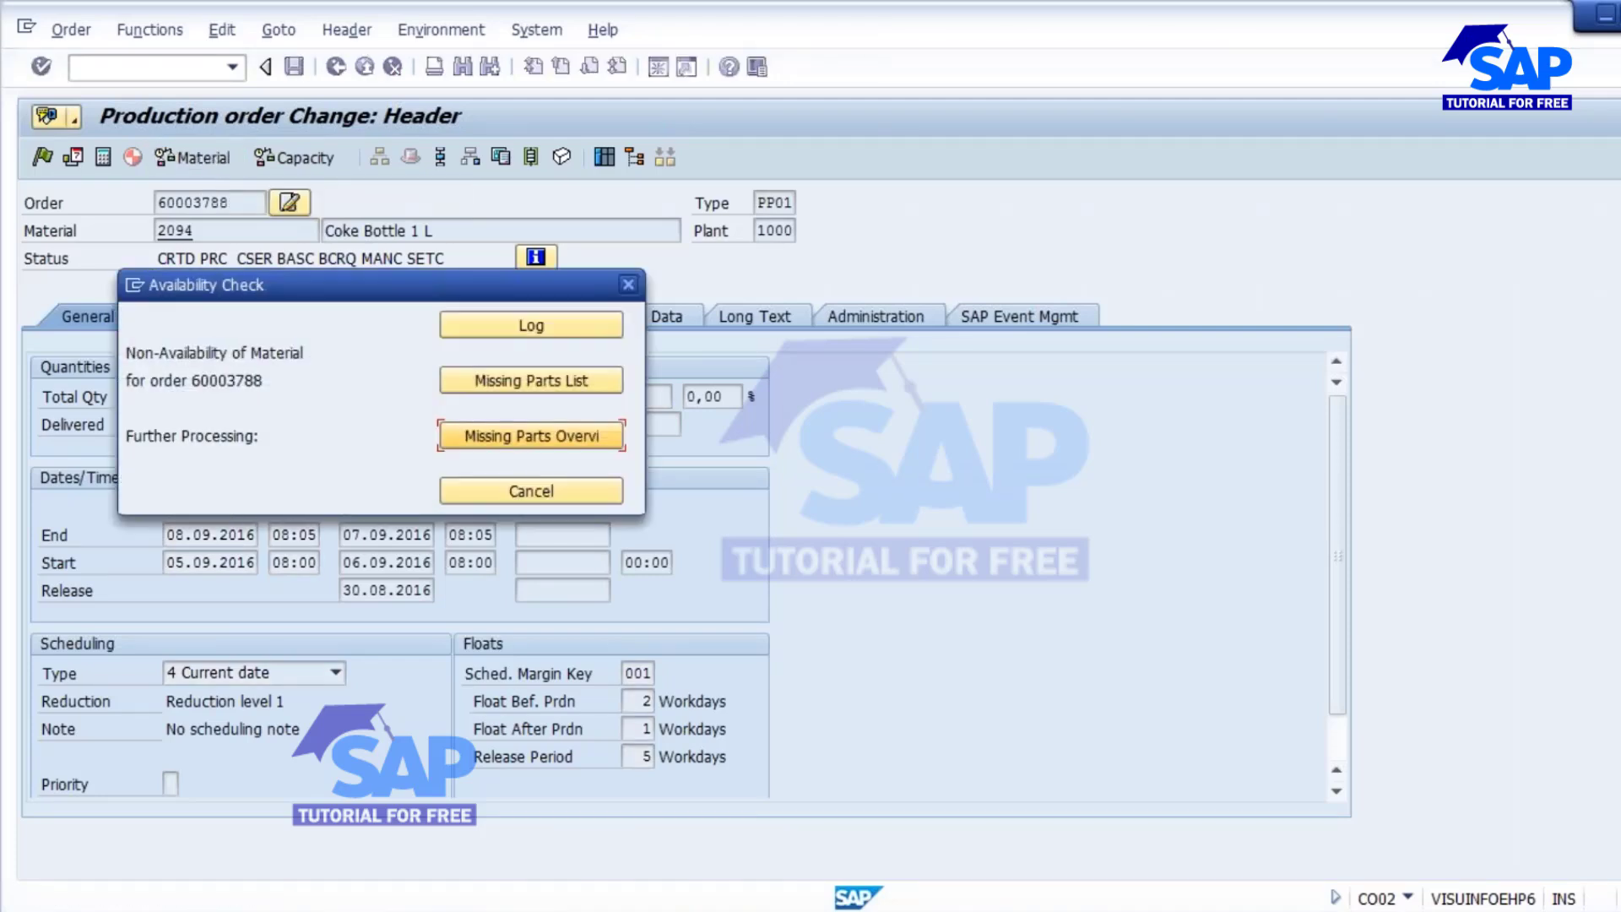
left_click_drag(493, 298, 713, 378)
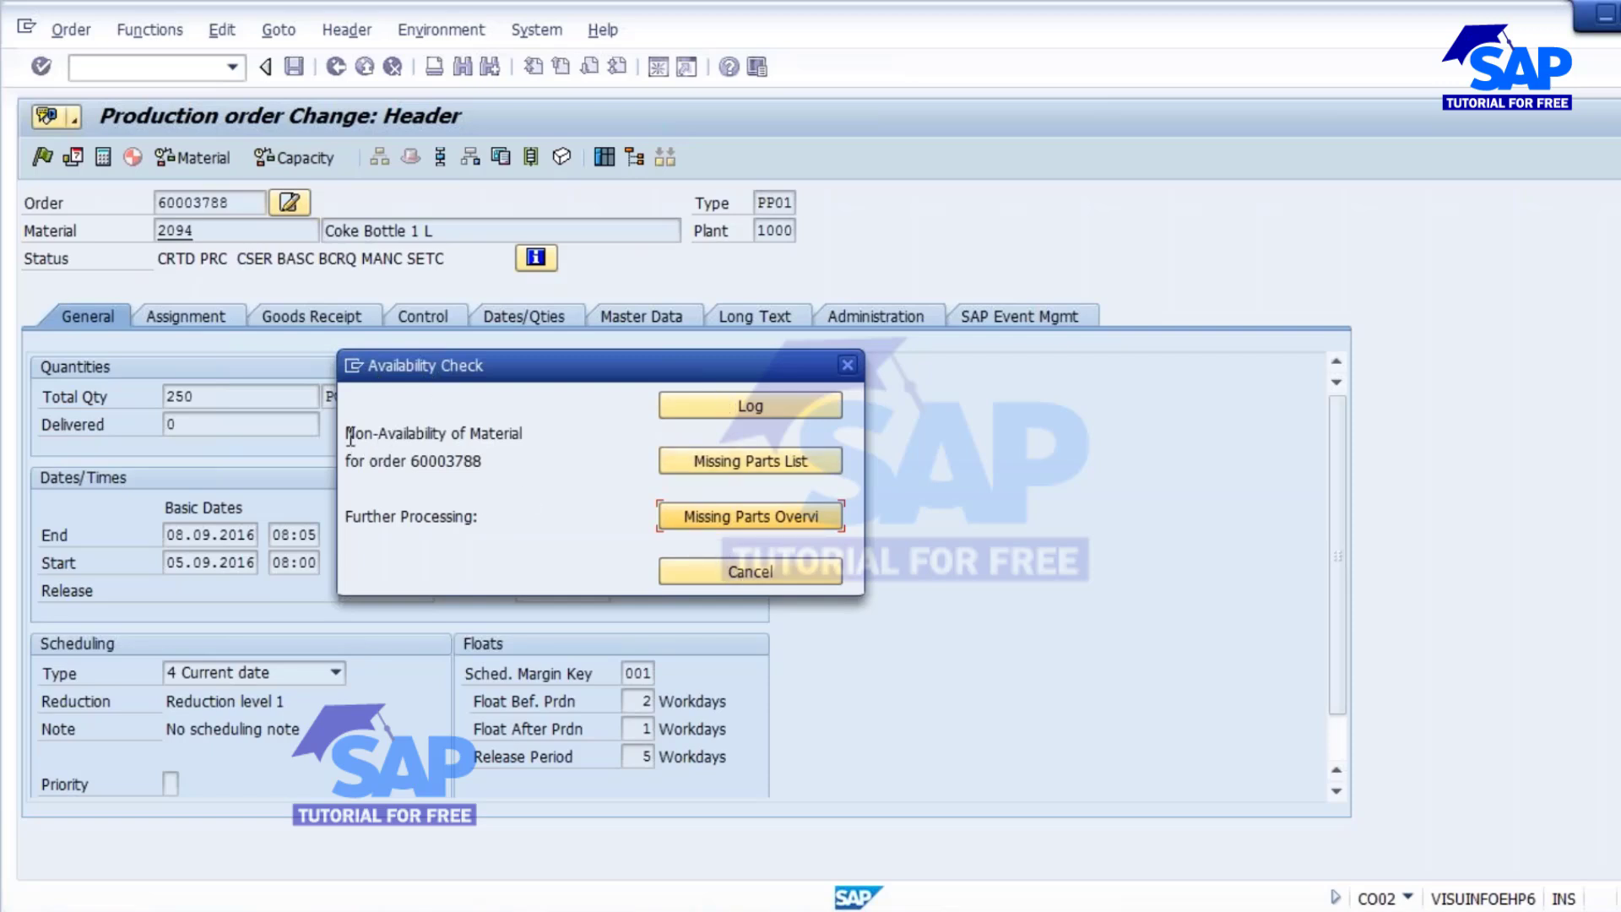
left_click_drag(350, 437, 534, 434)
left_click_drag(354, 461, 474, 464)
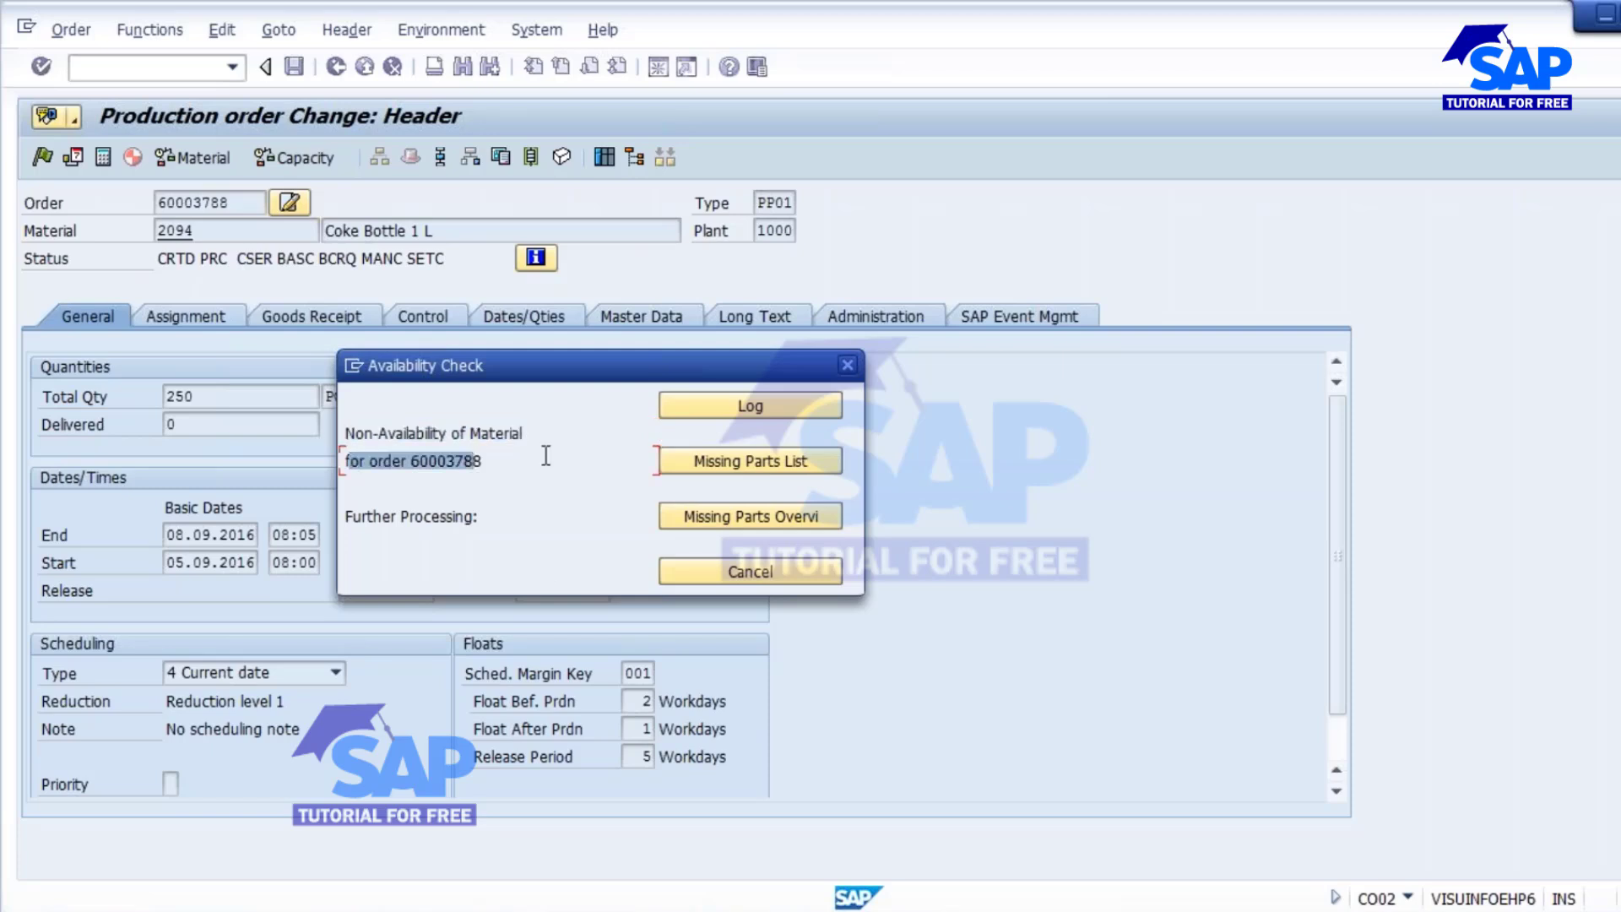
left_click(848, 364)
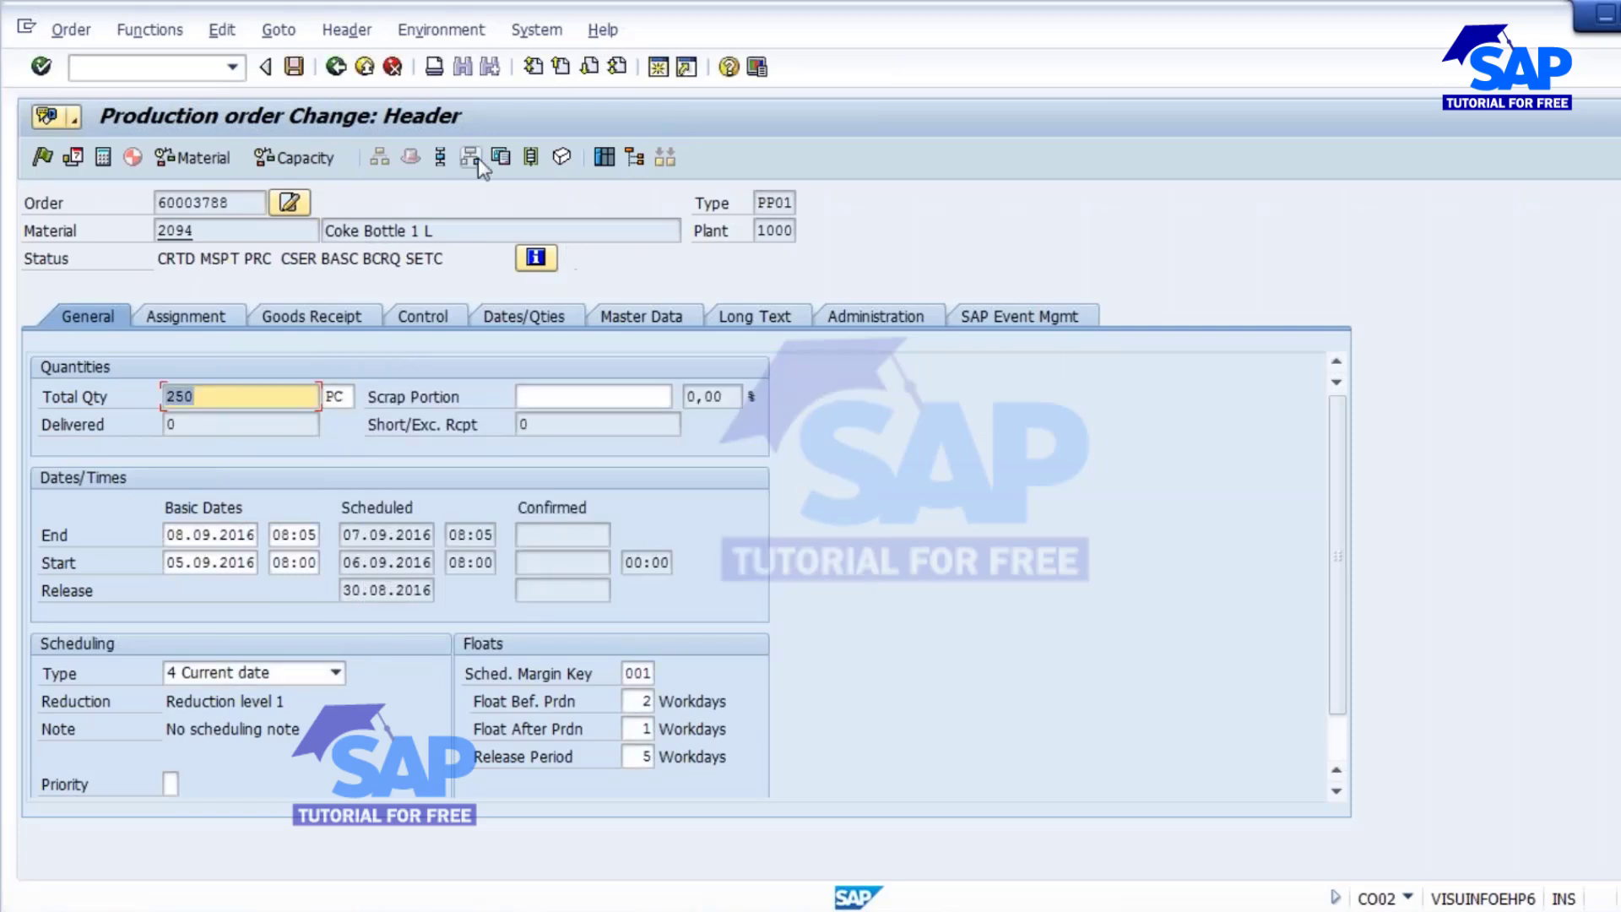
Step: Display the order's component overview and point out the required quantities of Coke solution, Empty Bottle and Bottle Caps
left_click(475, 161)
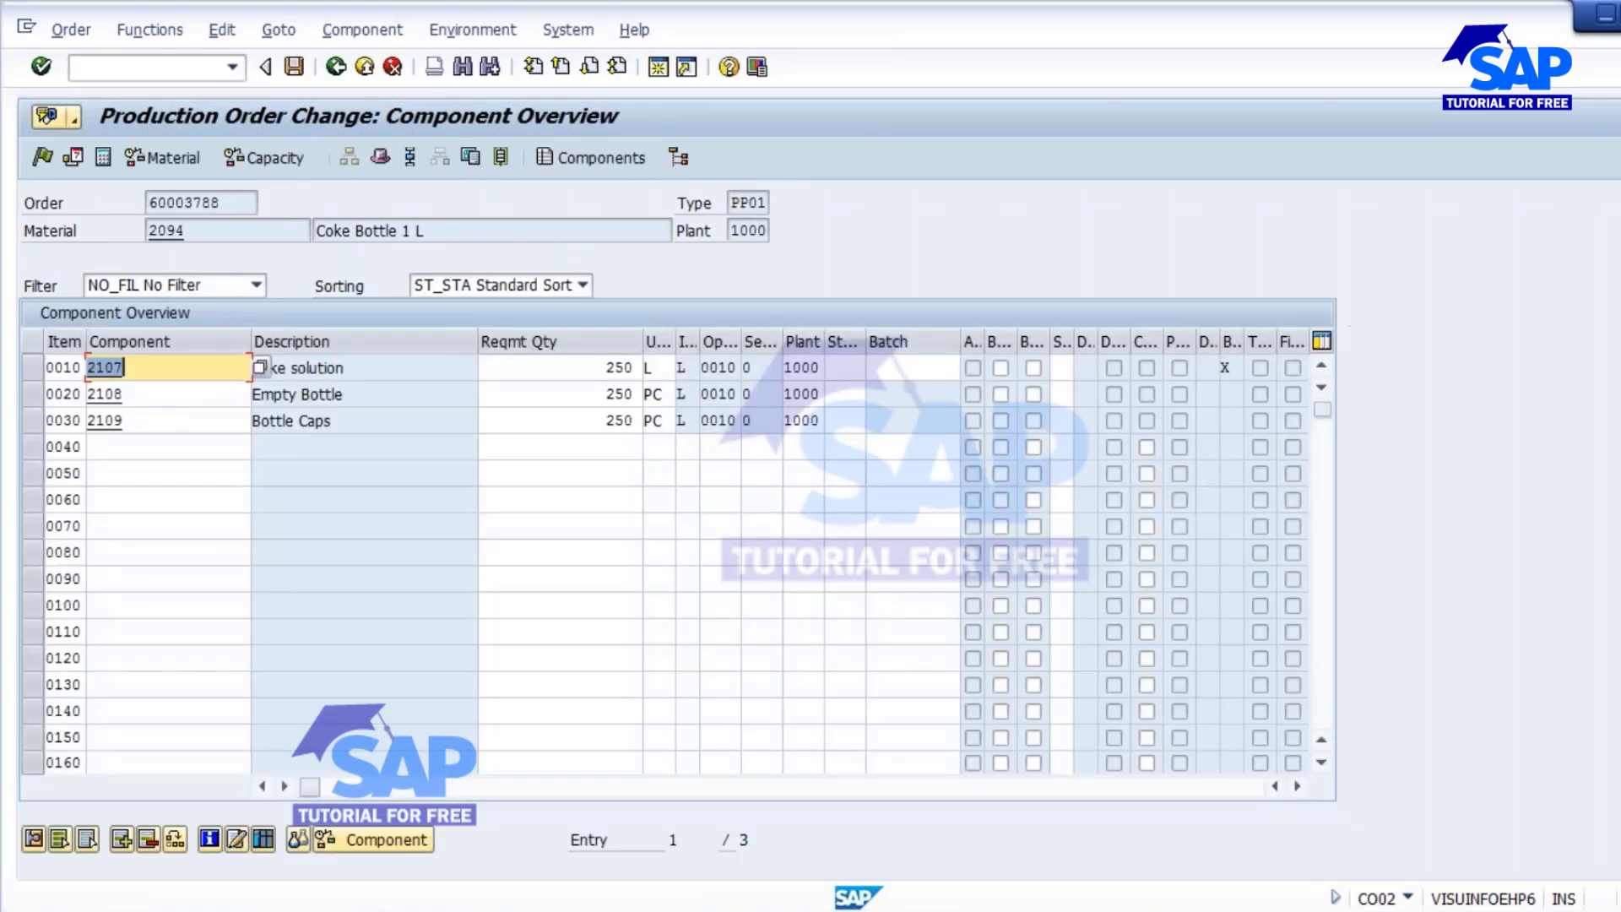
left_click(608, 368)
left_click(609, 395)
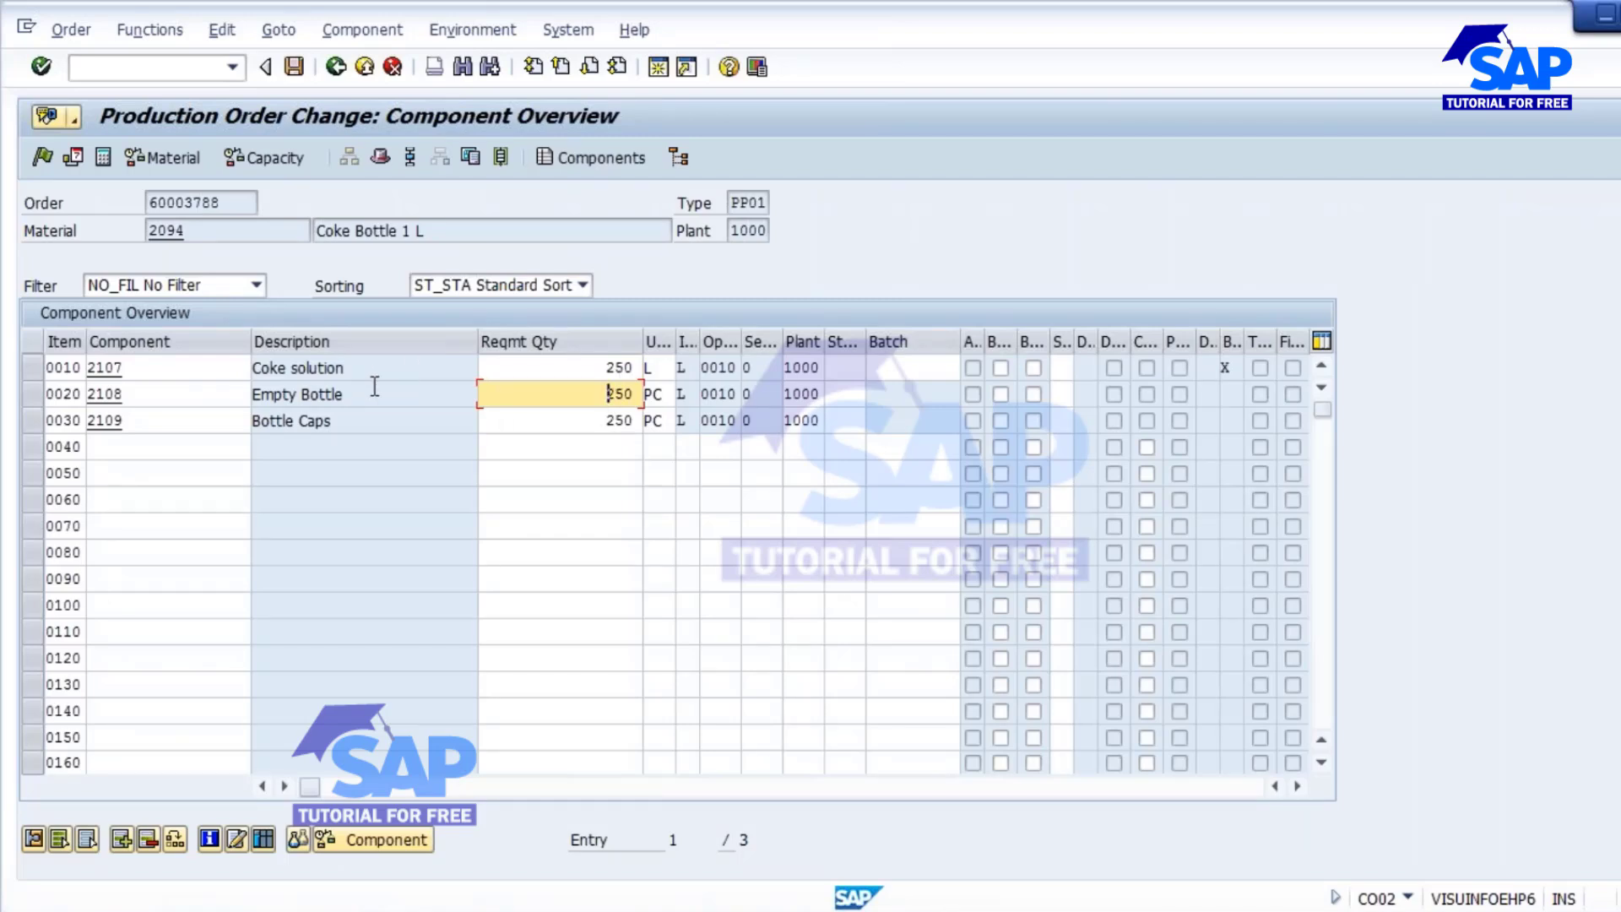
left_click(590, 365)
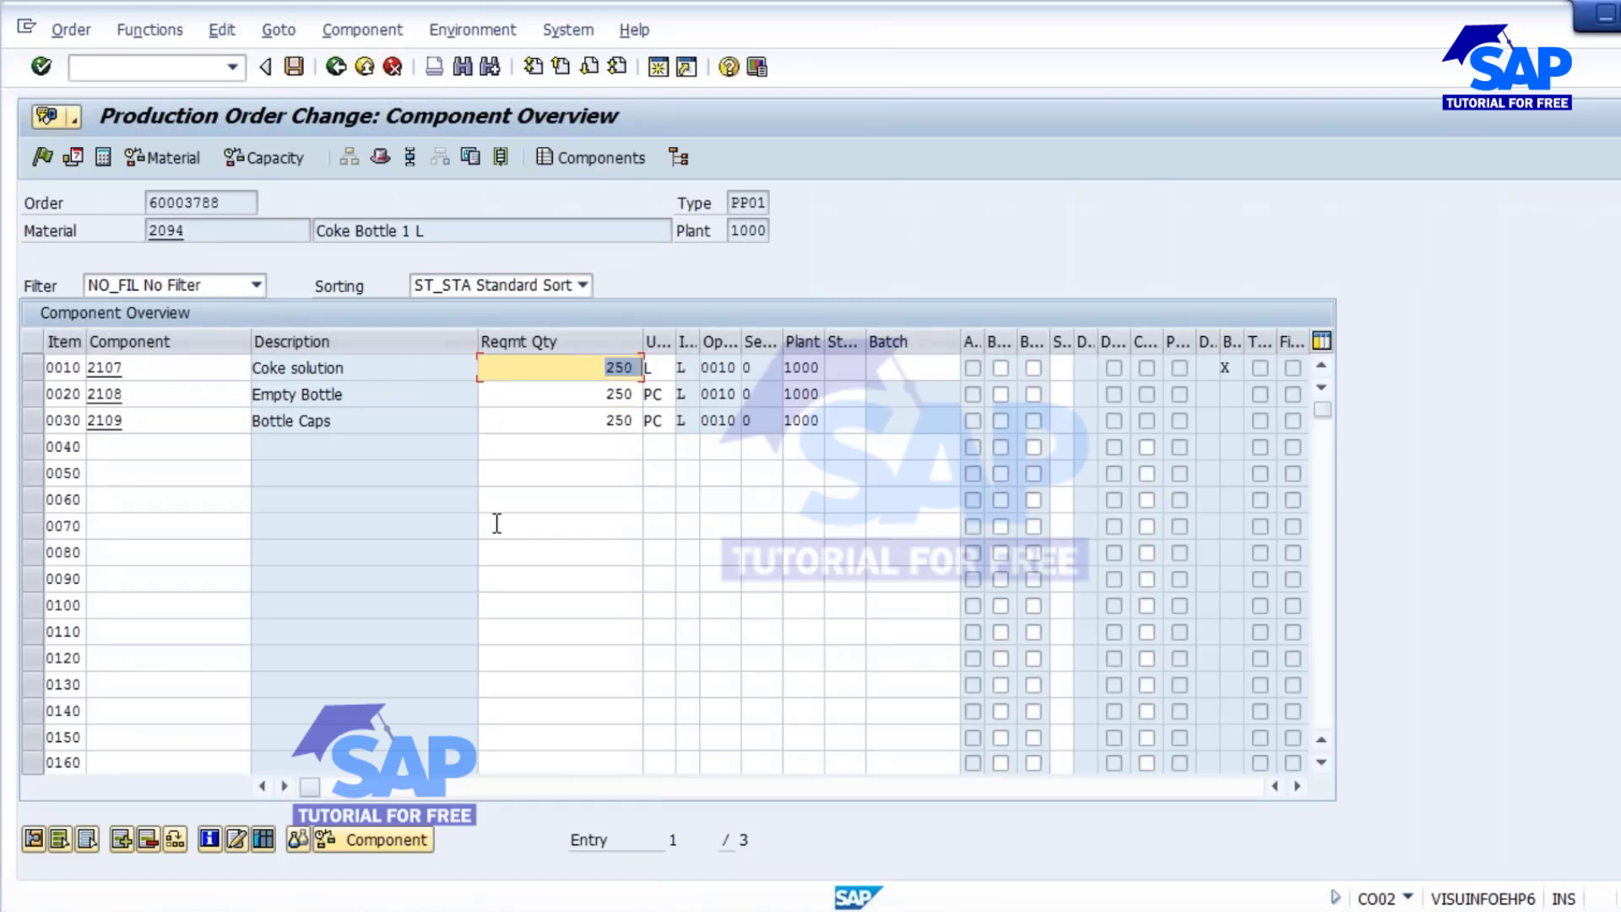
double_click(281, 401)
double_click(601, 390)
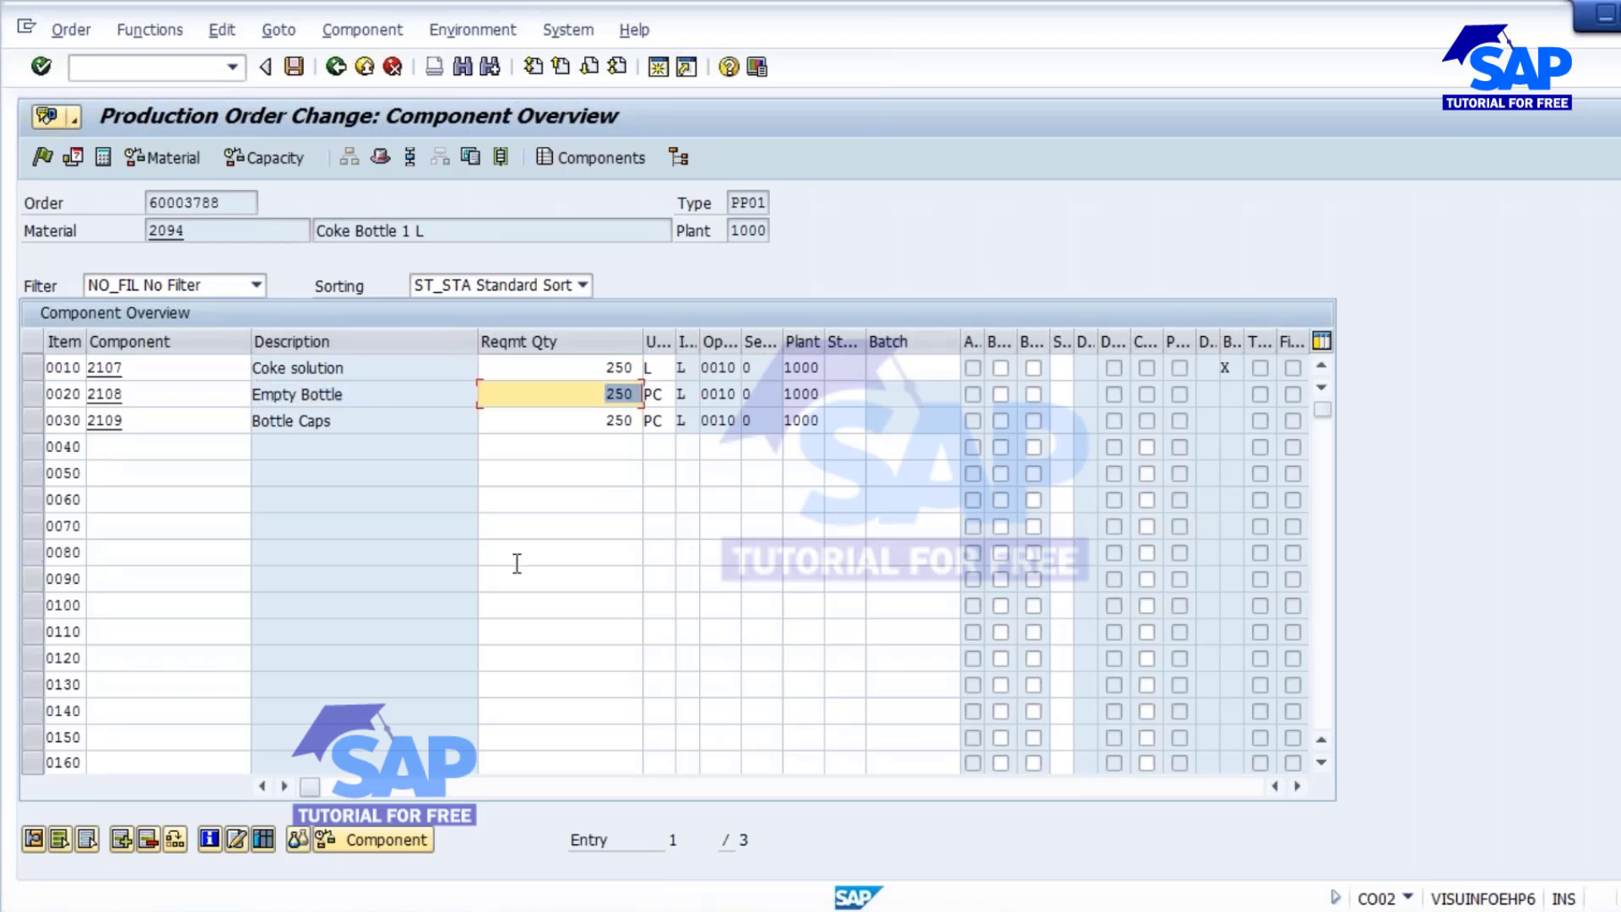
double_click(342, 420)
double_click(601, 420)
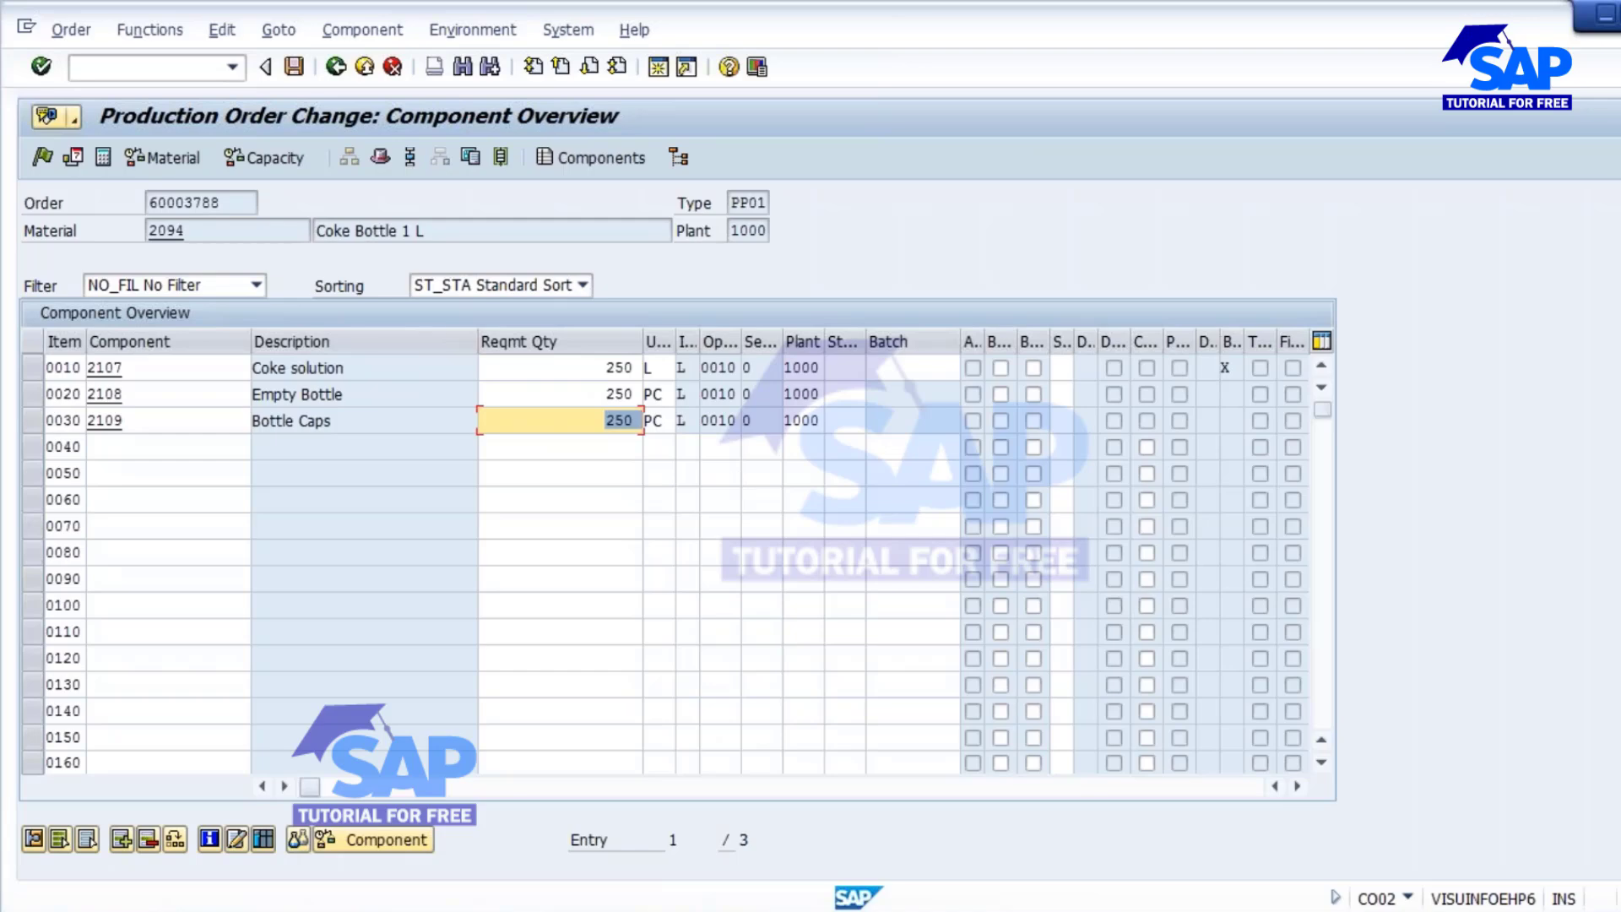
Step: Return to the order header, run the material availability check again, and switch to the Material Availability Check slide in PowerPoint
left_click(335, 67)
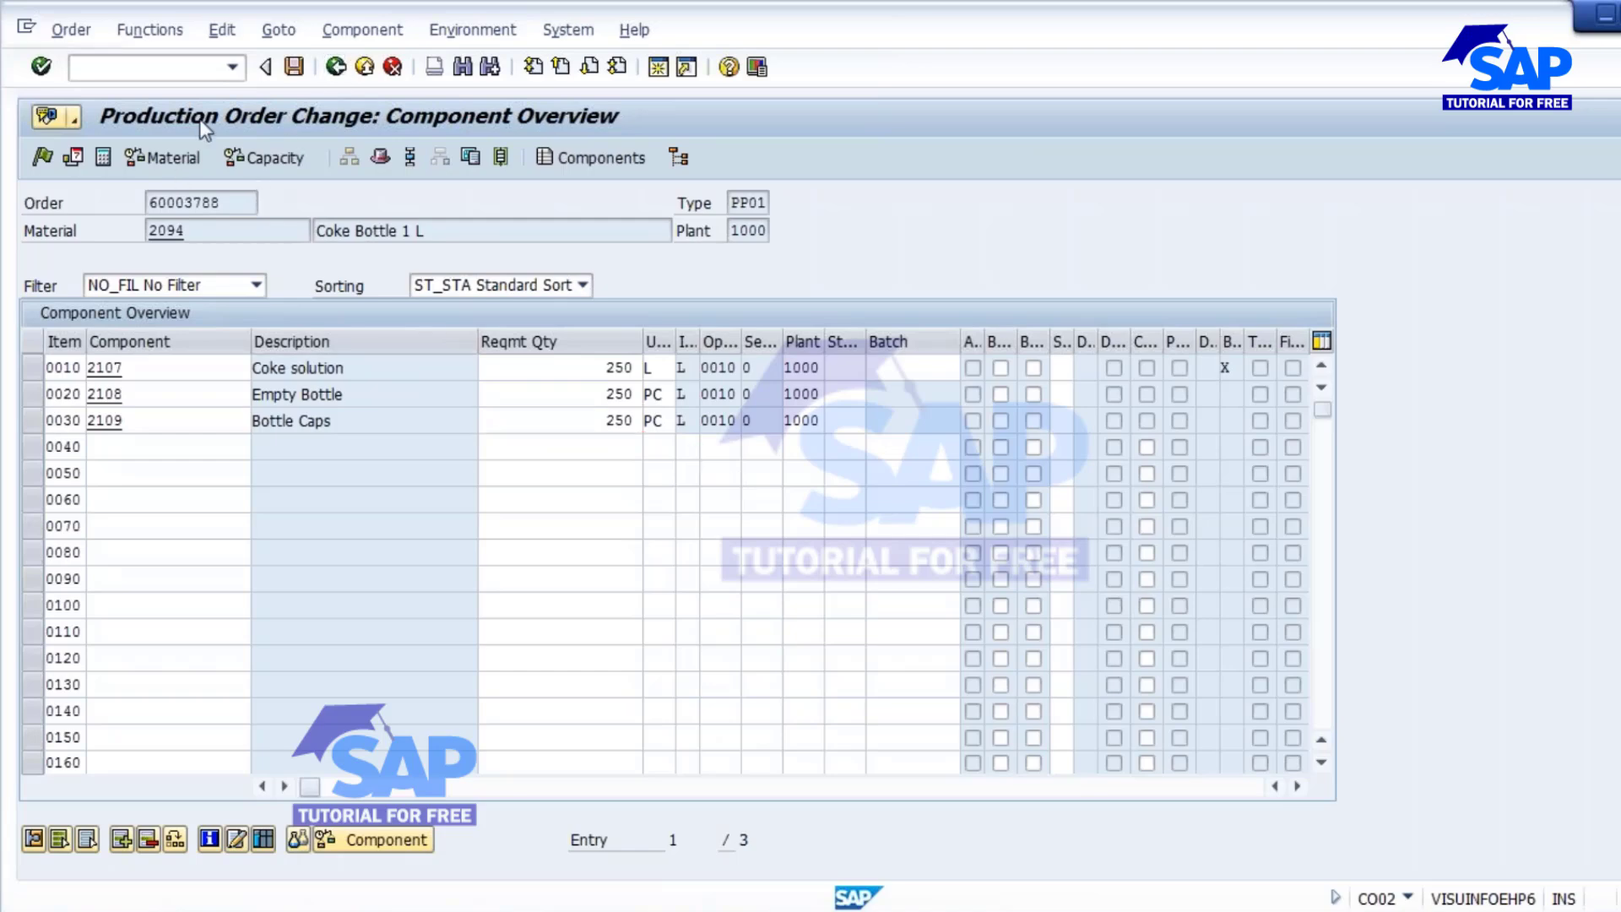
left_click(191, 160)
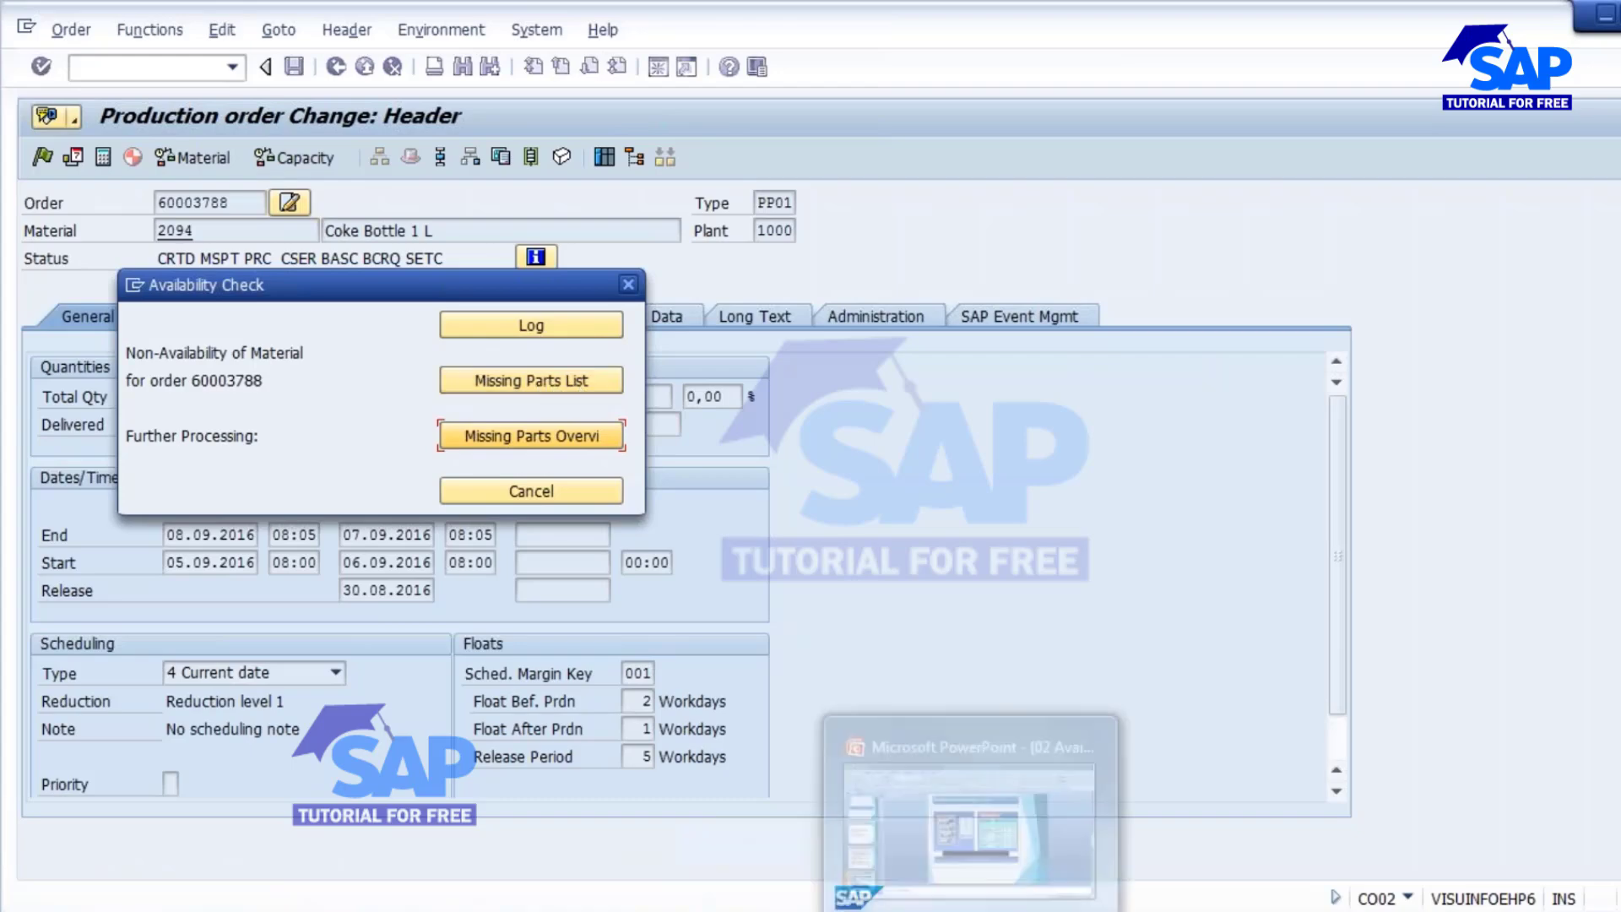
left_click(971, 807)
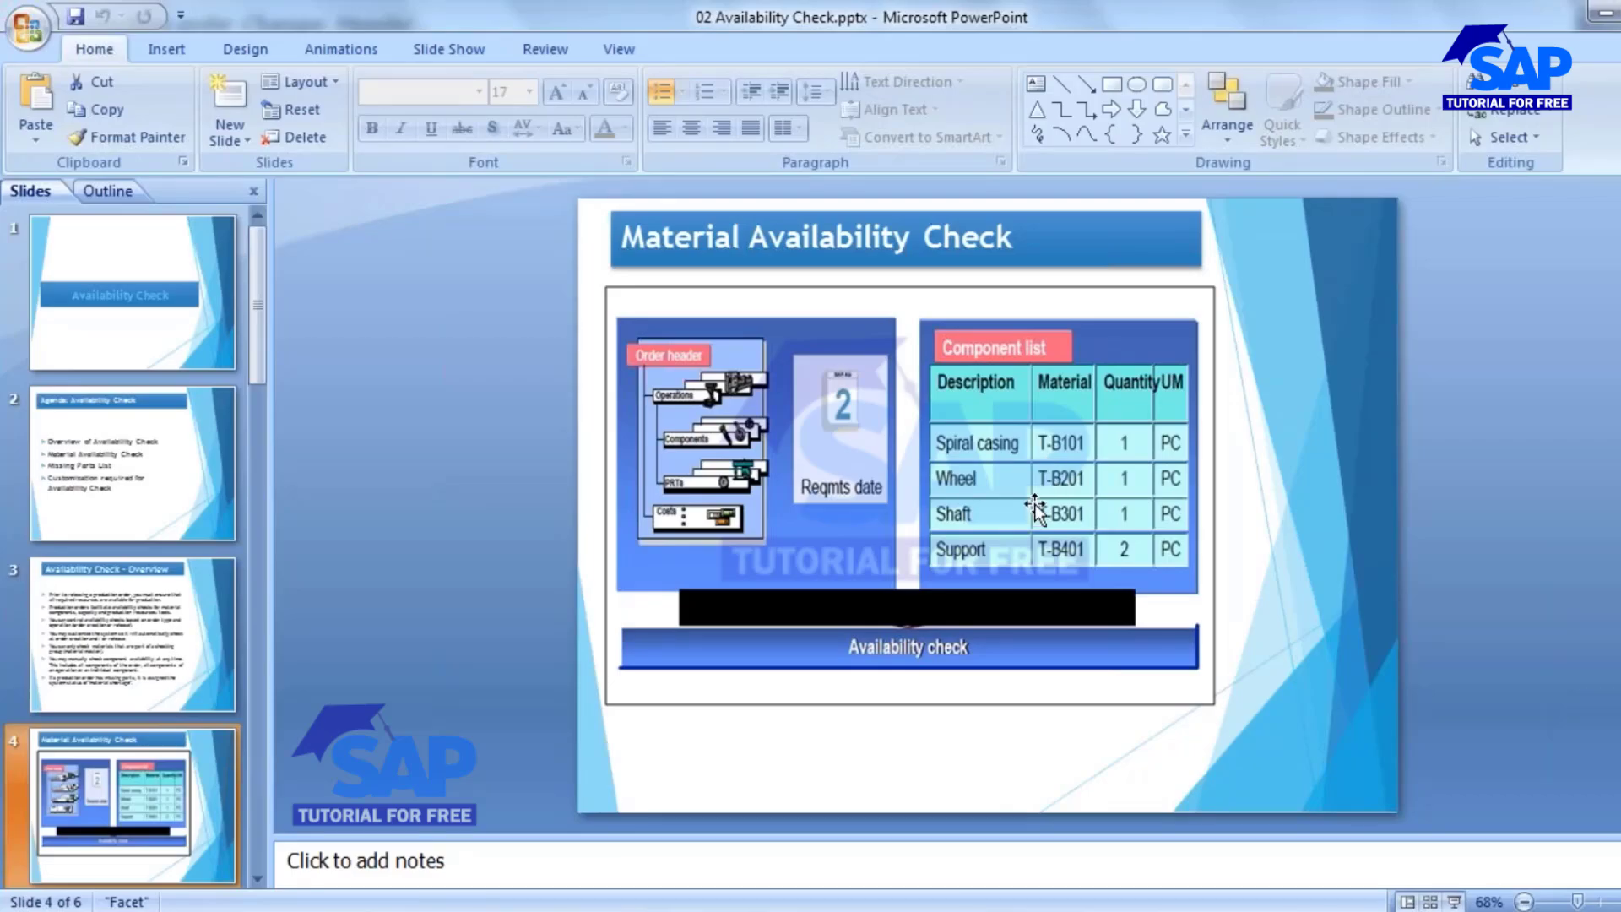
Step: Switch back to the production order in SAP, open its missing parts list, and point out Coke solution, Empty Bottle and Bottle Caps
key("alt+Tab")
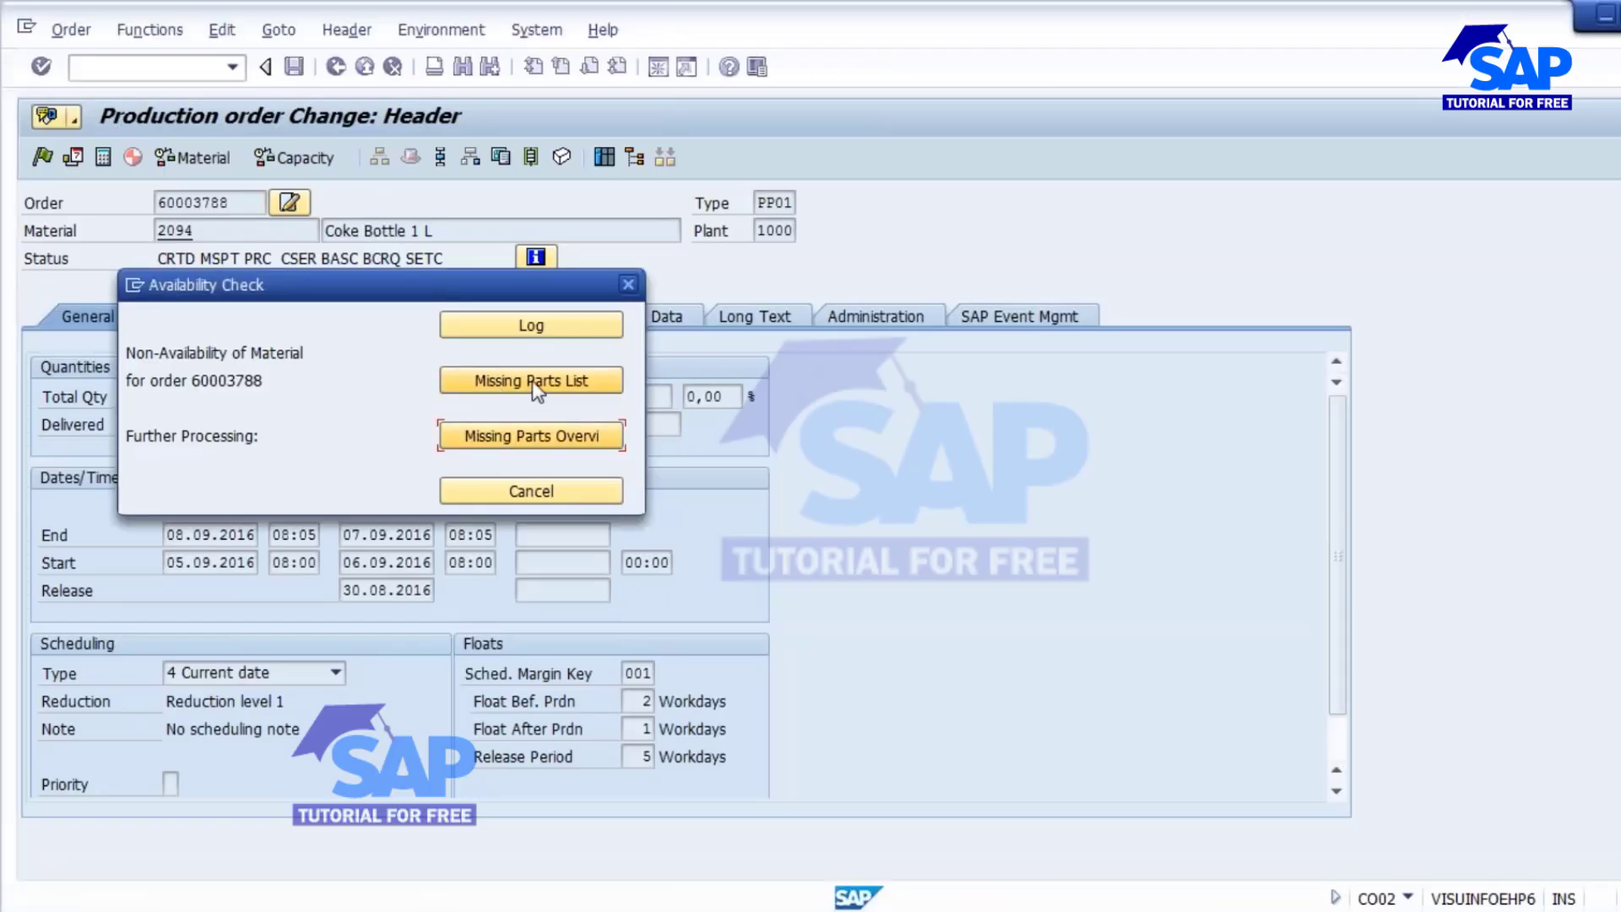
left_click(533, 385)
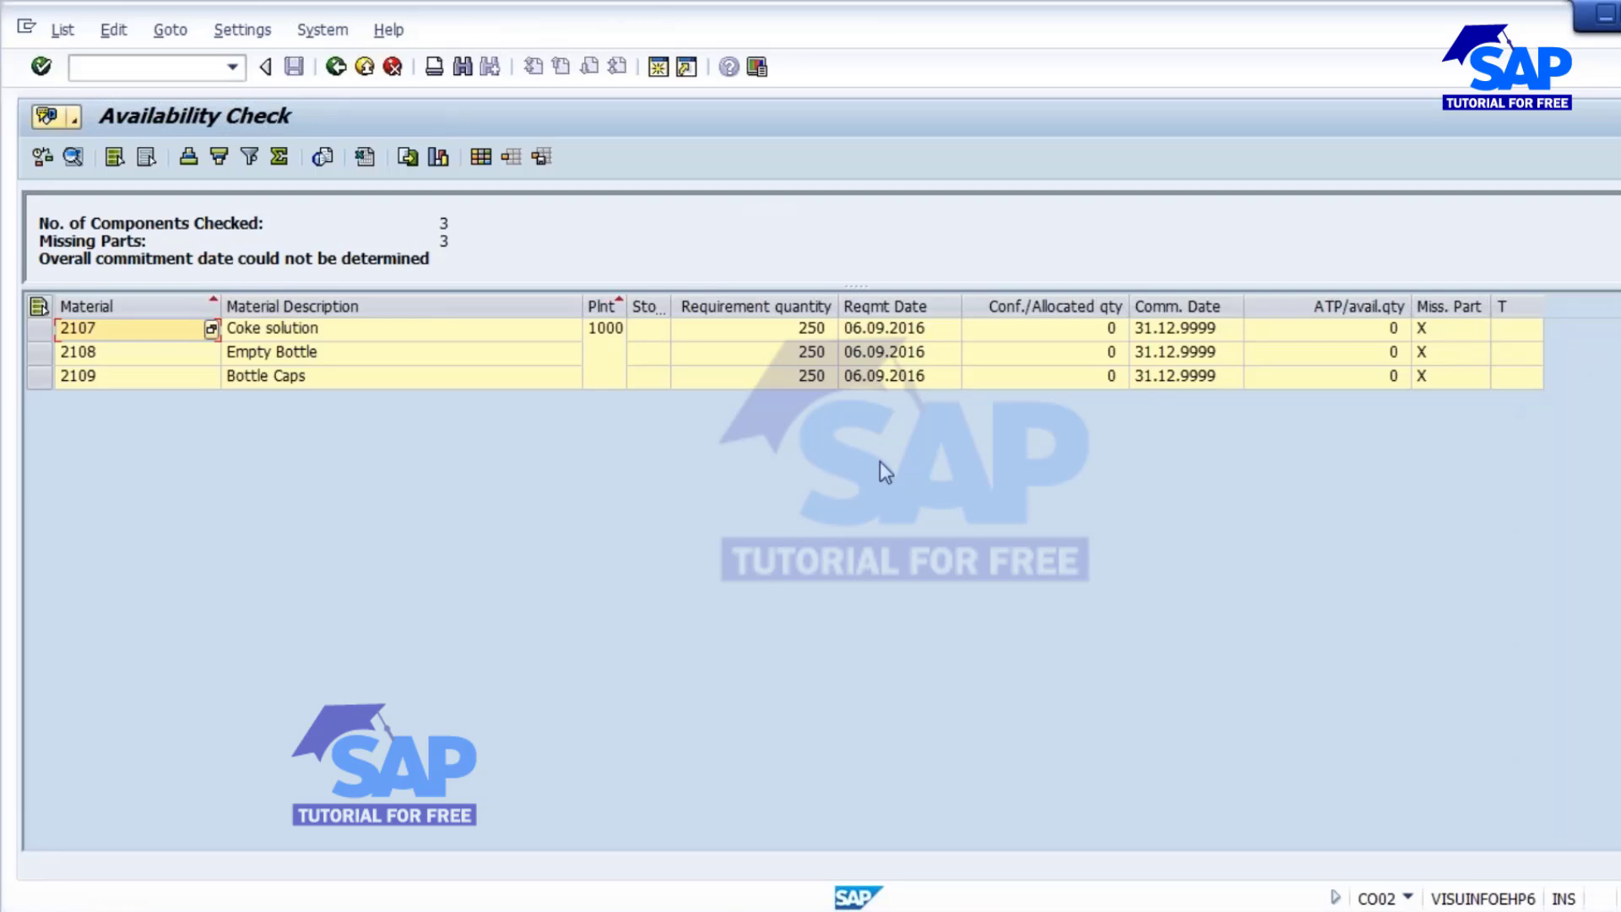
left_click(289, 336)
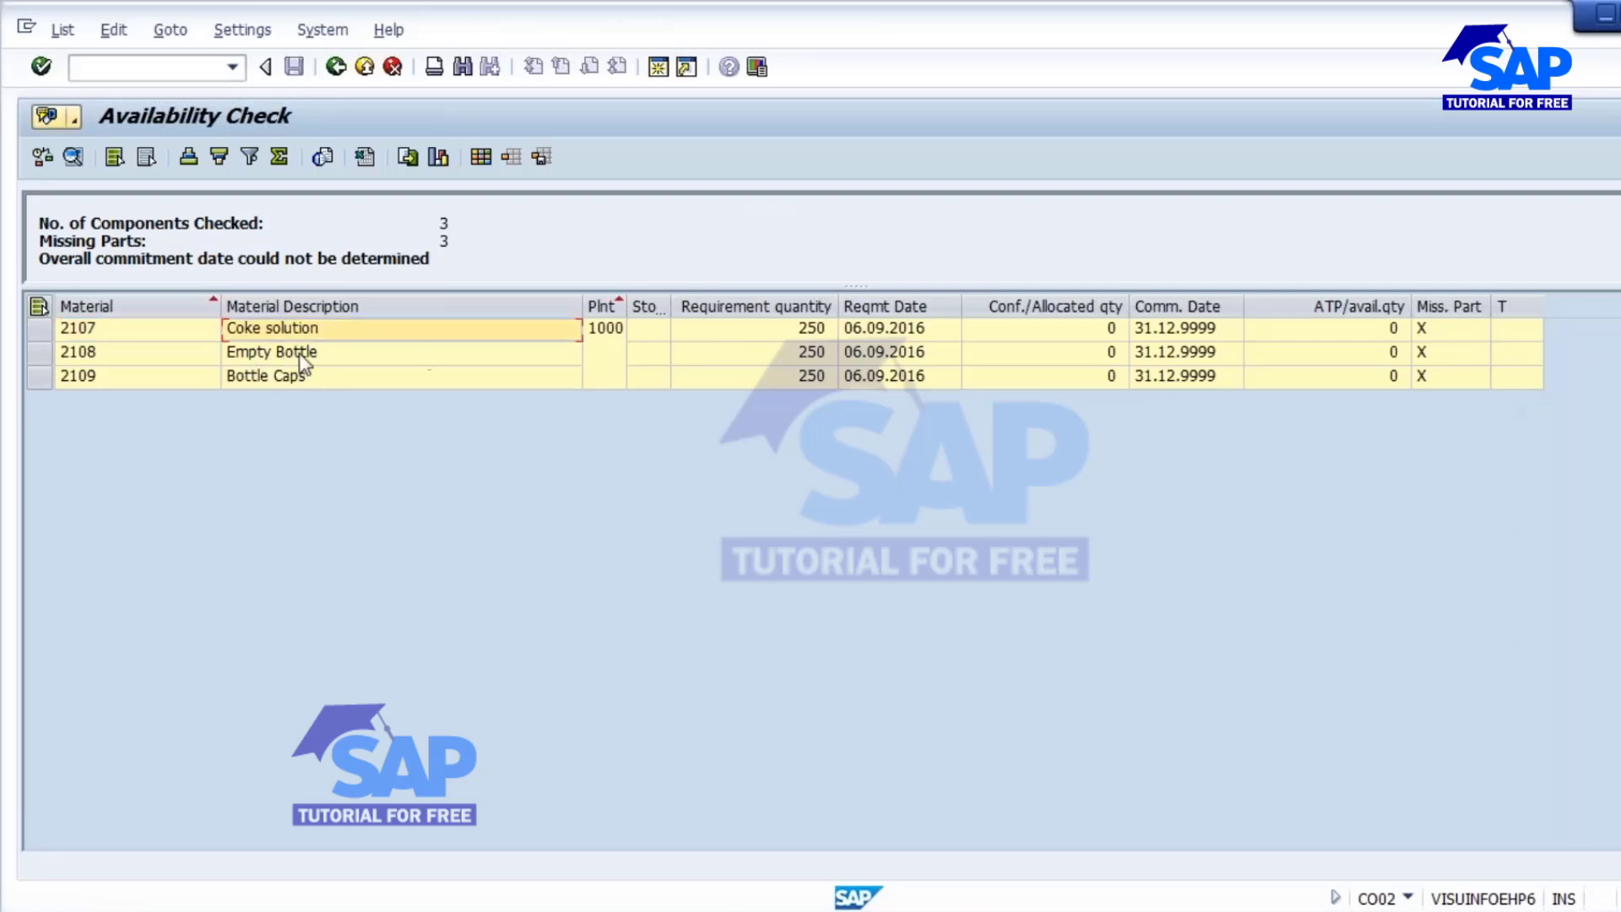
left_click(299, 354)
left_click(284, 382)
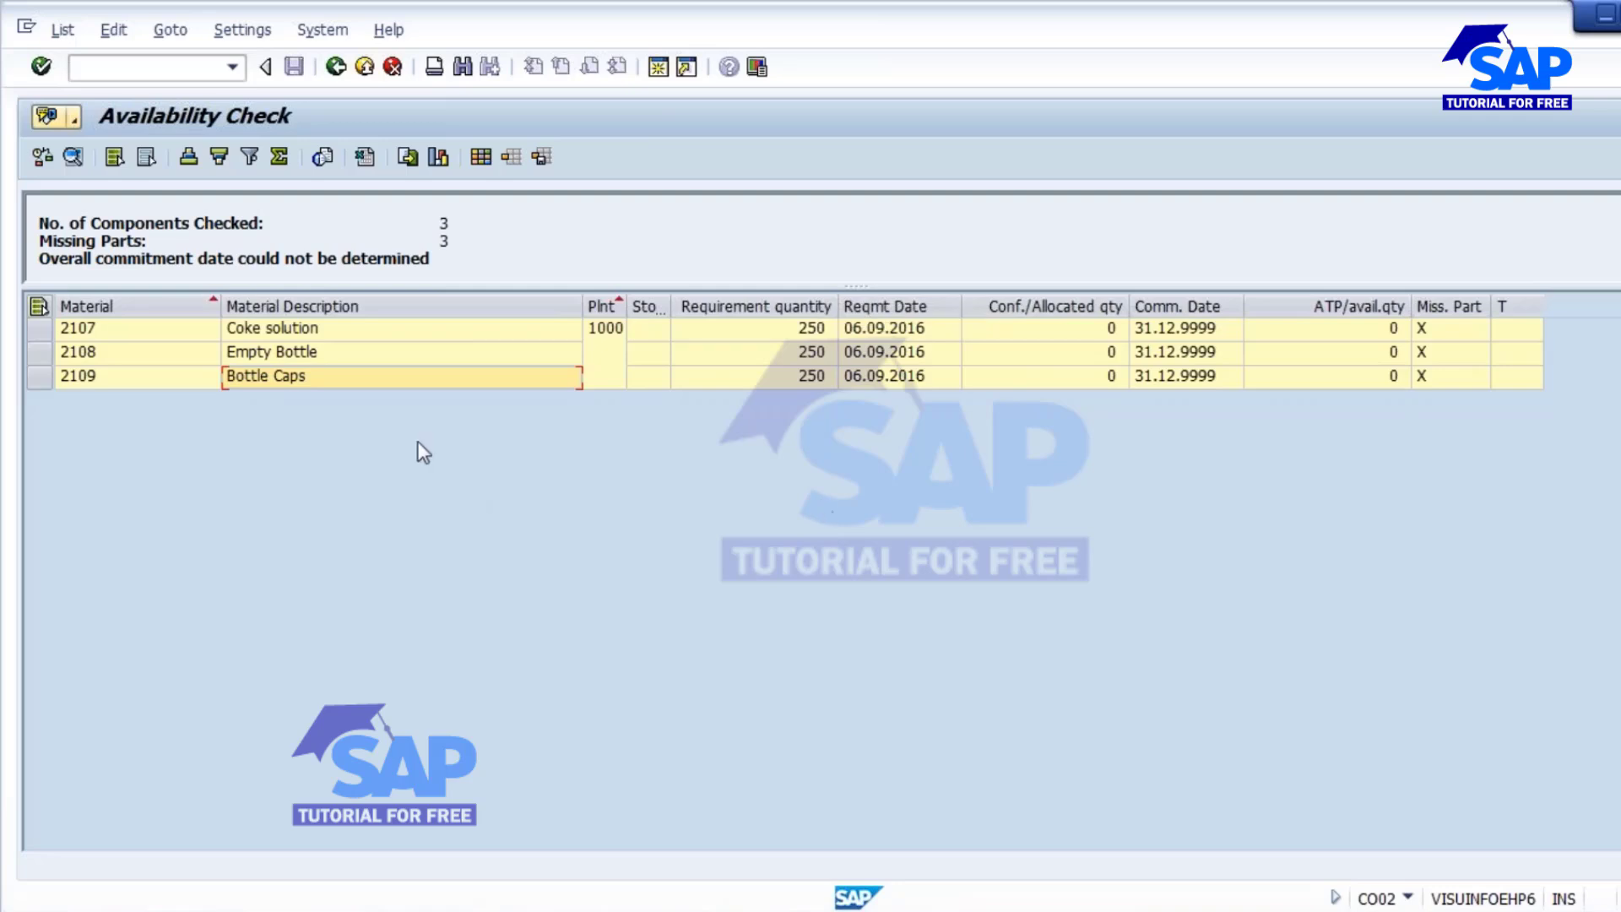
left_click(40, 353)
left_click(40, 376)
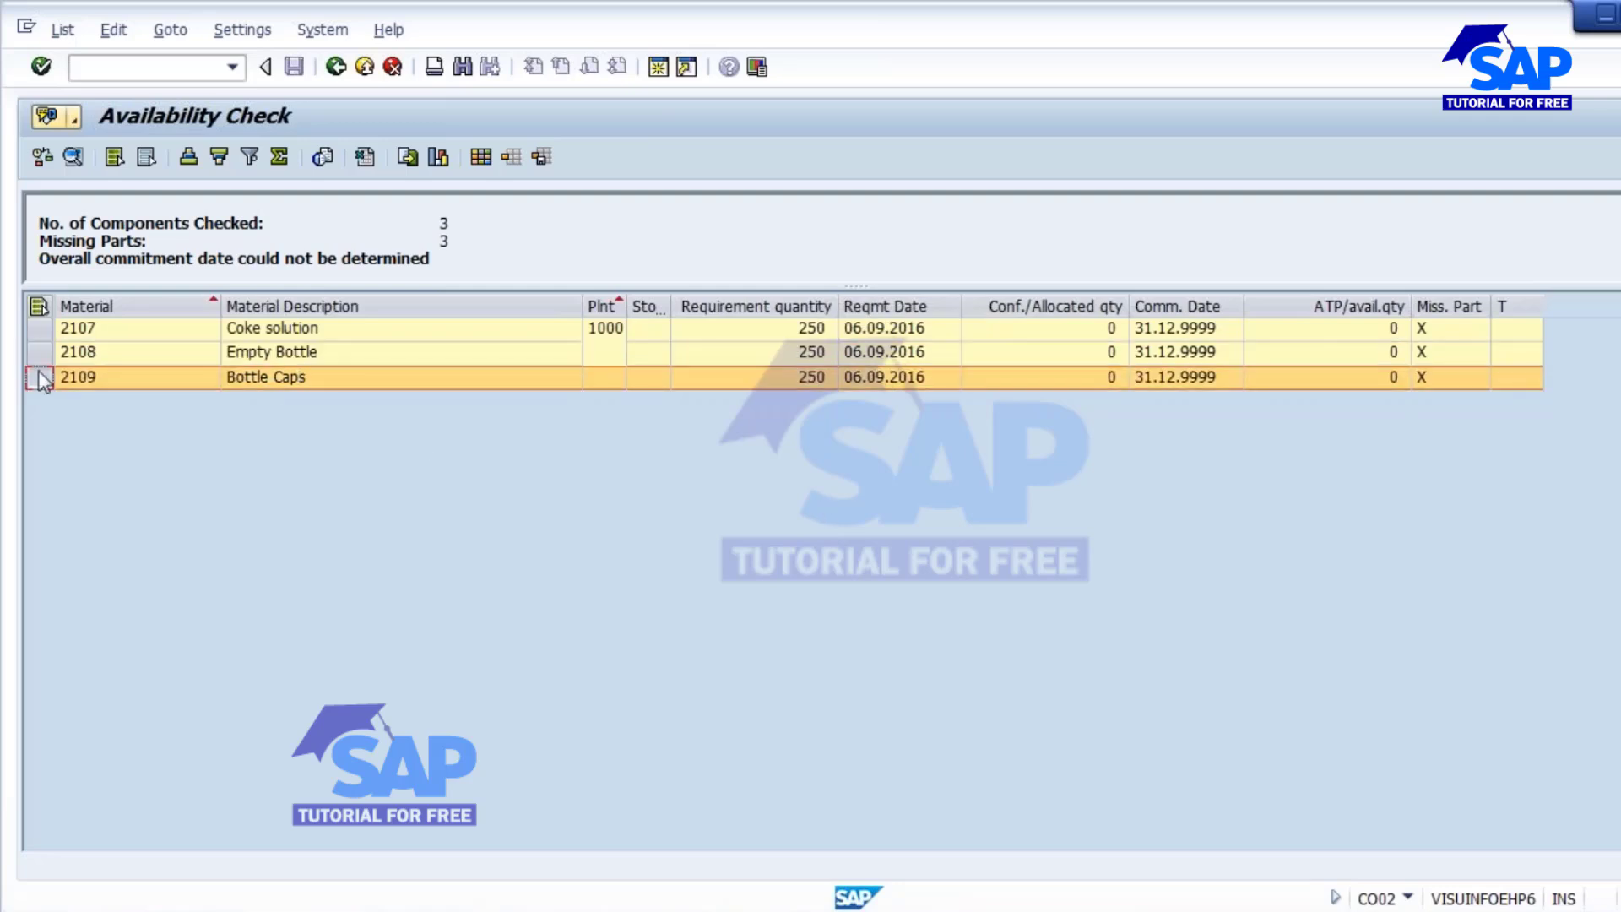
left_click(40, 353)
Step: Return to the order header and save the production order
left_click(335, 67)
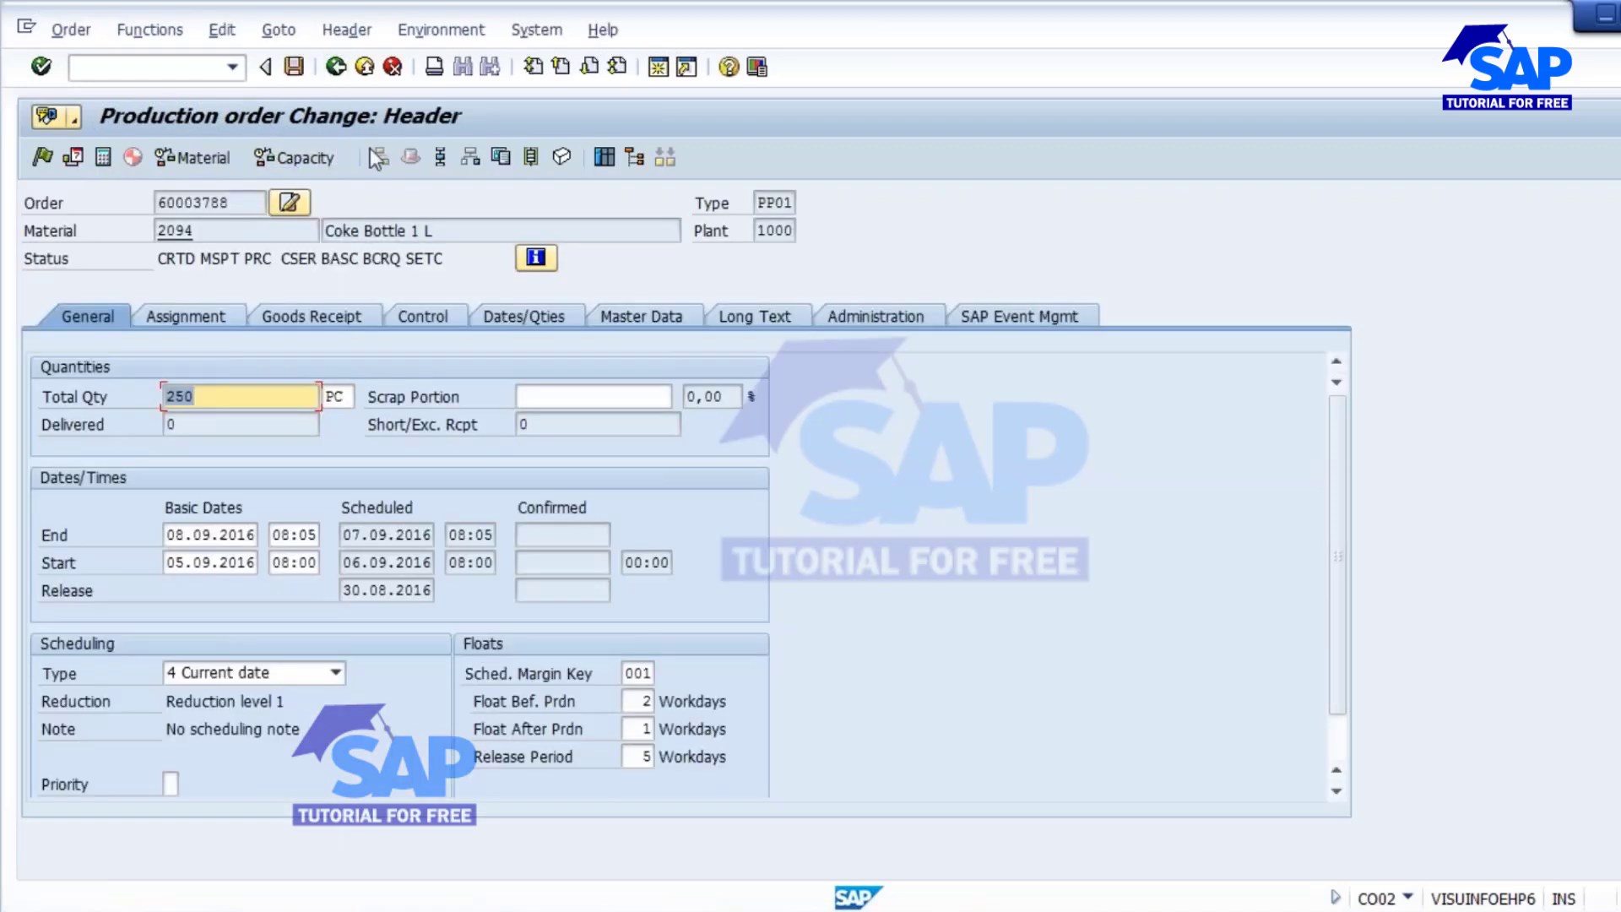
left_click(291, 66)
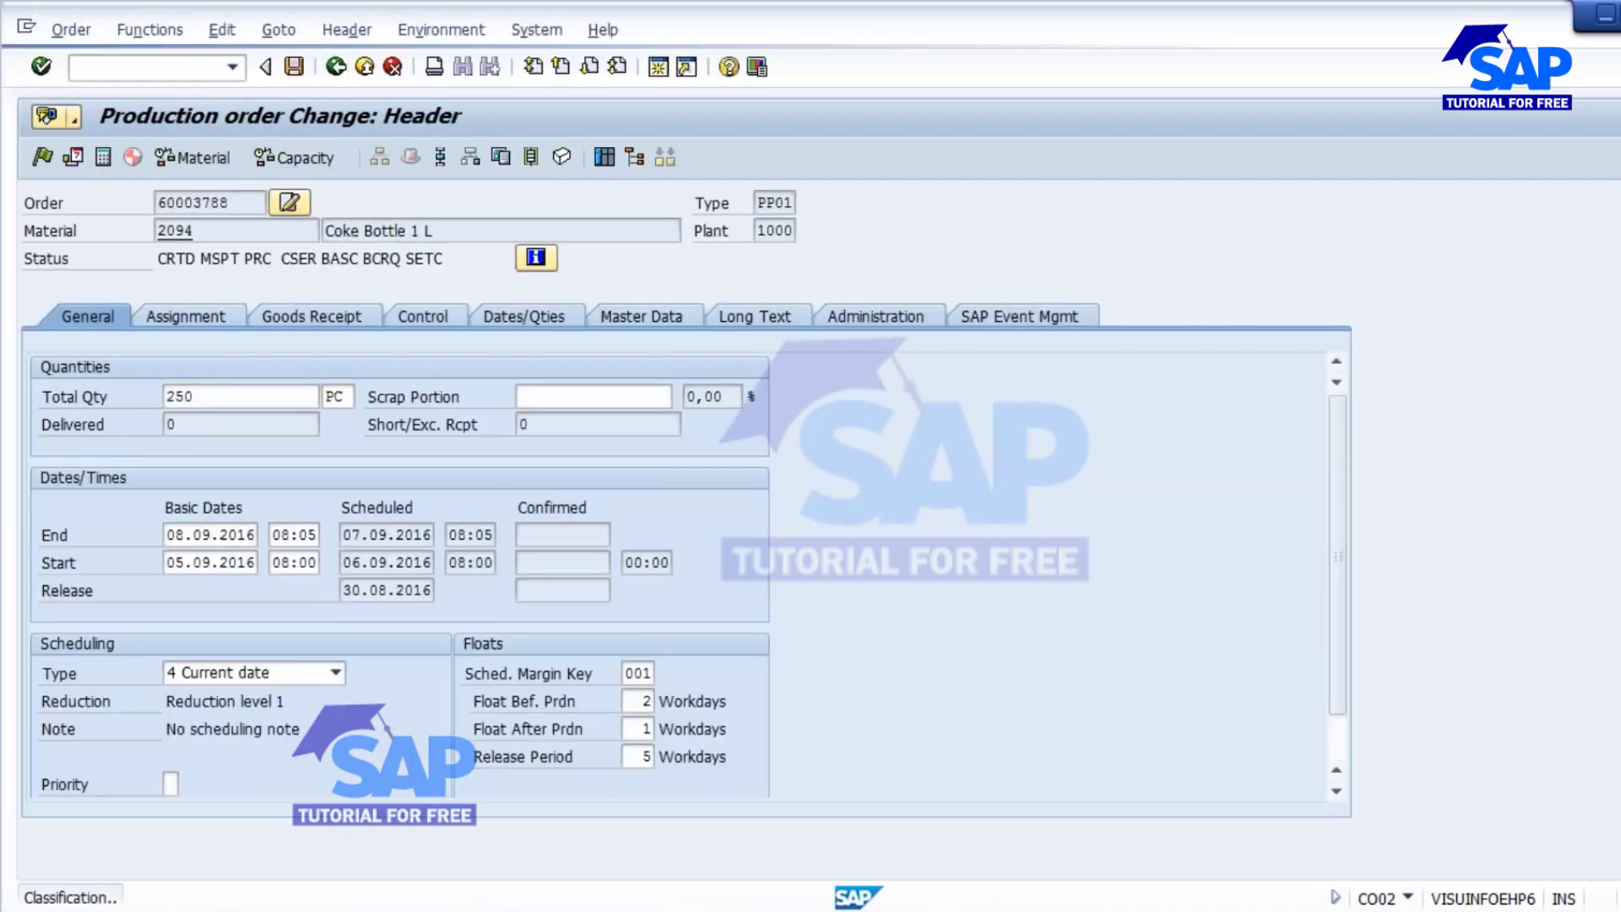
mouse_move(1003, 829)
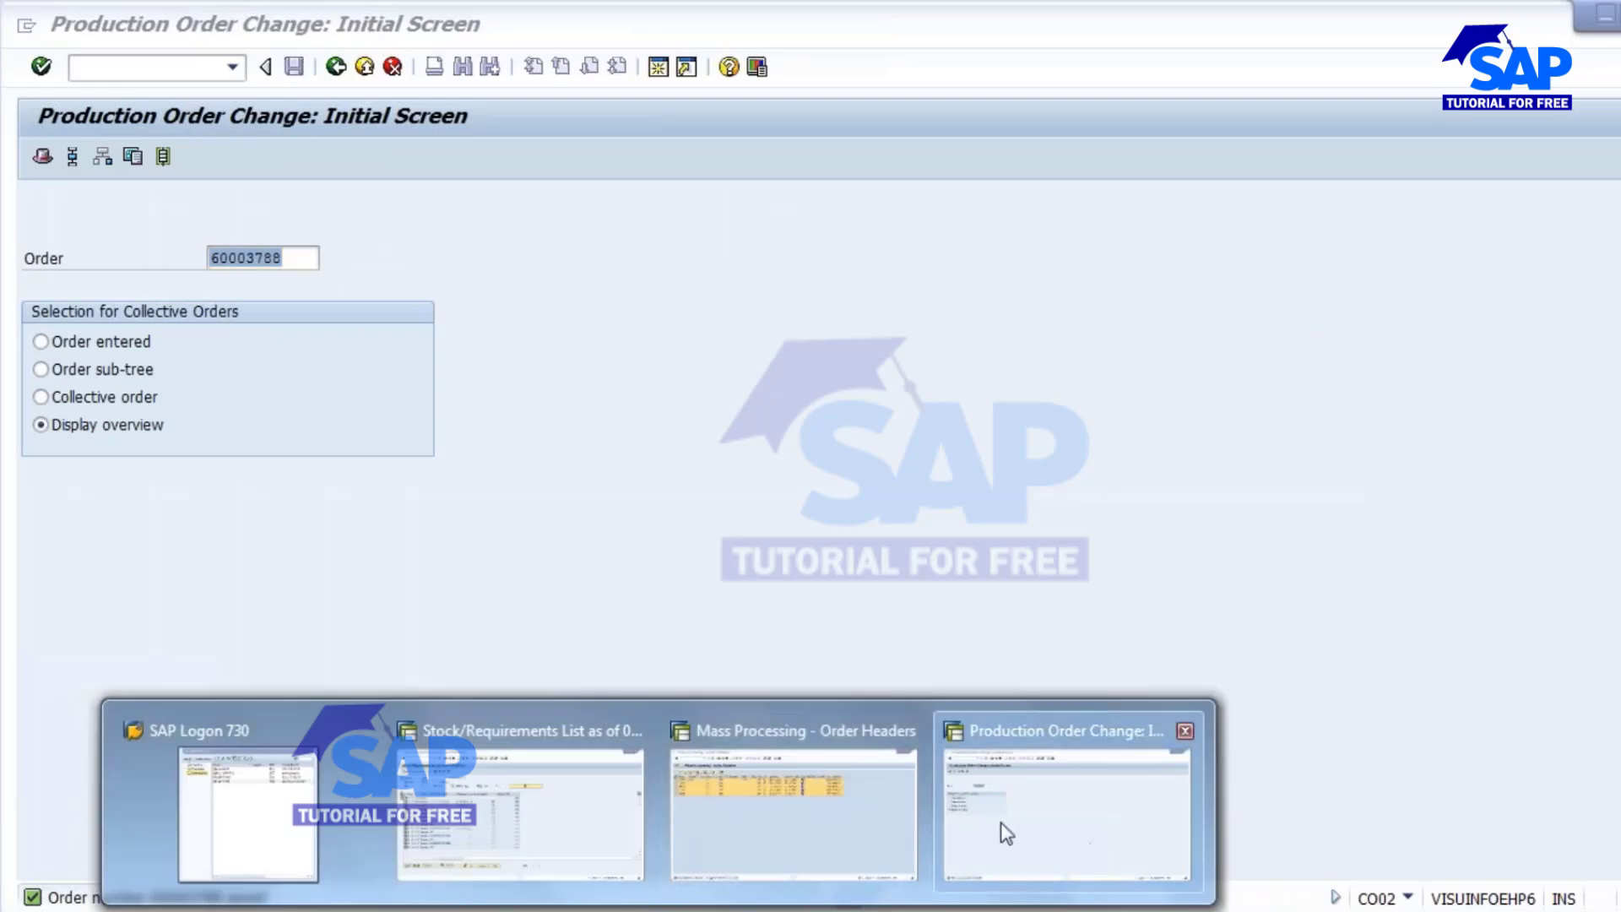
left_click(1074, 807)
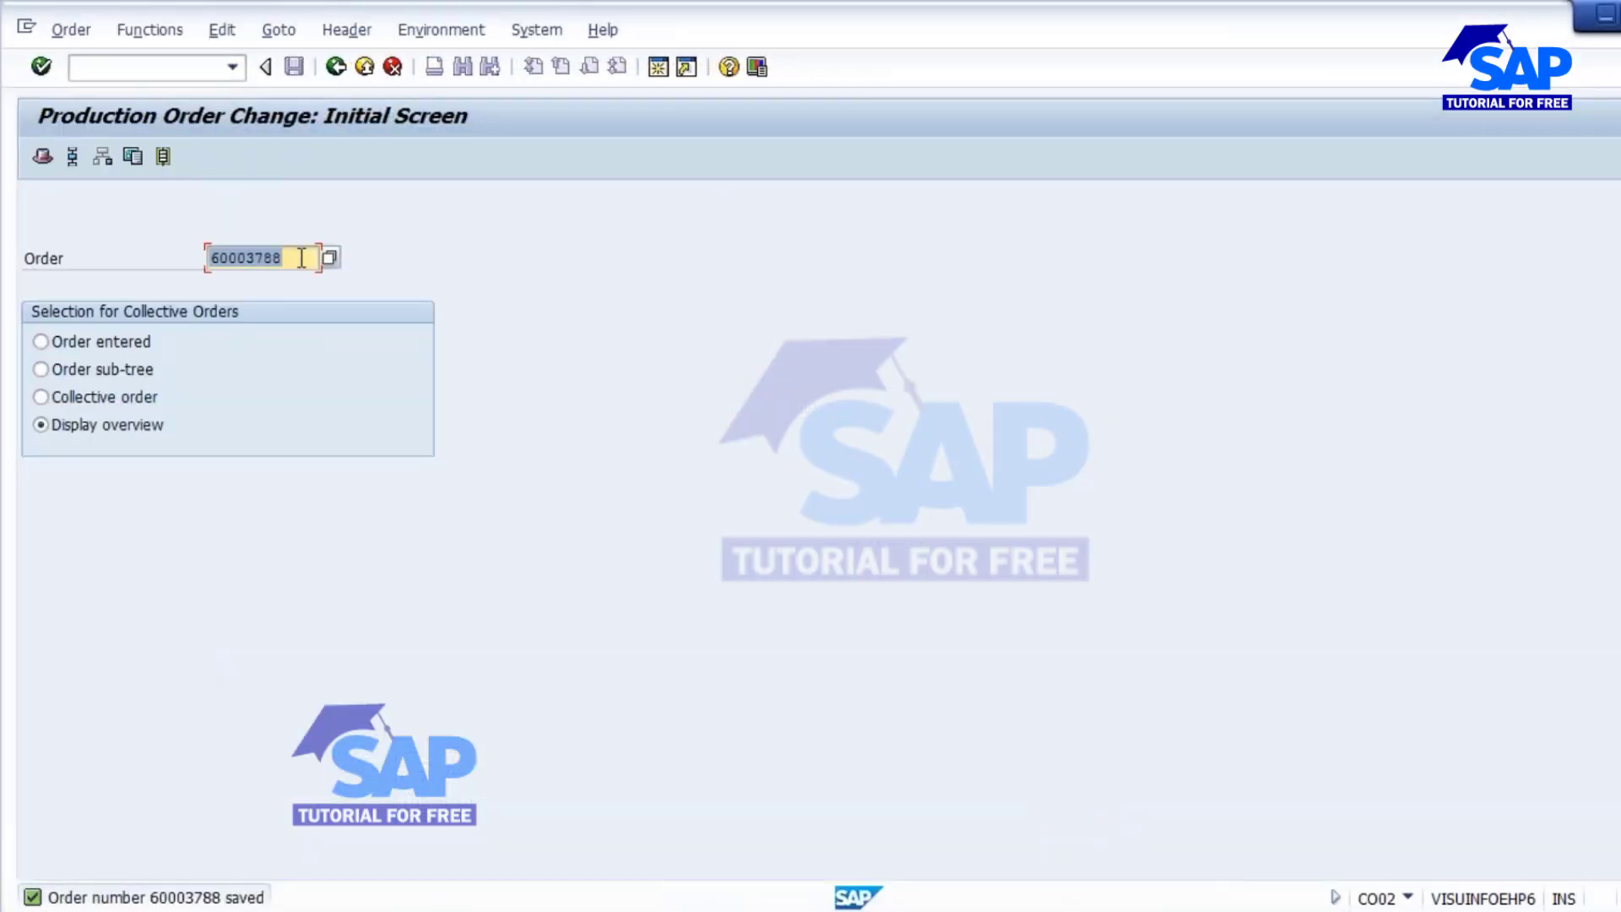
Step: Start transaction CS03 with /ncs03 and display the bill of material for material 2094 in plant 1000, BOM usage 1
left_click(176, 74)
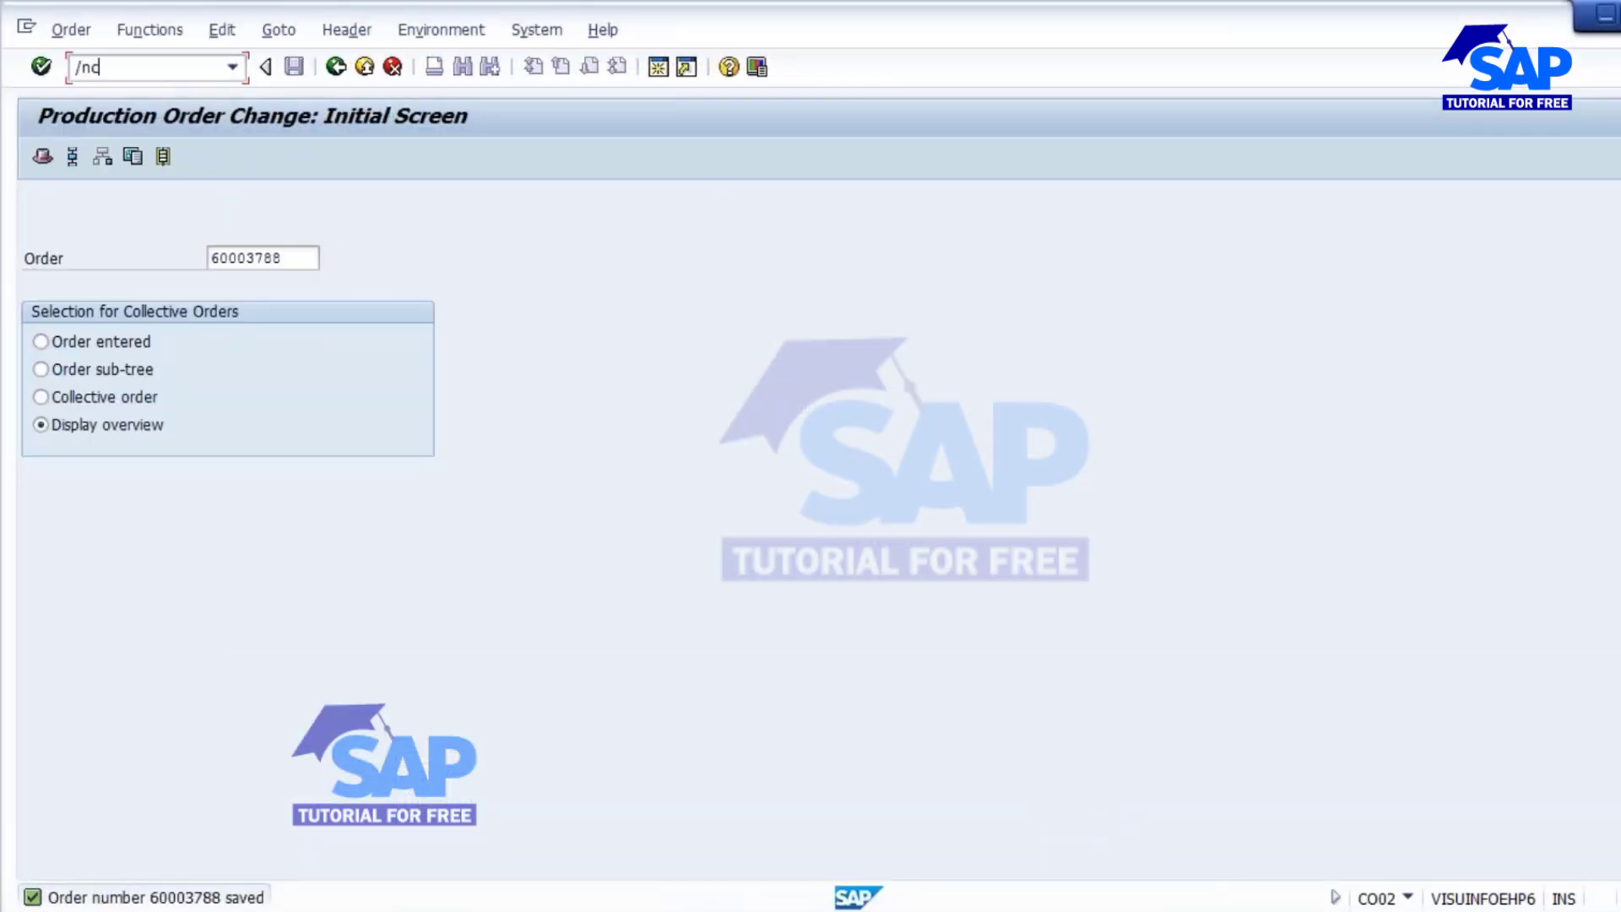
type("/ncs03")
key("Return")
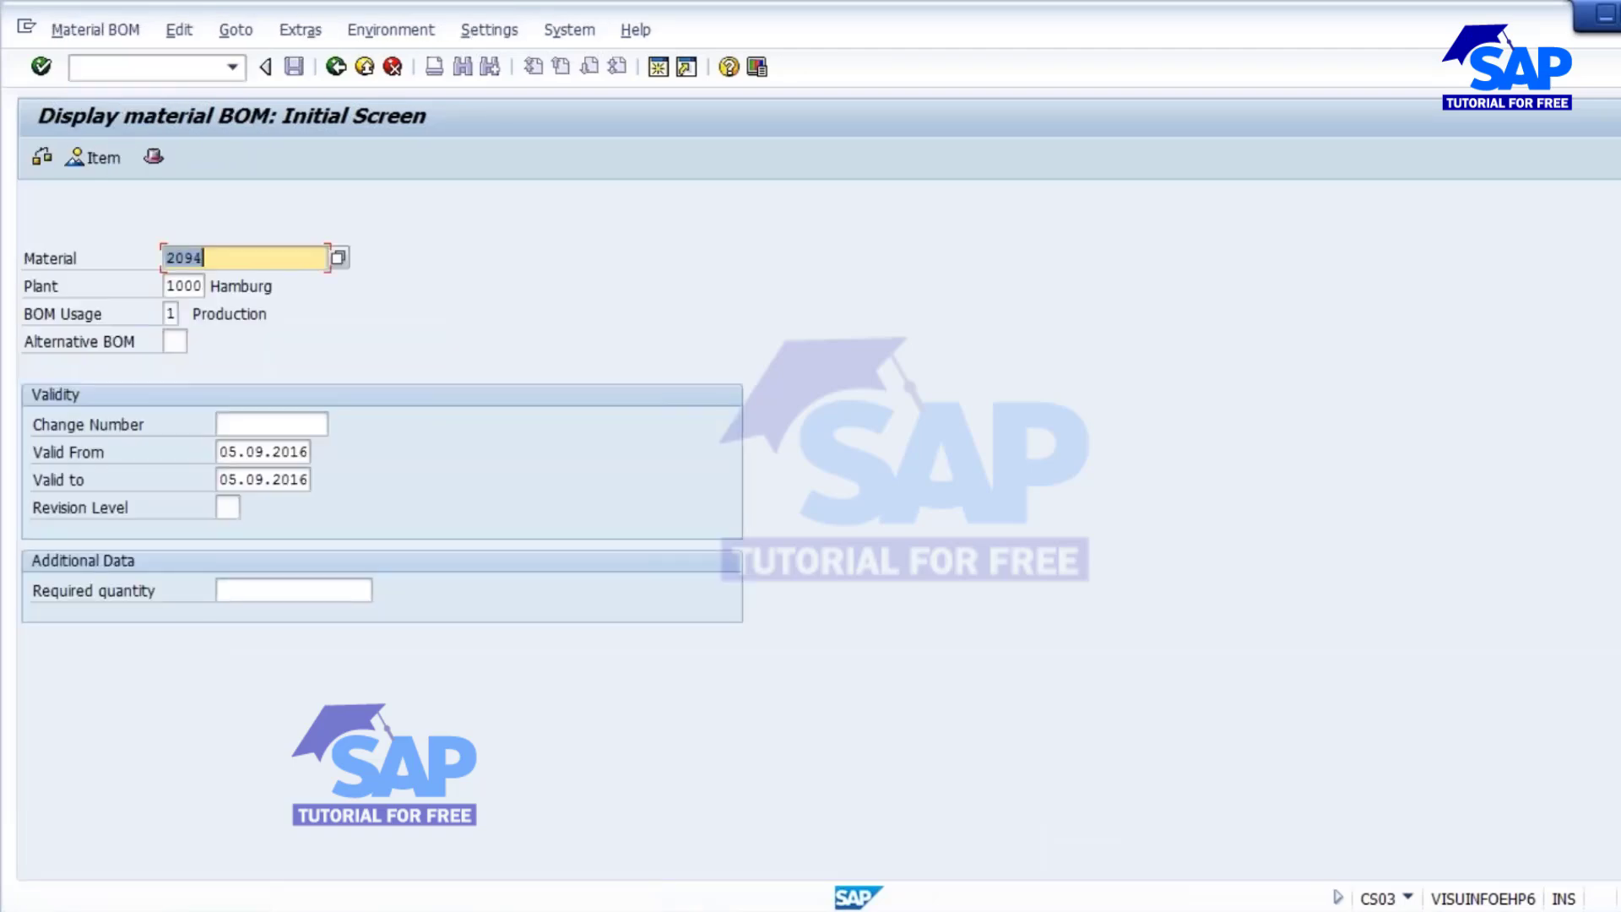
key("Return")
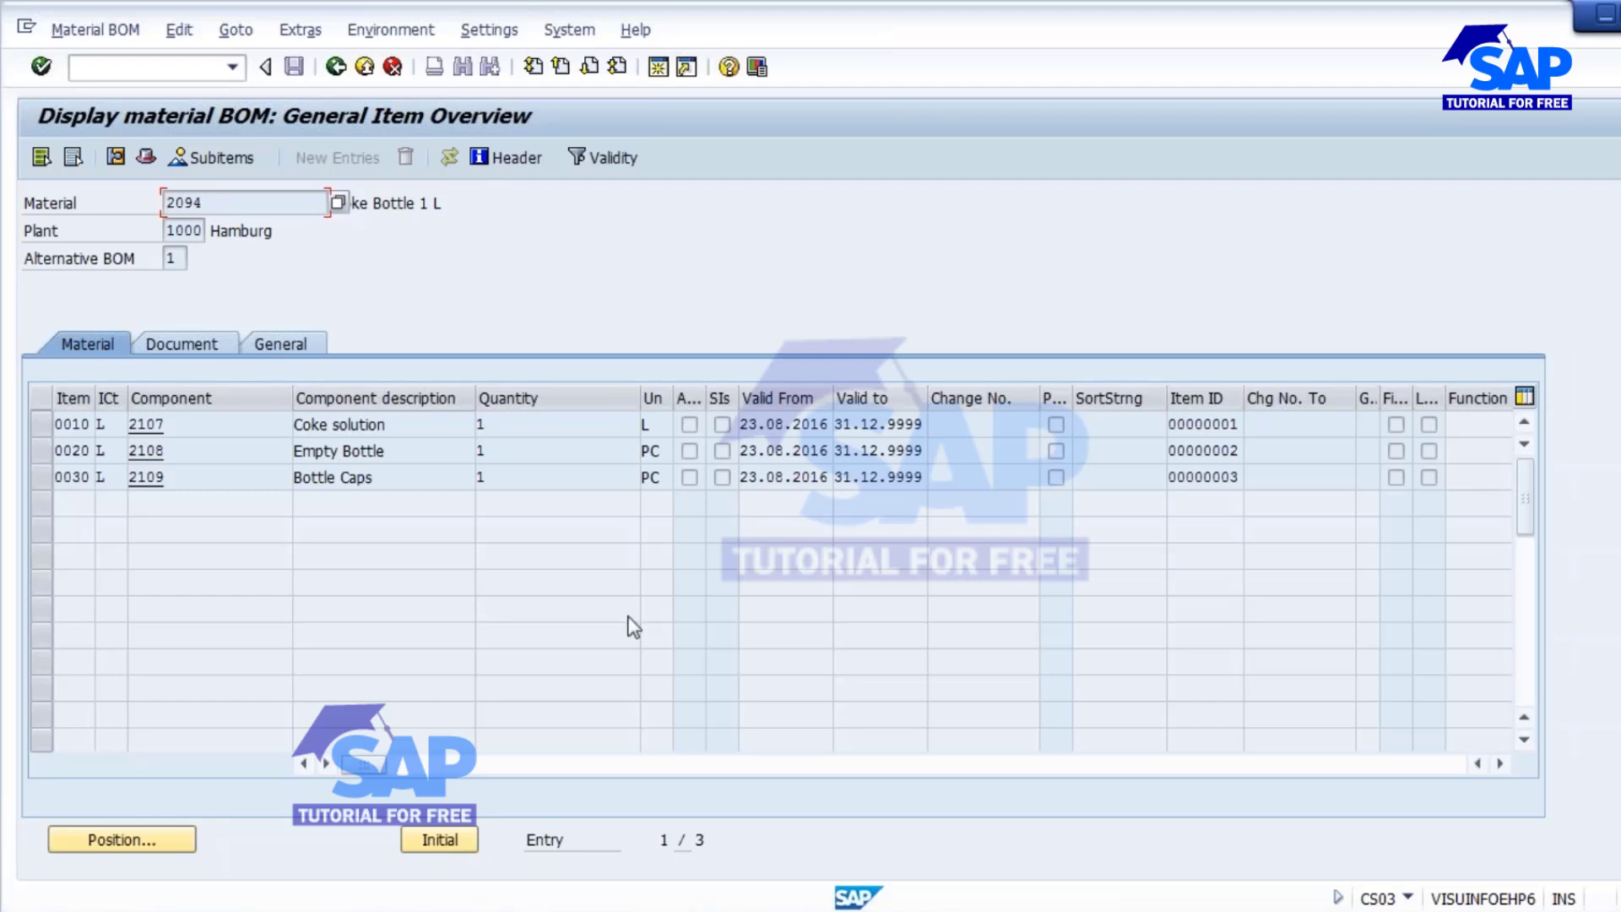
Step: Switch to the SAP Easy Access session and start transaction MB1C
left_click(879, 908)
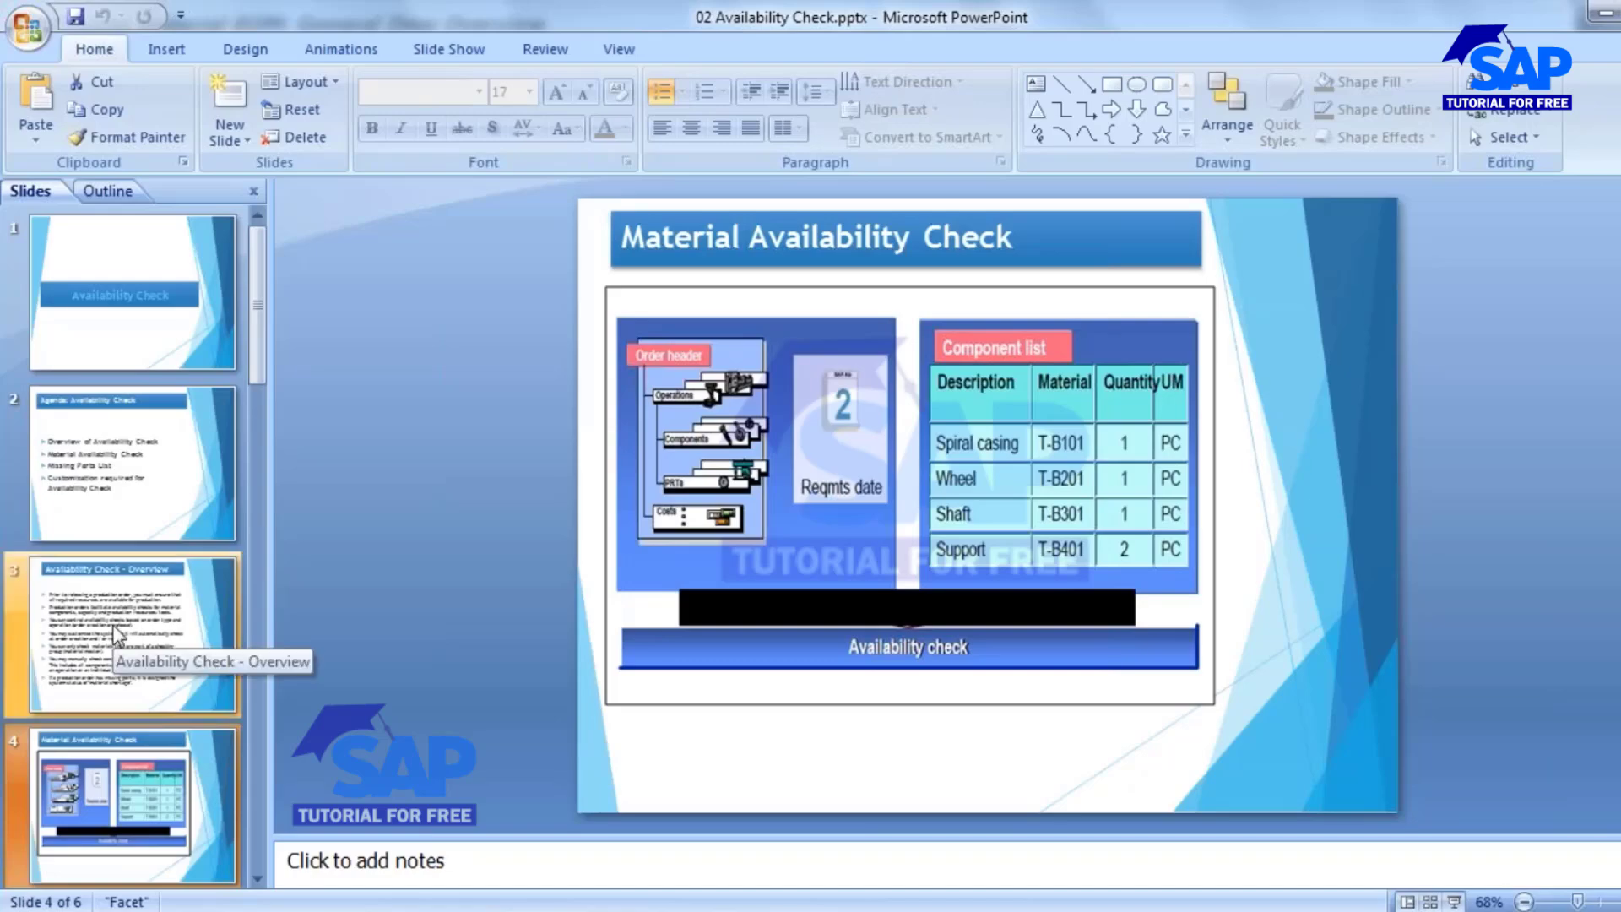
key("alt+Tab")
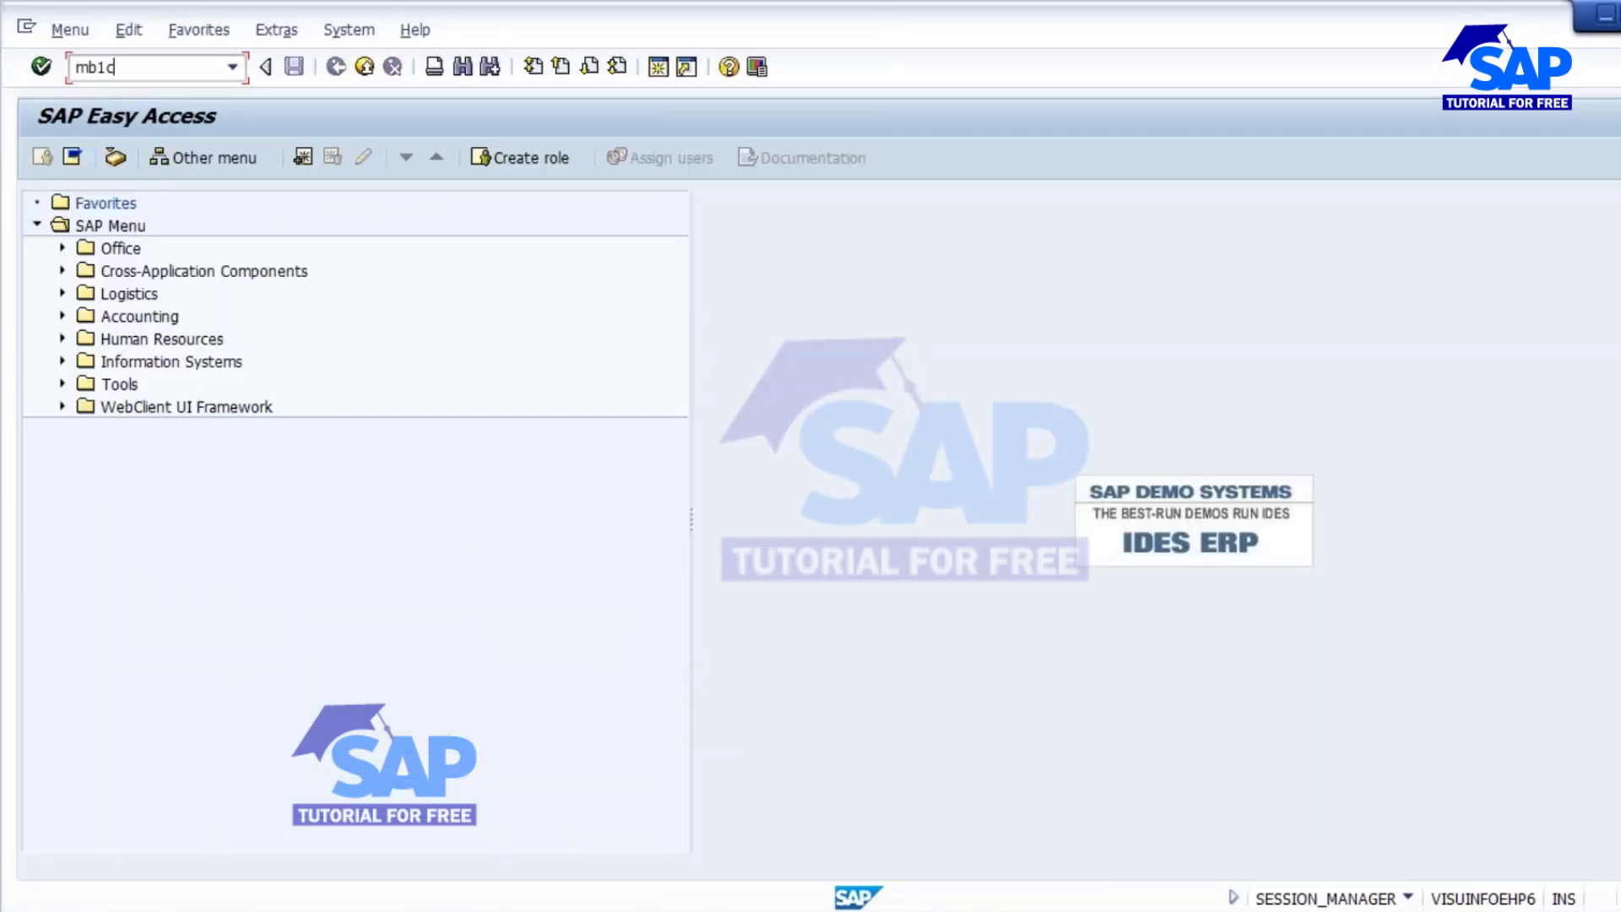
type("mb1c")
key("Return")
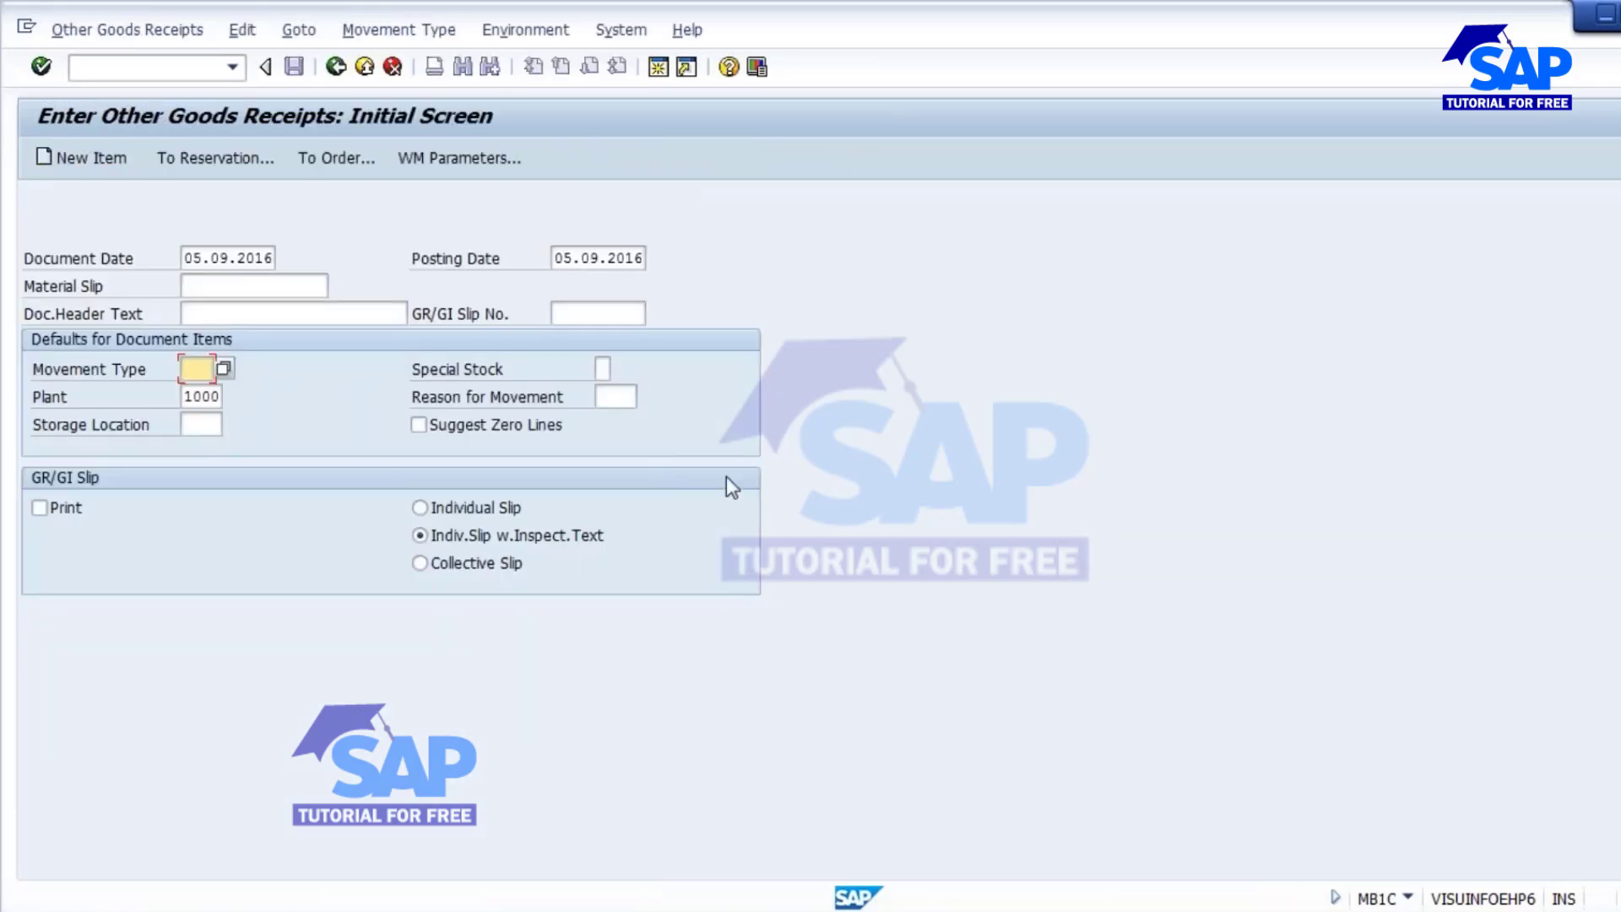
Step: Set the goods receipt defaults to movement type 561 and storage location L000 in plant 1000, and continue to item entry
type("561")
key("Tab")
key("Tab")
key("Tab")
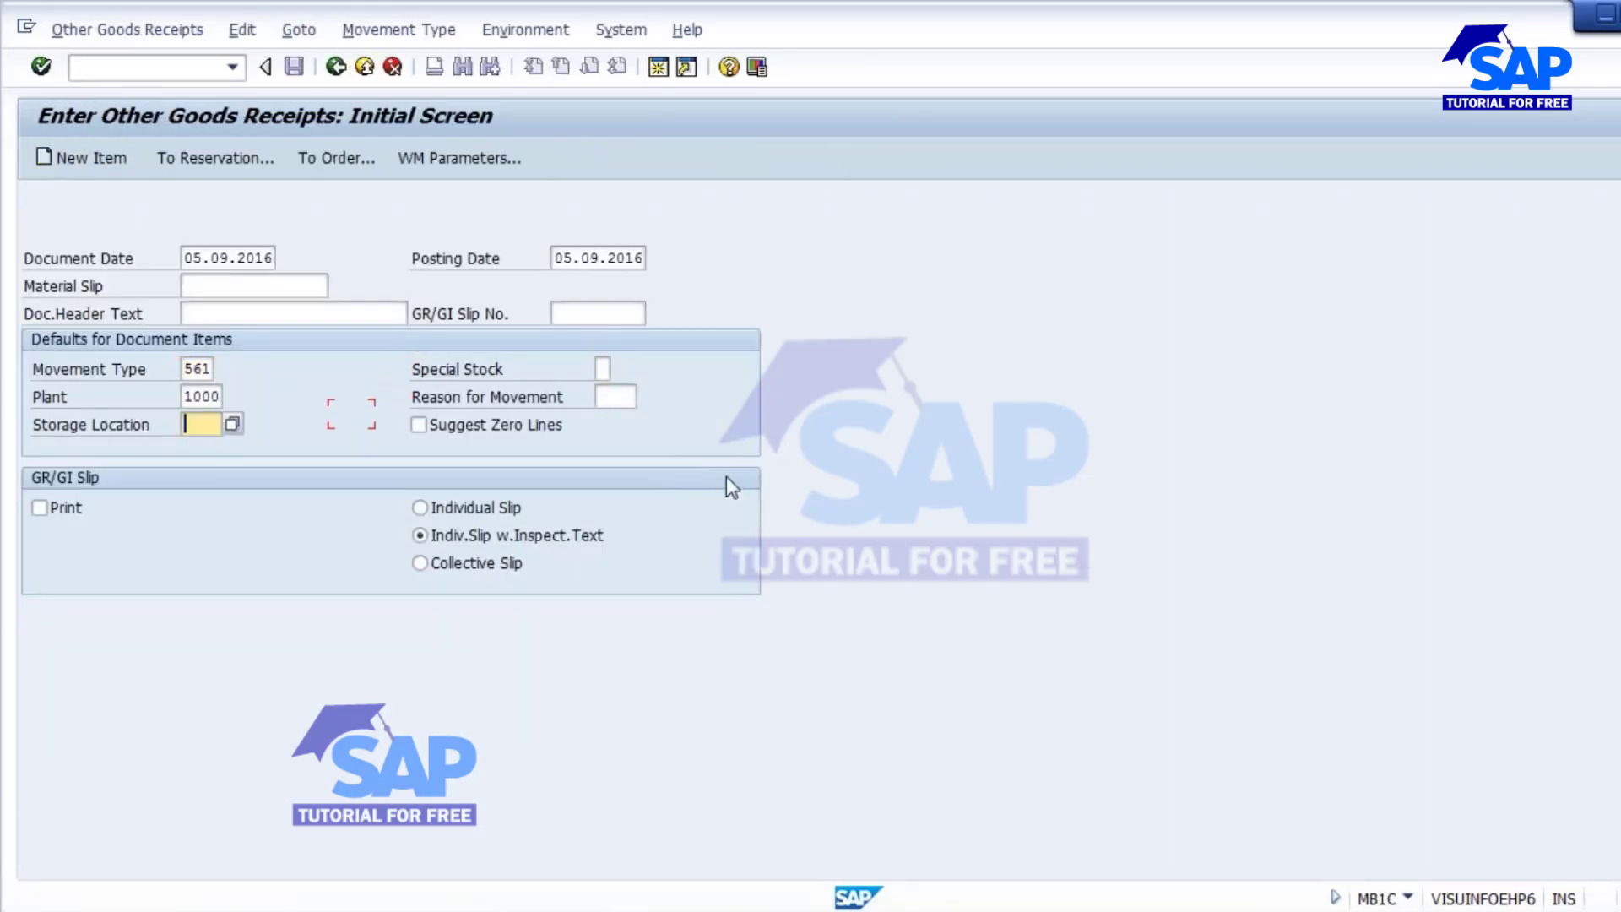
key("Down")
key("Down")
key("Return")
key("Return")
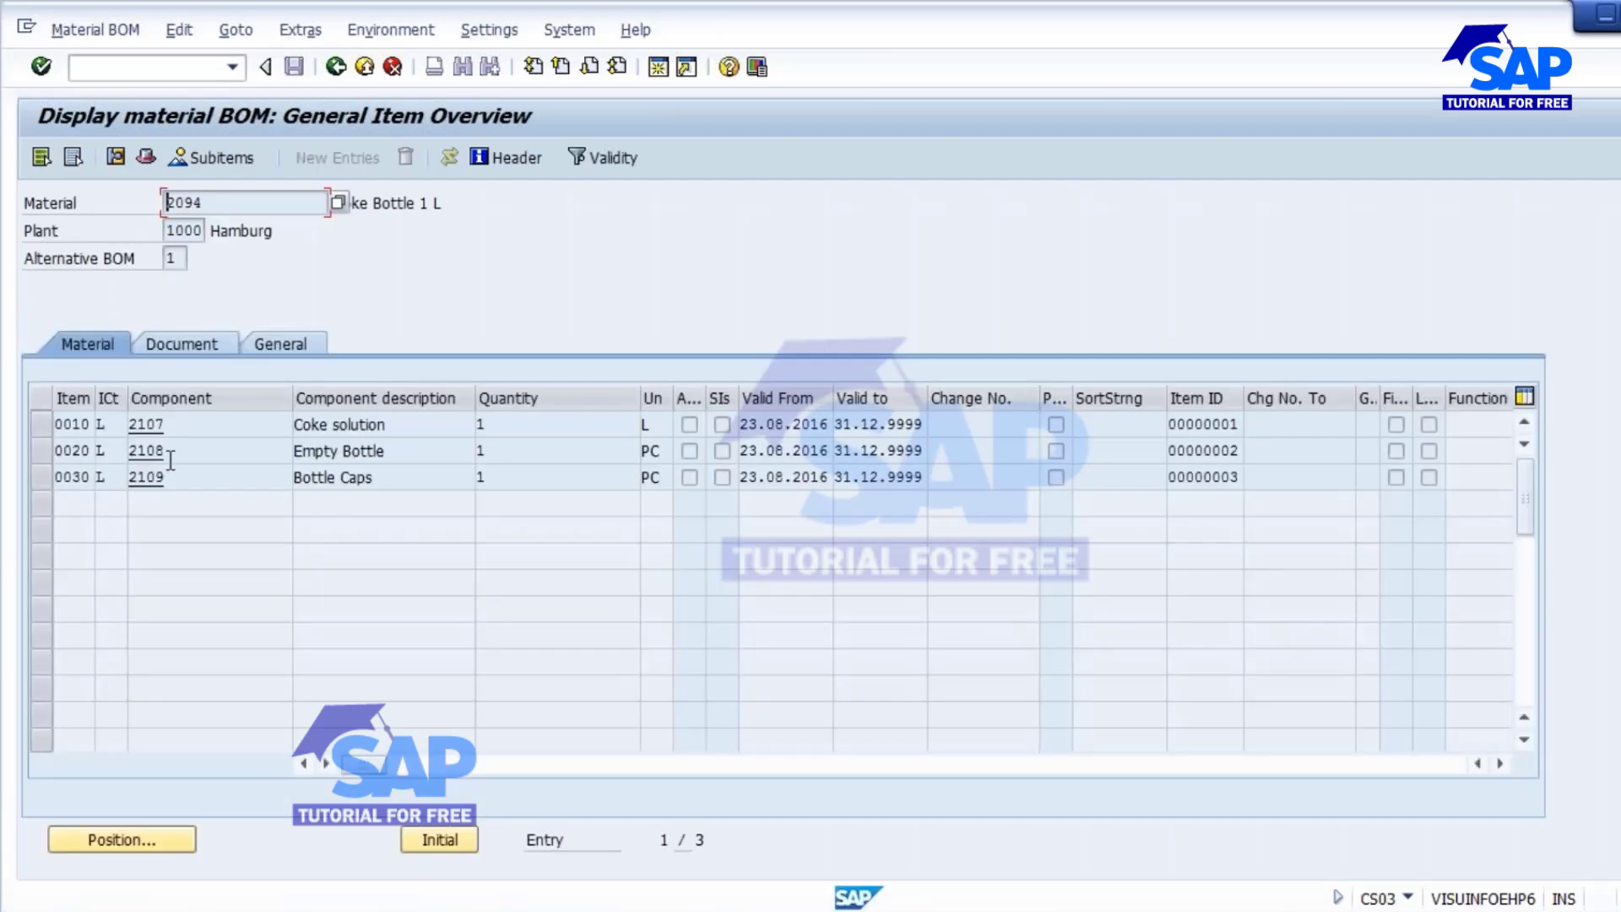
Step: Look up the component numbers in the BOM display and enter materials 2108 and 2109 as goods receipt items 1 and 2
double_click(171, 460)
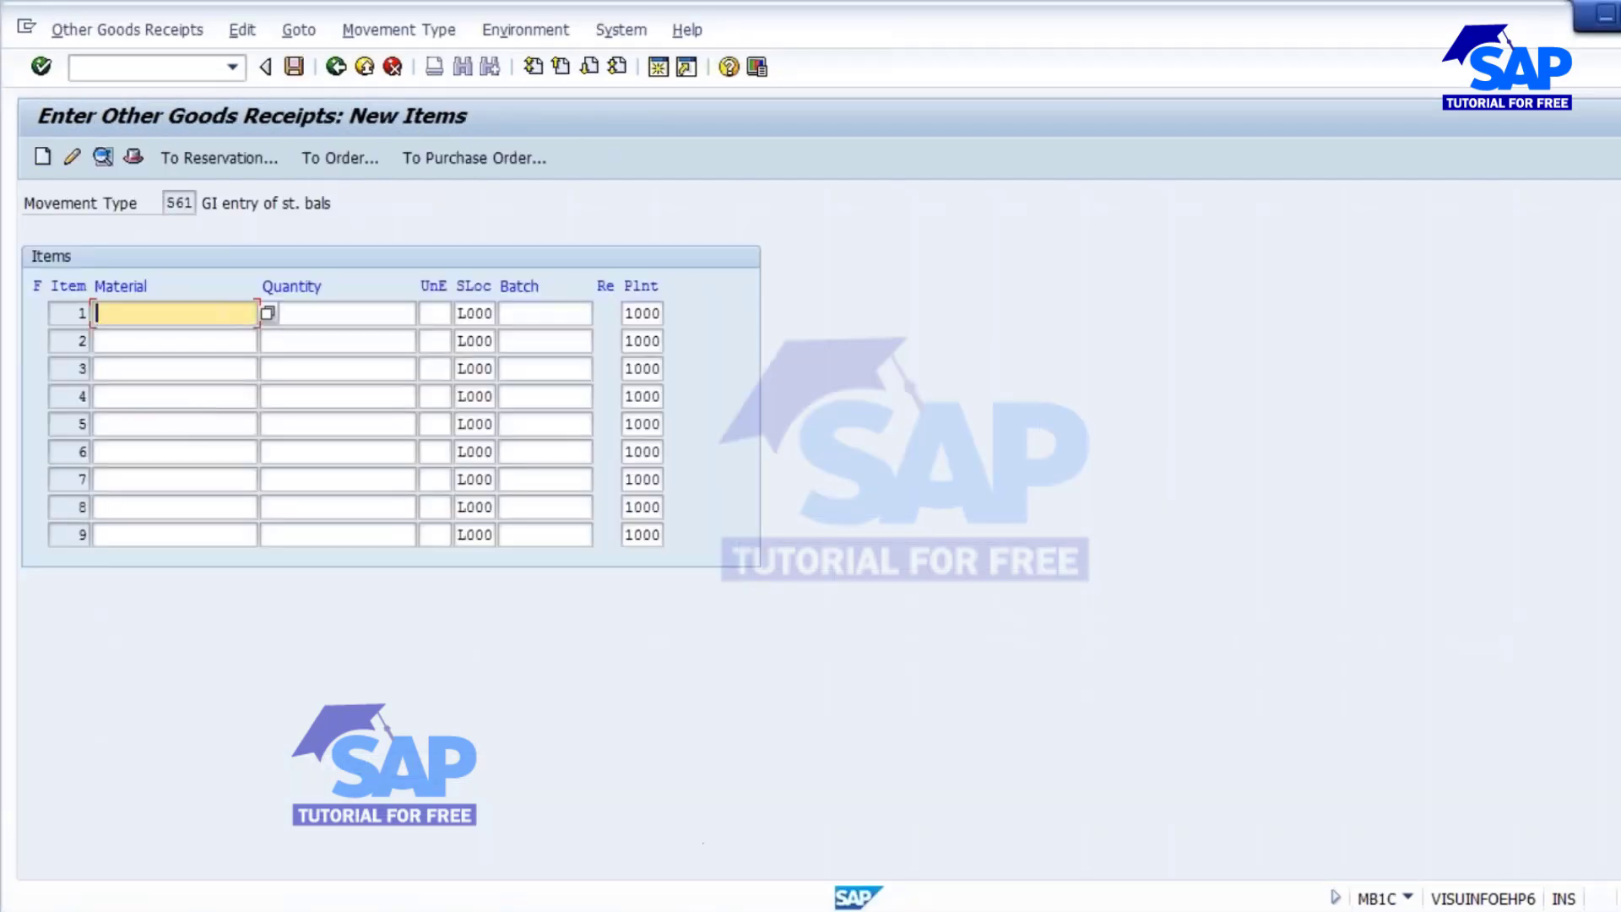
type("2108")
left_click(138, 348)
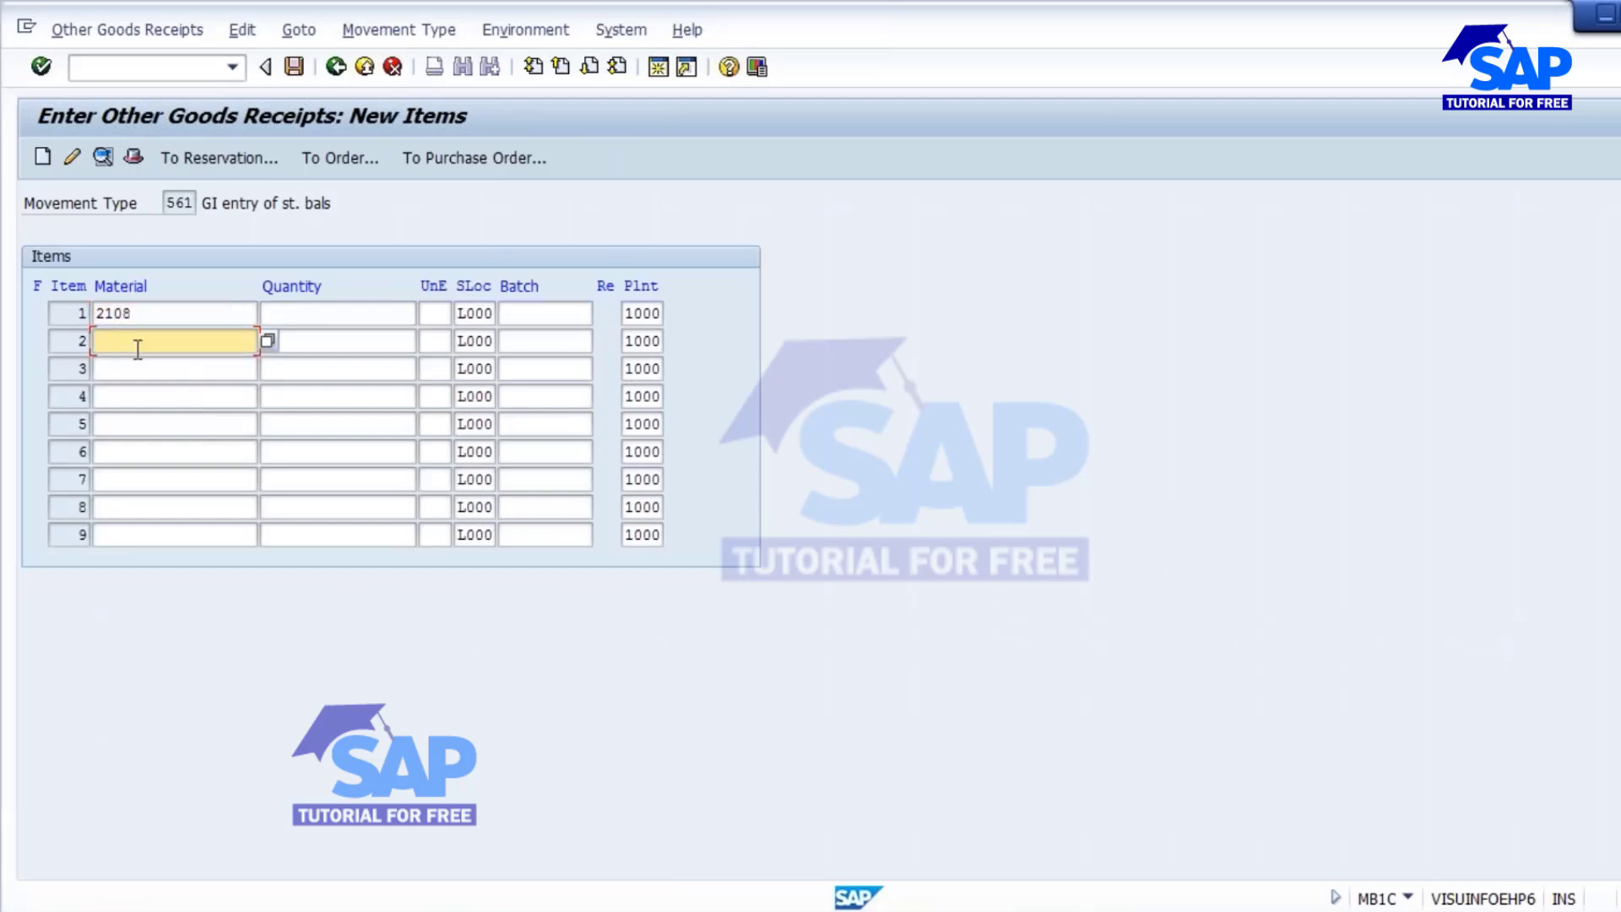
type("2109")
Step: Set the quantity of both goods receipt items, 2108 and 2109, to 10000
key("Tab")
key("Up")
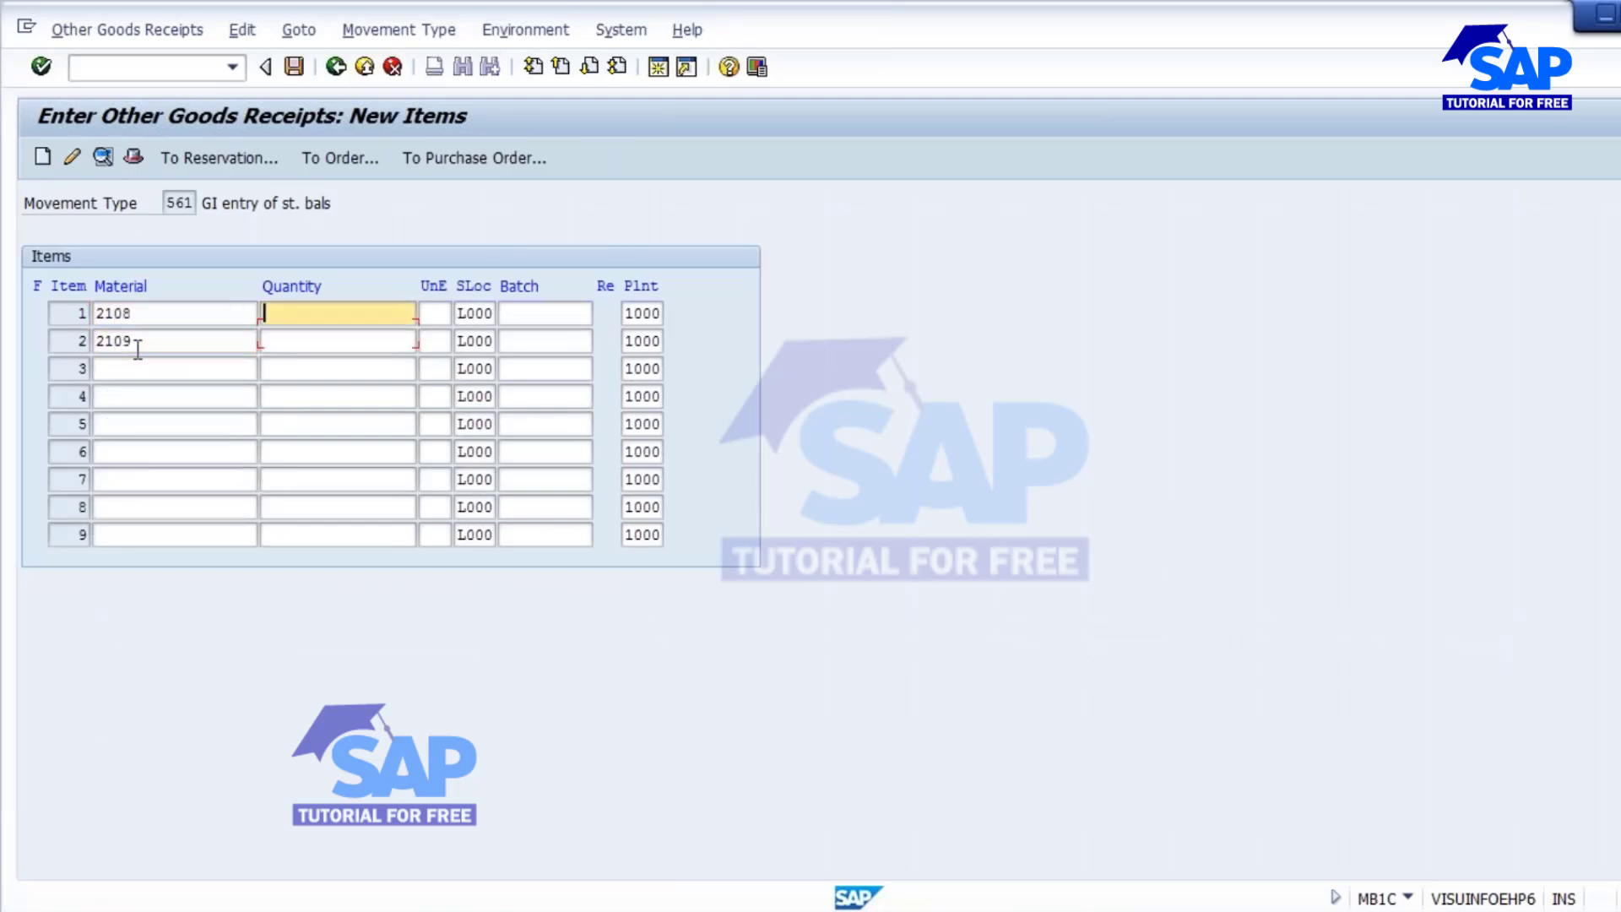
type("10000")
key("Tab")
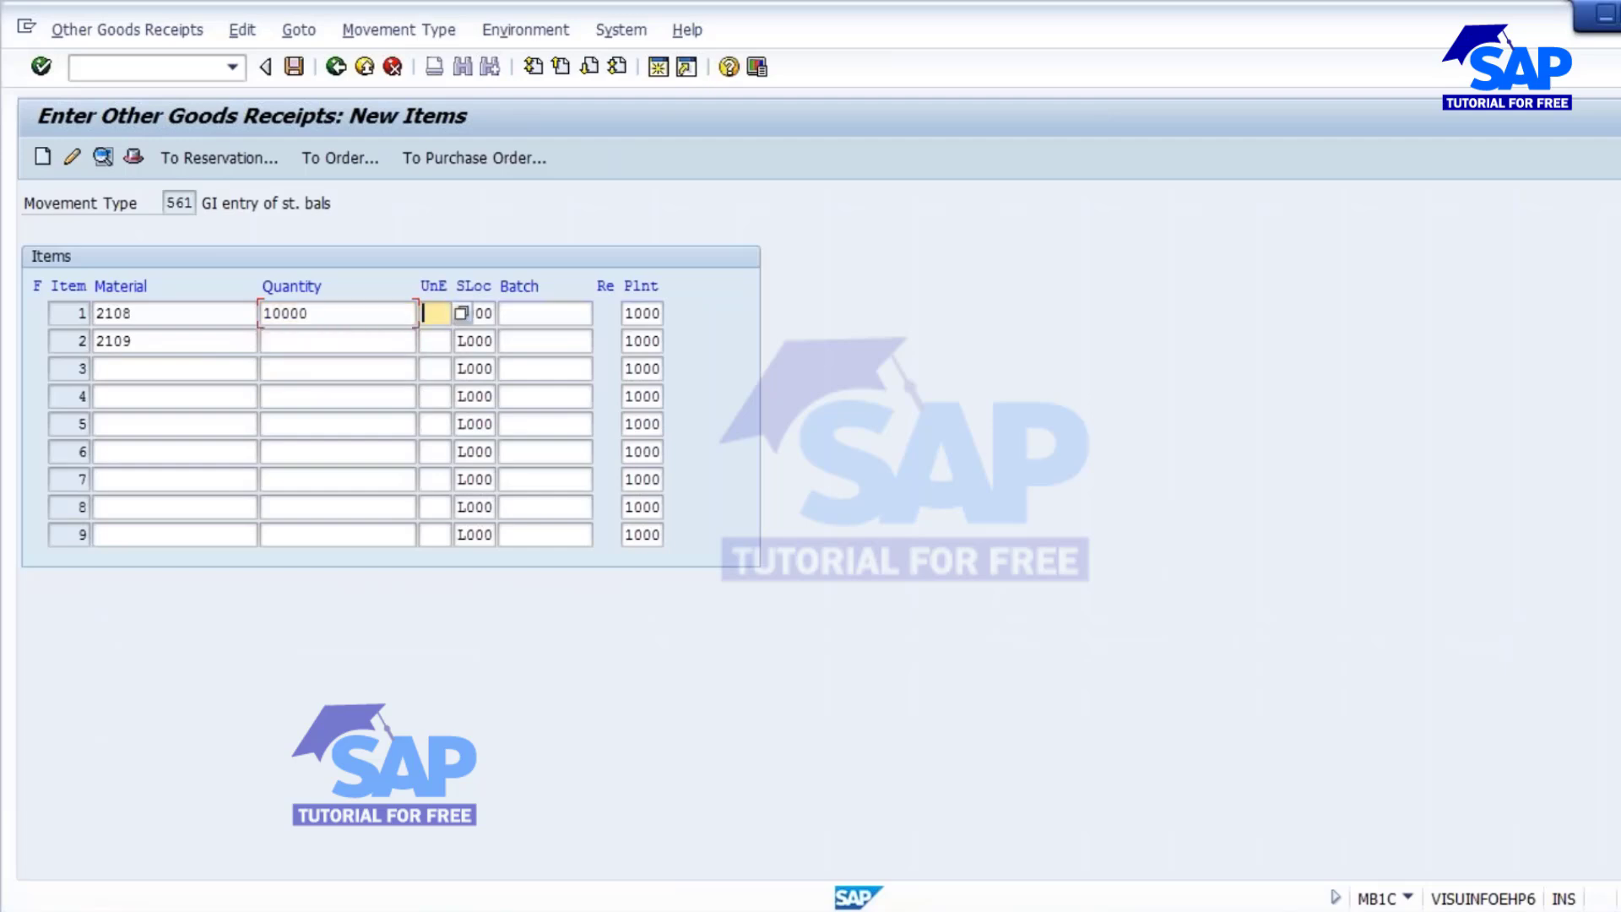
key("Down")
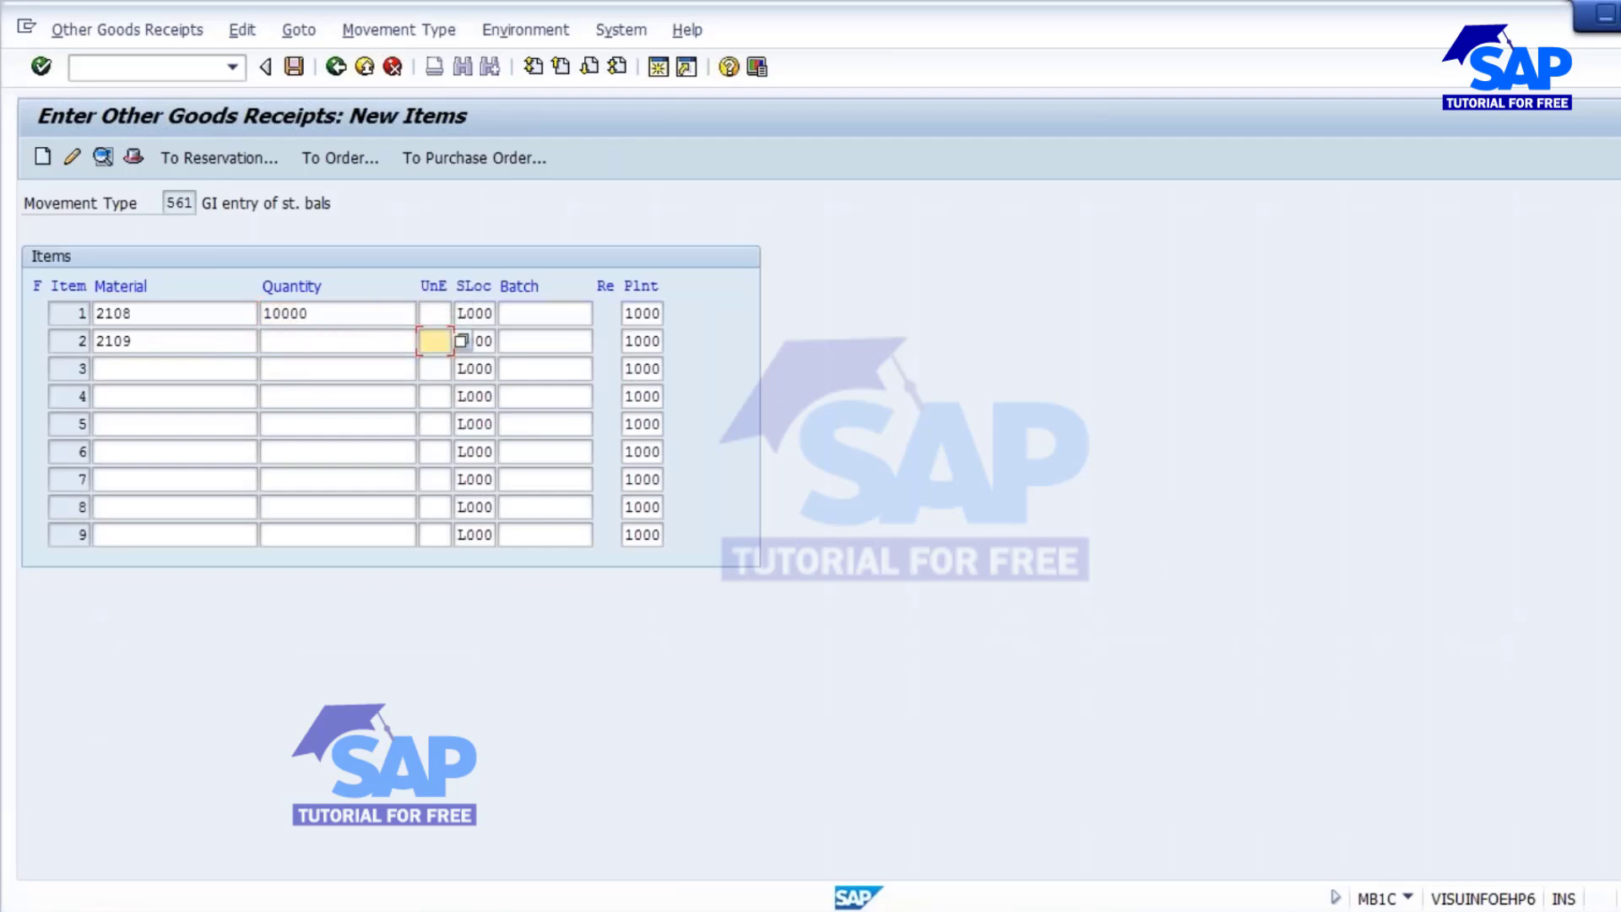
left_click(351, 348)
type("1")
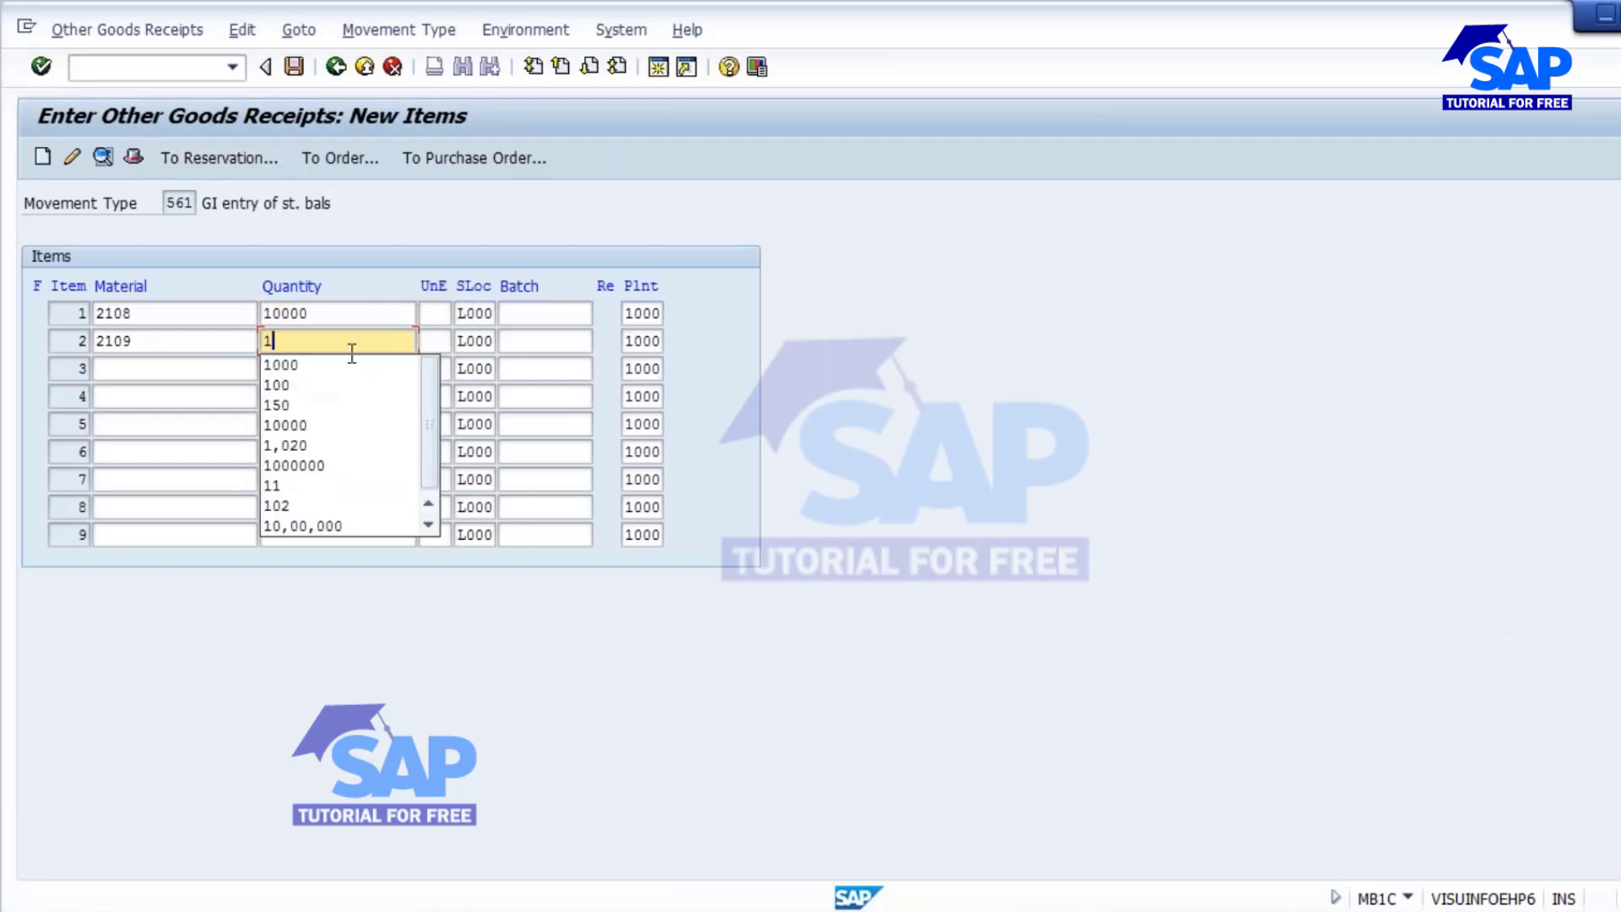
type("0000")
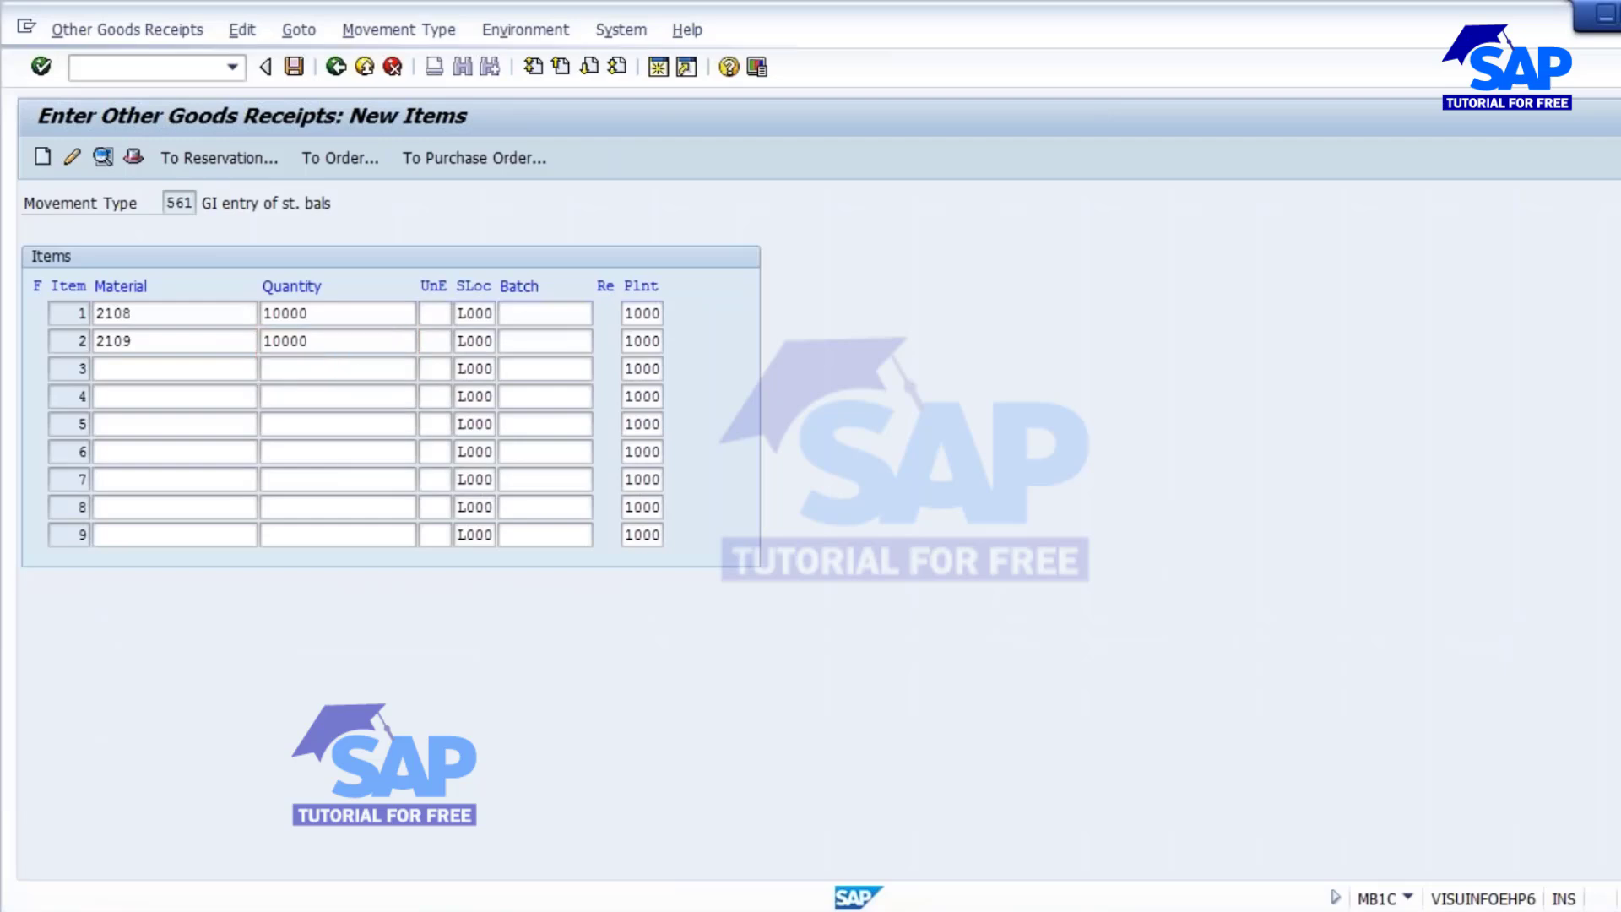
Step: Confirm the missing-part warnings for both items and post the goods receipt
key("Return")
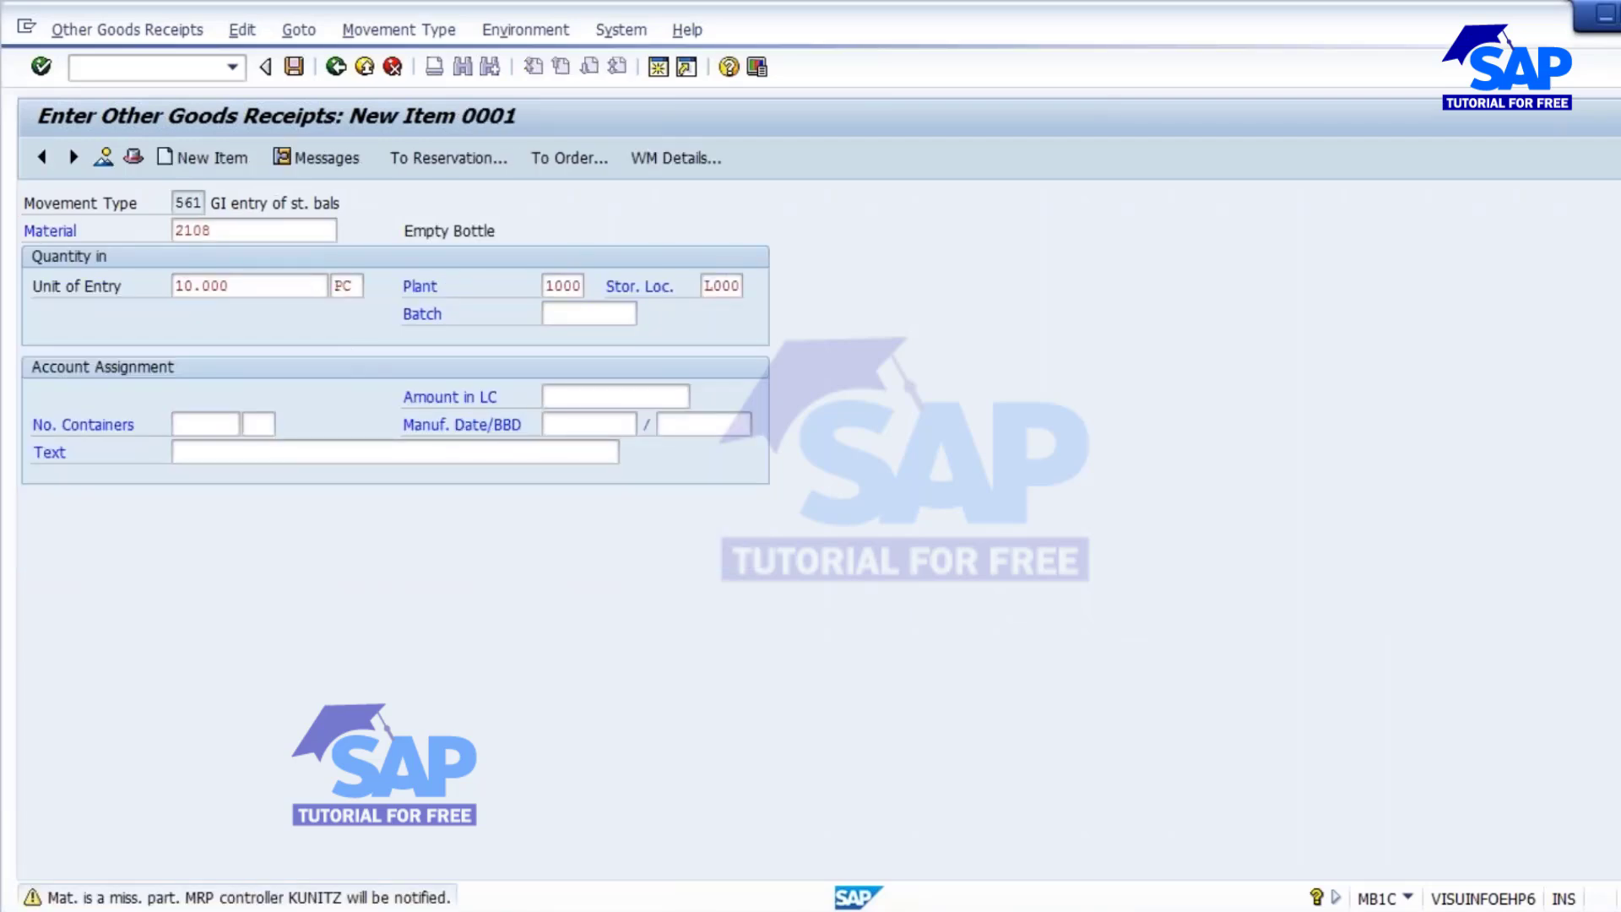
key("Return")
key("Return")
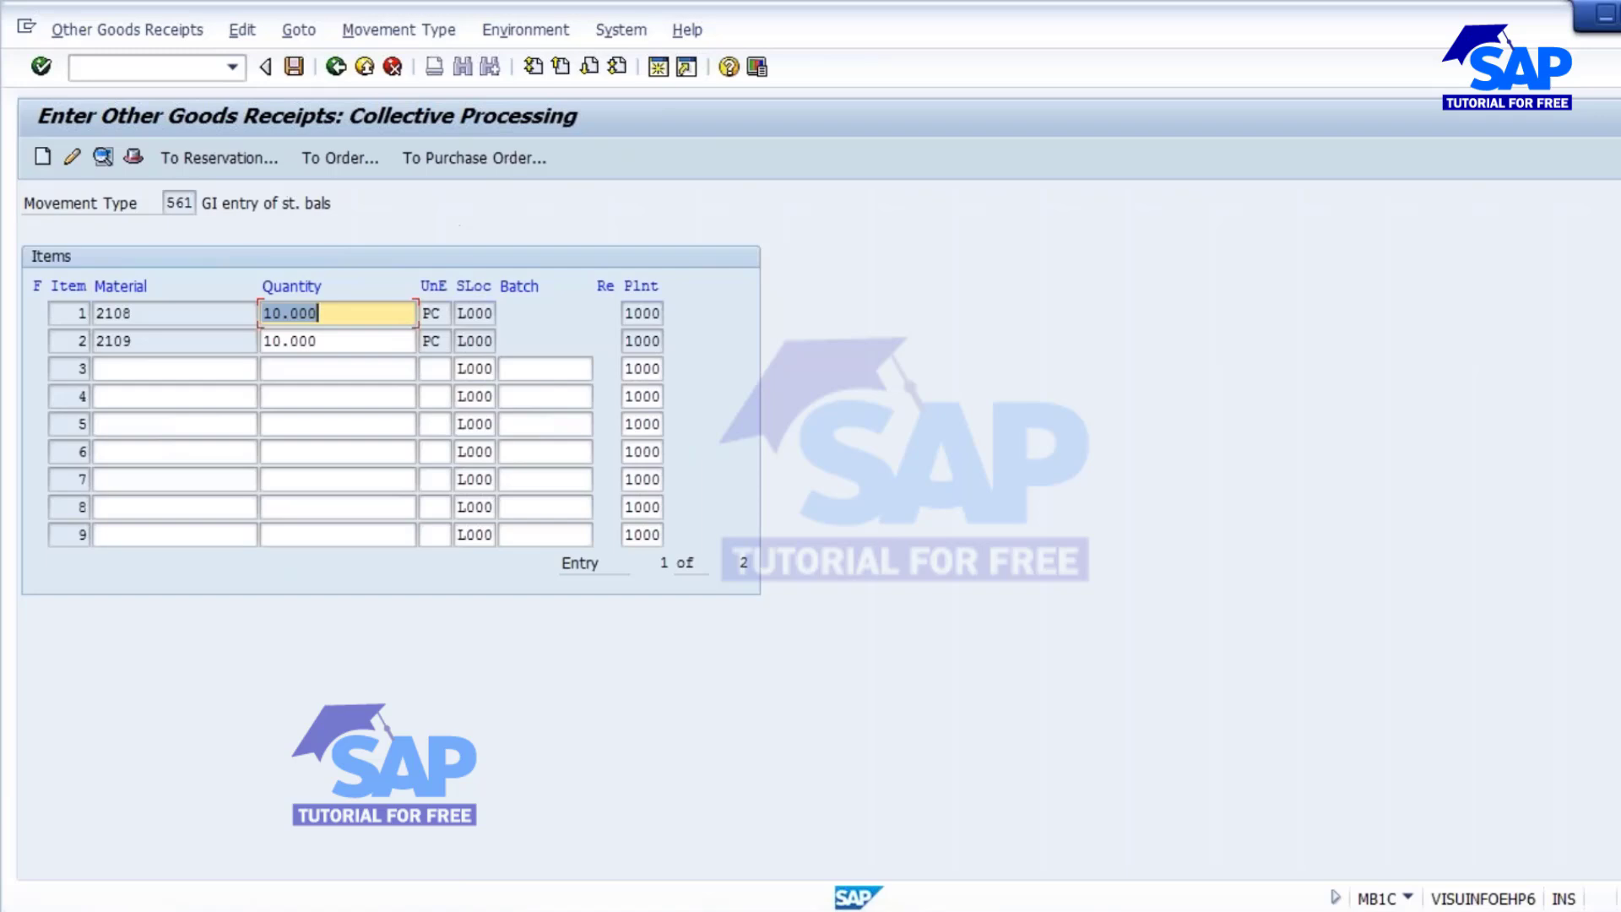
left_click(294, 66)
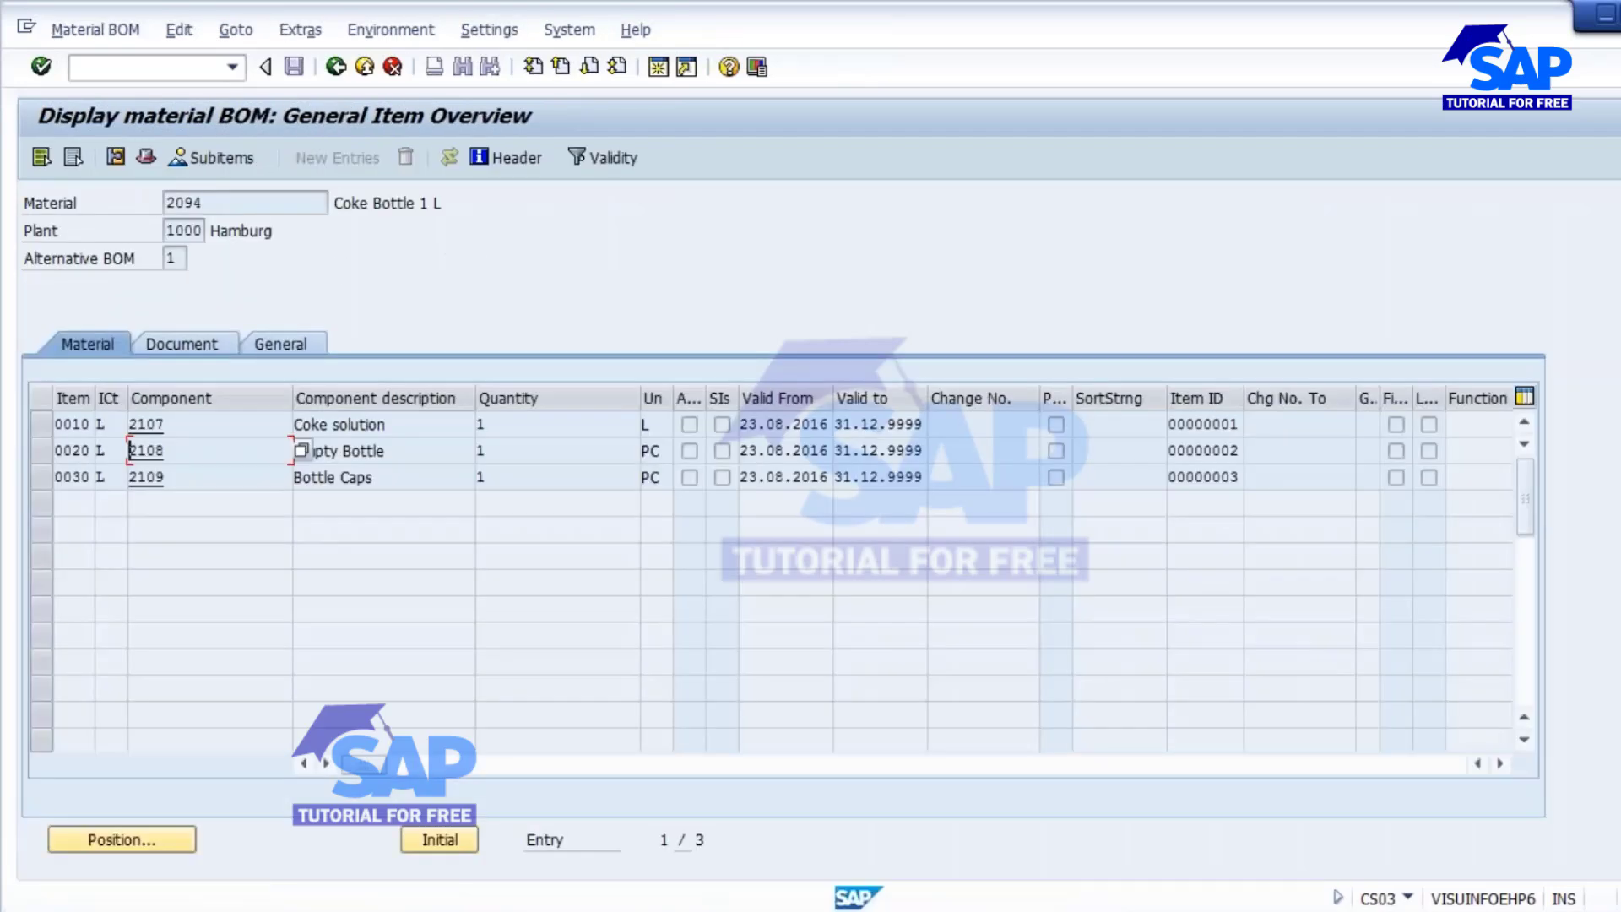
Step: Switch to the Stock/Requirements List and open the 250 PC production order dated 08.09.2016 for changing
mouse_move(708, 909)
left_click(428, 802)
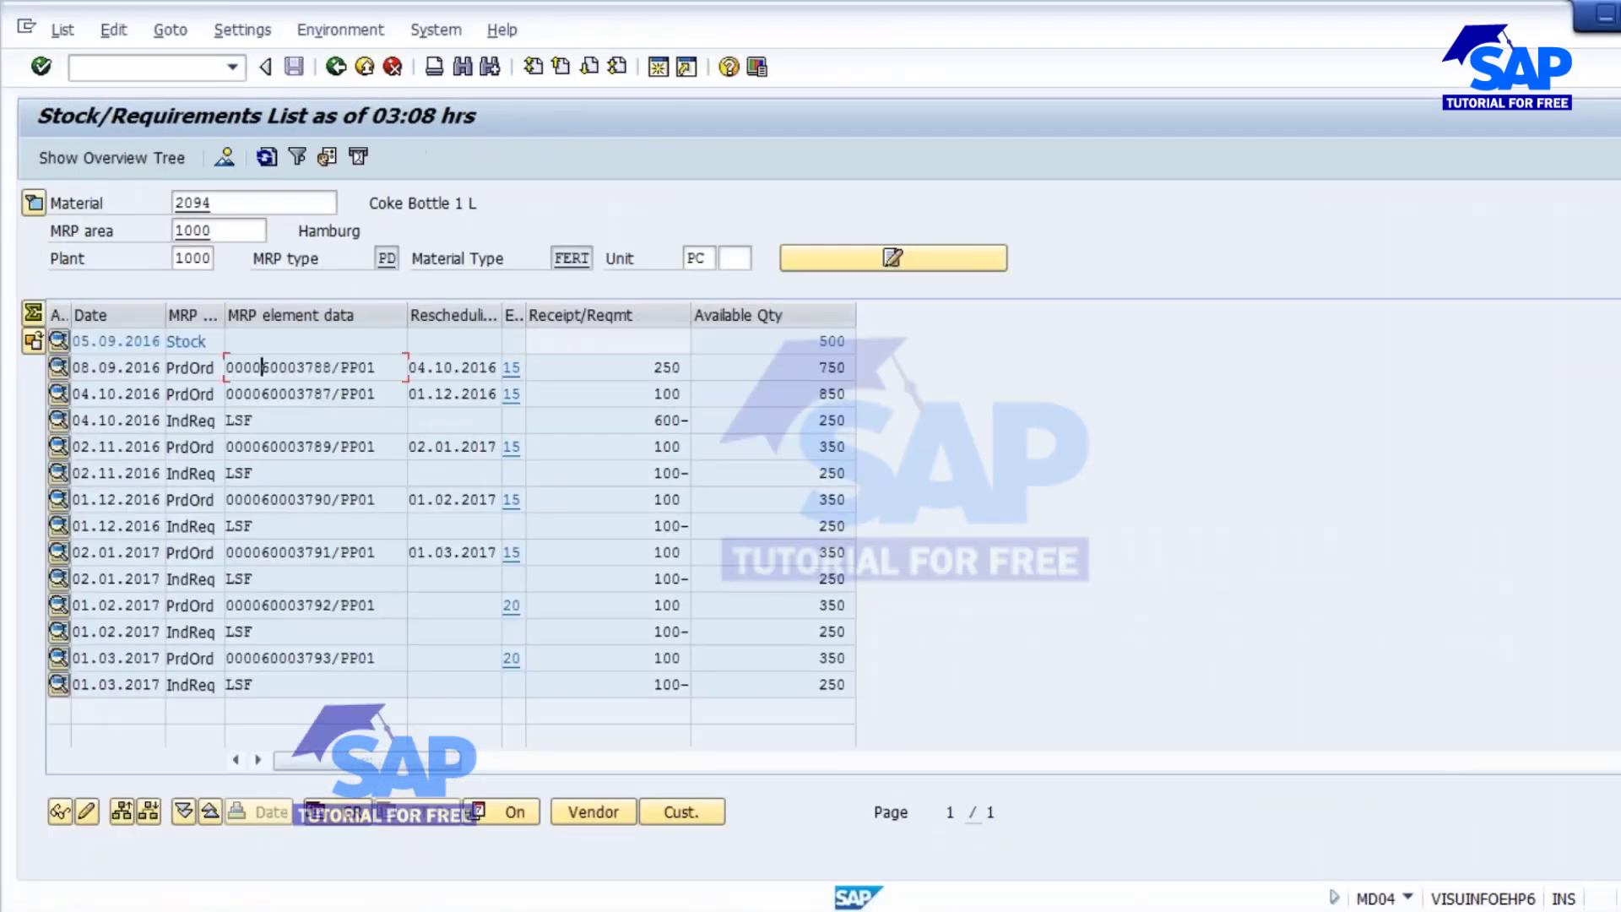
double_click(307, 389)
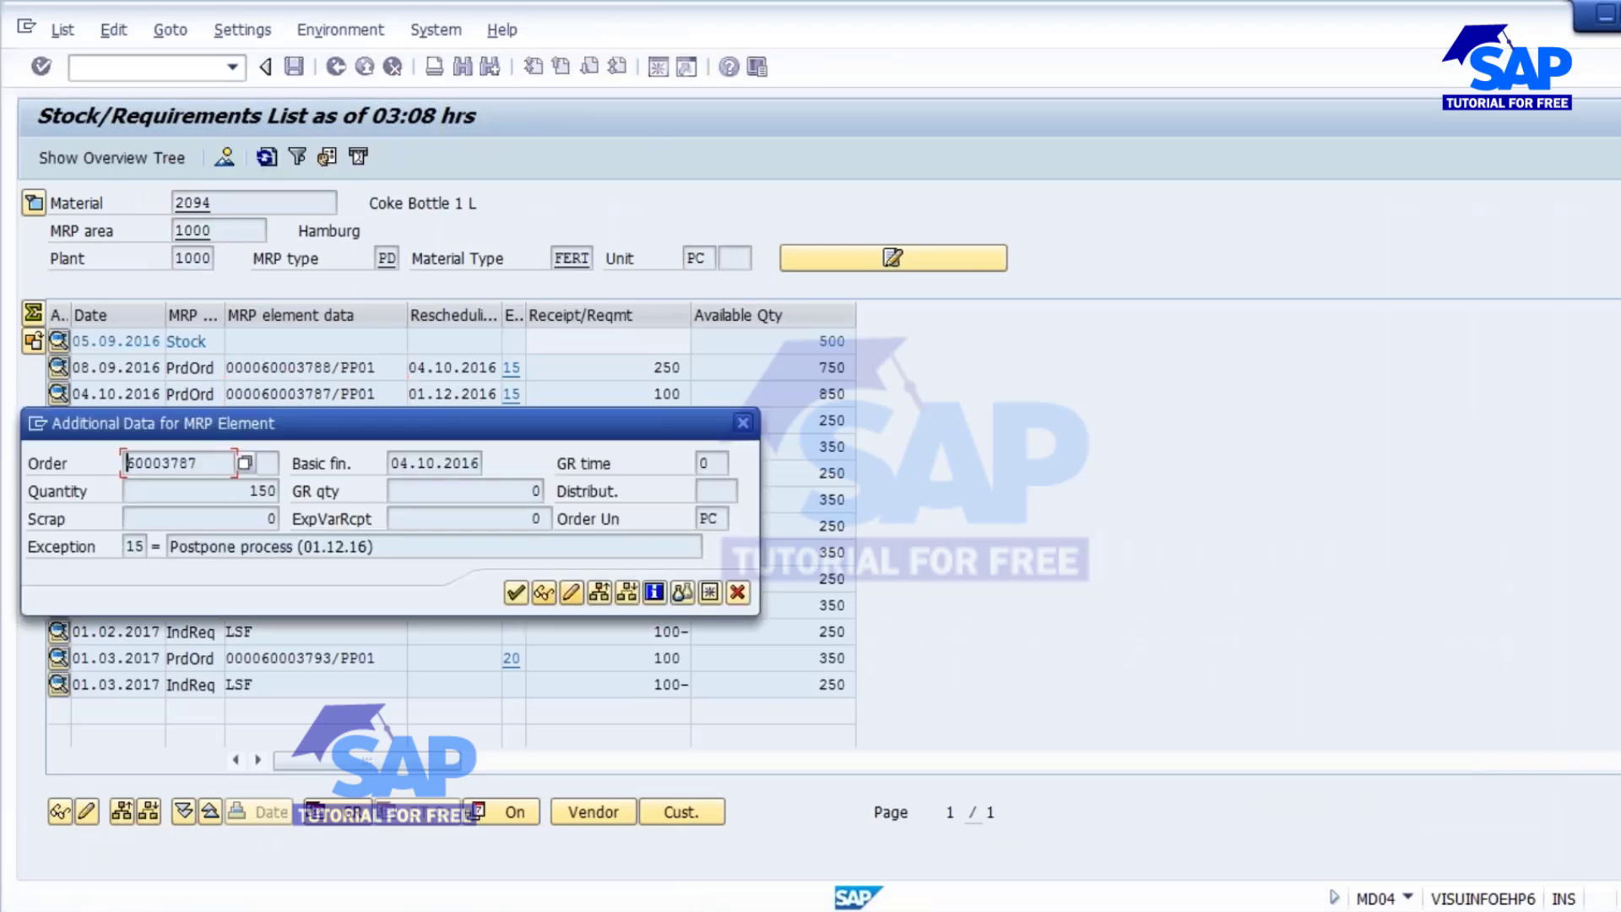
left_click(737, 592)
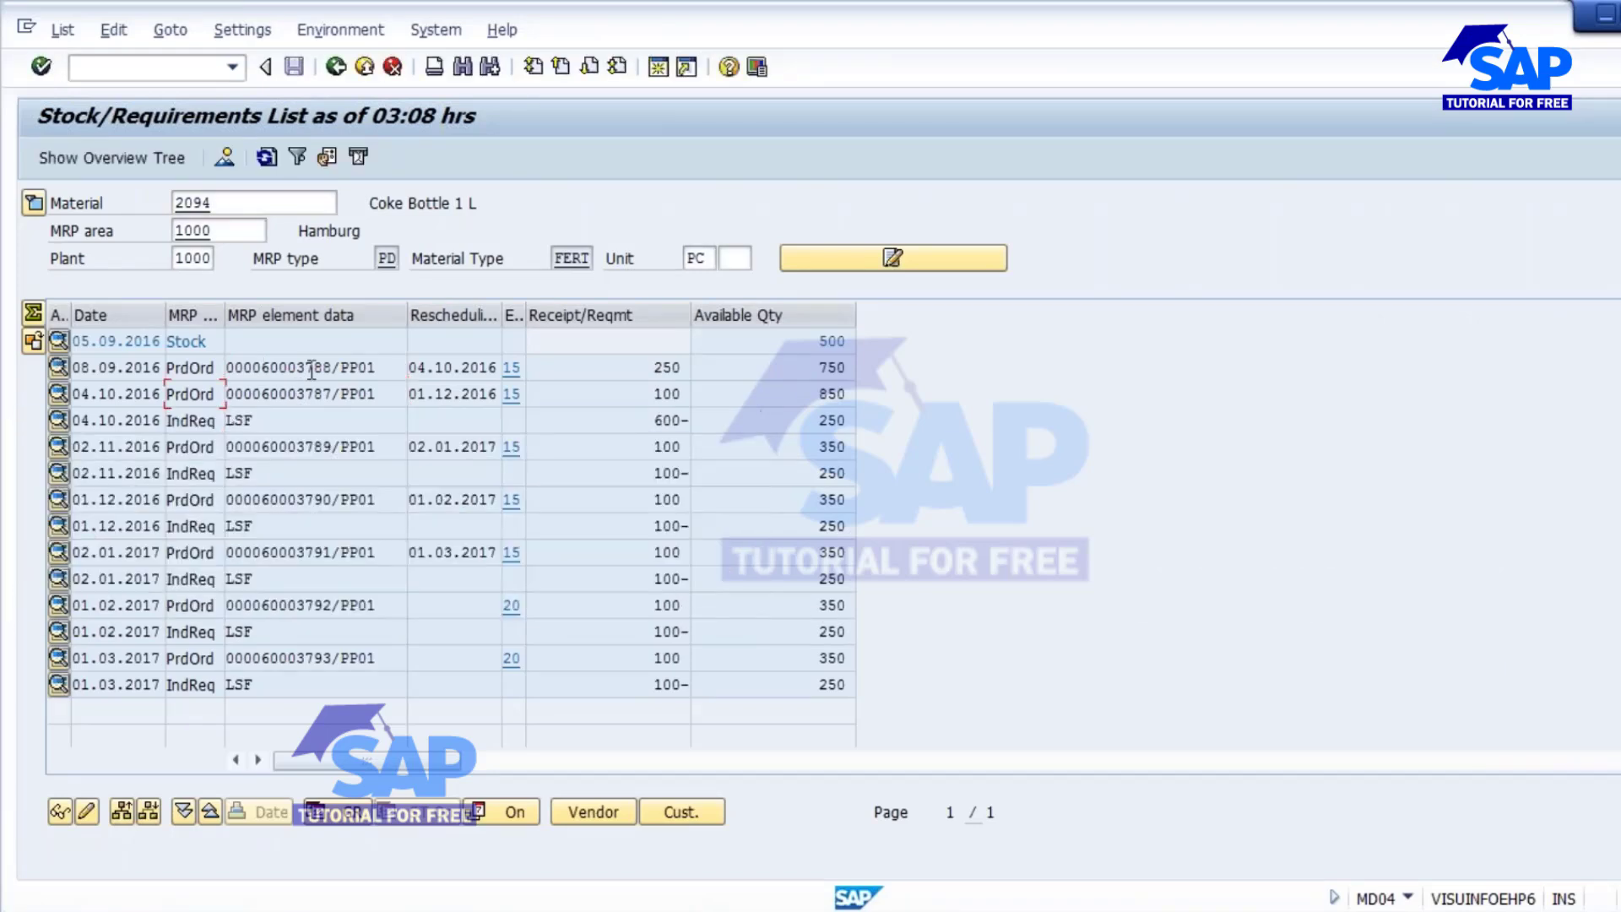
double_click(312, 369)
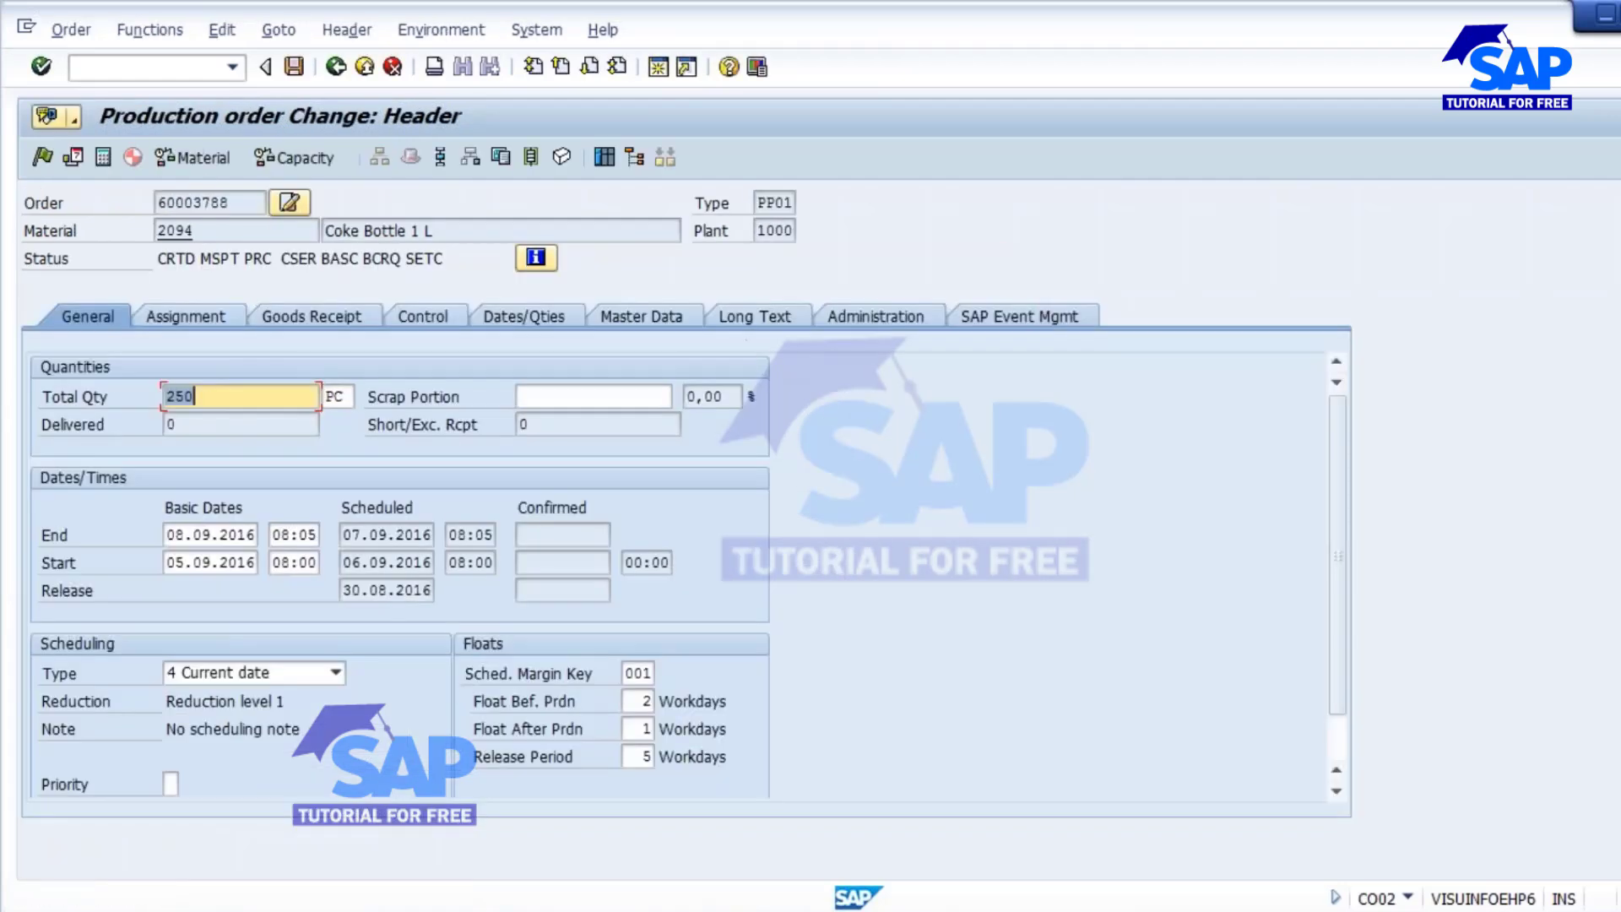
Step: Recheck the order's material availability through the missing parts overview, and leave the production order with its changes saved
left_click(199, 157)
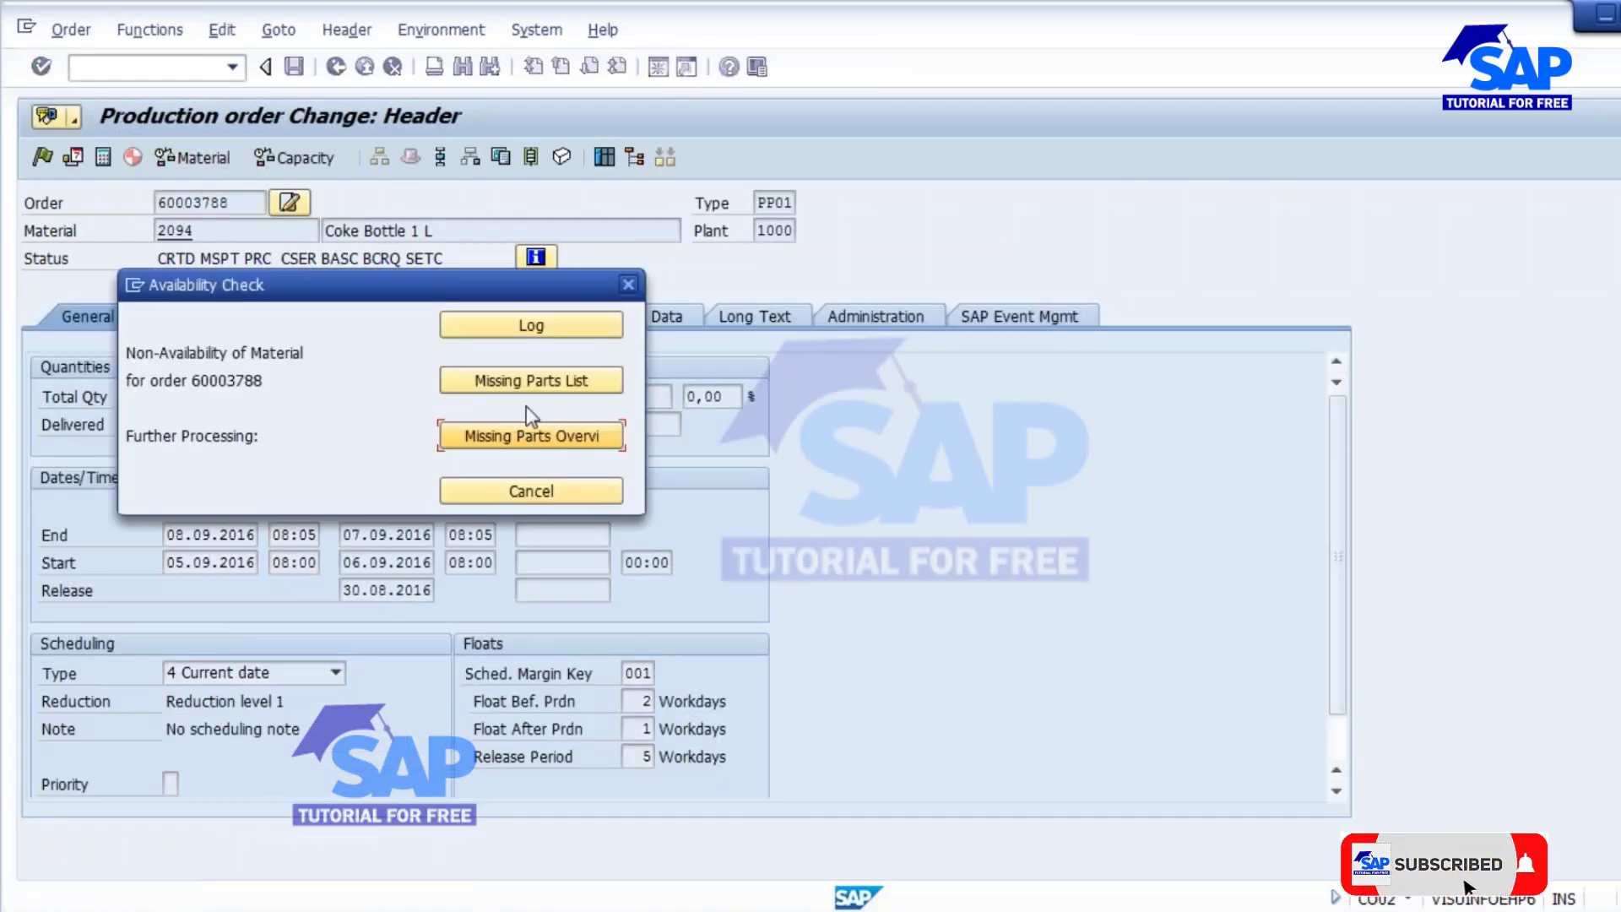
key("Return")
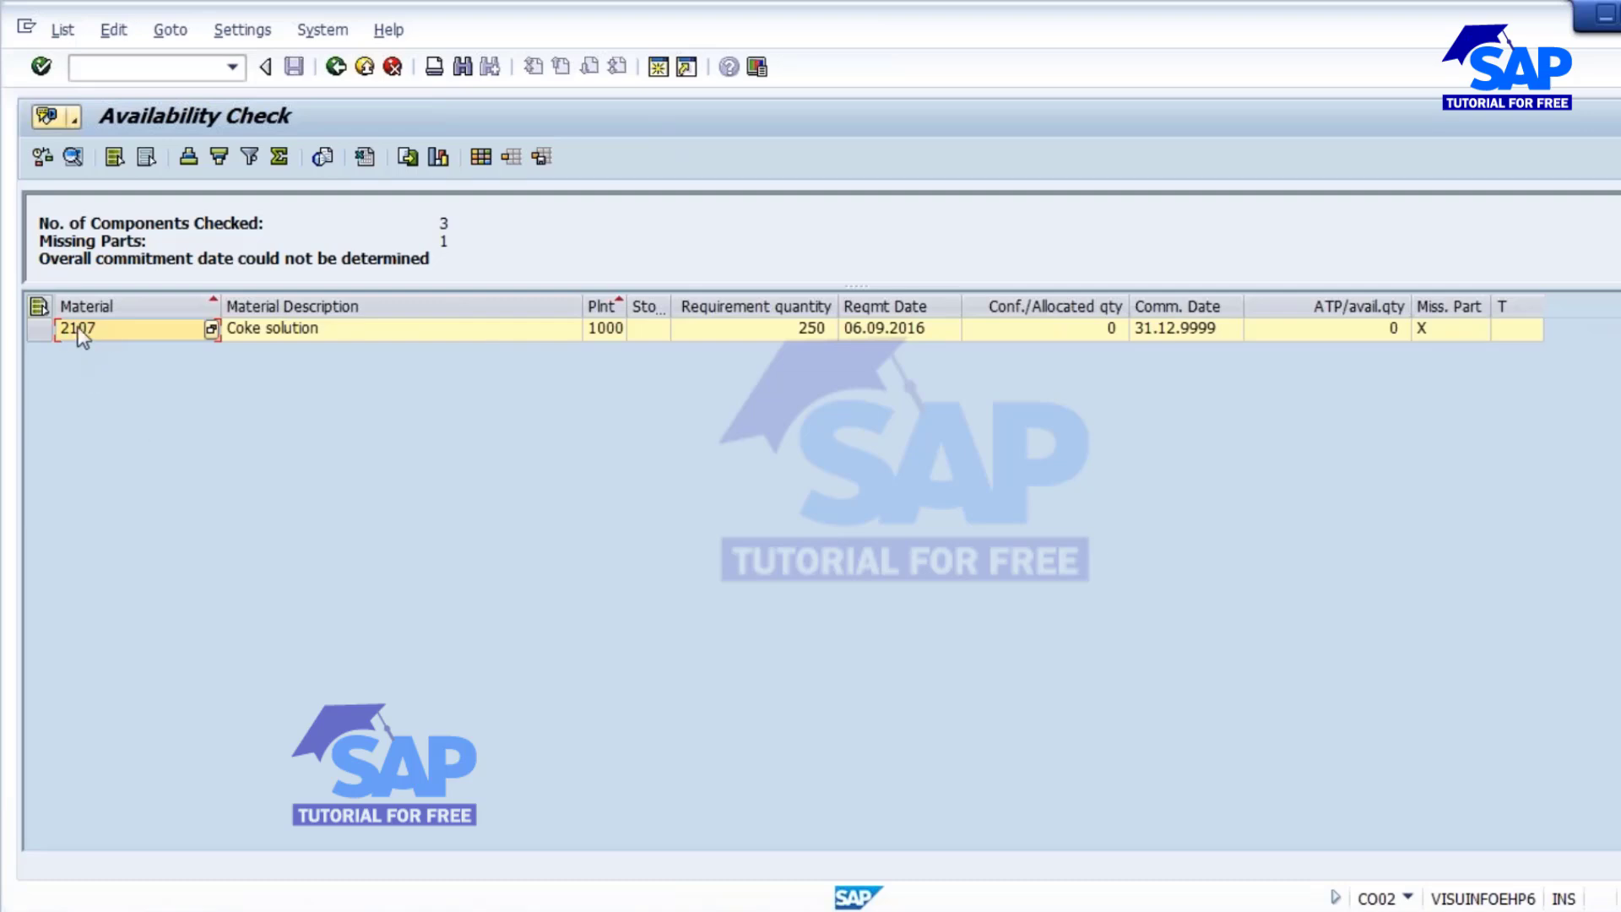
left_click(336, 66)
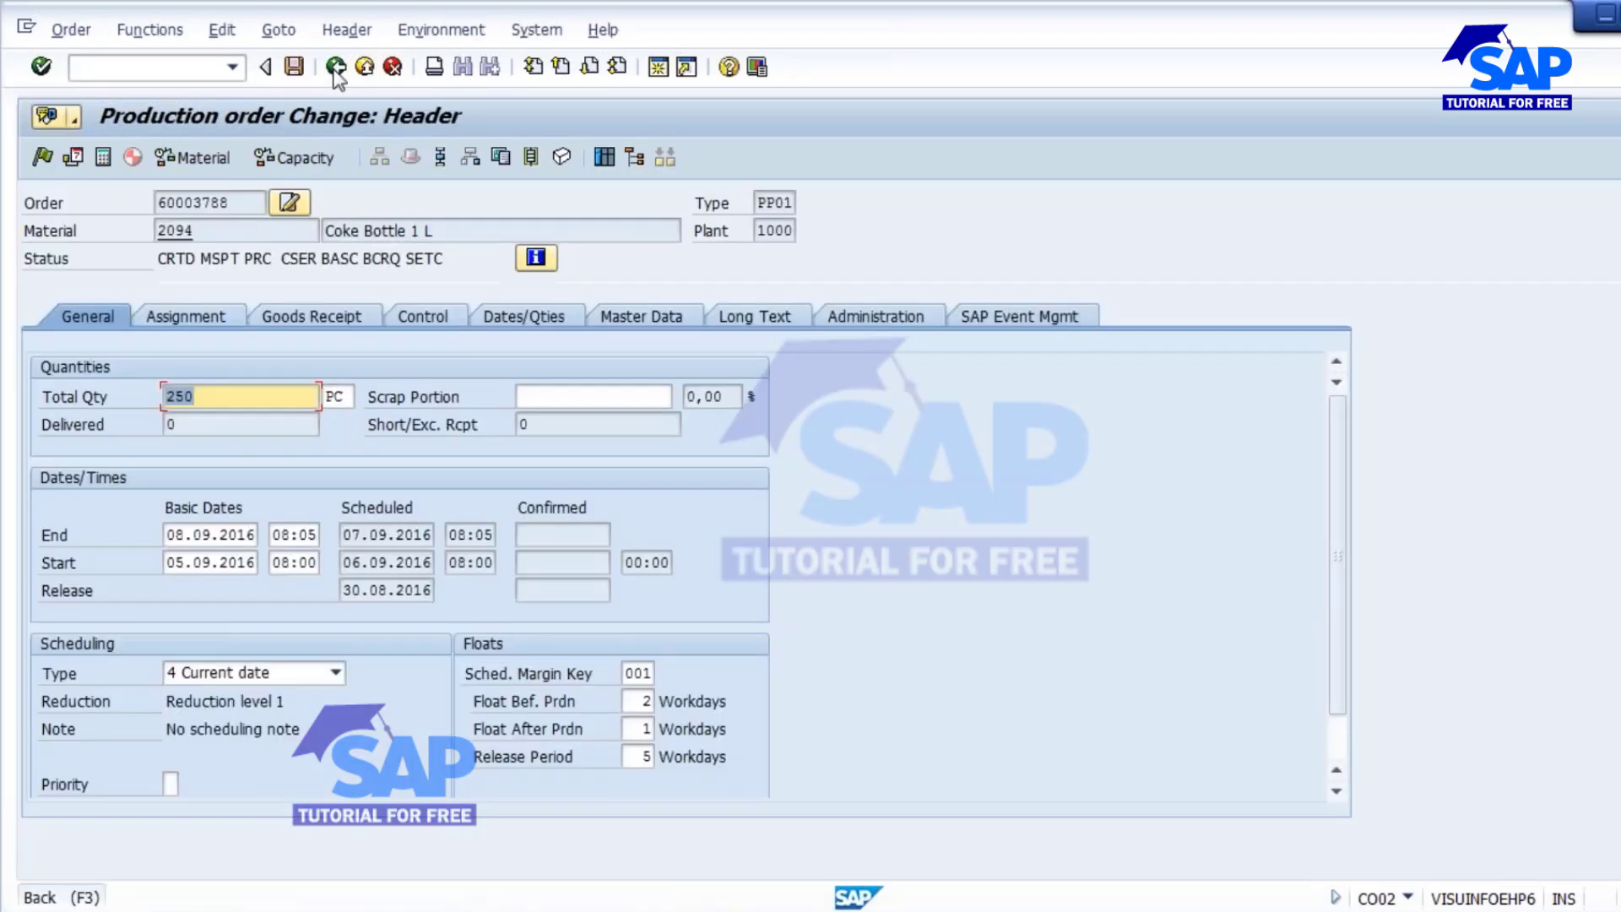
left_click(335, 67)
left_click(351, 519)
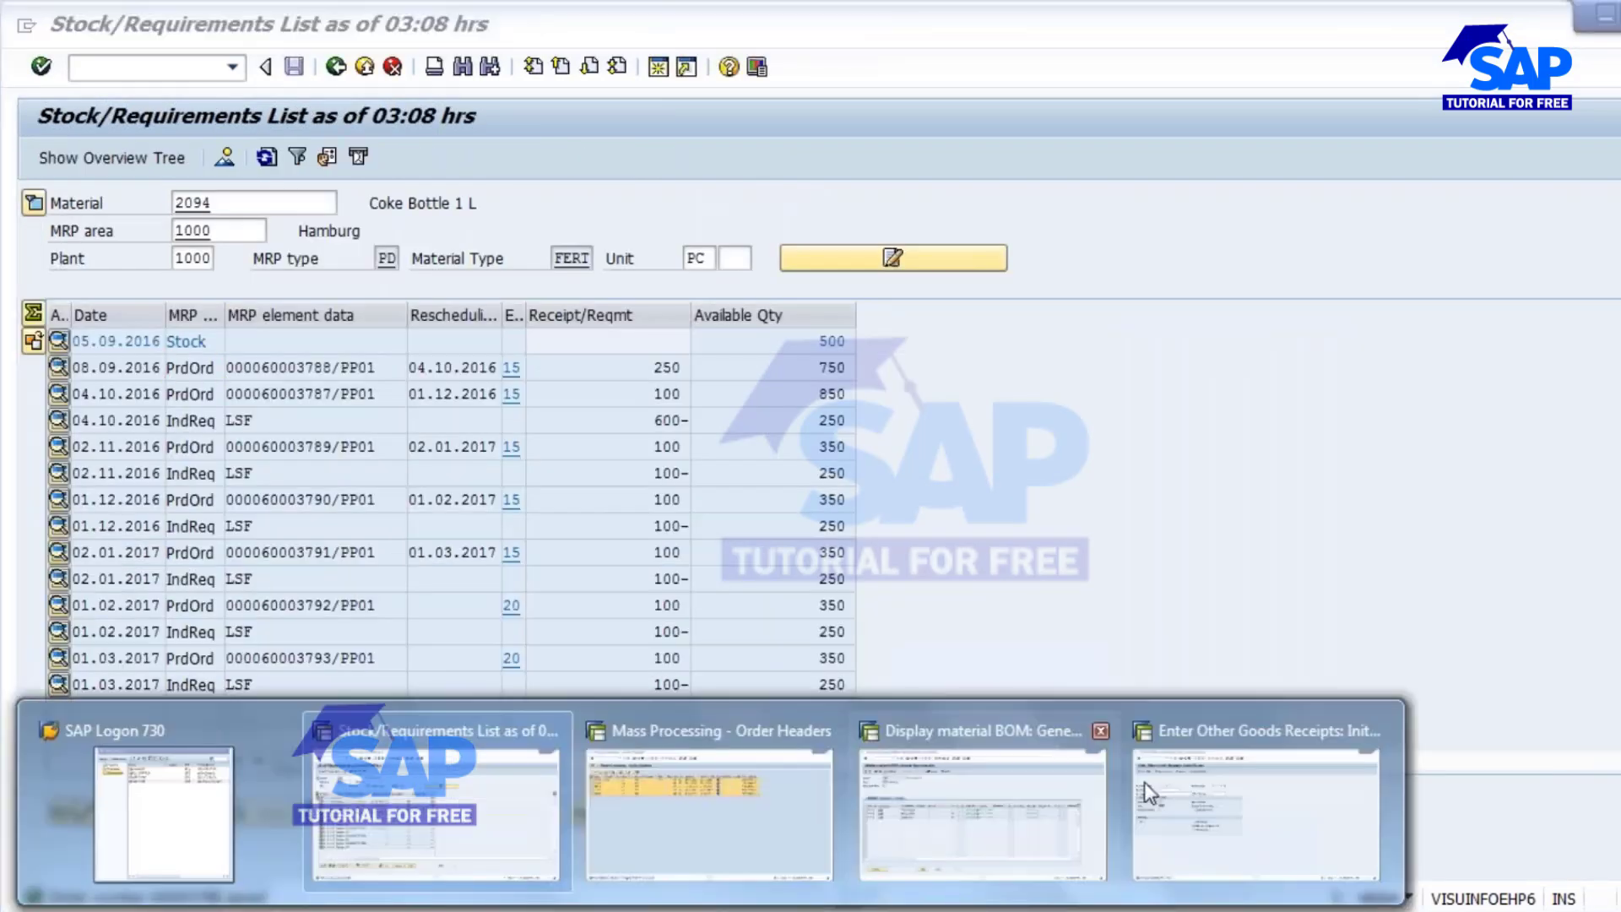
Step: Switch to the other goods receipts entry and enter a new item for material 2107 with quantity 10000
left_click(1194, 777)
key("Return")
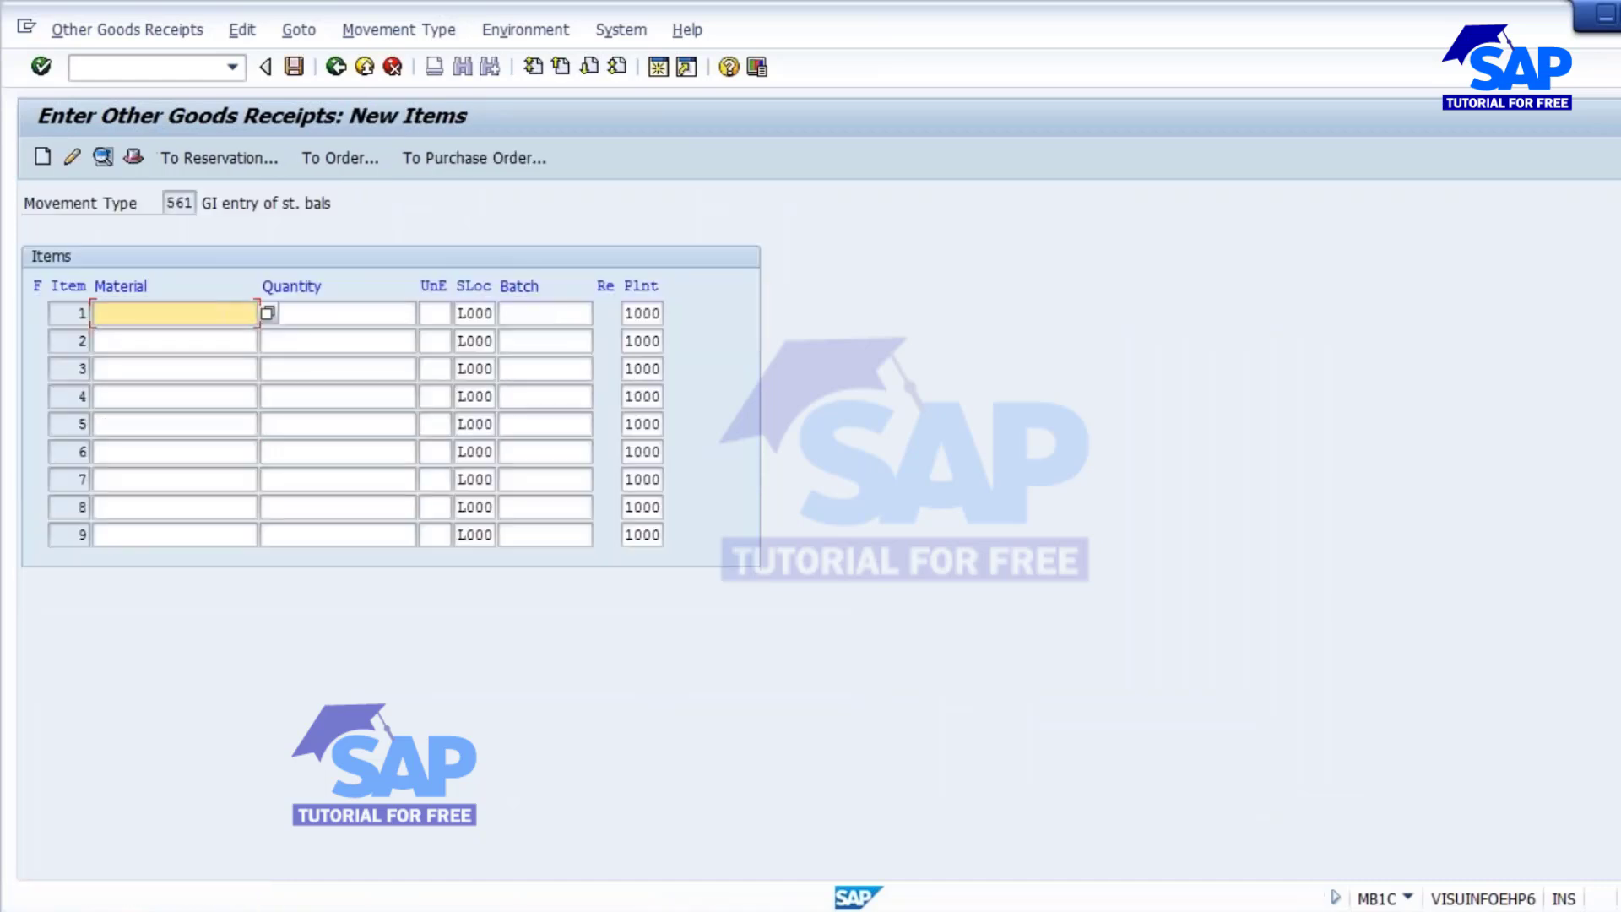
type("210")
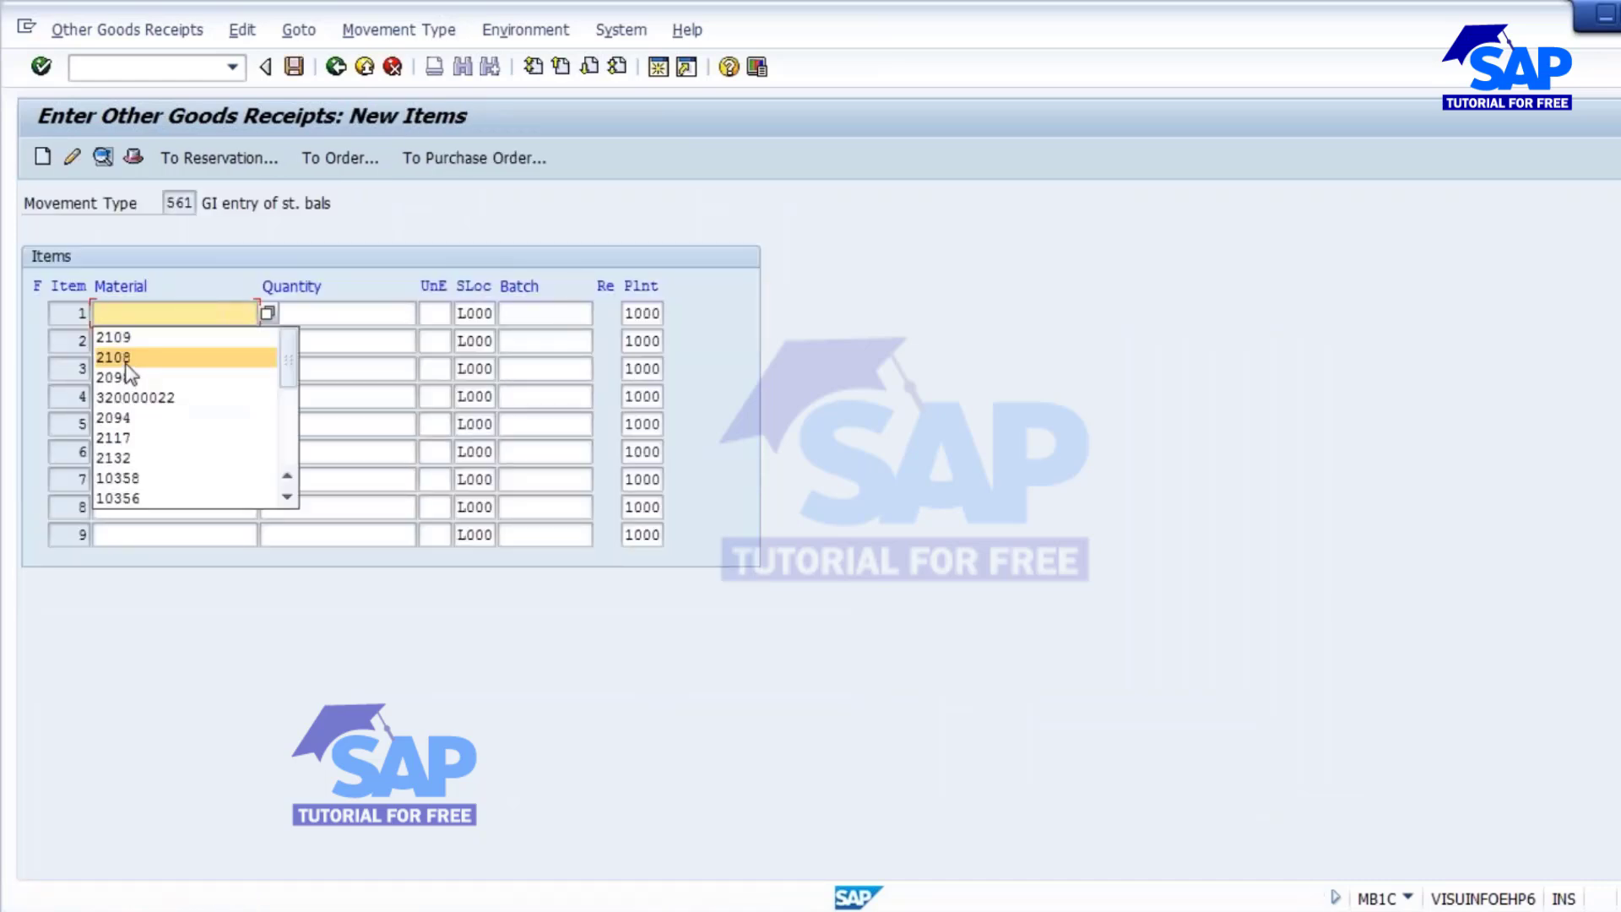
type("7")
key("Tab")
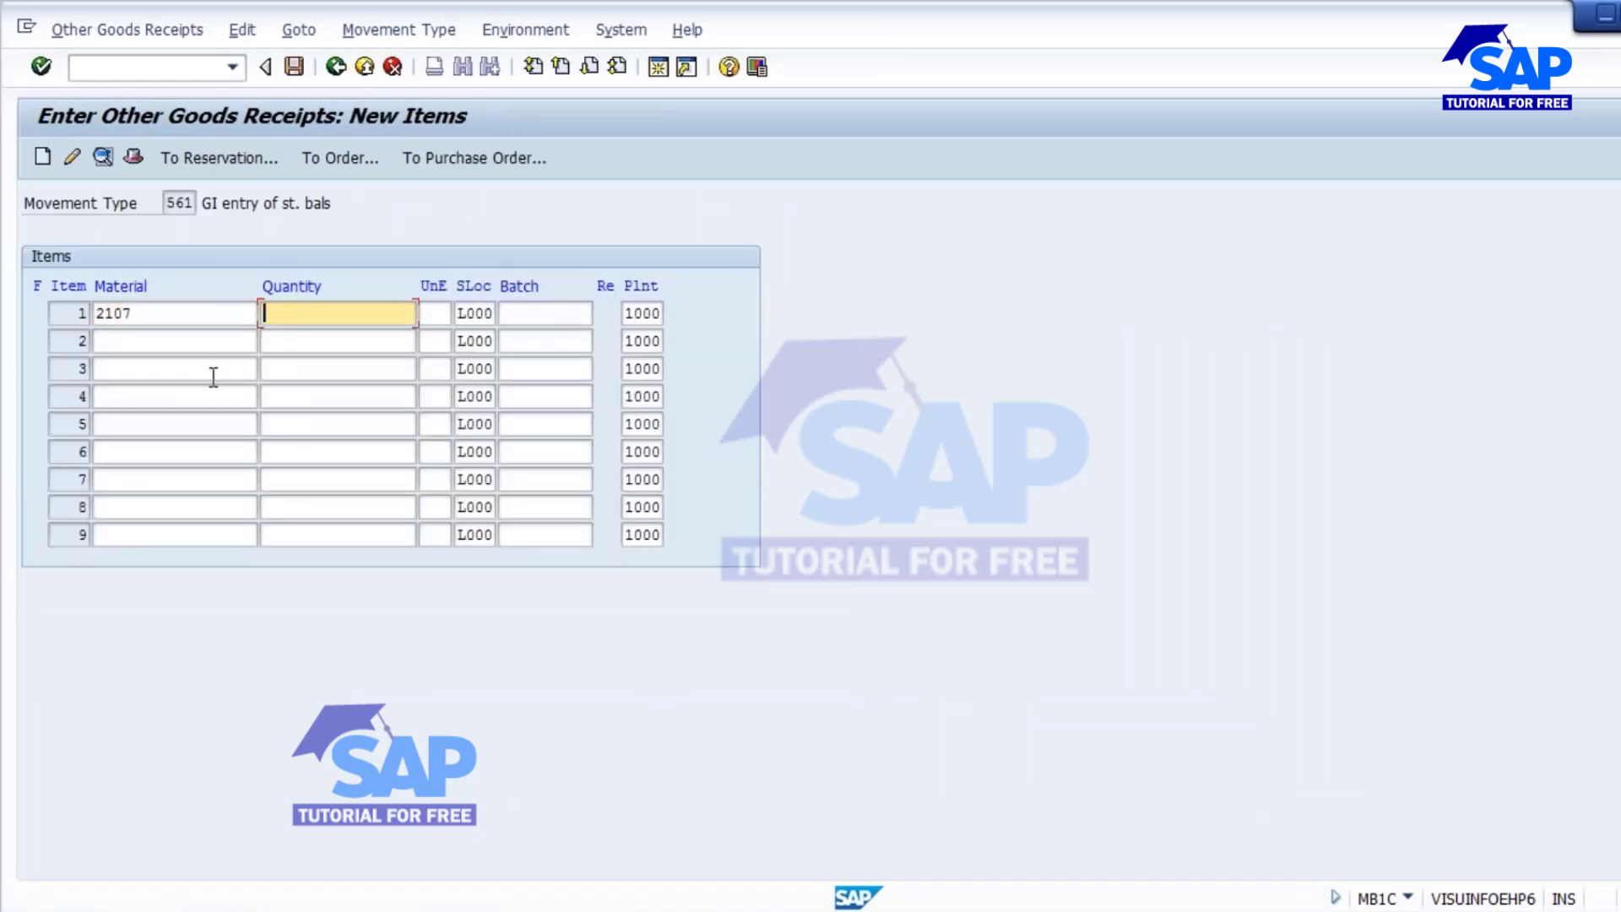
type("10000")
Step: Confirm the goods receipt item for material 2107 with its proposed batch and post the document
key("Return")
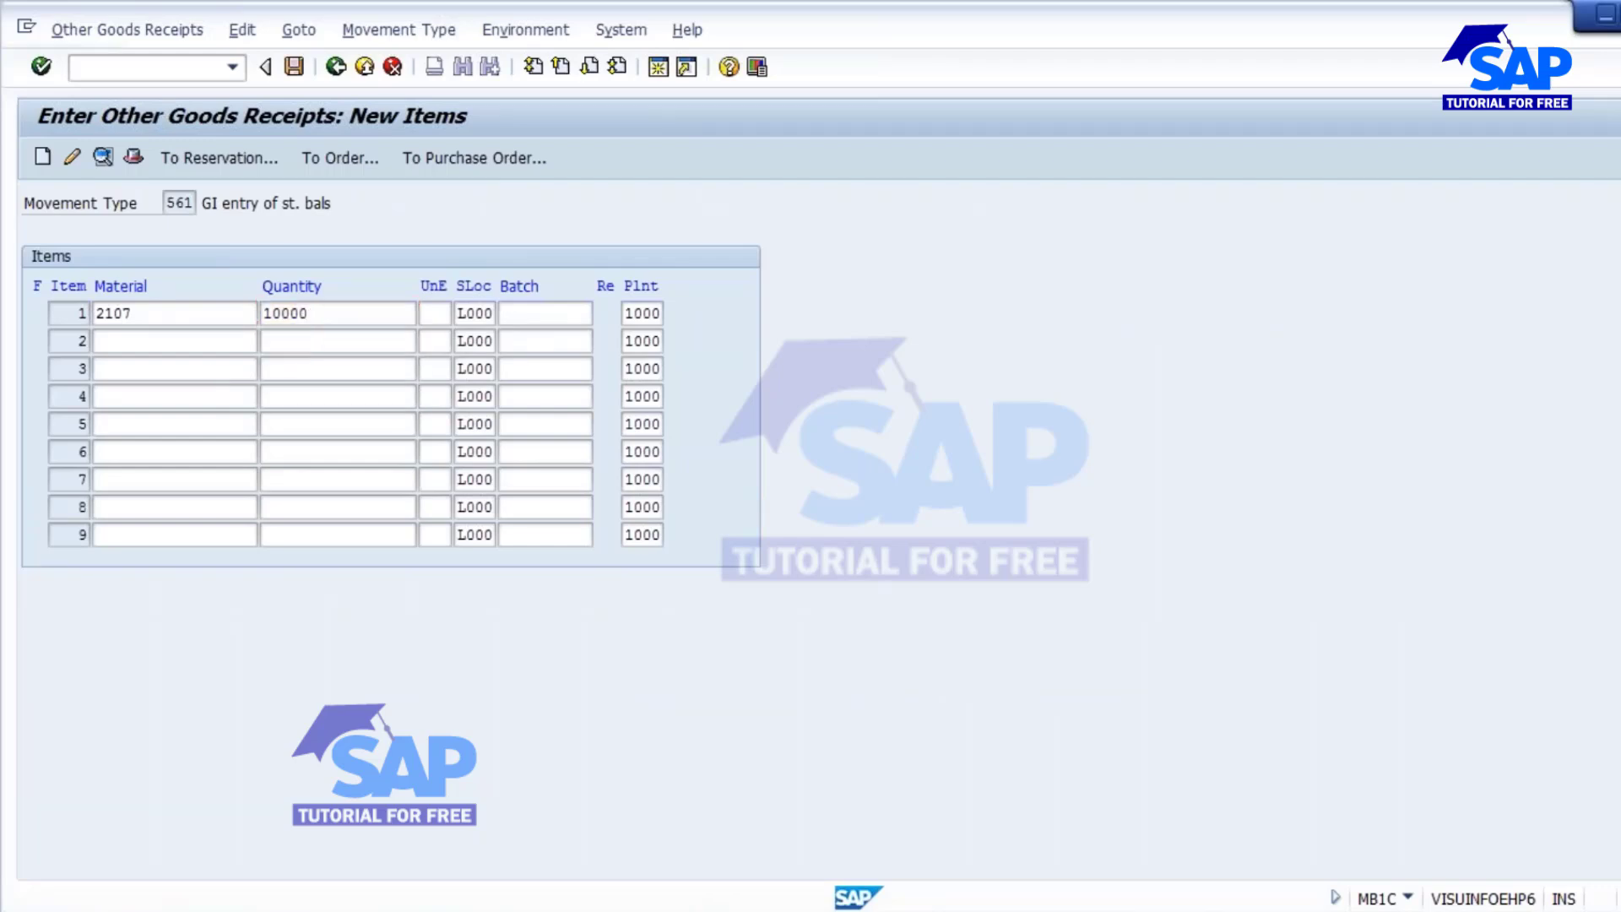
left_click(346, 464)
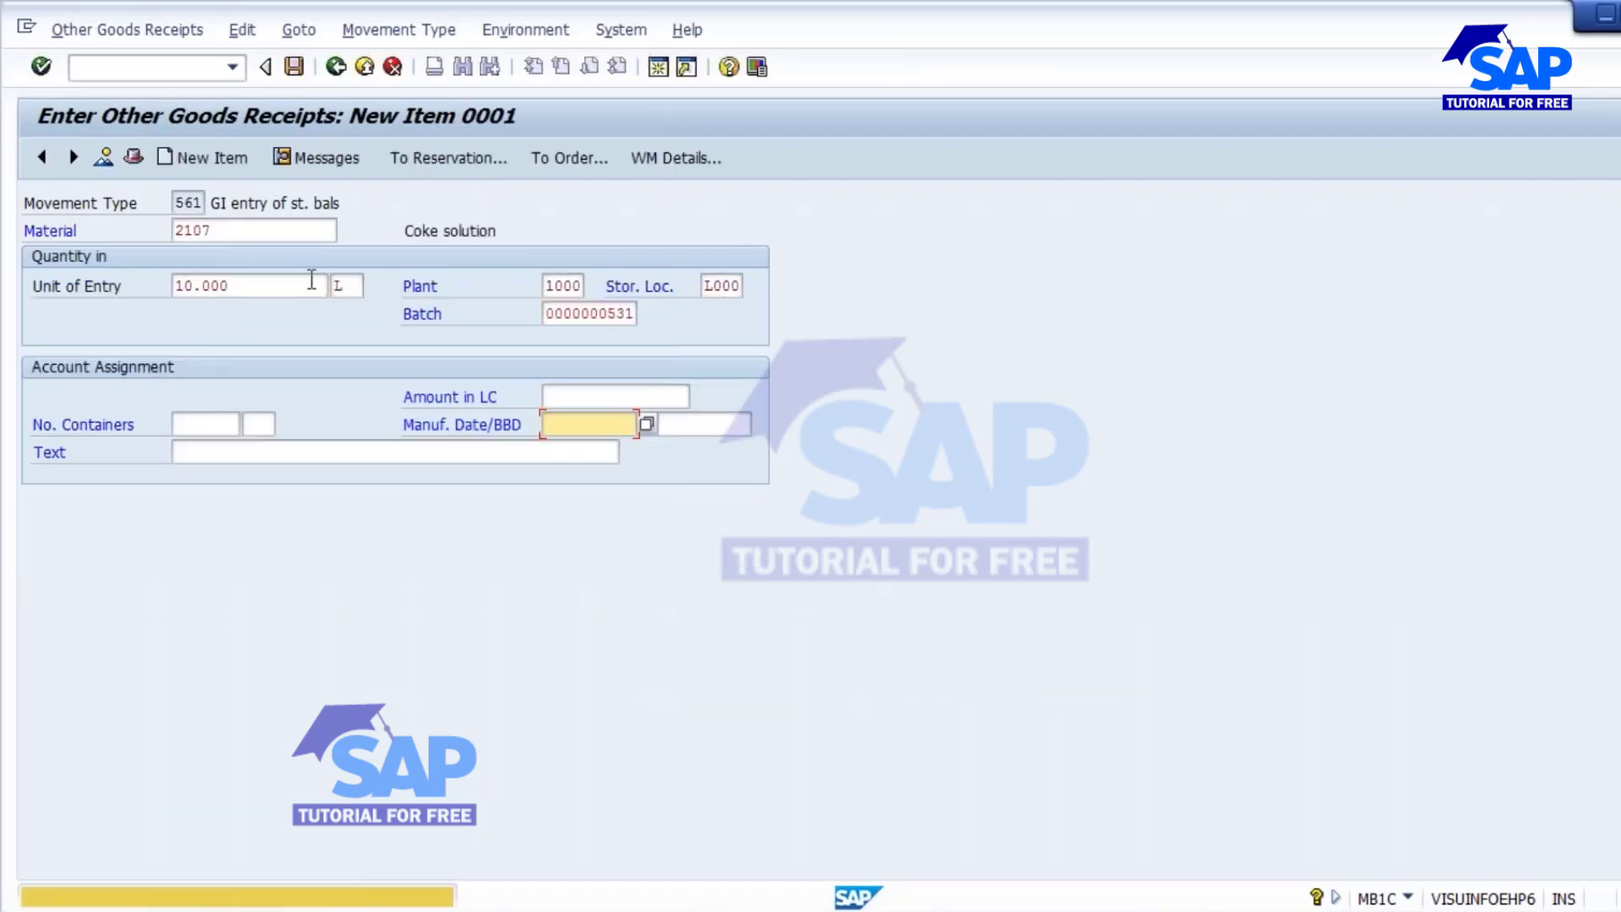
key("Return")
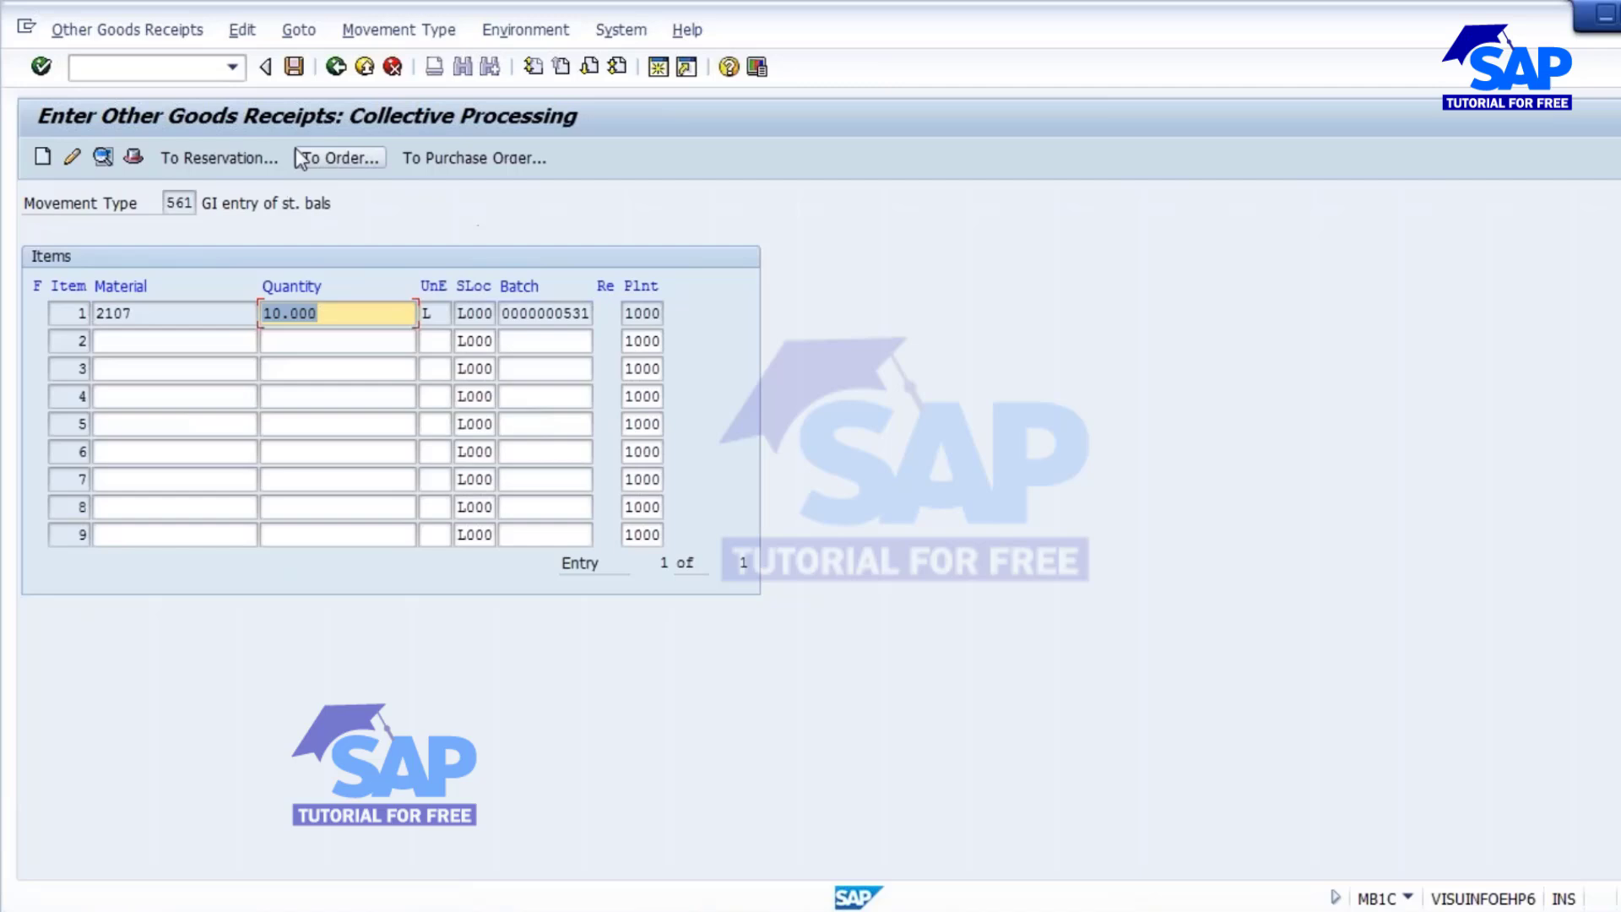
left_click(294, 67)
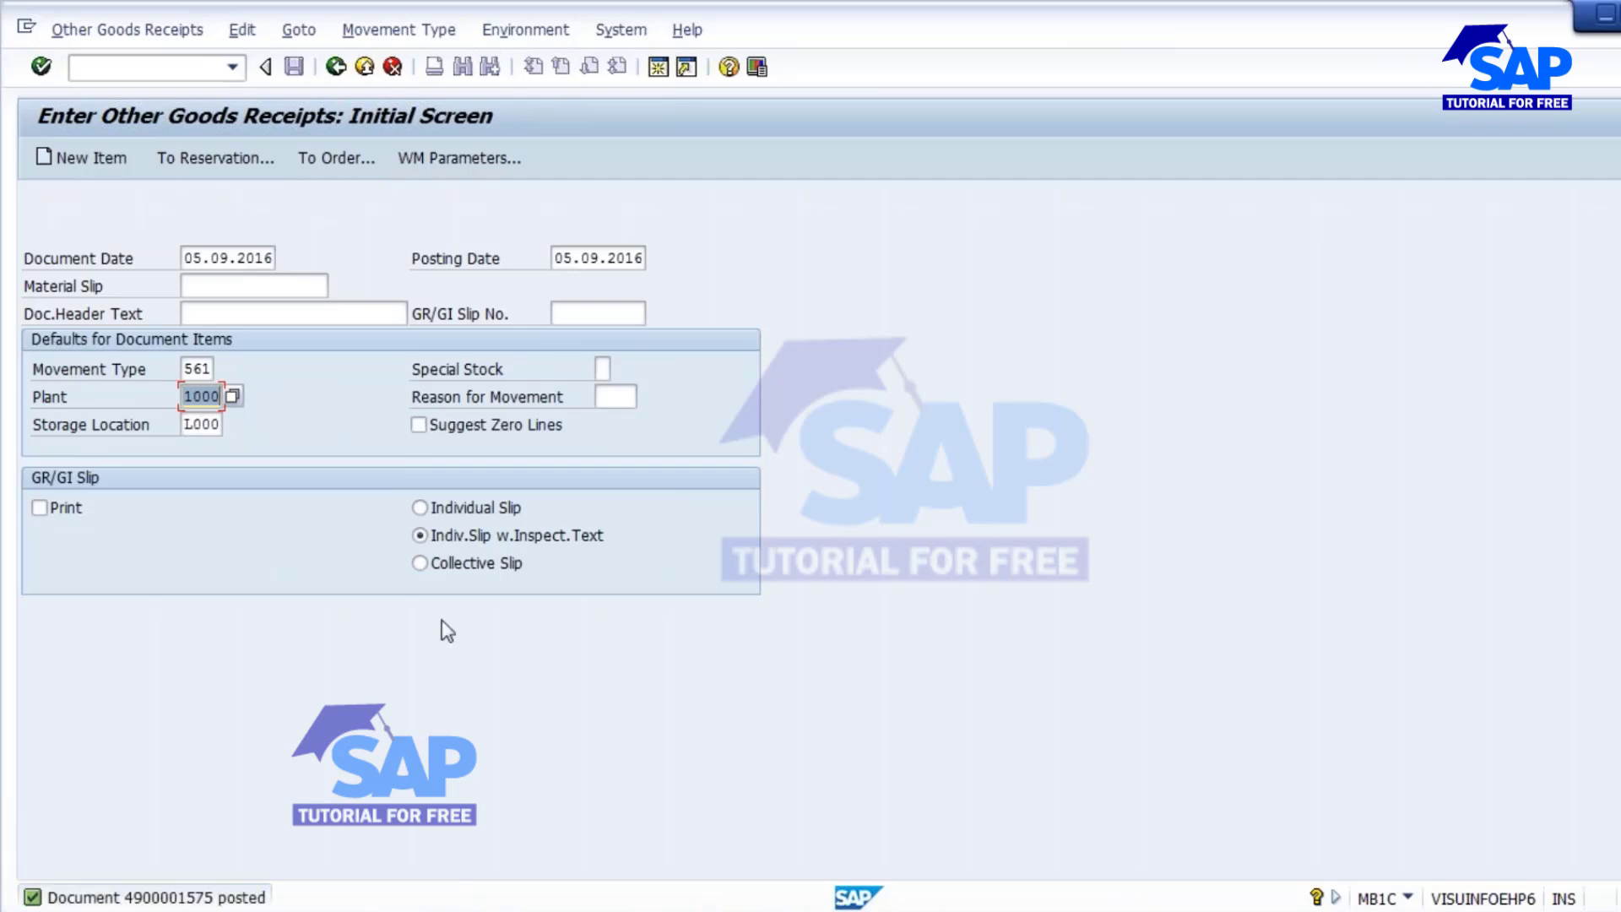
Step: From the refreshed Stock/Requirements List, open the 250 PC production order dated 08.09.2016 for changing and check its material availability
left_click(635, 910)
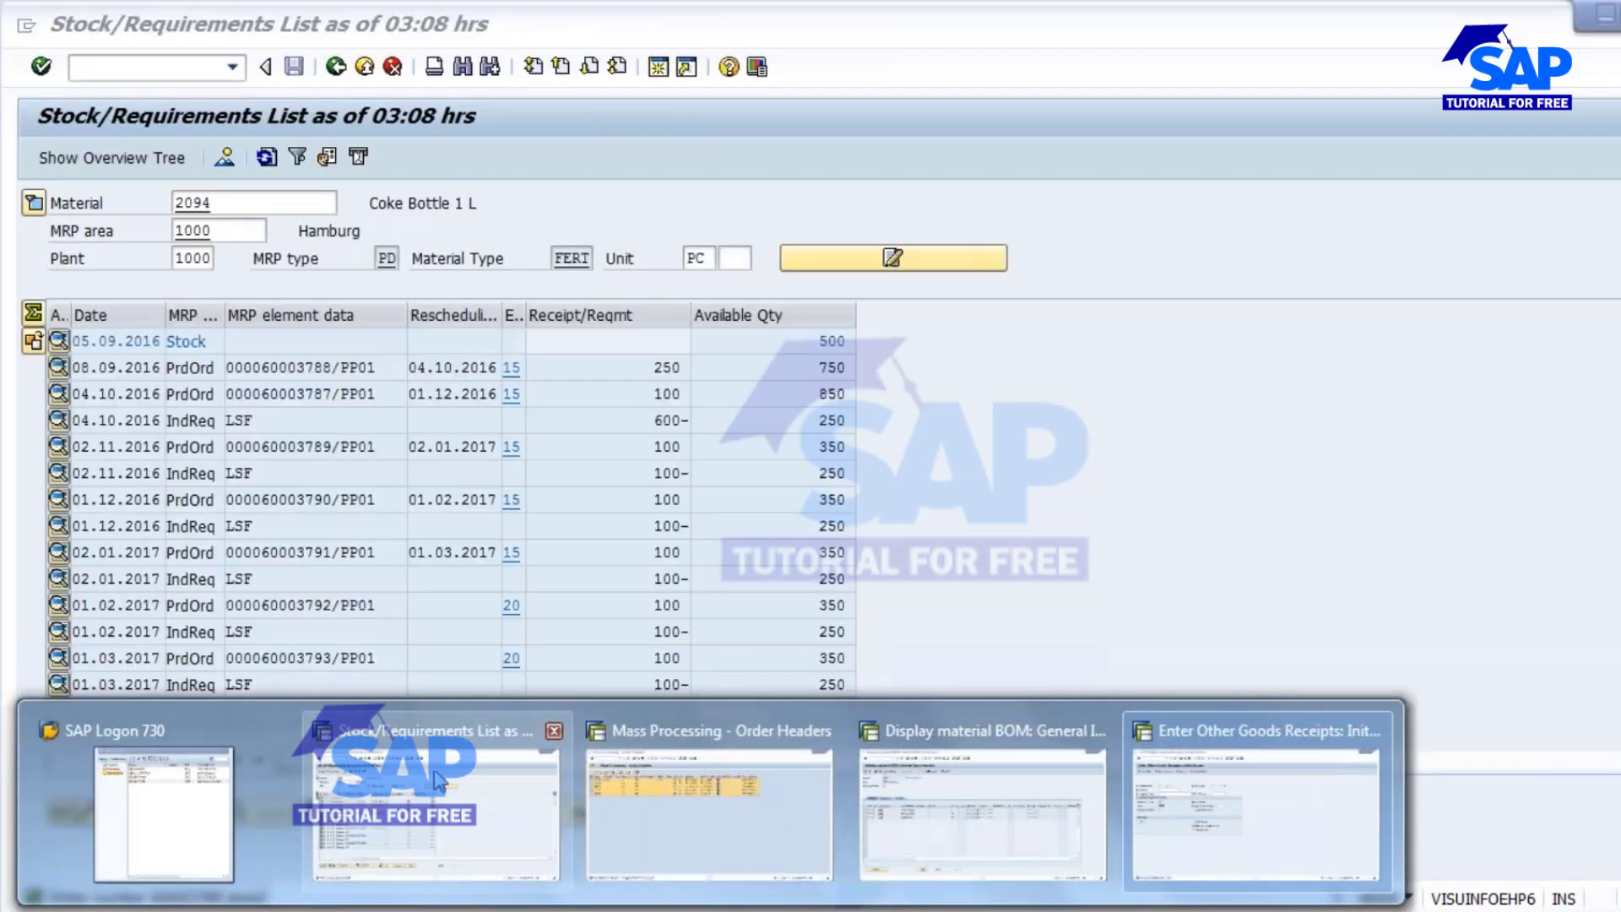
left_click(353, 798)
left_click(267, 157)
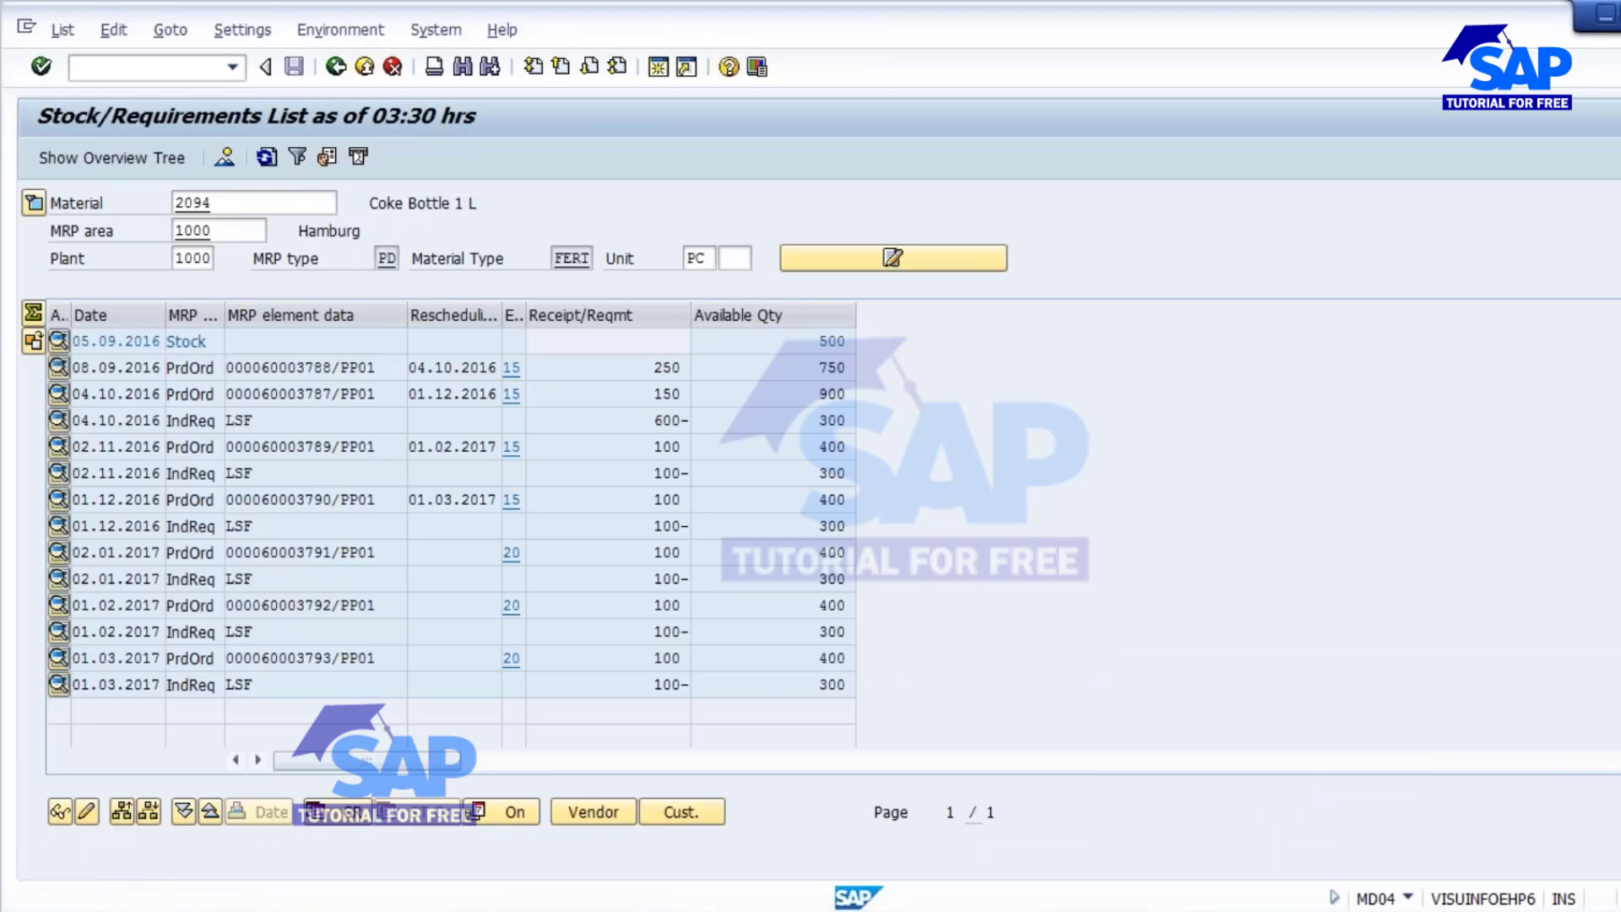
double_click(297, 368)
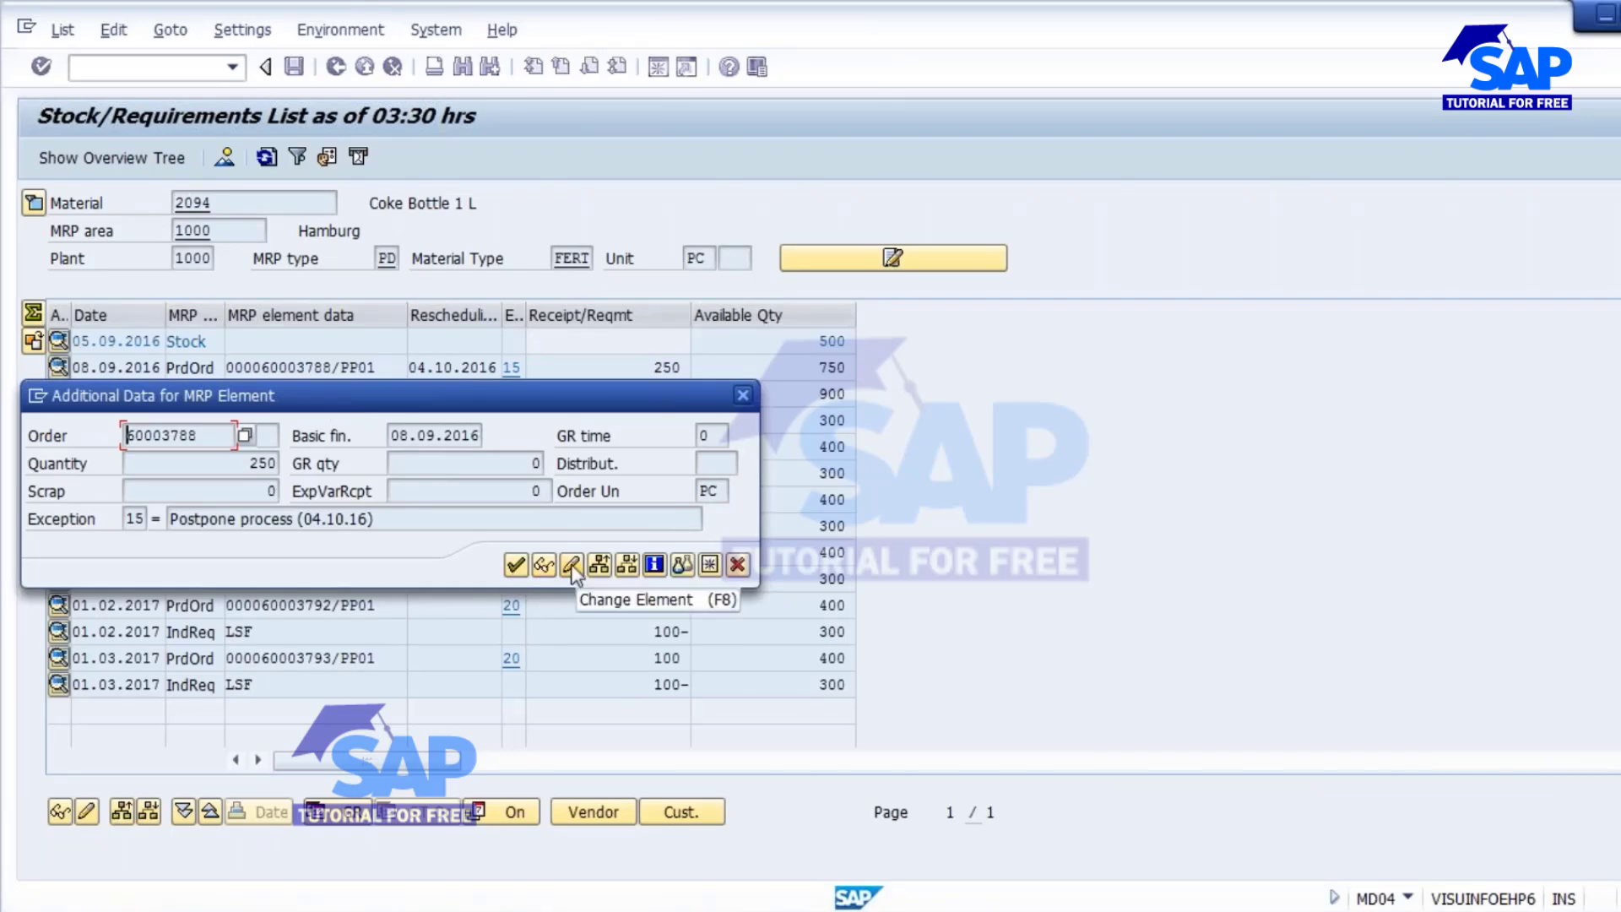
left_click(543, 565)
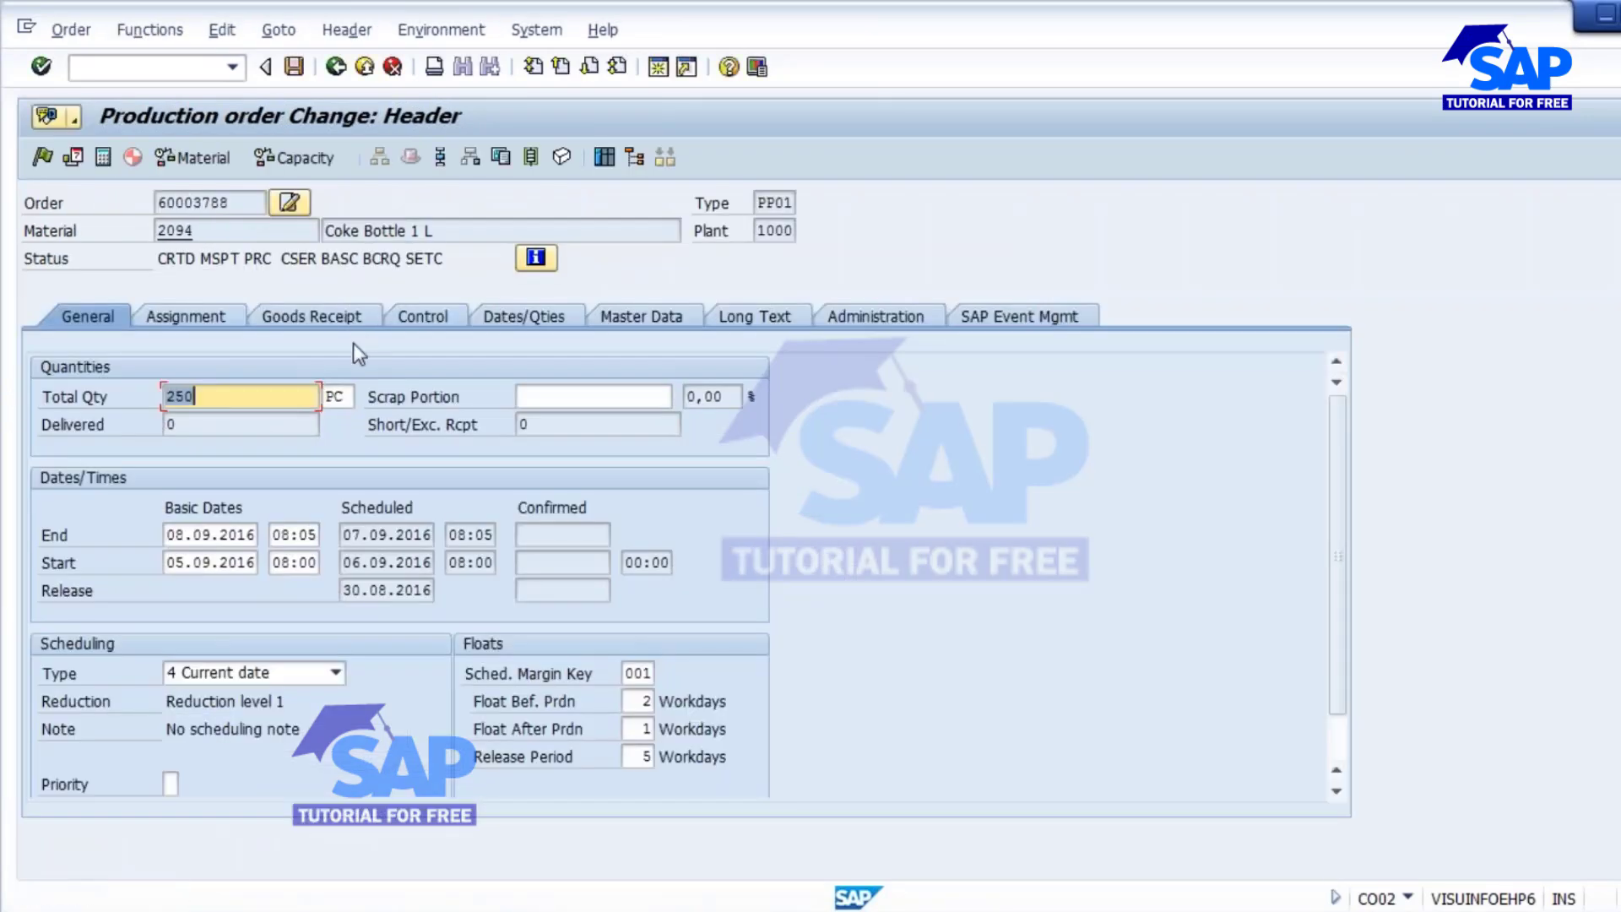
left_click(201, 159)
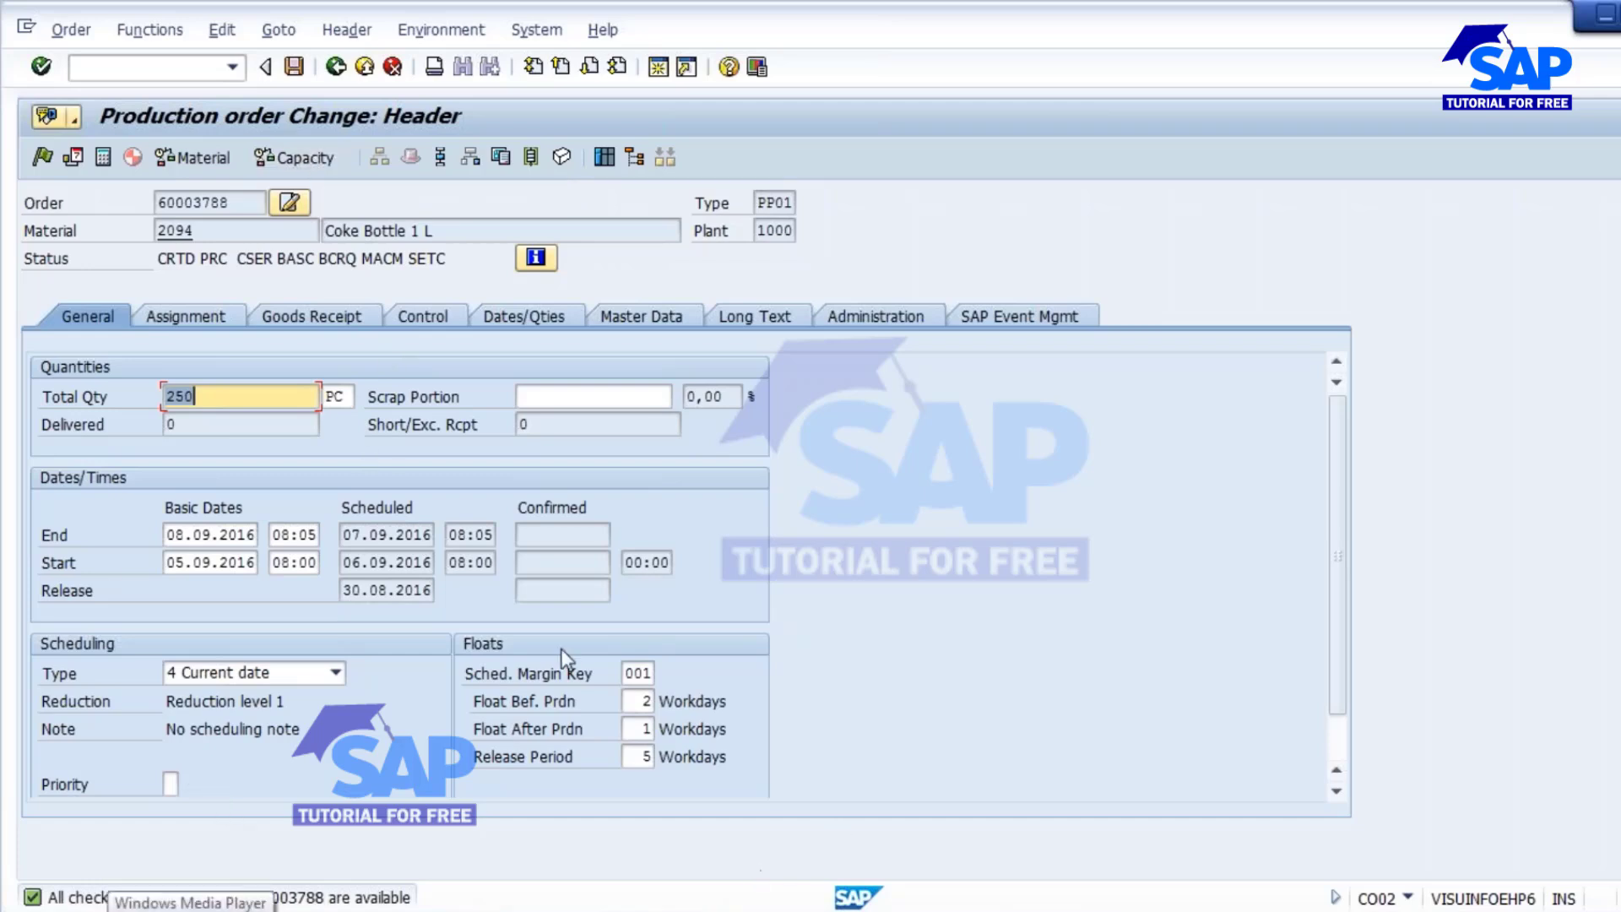
Step: Switch to PowerPoint, present the Missing Parts List slide with its component counts marked, and show the Controlling the Material Availability Check slide
mouse_move(855, 905)
left_click(906, 905)
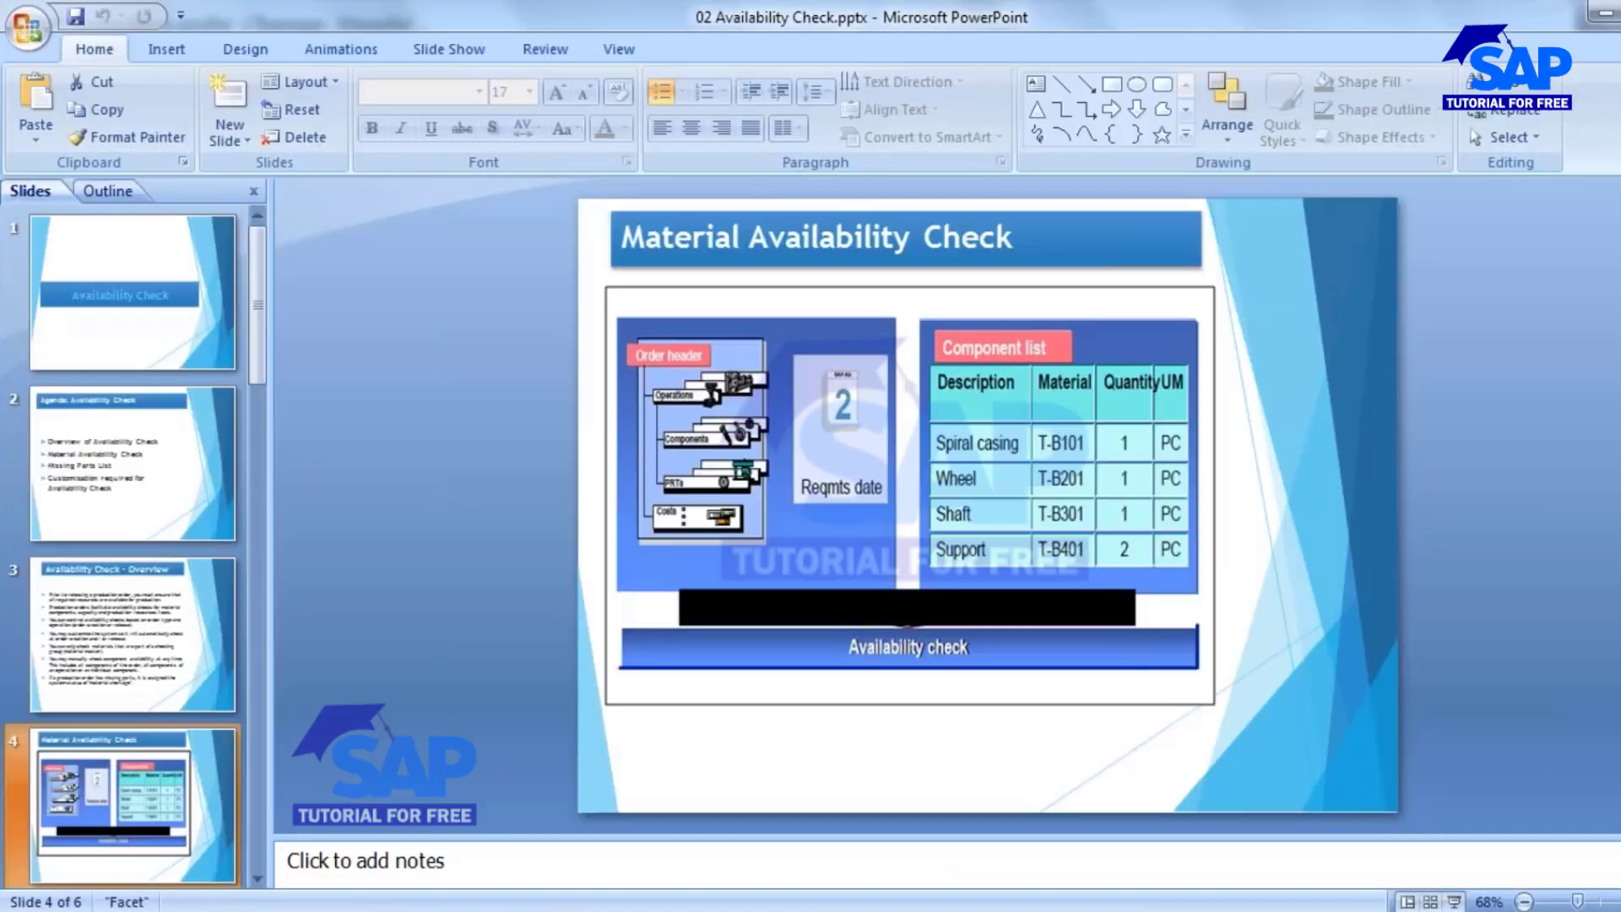
scroll(86, 802, "down", 2)
left_click(91, 629)
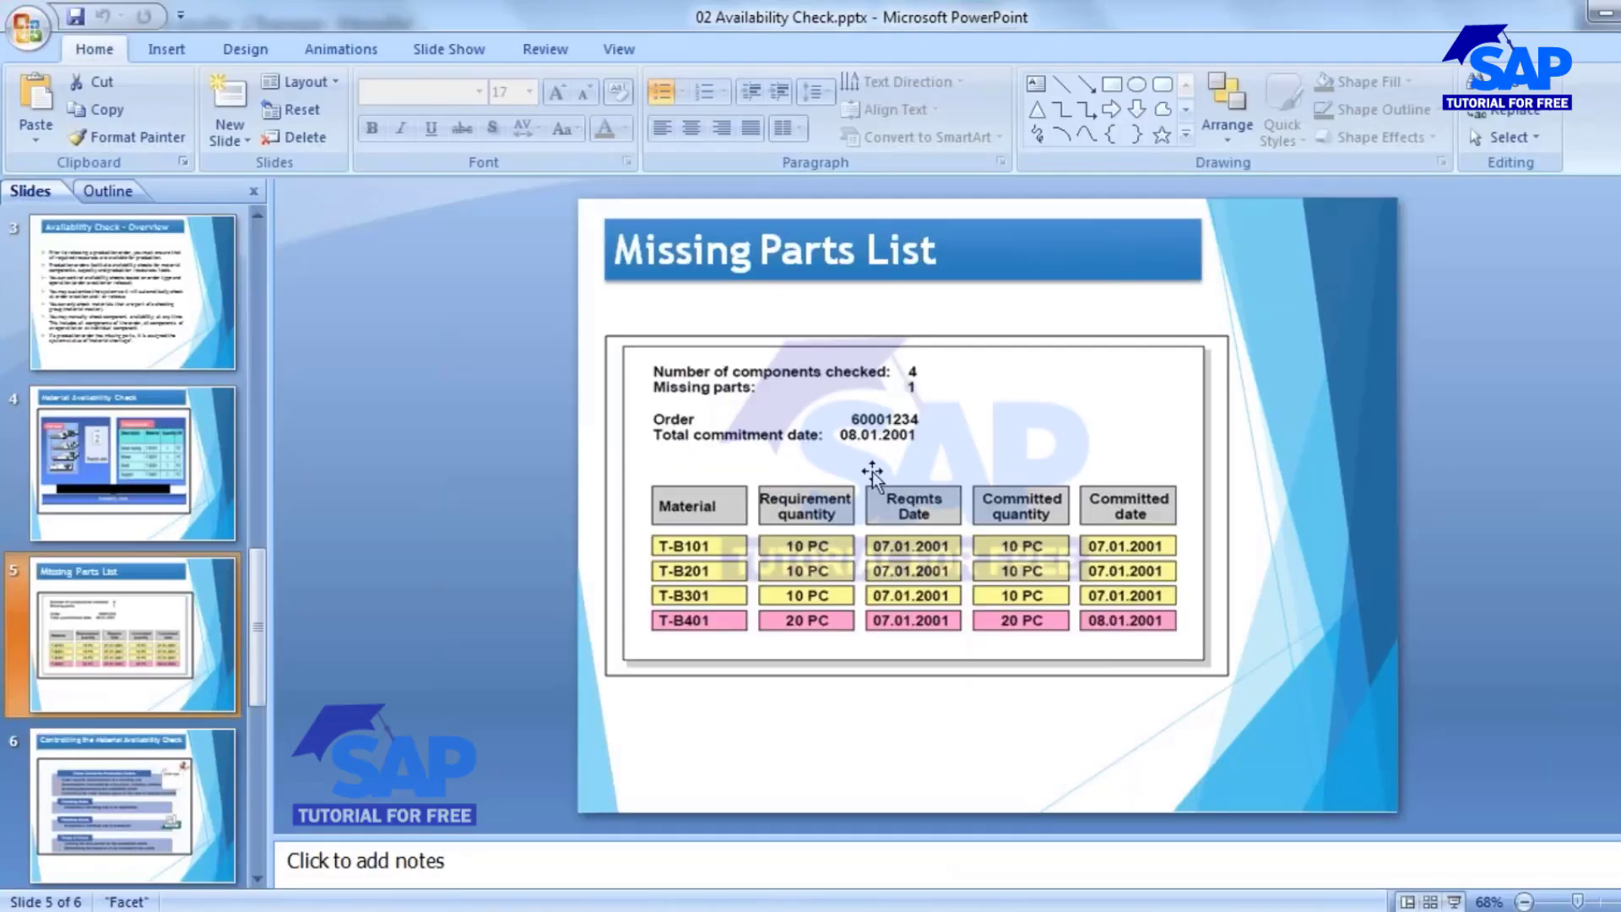
left_click(1454, 902)
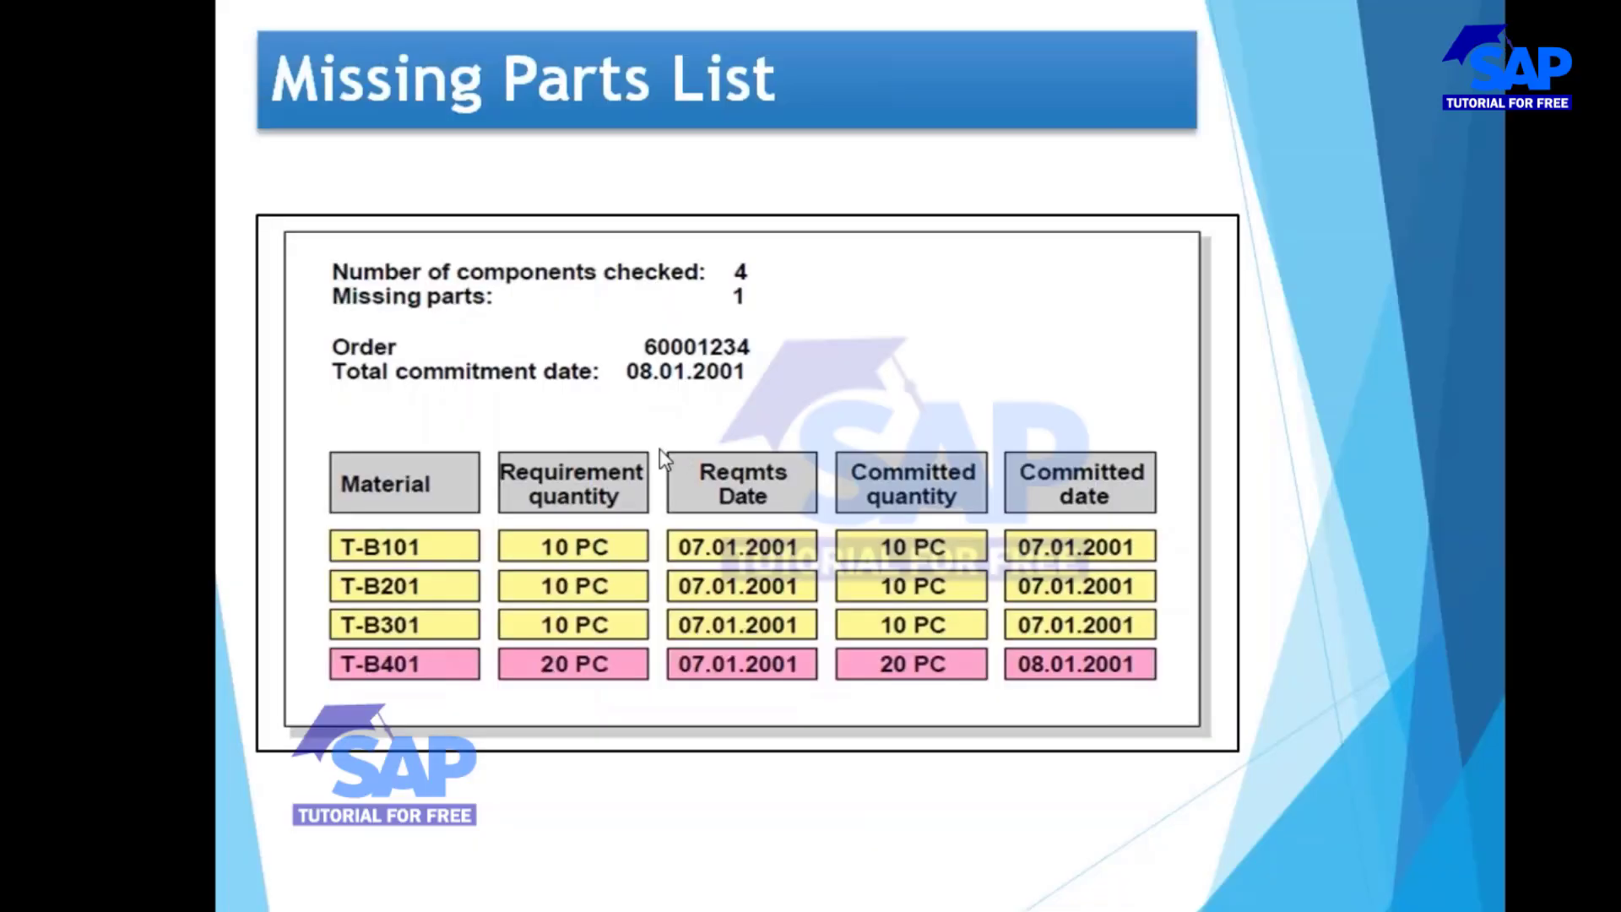
left_click_drag(731, 262, 842, 267)
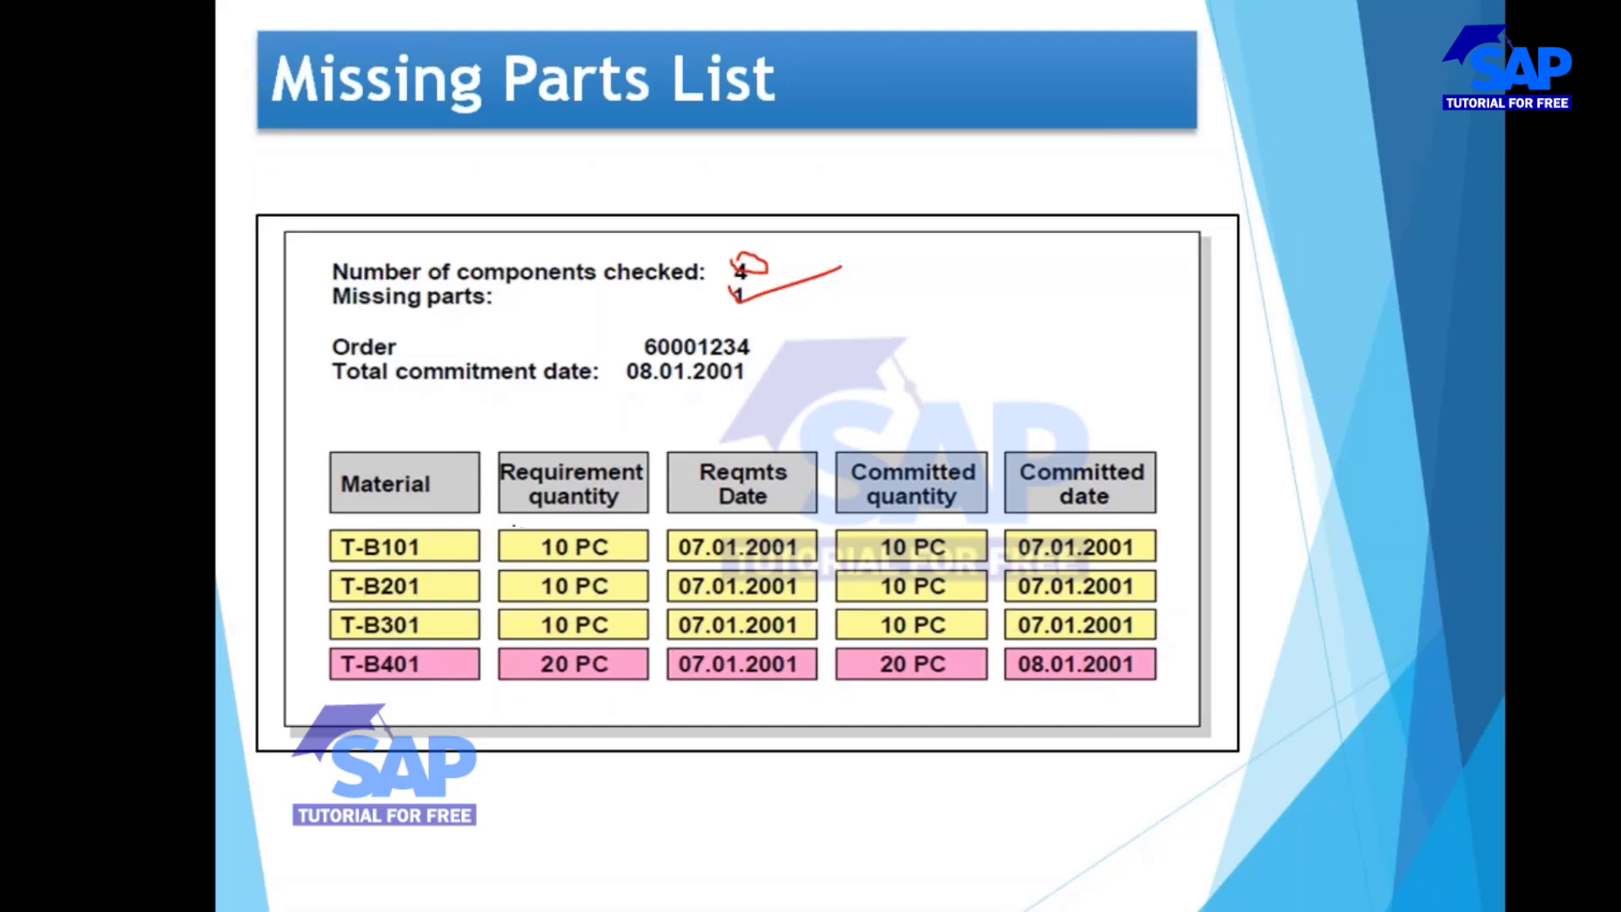
key("e")
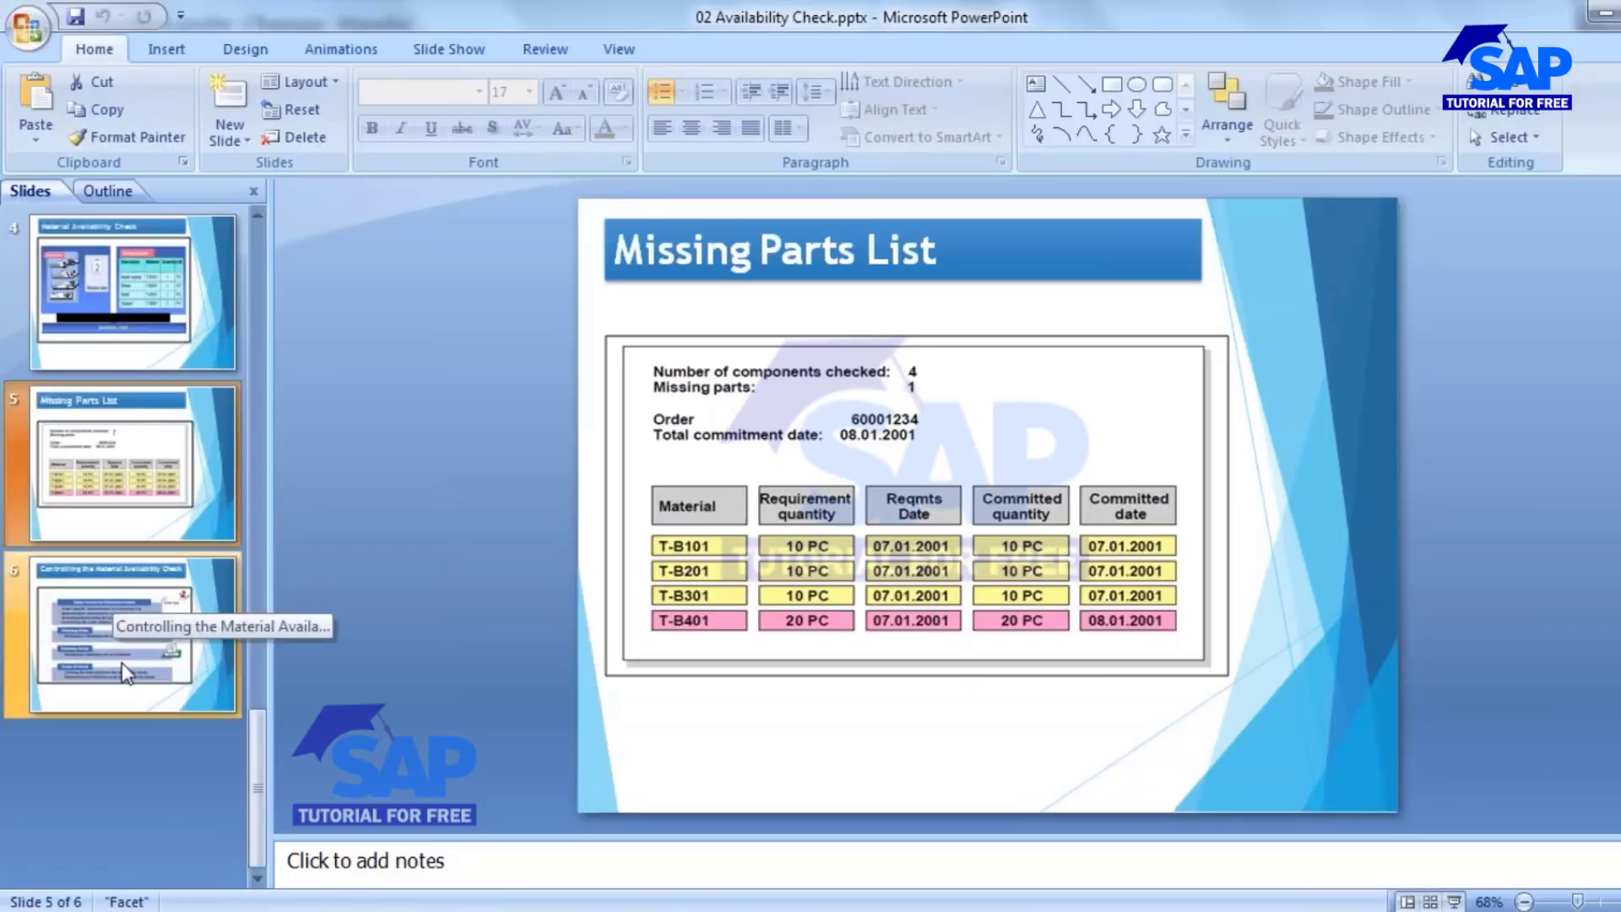
left_click(119, 621)
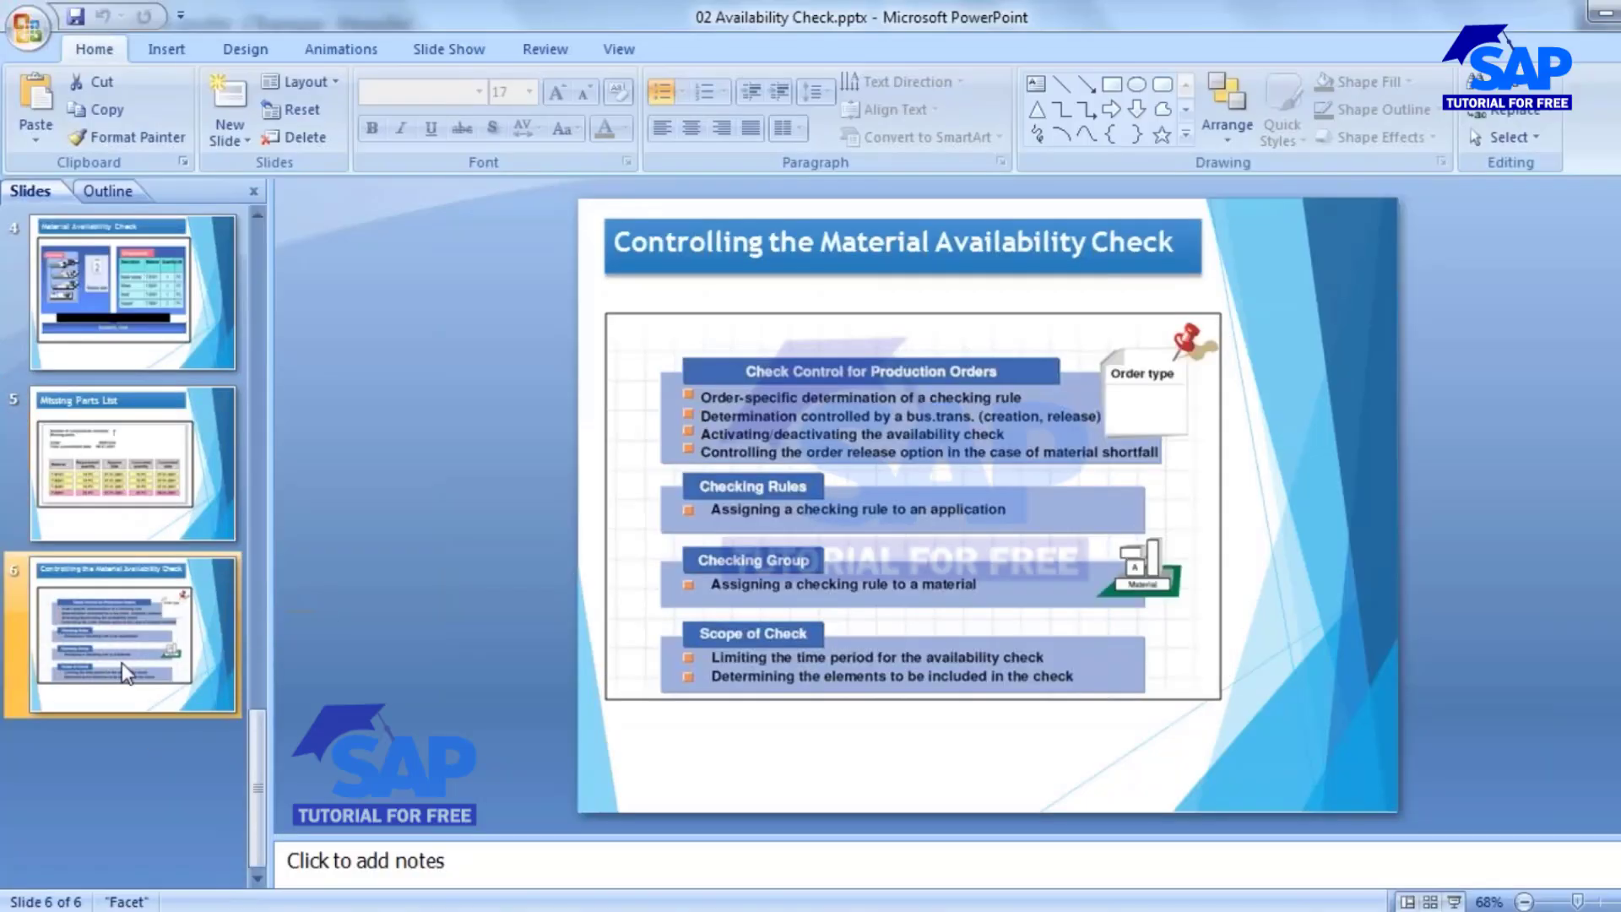
Step: Back in SAP, examine the Material committed entry in the production order's system status, and save the order
left_click(889, 499)
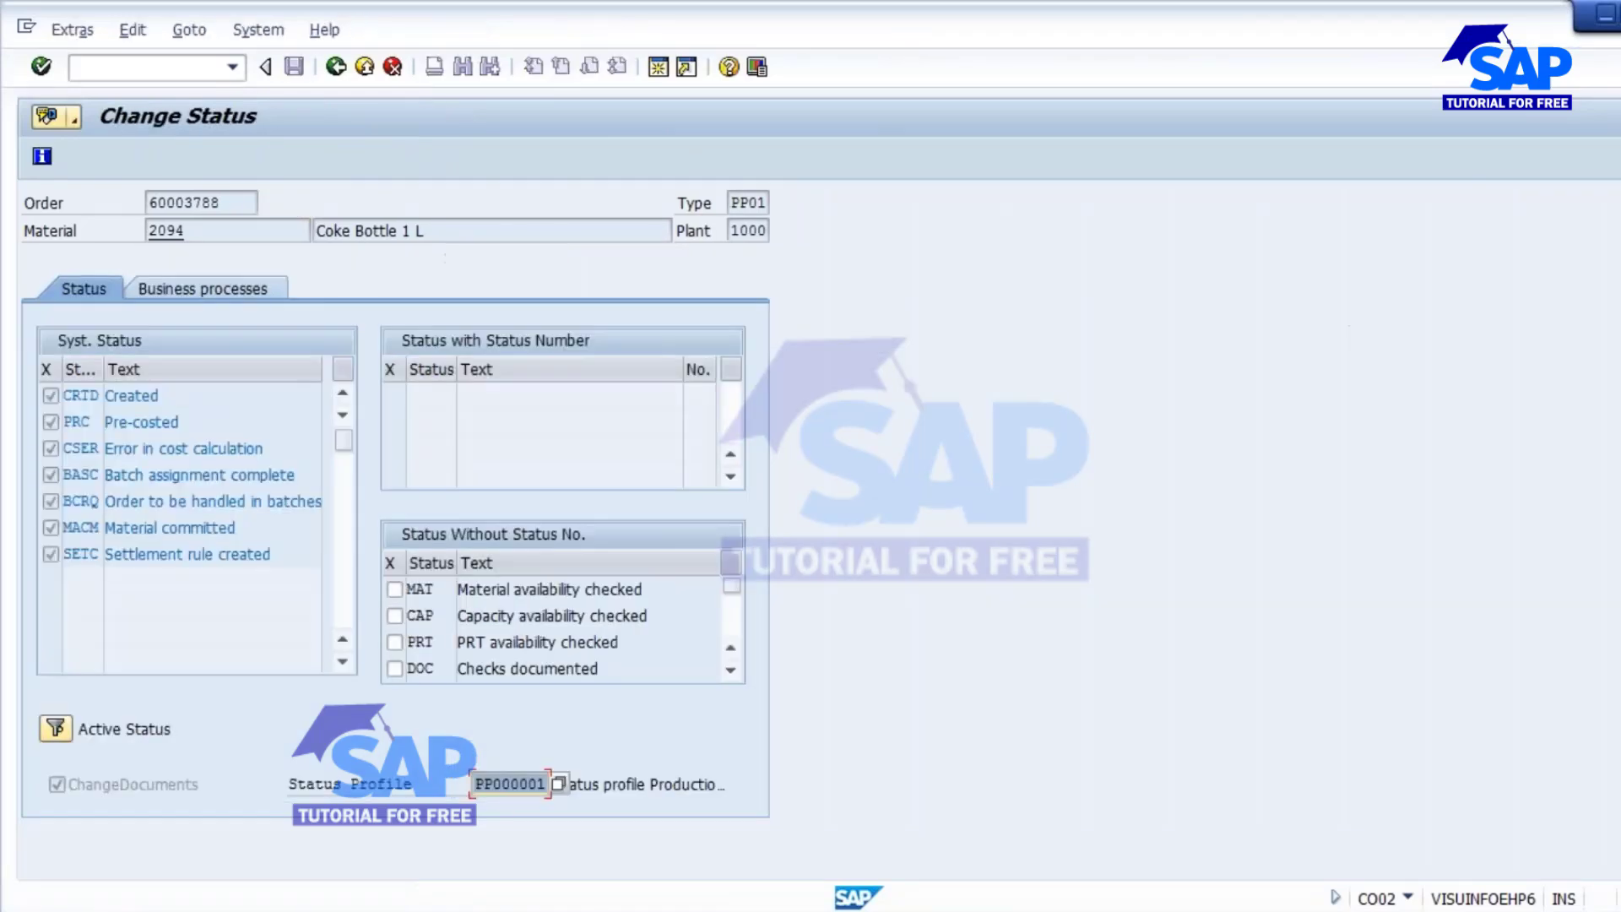
left_click_drag(238, 527, 104, 528)
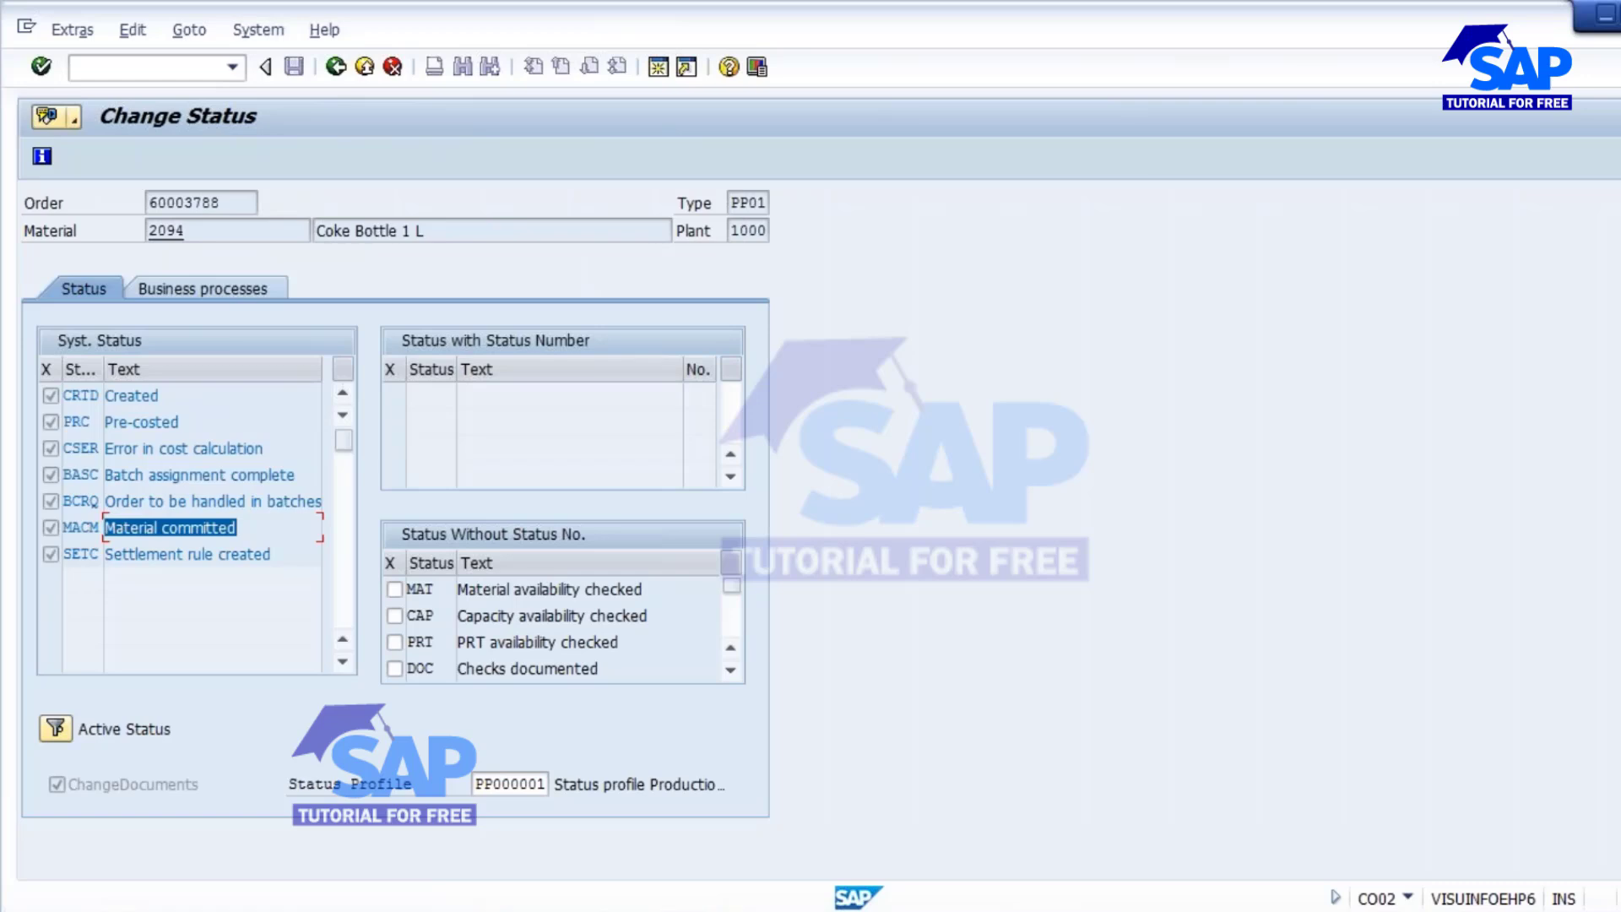
left_click(189, 530)
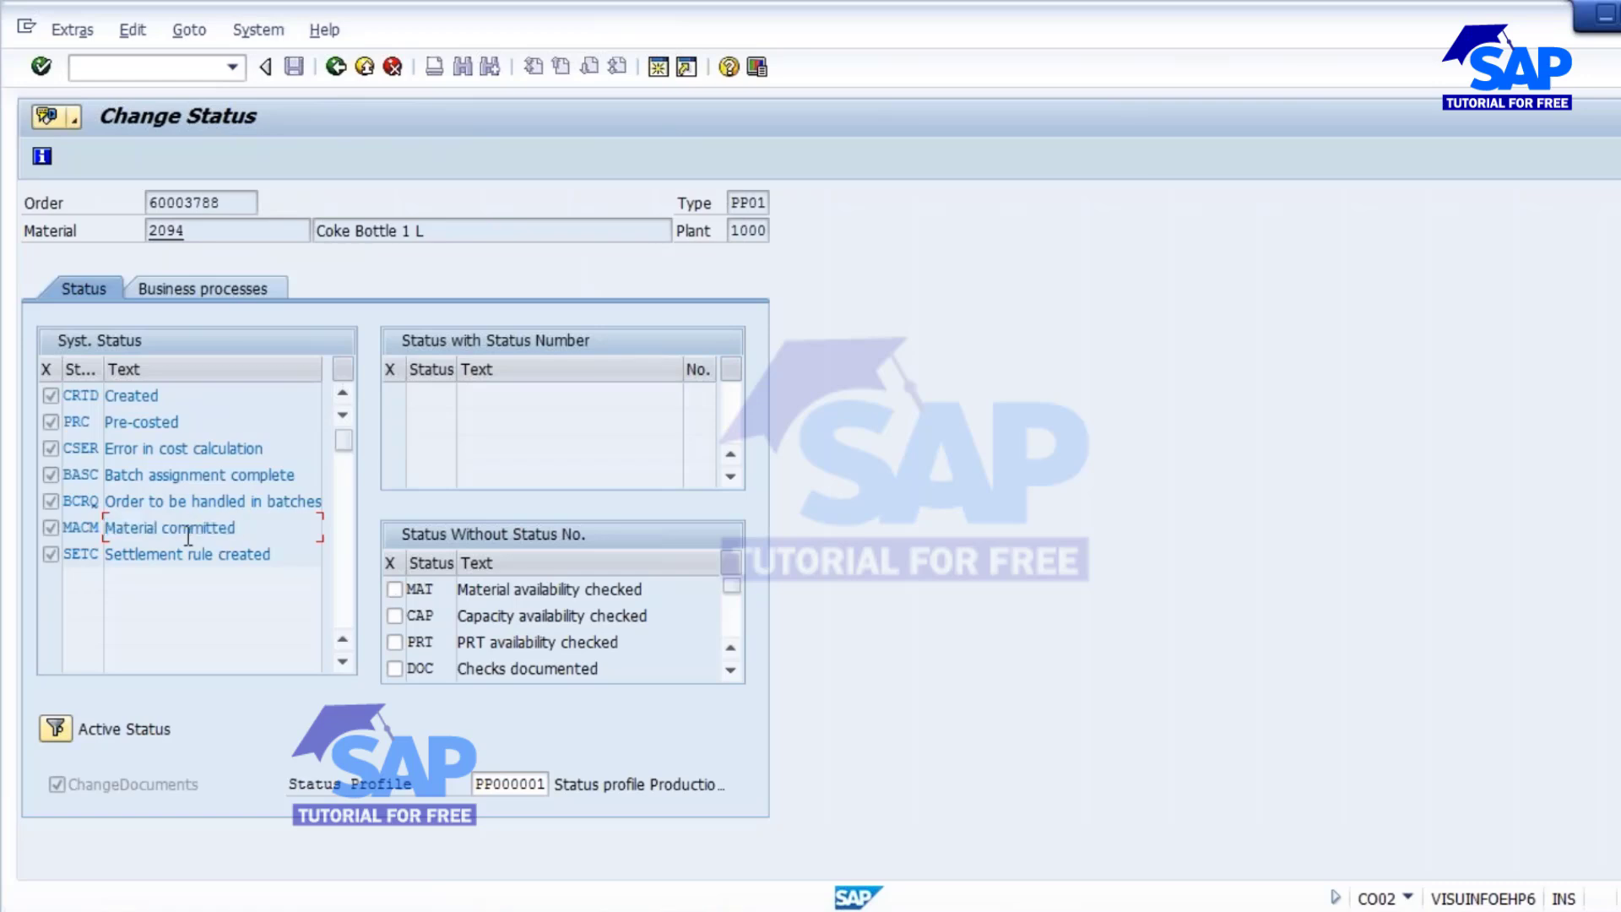
left_click(336, 66)
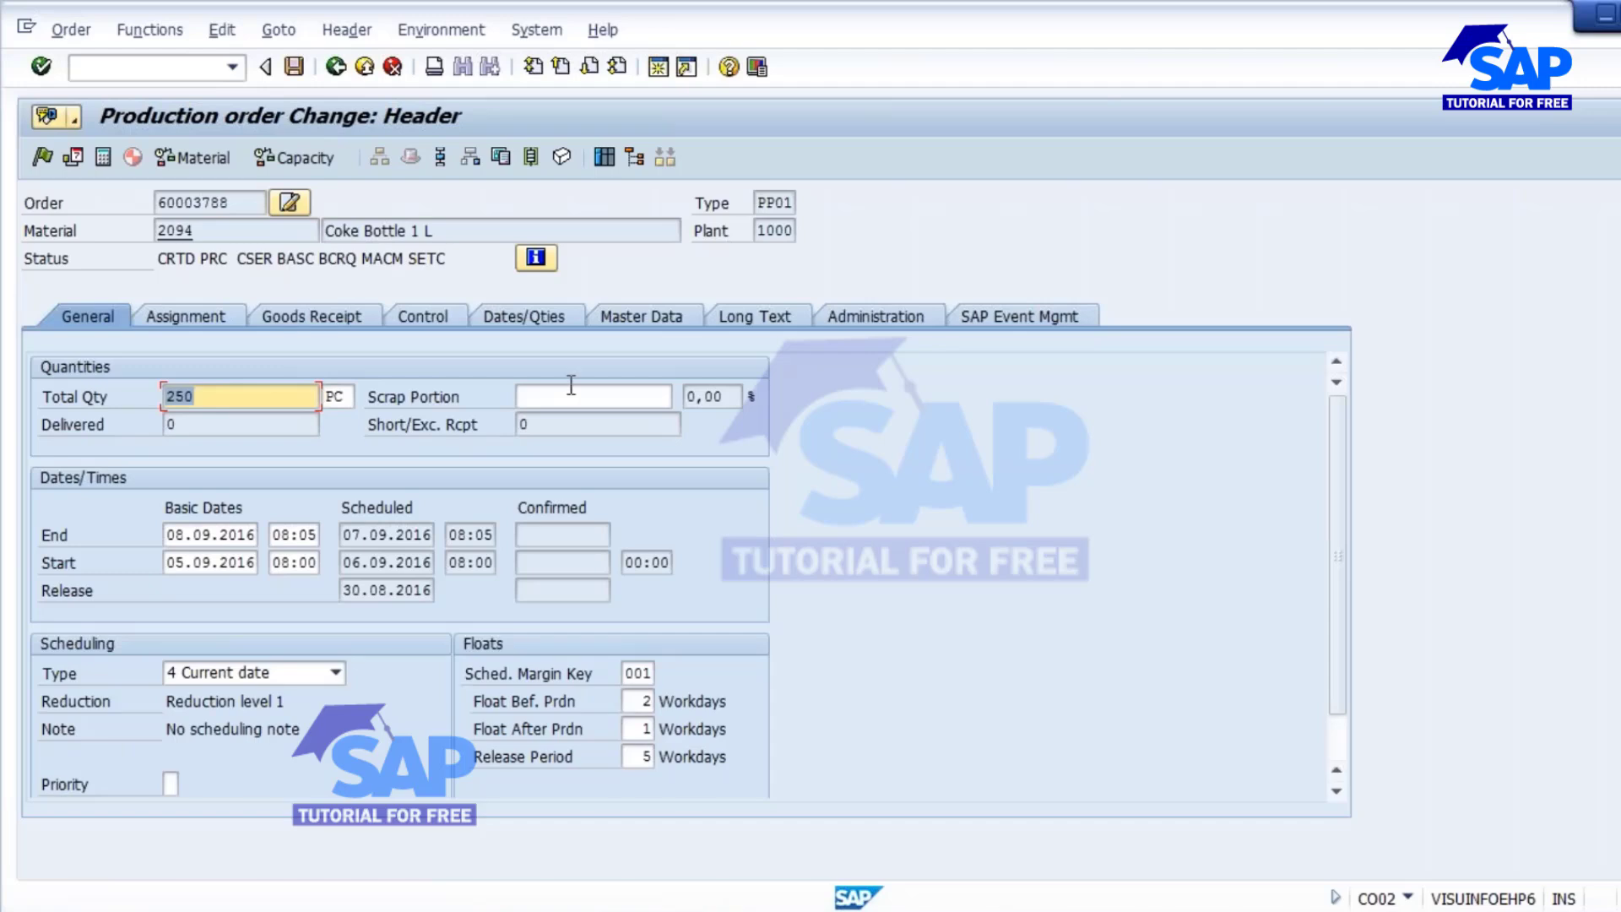
left_click(293, 66)
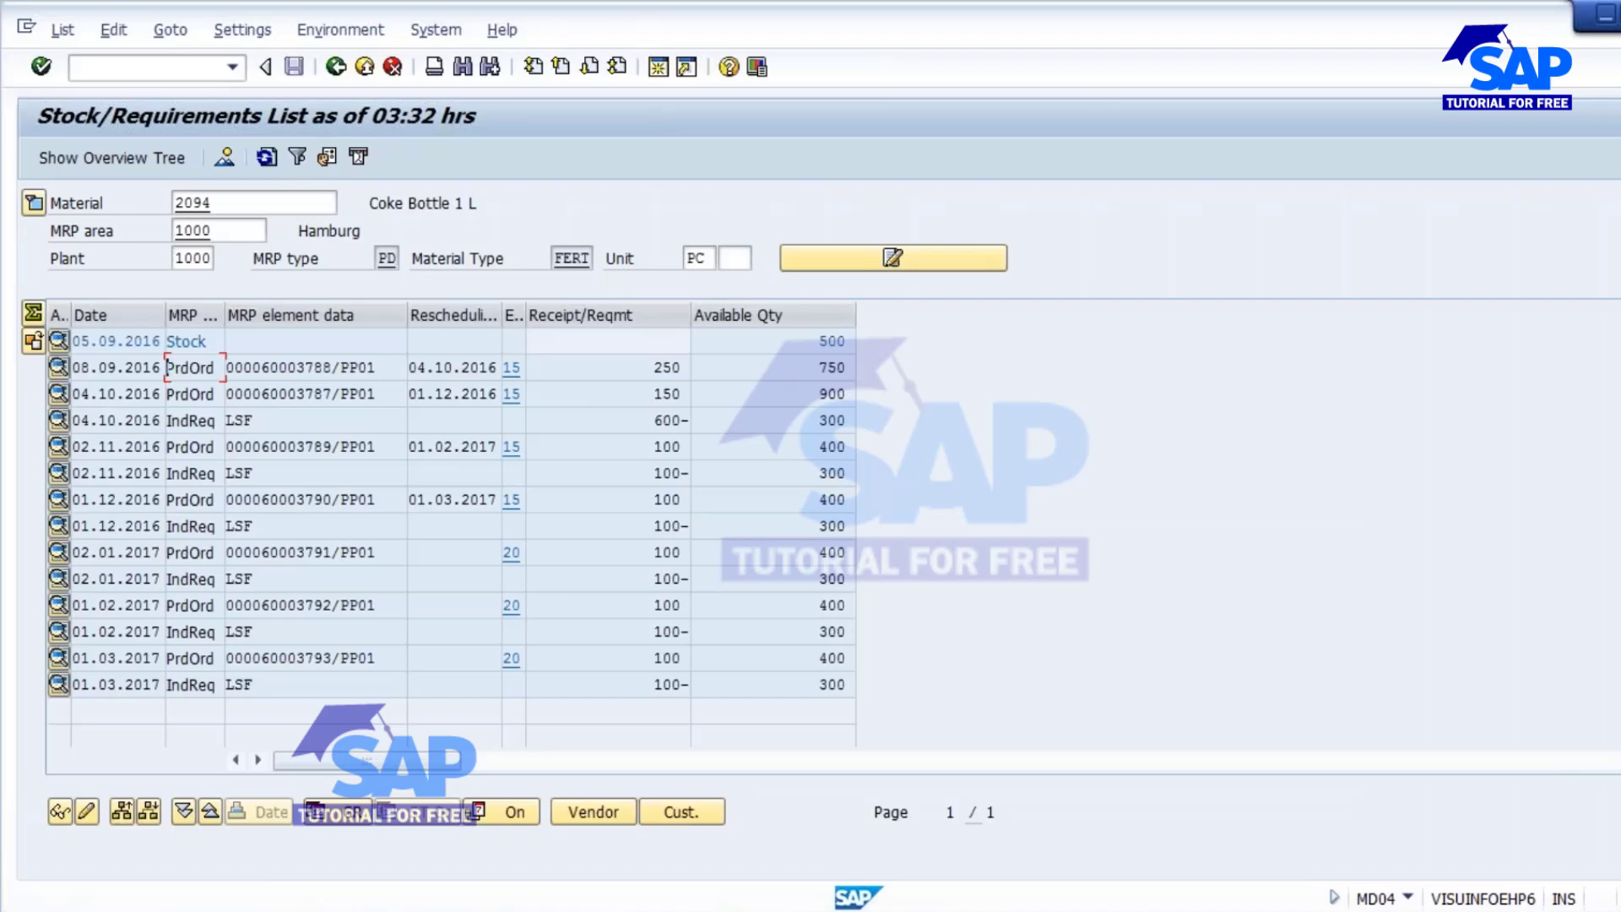
Step: Switch to the Notepad notes, append "(Order creation/Order Release)" to the Availability Check line, and highlight the added words
key("alt+Tab")
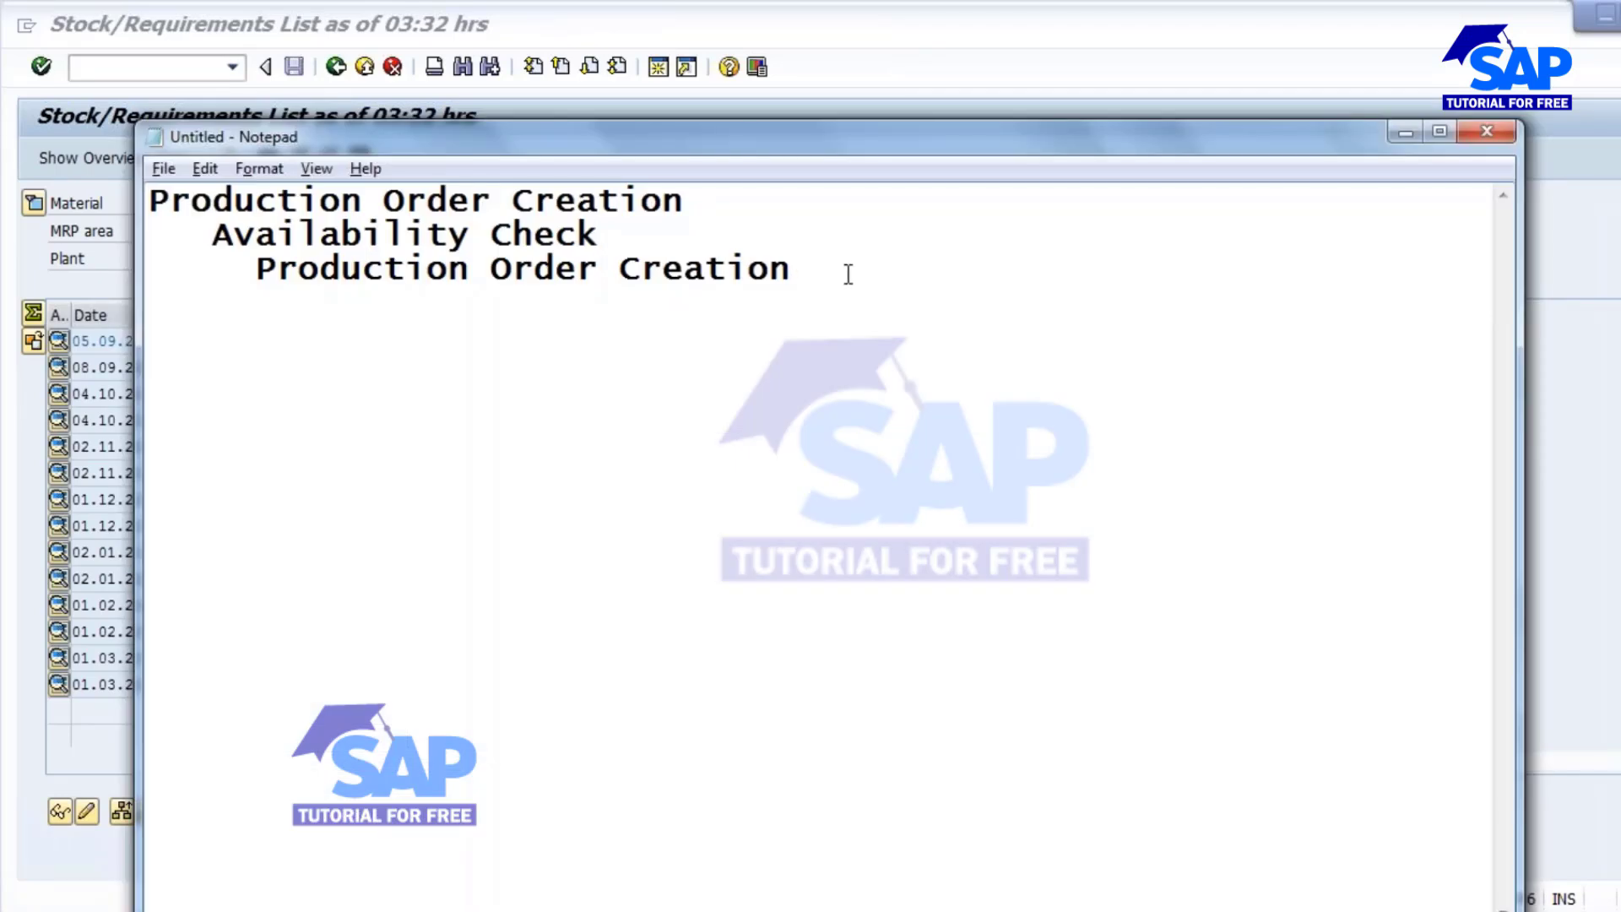
left_click(633, 239)
type("(Order creat")
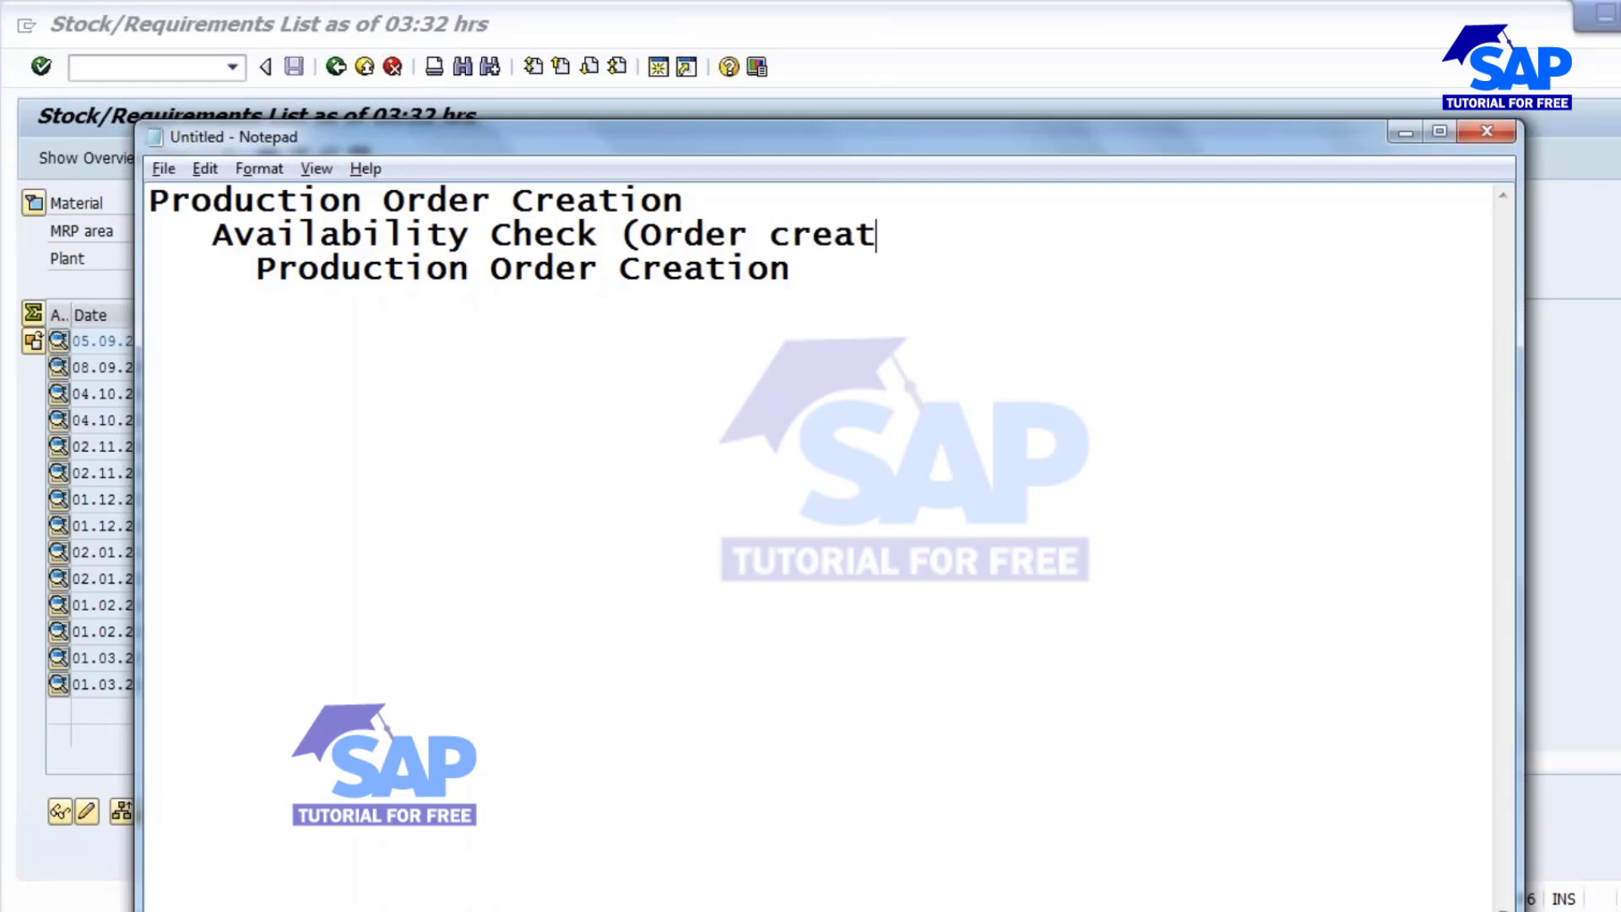
type("ion/")
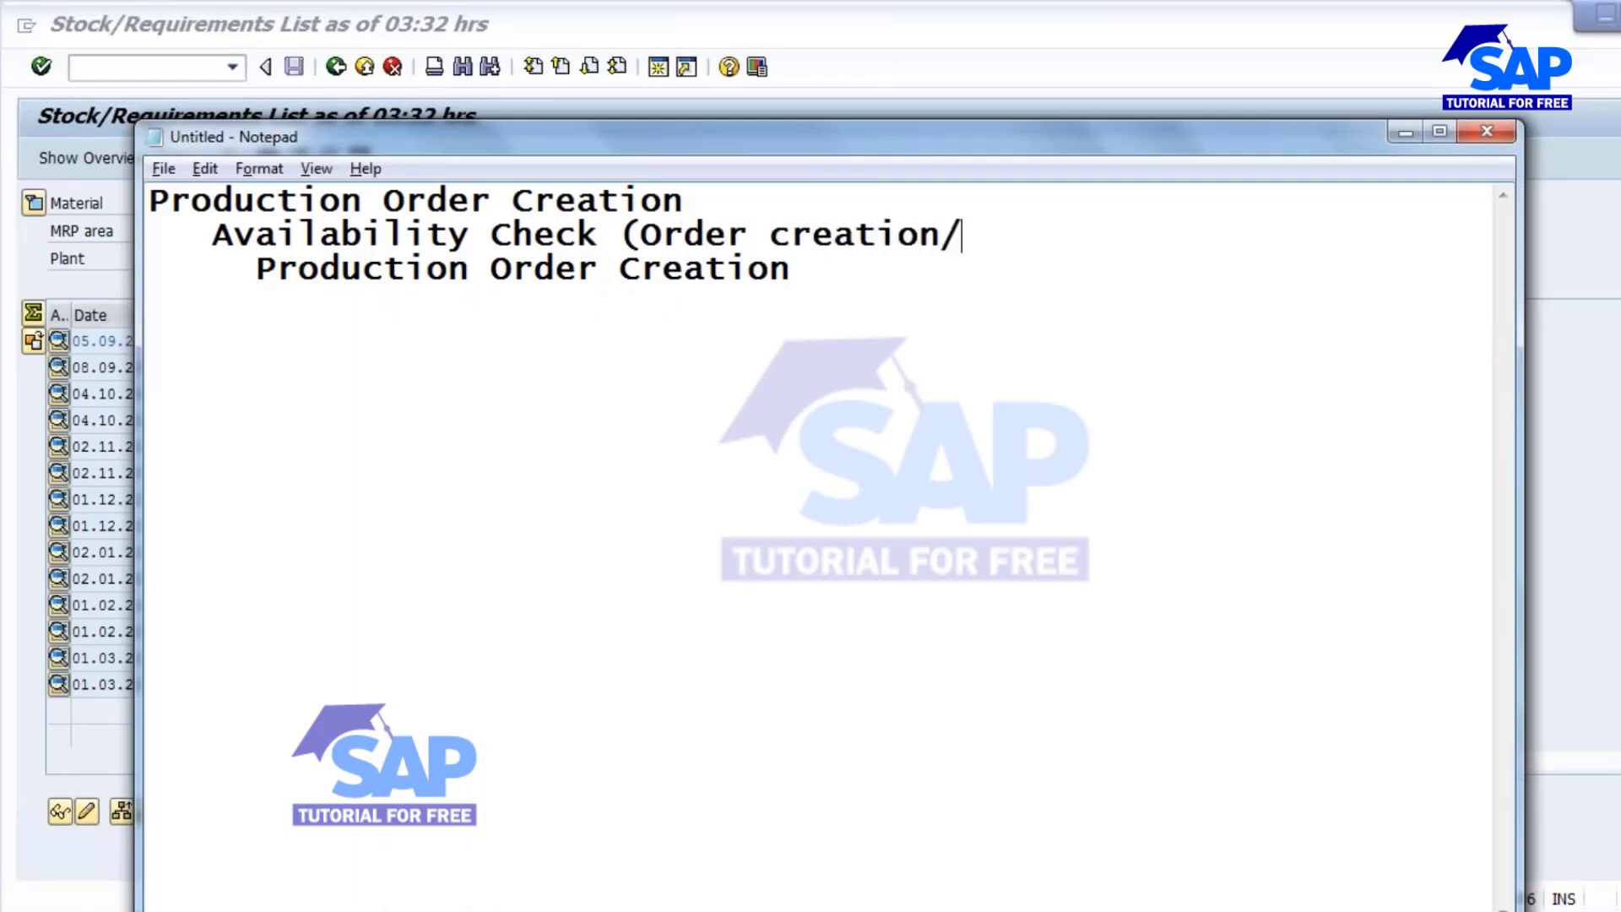
type("Order Release")
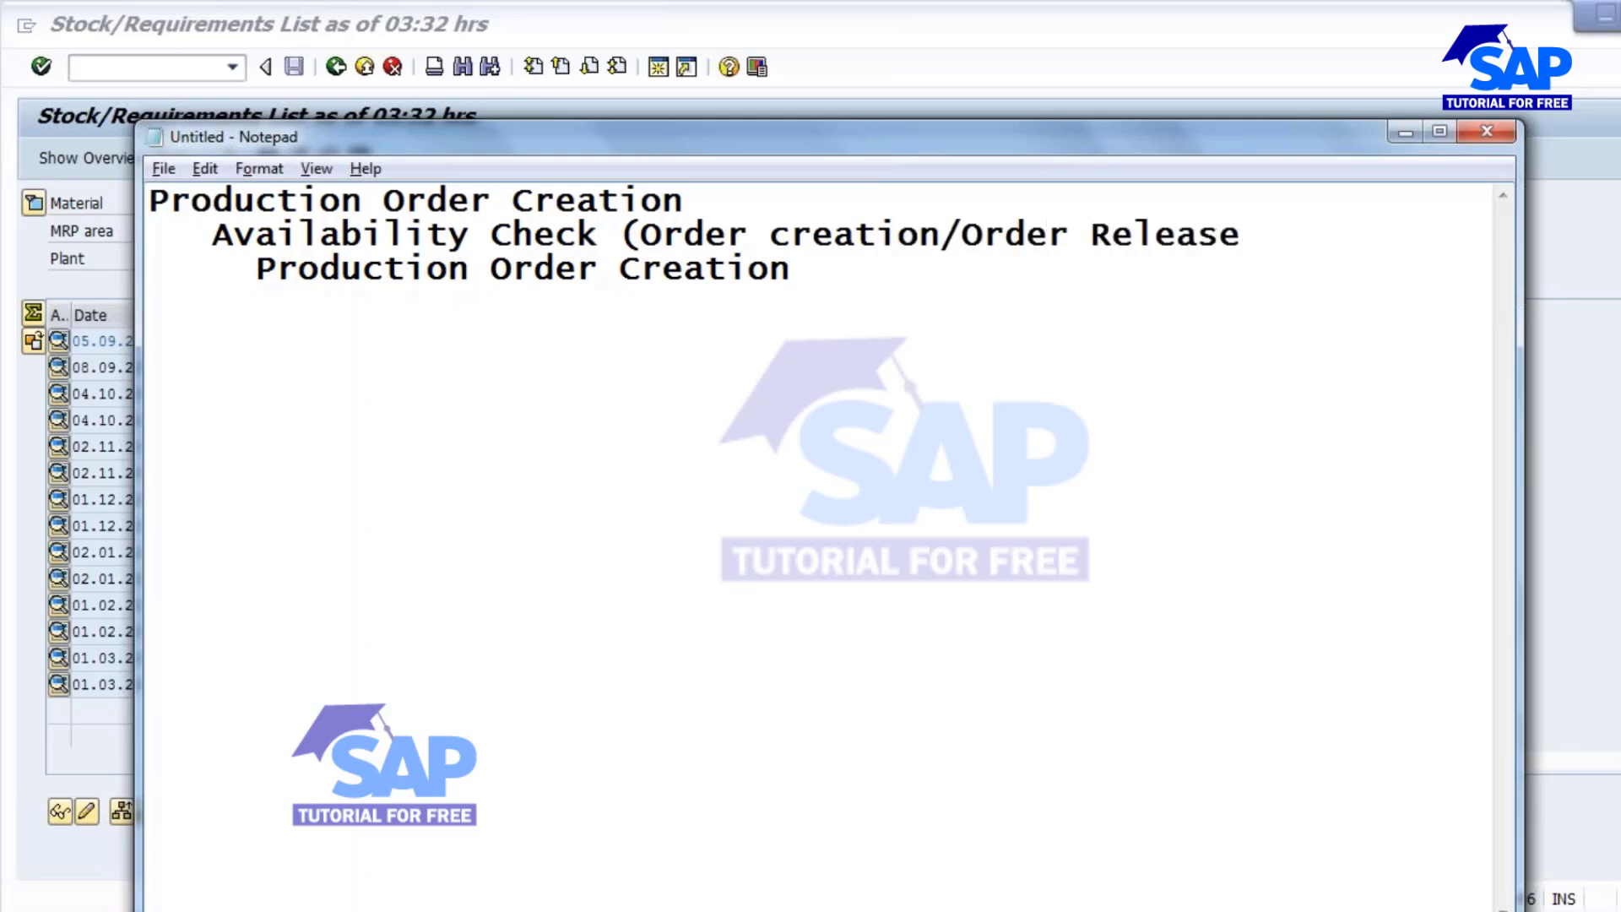
type(")")
left_click_drag(640, 235, 1235, 242)
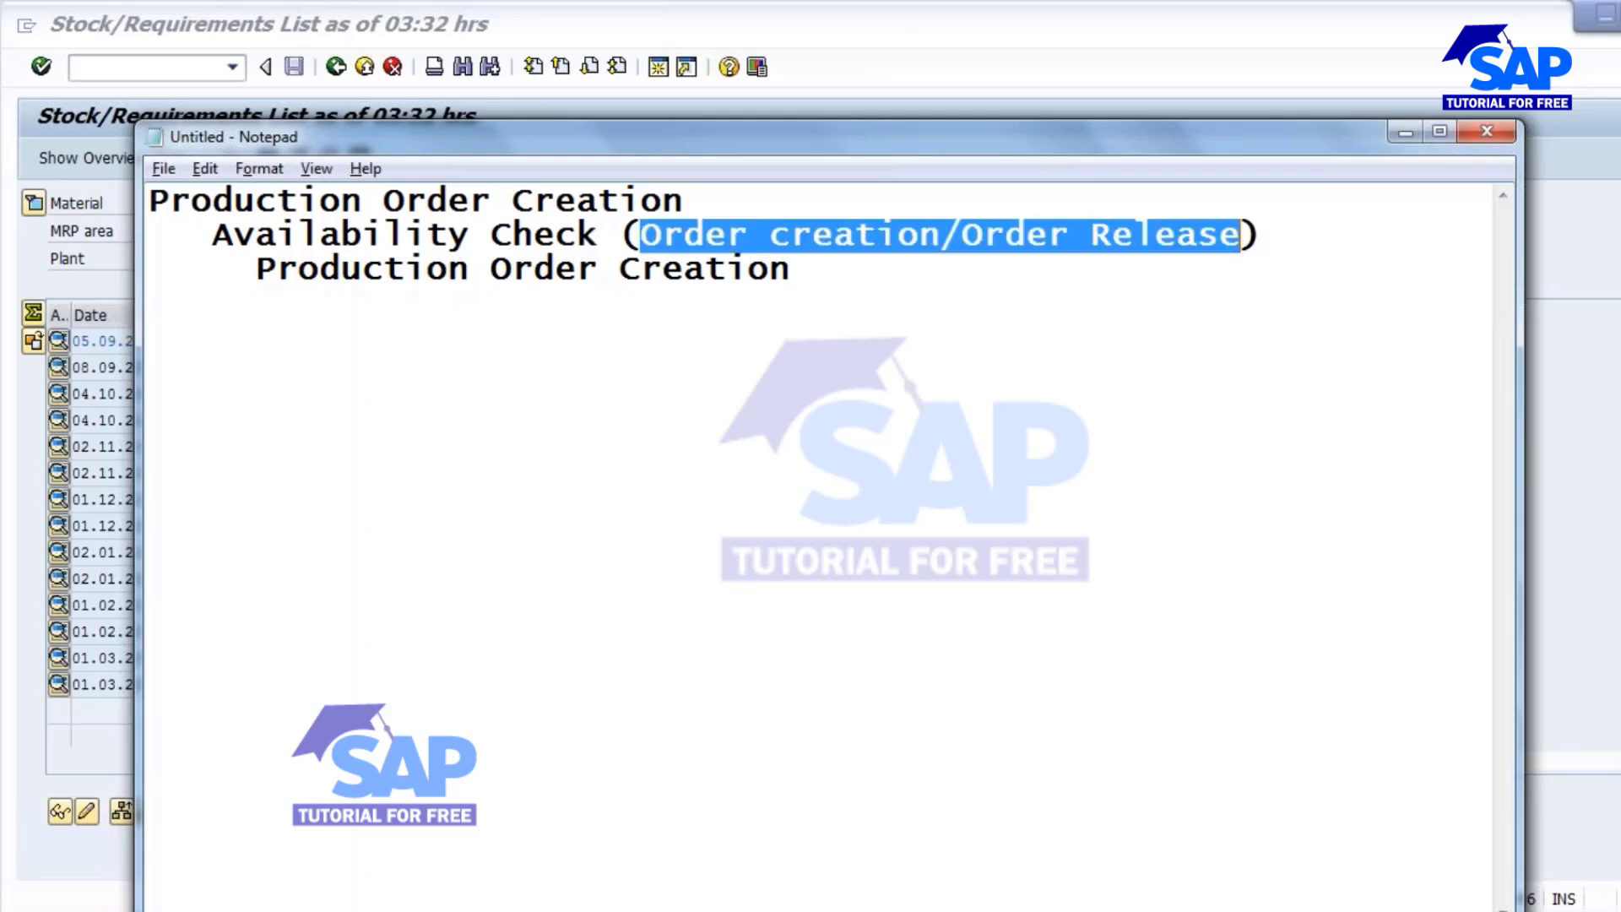
Step: Switch to the goods receipts session, replace it with transaction SPRO, and display the SAP Reference IMG
mouse_move(662, 843)
left_click(1242, 809)
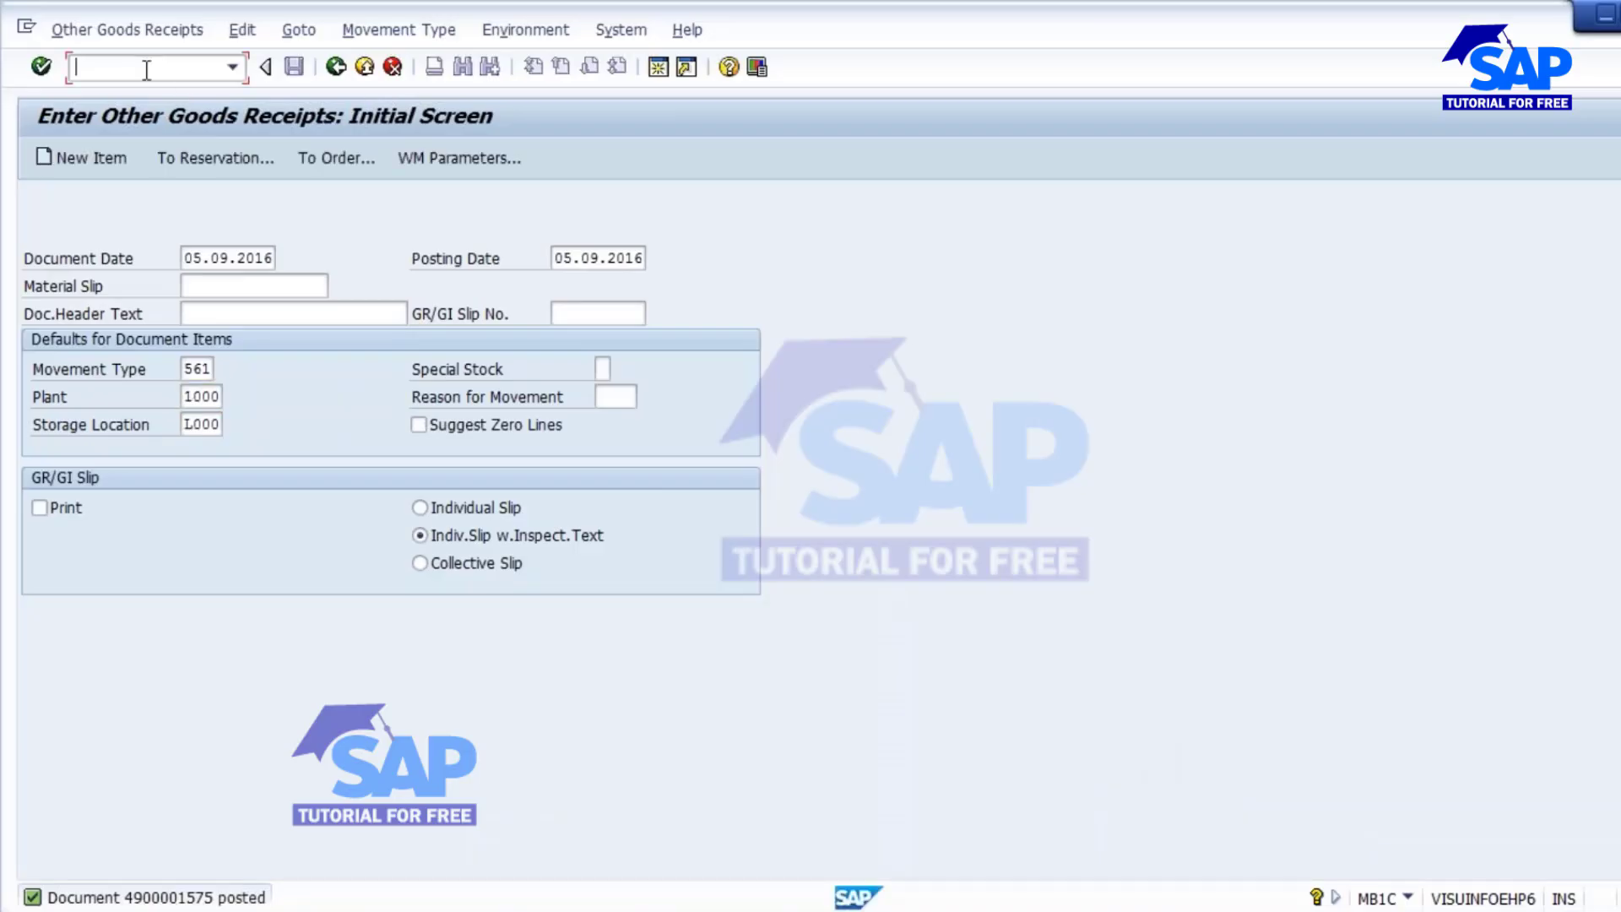
left_click(146, 70)
type("/nspro")
key("Return")
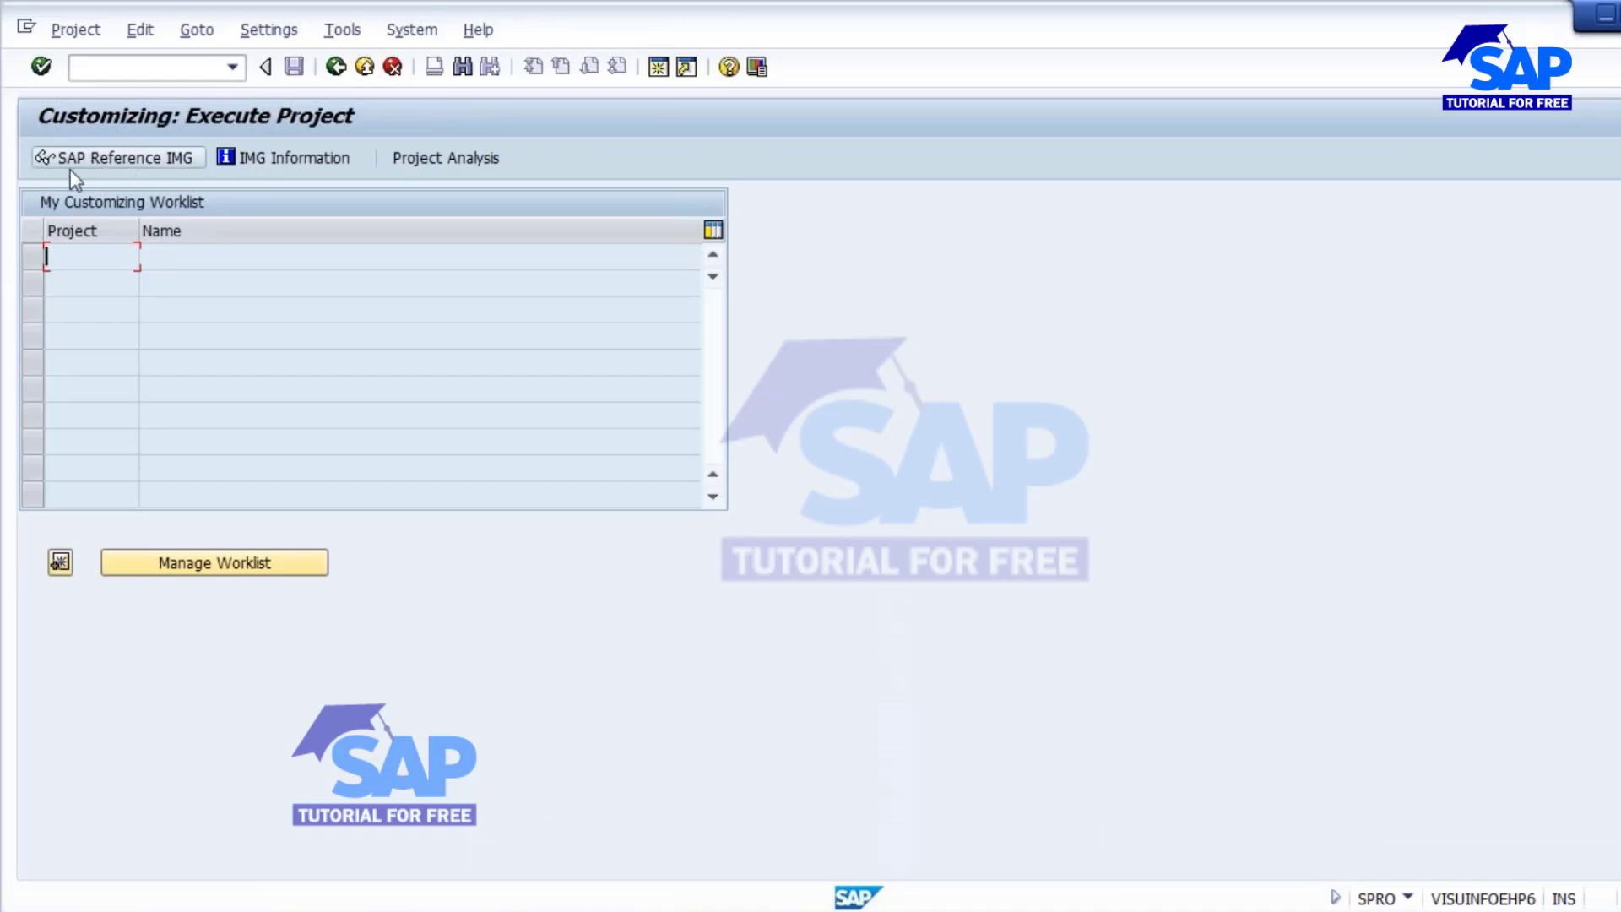
left_click(109, 160)
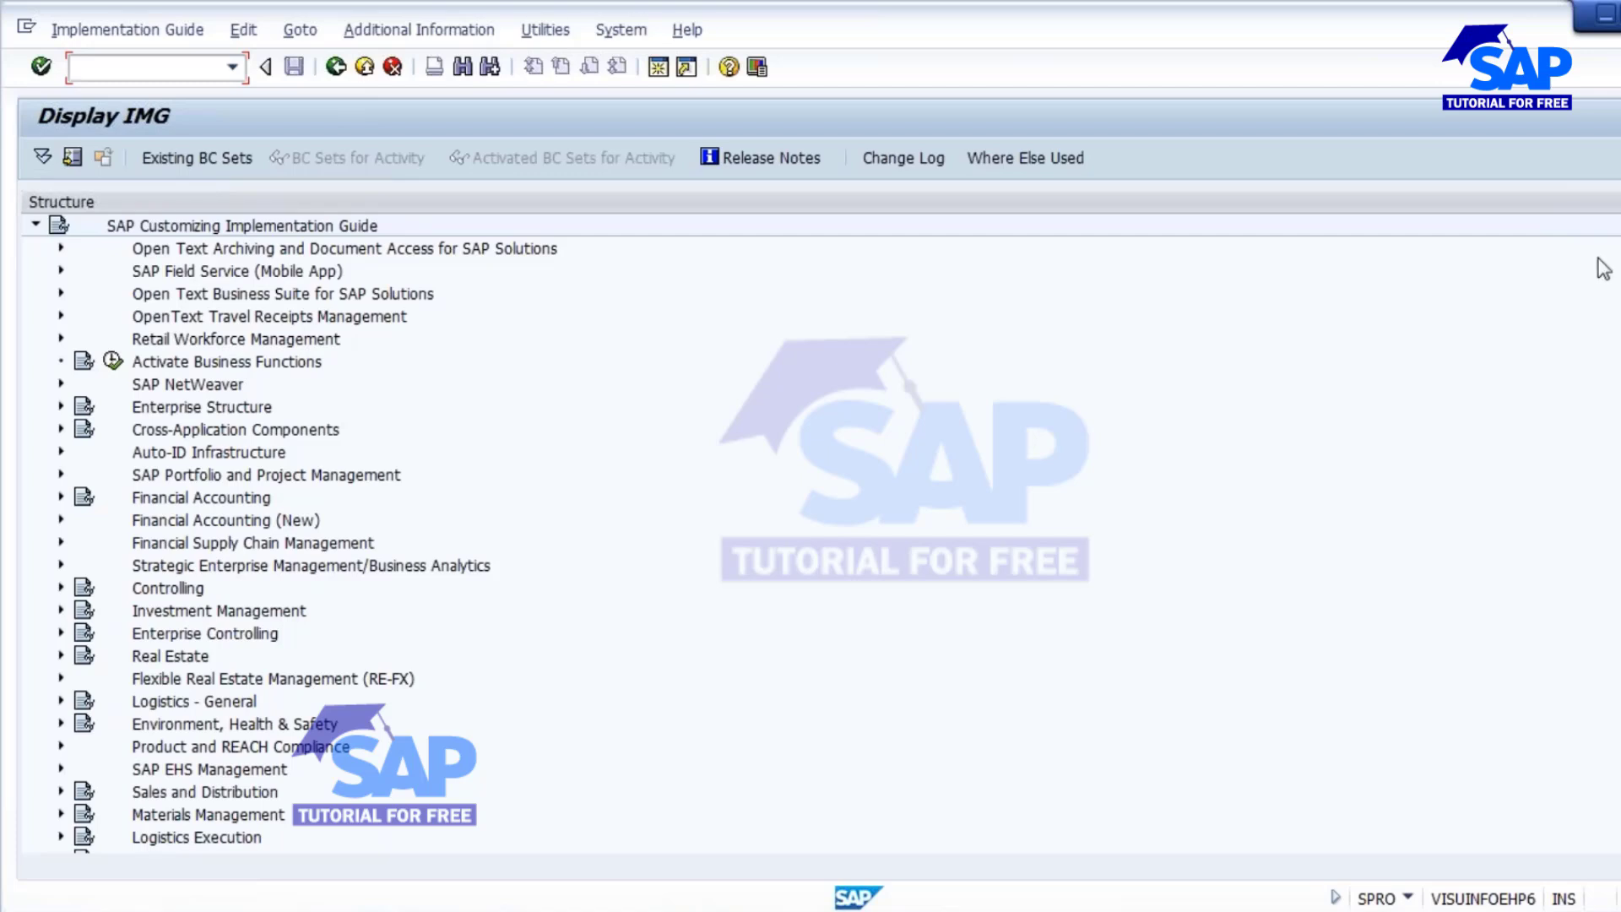
Step: Expand Production, Shop Floor Control, Operations and Availability Check in the IMG structure, and open Define Checking Control
scroll(344, 549, "down", 6)
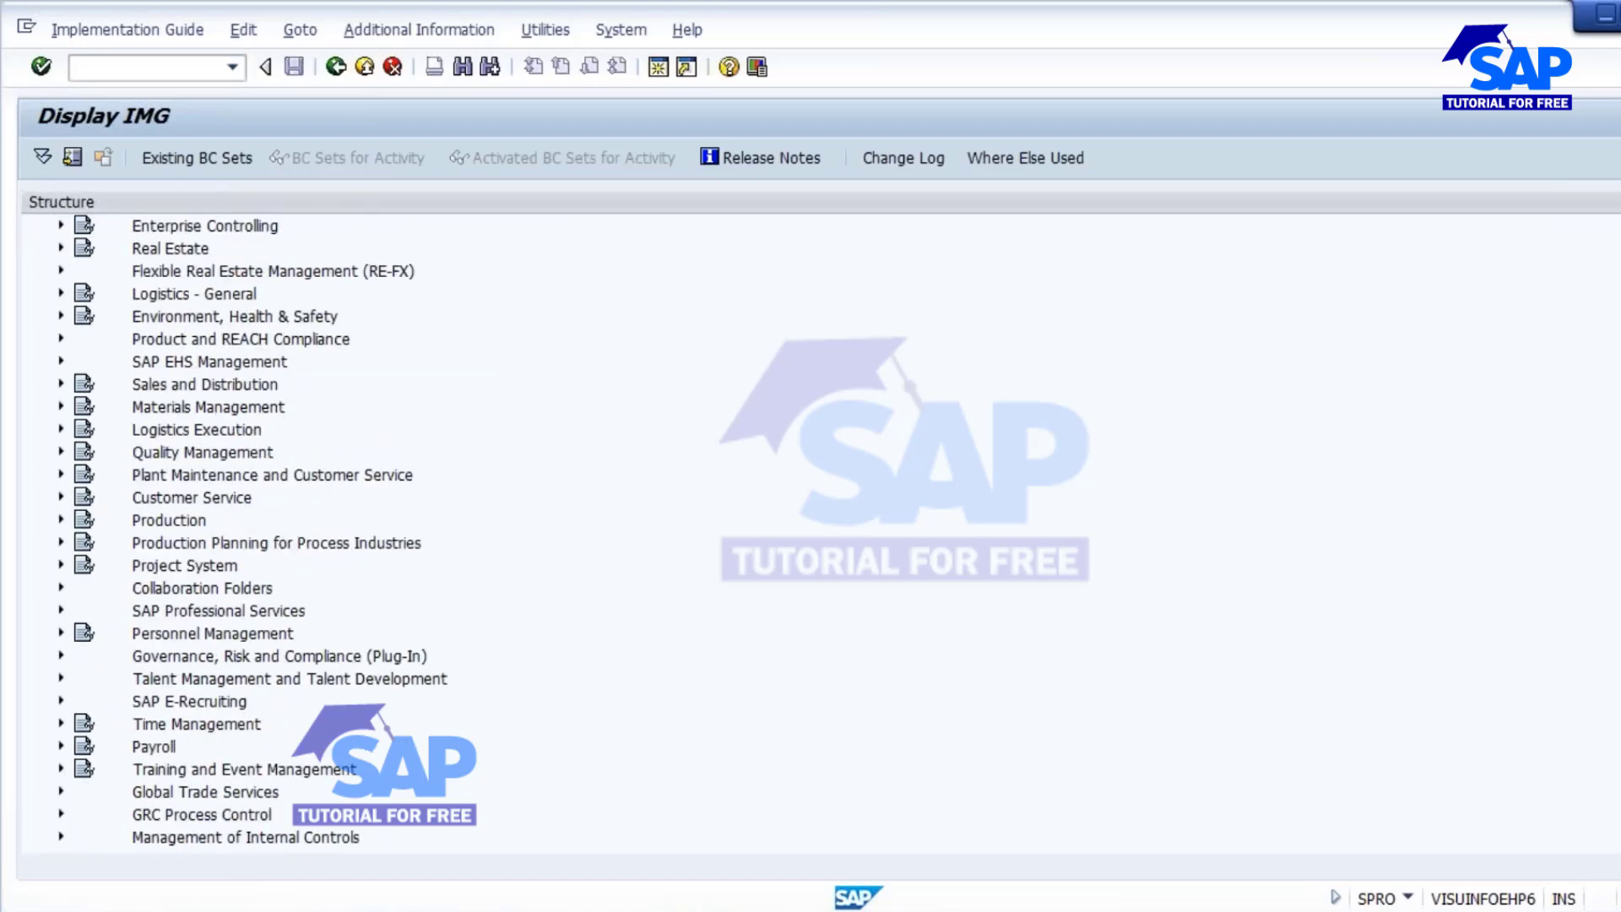
left_click(61, 521)
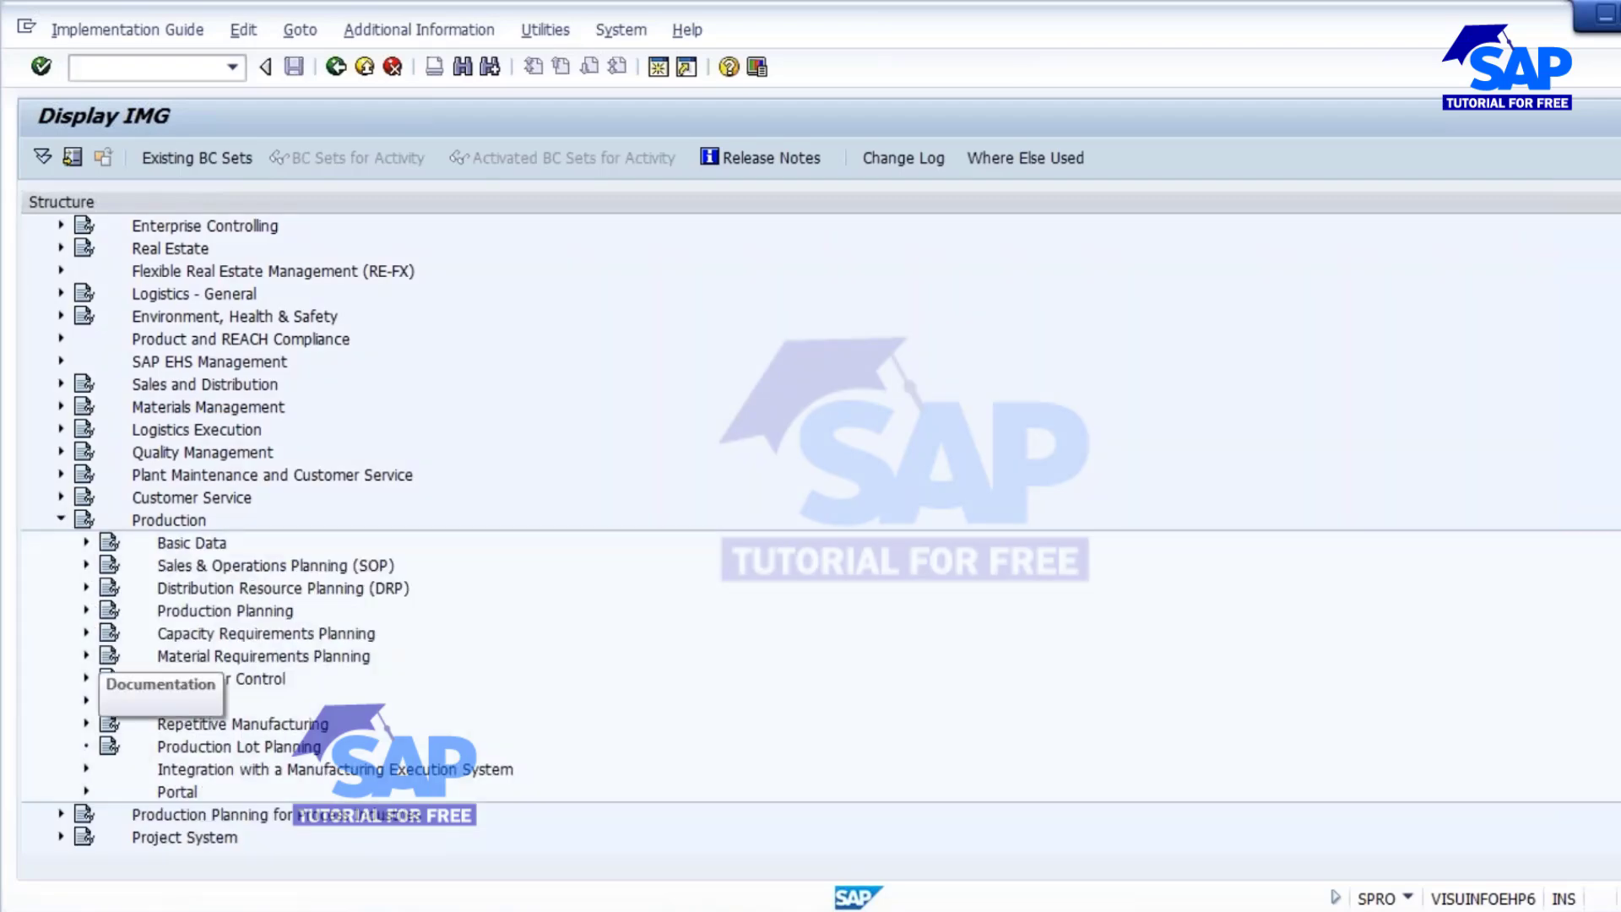
scroll(95, 674, "down", 2)
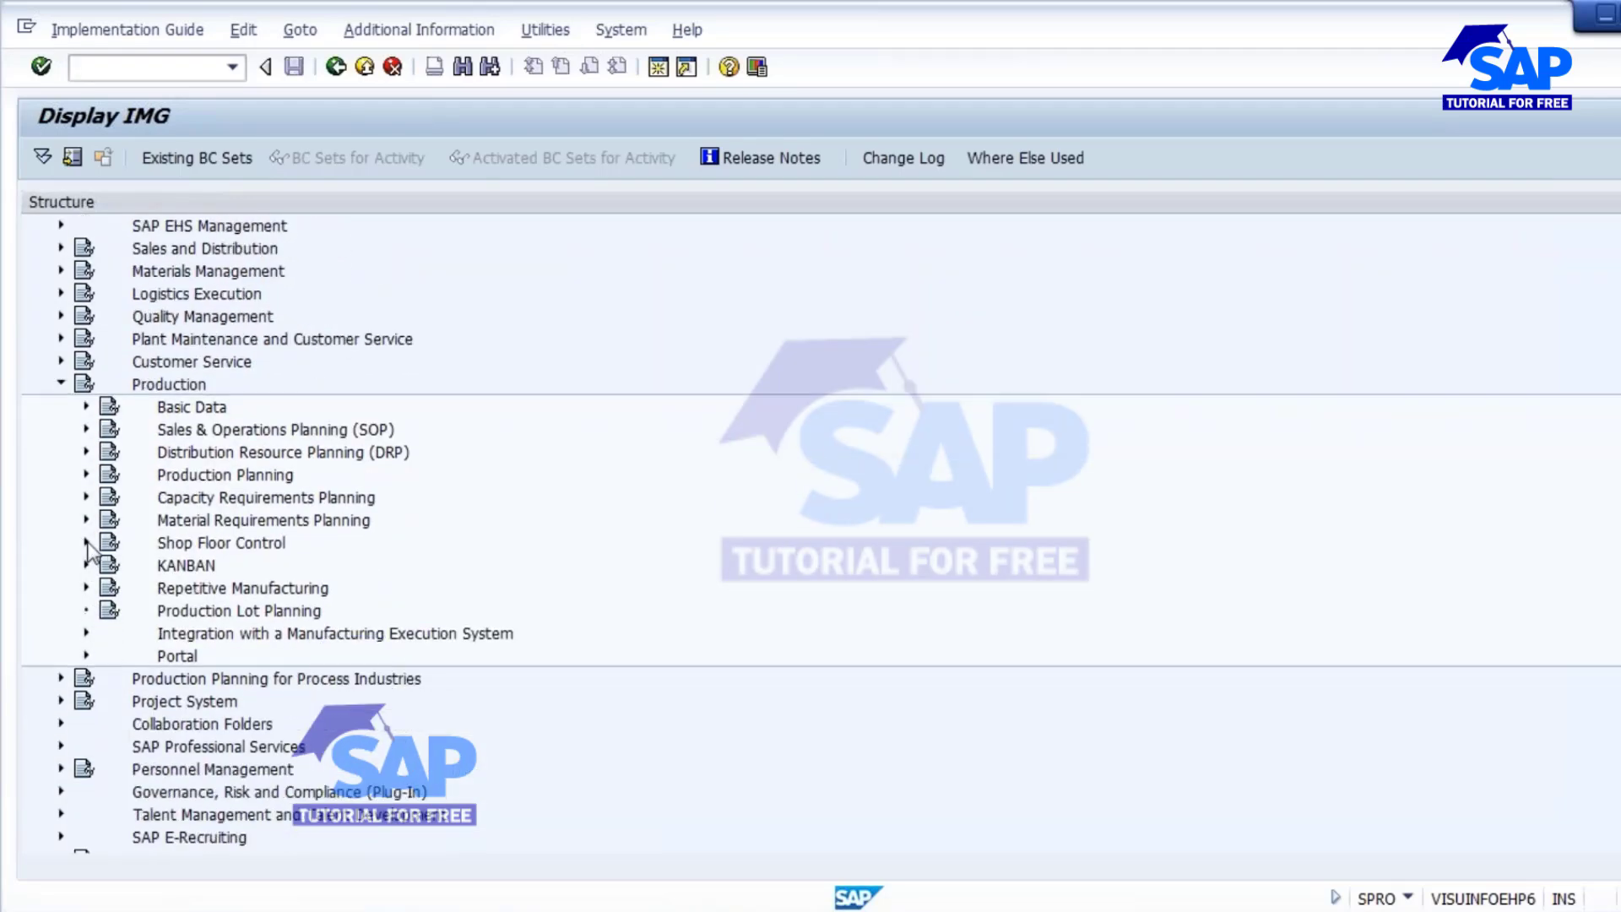
left_click(87, 543)
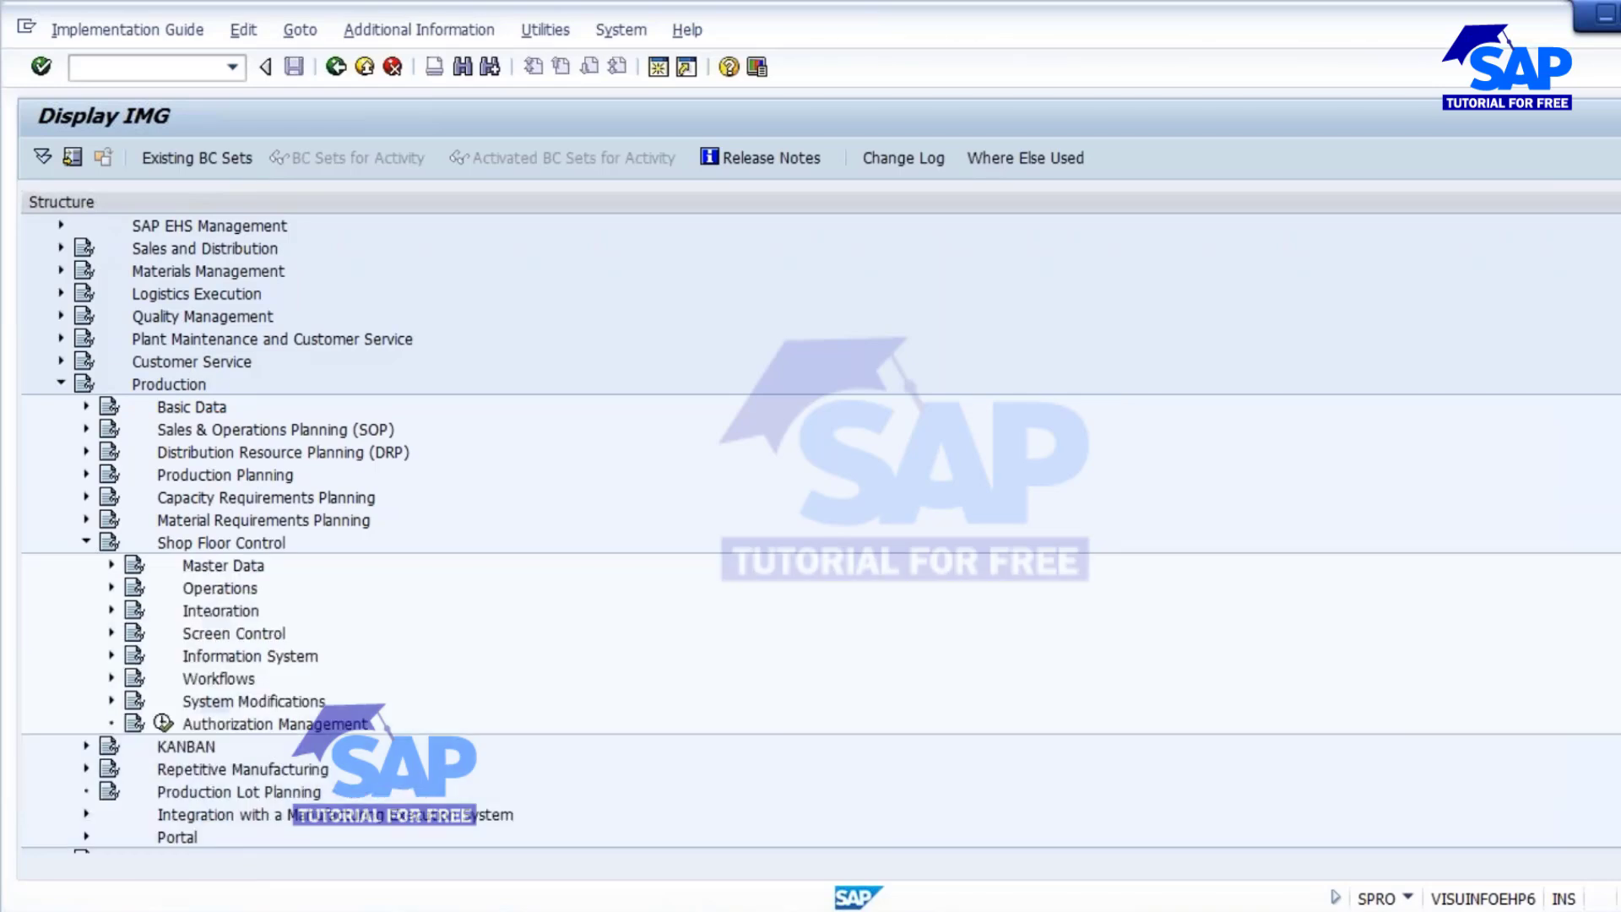
scroll(417, 616, "down", 1)
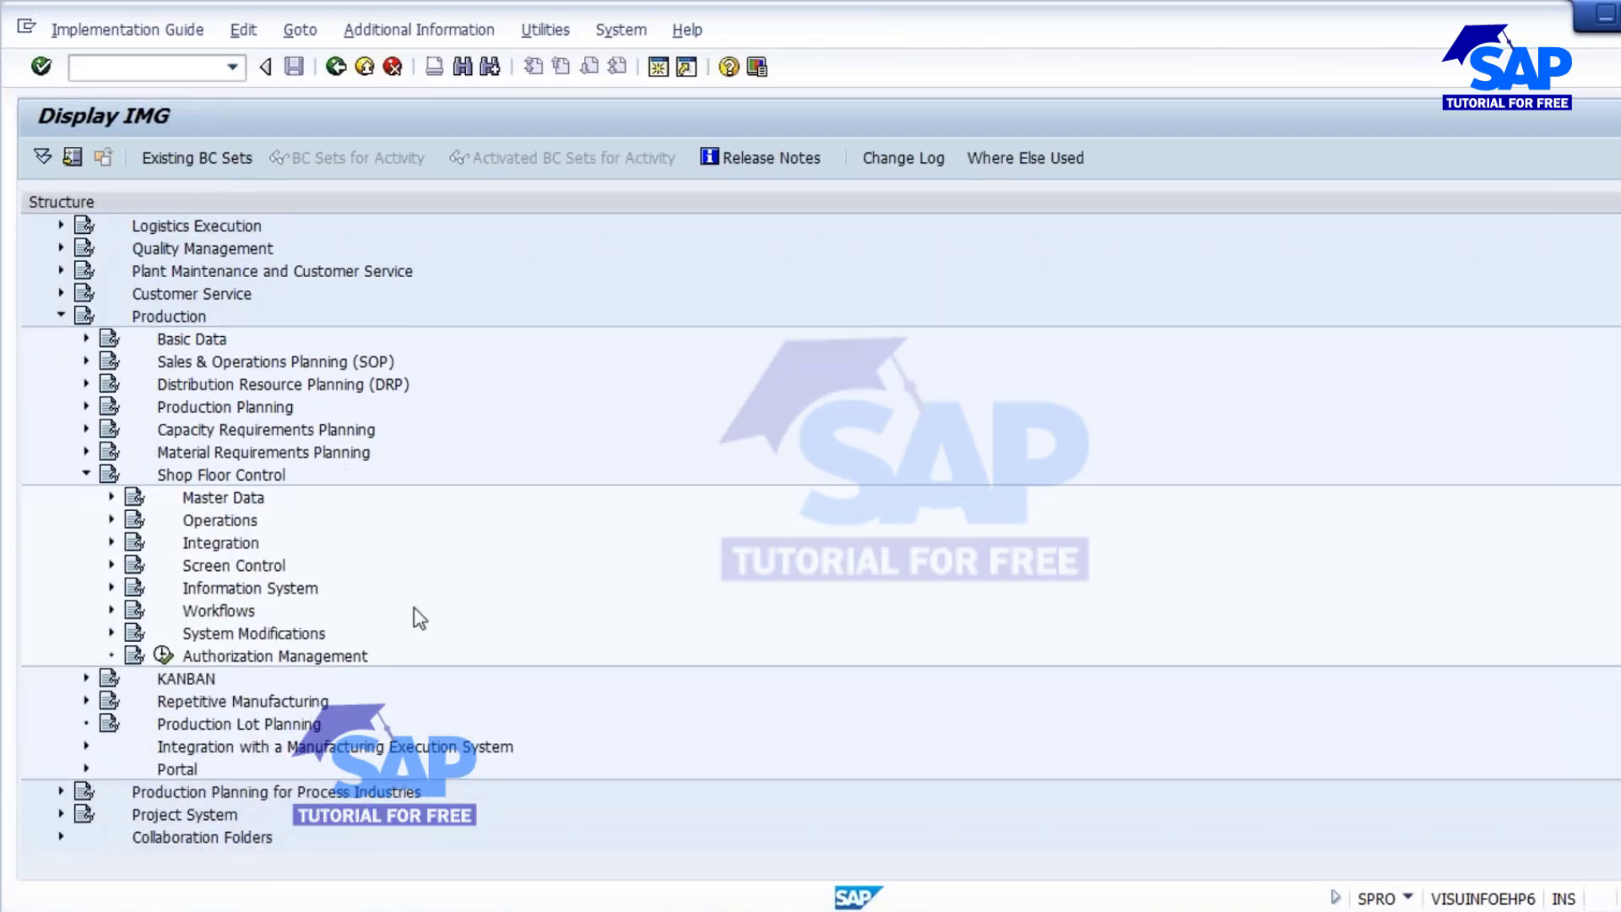
left_click(111, 520)
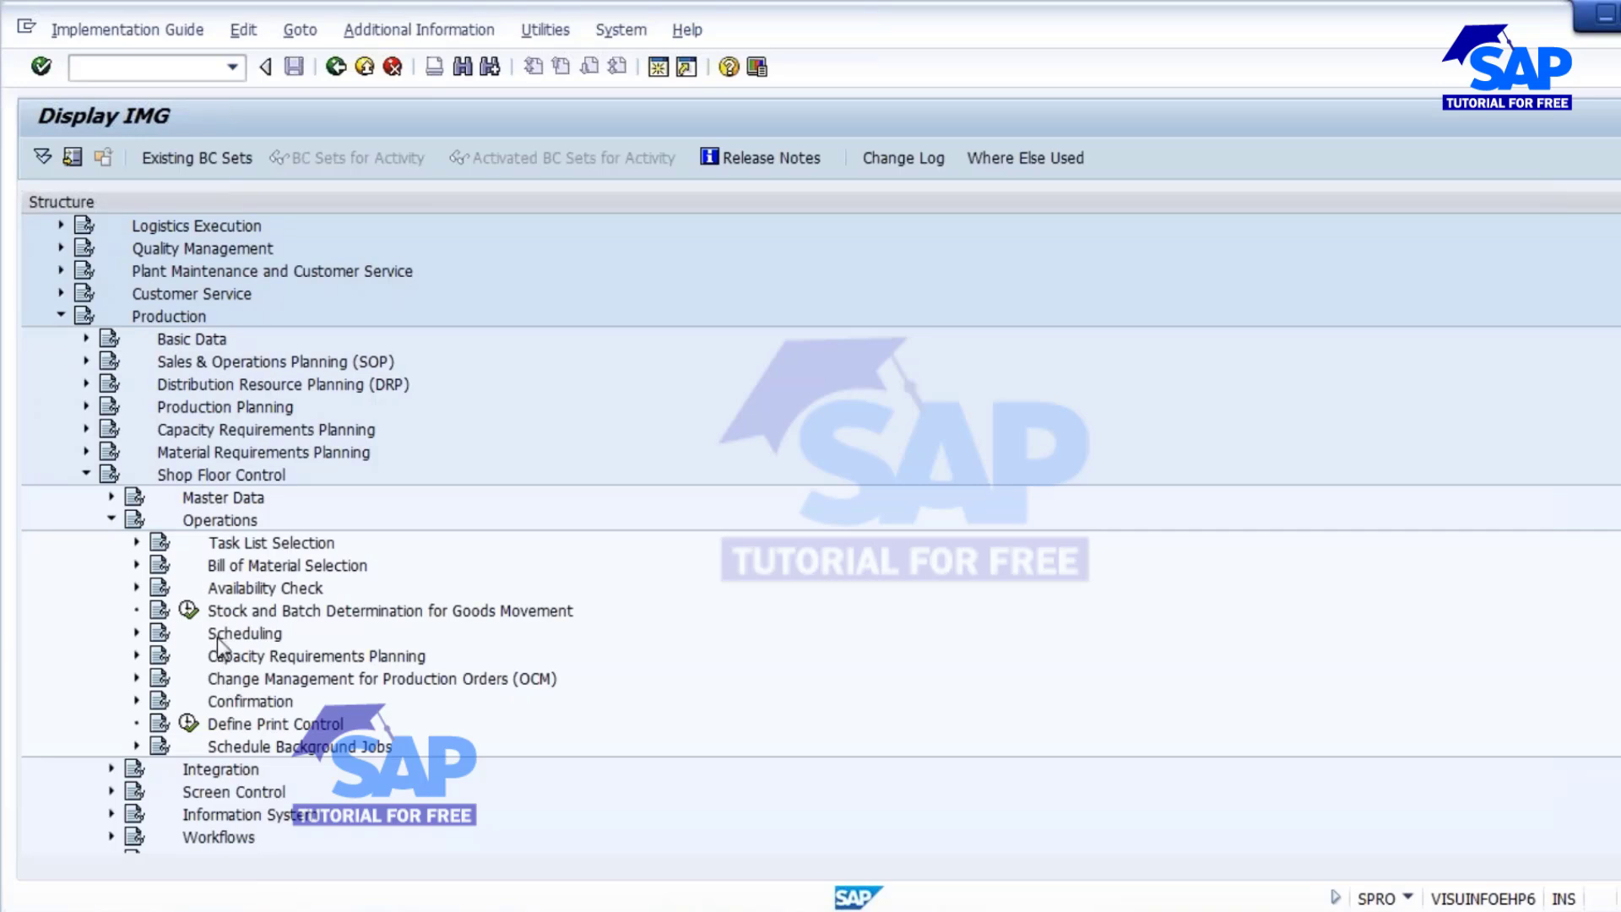
left_click(277, 589)
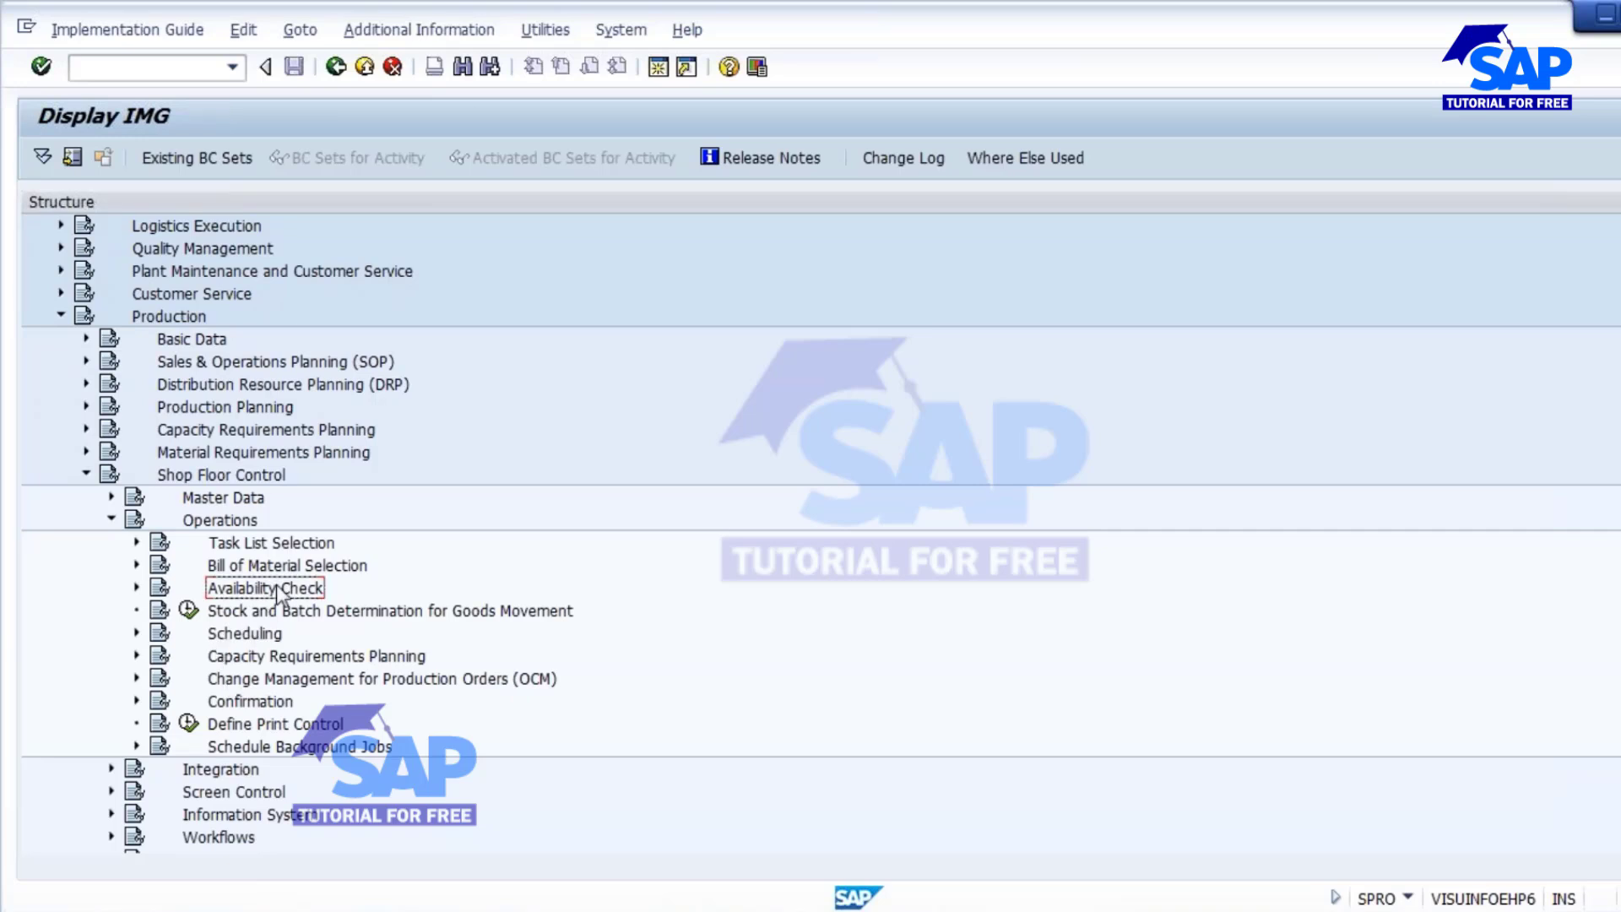
left_click(137, 588)
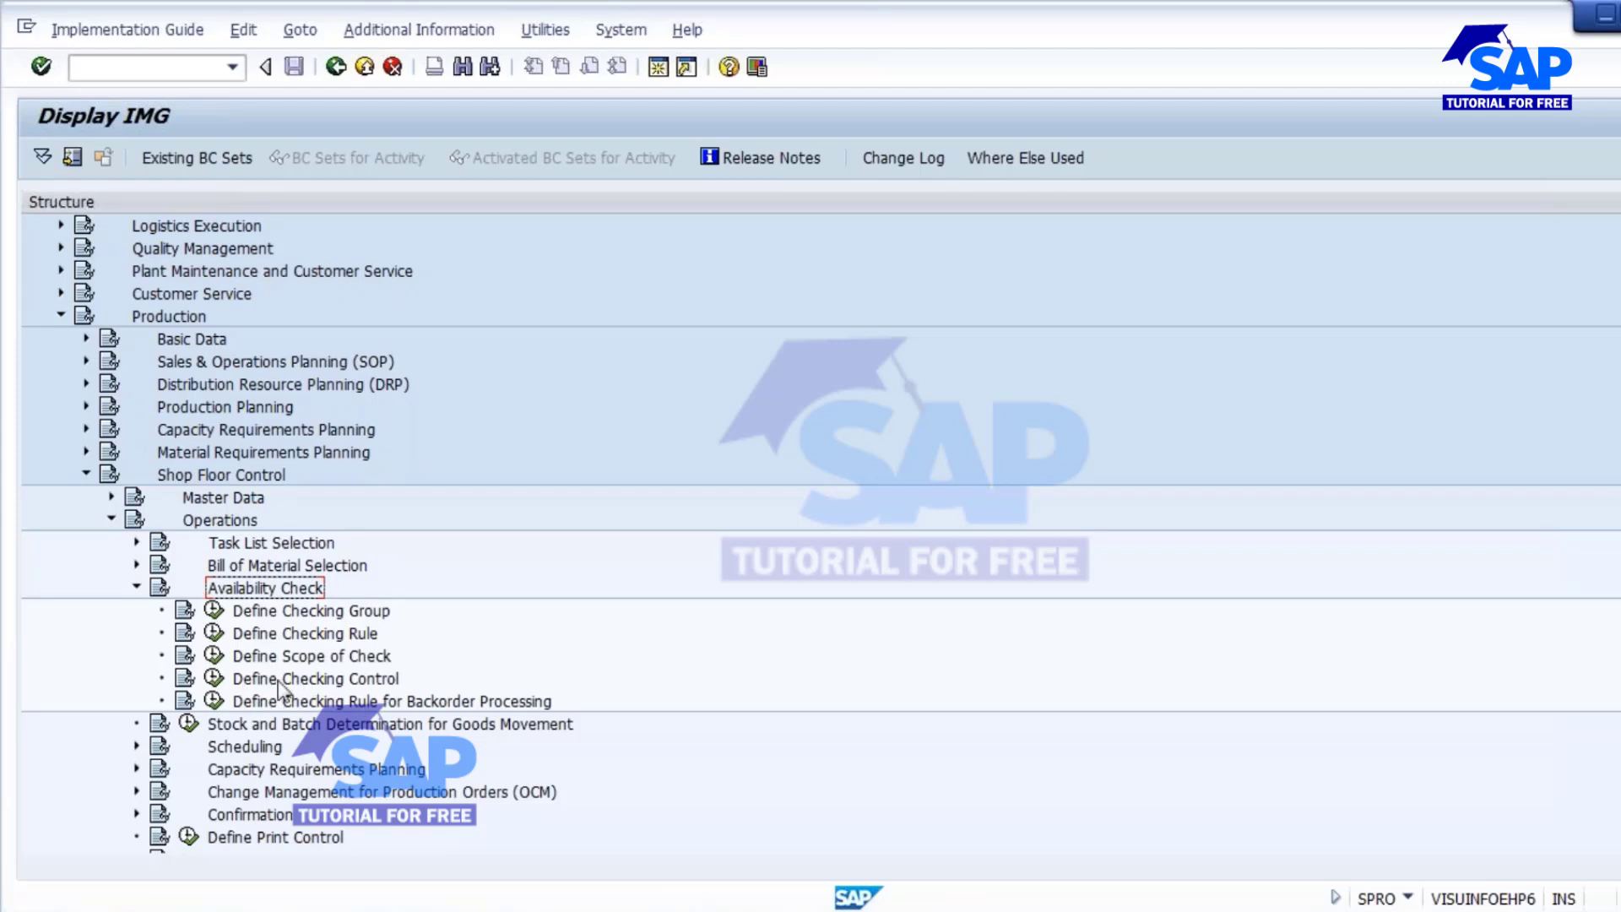
left_click(215, 679)
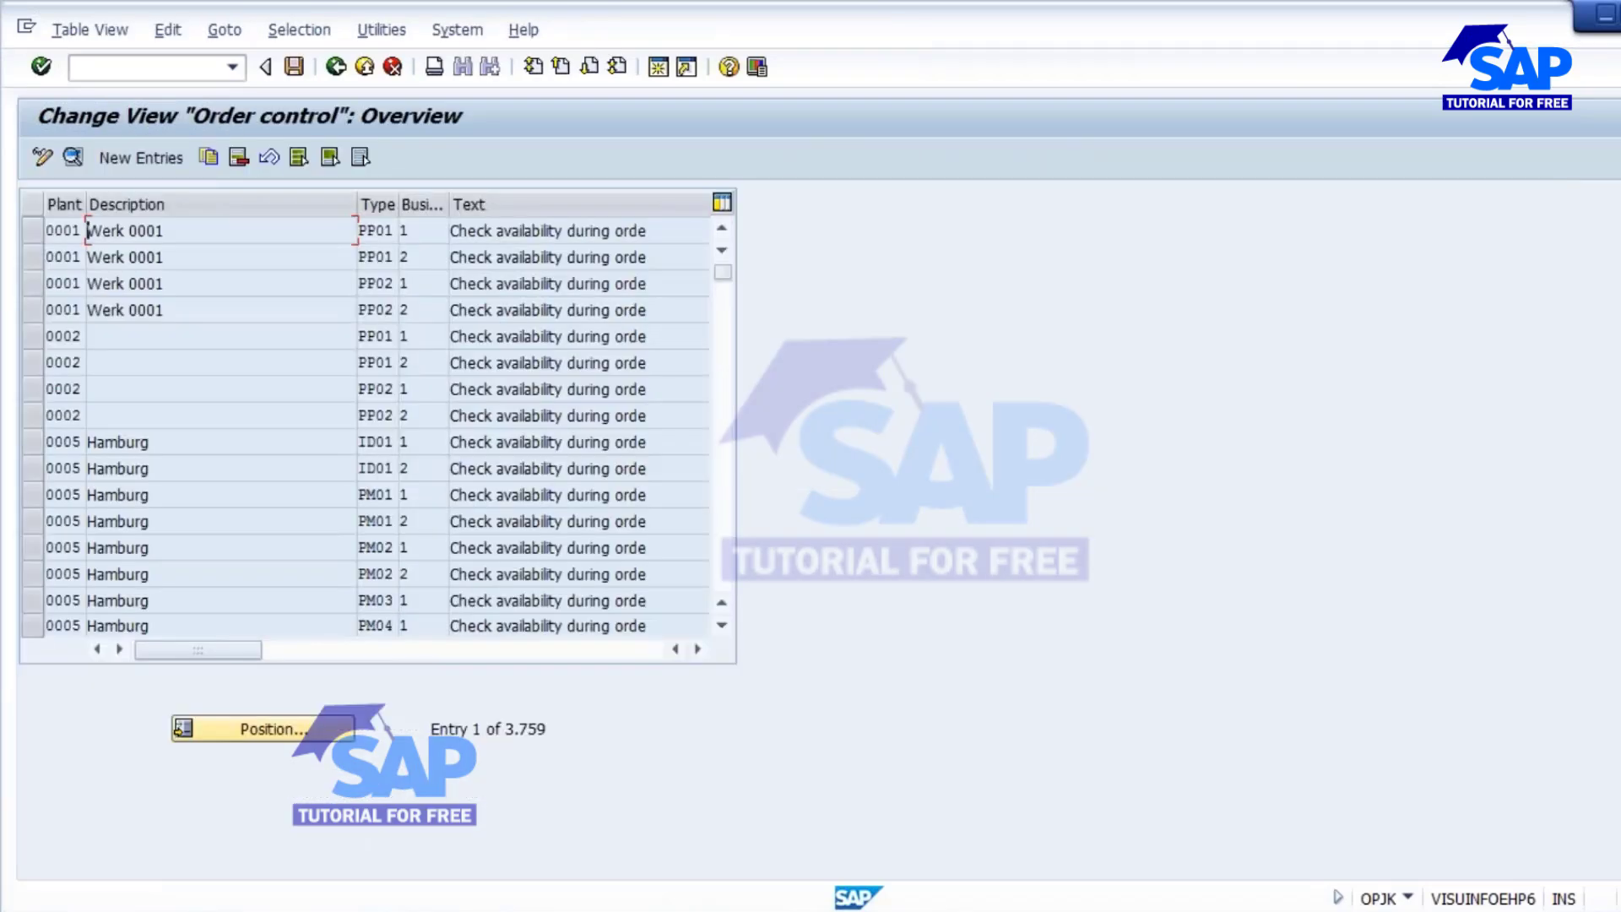
Step: Position the order control table at plant 1000 and order type PP01, and select both PP01 entries
left_click(252, 736)
type("1000")
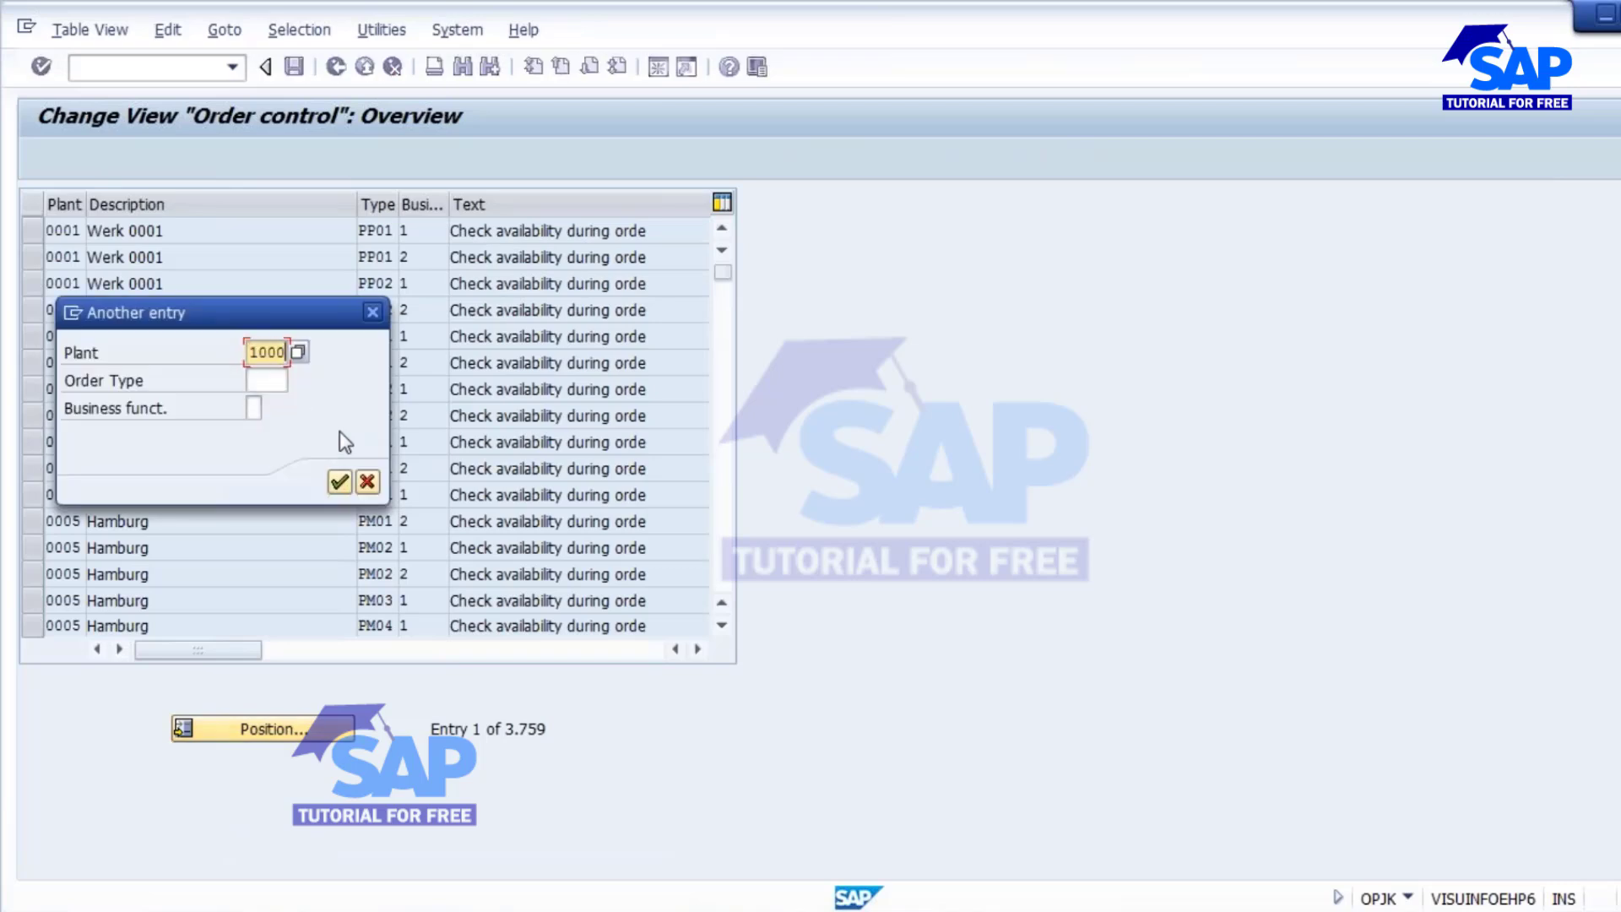
key("Tab")
type("pp01")
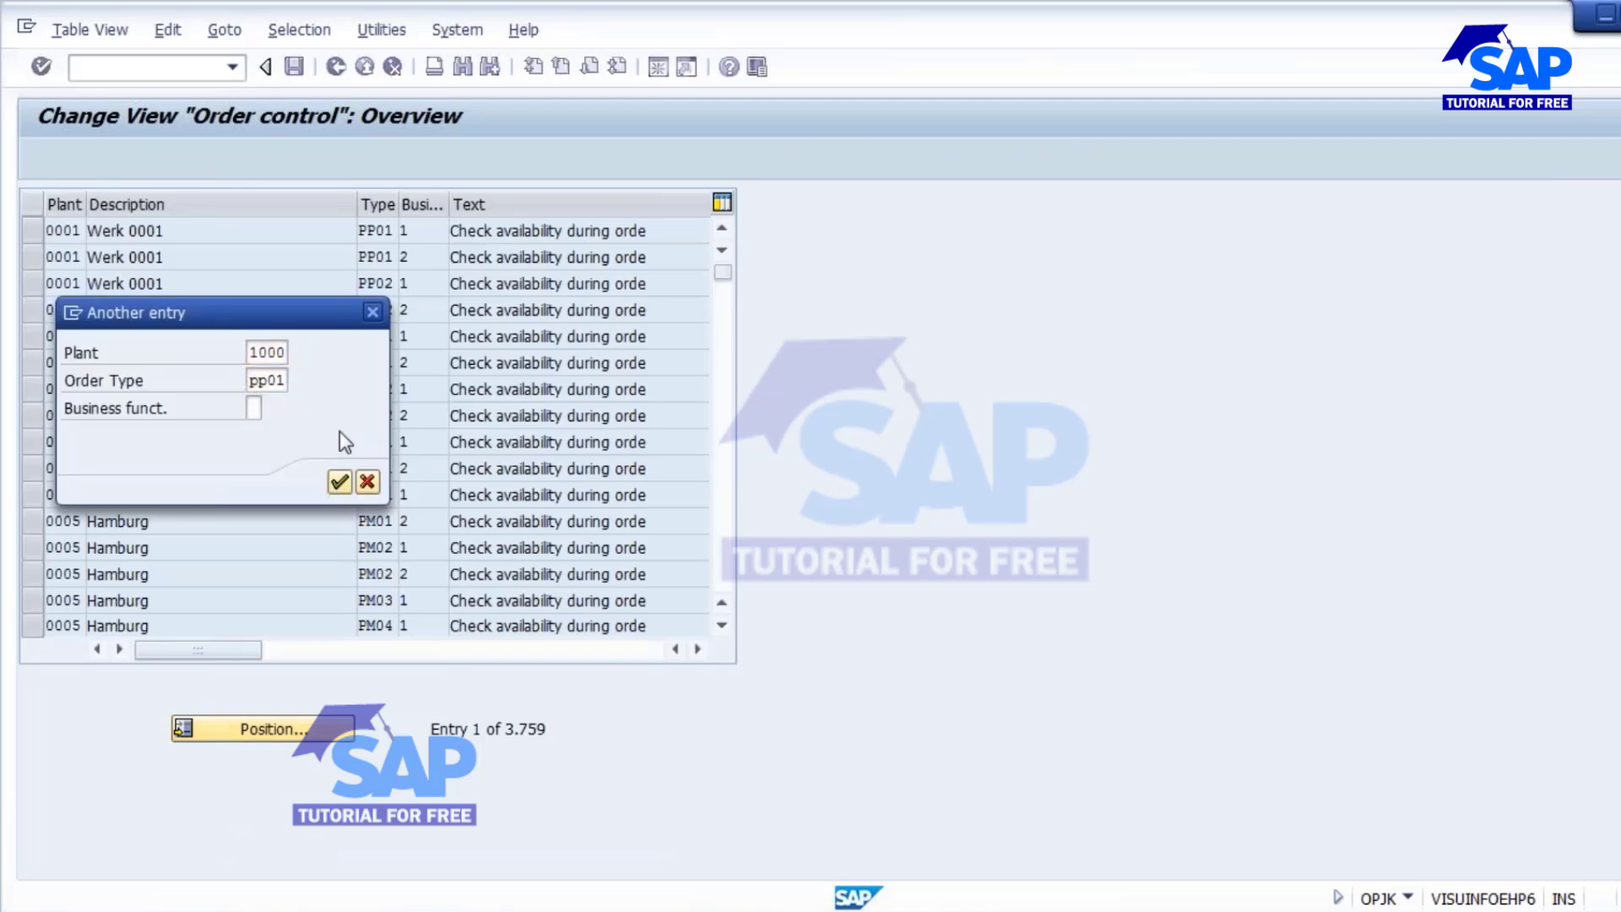
key("Return")
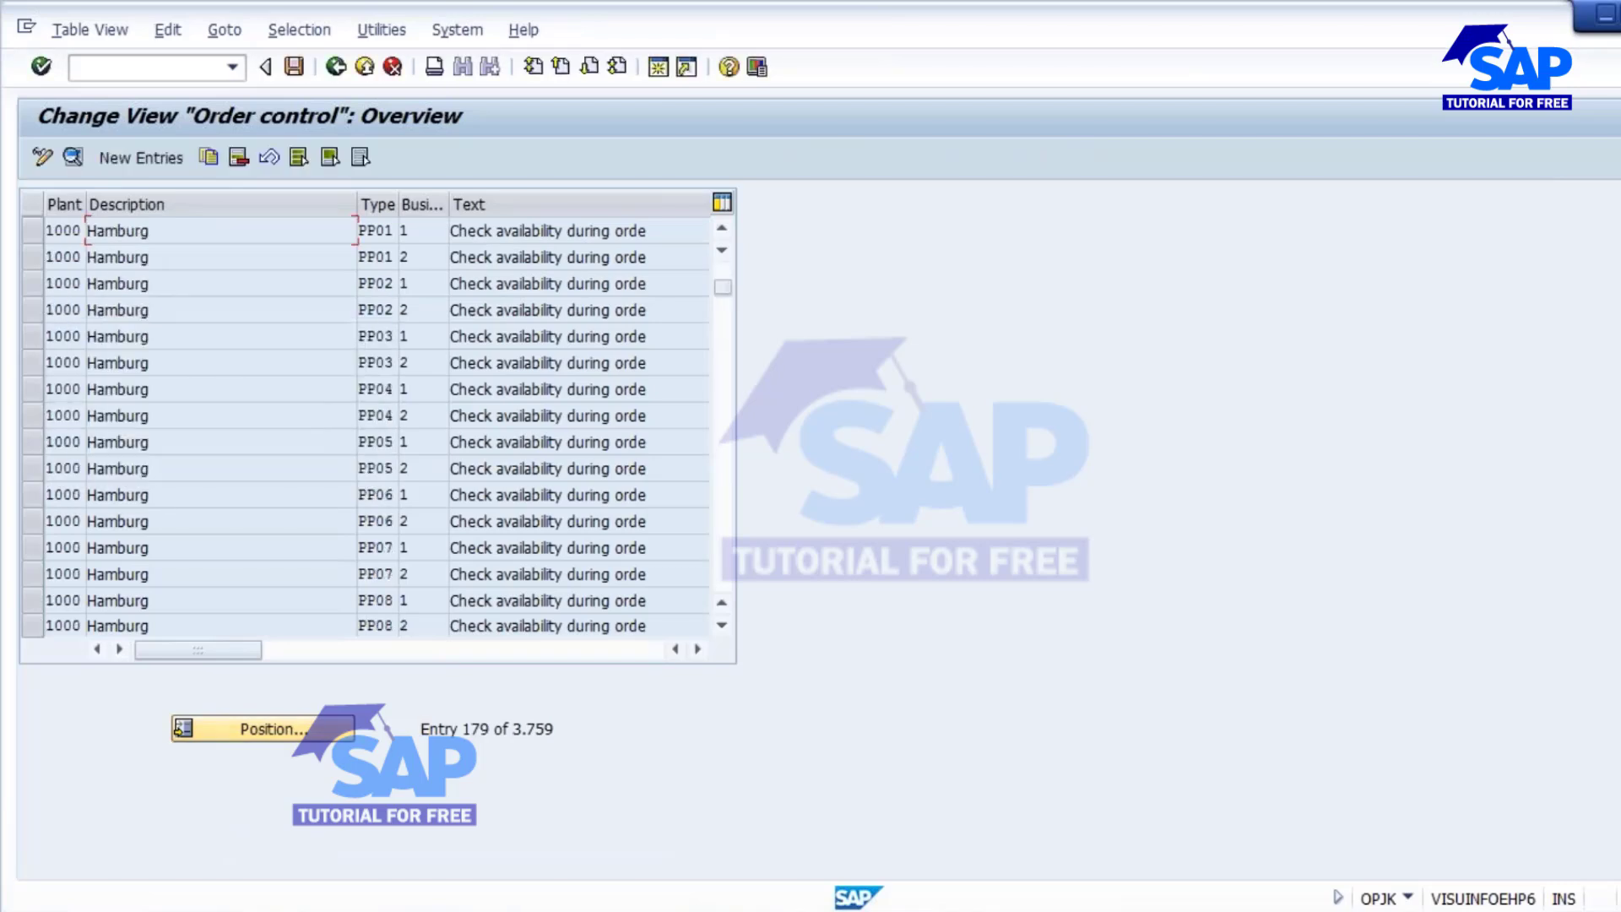
left_click(28, 230)
left_click(32, 258)
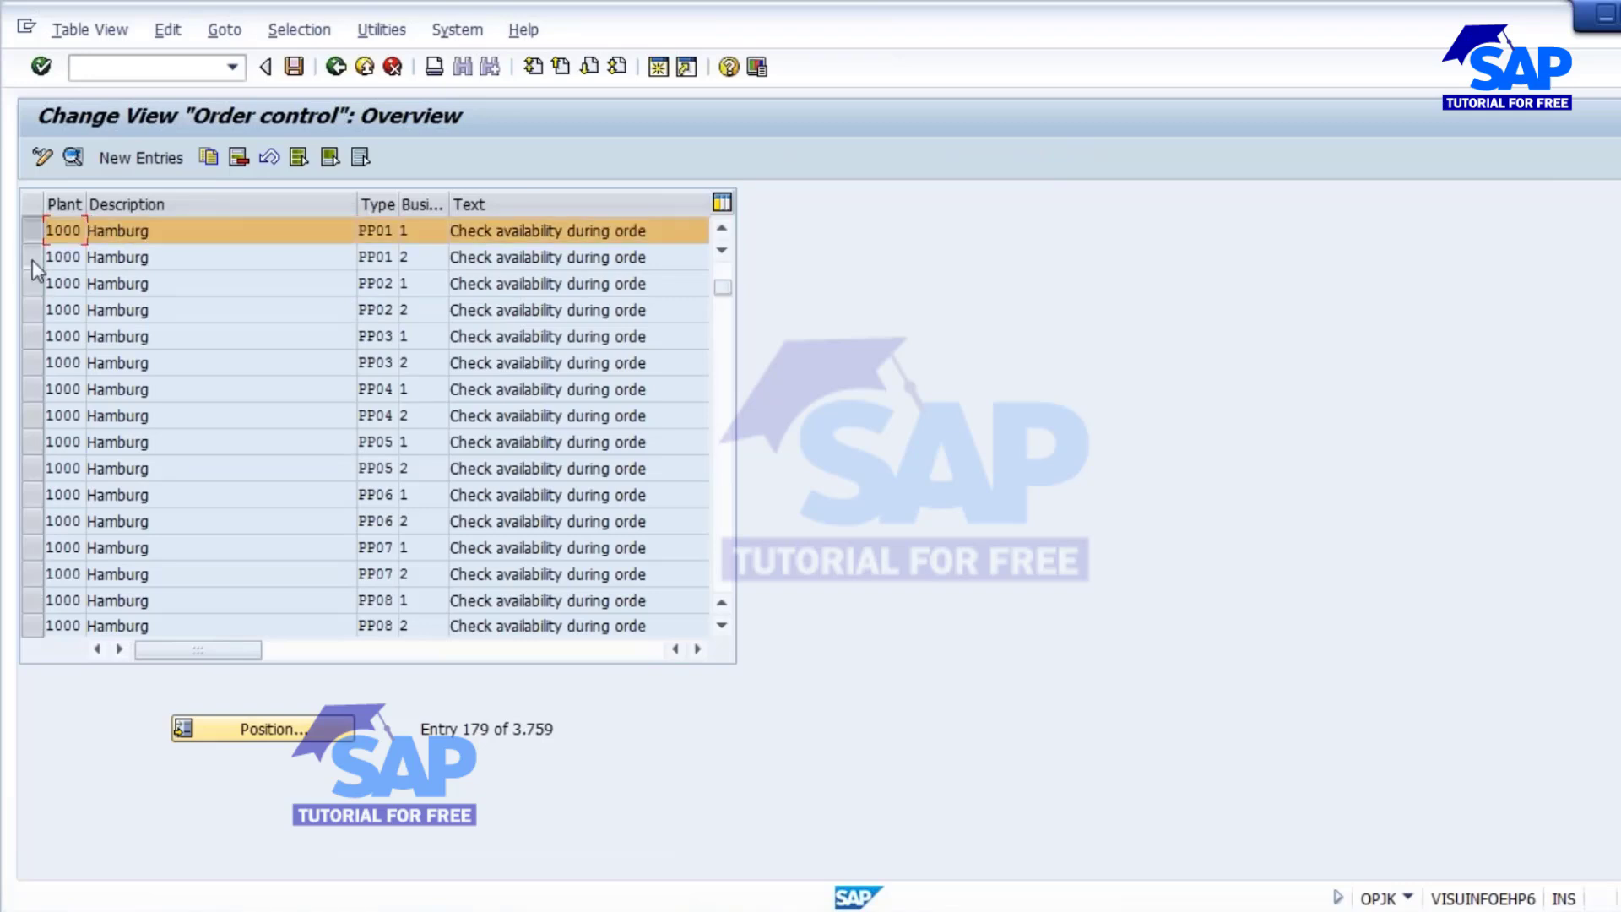
Step: Examine the business function values for the first PP01 entry, covering order creation and order release, and close the value list
left_click(420, 231)
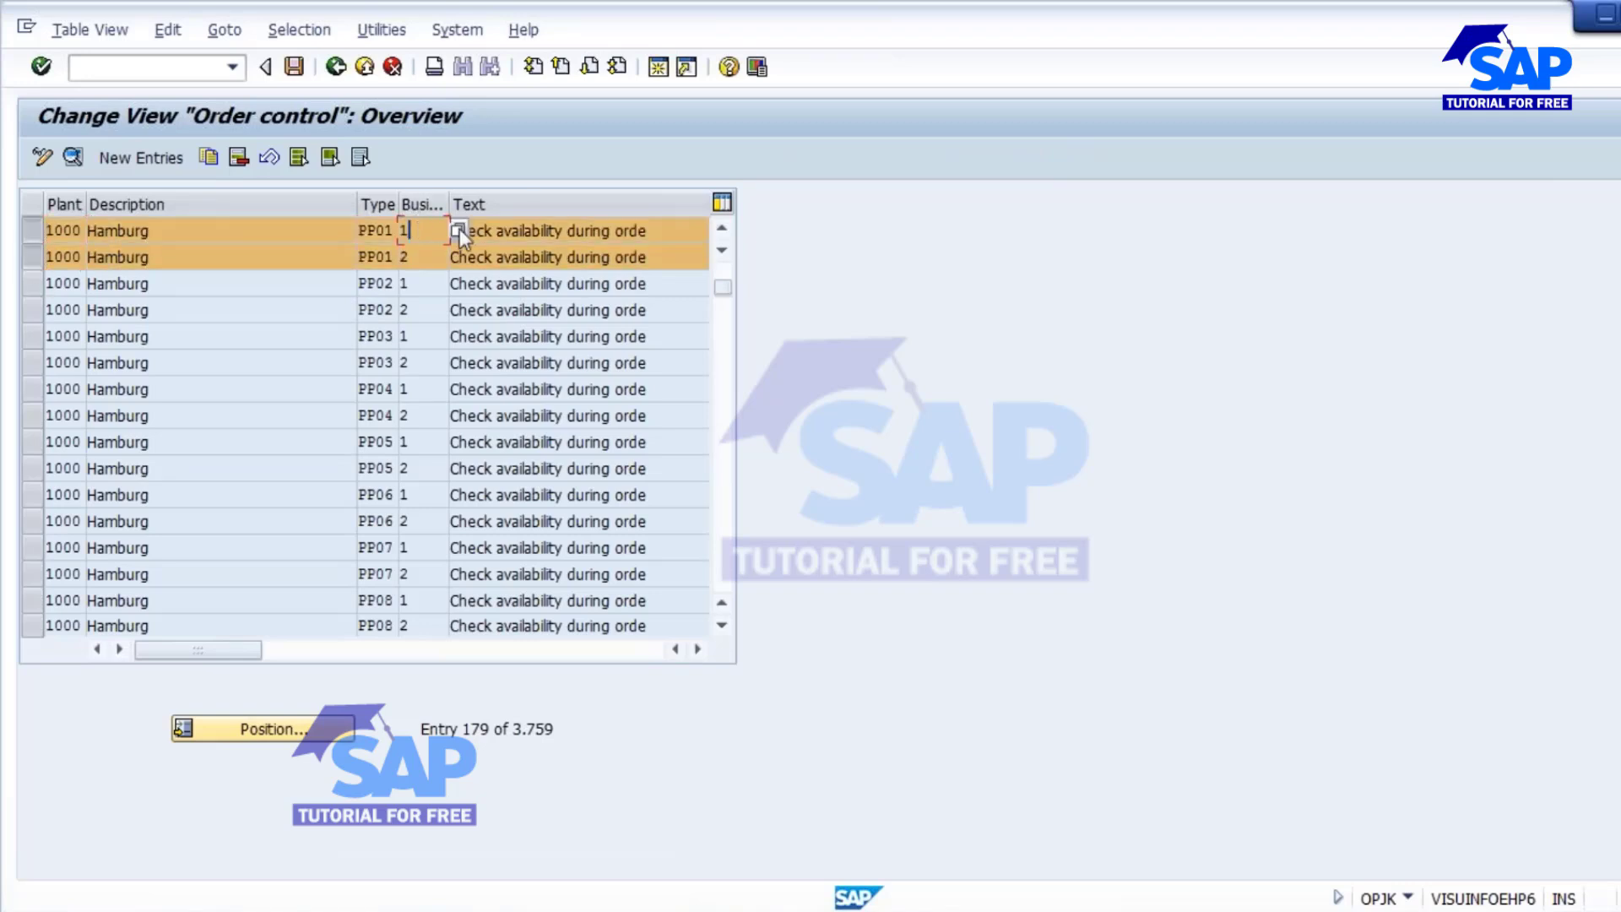
left_click(459, 229)
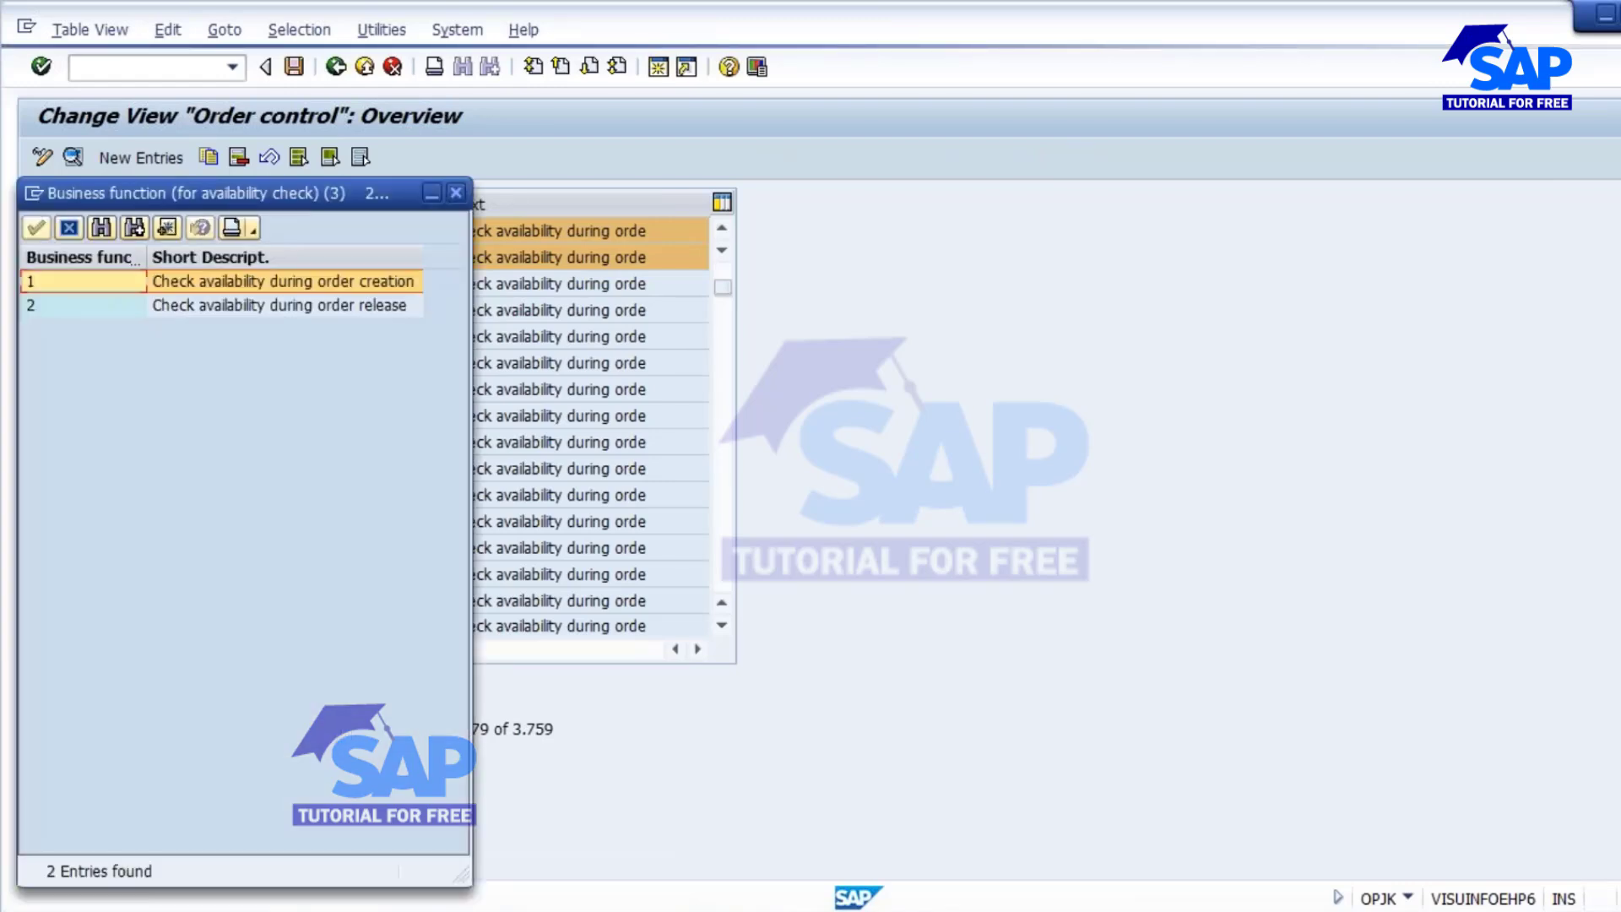
left_click_drag(265, 195, 793, 246)
left_click(786, 331)
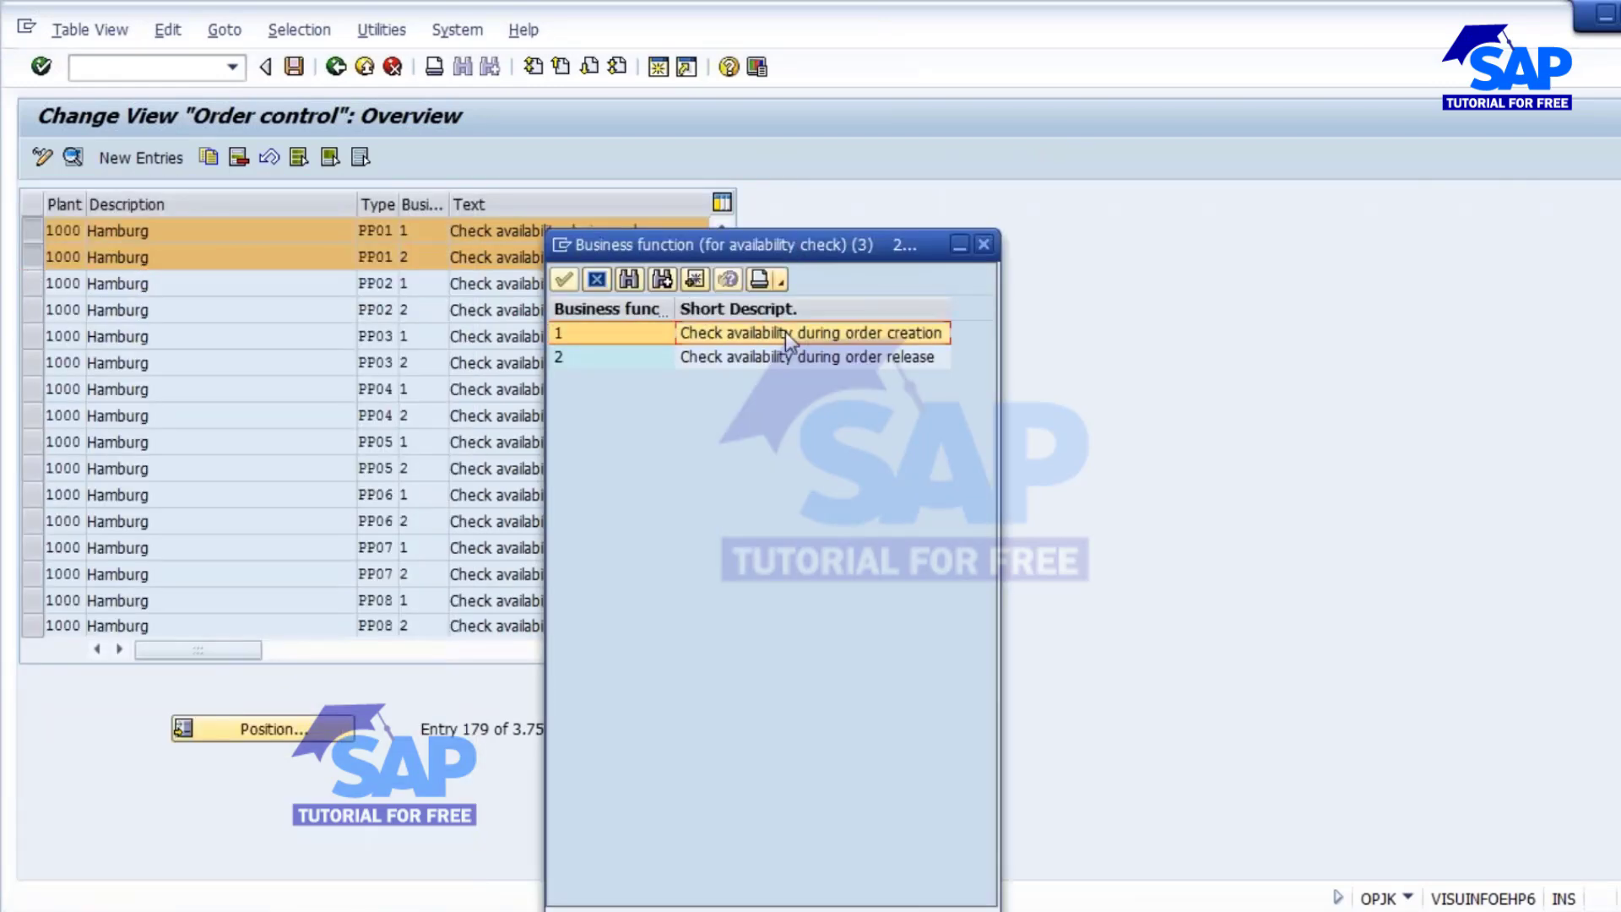
left_click(560, 348)
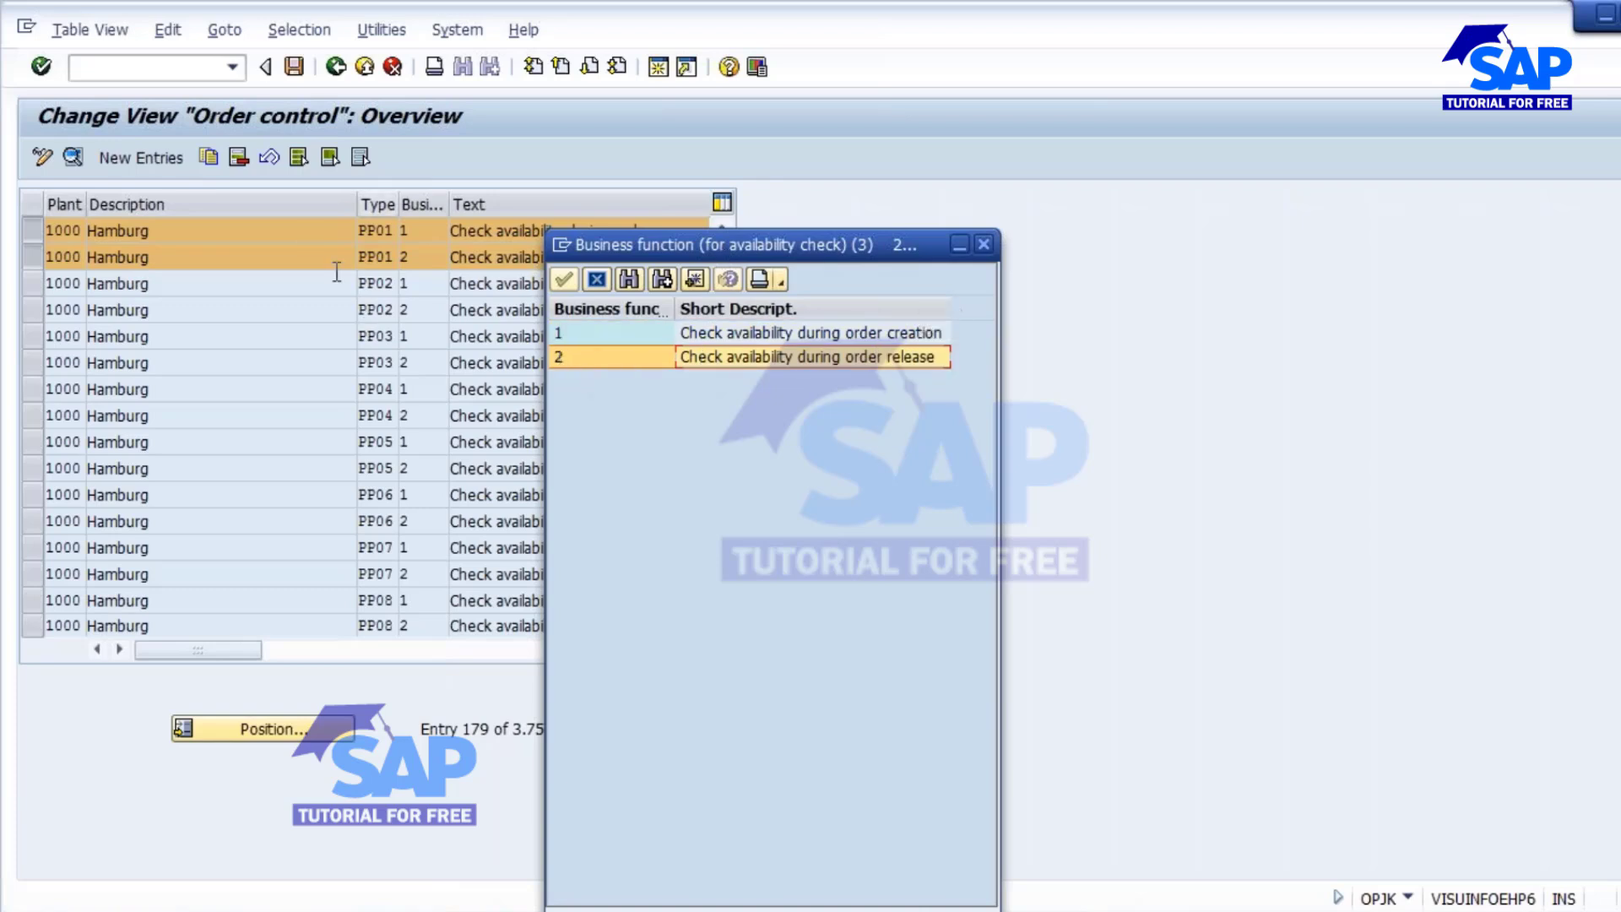
left_click(984, 244)
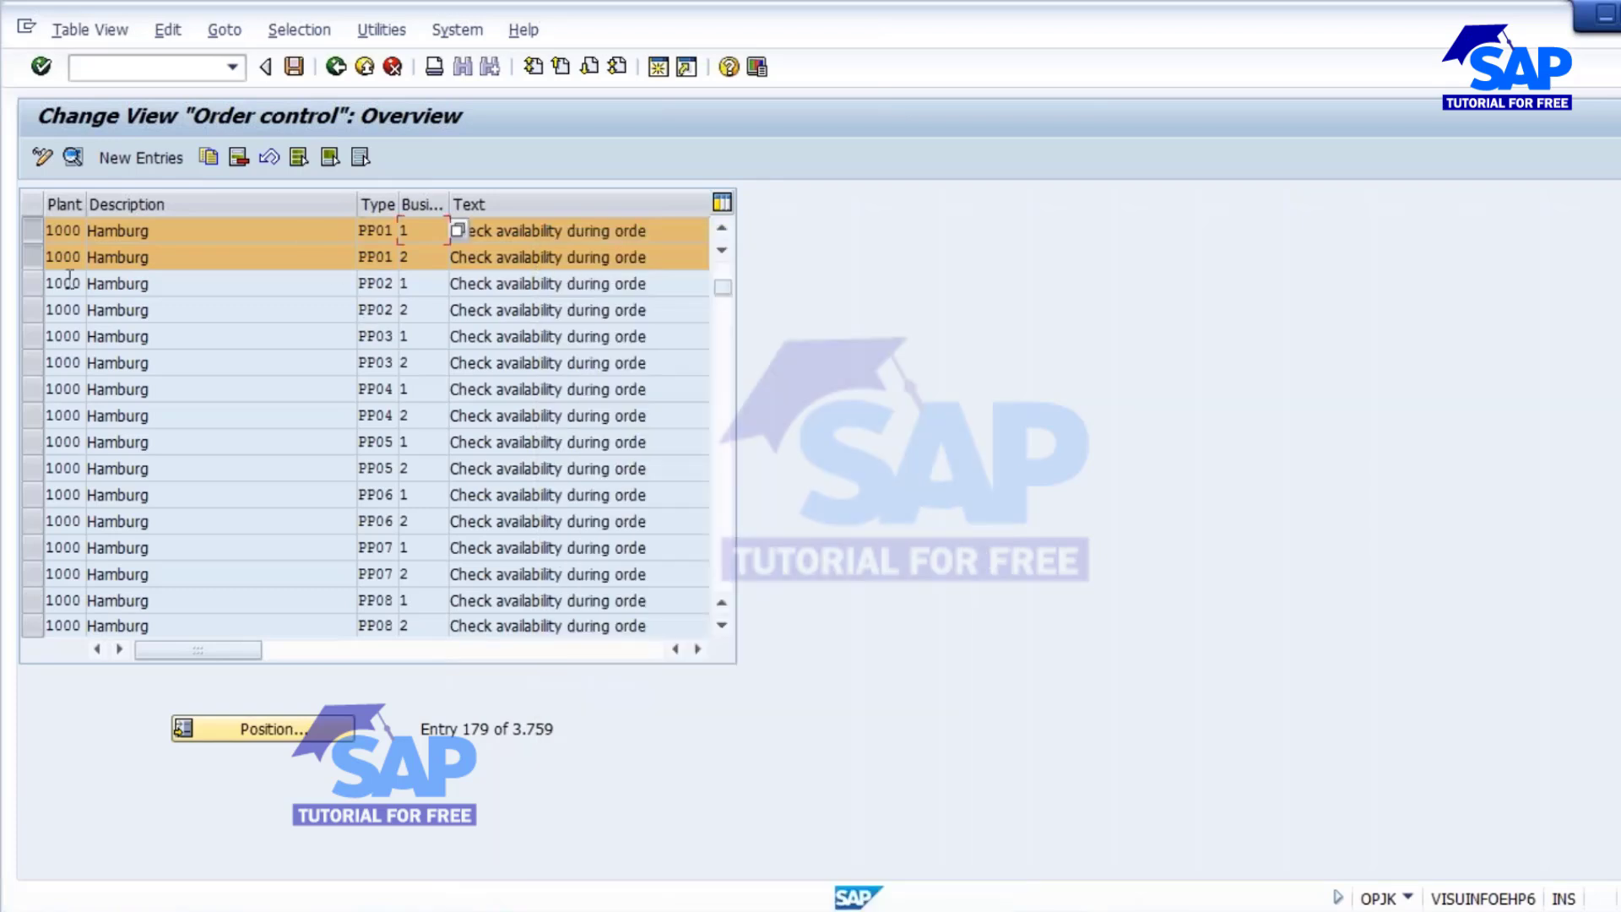
Step: Open the details of plant 1000's PP01 order release entry and set its material availability Release material to 3, No release if parts are missing
left_click(34, 233)
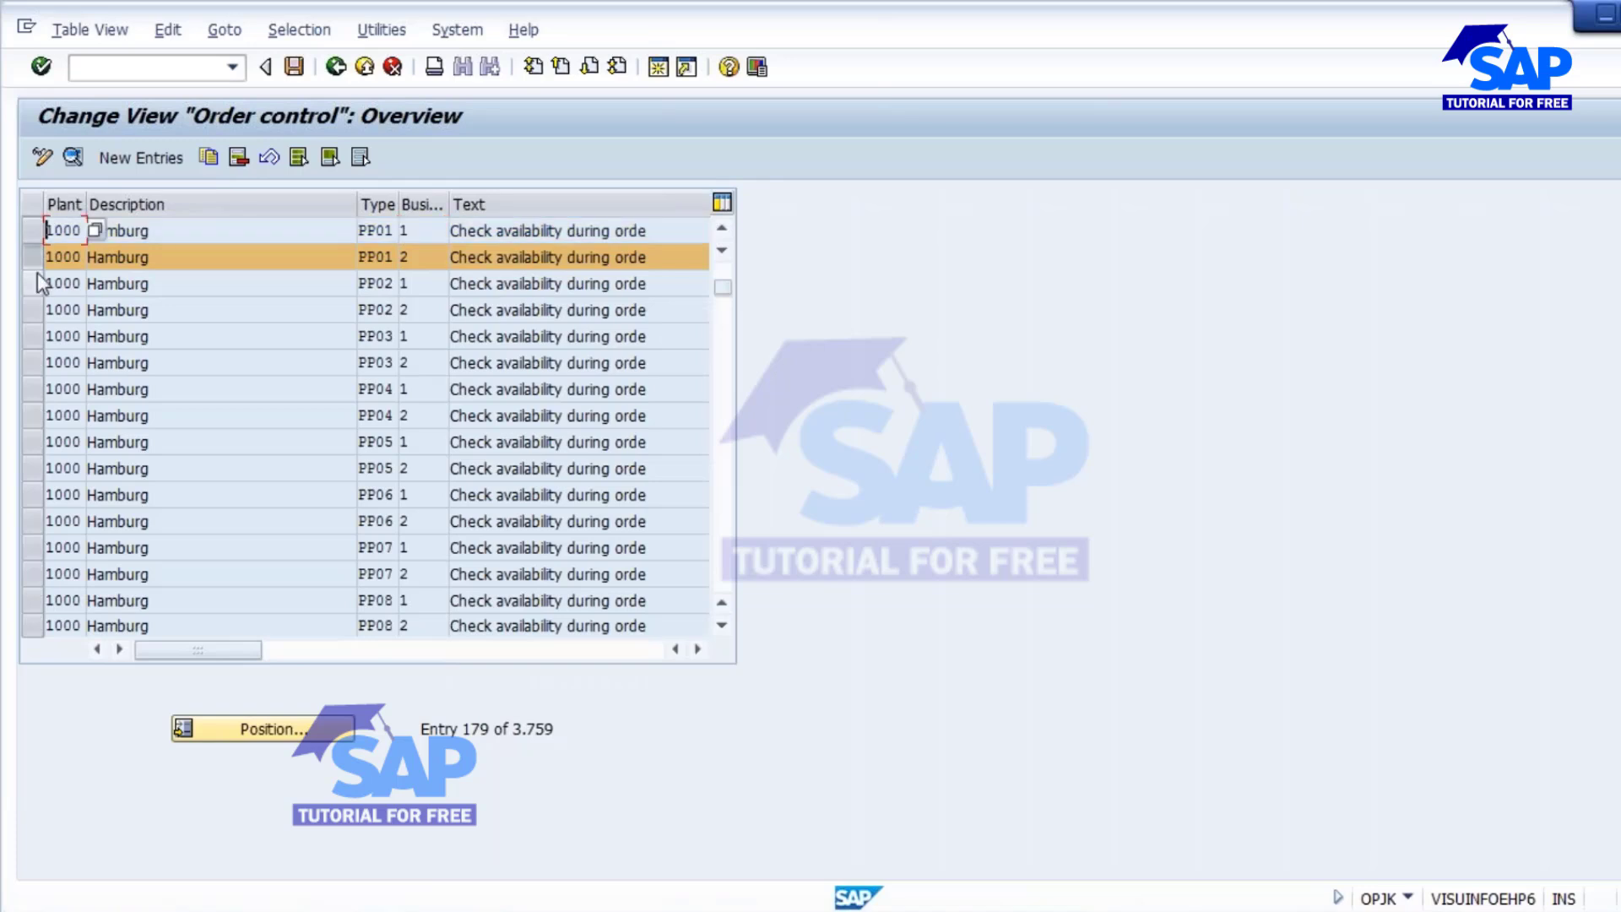
left_click(74, 157)
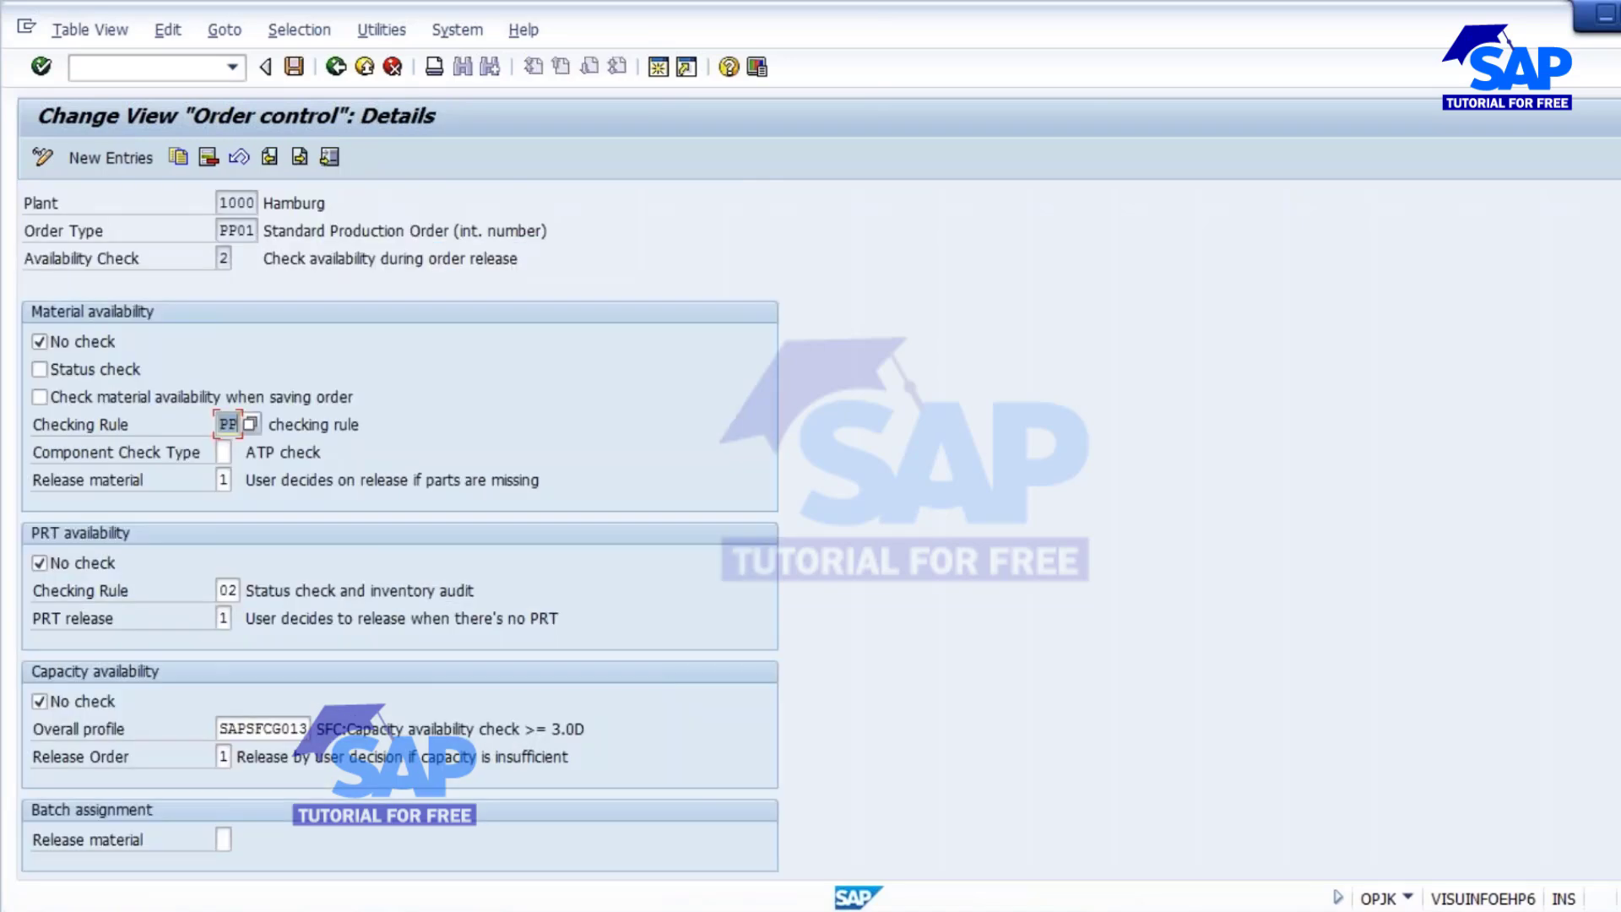
left_click(224, 480)
key("F4")
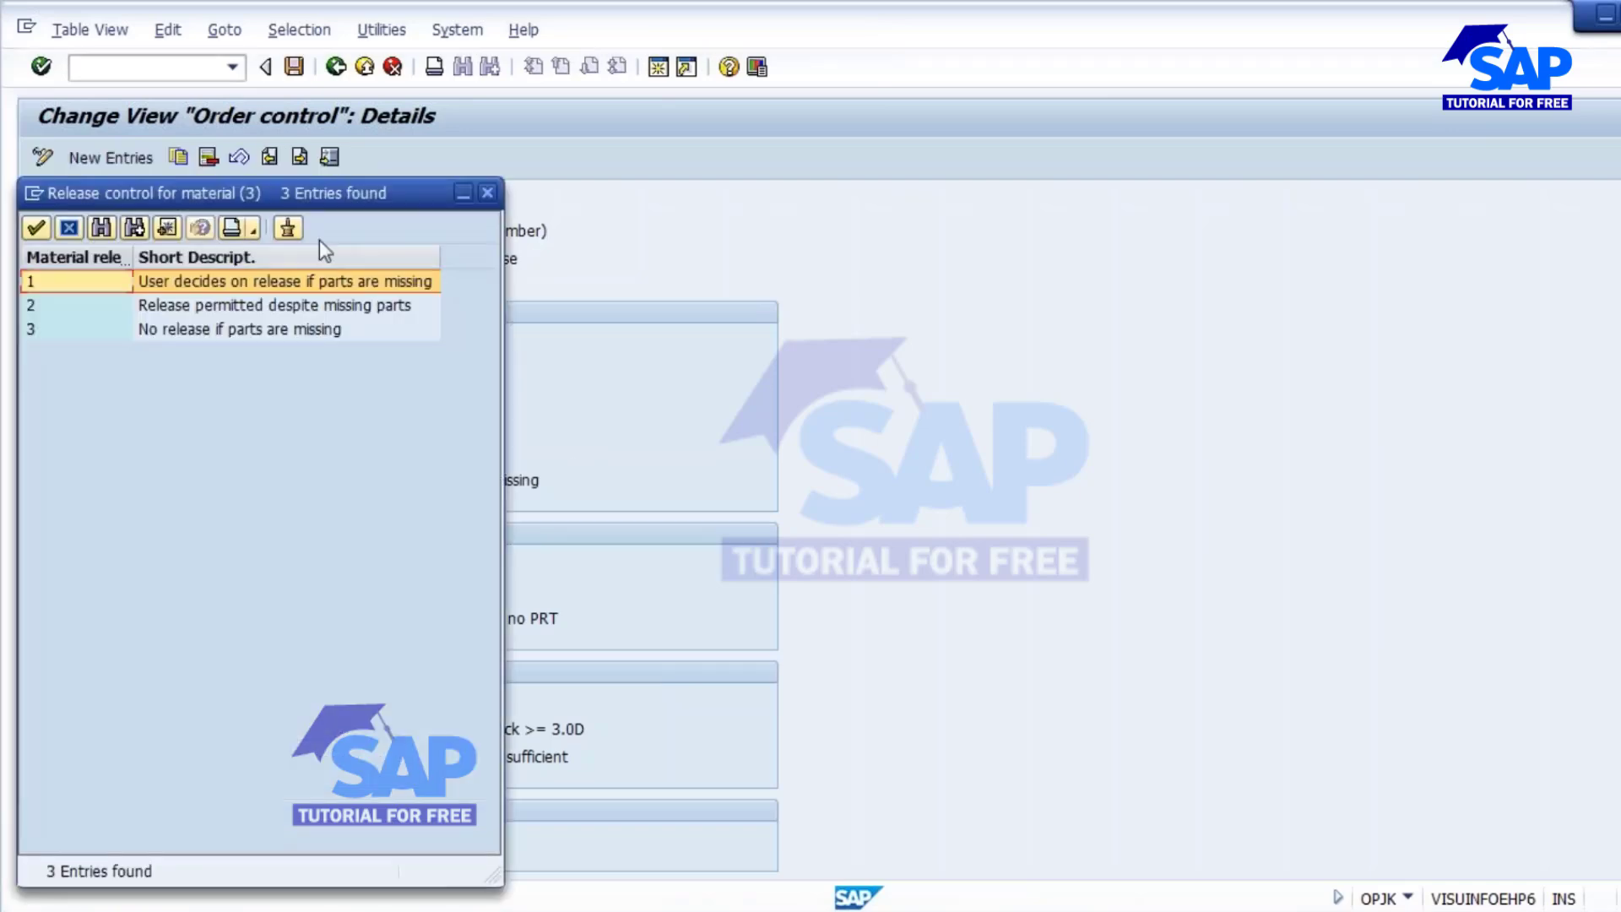
left_click_drag(308, 195, 533, 387)
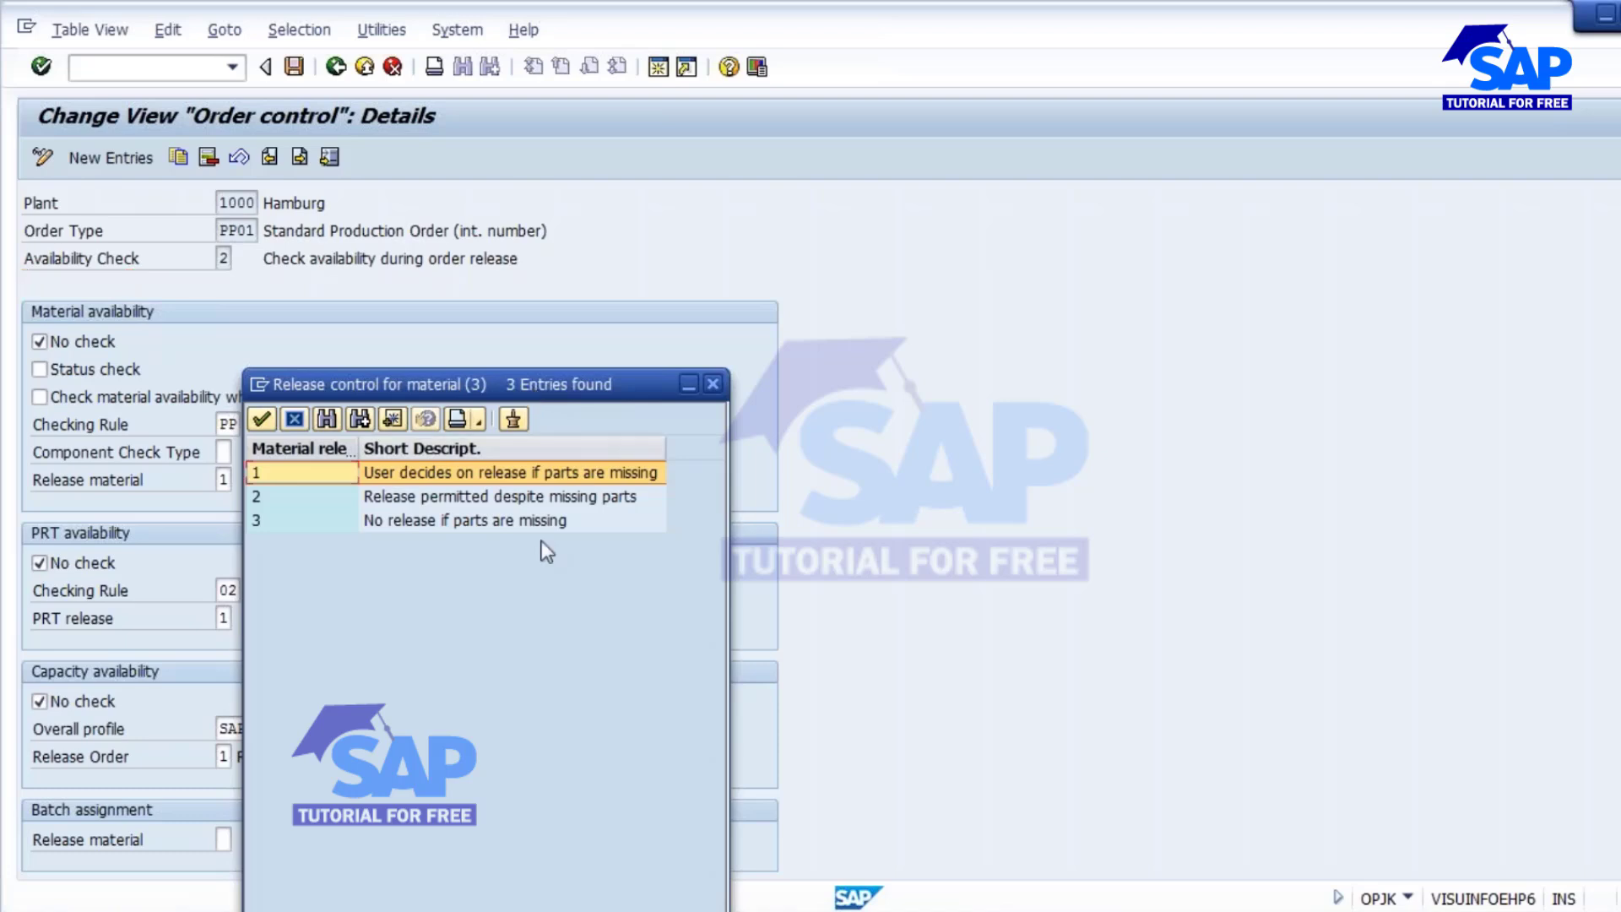
left_click(439, 498)
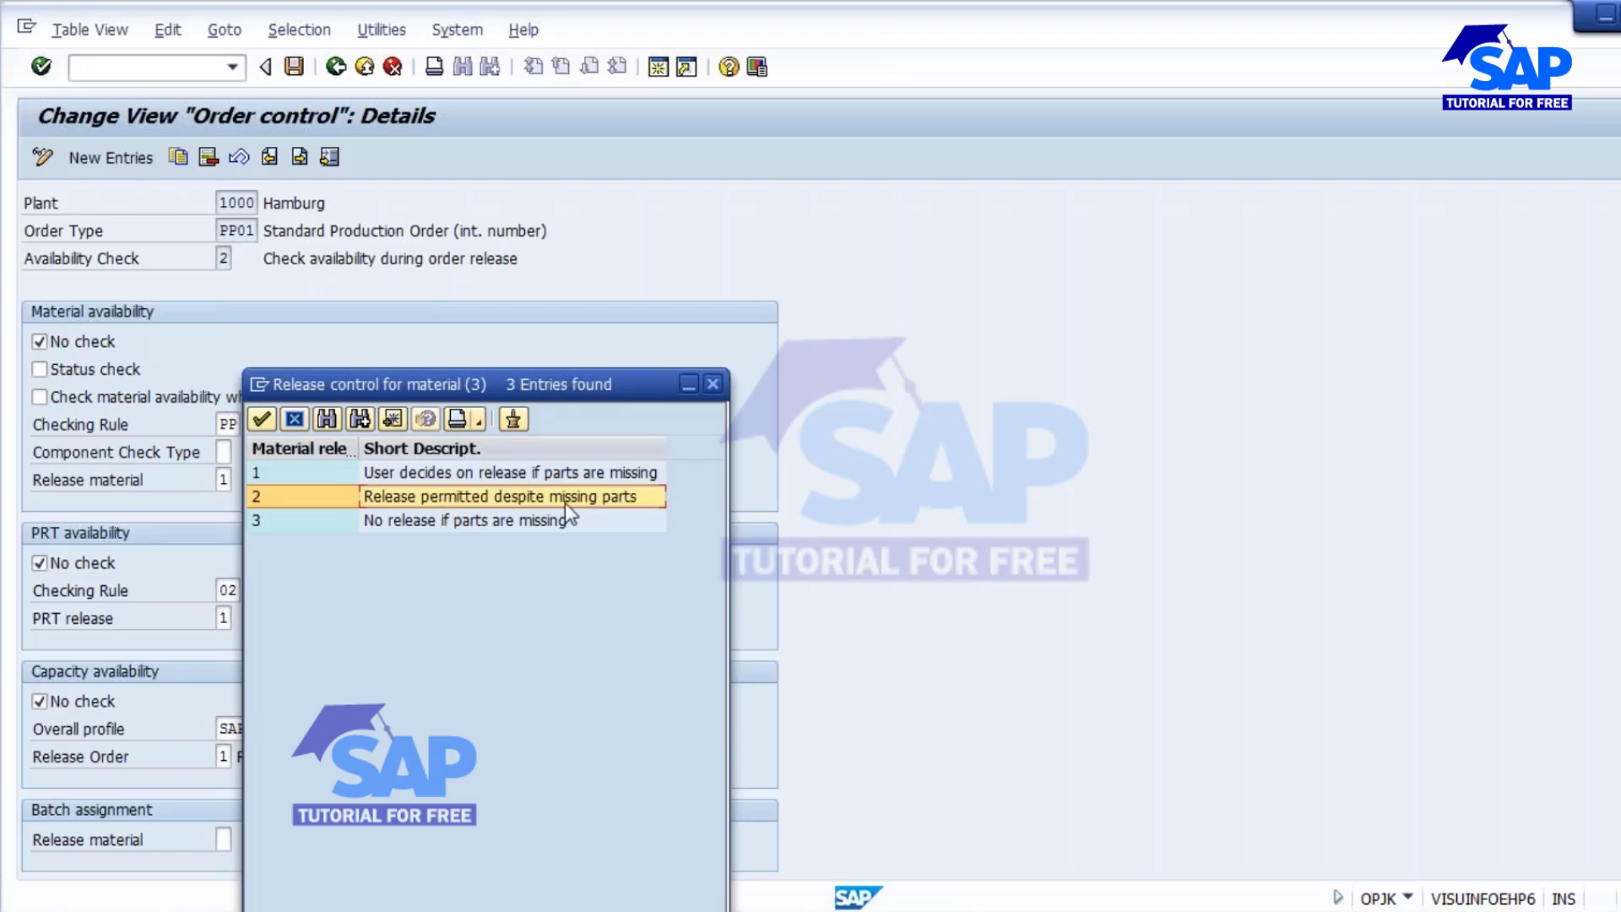
left_click(424, 519)
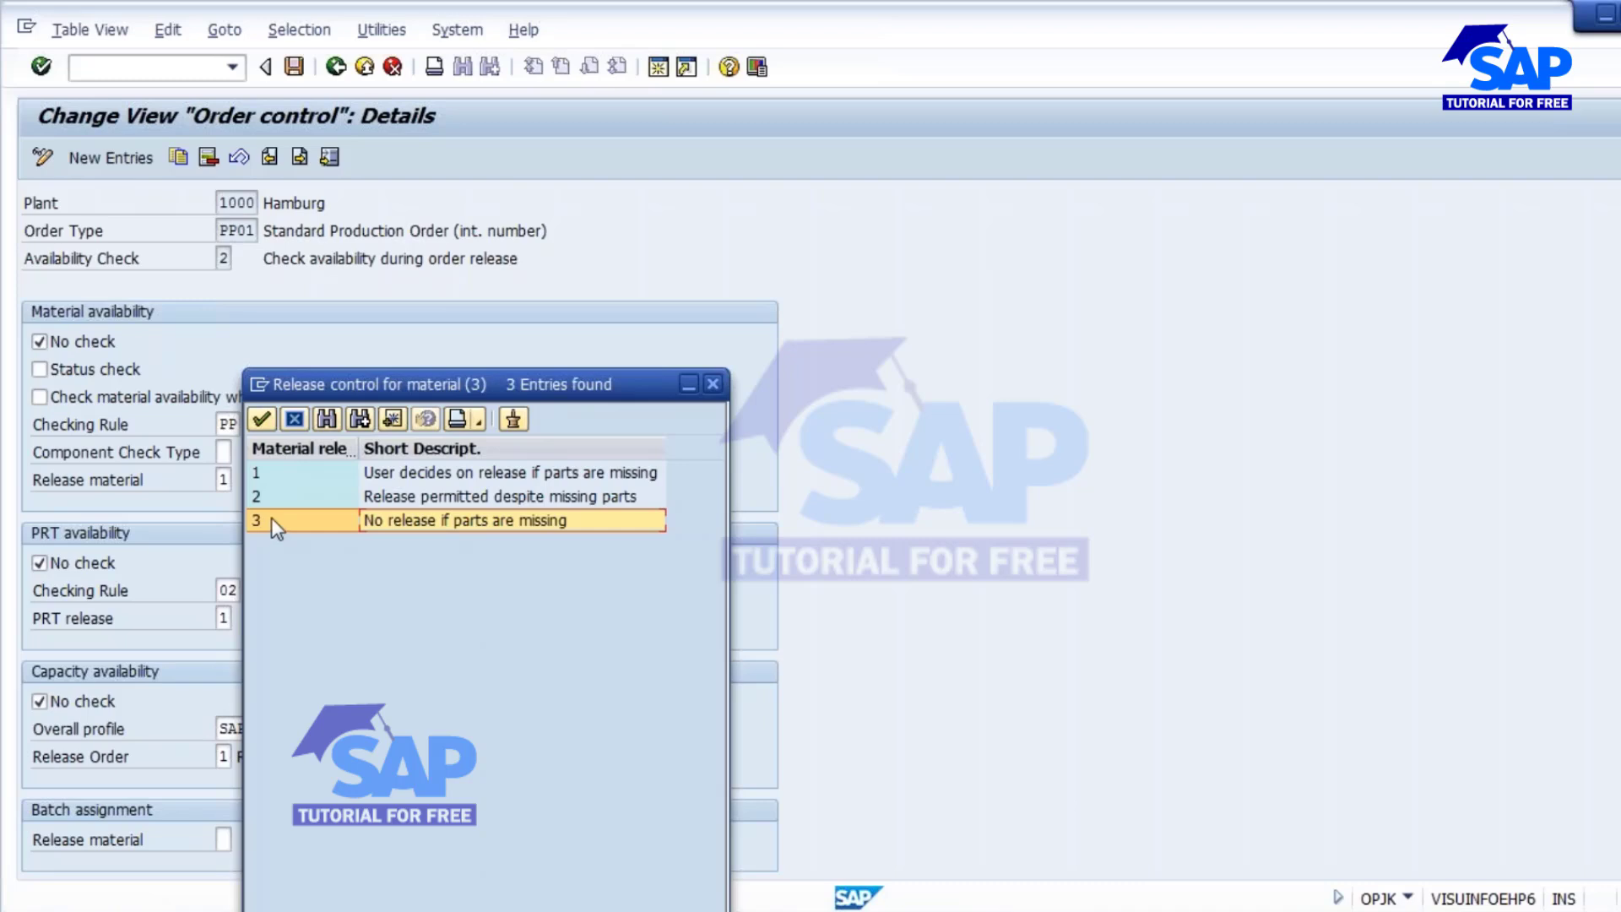
left_click(427, 477)
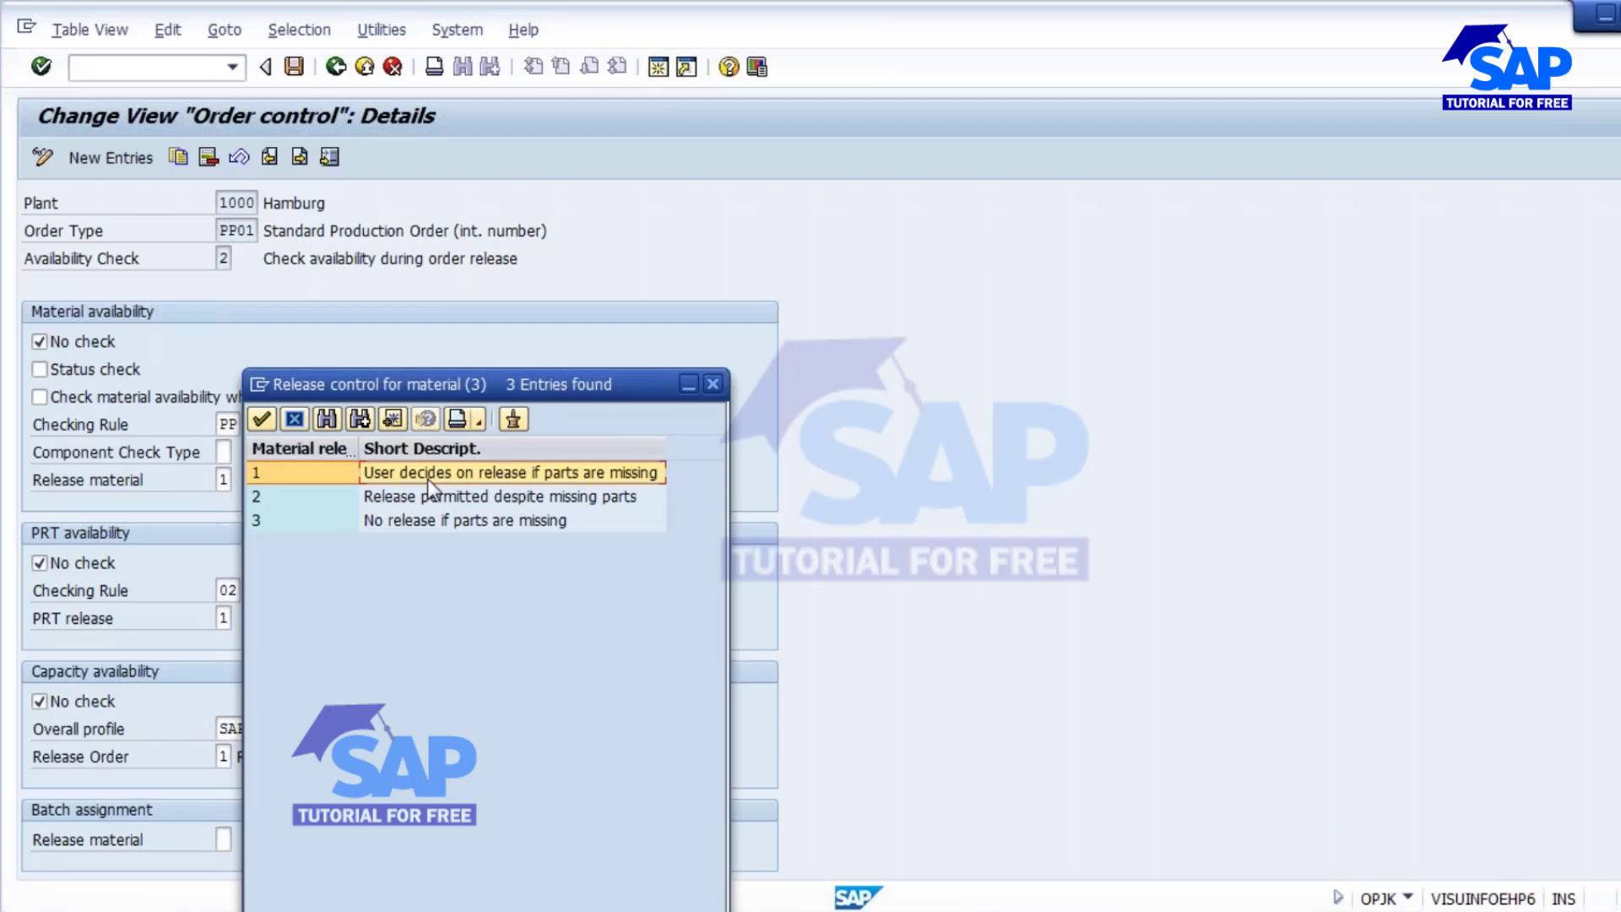
left_click_drag(464, 376, 632, 310)
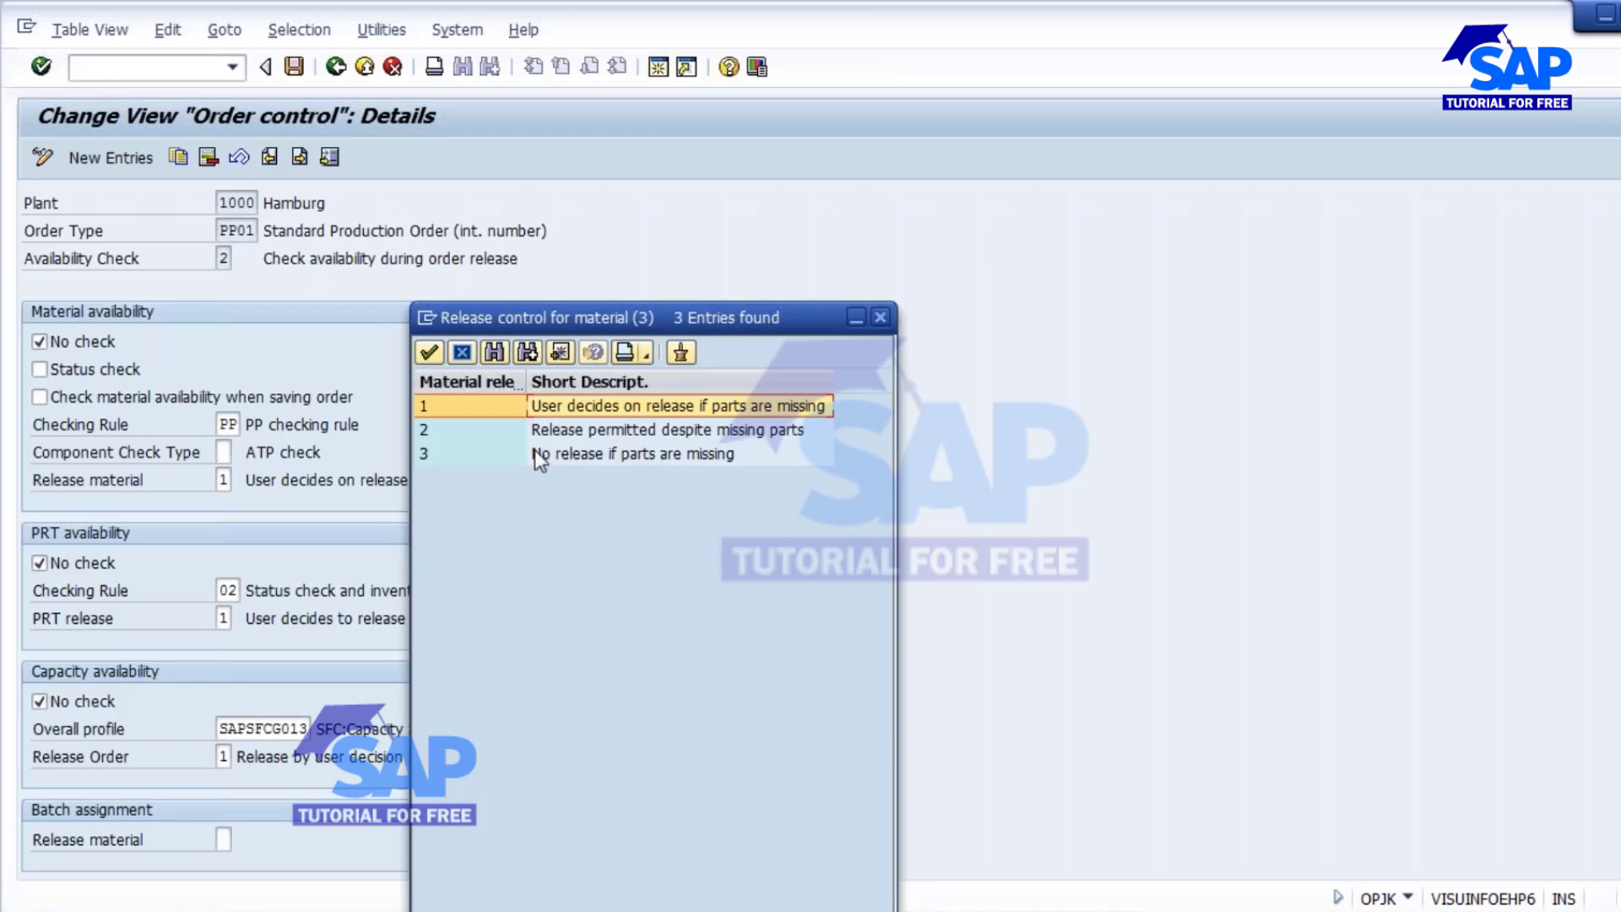
double_click(598, 453)
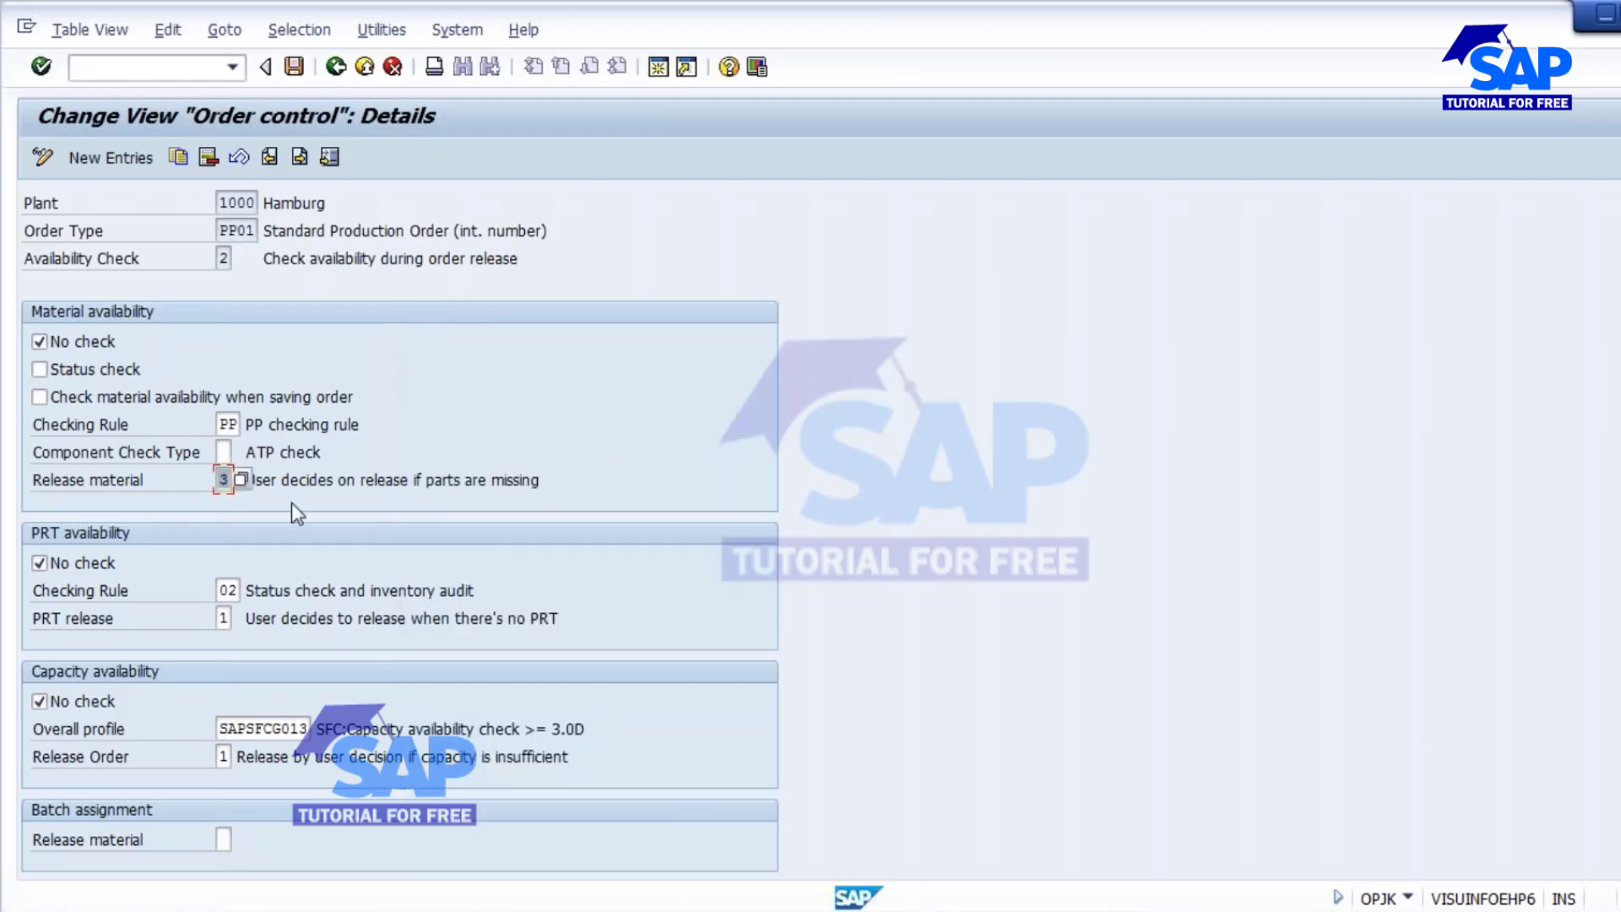
key("Return")
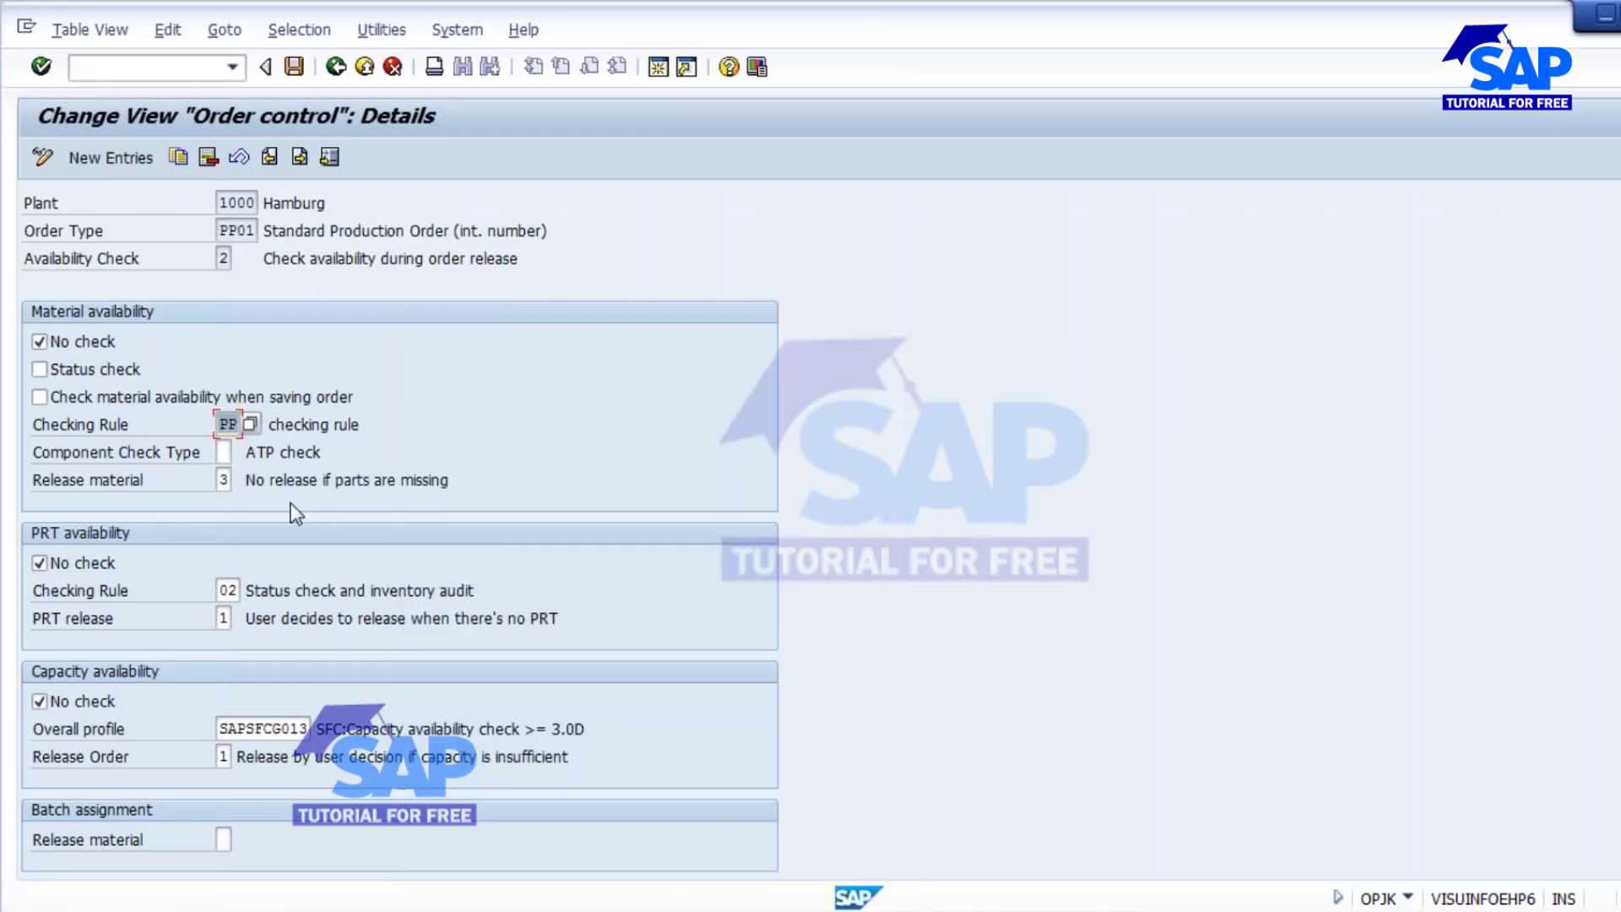
Step: Save the order control change under the proposed customizing request and return to the overview
left_click(296, 70)
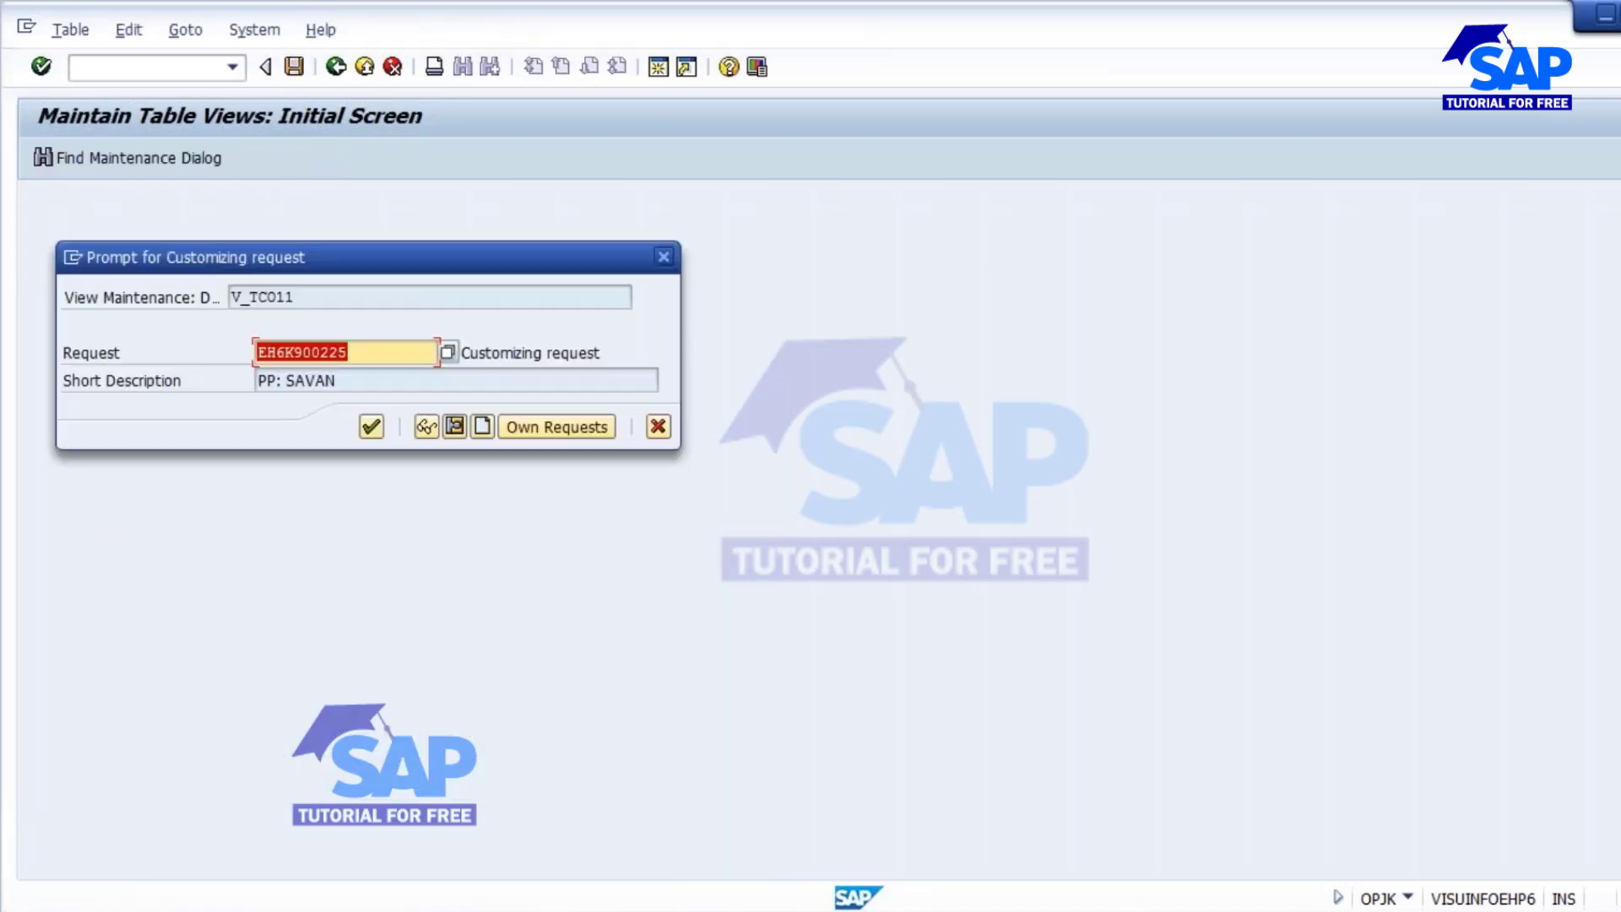
left_click(363, 426)
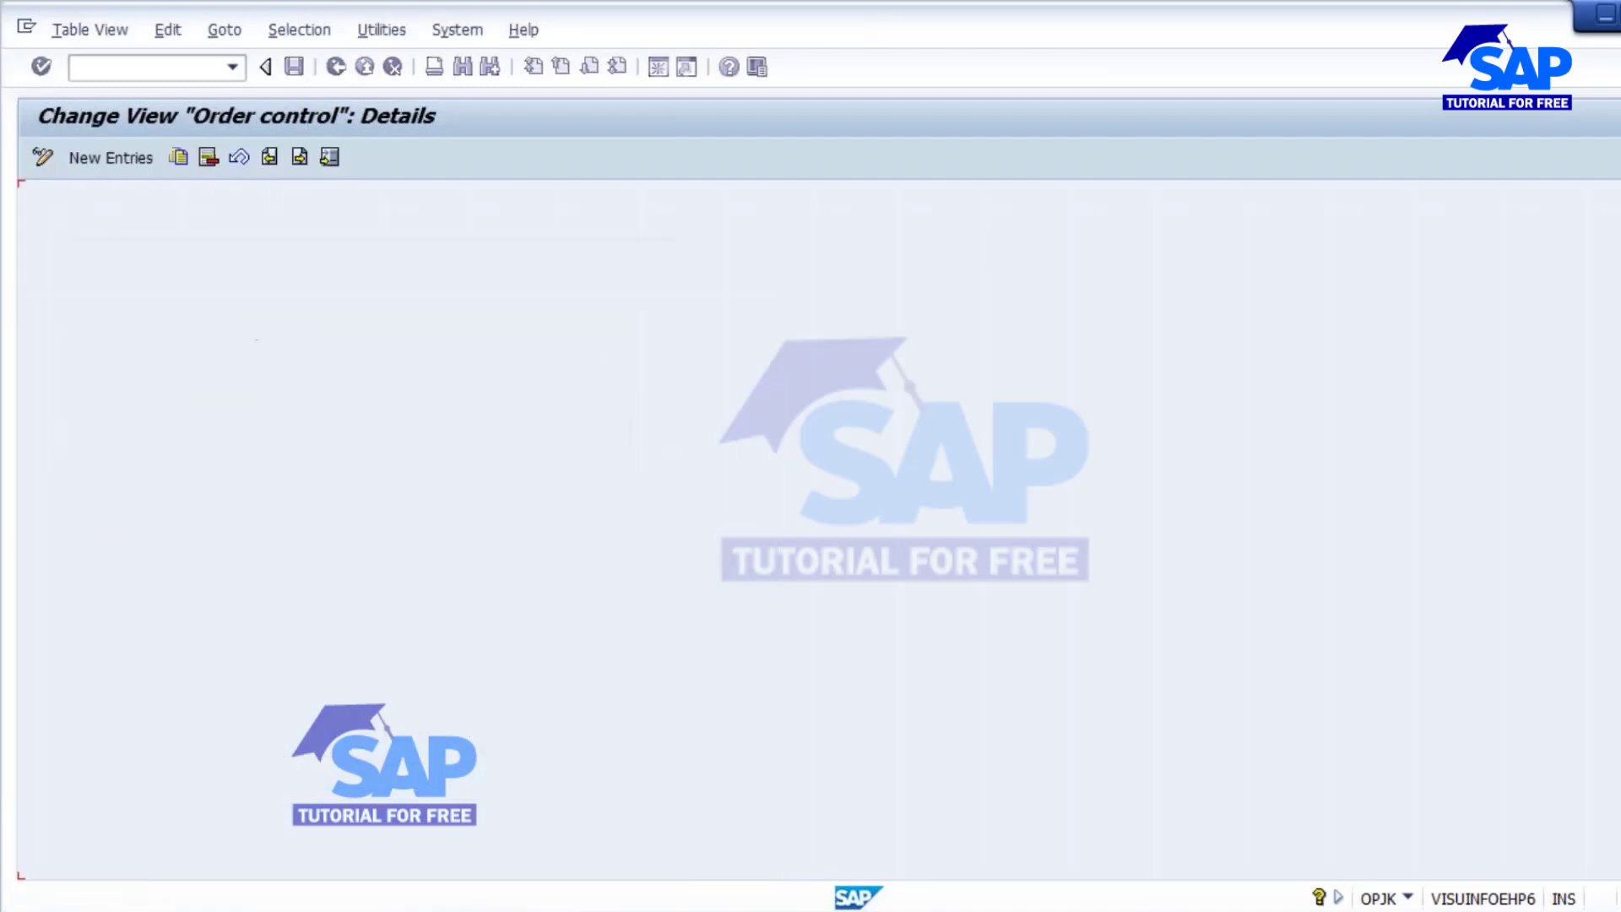
left_click(336, 67)
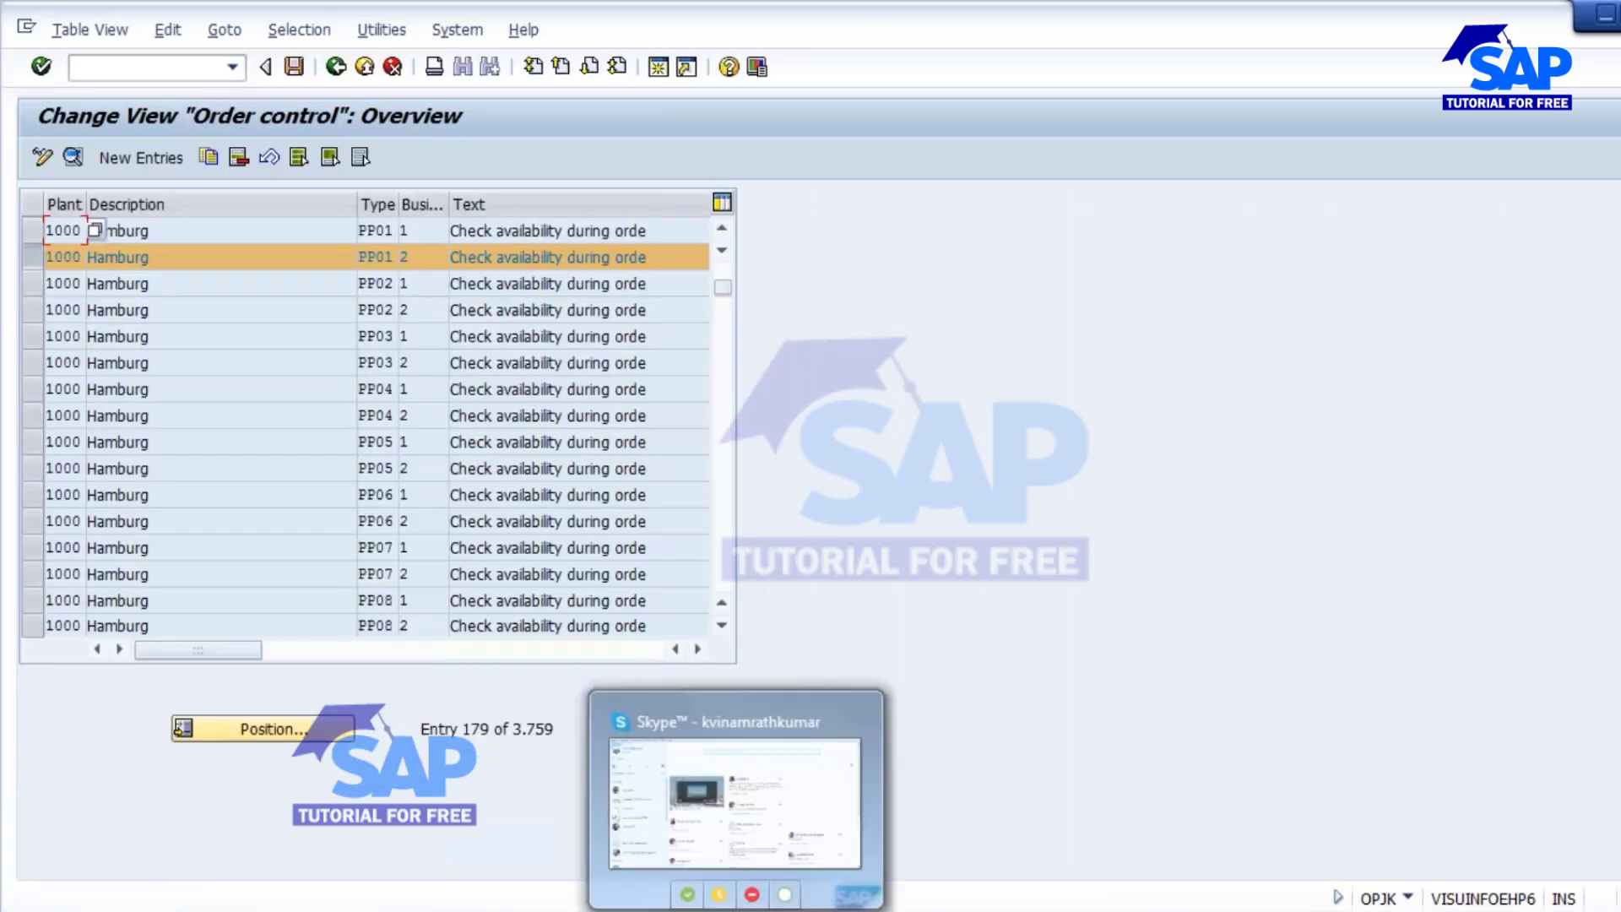
Step: Leave the Coke Bottle 1 L BOM display, and in the Stock/Requirements List session open the additional data of the 08.09.2016 production order
mouse_move(1031, 807)
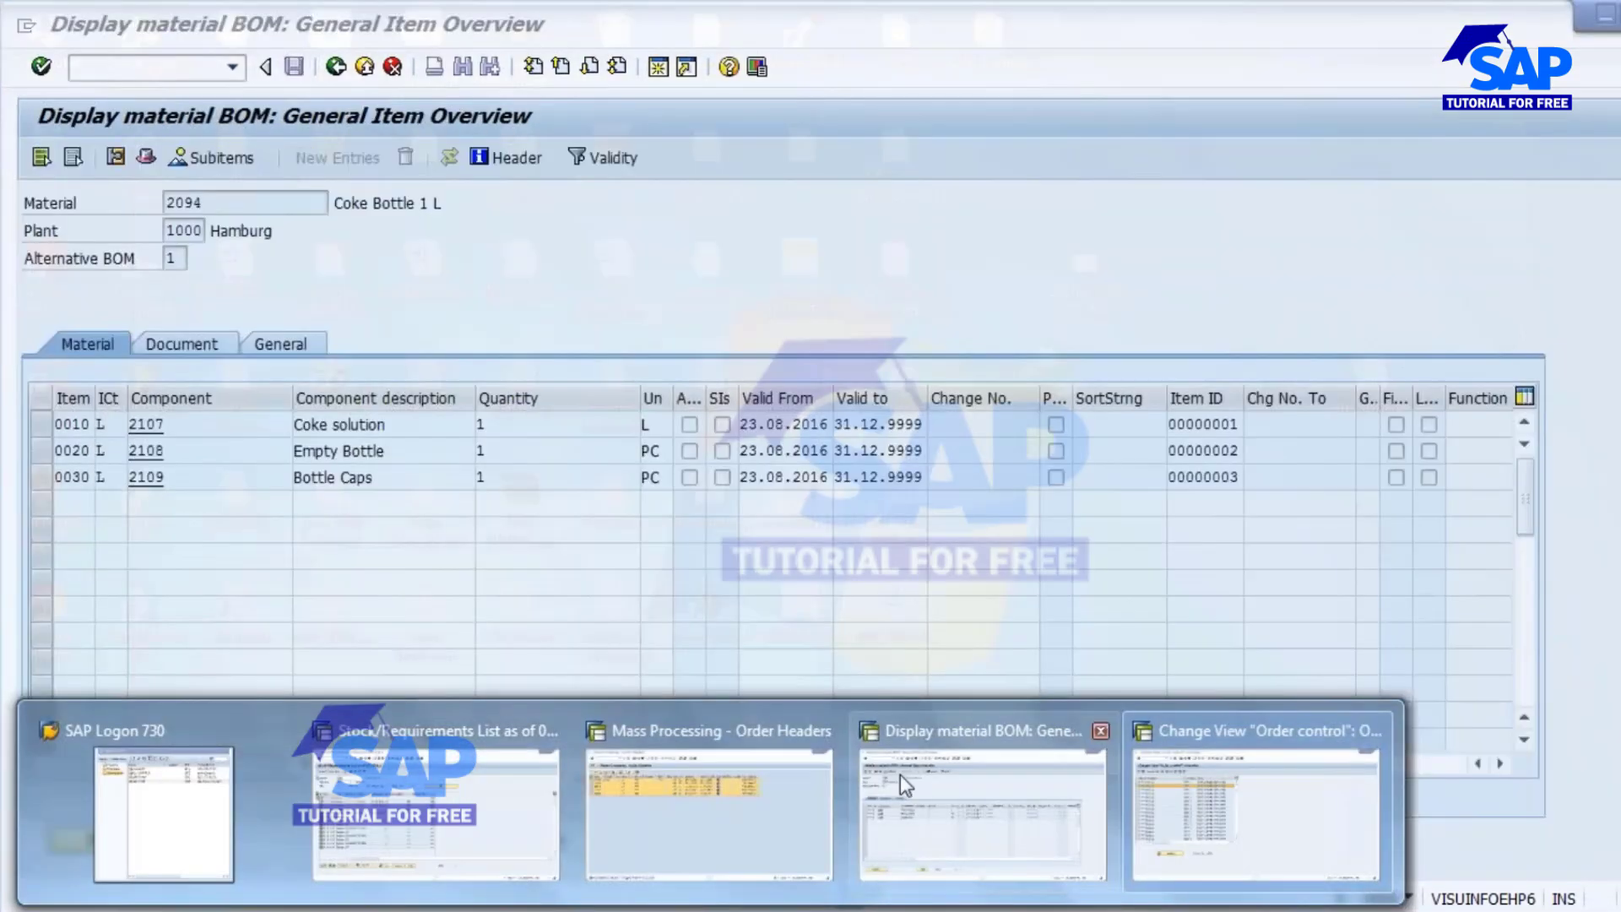
left_click(900, 774)
right_click(670, 911)
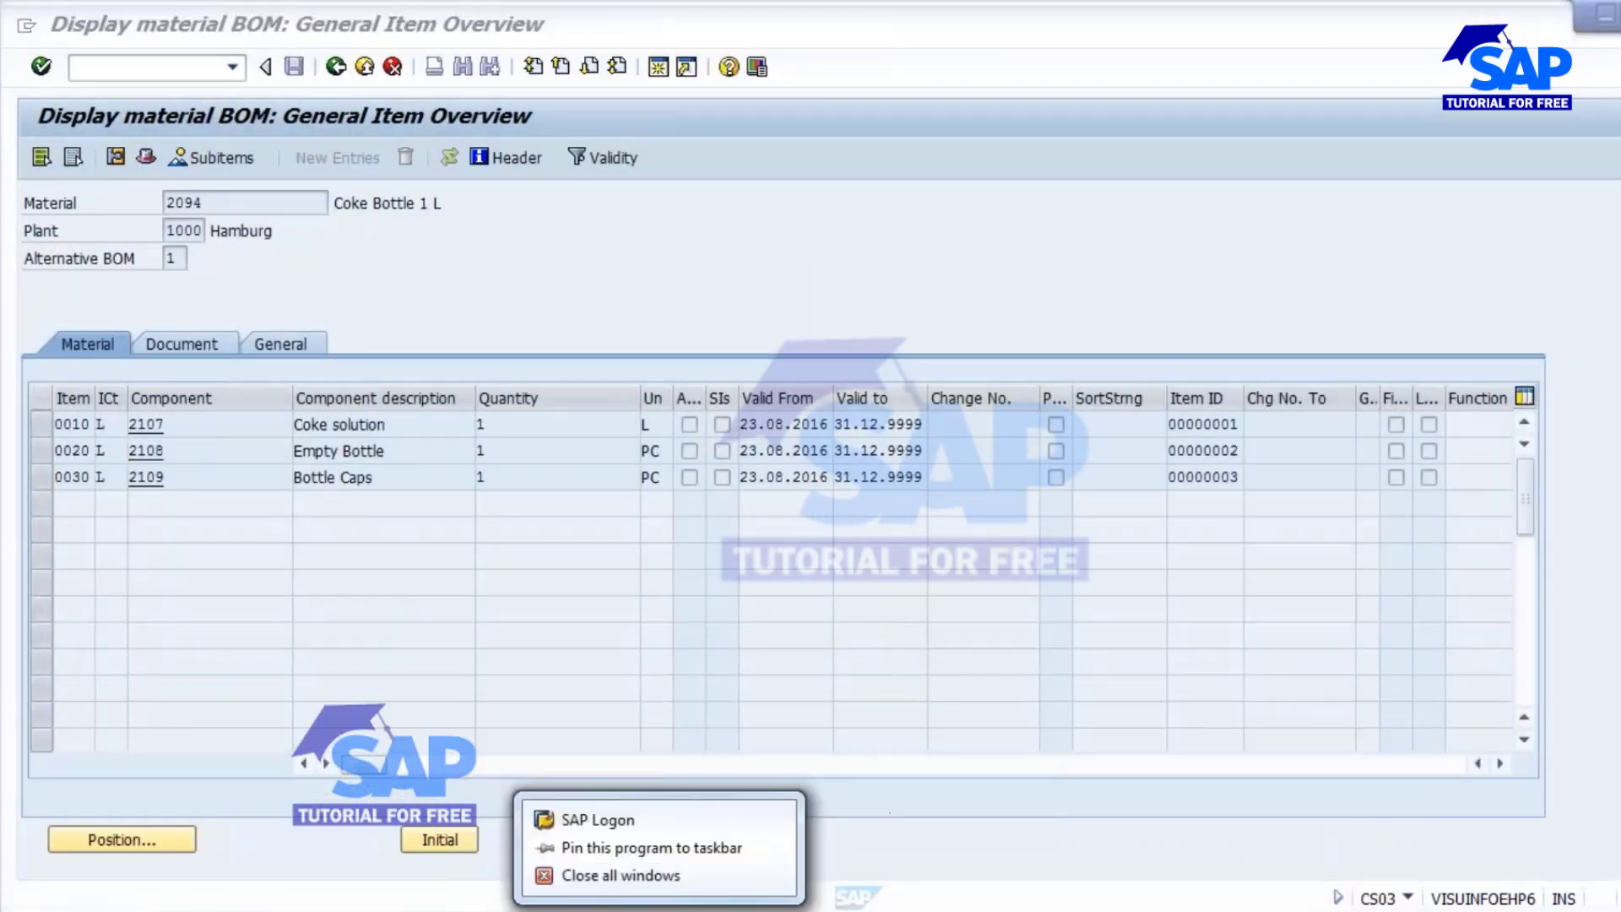
left_click(680, 910)
left_click(908, 810)
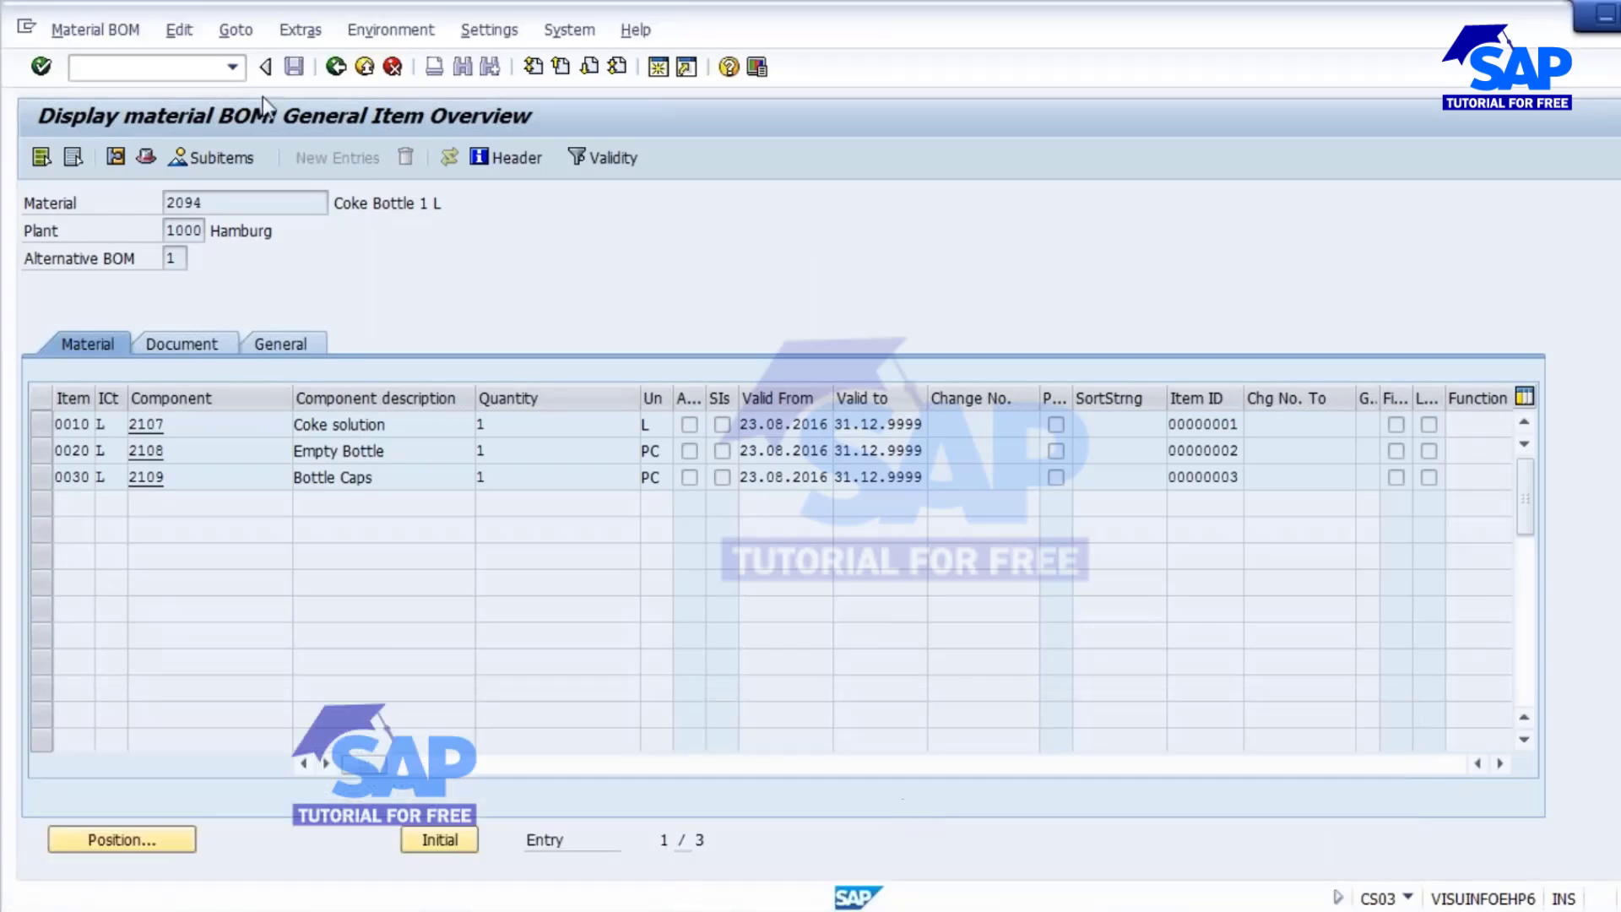
left_click(336, 66)
mouse_move(580, 909)
mouse_move(669, 909)
left_click(496, 854)
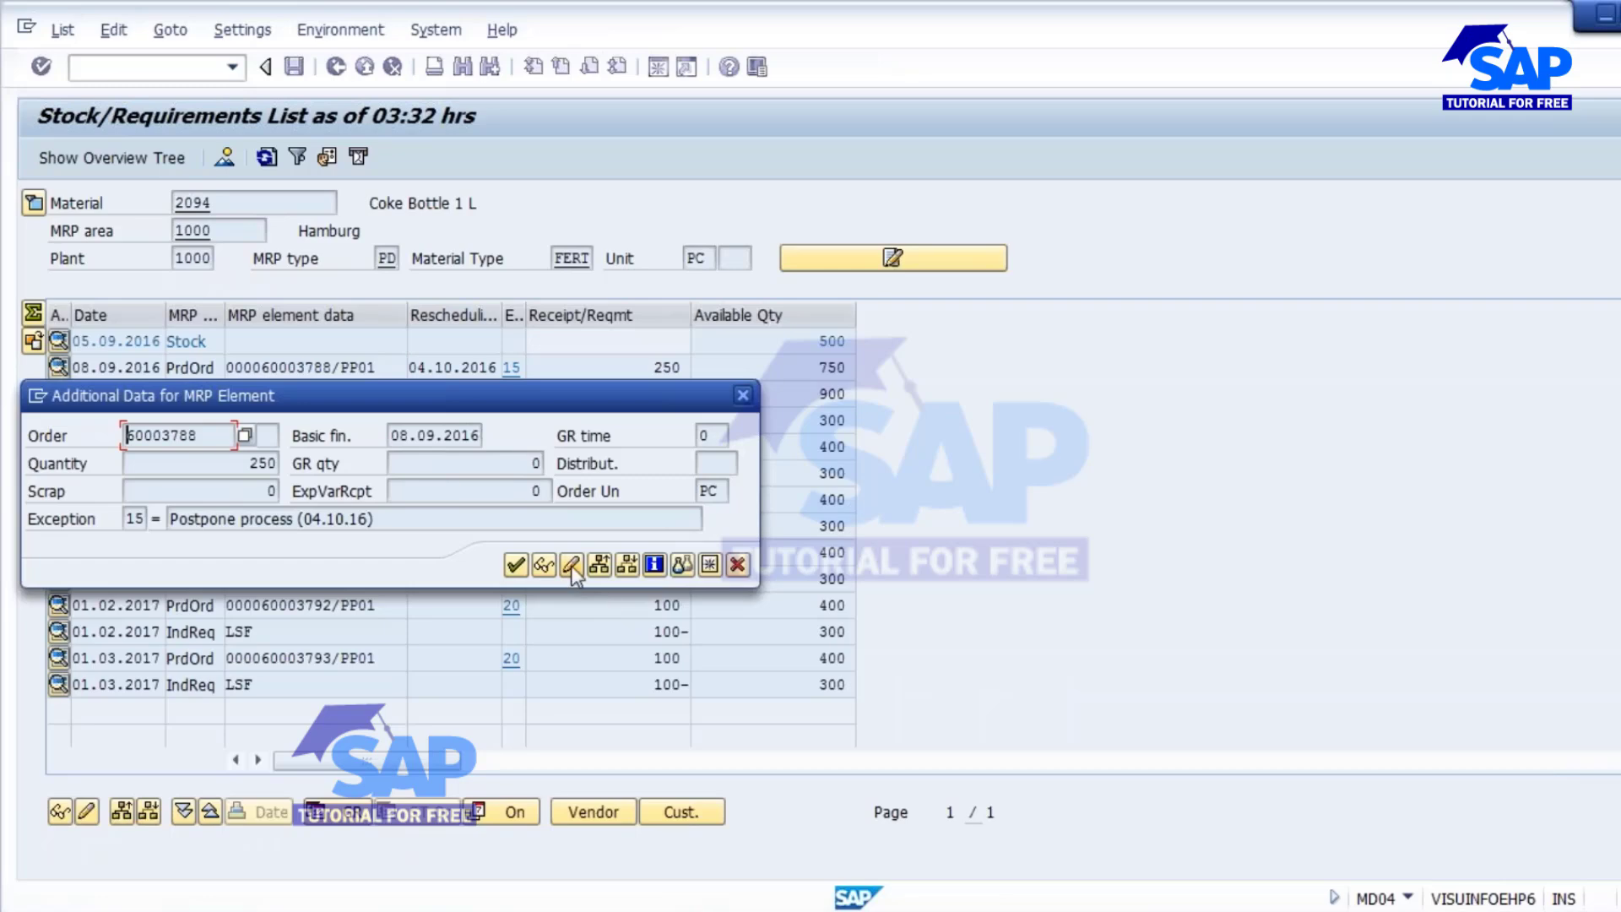
Step: Open the 08.09.2016 production order in change mode, run its material availability check and leave the order
left_click(571, 566)
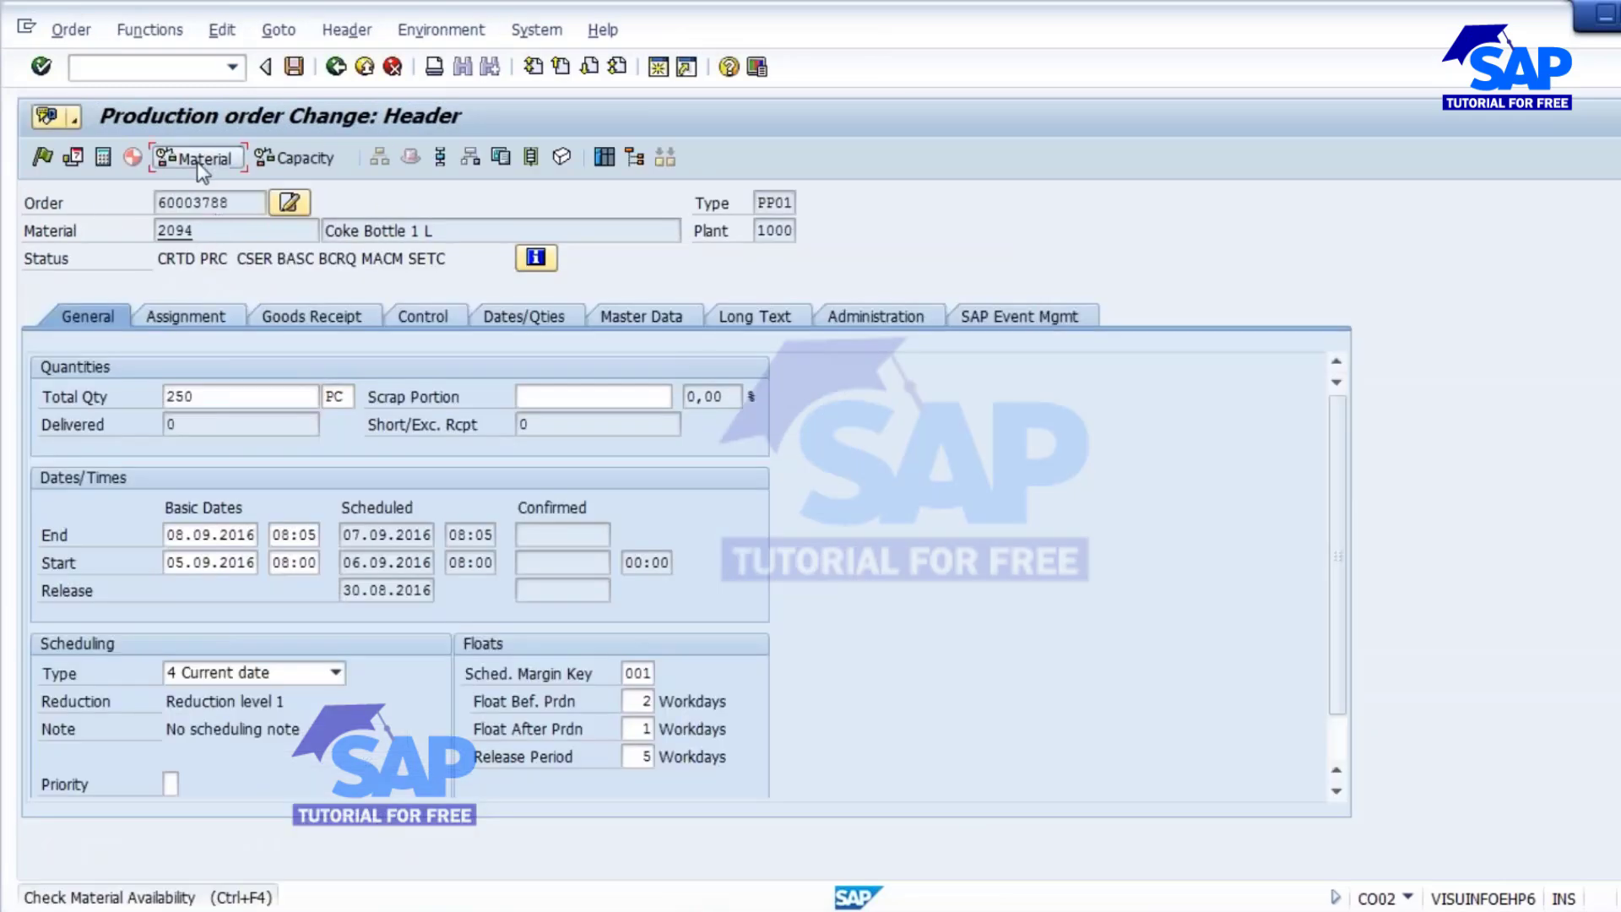
left_click(201, 161)
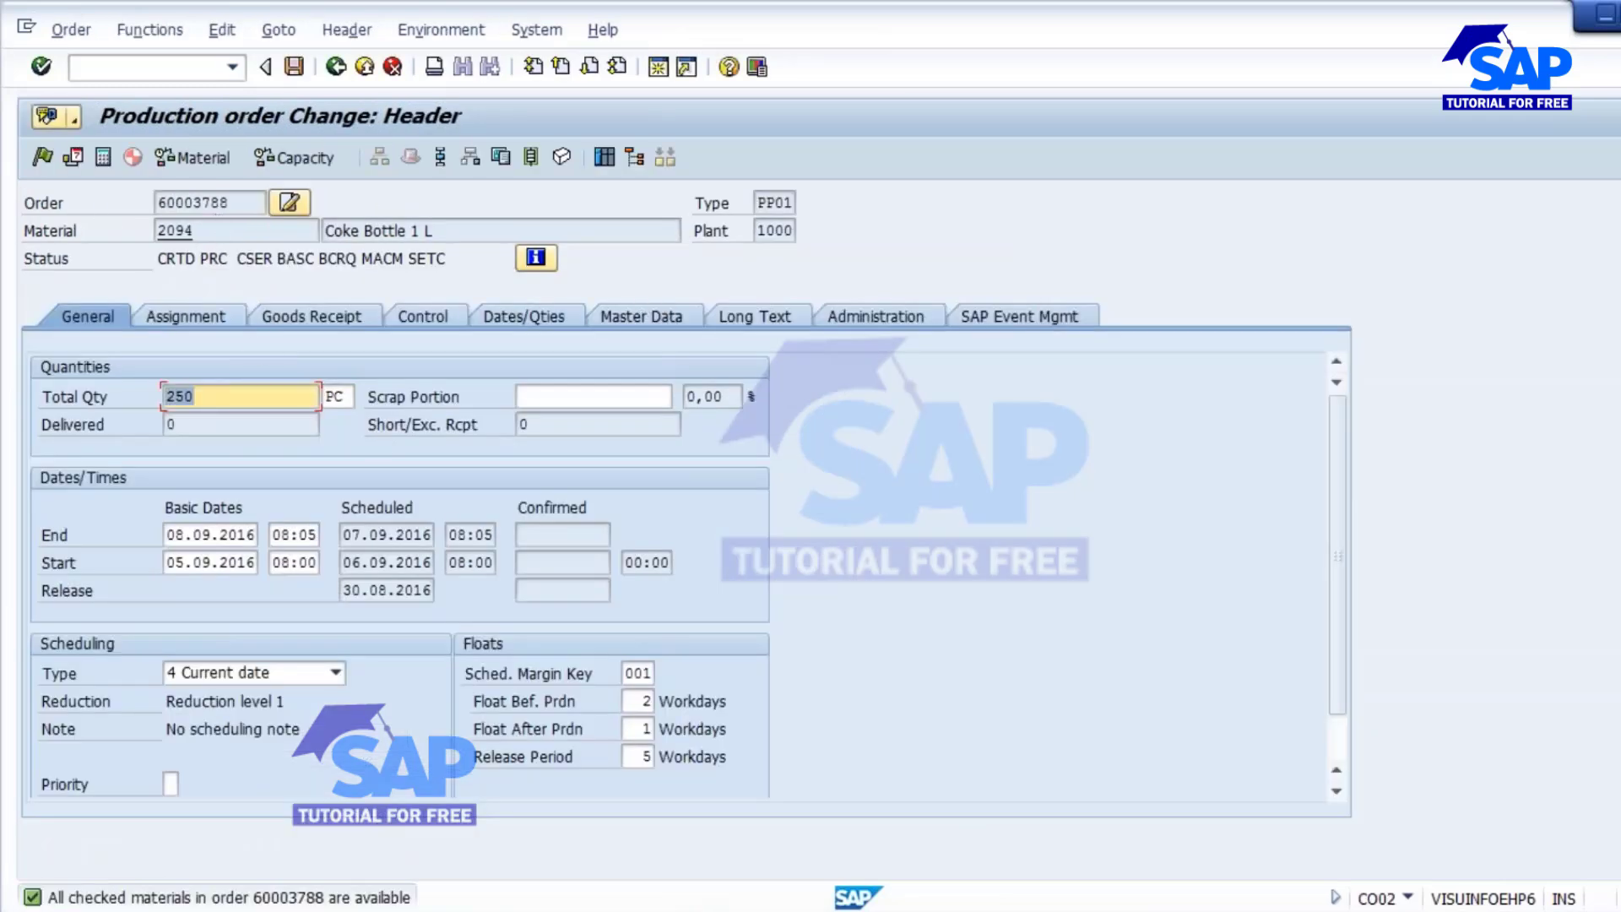
left_click(335, 67)
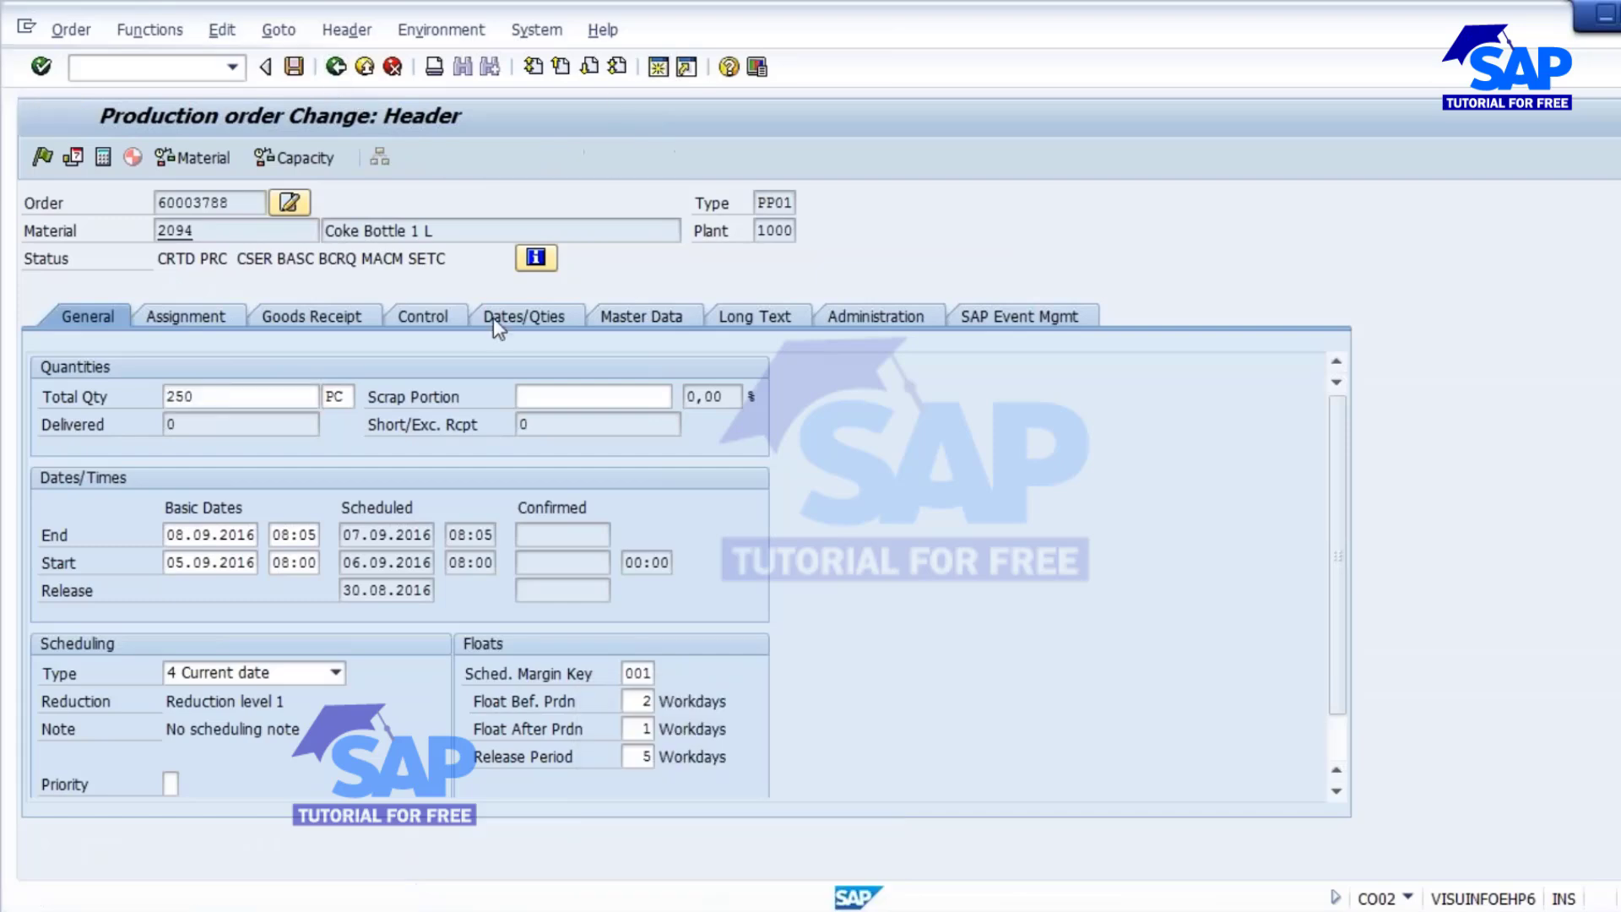
Step: Open the Stock Overview transaction MMBE in a new session
left_click(658, 67)
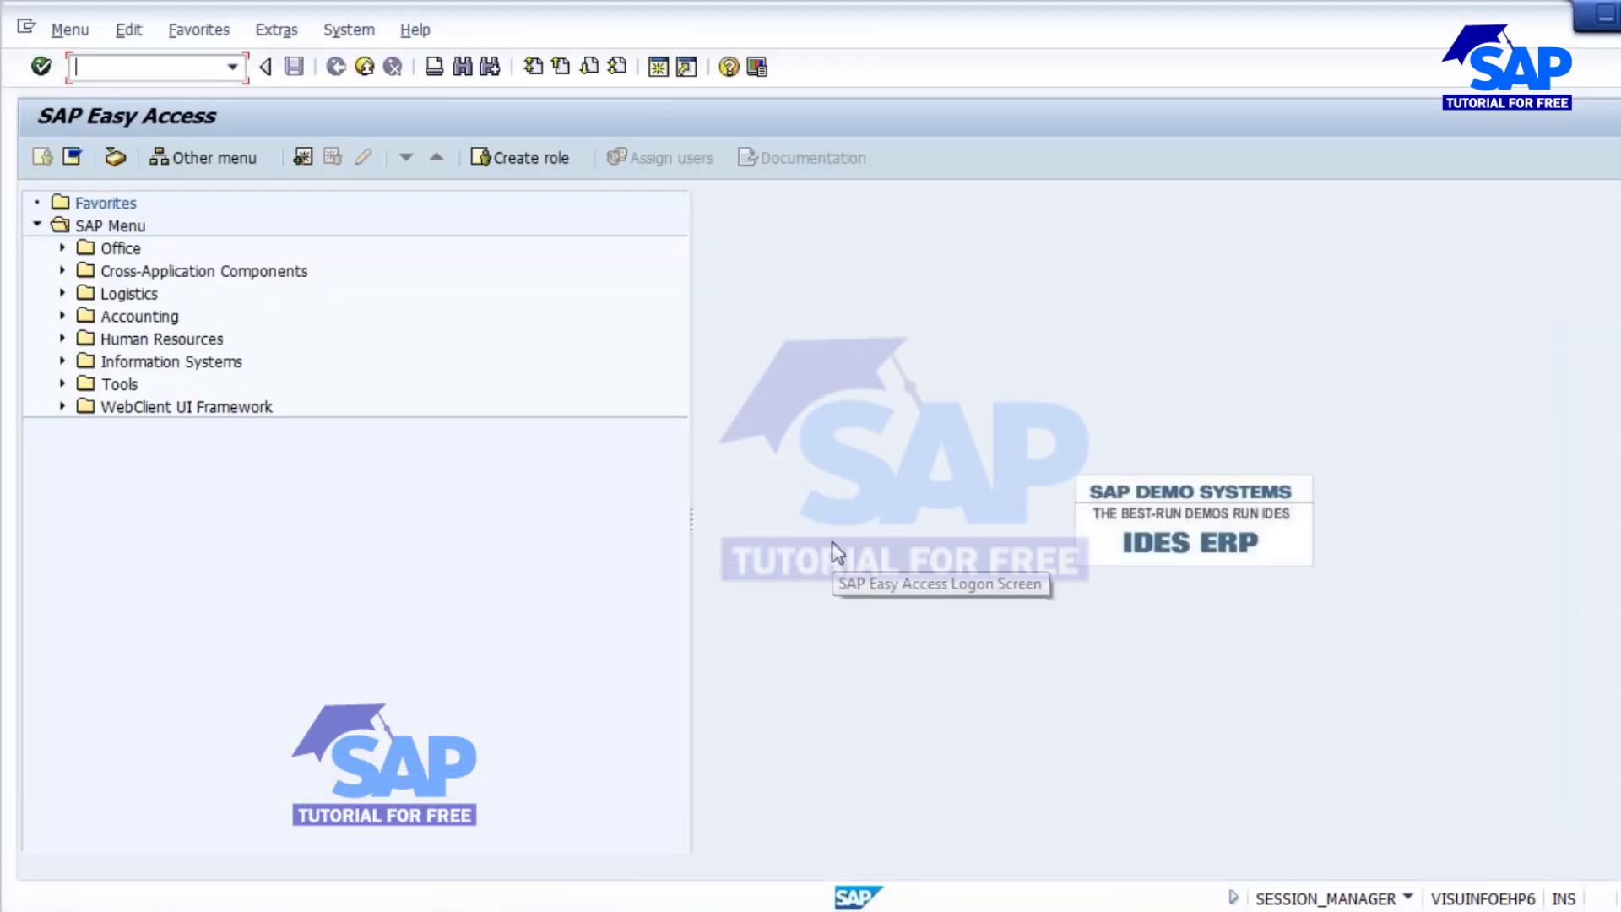
type("mmbe")
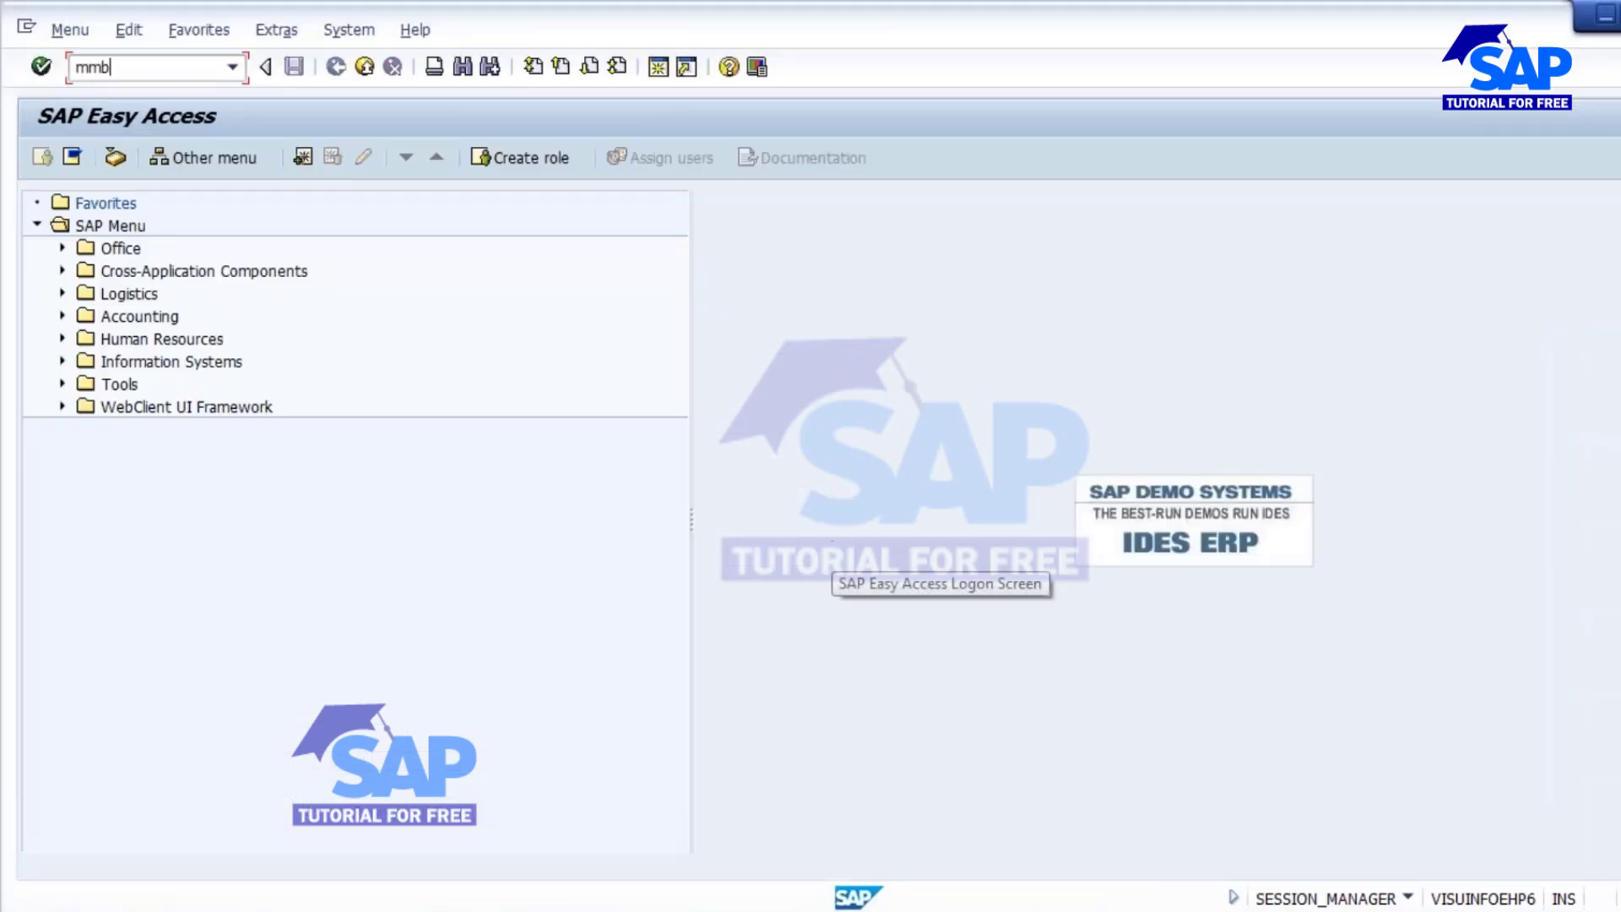
key("Return")
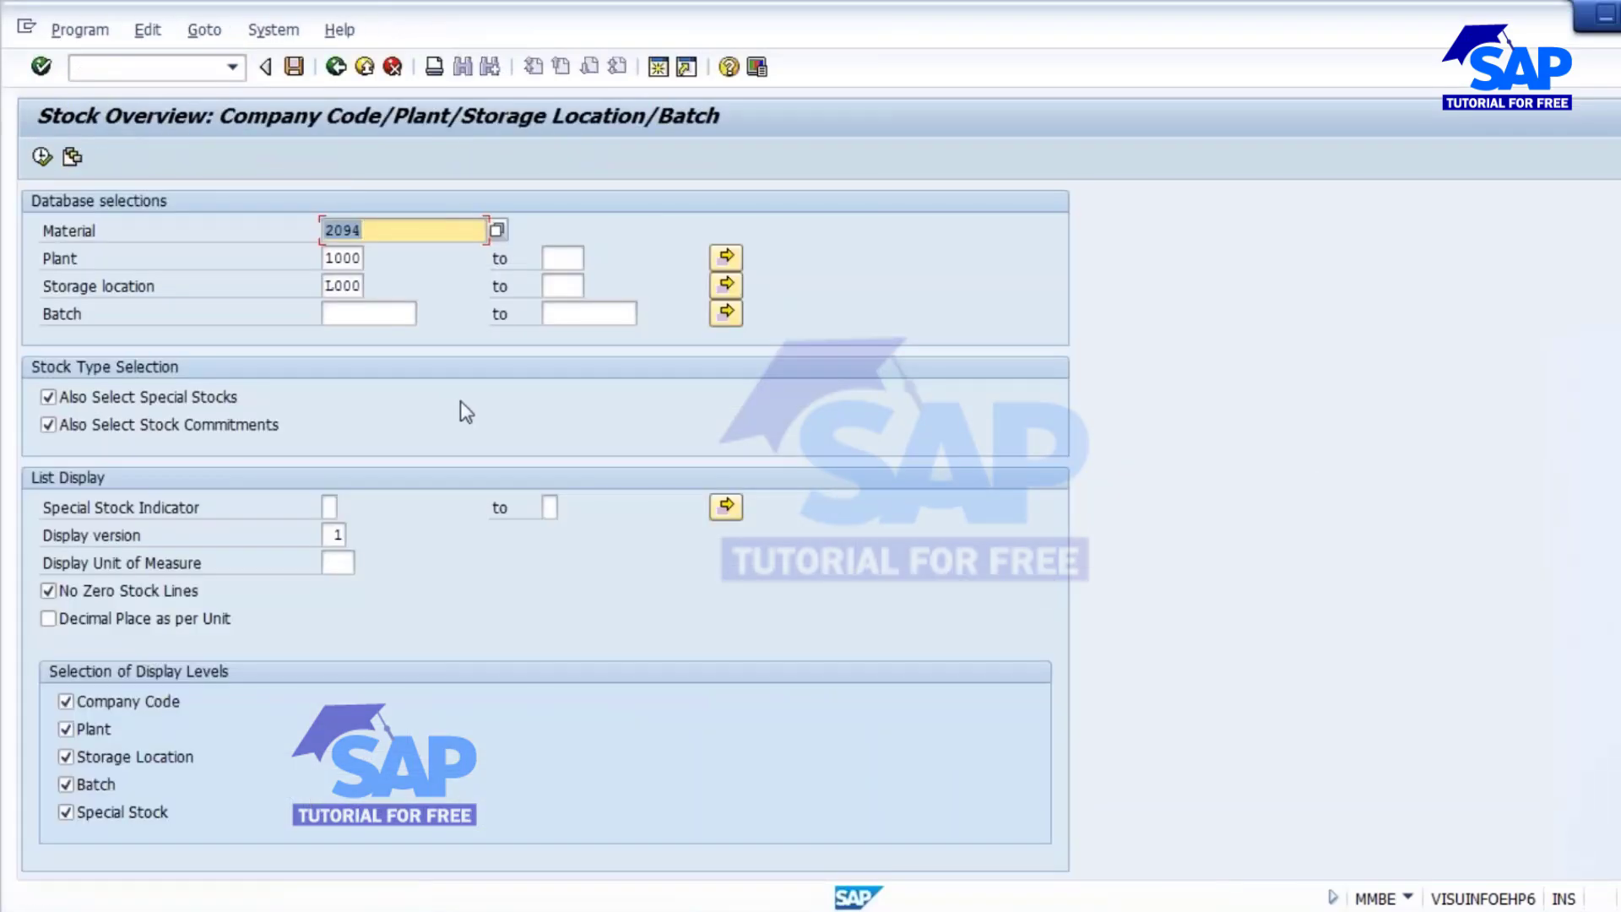
key("F8")
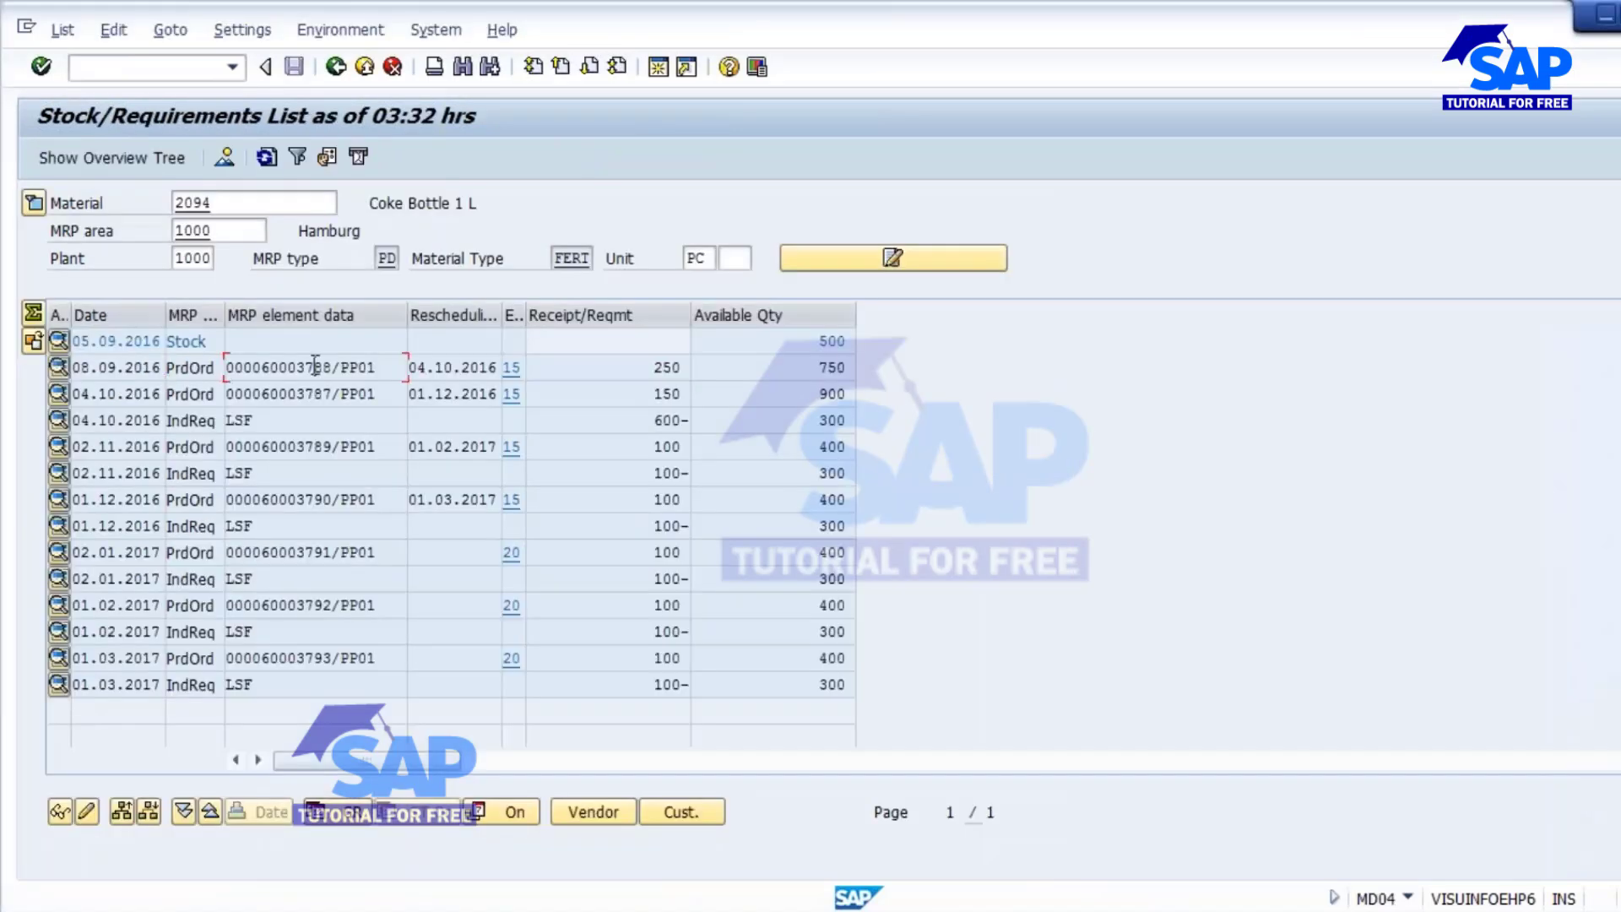
Step: Display the component overview of the 08.09.2016 production order and select the Bottle Caps material number
double_click(309, 369)
left_click(543, 565)
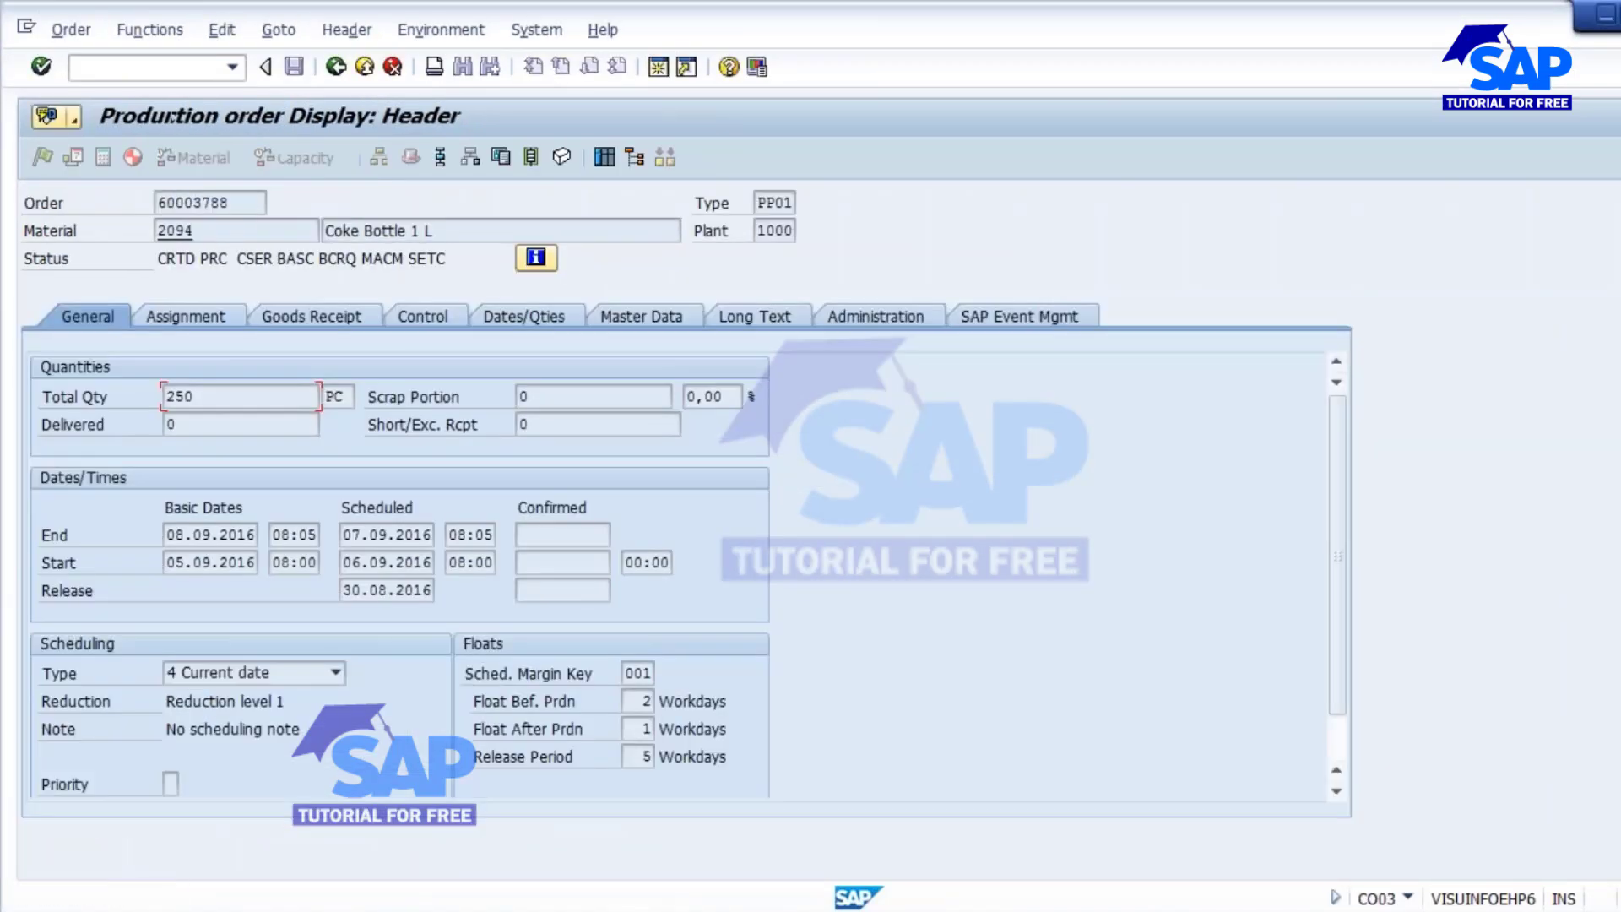
left_click(486, 165)
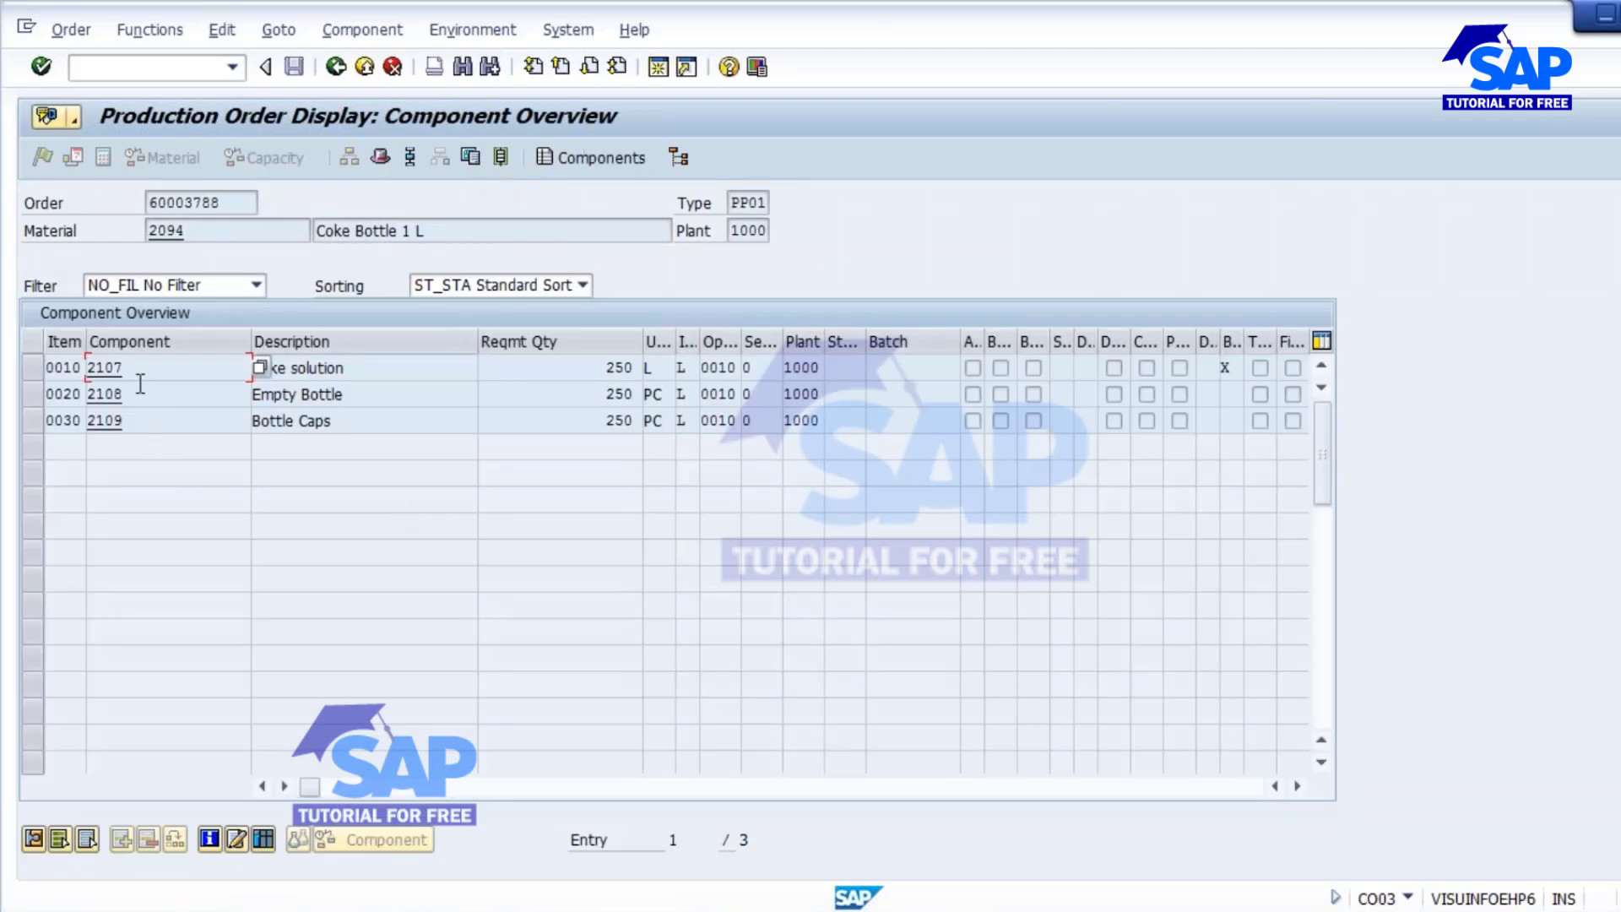
double_click(116, 420)
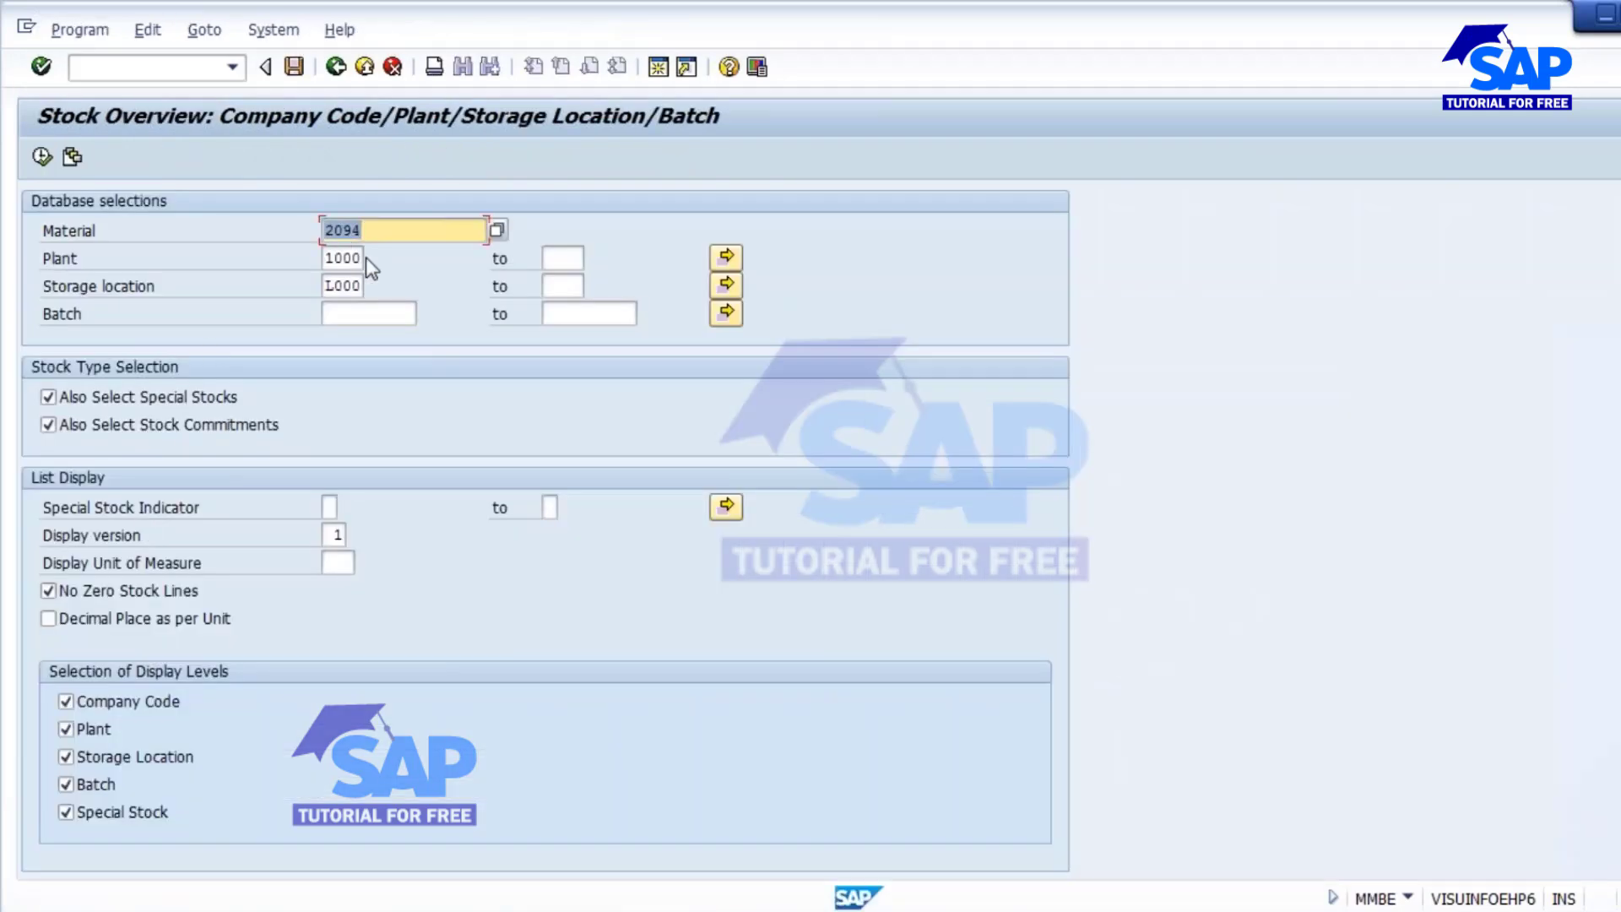
Step: Display the stock overview for material 2109 in plant 1000 without restricting the storage location
type("2109")
left_click(333, 282)
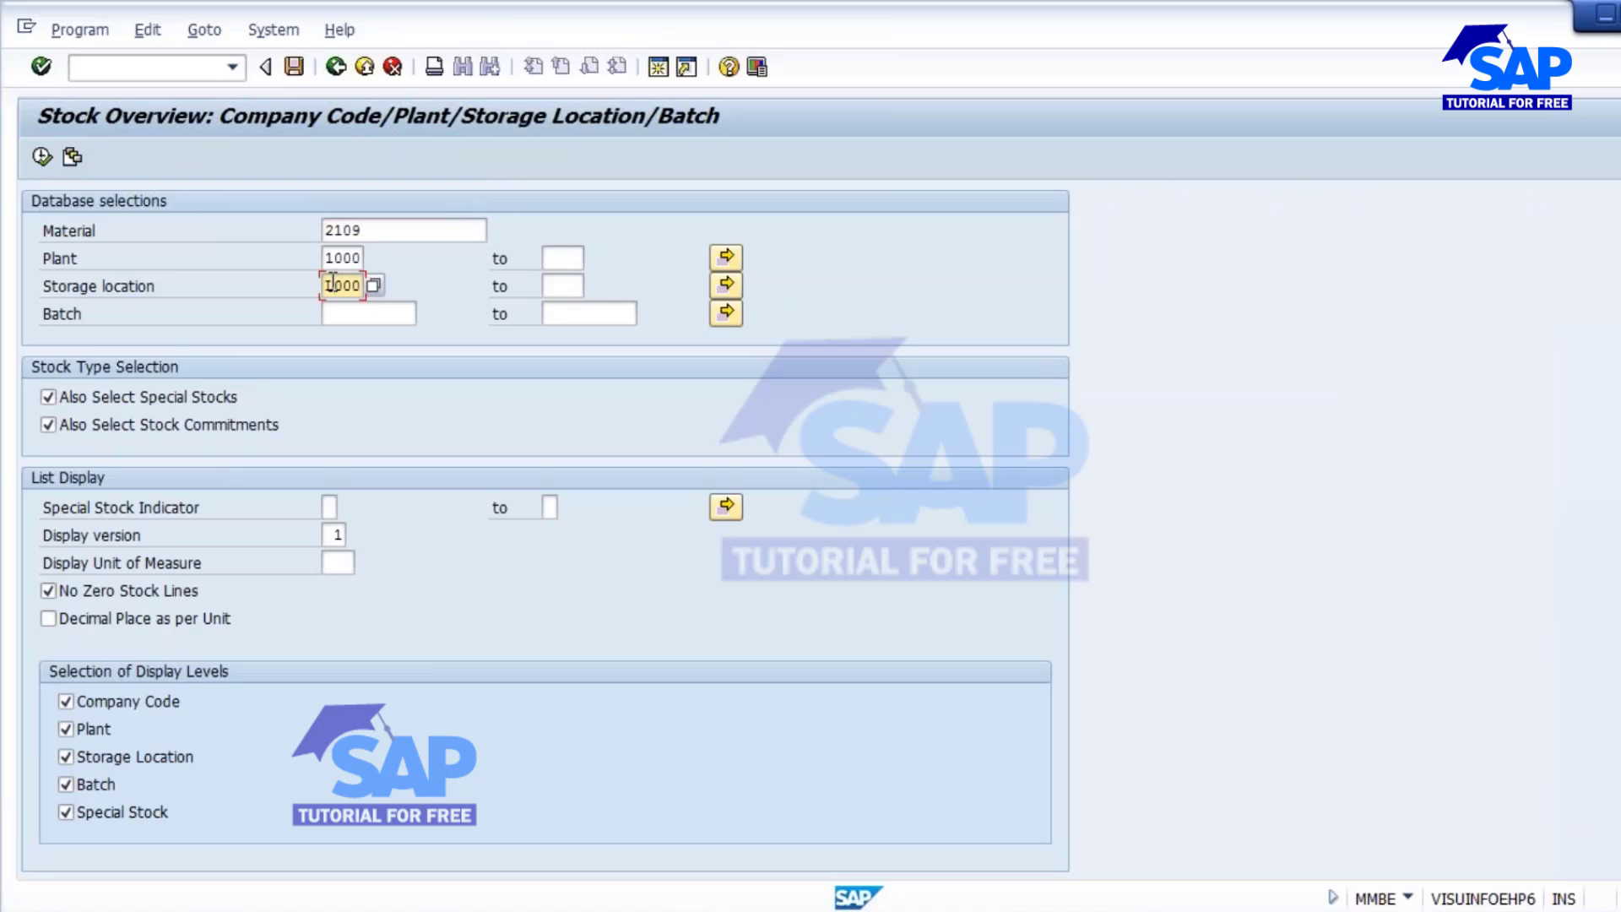
key("Delete")
key("Delete")
key("Delete")
left_click(42, 156)
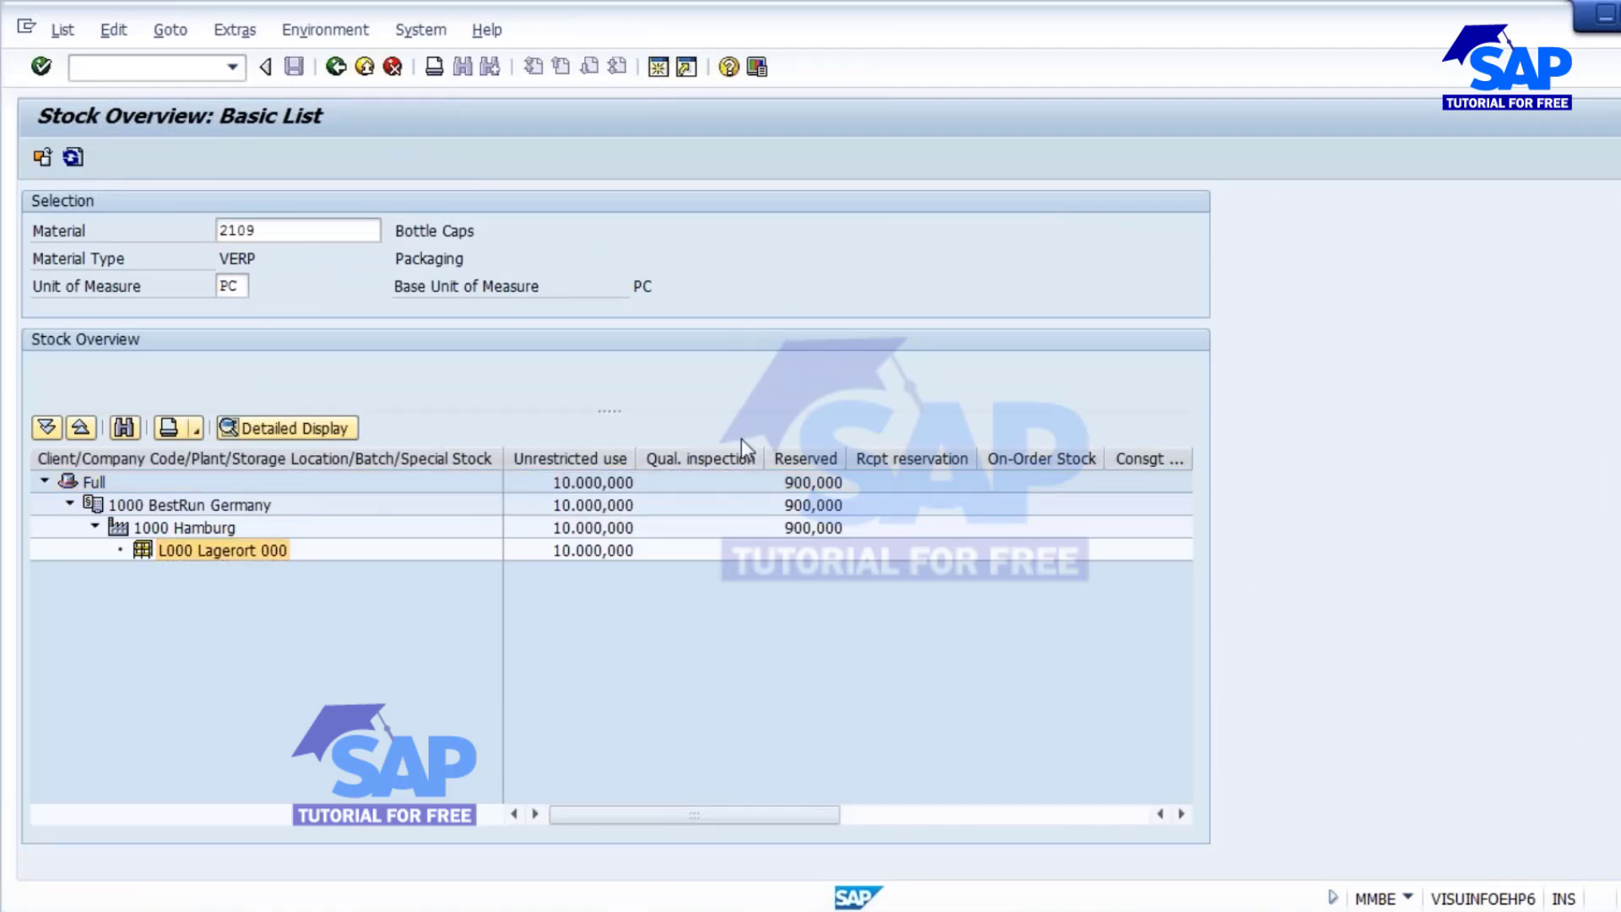
Step: Start goods issue MB1A in a new session with movement type 201, plant 1000, storage location L000 and cost center 1000
key("shift+F3")
type("mb1a")
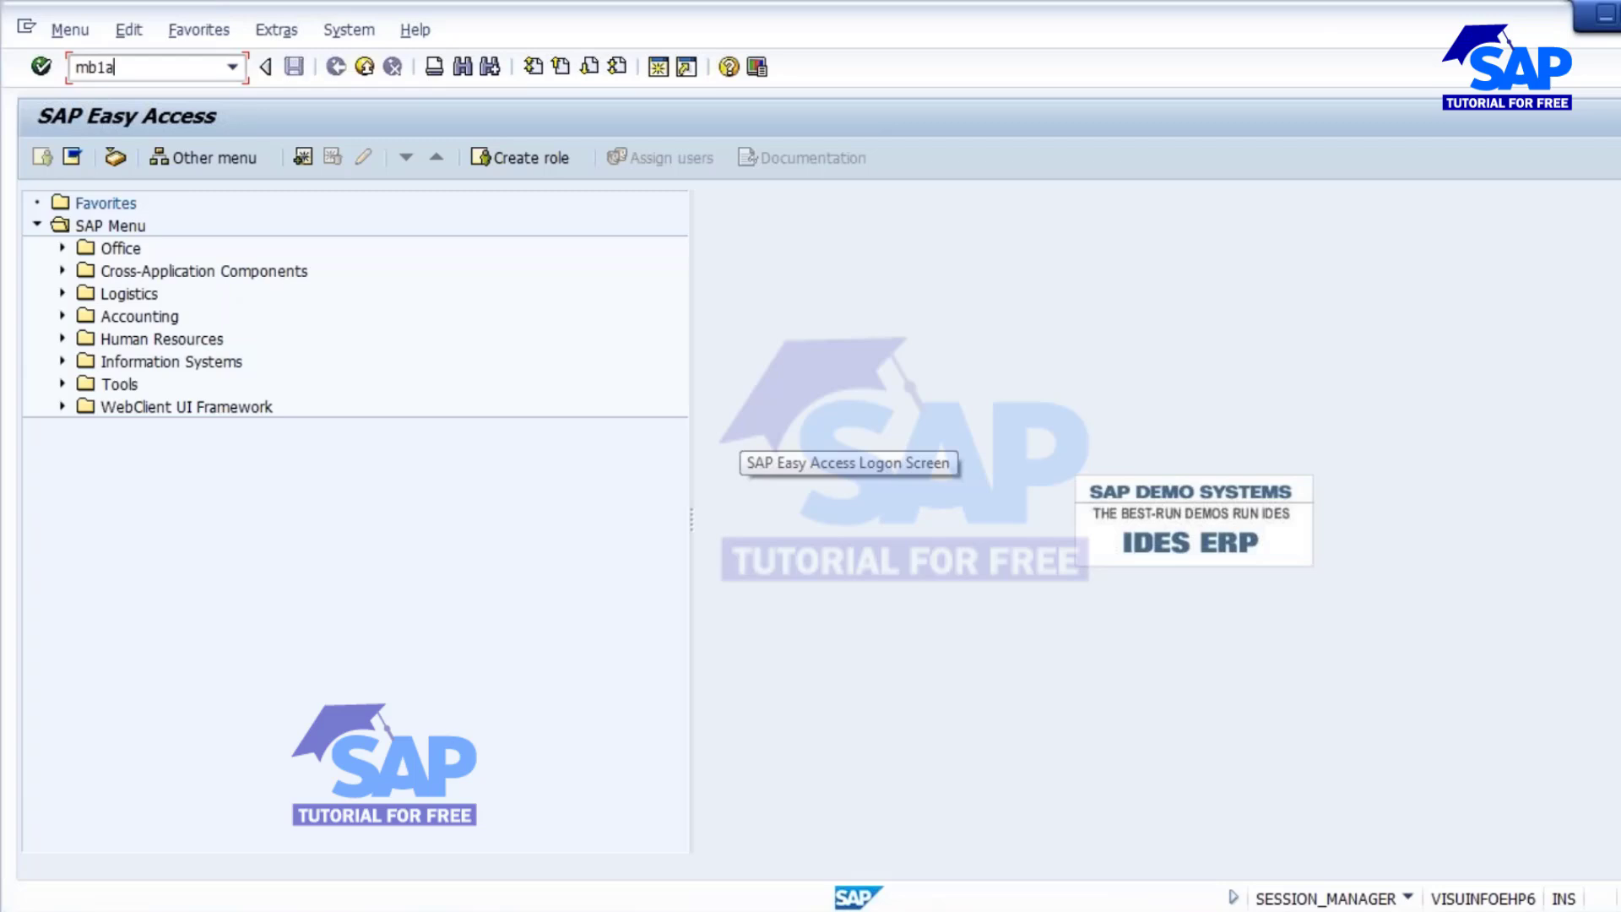
key("Return")
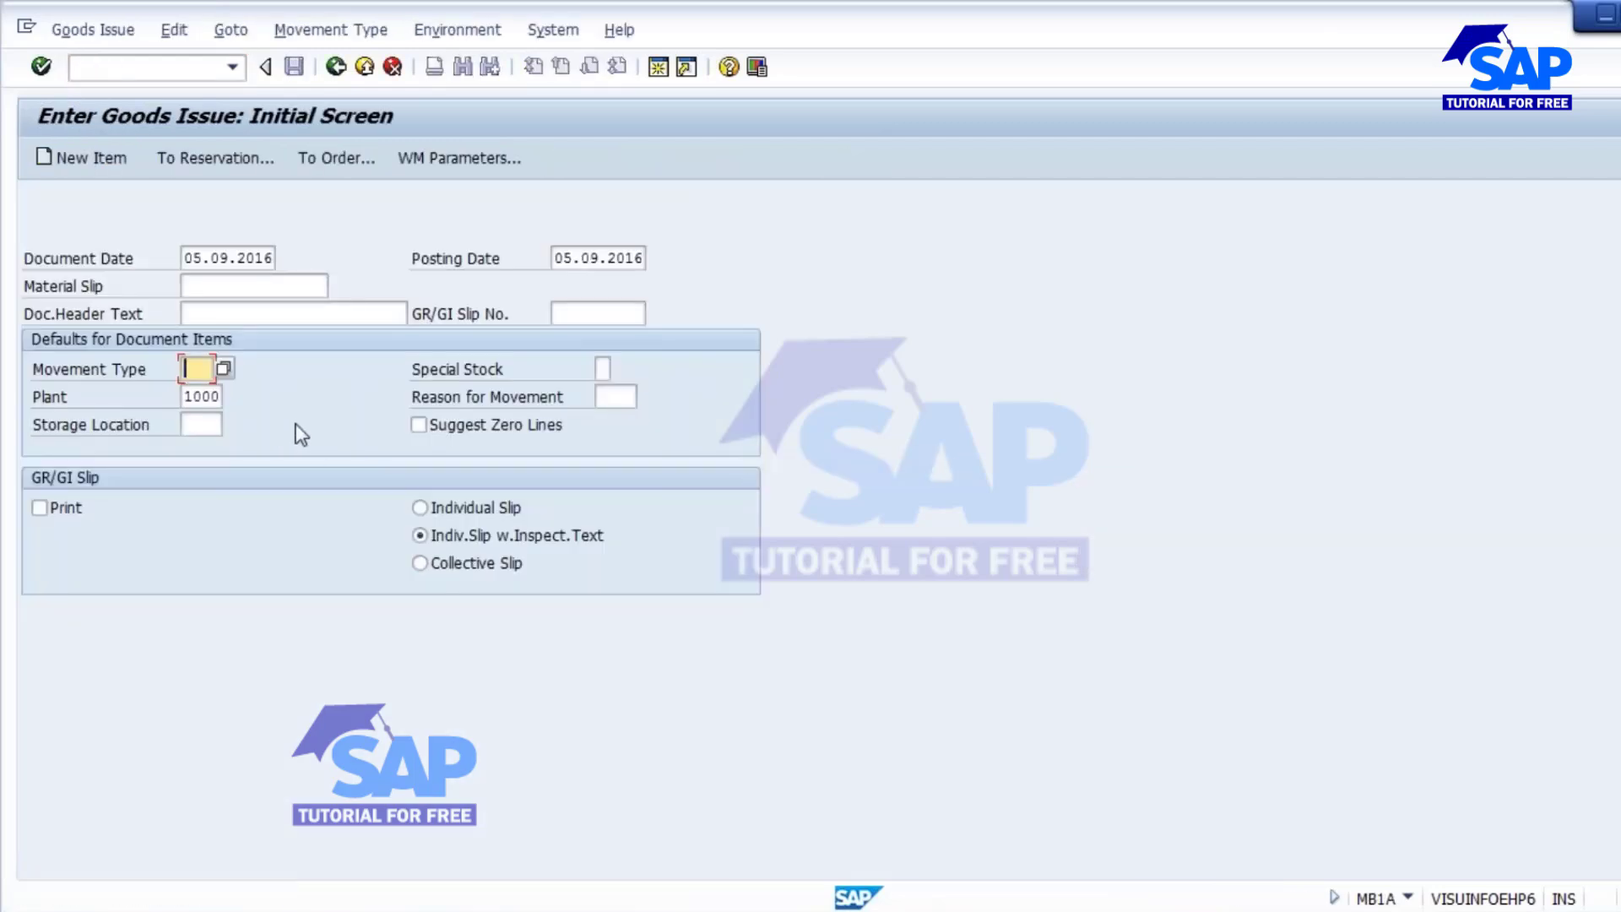
type("201")
key("Tab")
key("Tab")
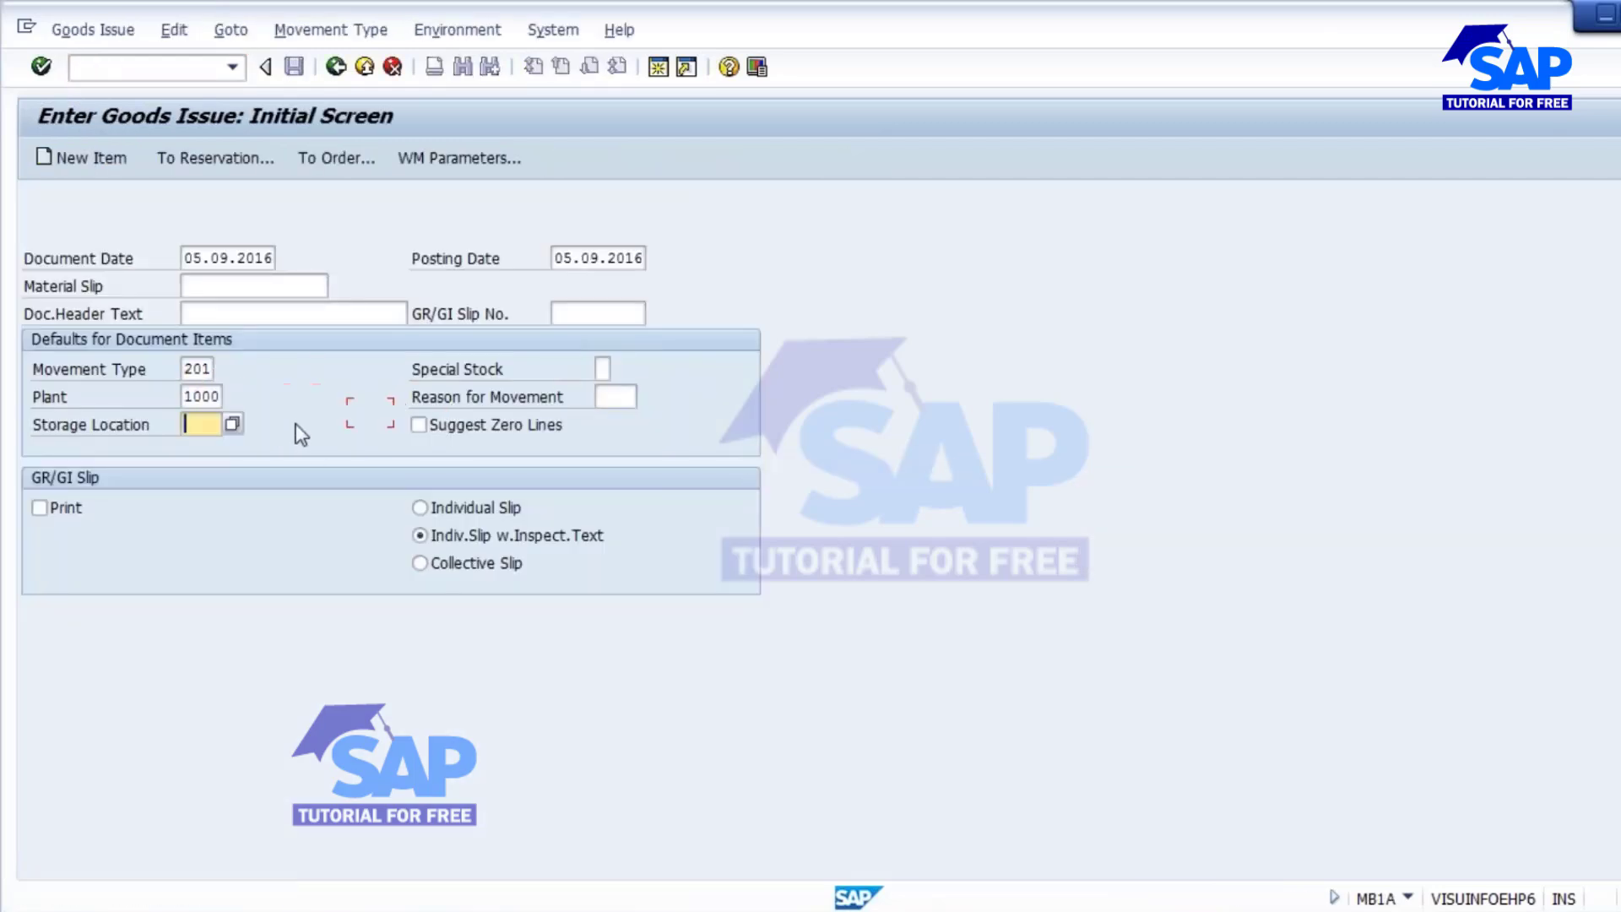
key("Down")
key("Return")
key("Return")
key("Down")
key("Return")
key("Return")
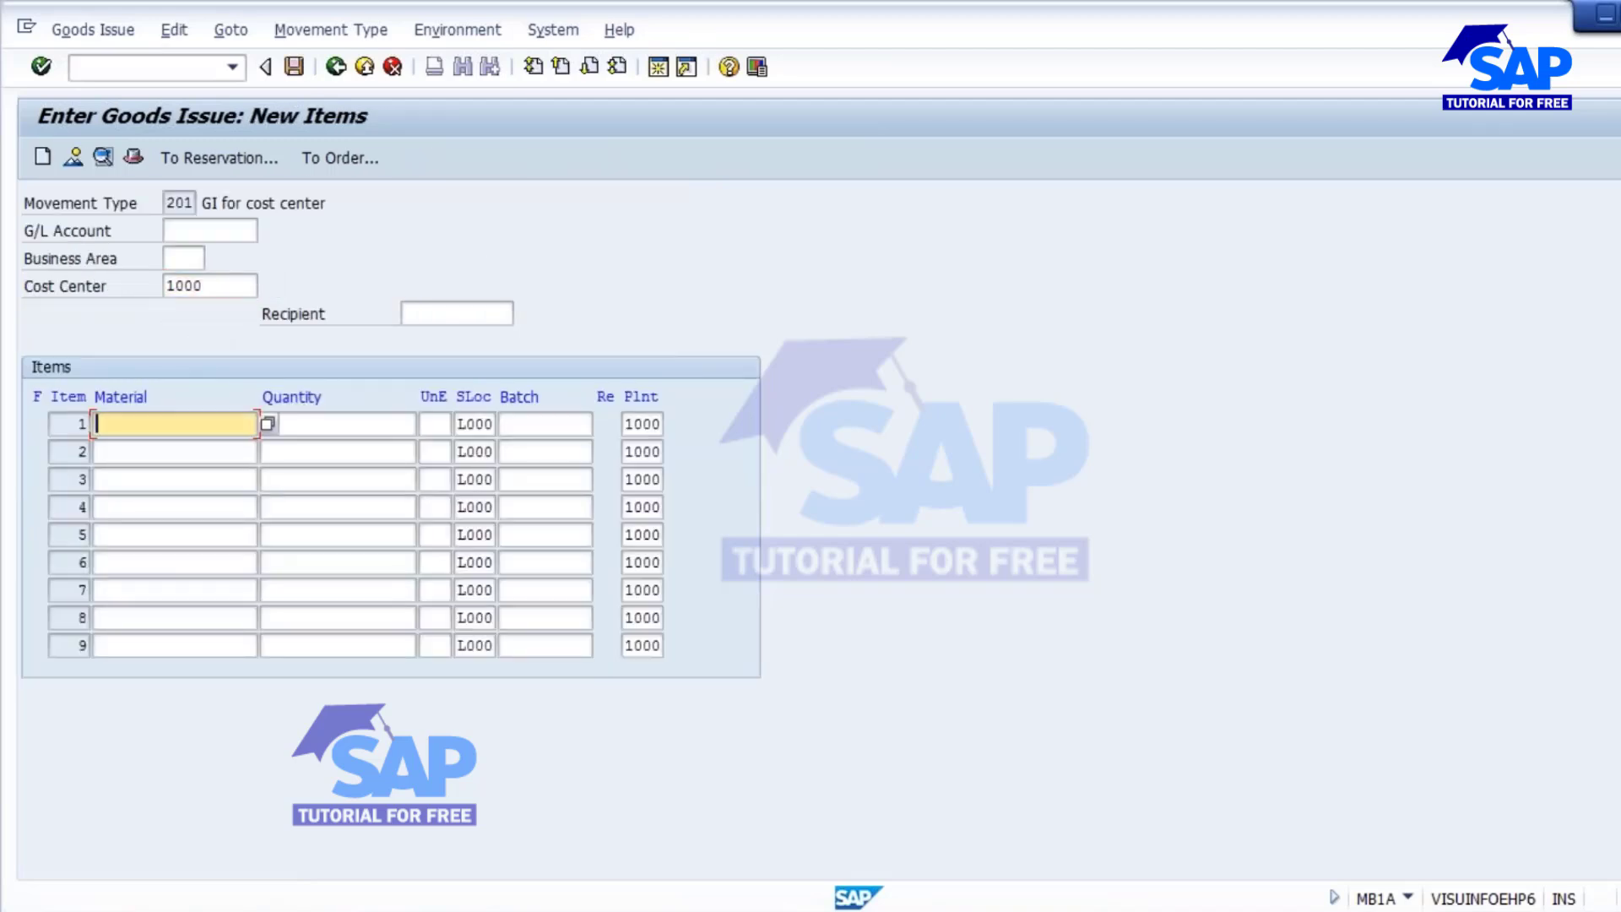
Step: Enter material 2109 as the first item of the goods issue
type("201")
key("BackSpace")
key("BackSpace")
type("109")
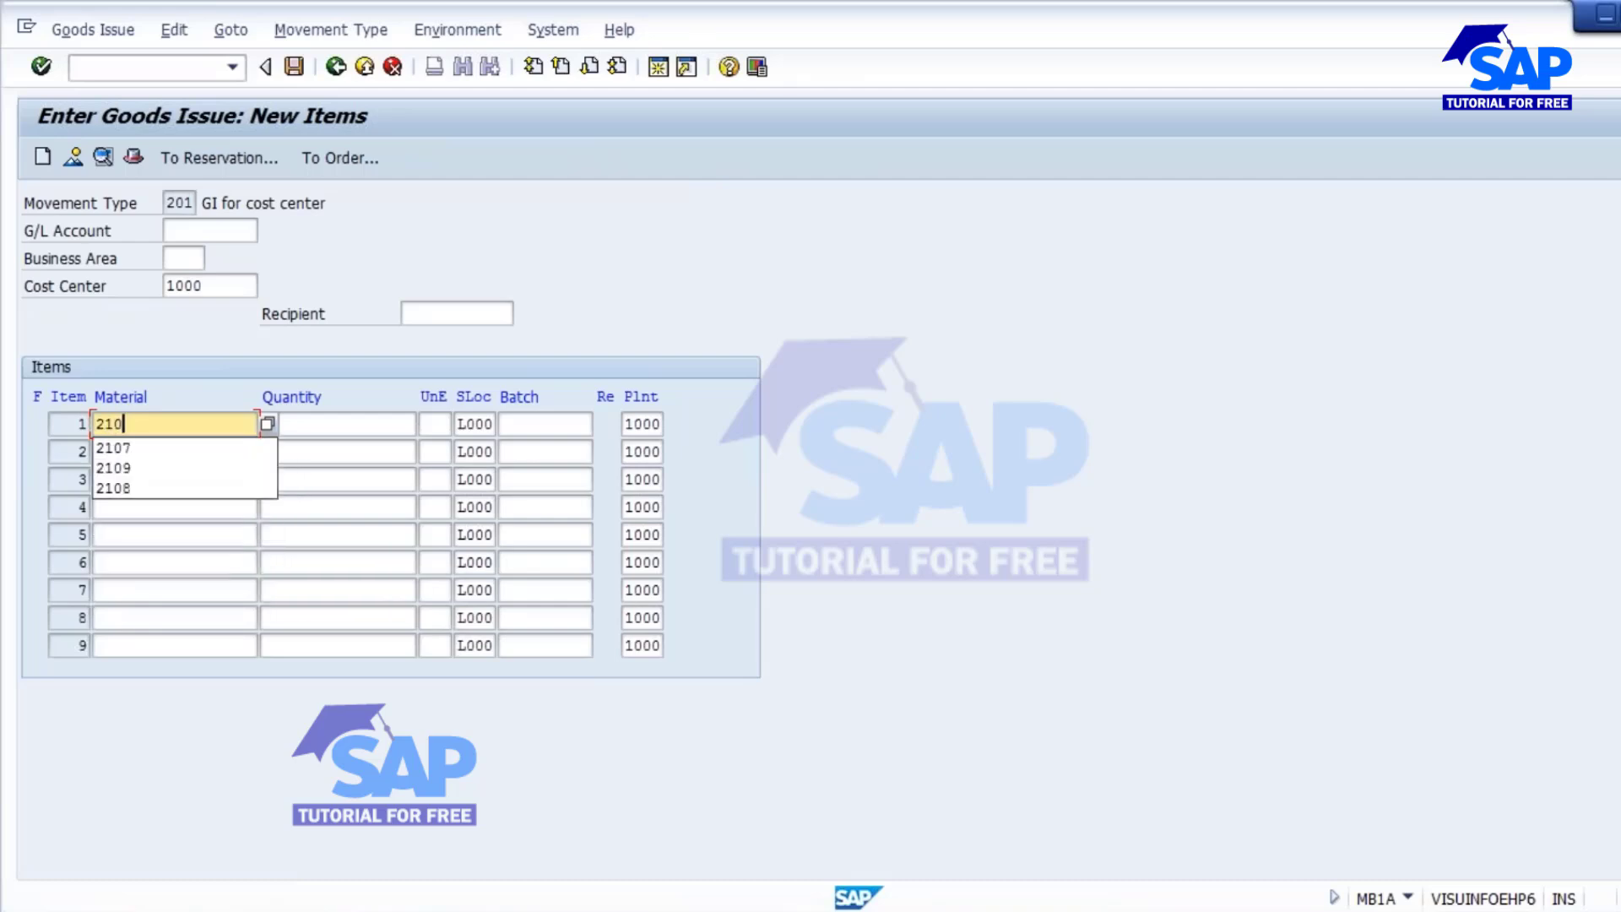
key("Tab")
Step: Set the item quantity to 10.000, matching the unrestricted Bottle Caps stock in the Stock Overview session, and post the goods issue
mouse_move(638, 908)
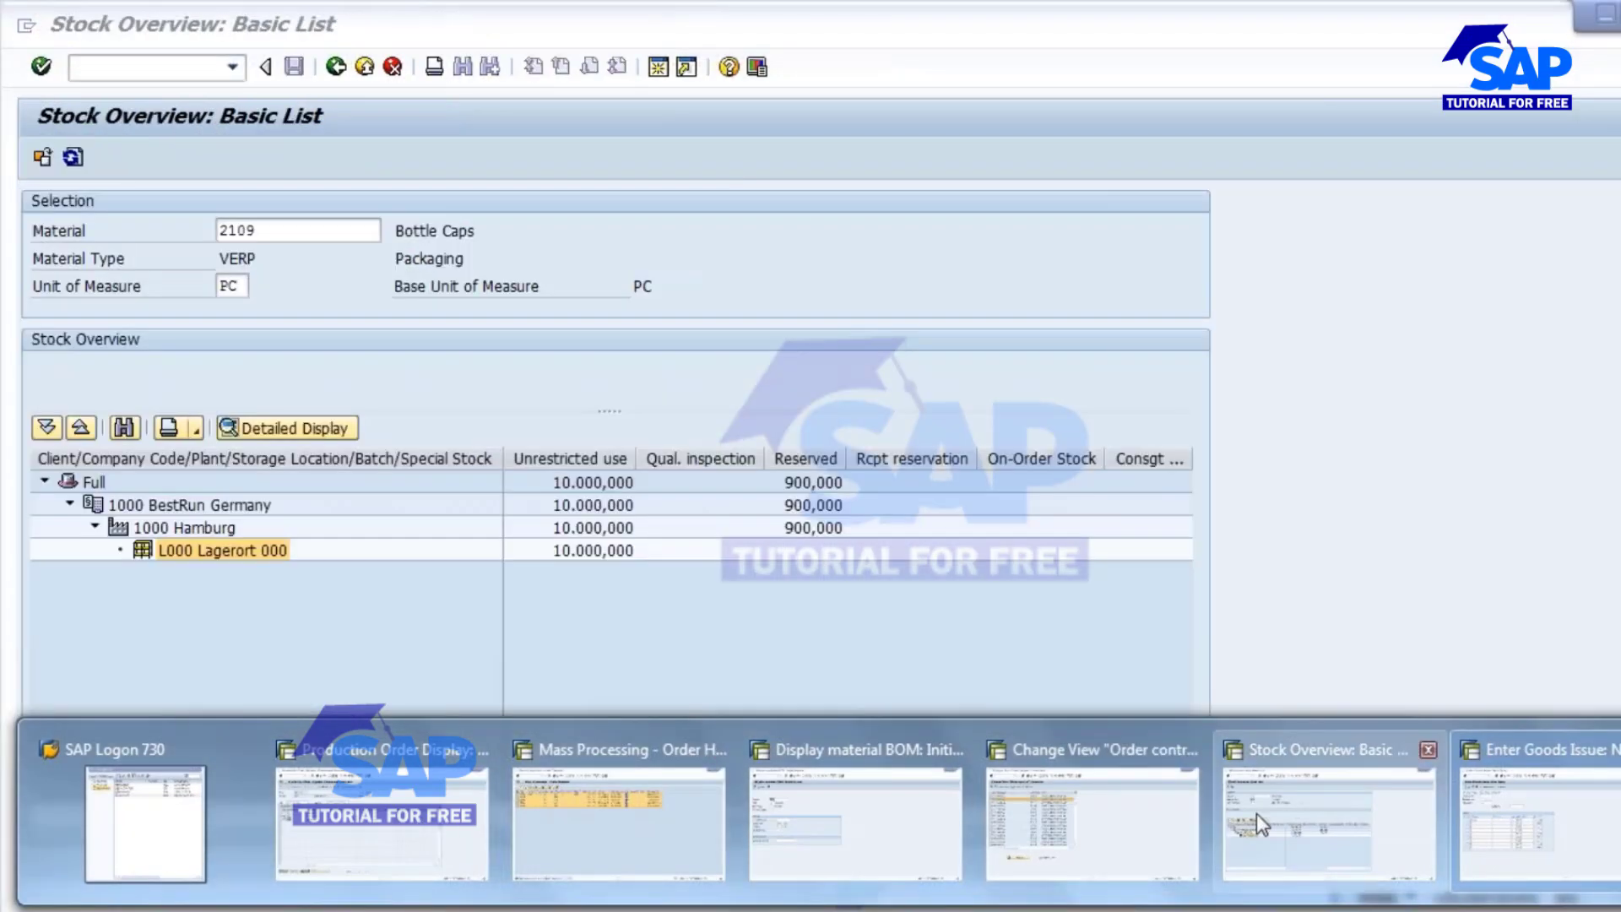
left_click(1256, 813)
left_click(601, 550)
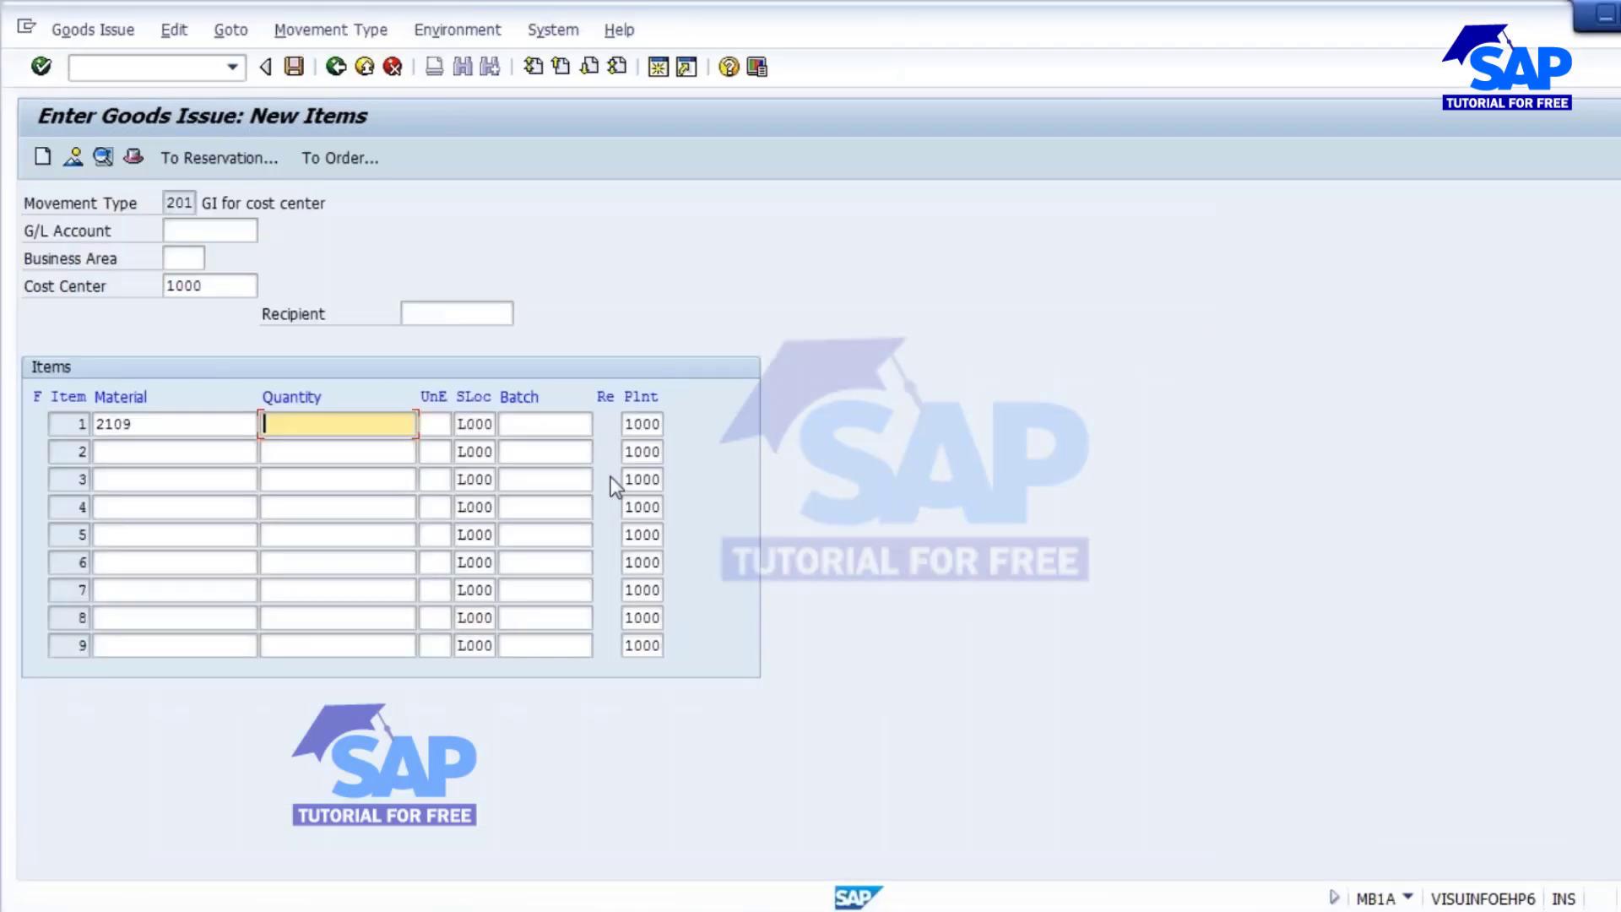
type("10.000,000")
key("Return")
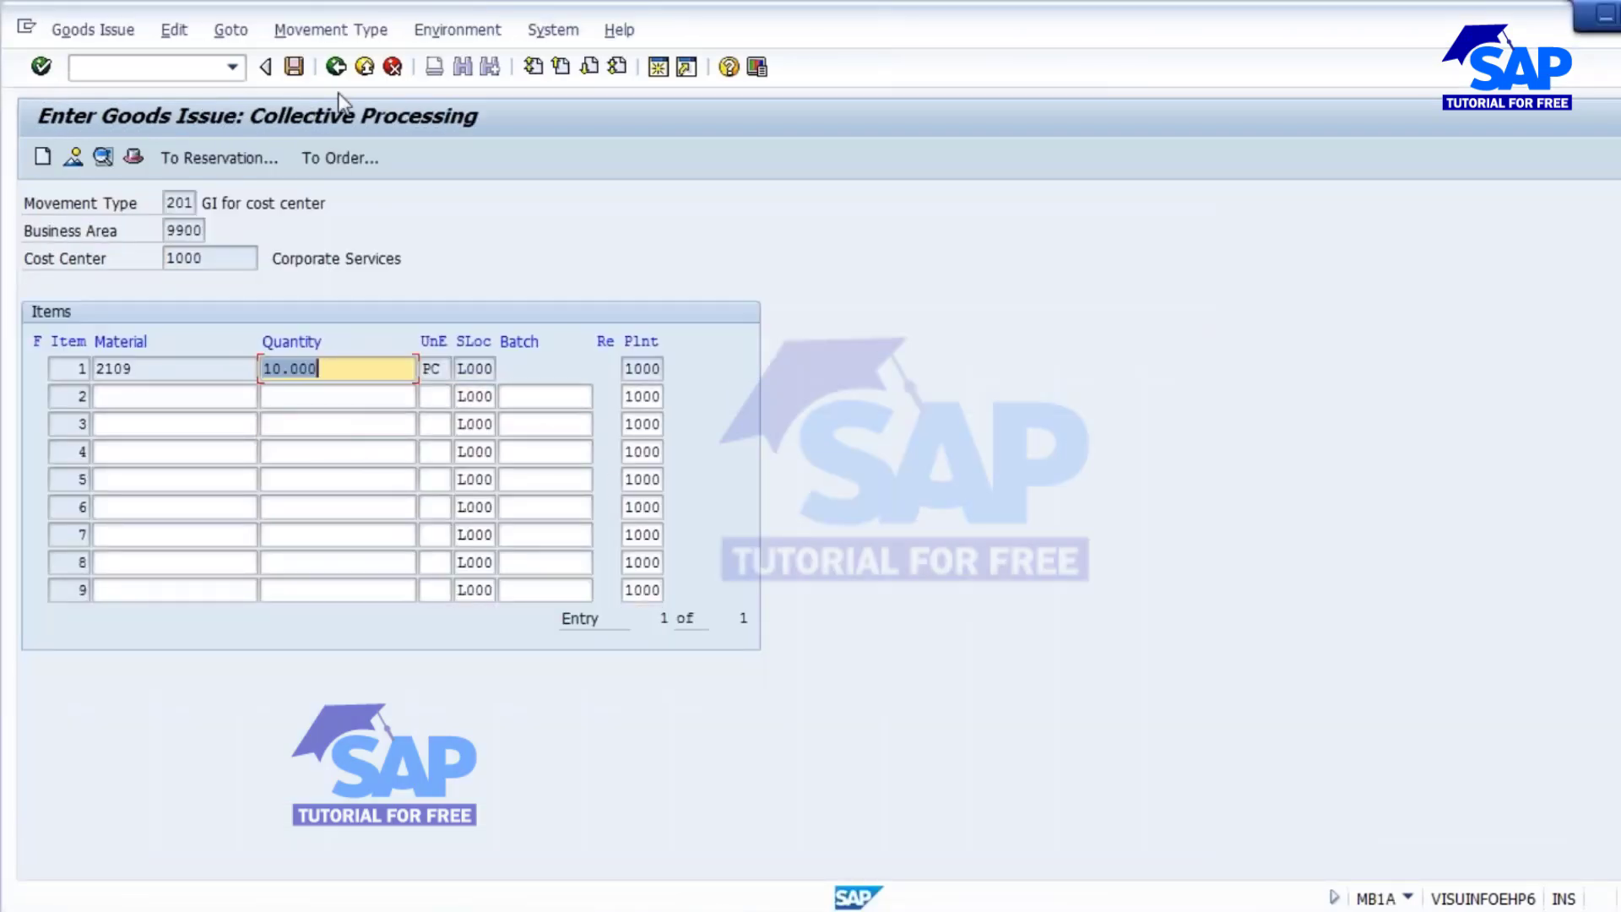
left_click(294, 66)
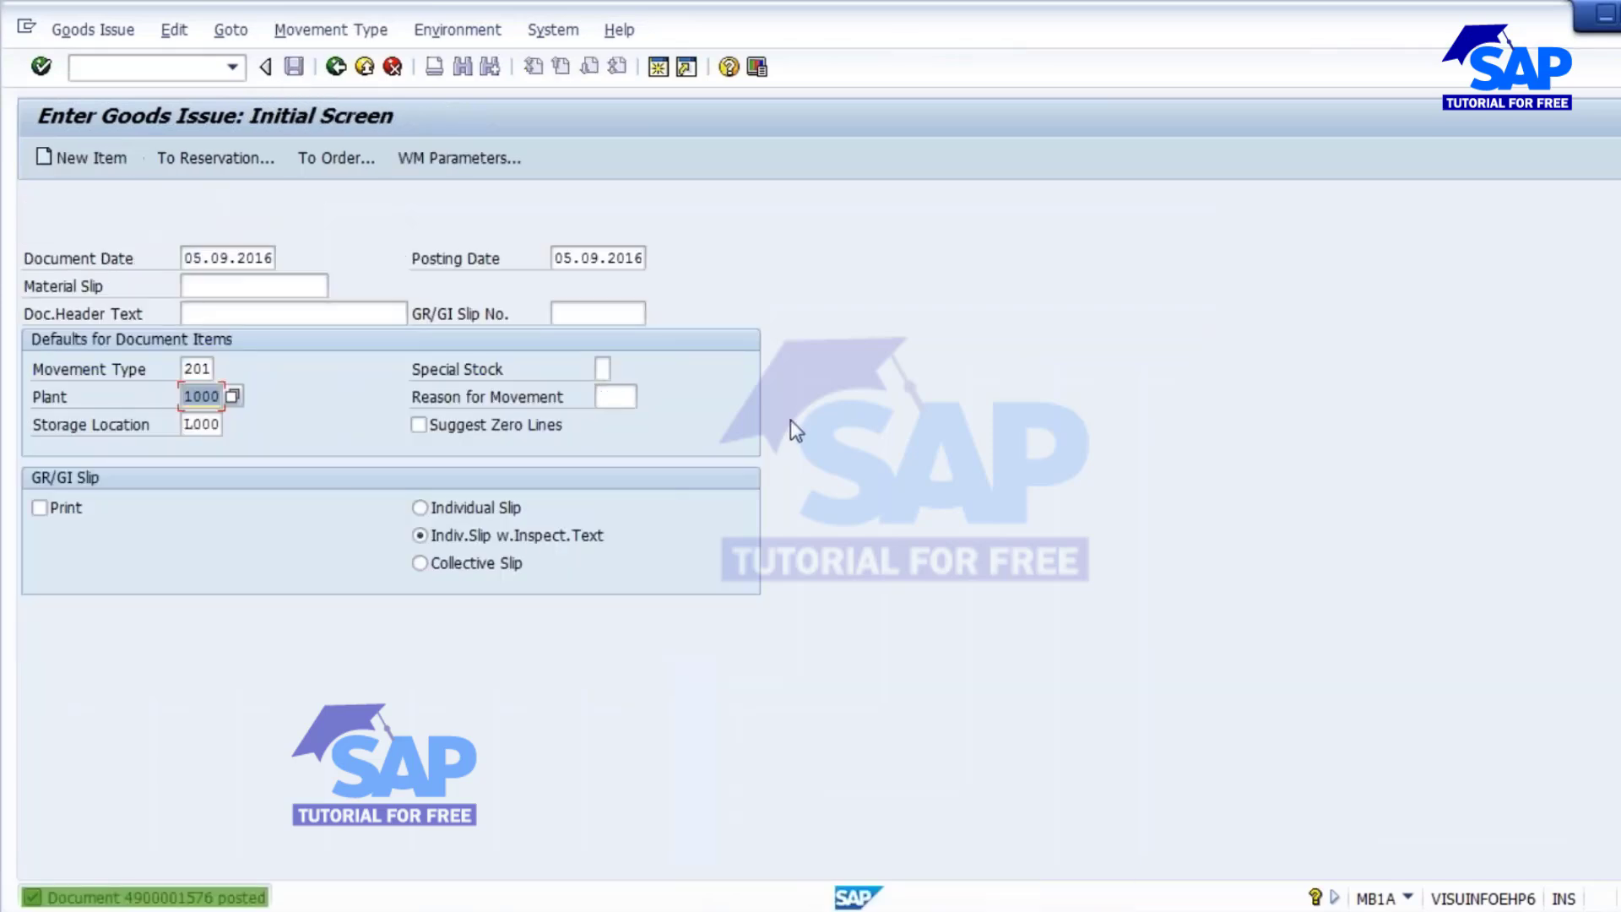
Step: Return to the Bottle Caps Stock Overview session and refresh the stock figures
mouse_move(696, 883)
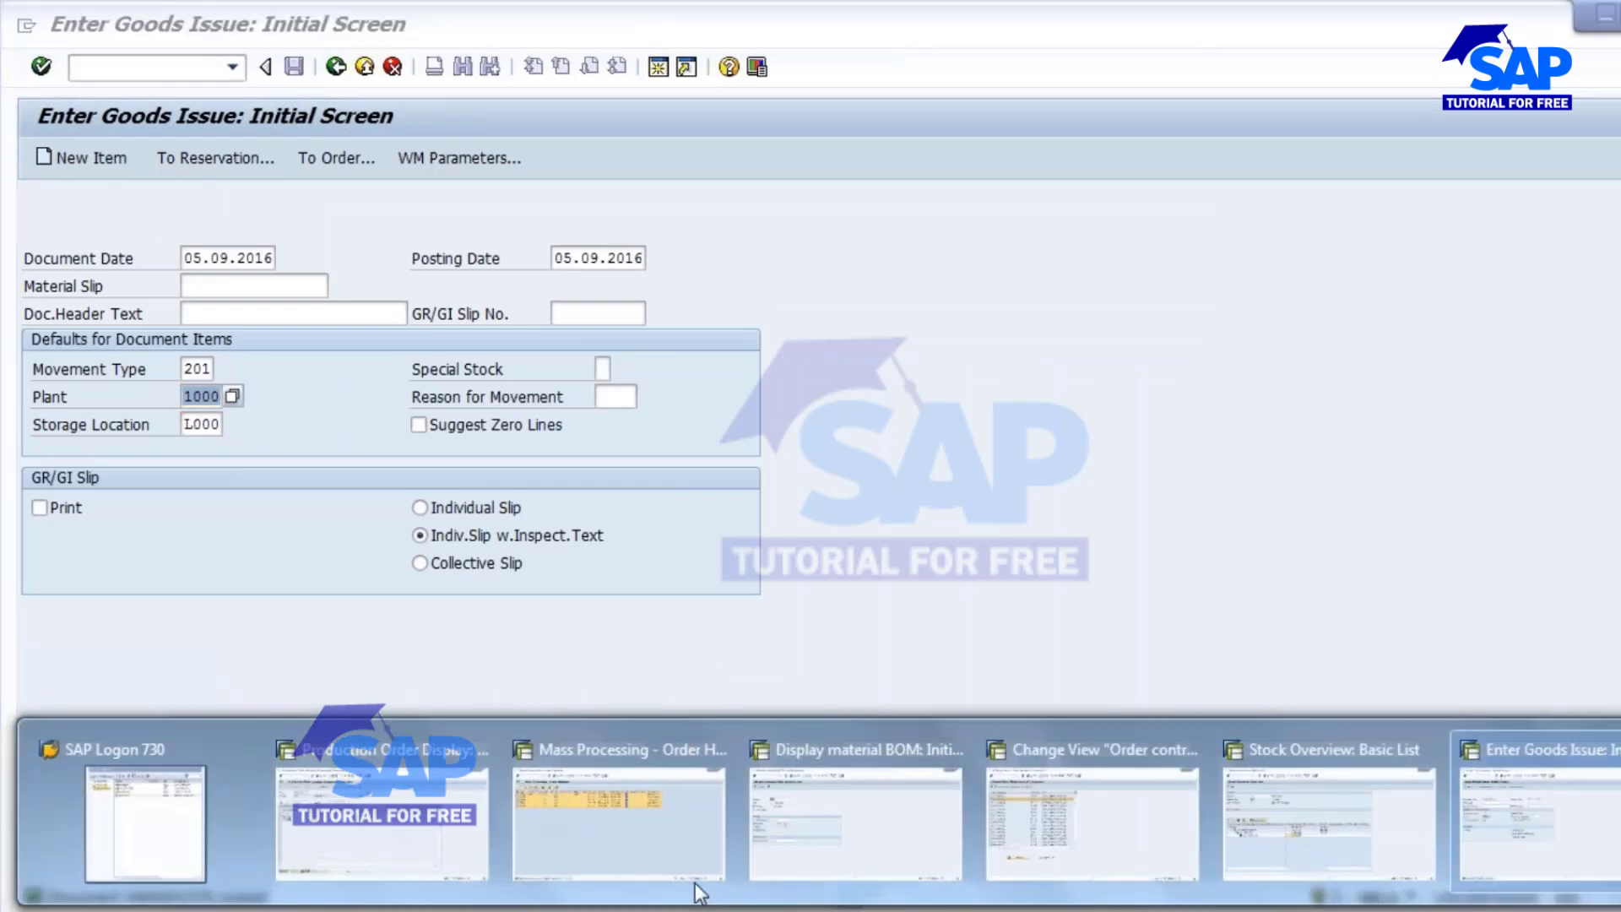
left_click(1232, 806)
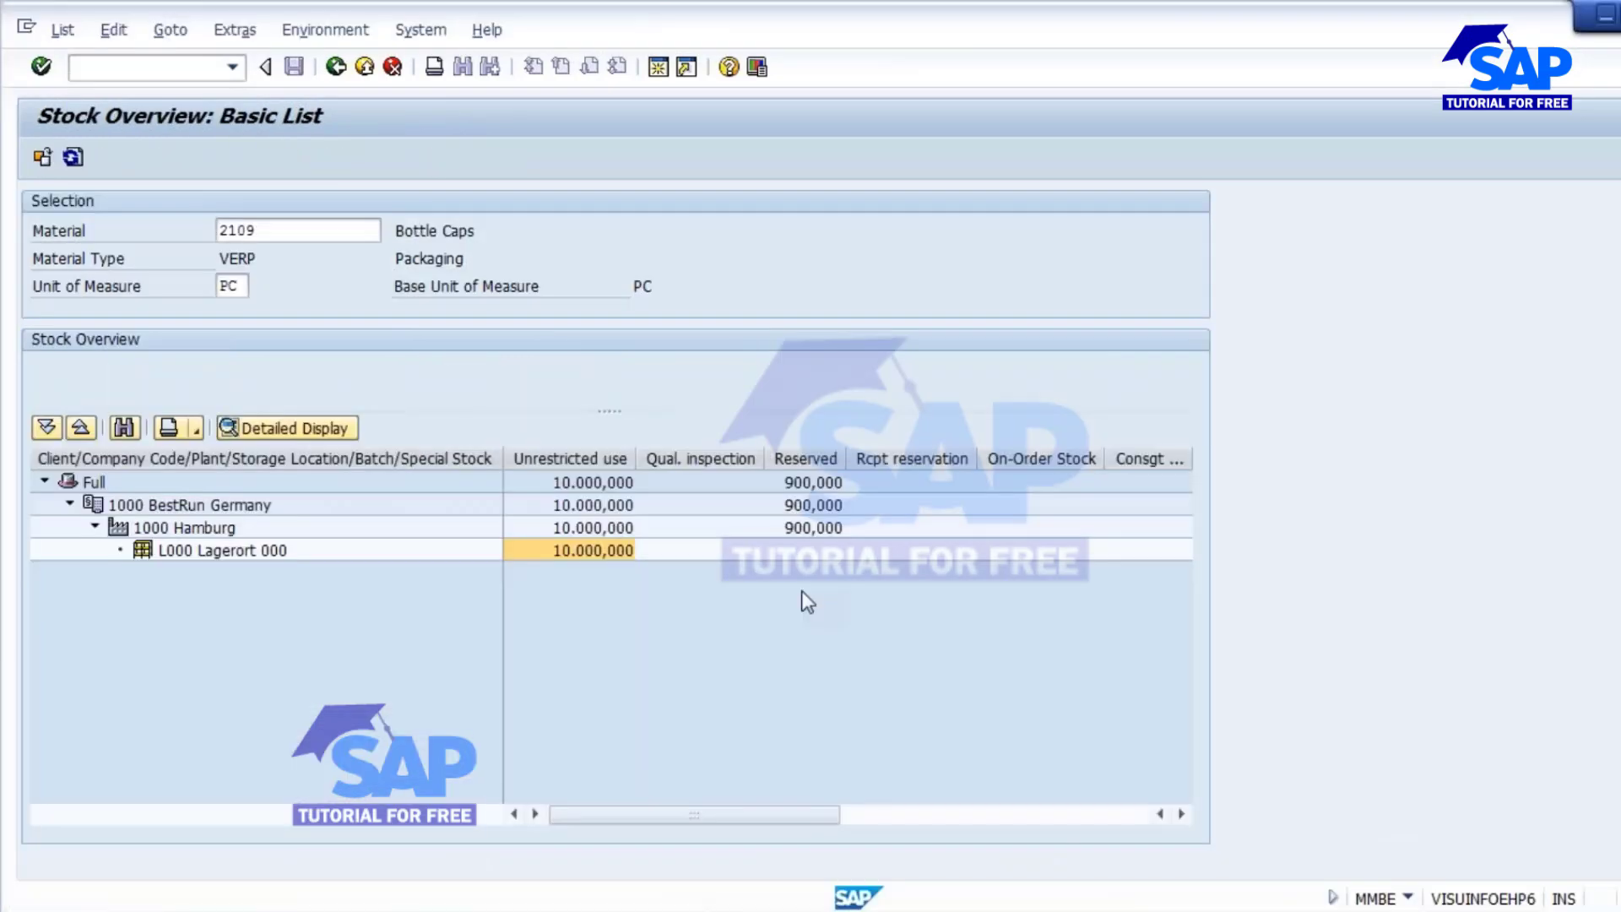
left_click(73, 157)
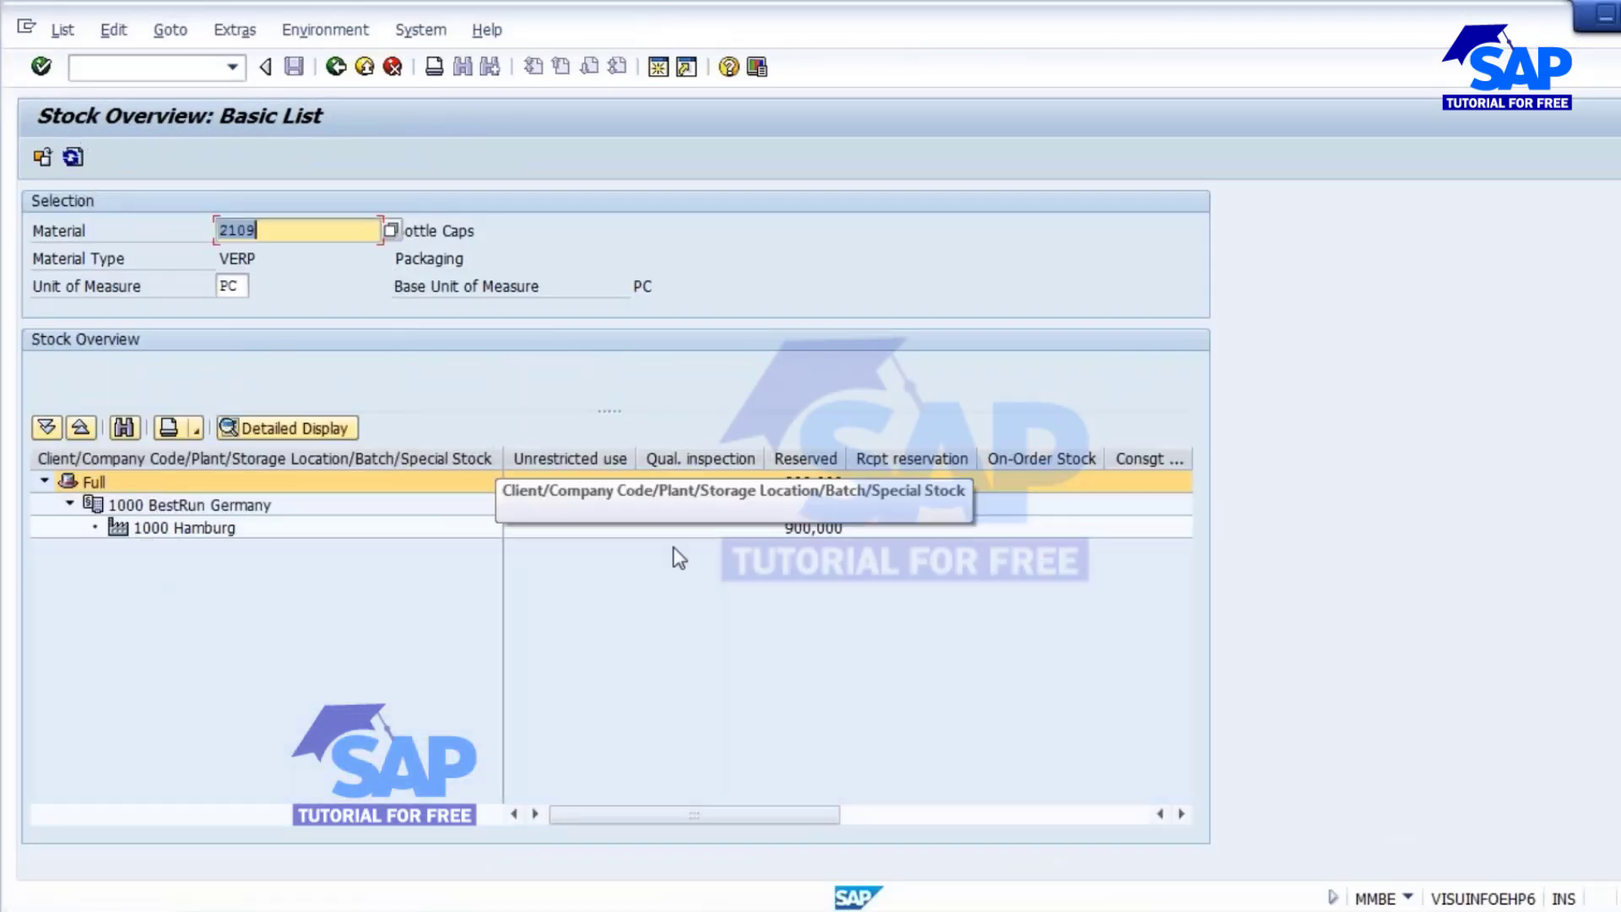
Step: Leave the production order display, open the 08.09.2016 order in change mode and run its material availability check
mouse_move(608, 829)
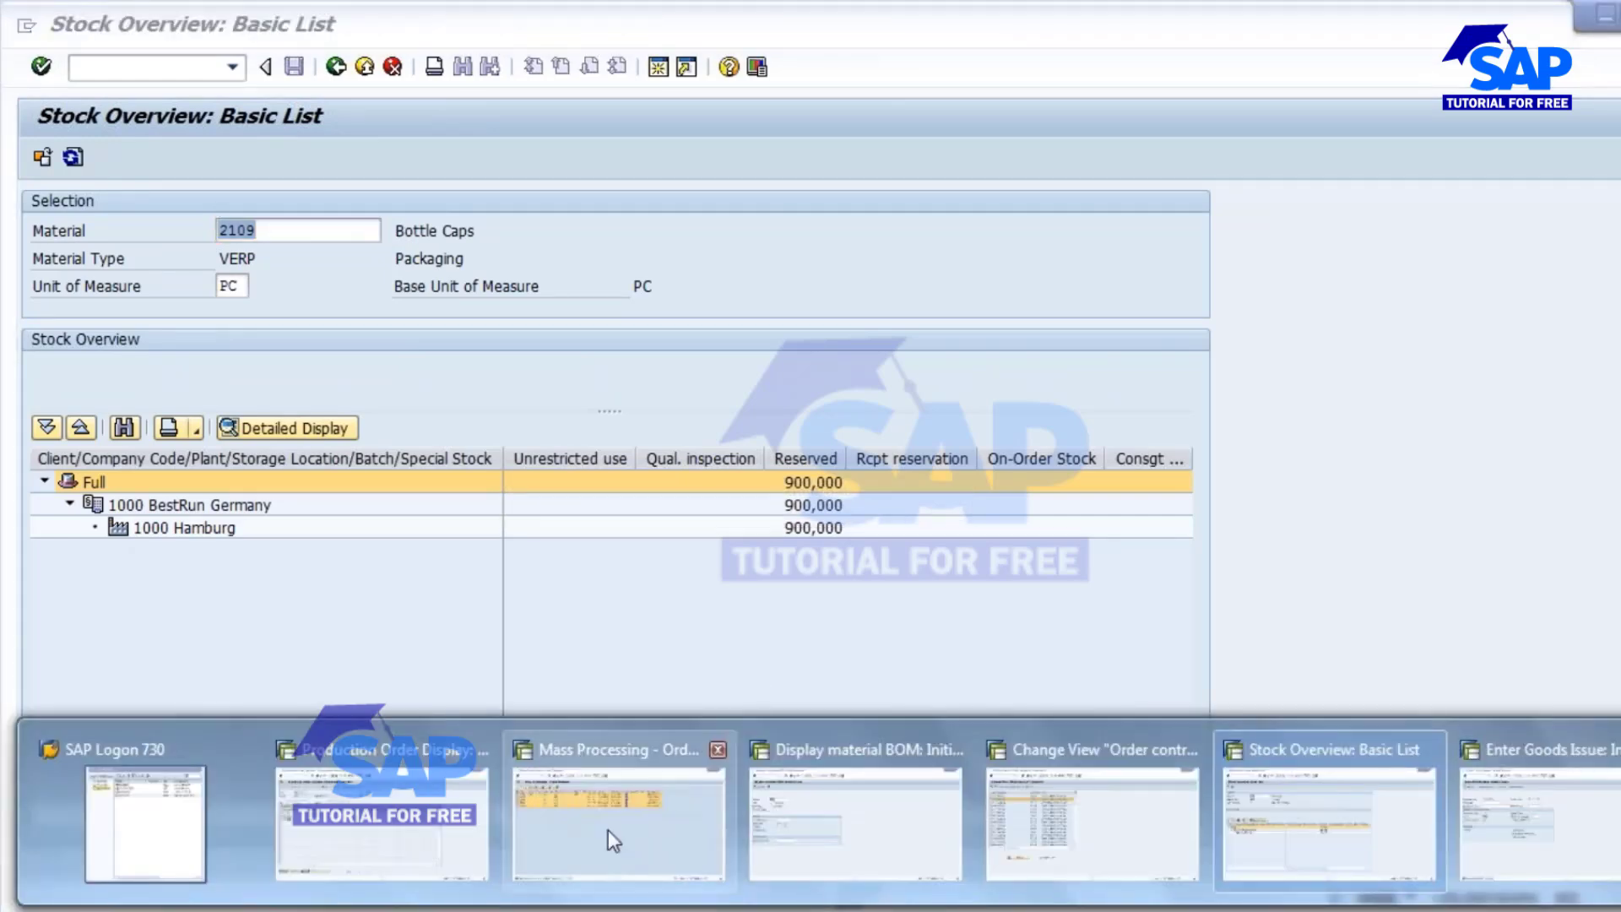
left_click(380, 824)
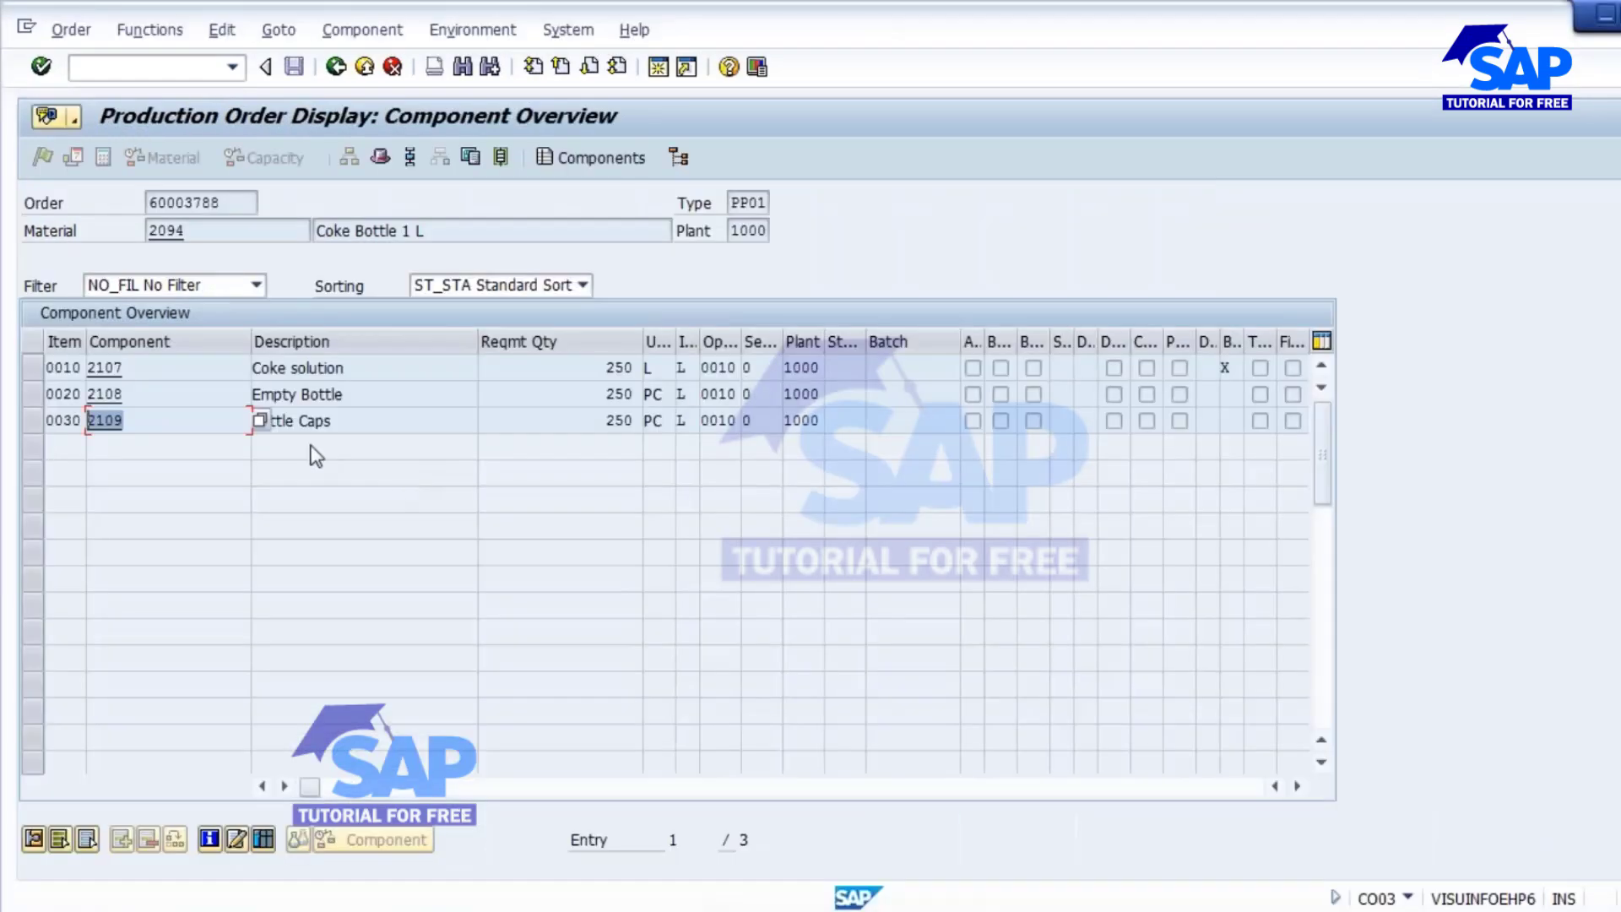
left_click(336, 67)
left_click(336, 66)
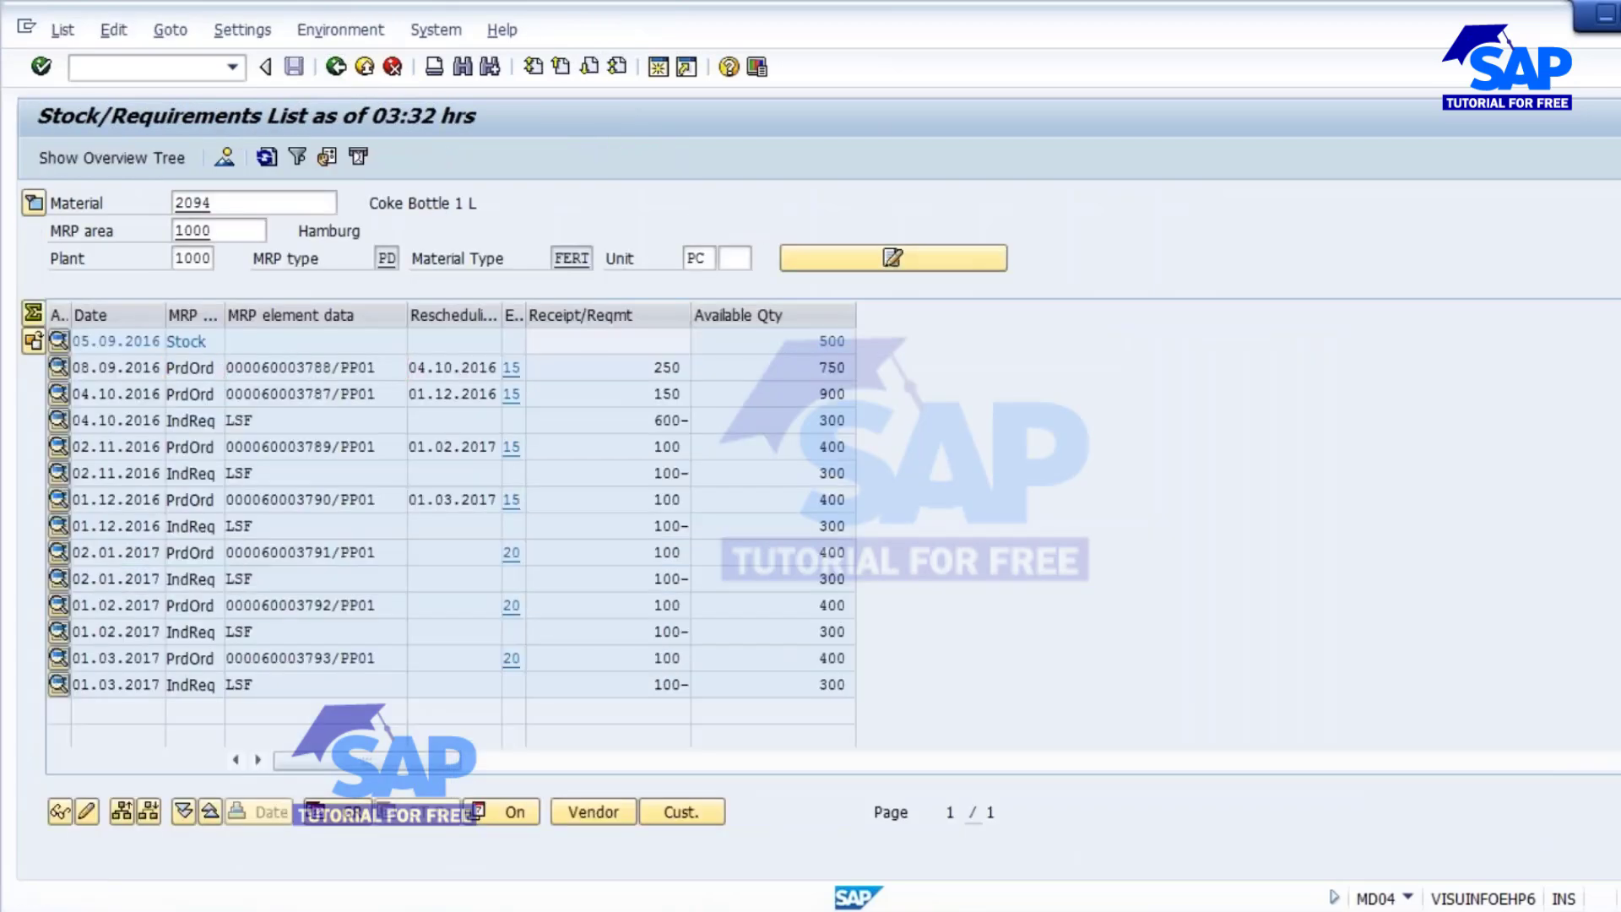
double_click(193, 368)
left_click(572, 564)
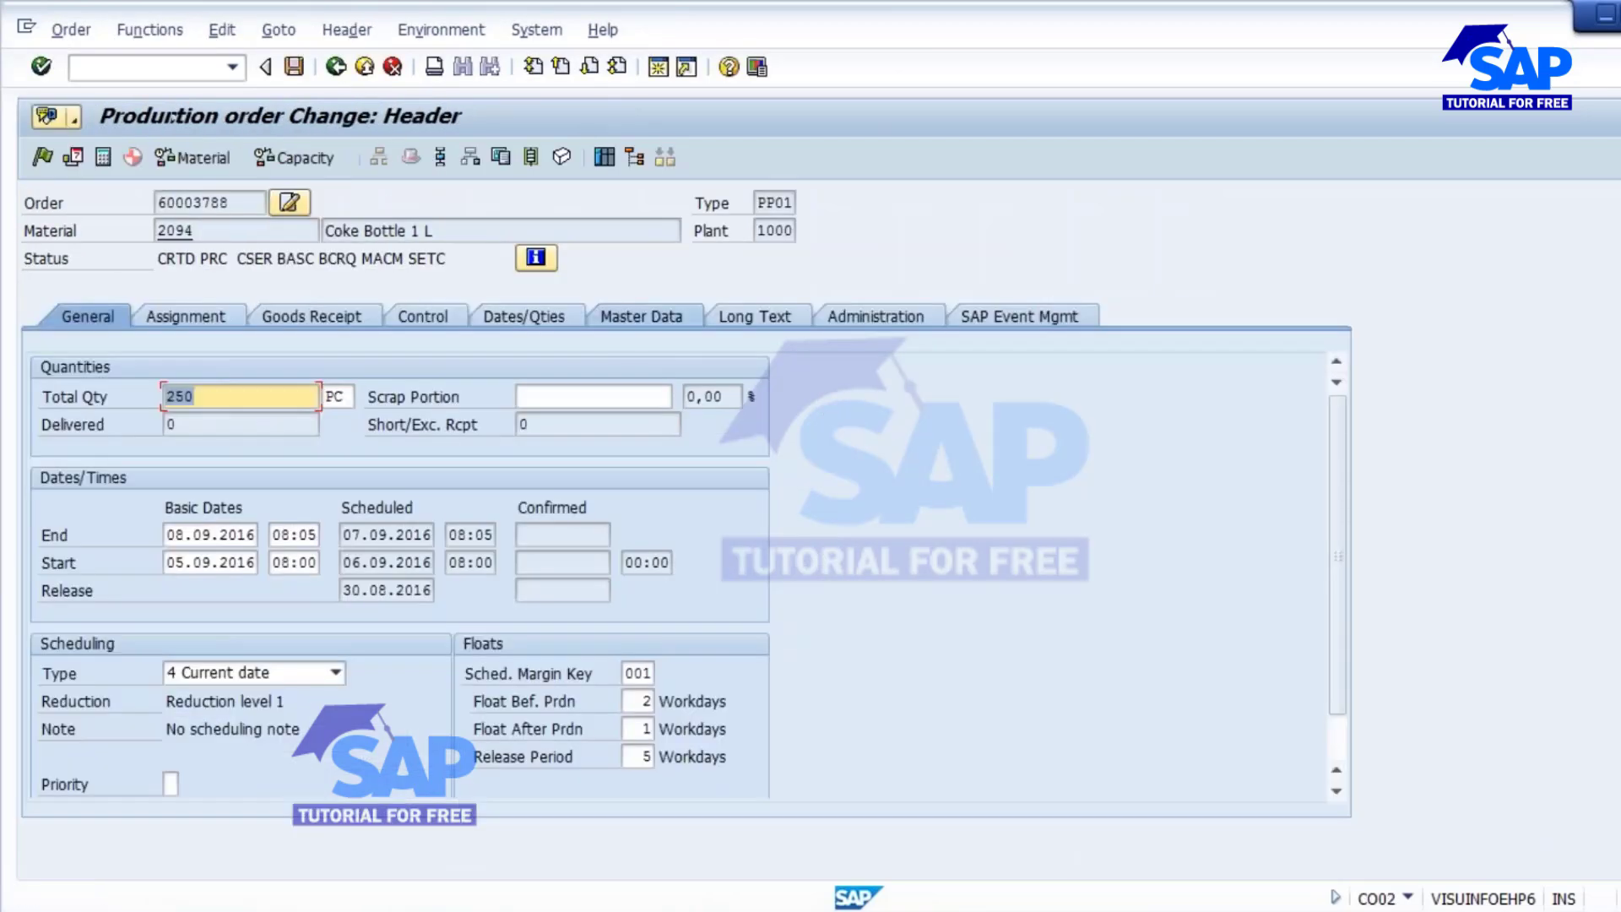
left_click(196, 157)
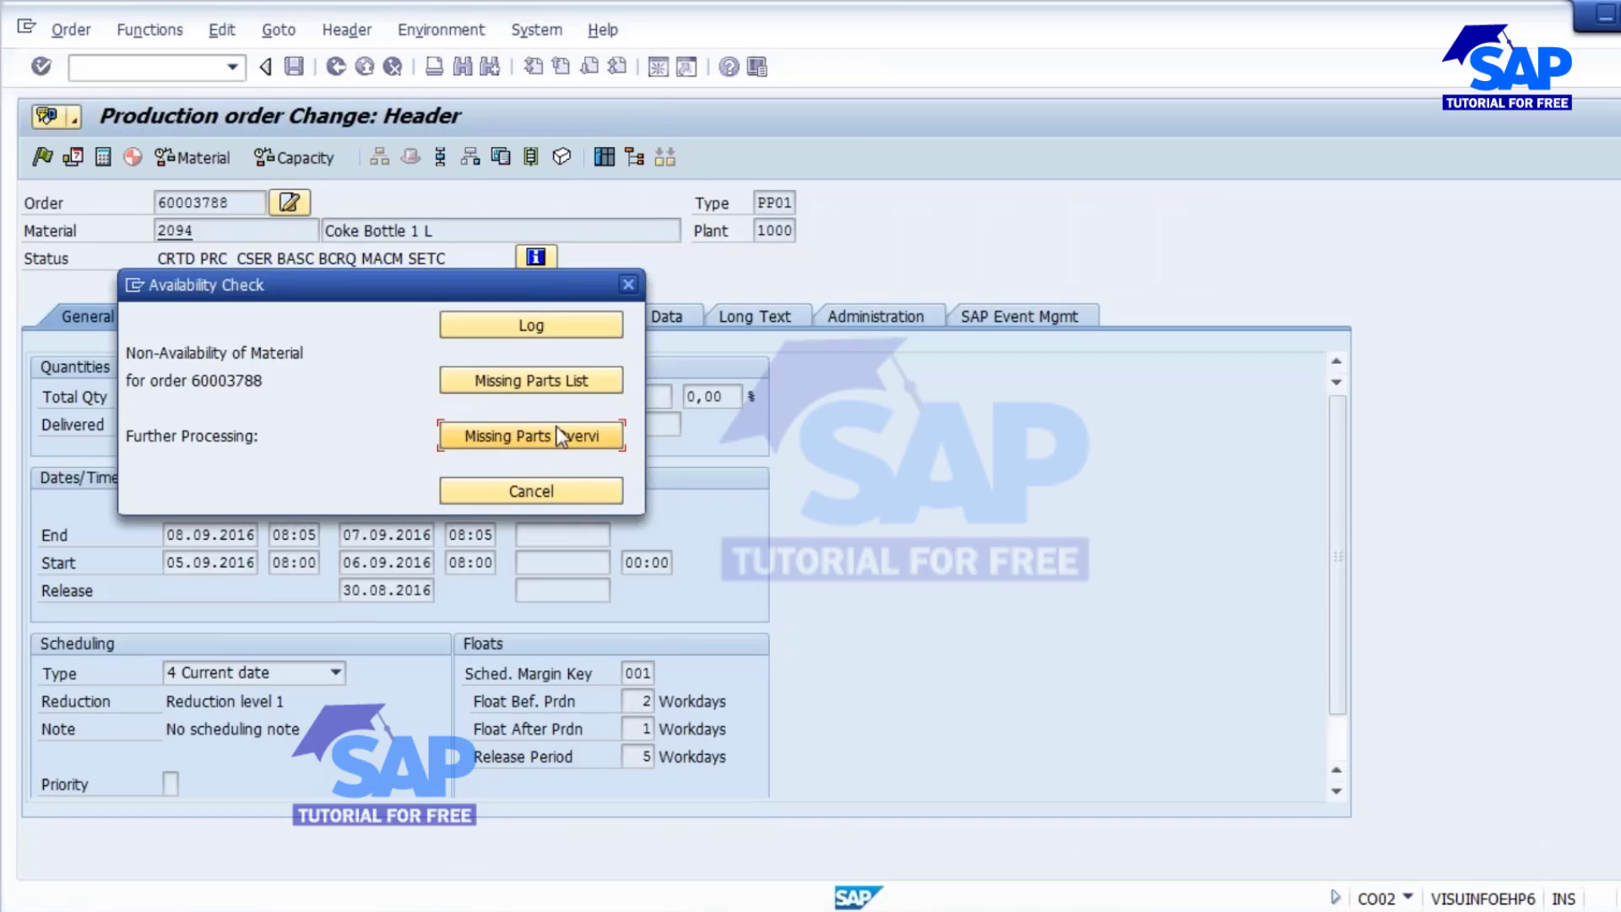
Step: Examine the Bottle Caps entry in the missing parts list and return to the order header
left_click(560, 384)
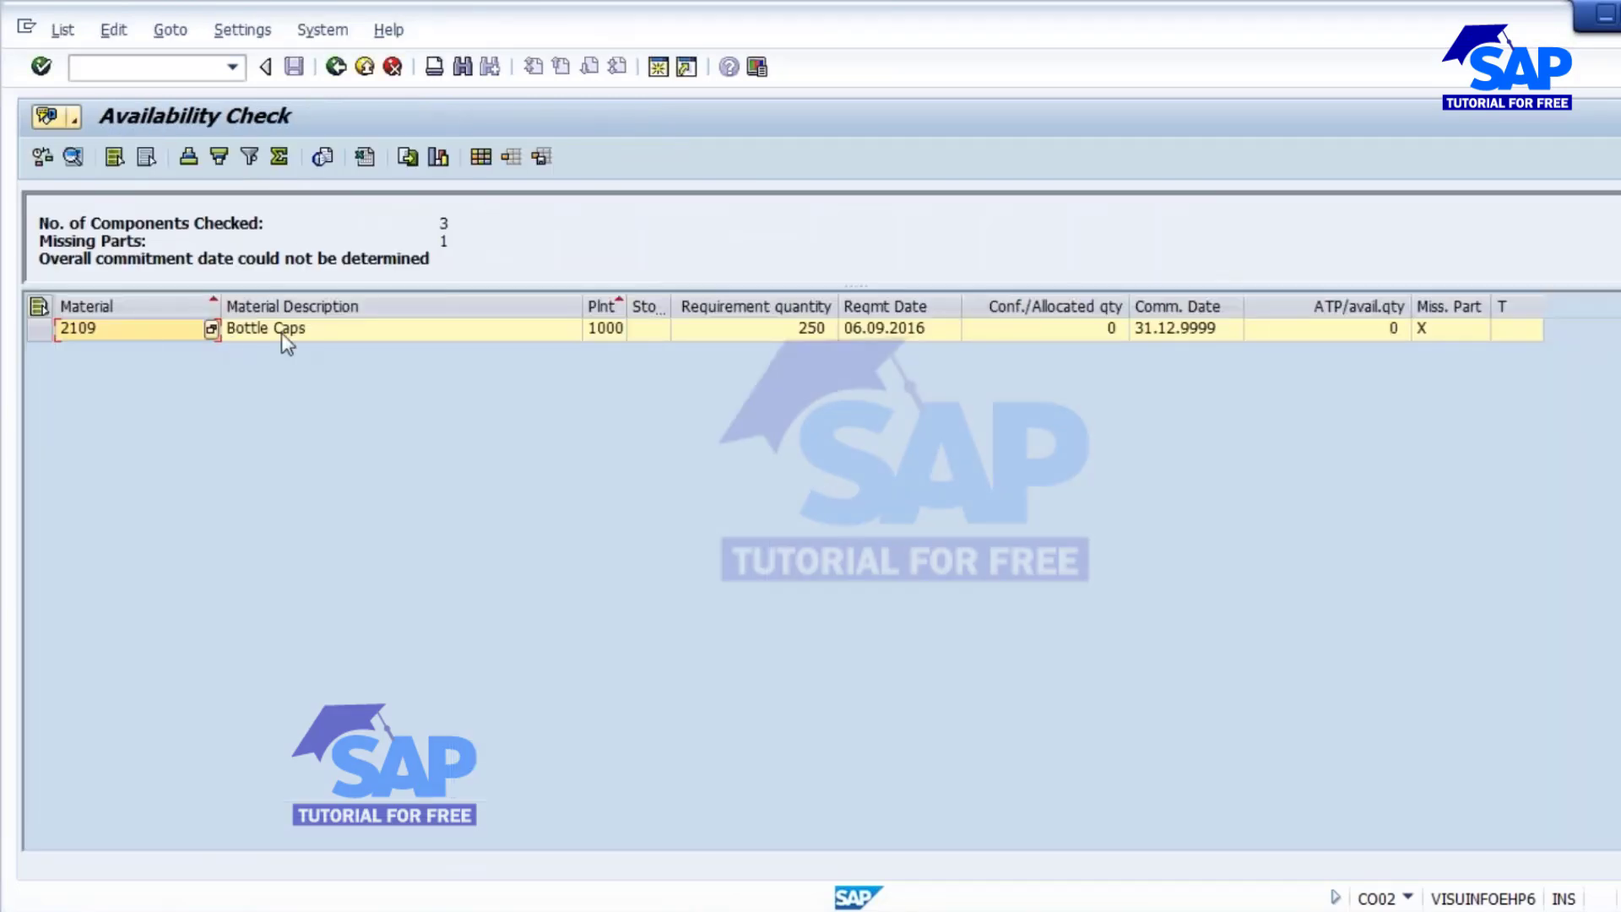
left_click(281, 333)
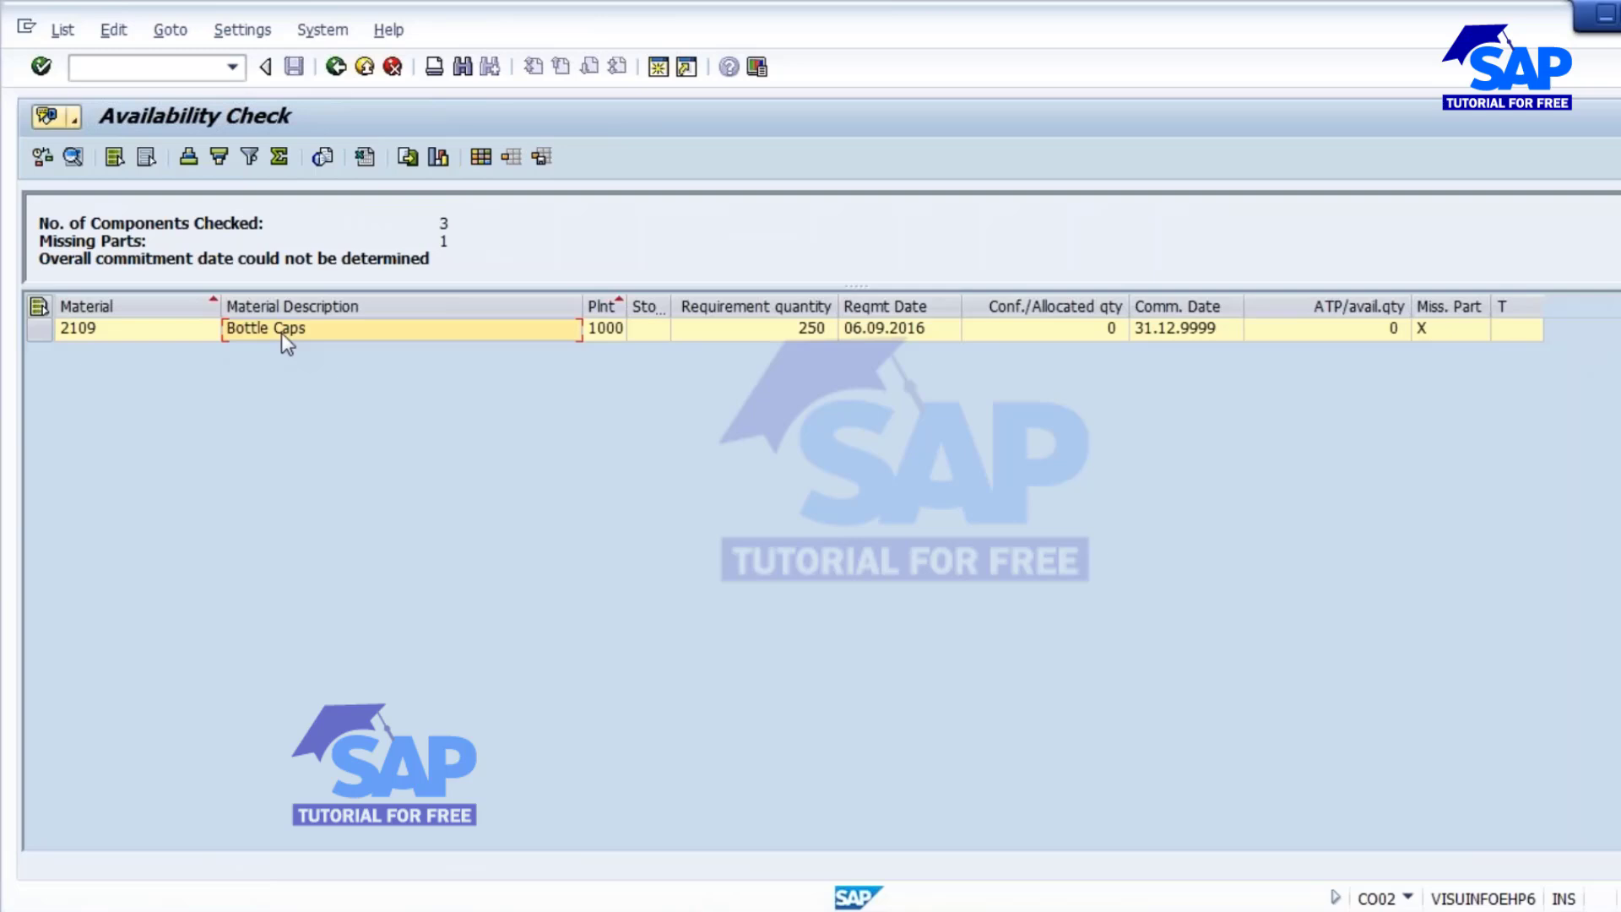
left_click(337, 71)
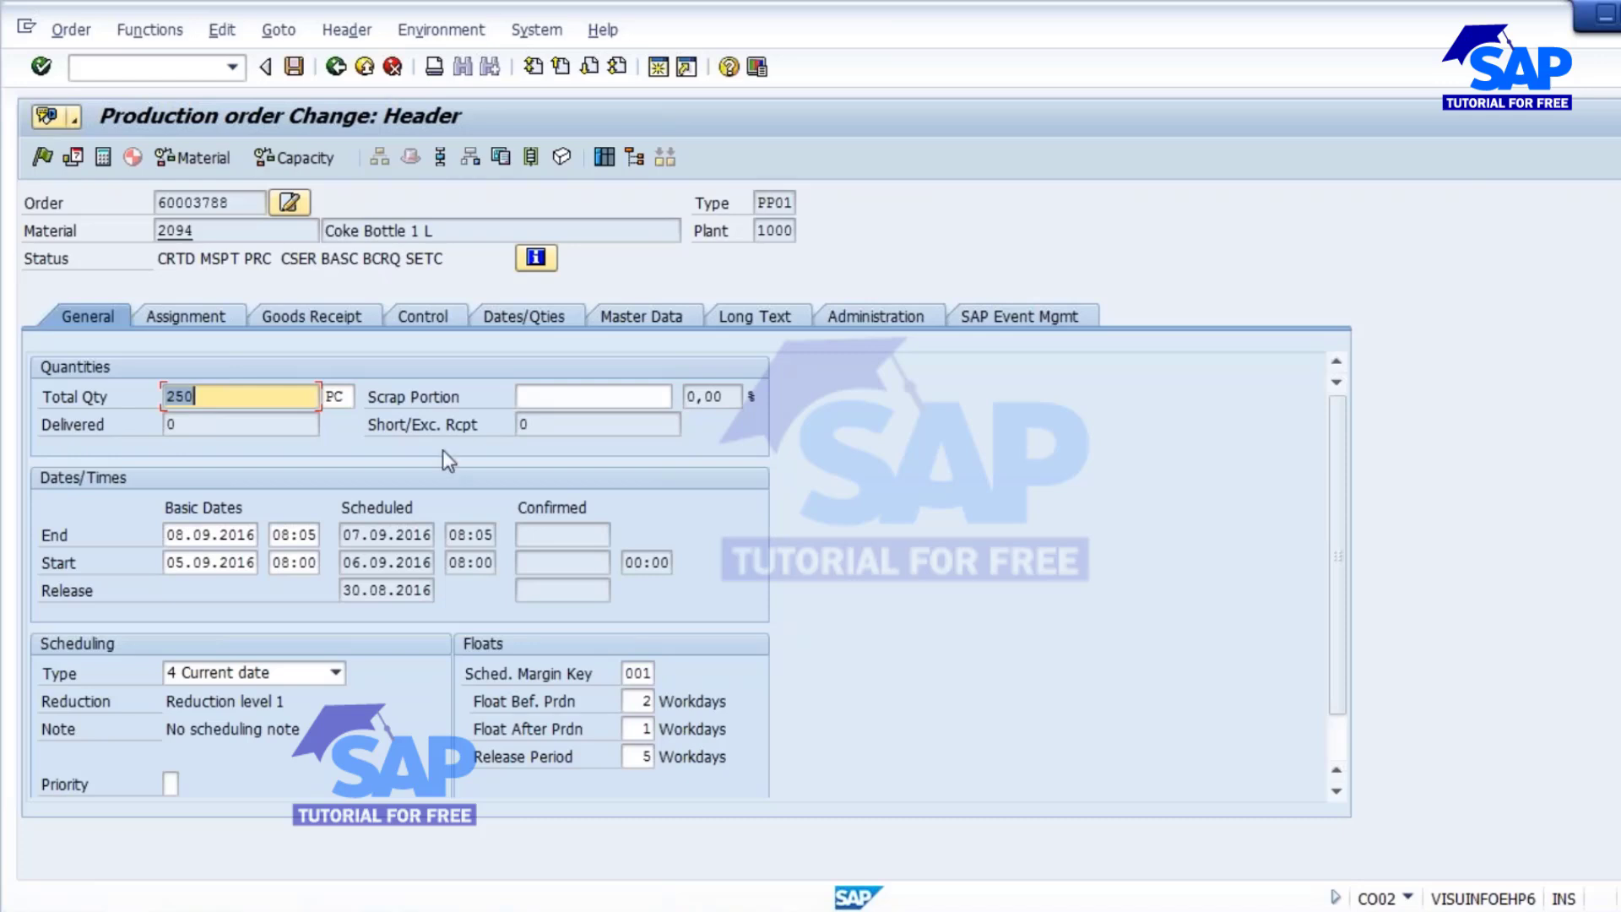
Step: Release the Coke Bottle 1 L production order and return to the Stock/Requirements List
left_click(42, 158)
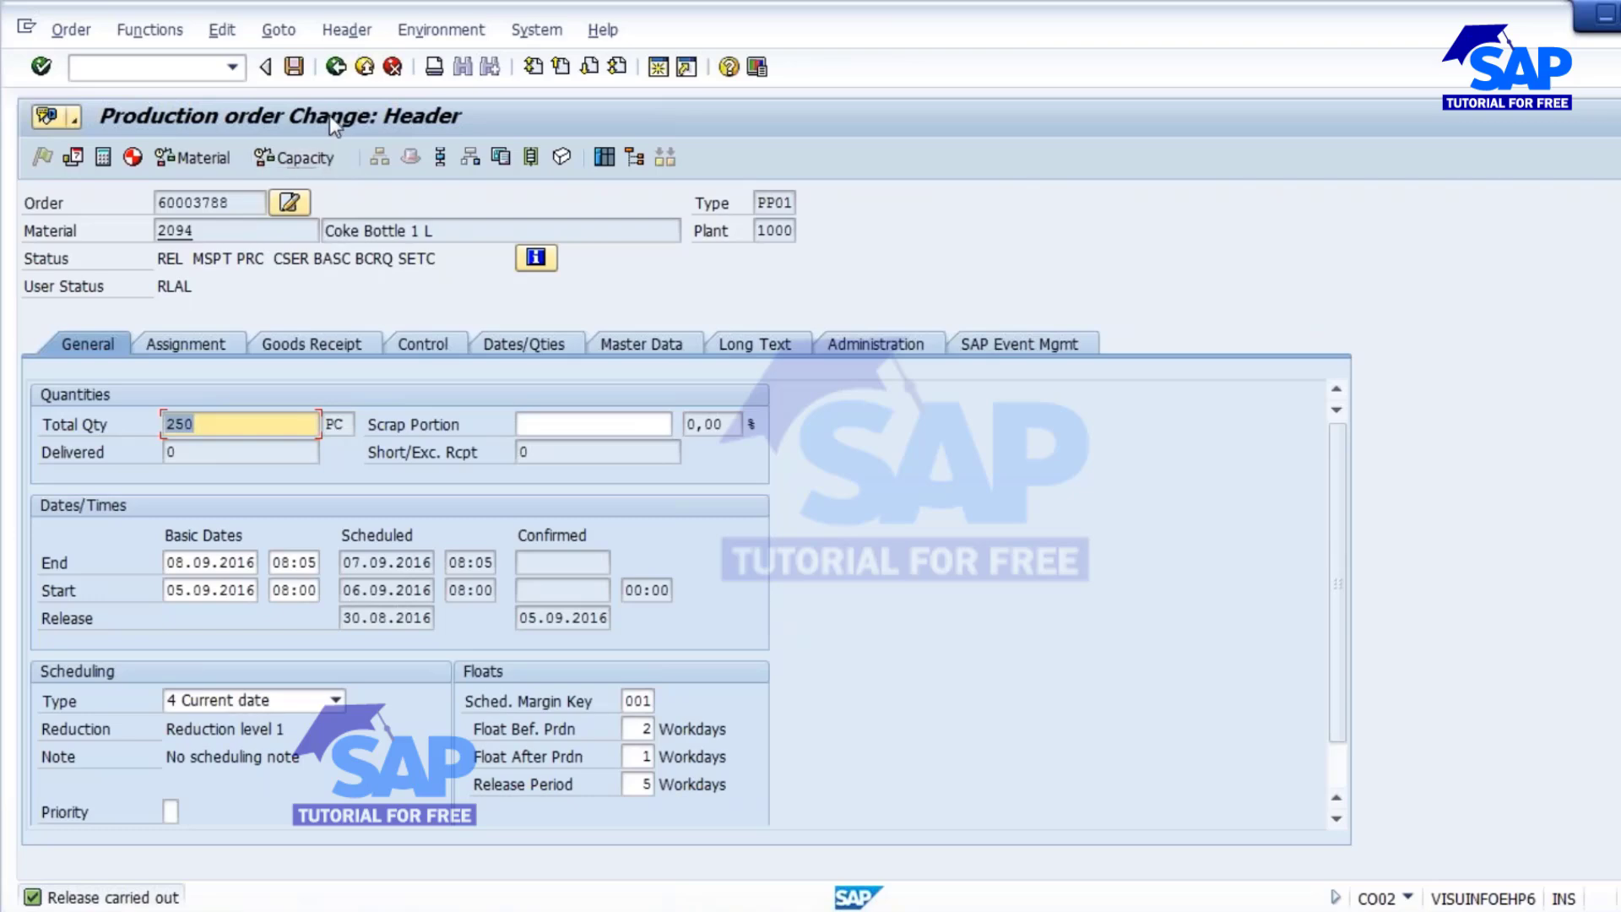
left_click(336, 71)
left_click(446, 509)
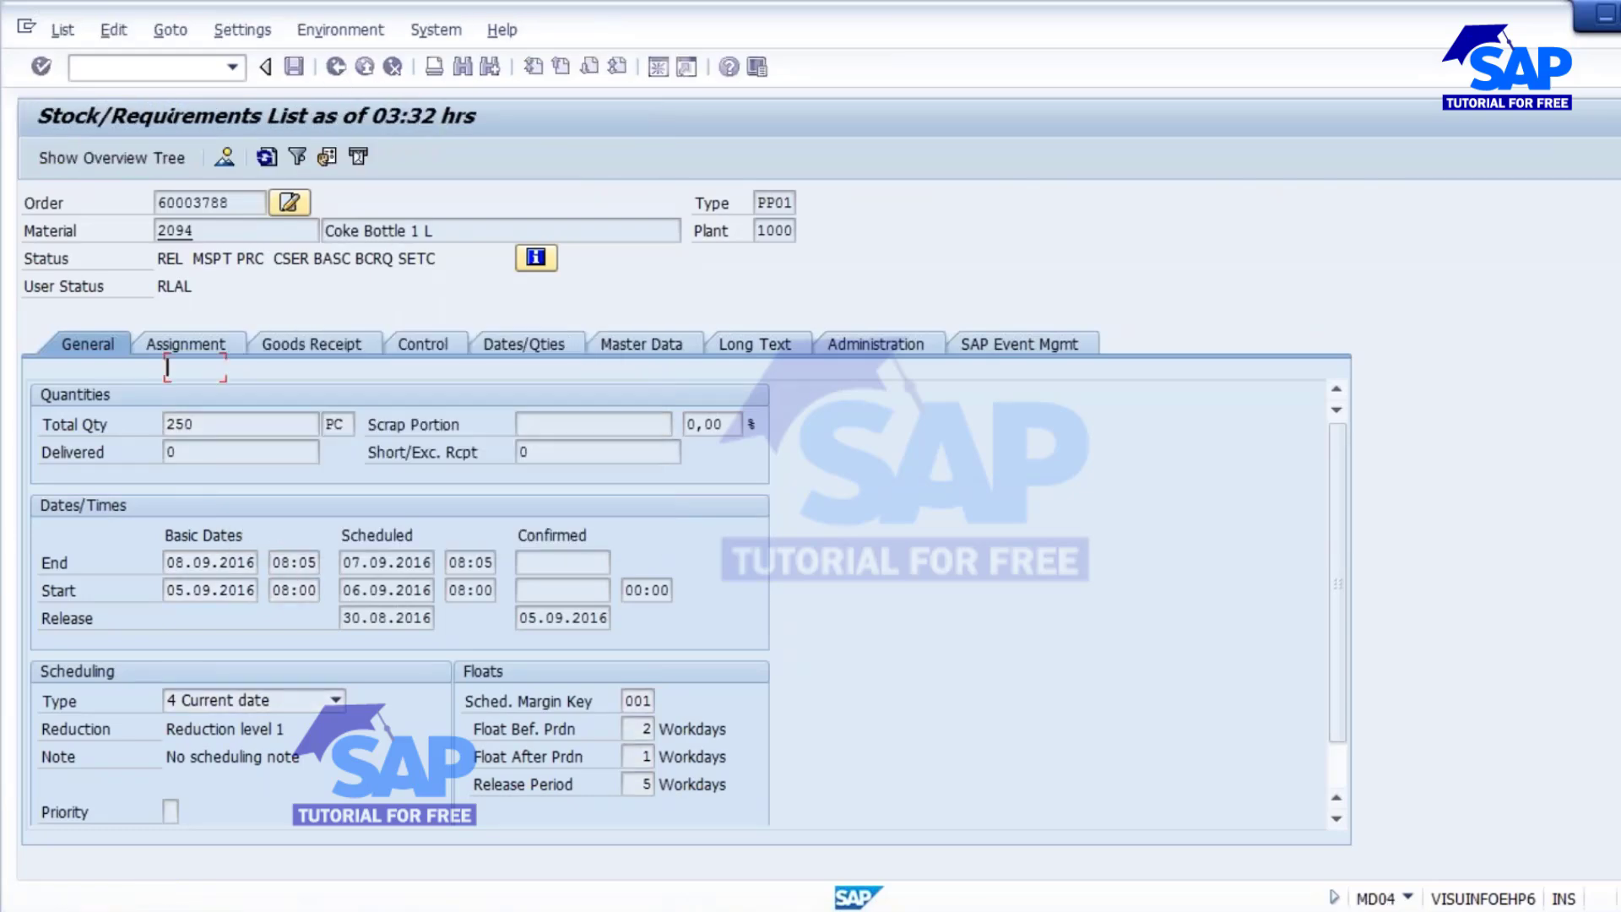
left_click(155, 67)
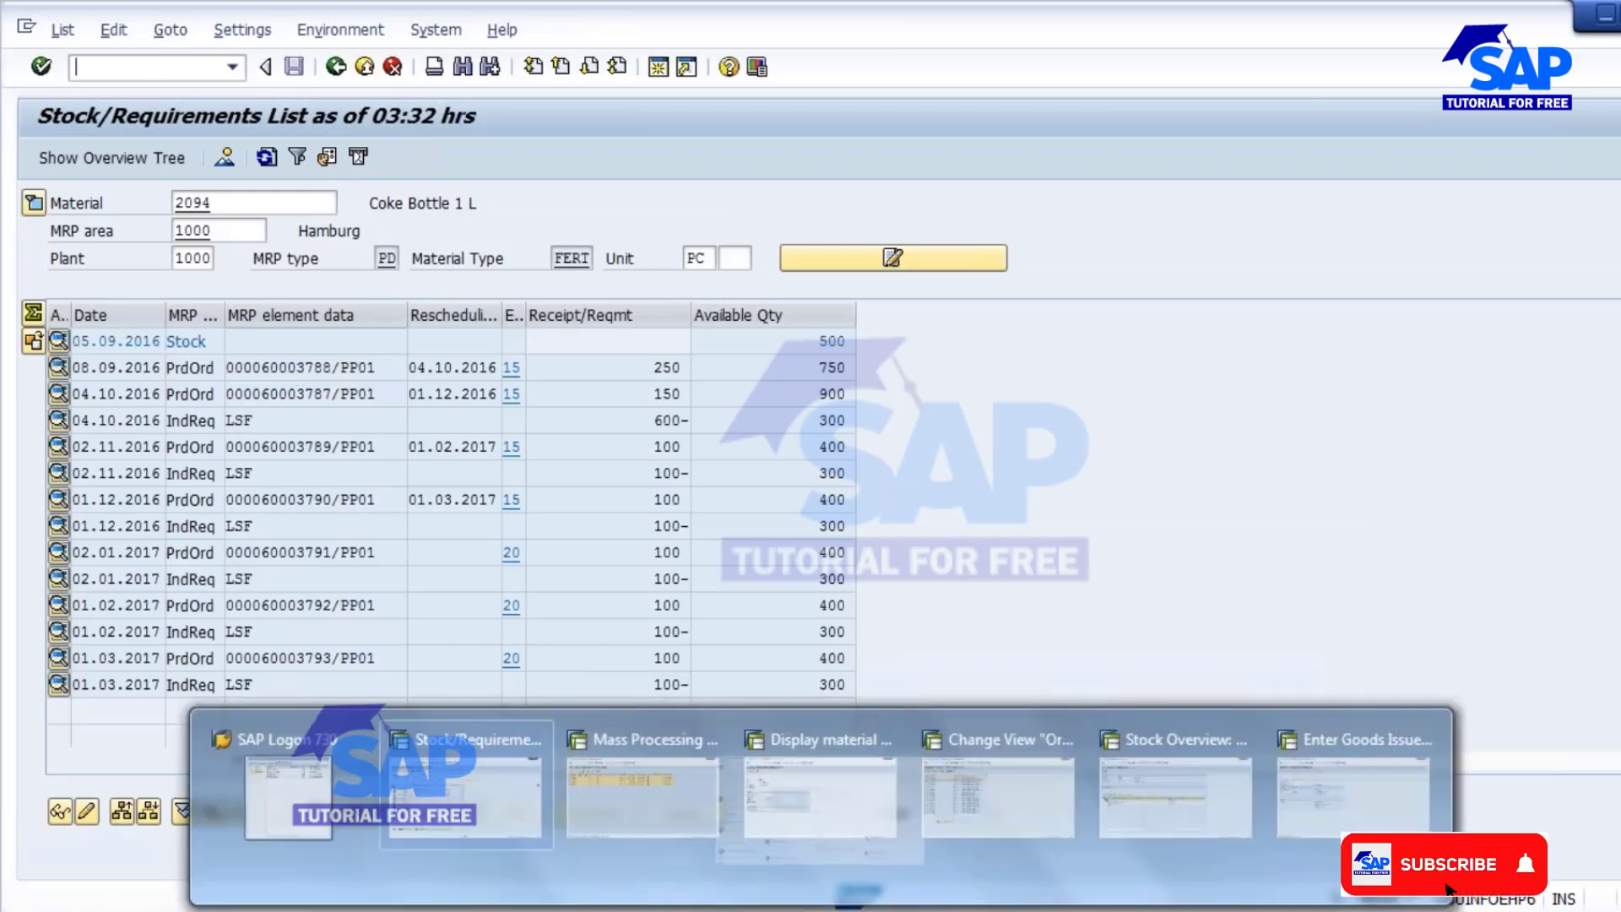
Step: Switch to the Enter Goods Issue session and start creating a production order with transaction CO01 for material 2094
left_click(1507, 809)
left_click(180, 69)
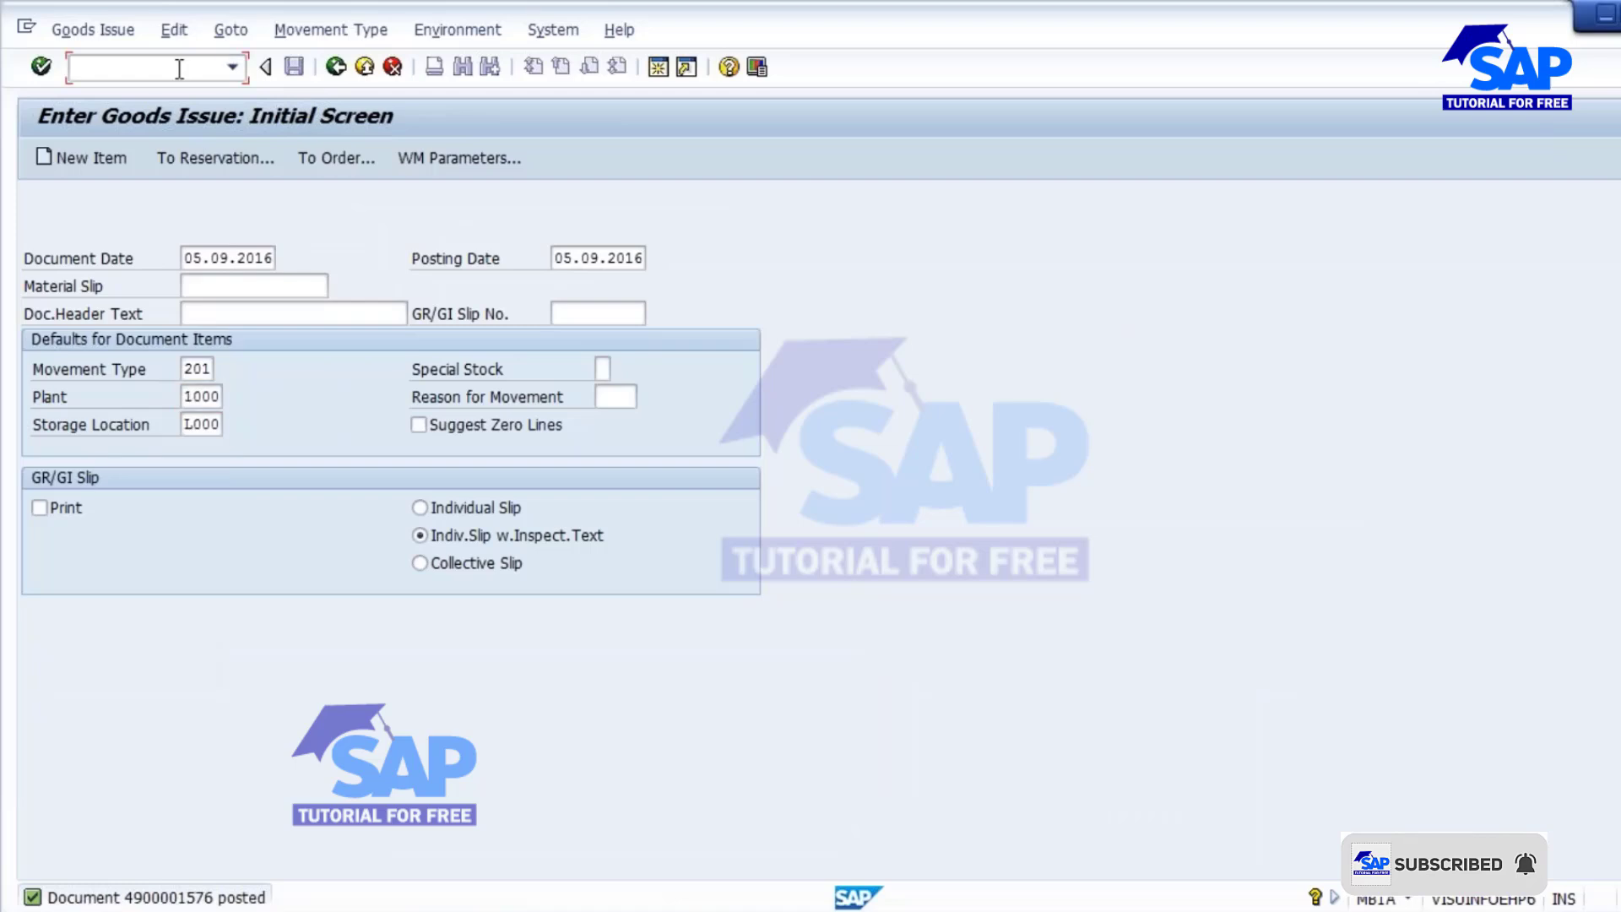
type("/")
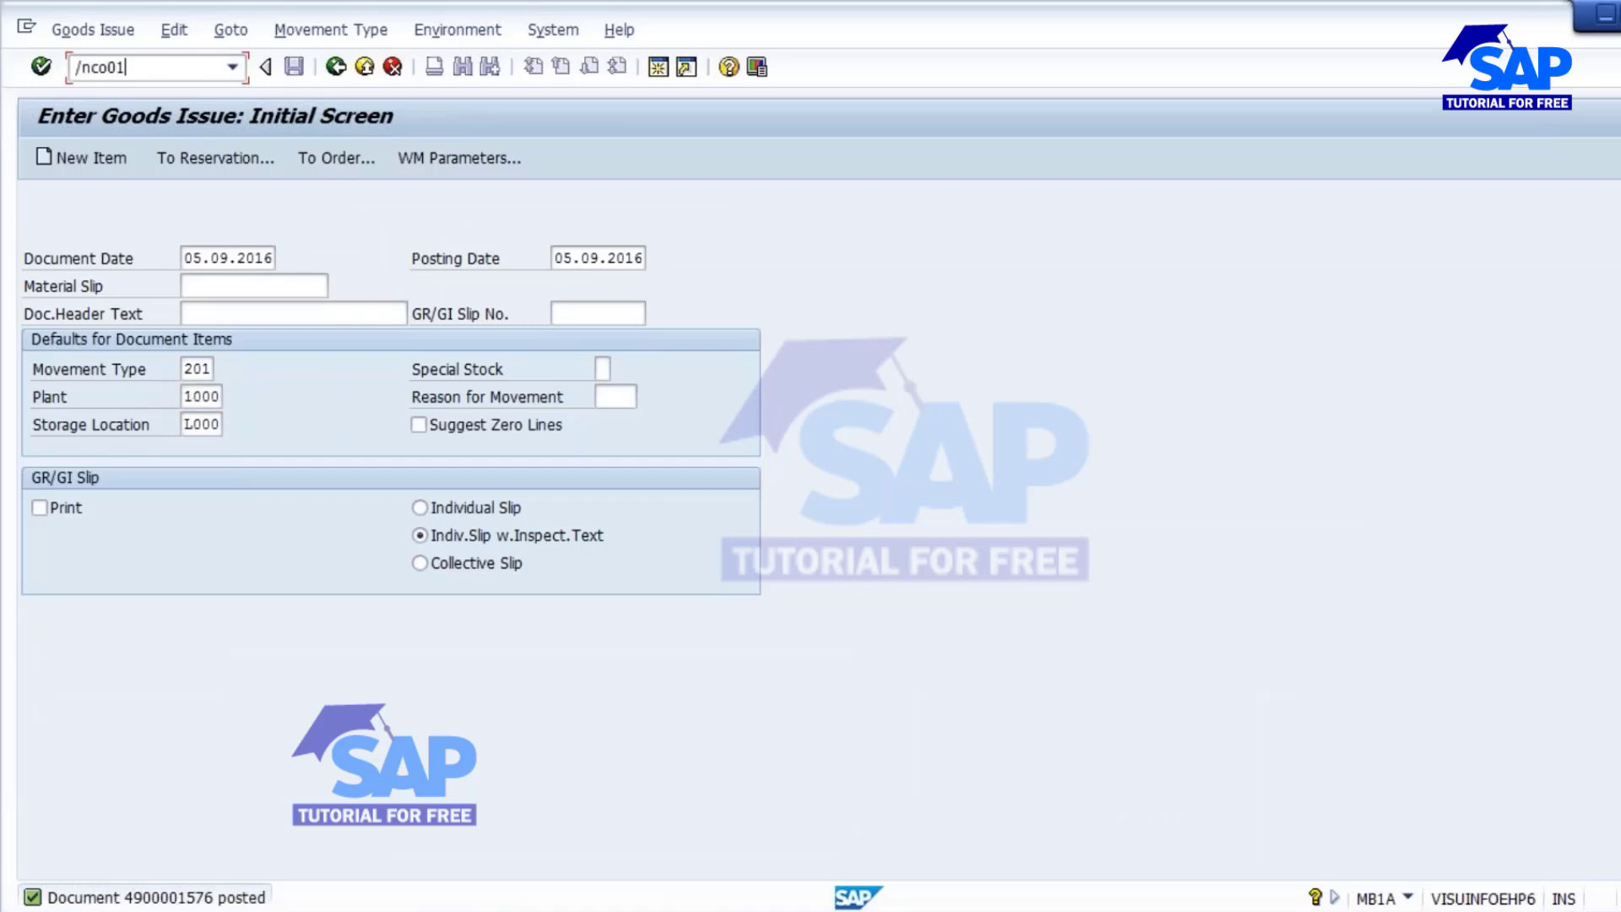
type("nco01")
key("Return")
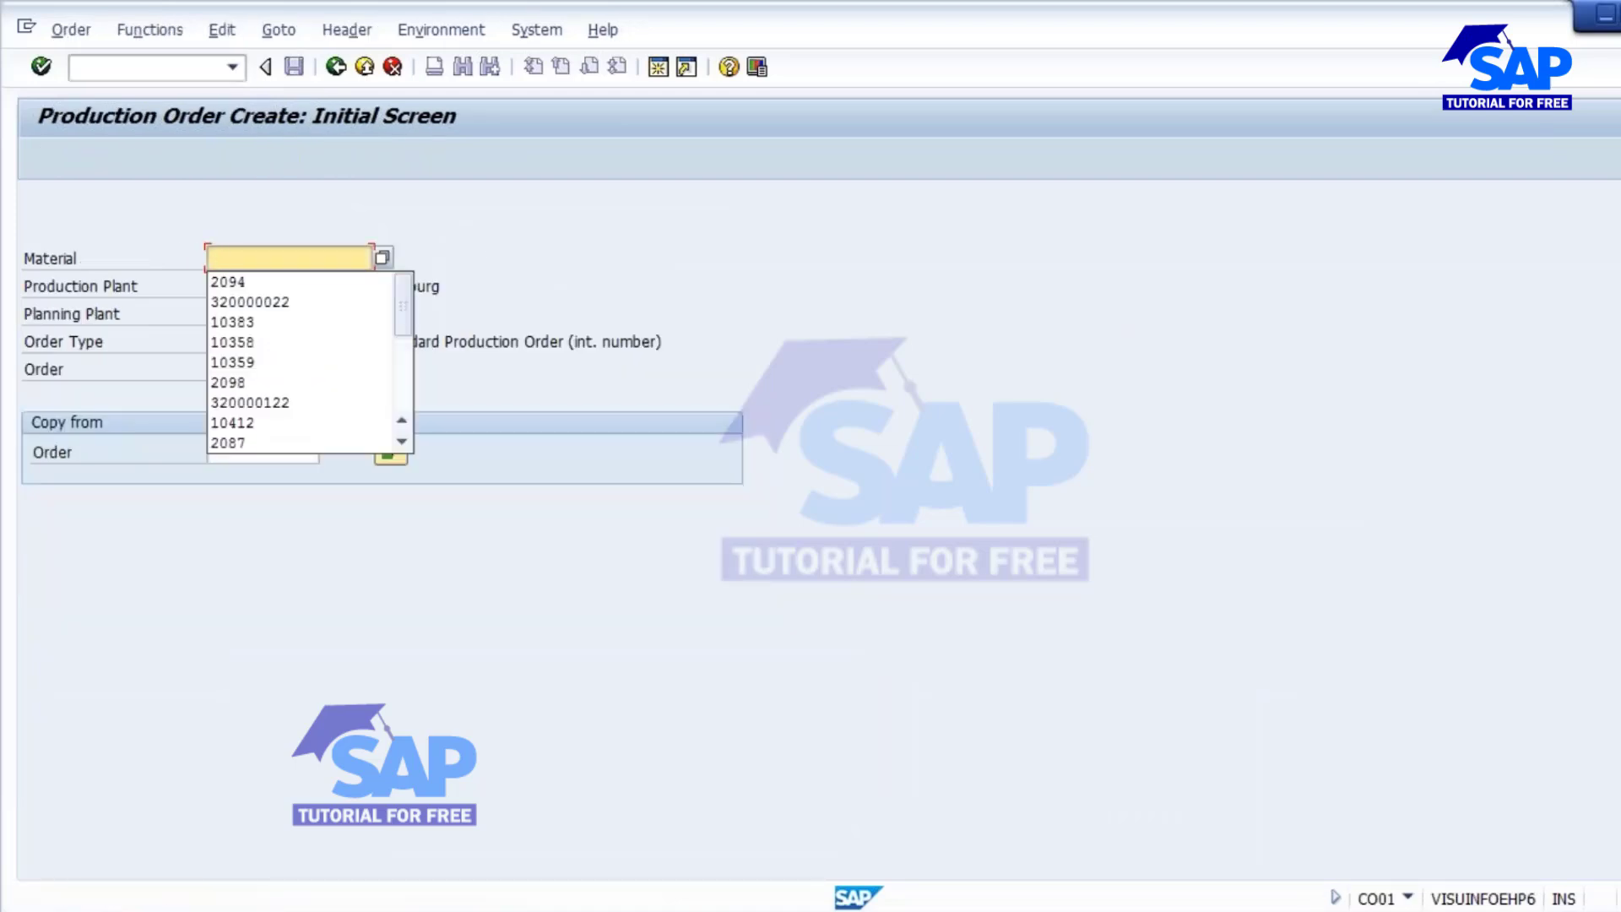
key("Down")
key("Return")
key("Return")
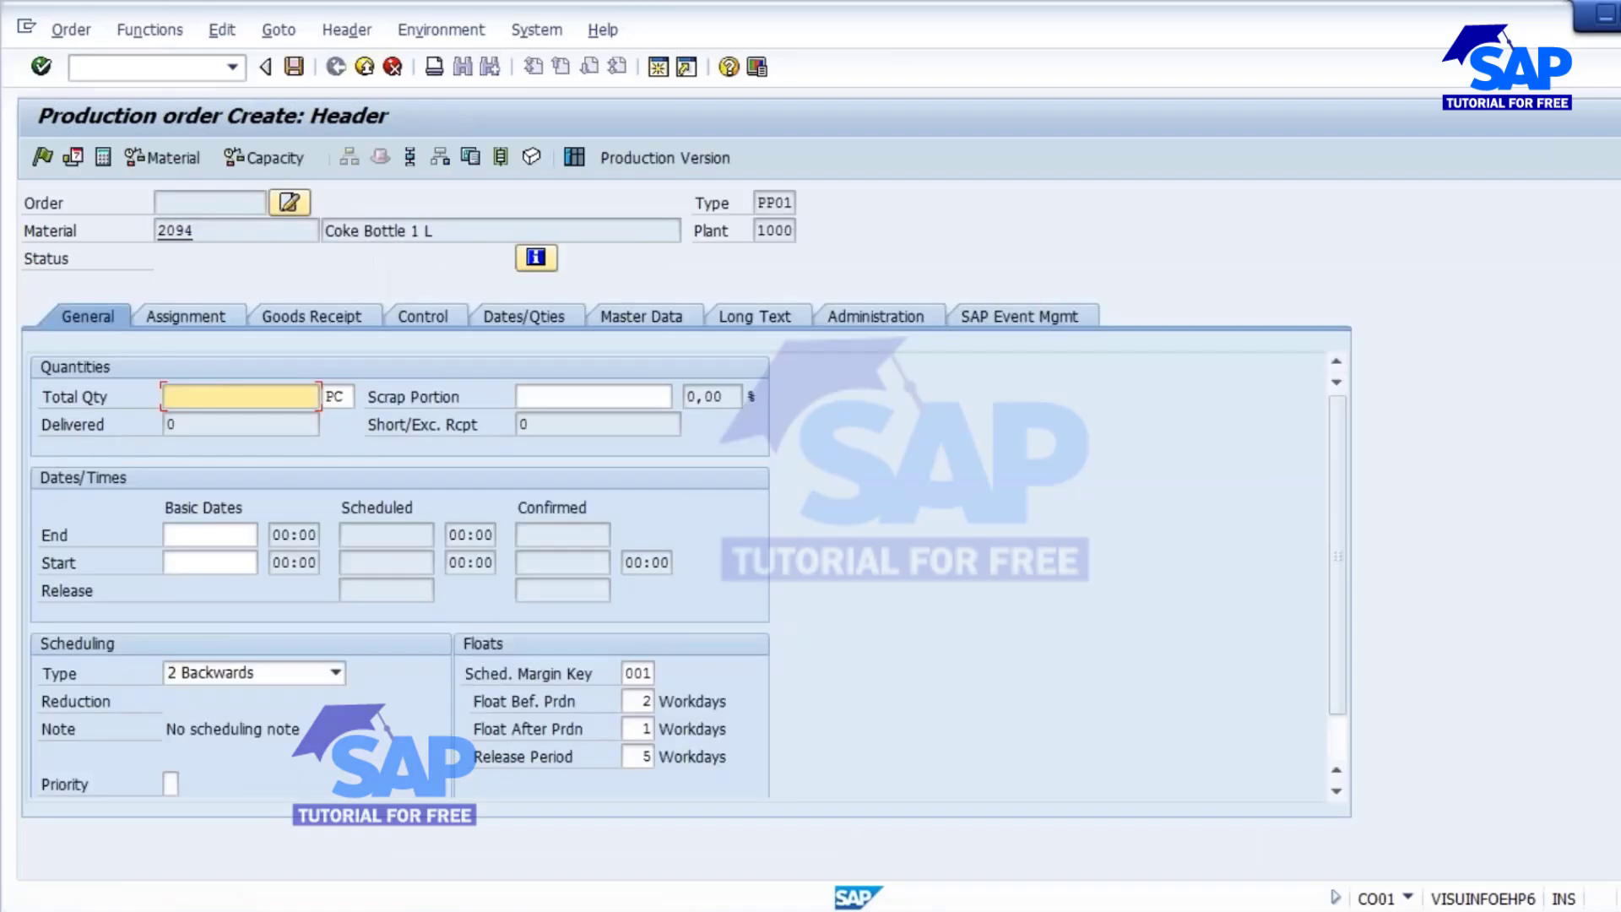
Step: Set the production order's total quantity to 250 PC and its scheduling type to Current date
left_click(194, 440)
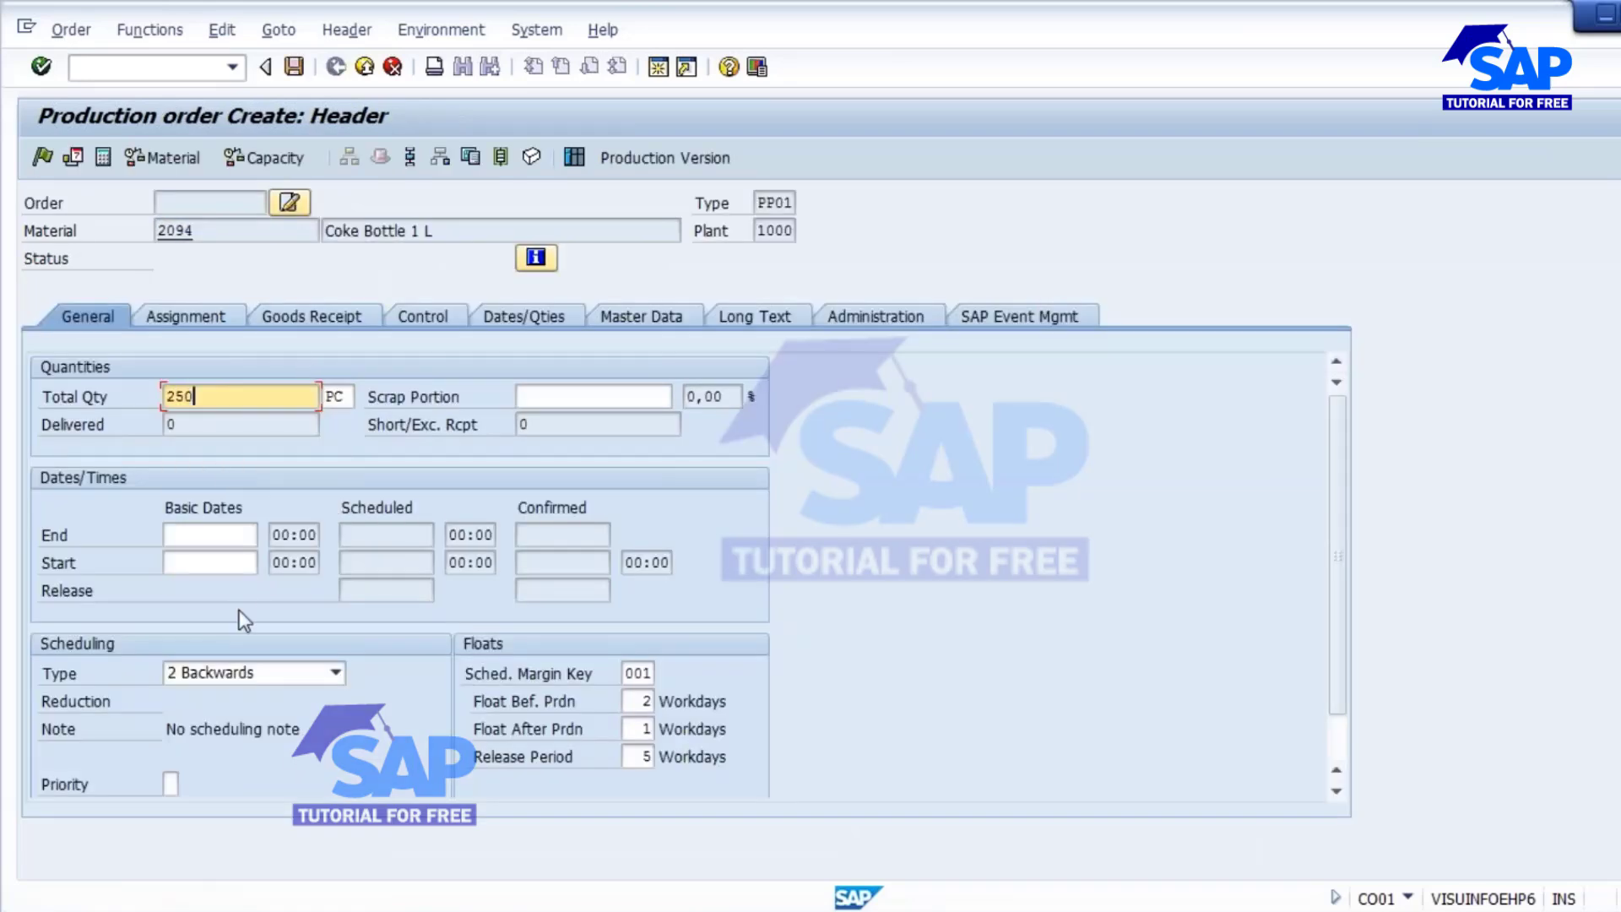
left_click(252, 674)
left_click(206, 746)
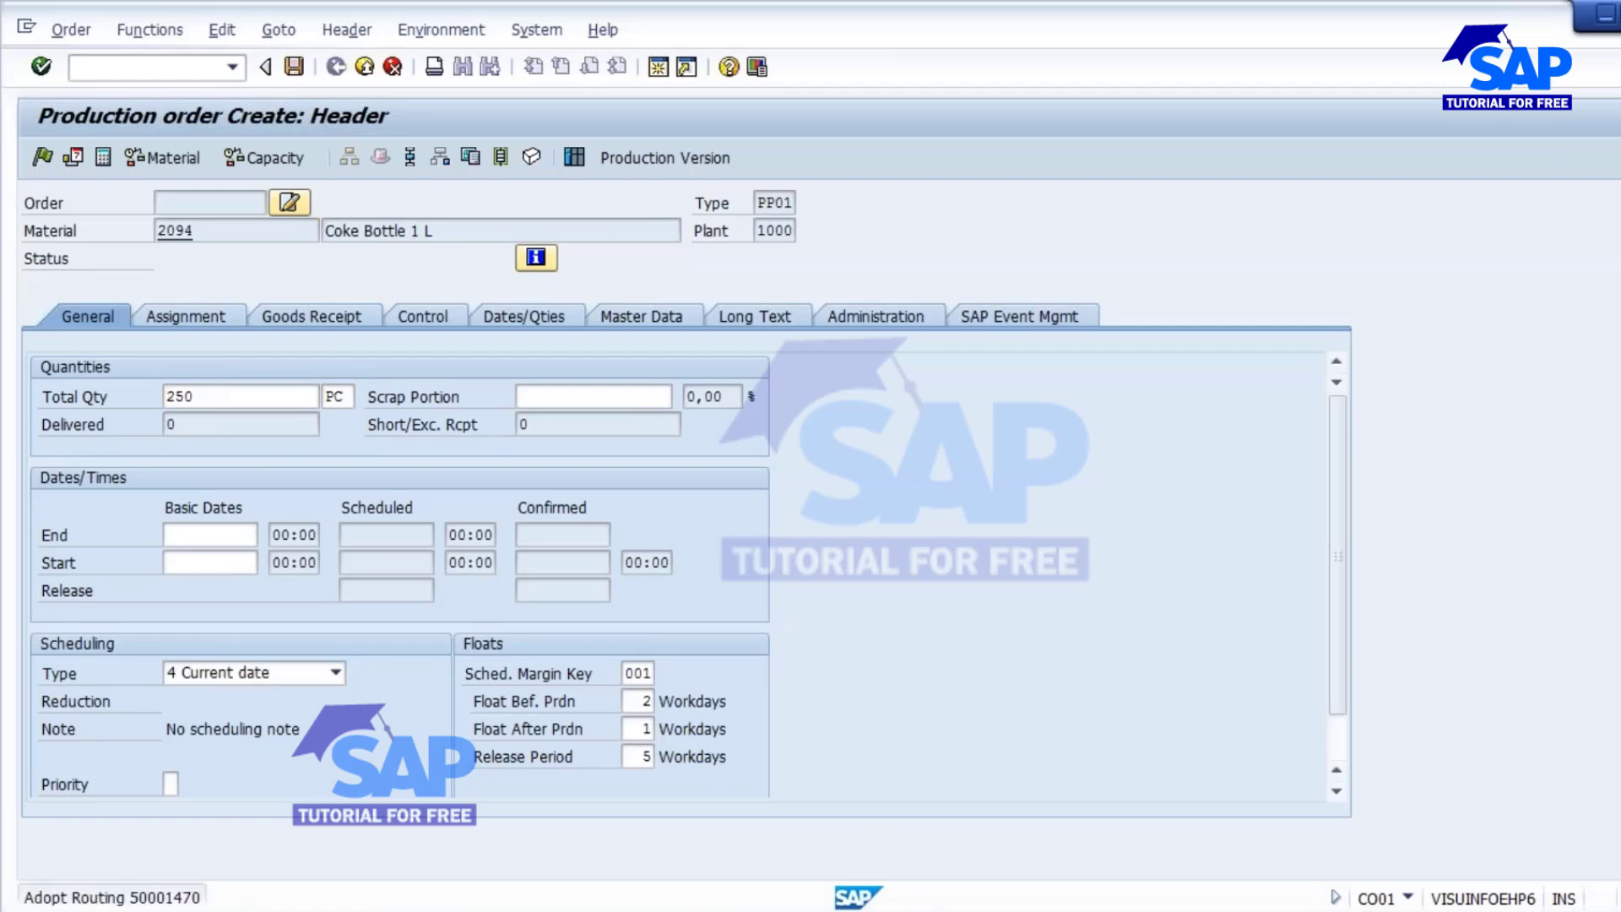
key("Return")
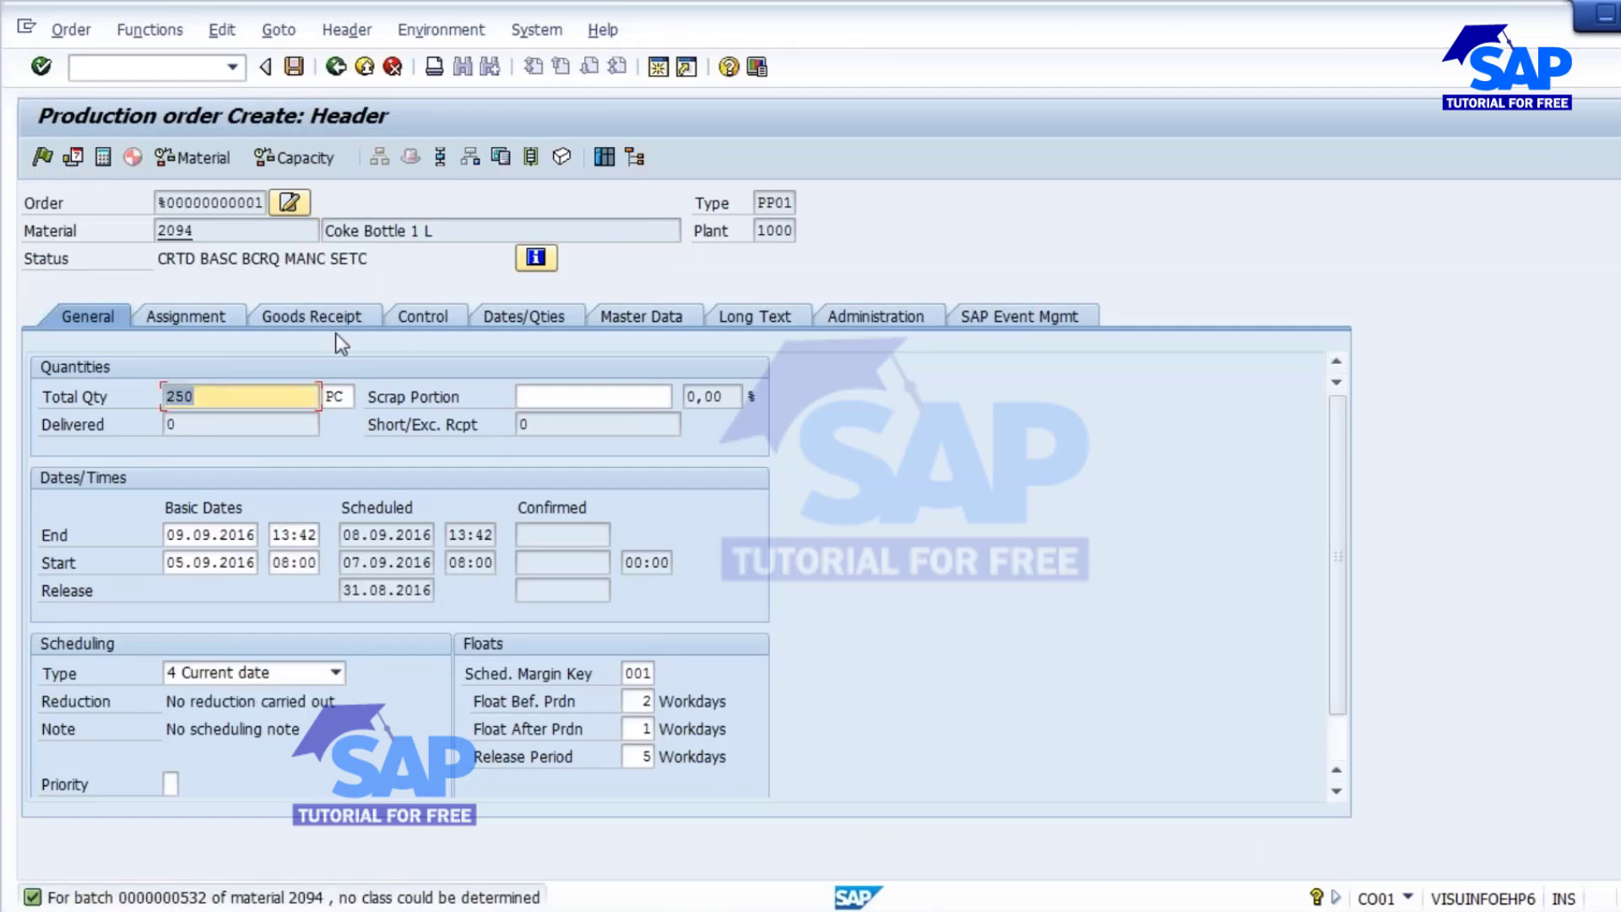
Step: View the new order's goods receipt data and save the production order
left_click(333, 314)
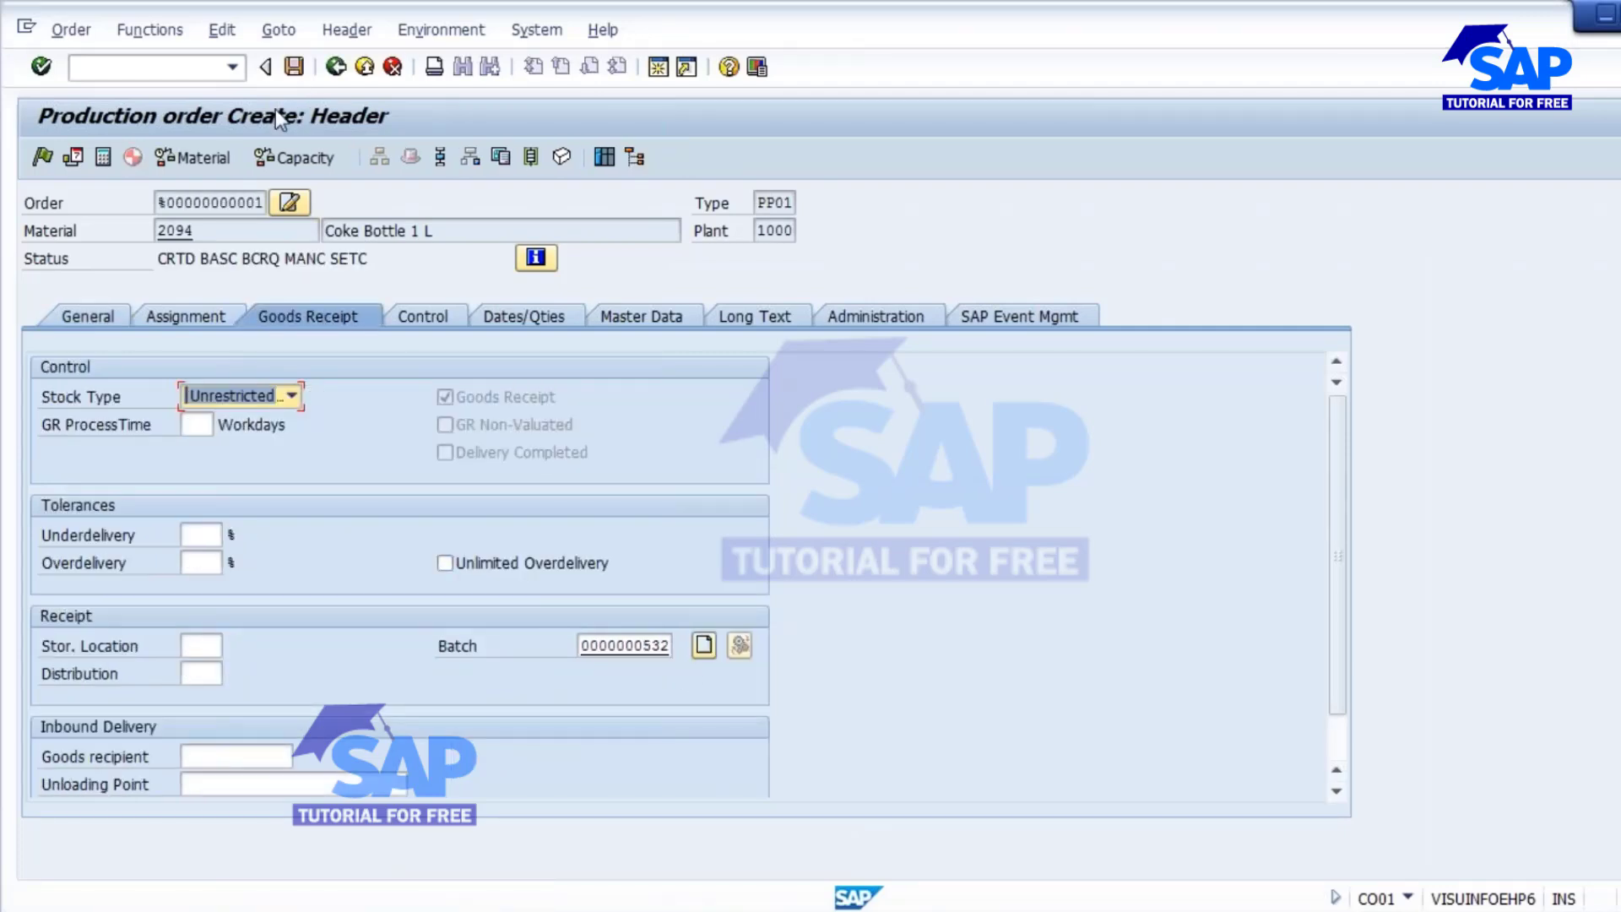
left_click(295, 67)
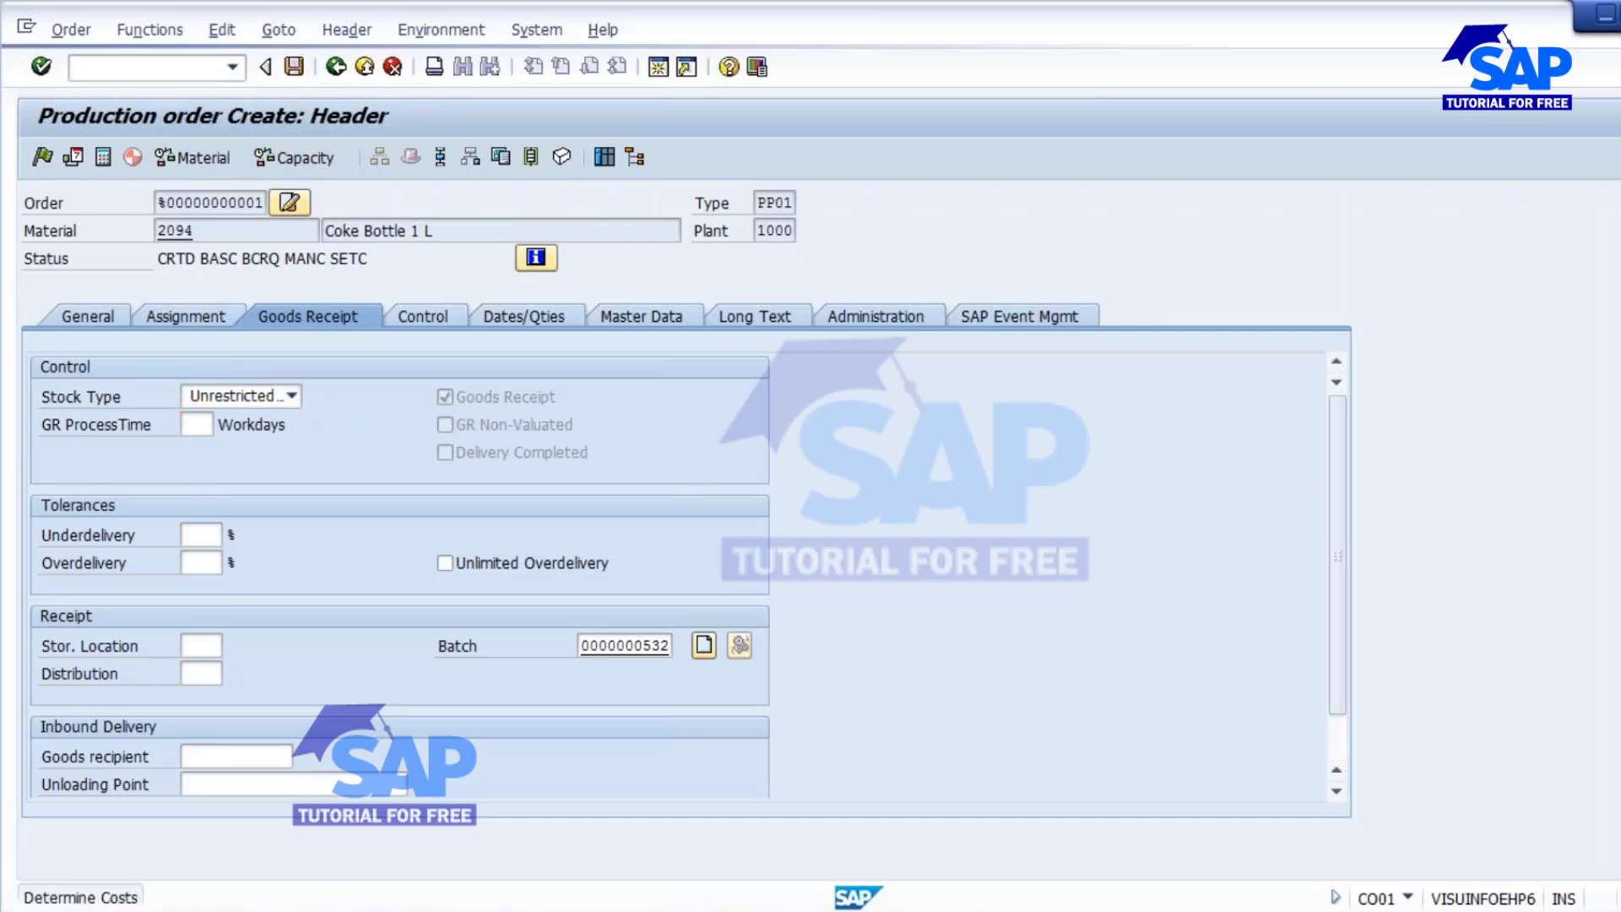
left_click(344, 549)
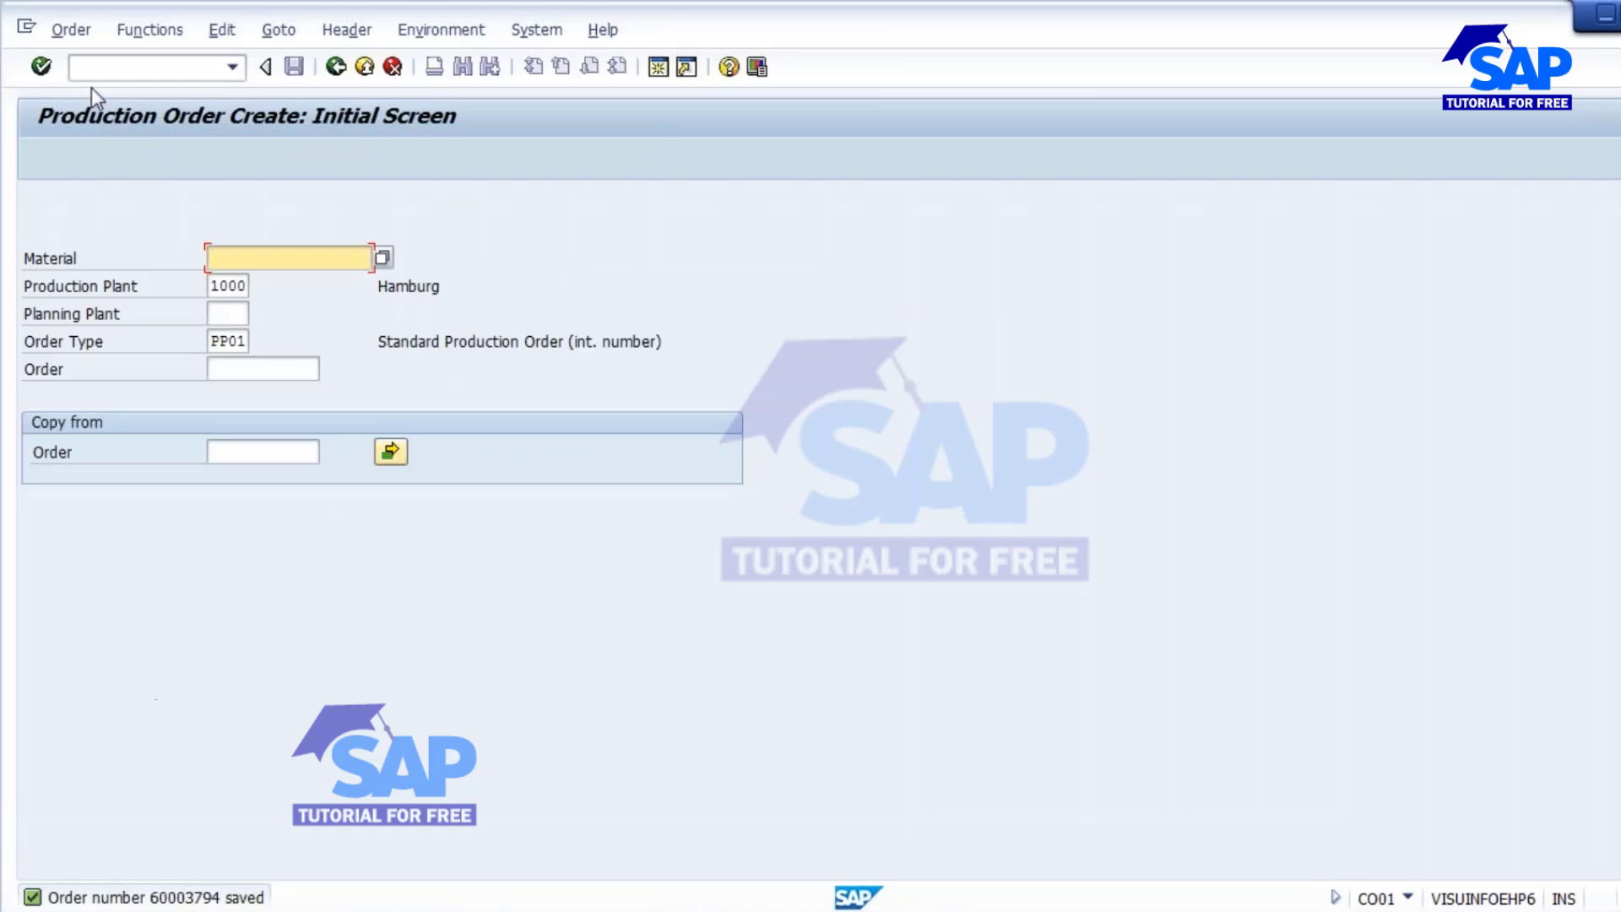
Step: Open the saved production order in change mode and run its material availability check through to the missing parts overview
left_click(74, 31)
left_click(97, 149)
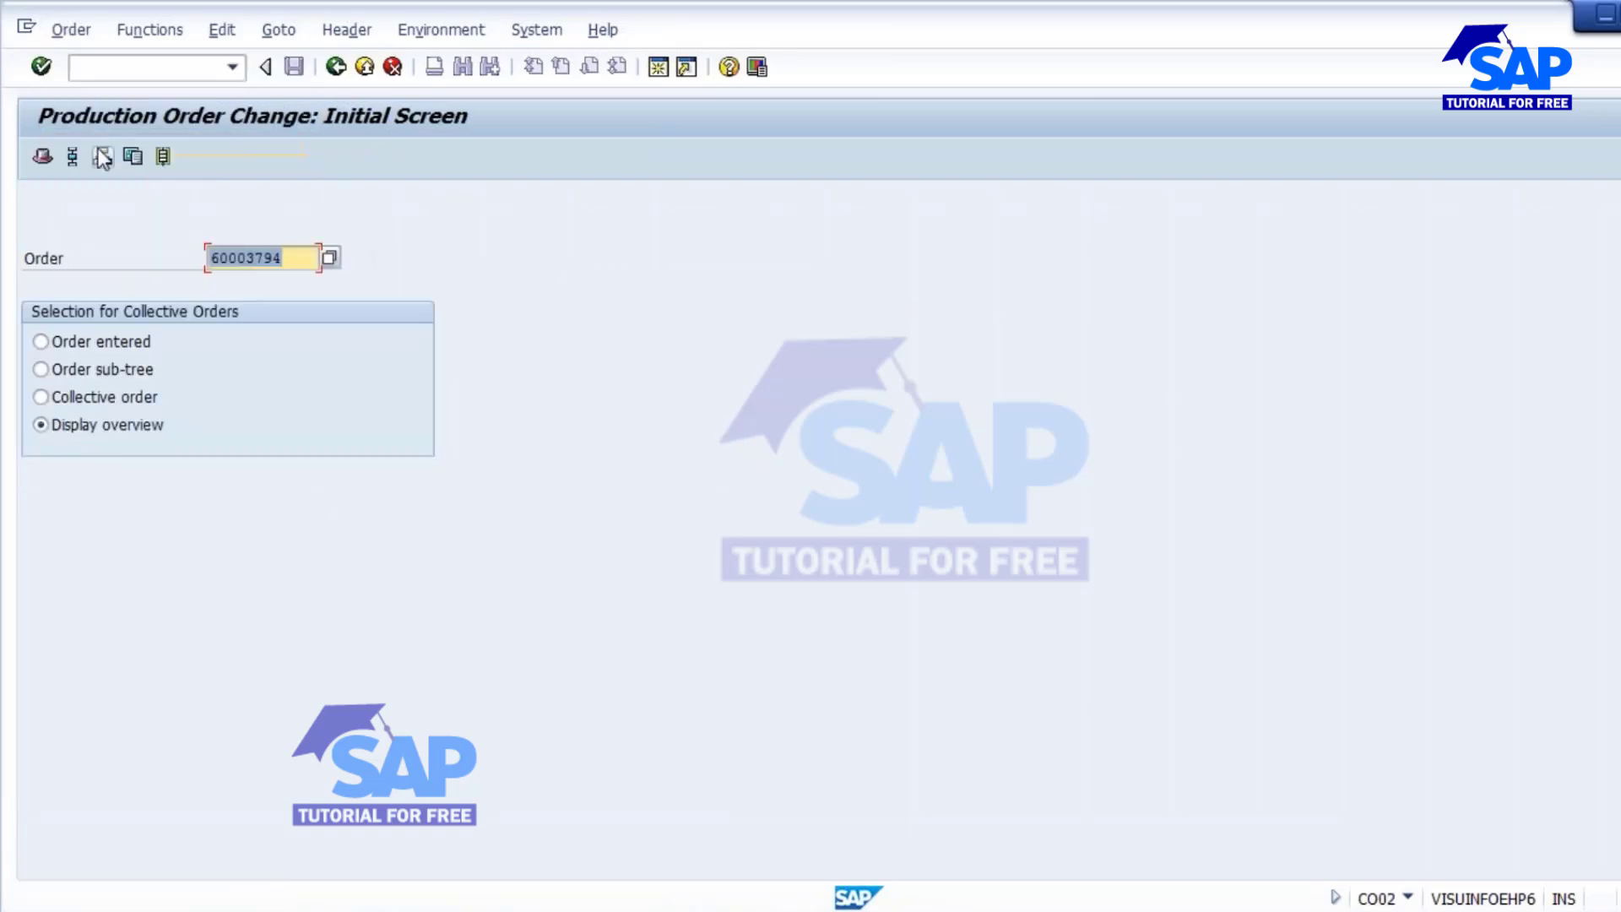
key("Return")
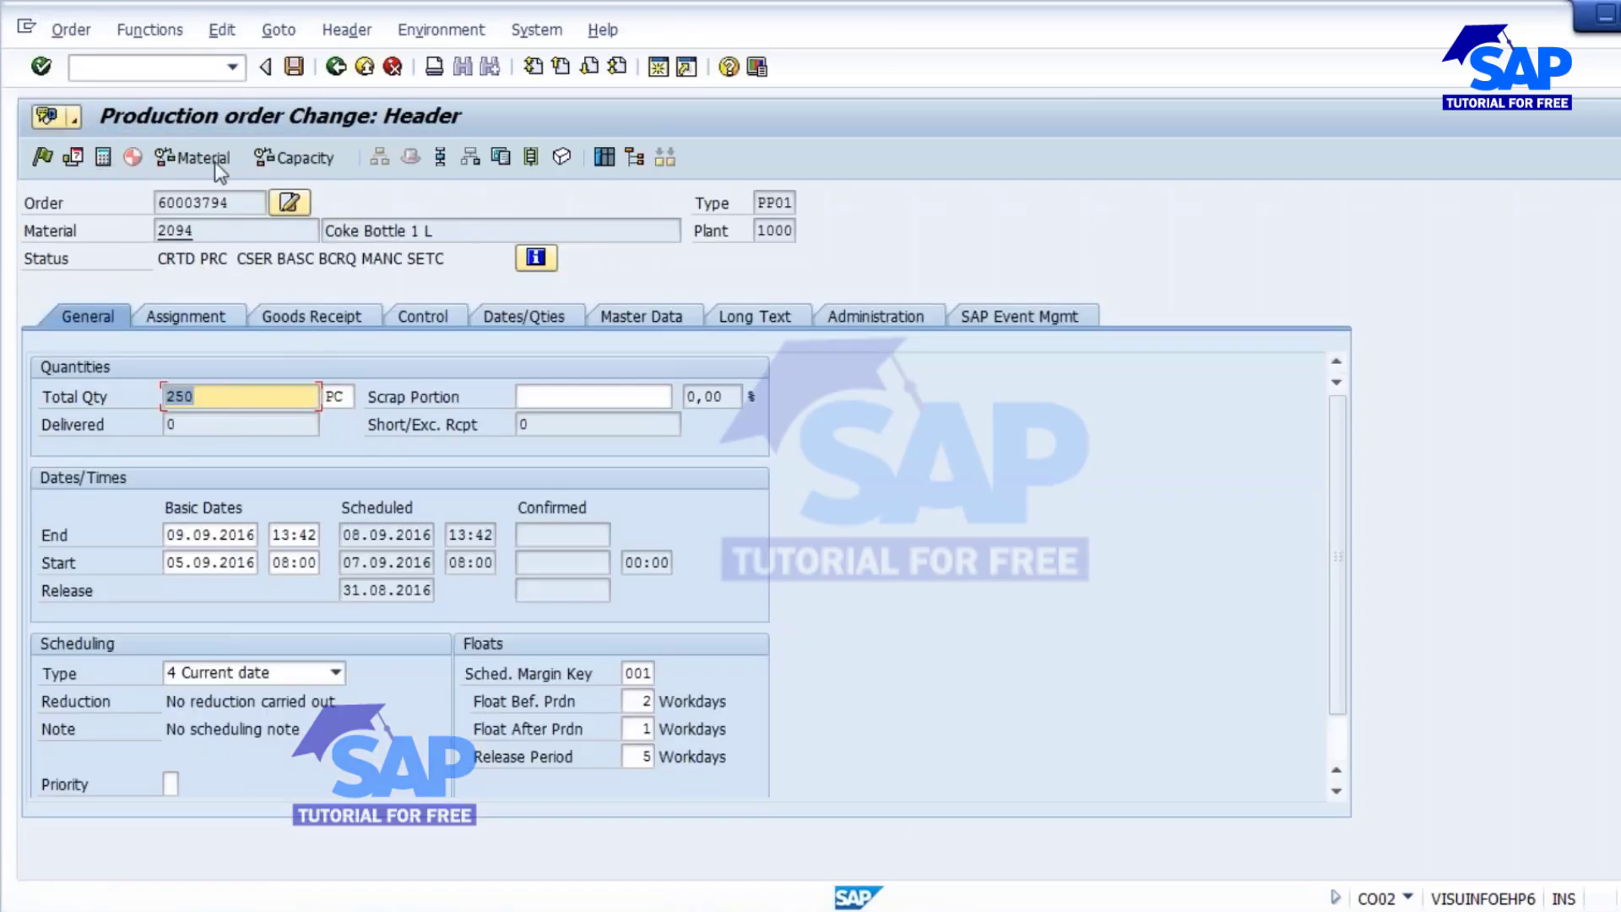
left_click(216, 162)
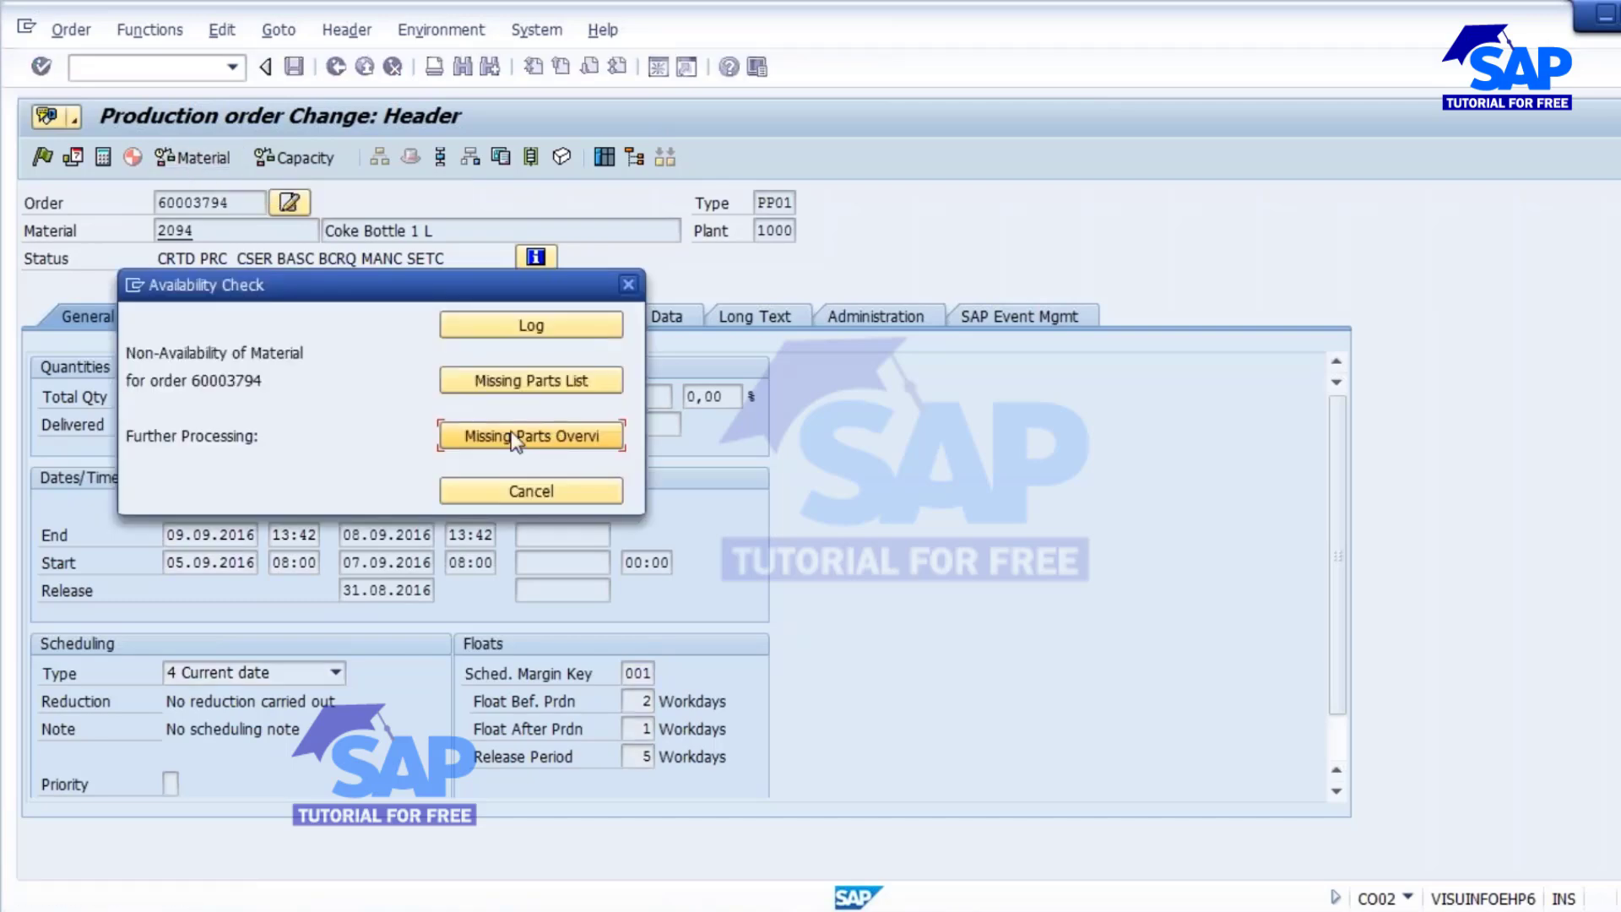
left_click(535, 443)
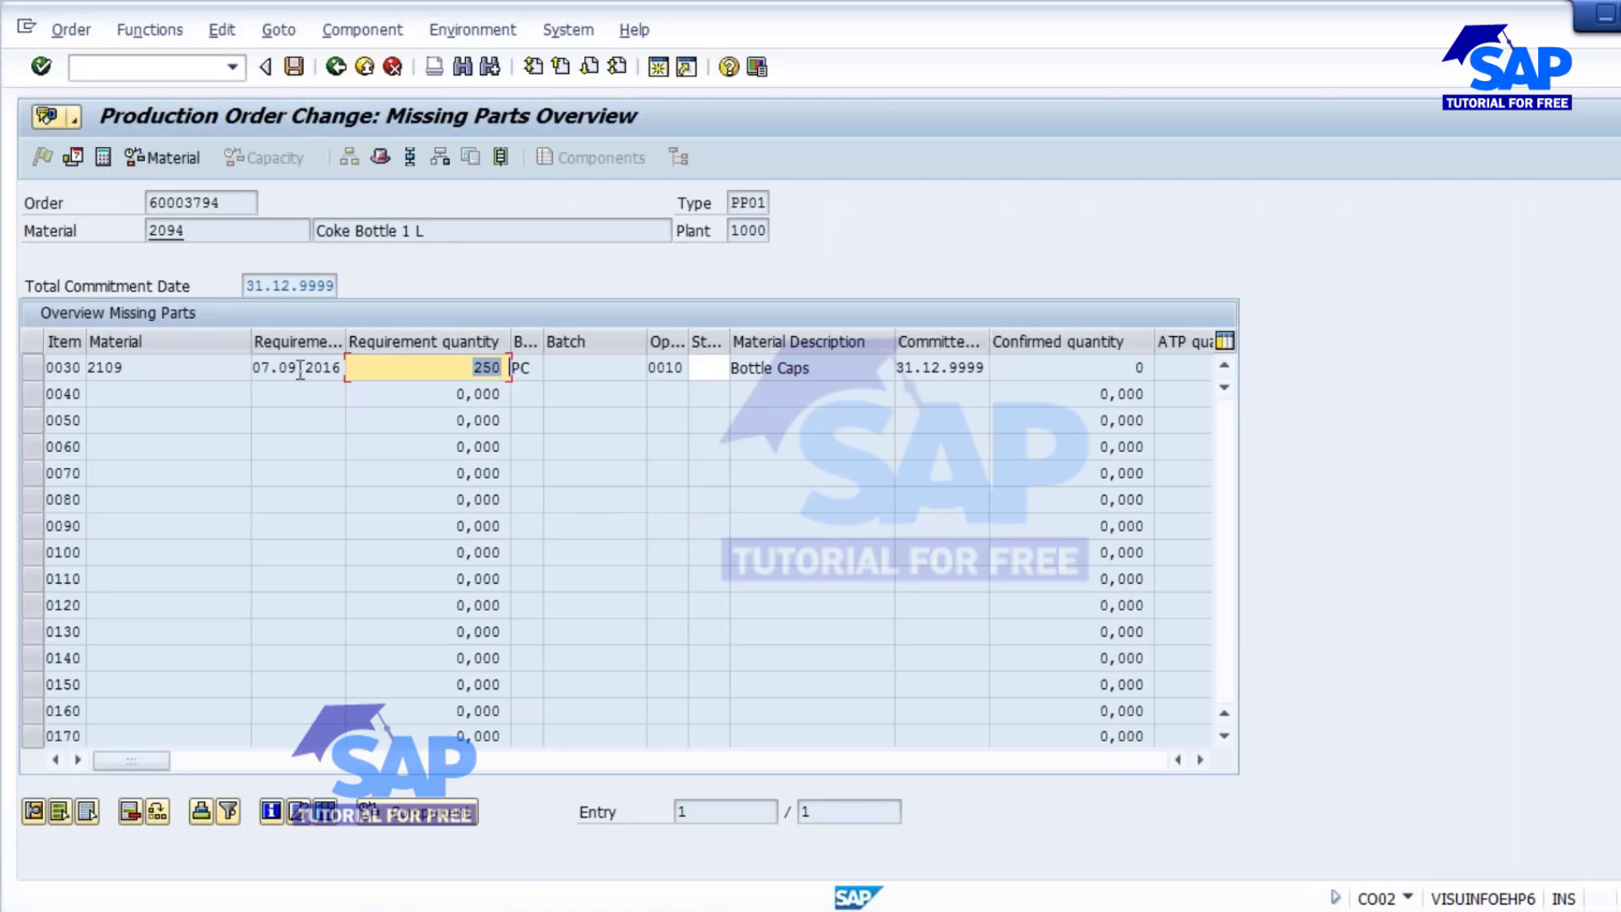
Step: Return to the order header and release the Coke Bottle 1 L production order
left_click(336, 67)
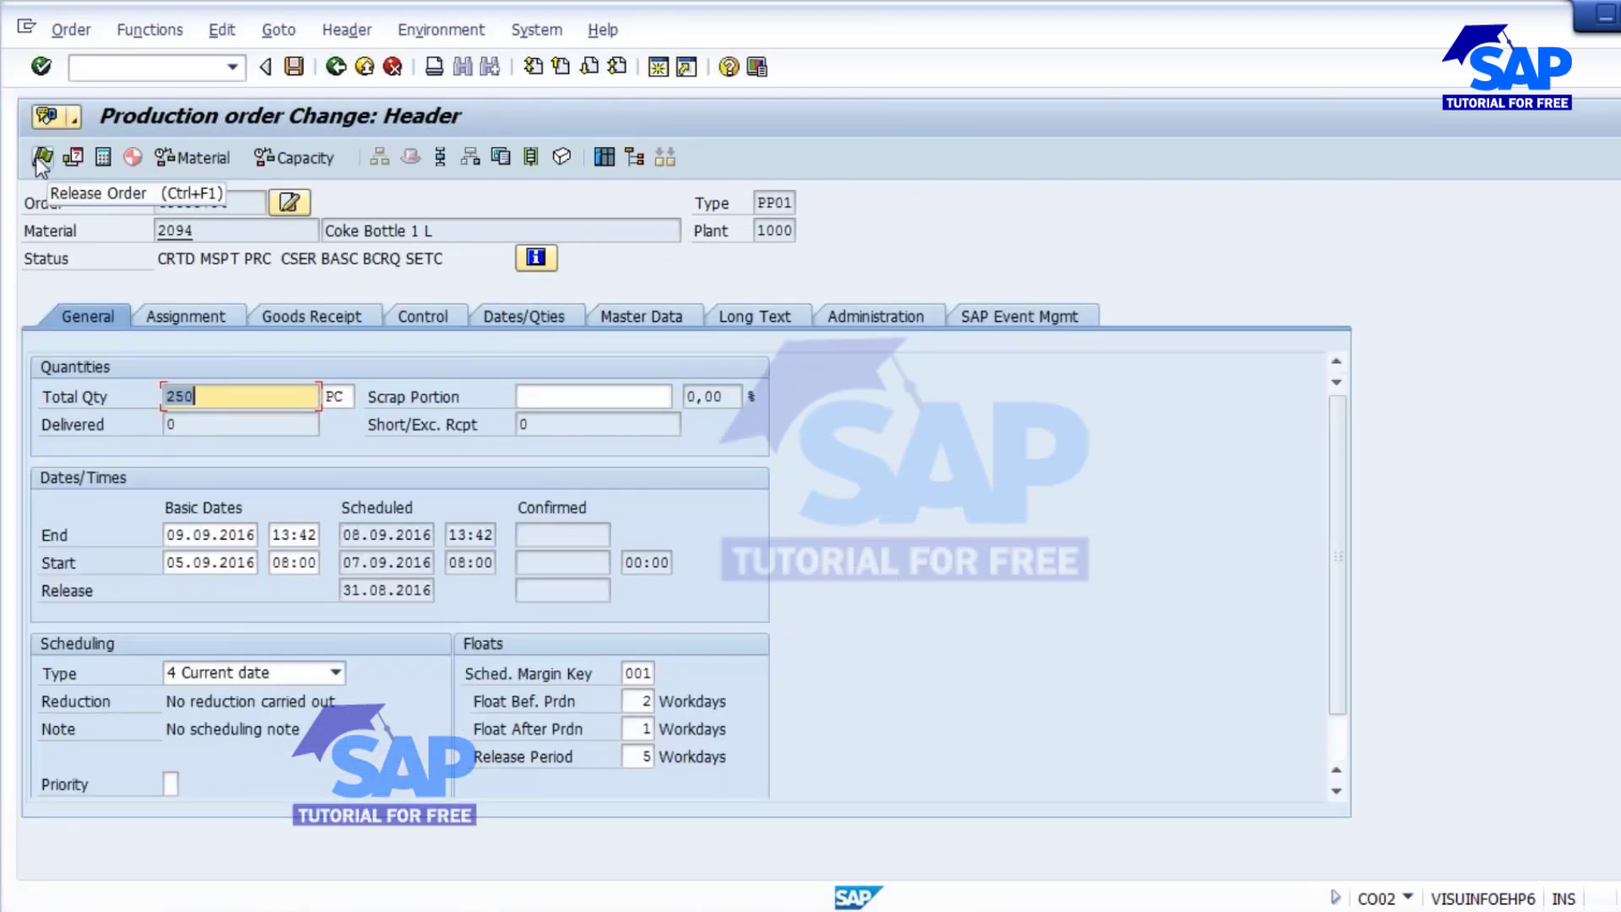
left_click(42, 157)
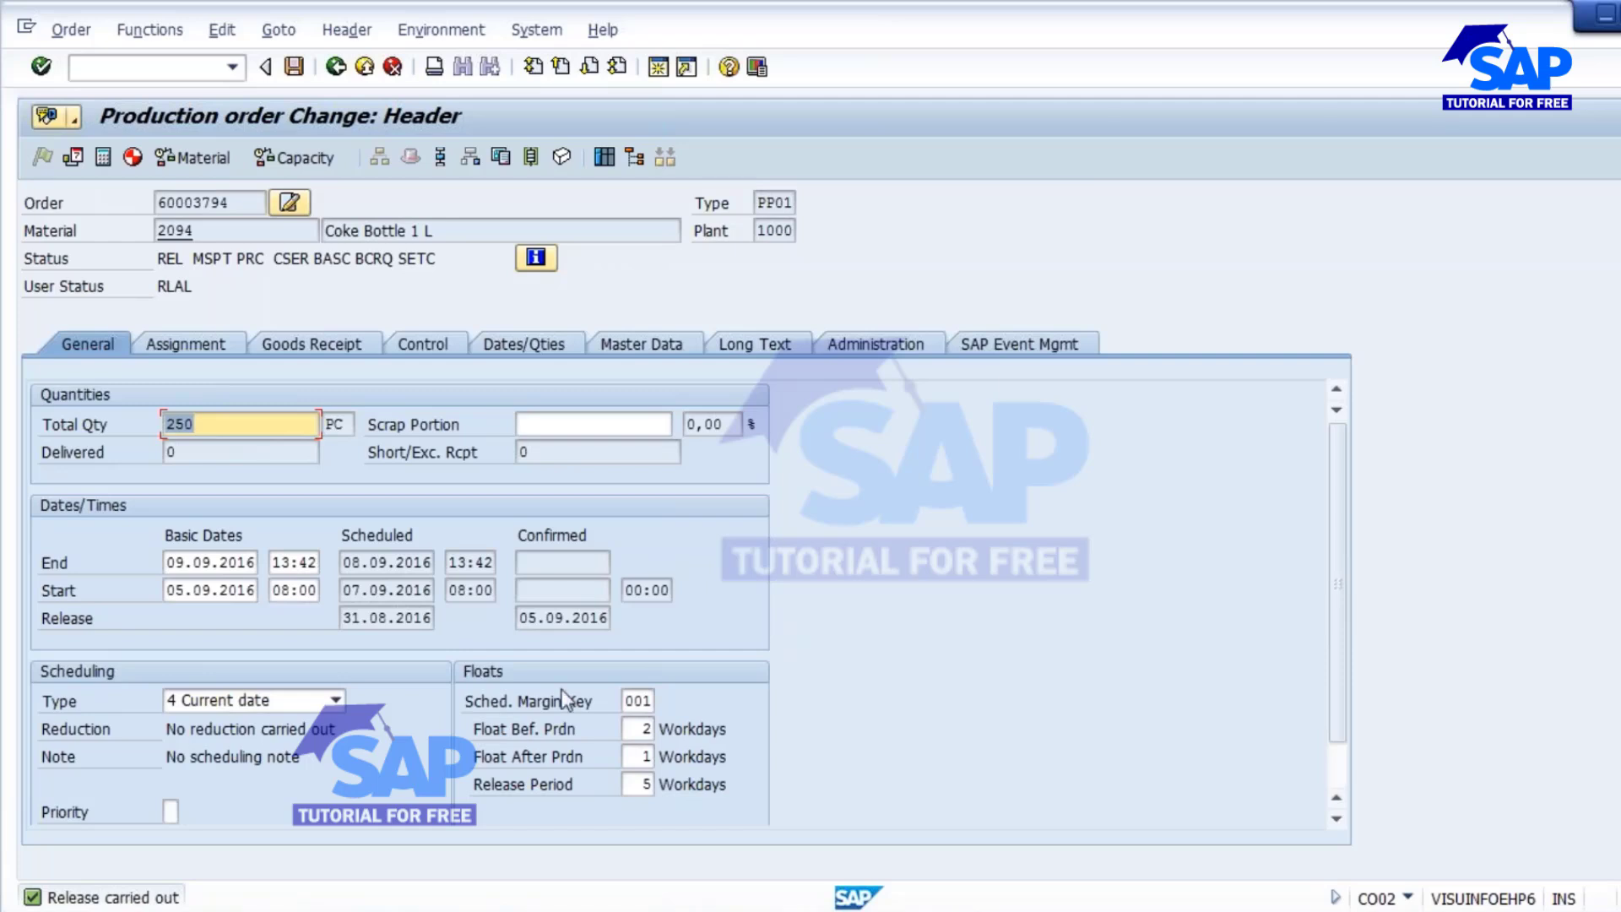
Step: Switch to the Order control session and open the details for plant 1000, order type PP01, availability check during order release
left_click(523, 909)
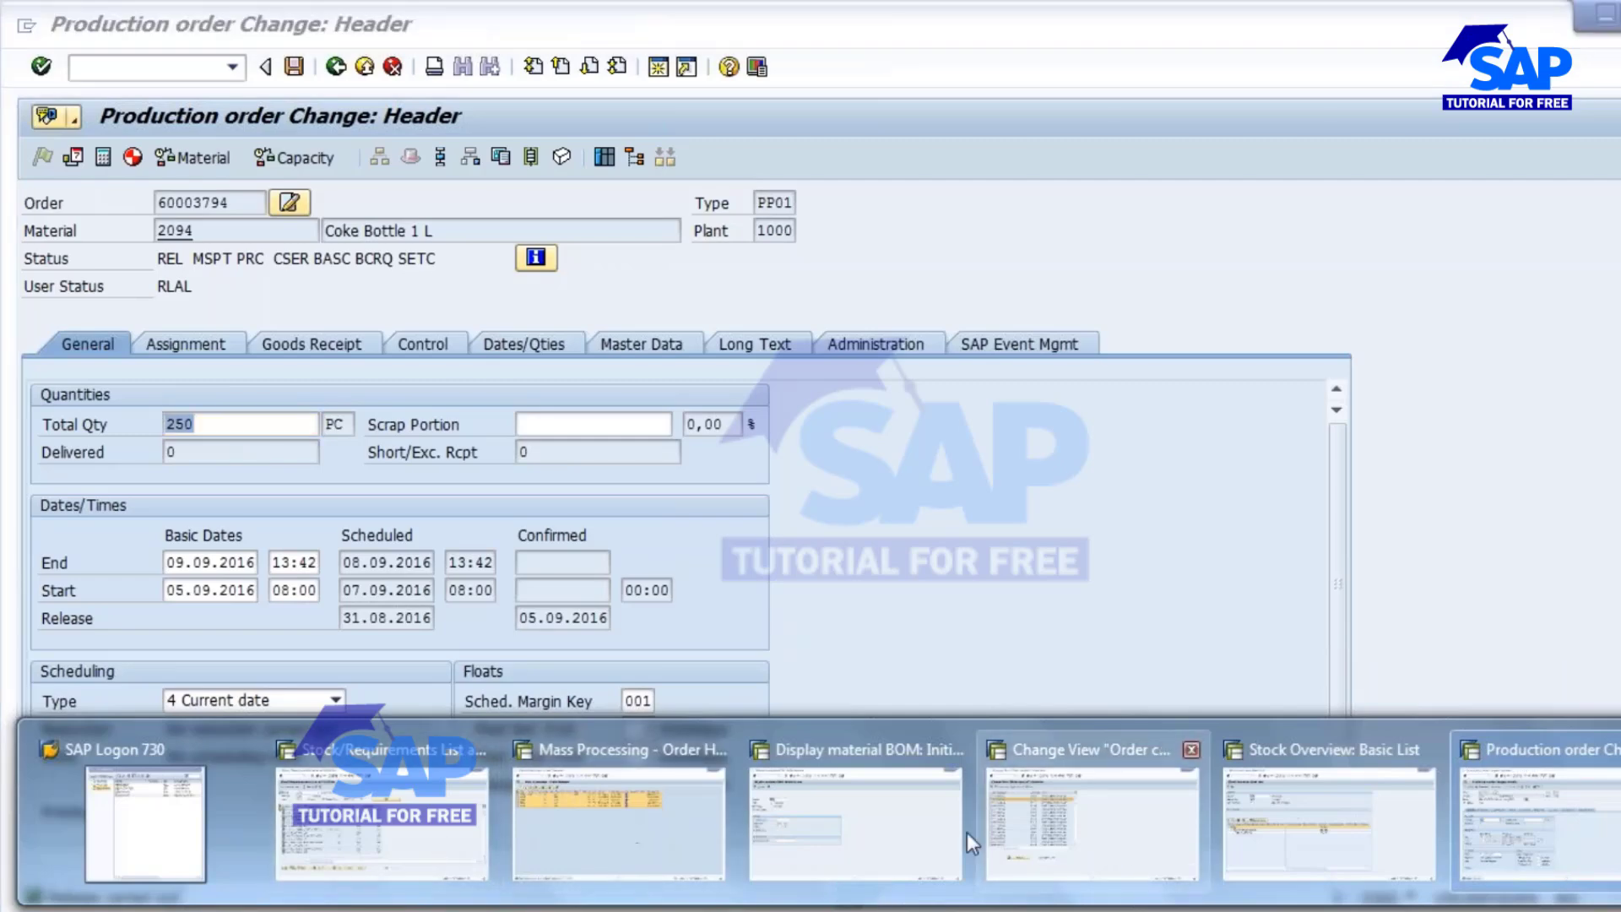
left_click(1072, 826)
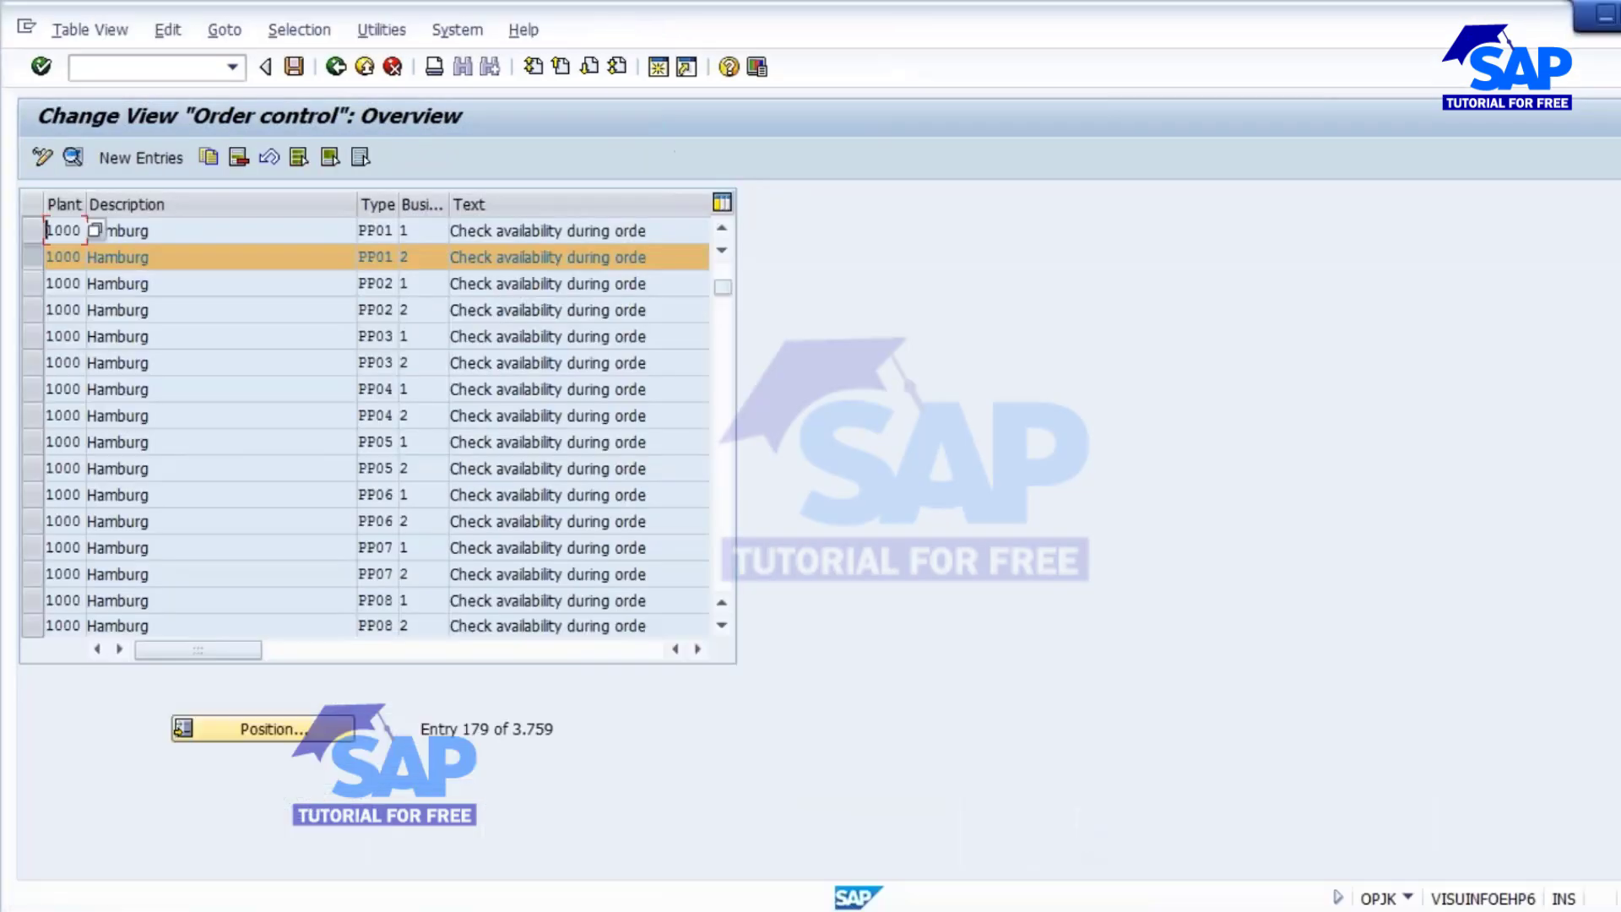
left_click(32, 255)
left_click(32, 255)
left_click(72, 157)
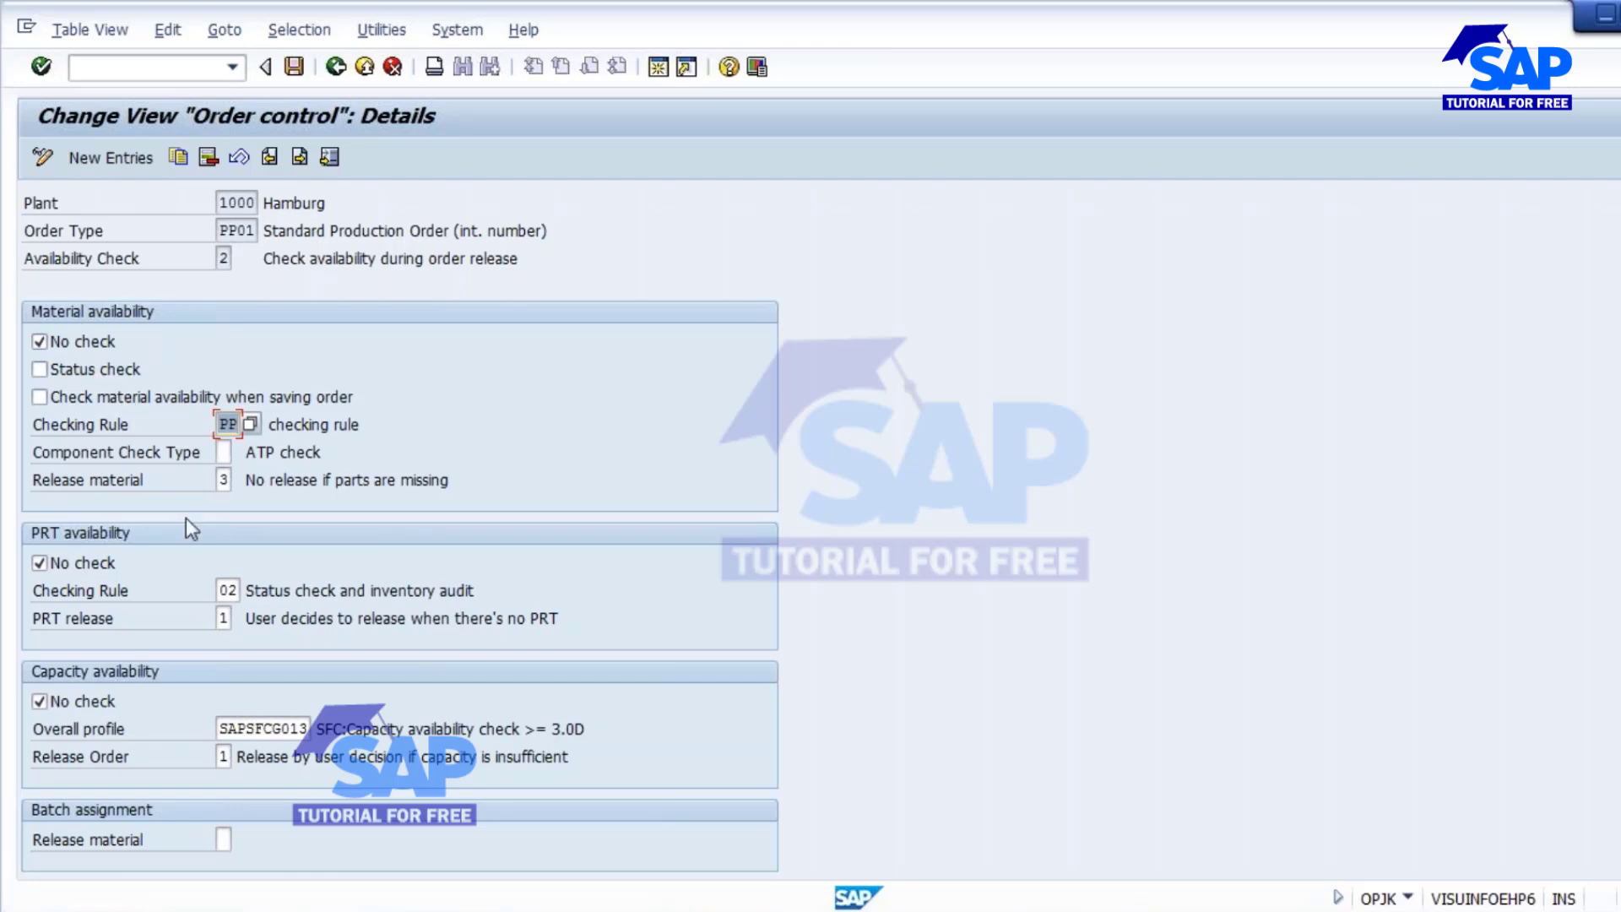
Step: Review the possible Release material settings, keep option 3, No release if parts are missing, and save the order control
left_click(224, 480)
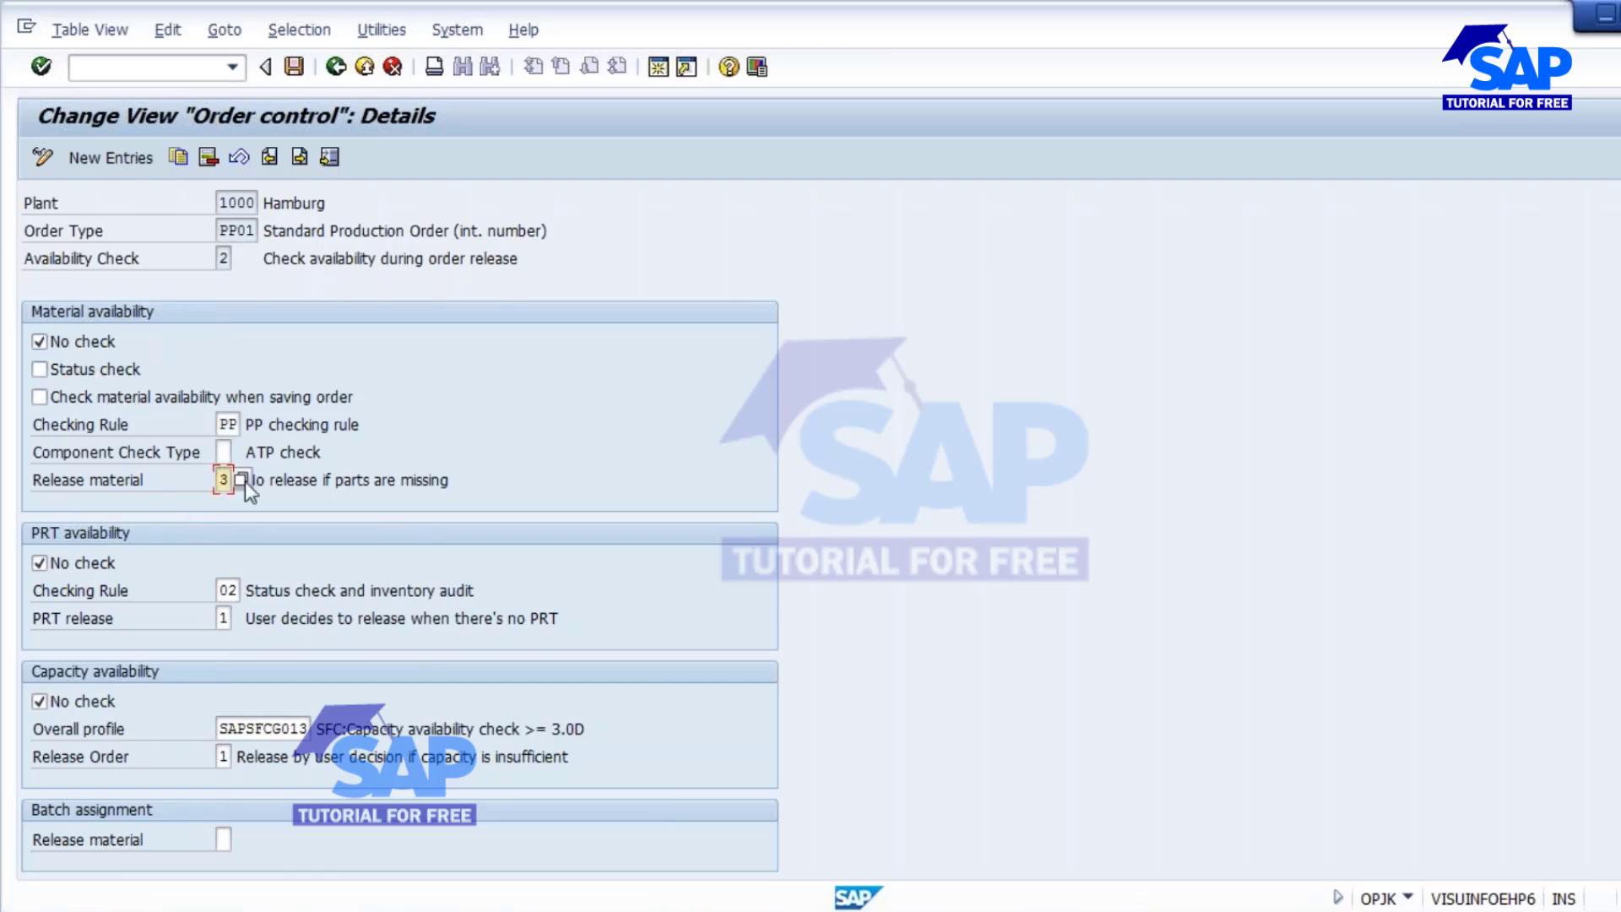
left_click(243, 480)
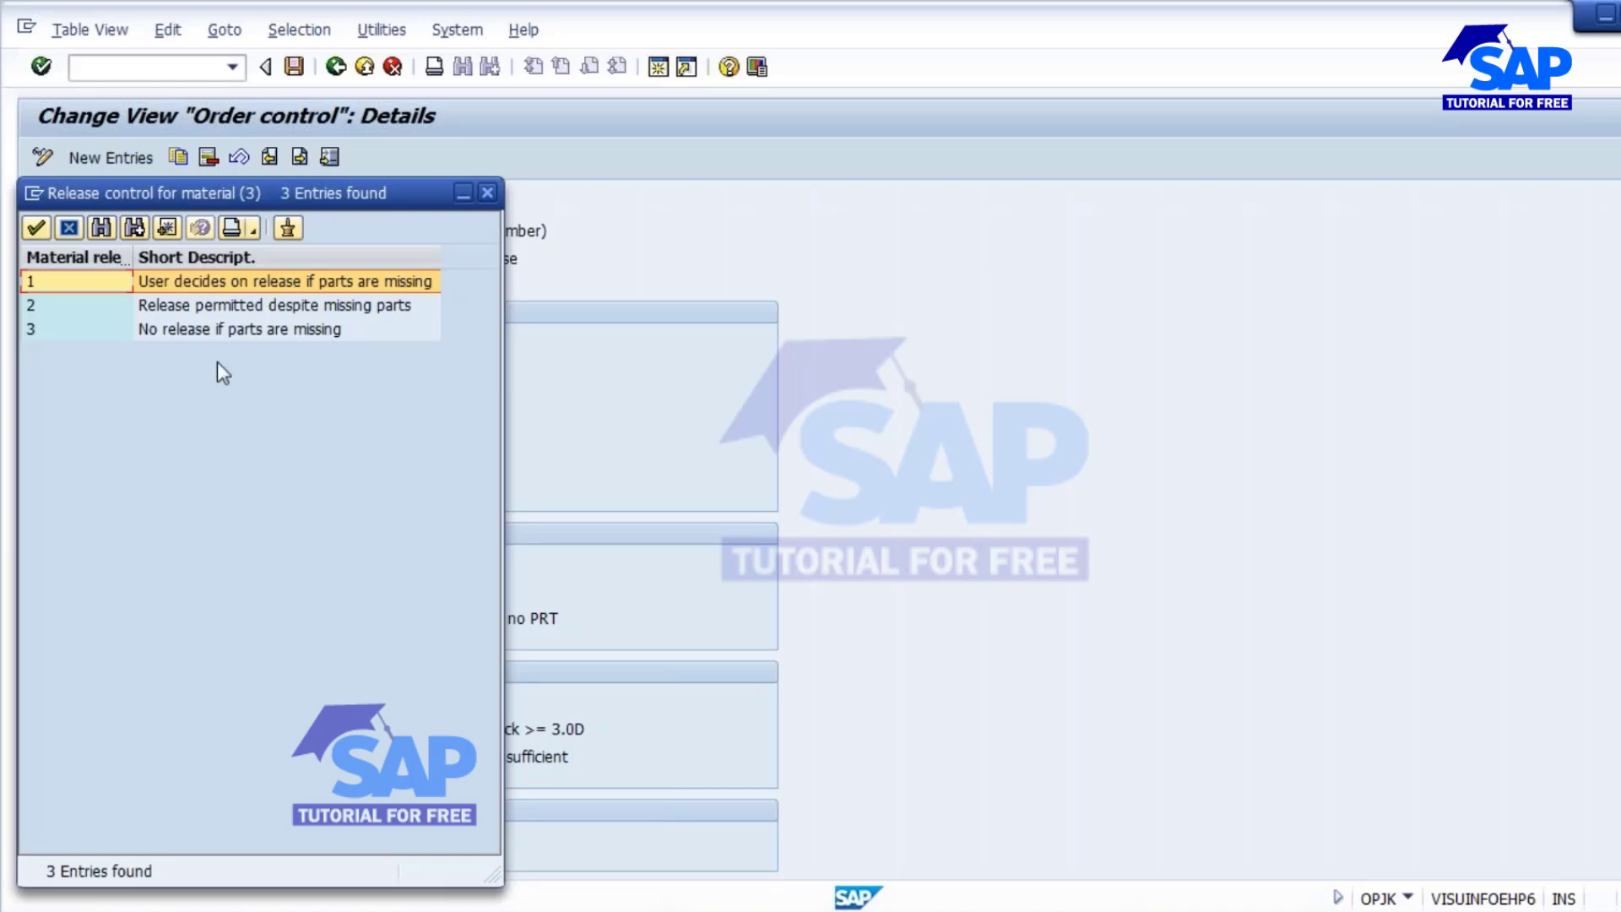
left_click(204, 334)
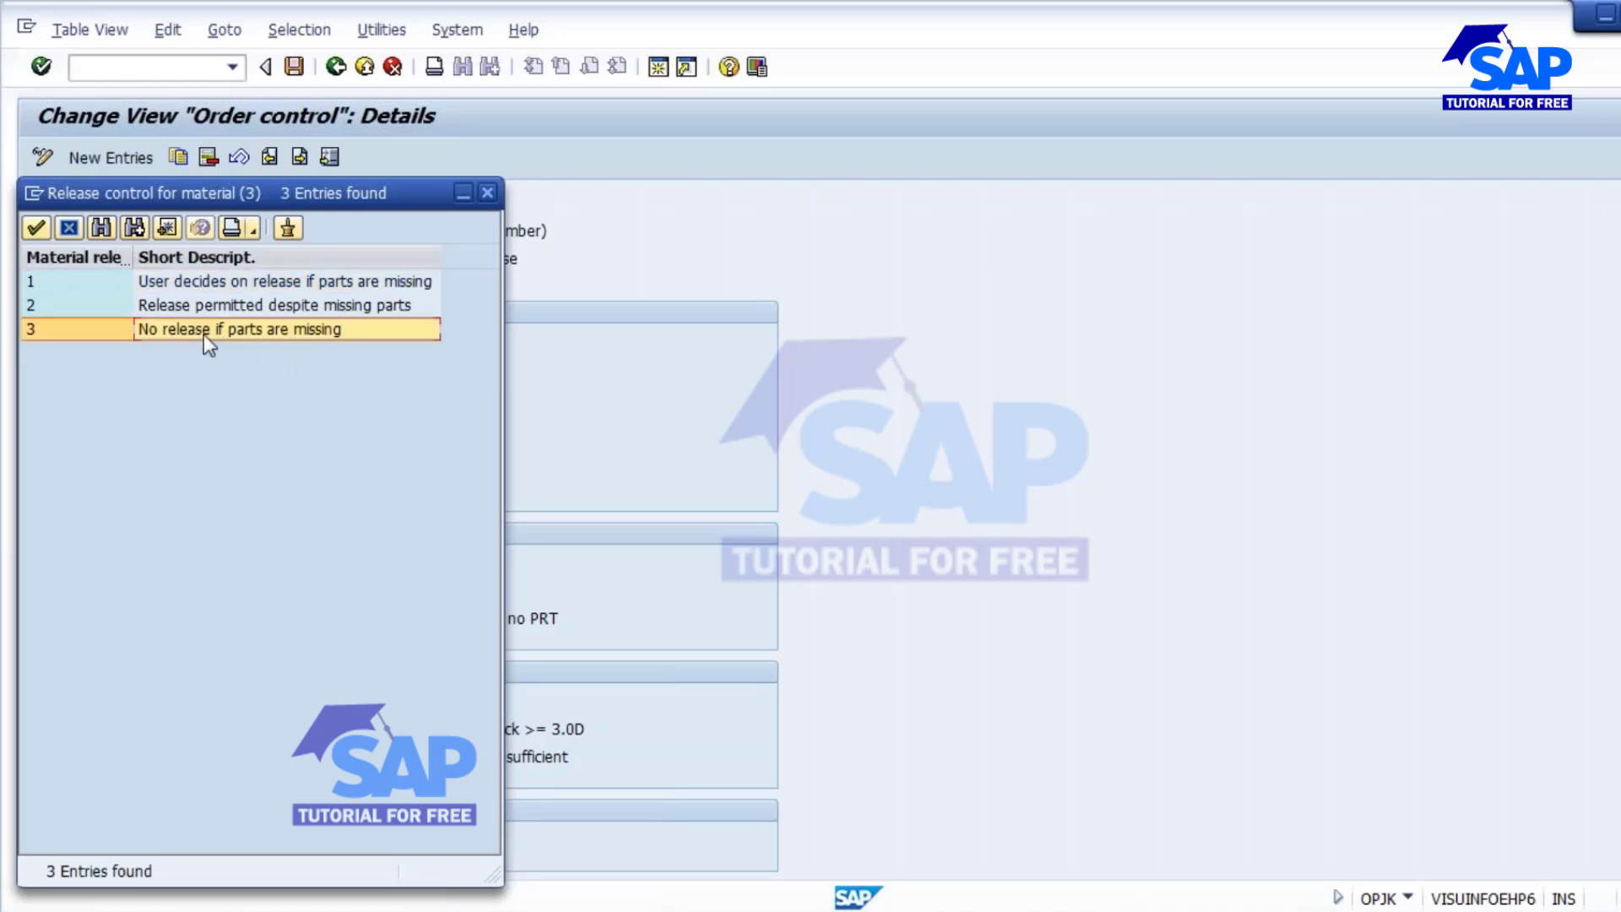
left_click_drag(249, 203, 512, 233)
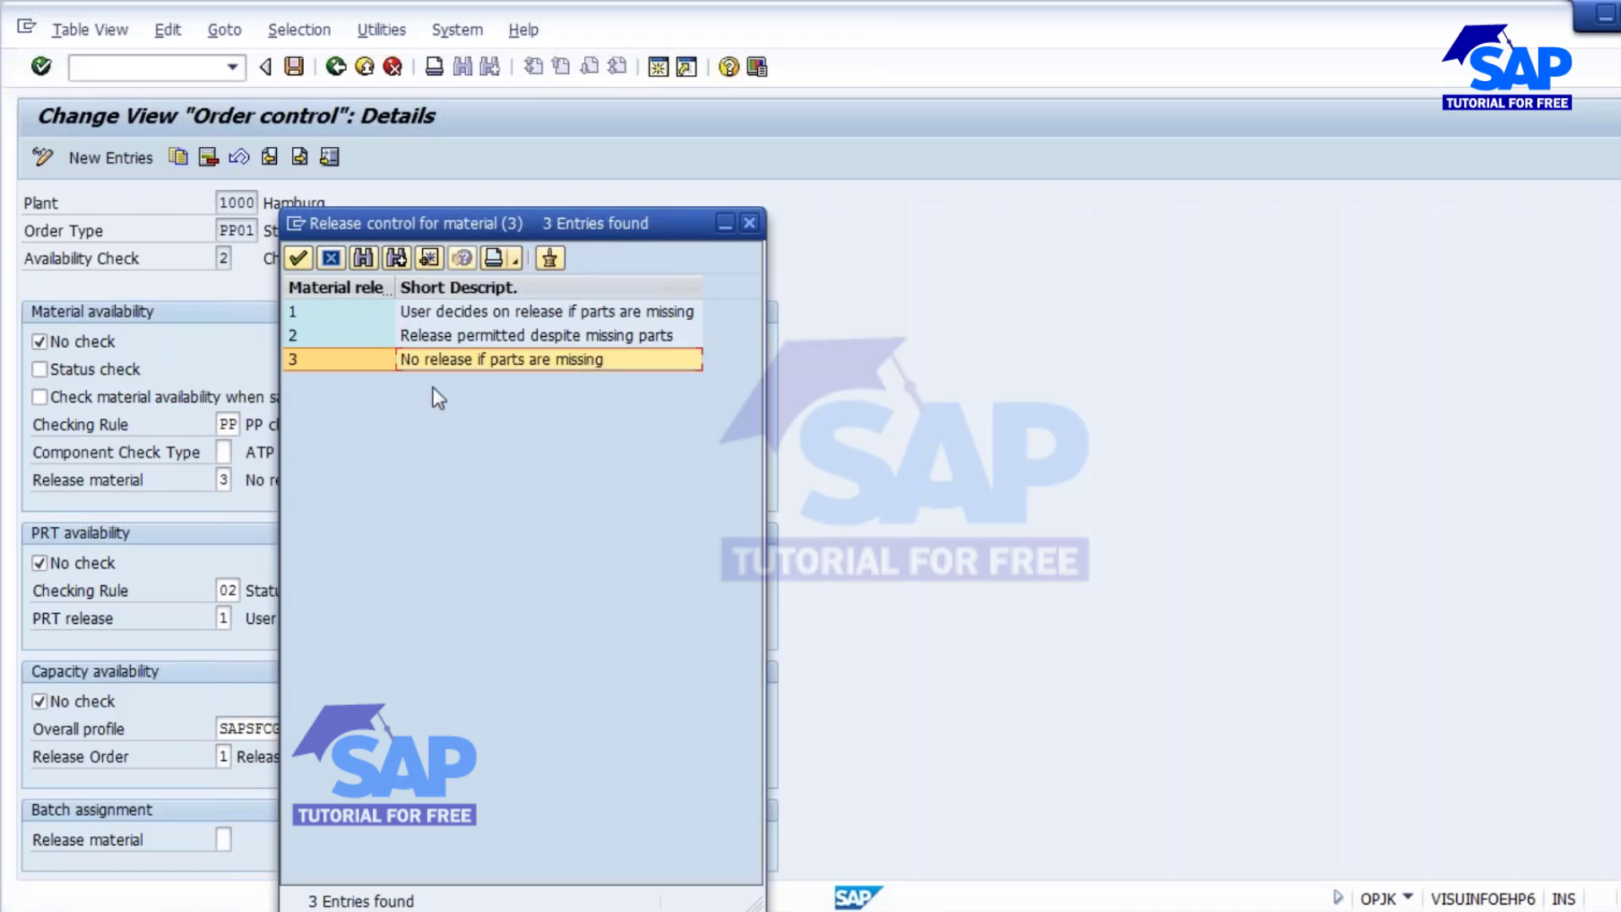
left_click(749, 223)
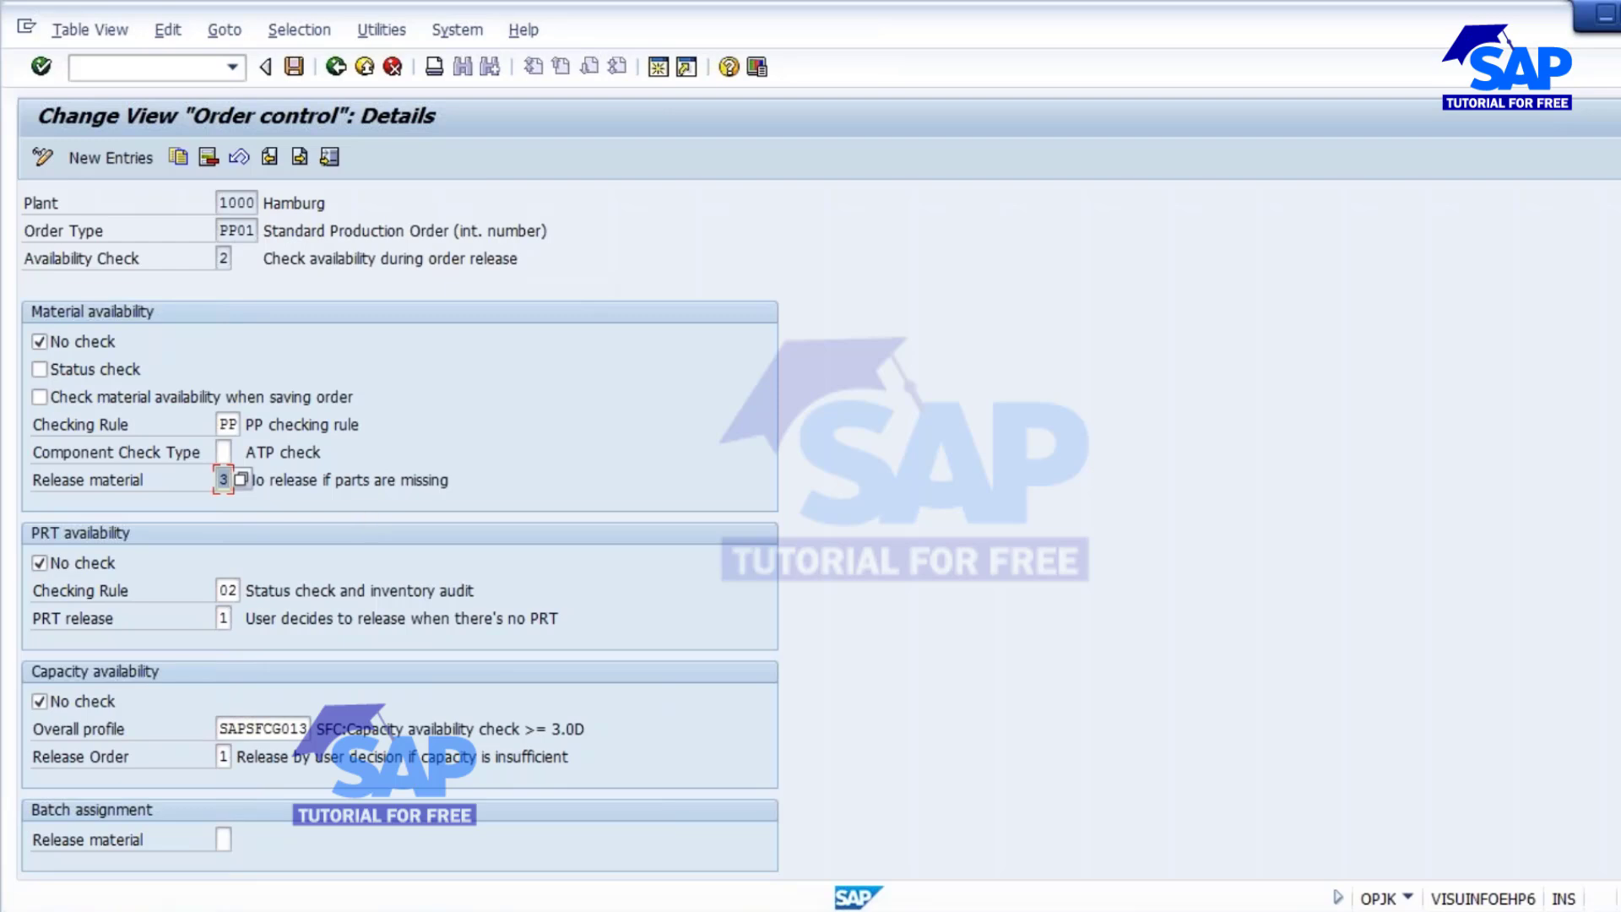
left_click(293, 68)
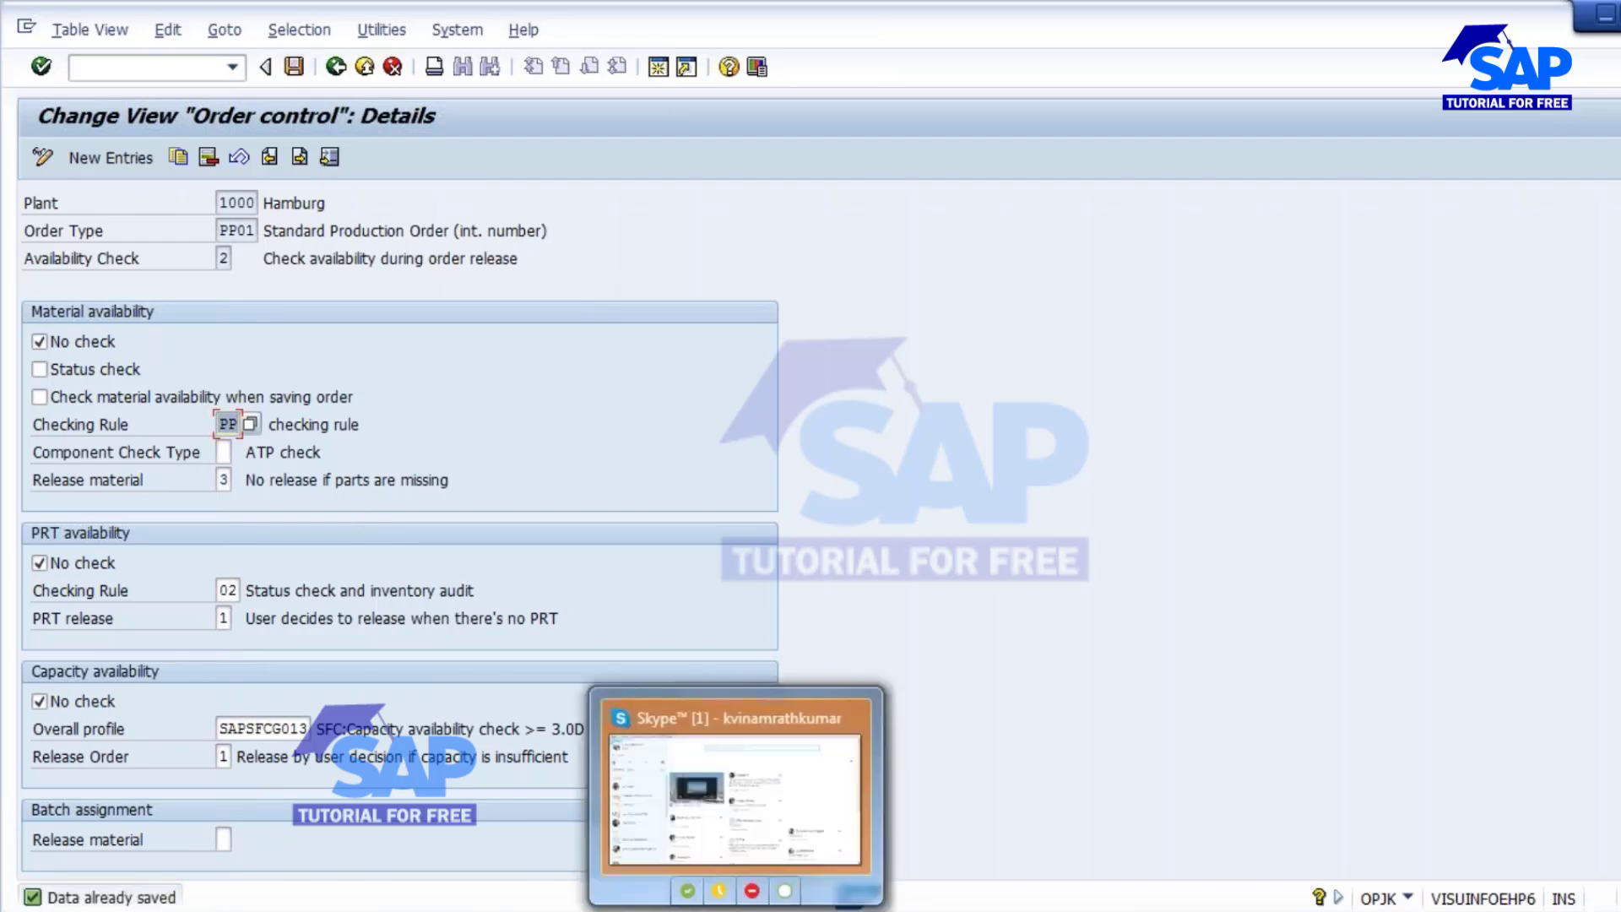
Step: Return to the production order change session and view its goods receipt data
left_click(1473, 814)
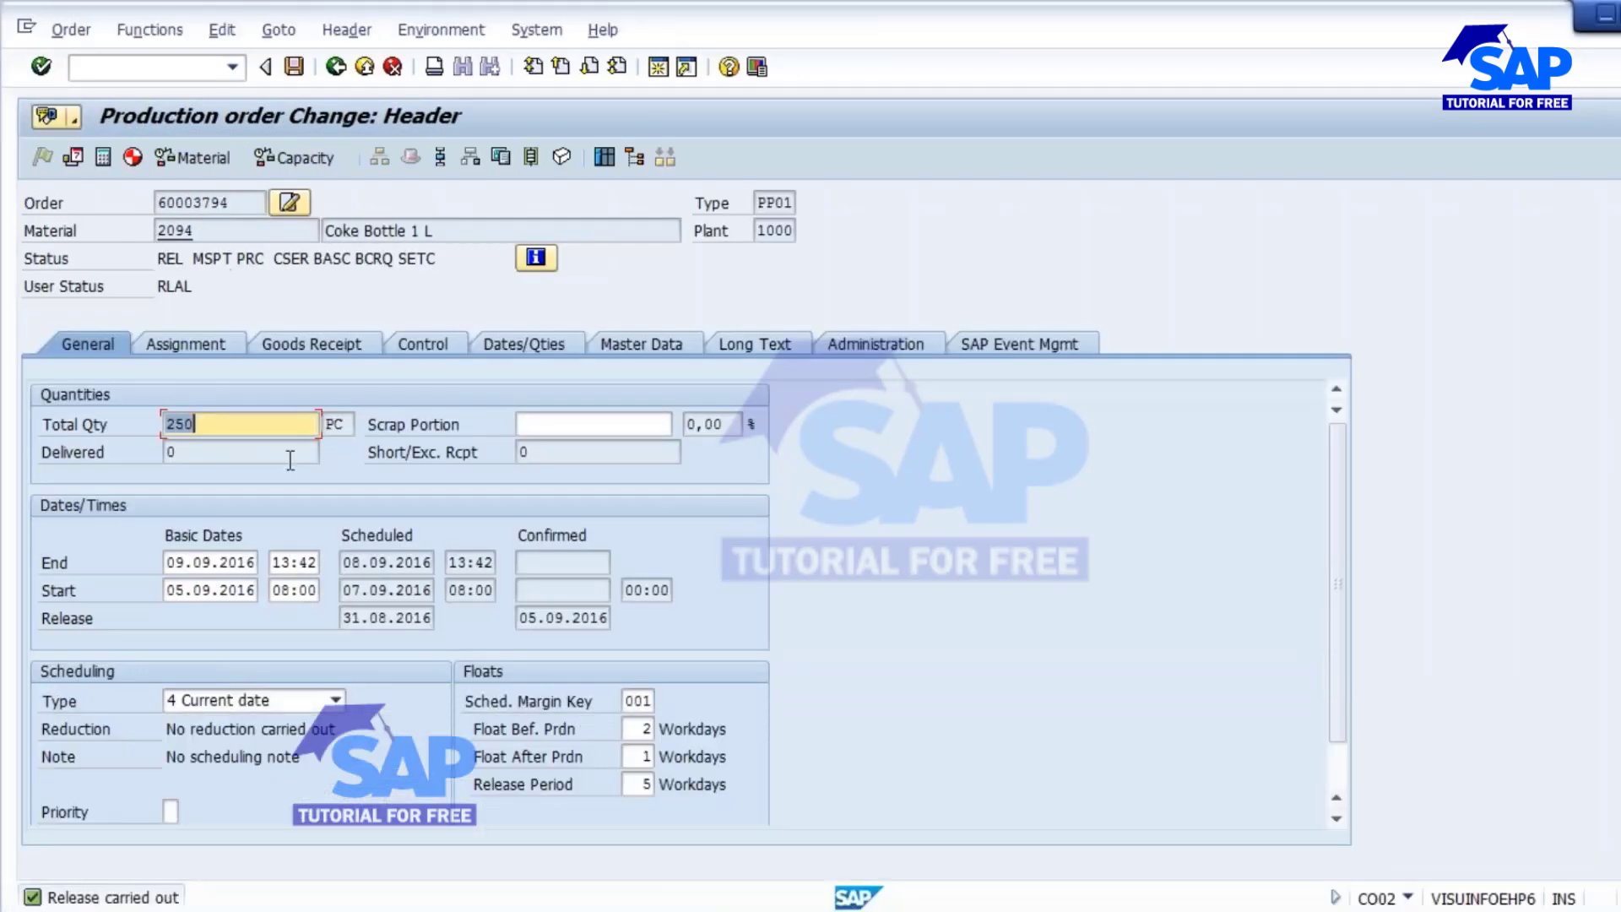
left_click(348, 359)
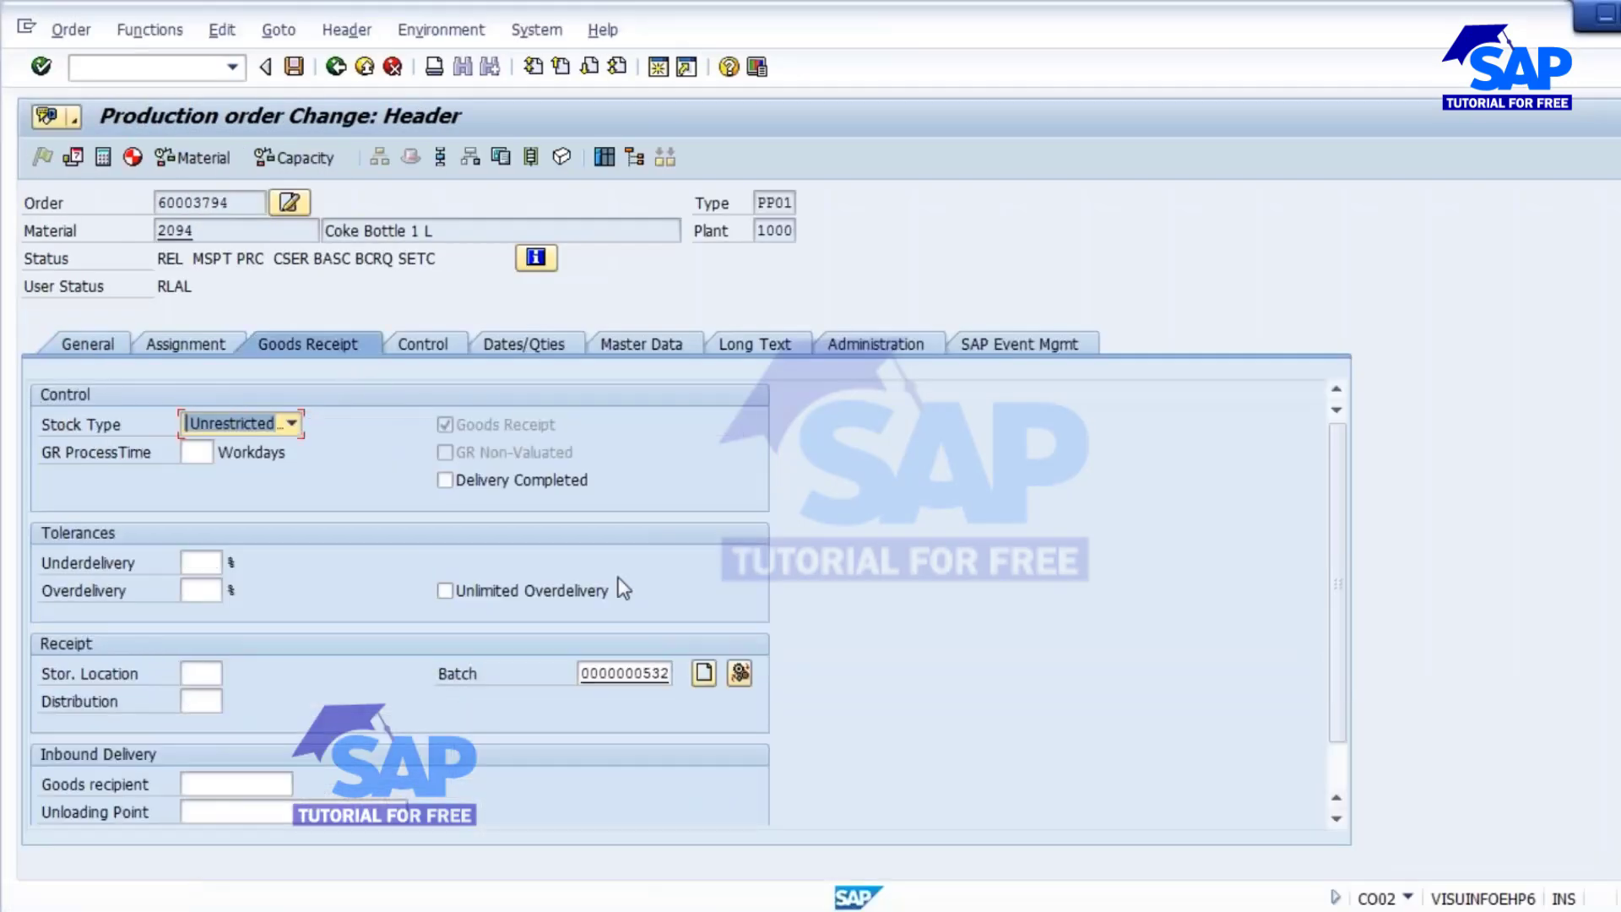
Step: Switch to the Availability Check presentation in PowerPoint and select the slide Controlling the Material Availability Check
mouse_move(929, 900)
left_click(929, 803)
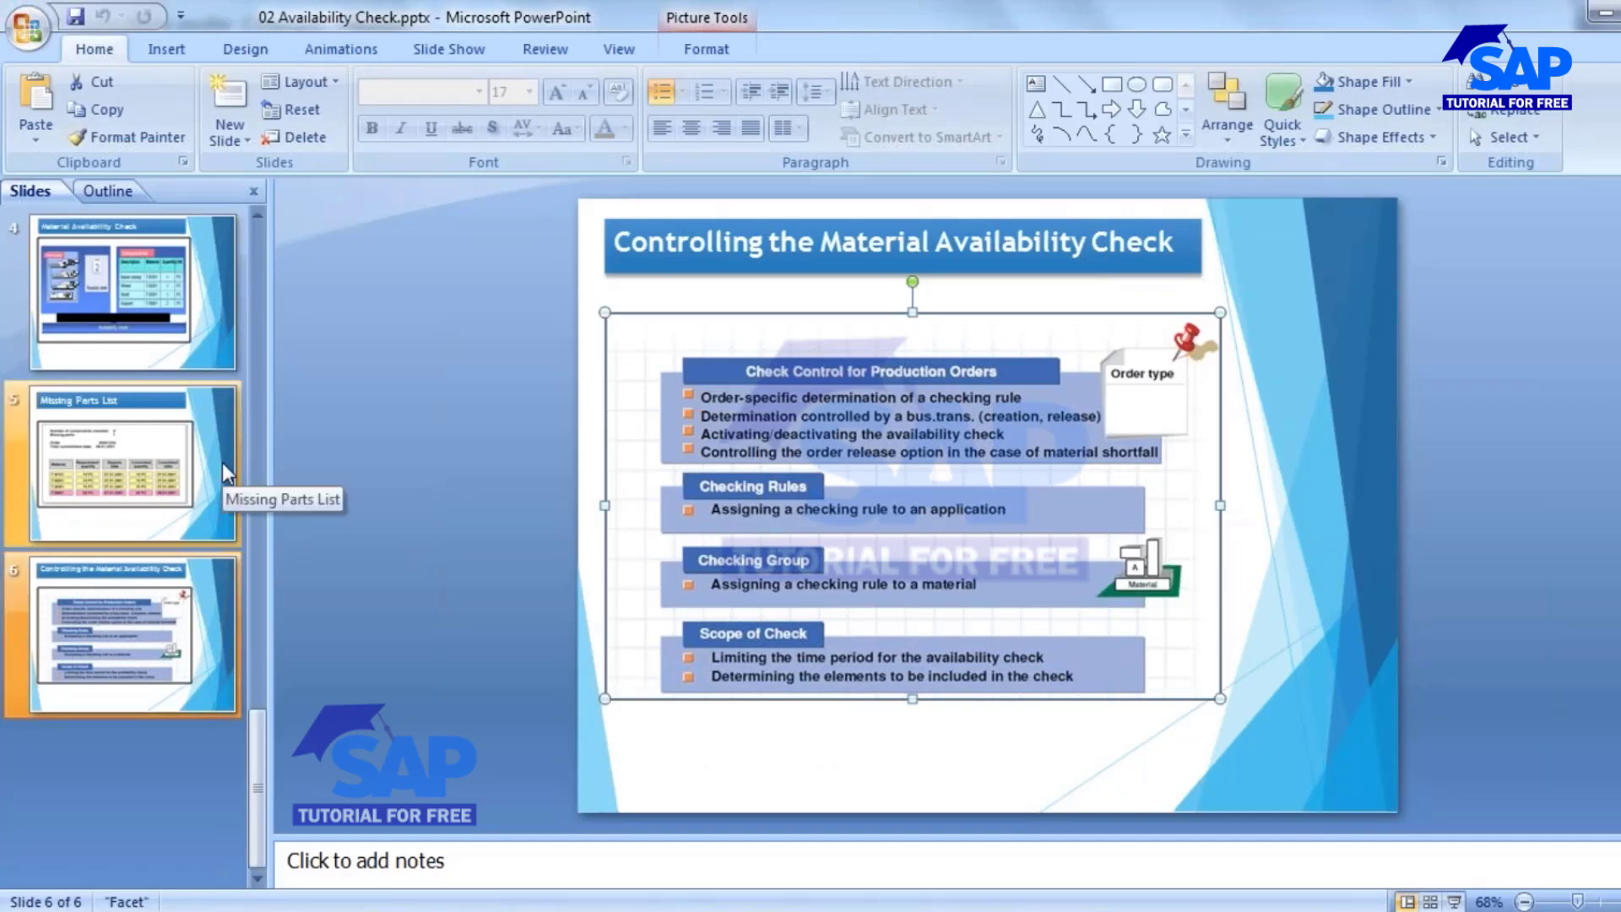
left_click(67, 600)
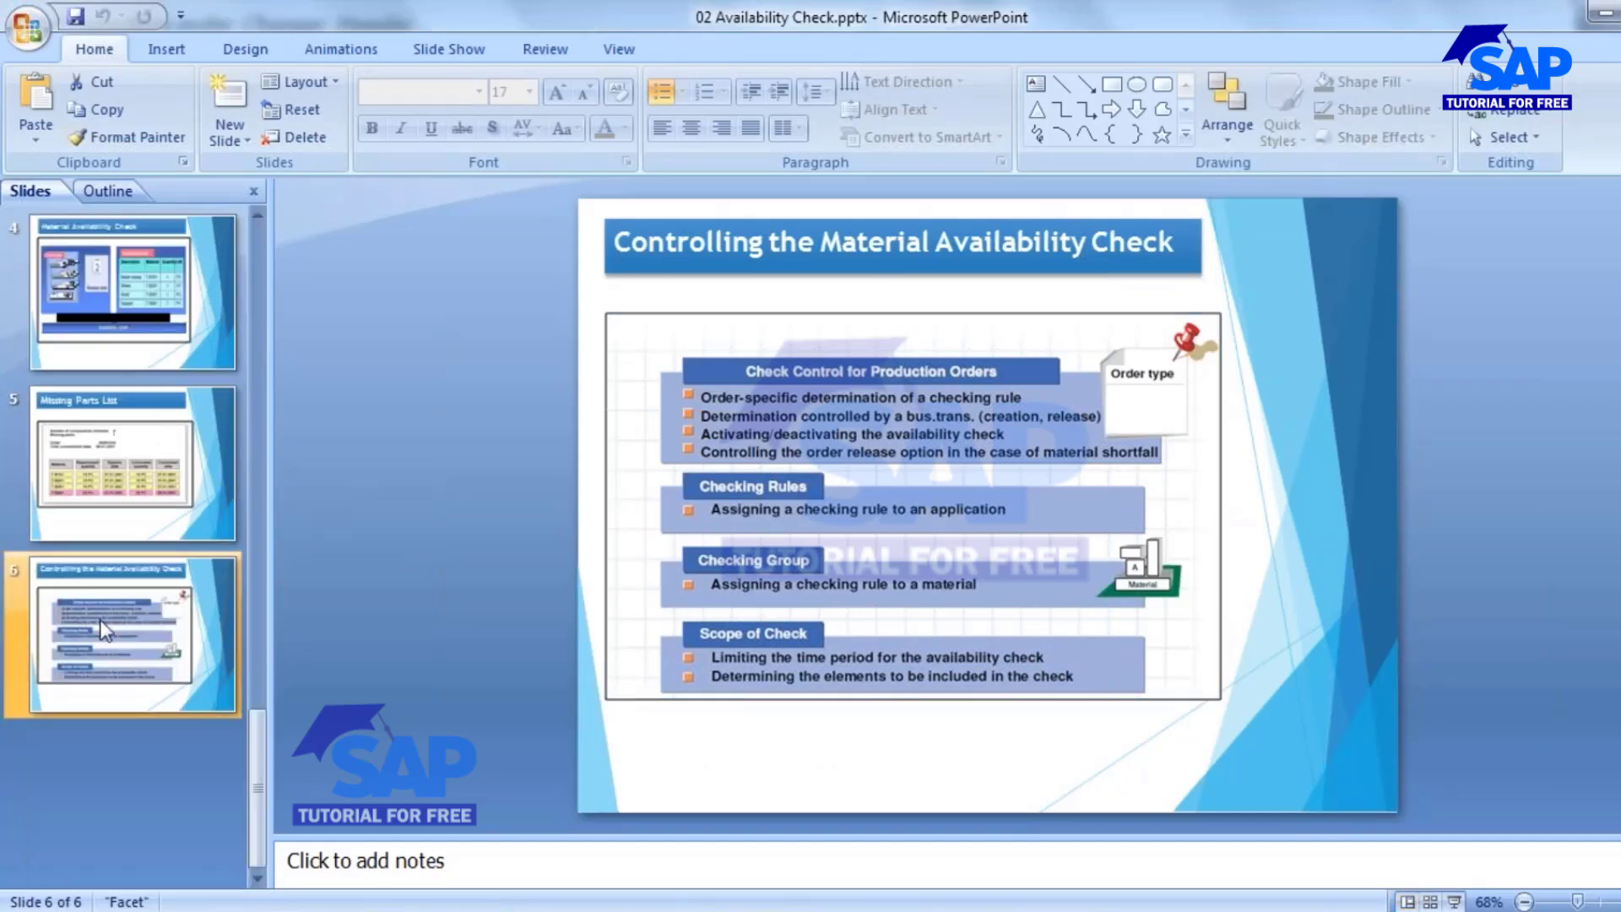
Step: Switch to the SAP PP course syllabus in Word and highlight the Availability Check item in yellow
key("alt+Tab")
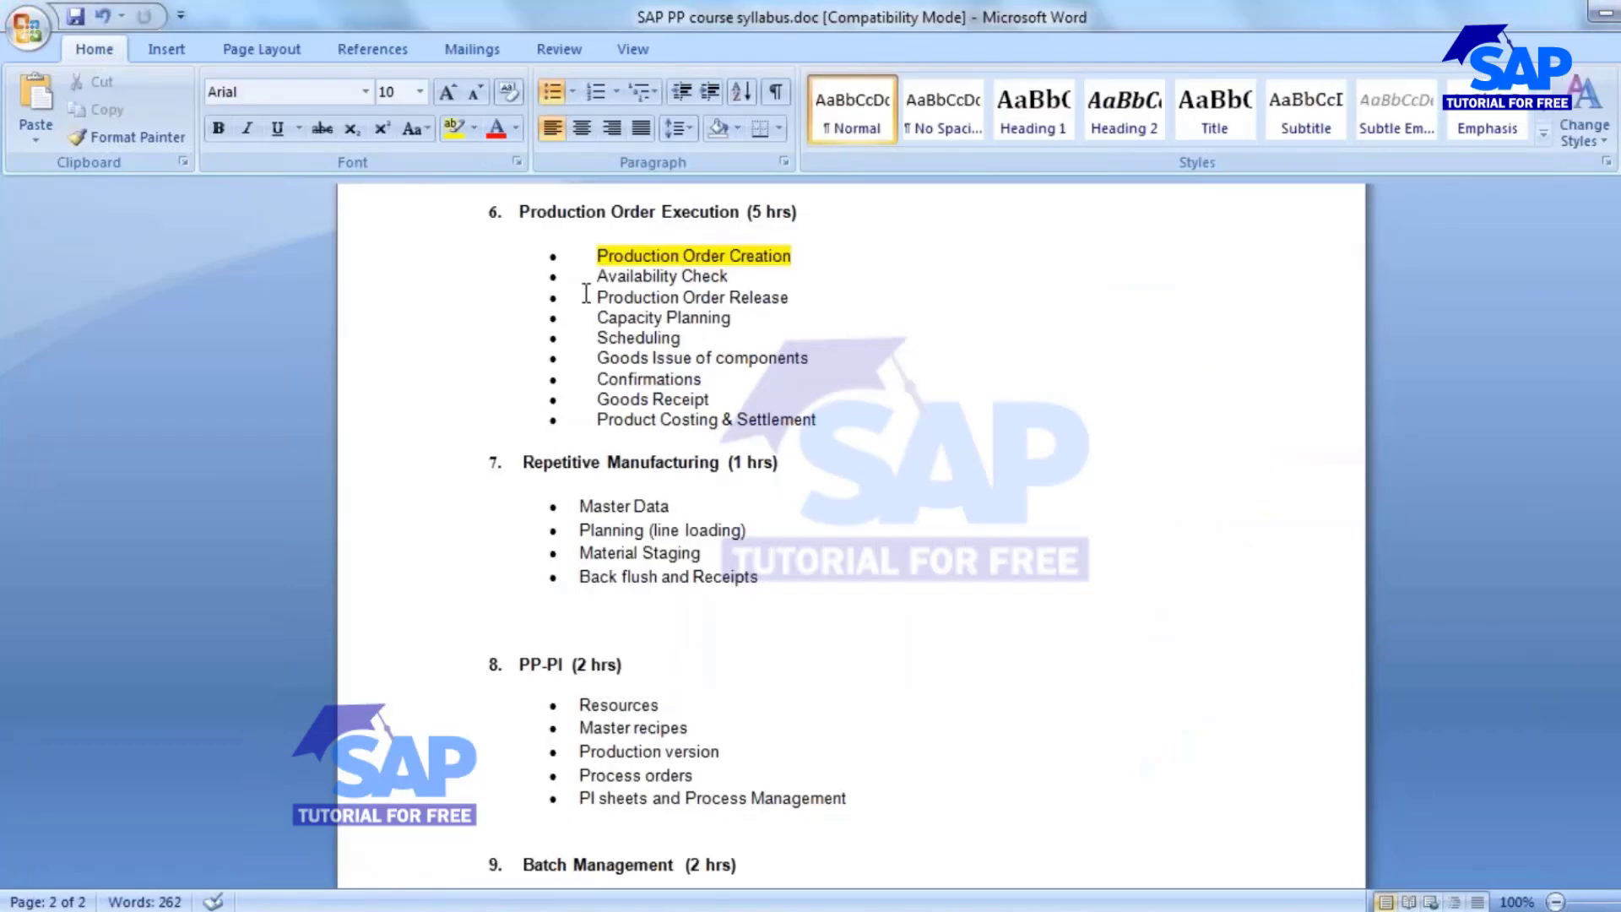
left_click_drag(597, 275, 726, 275)
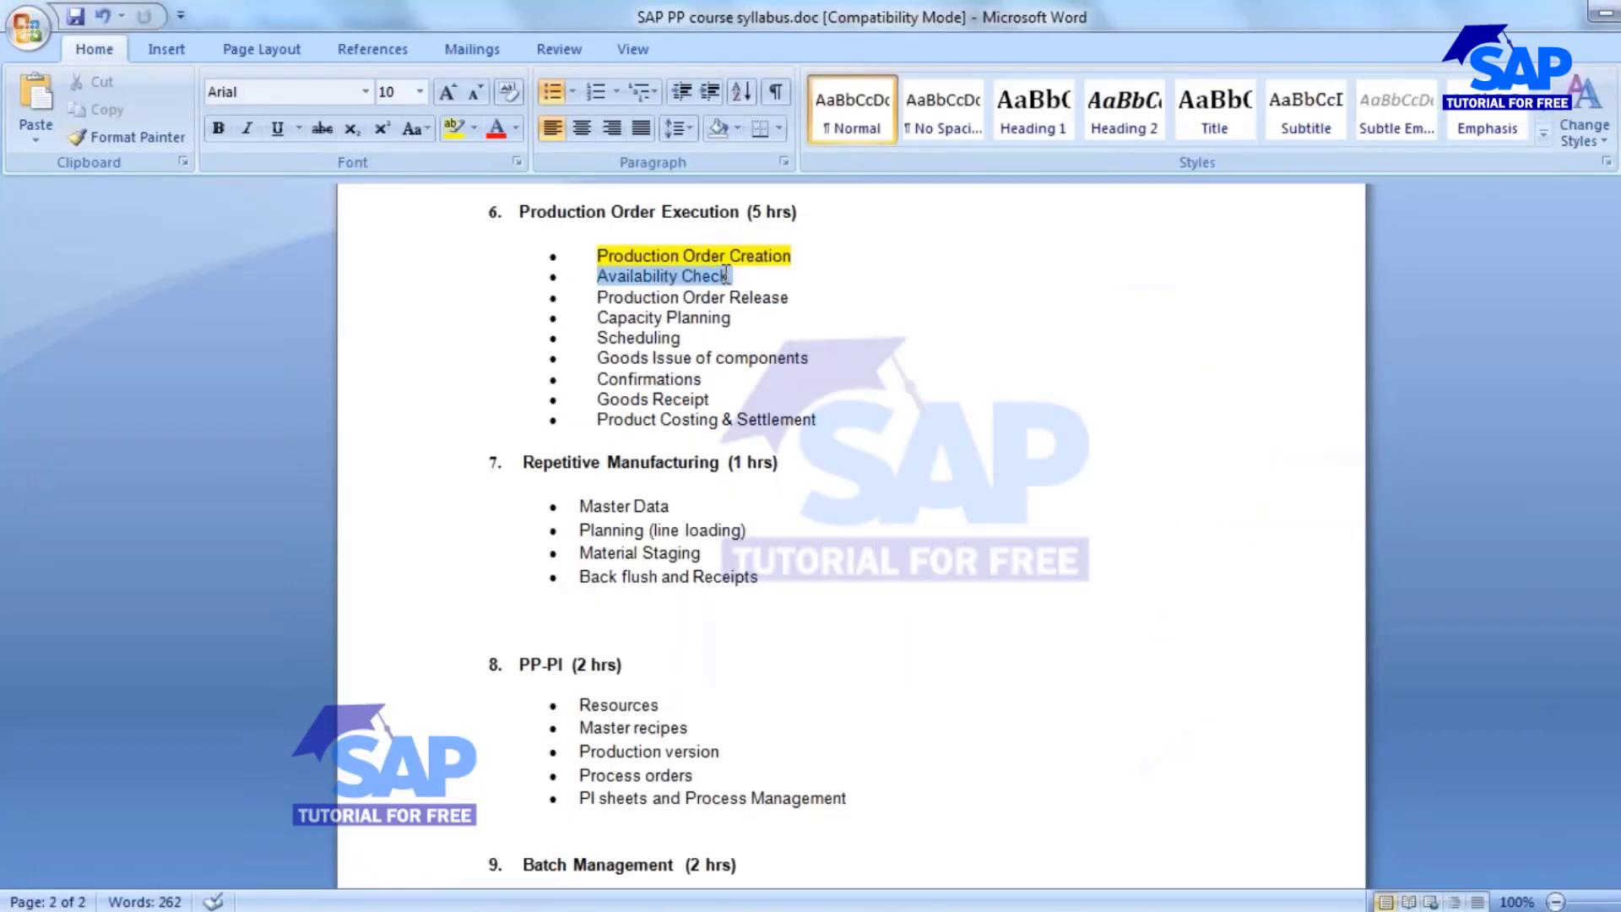
left_click(454, 127)
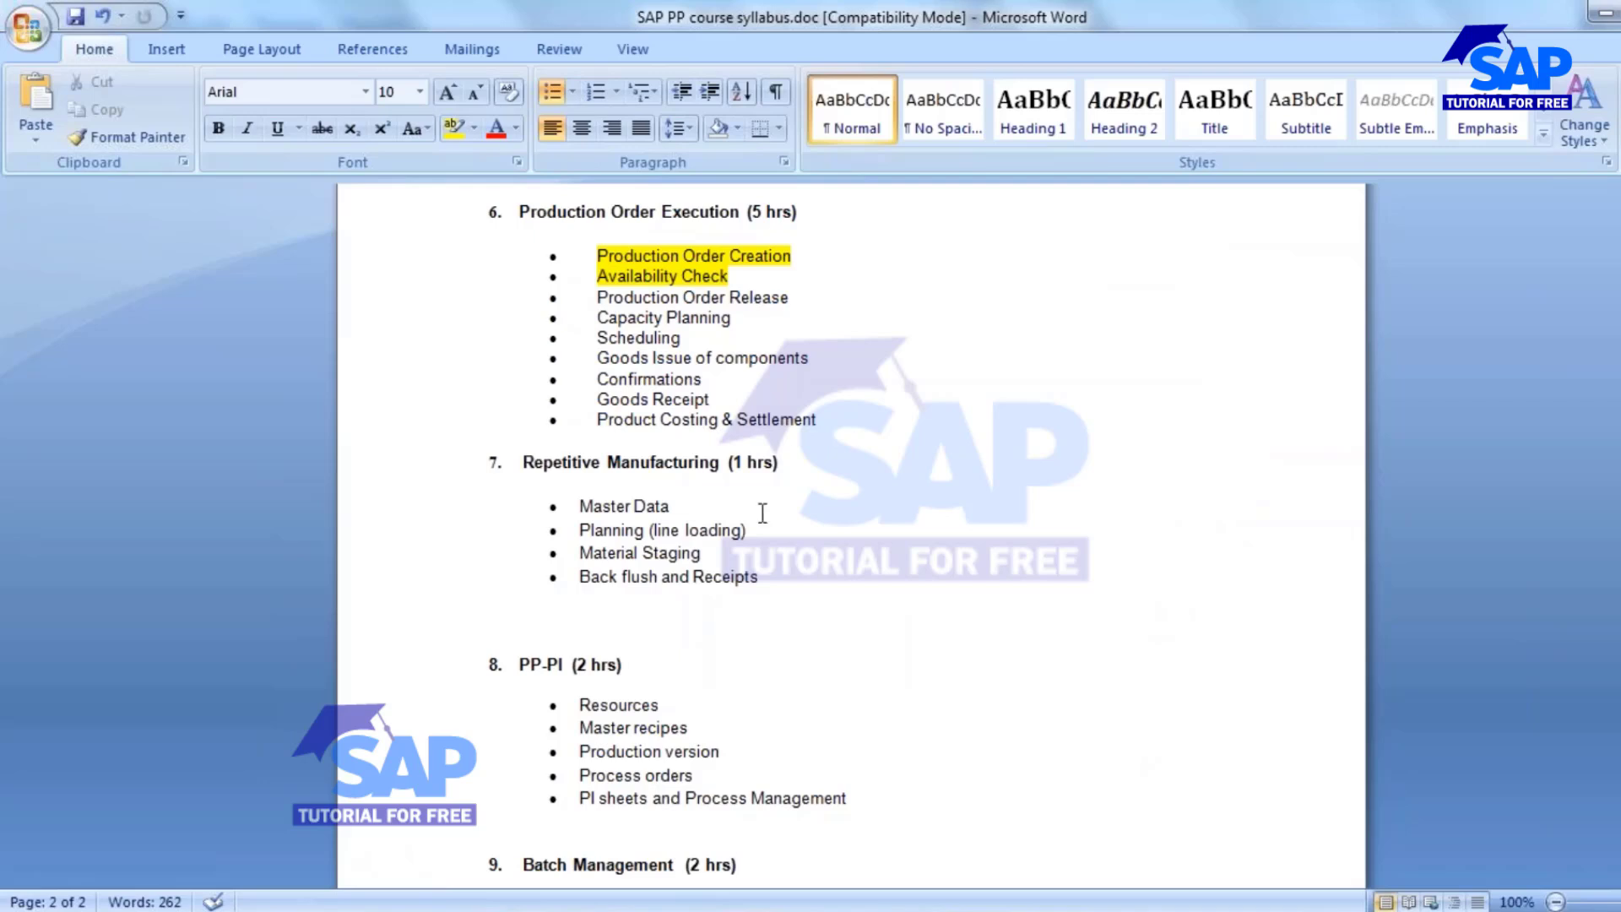
Step: Switch to the untitled Notepad notes and delete the bracketed text (Order creation/Order Release) after Availability Check
key("alt+Tab")
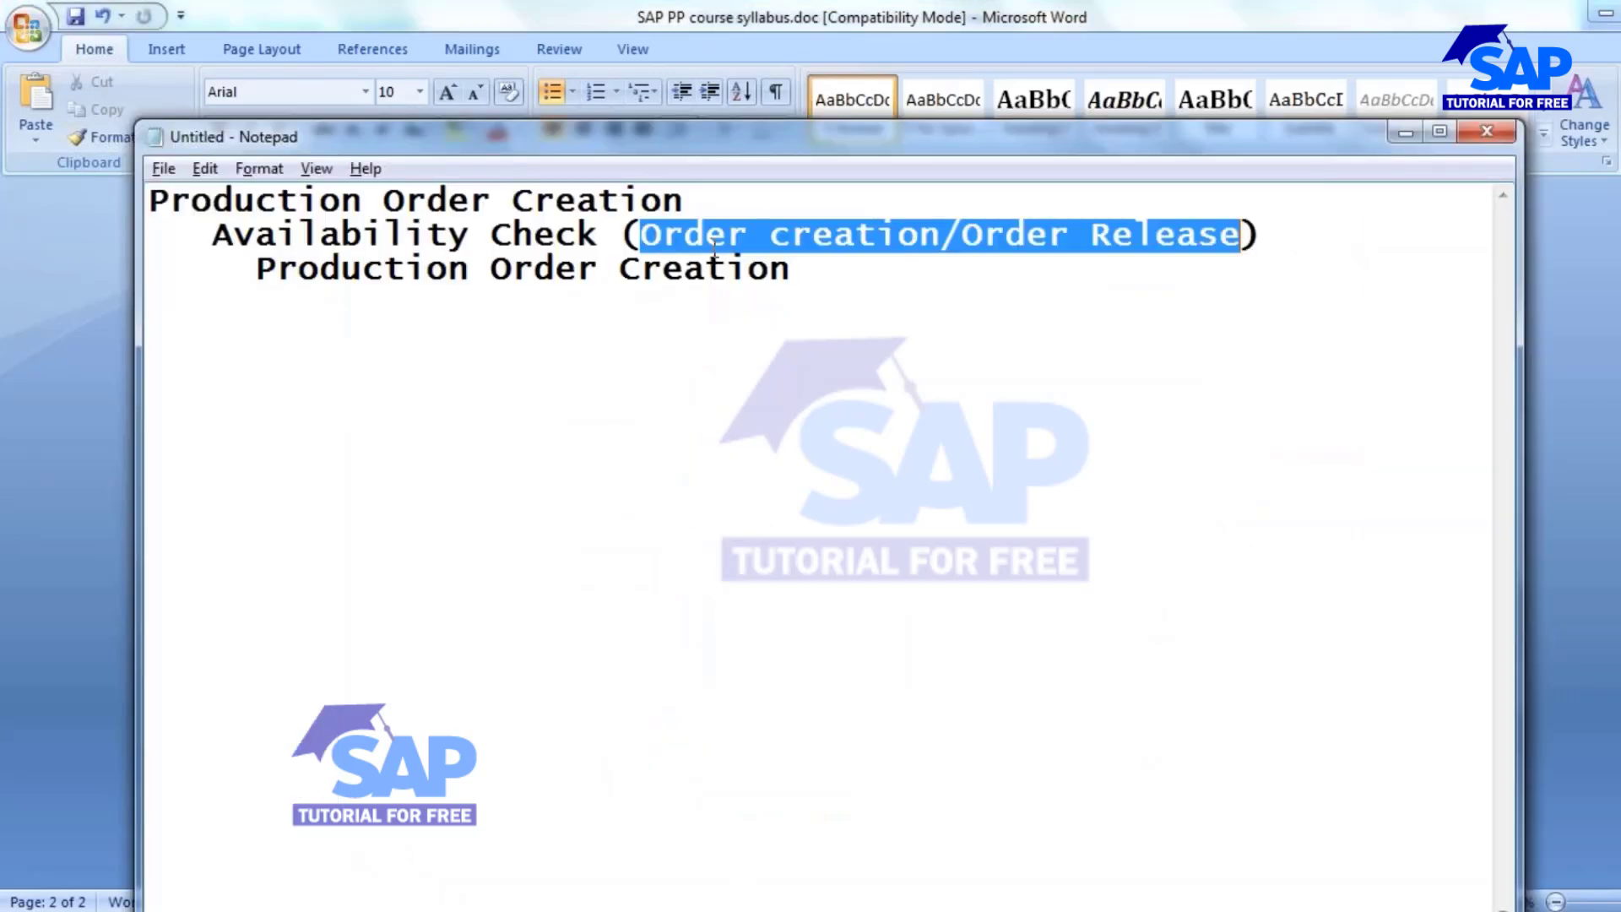
left_click(646, 236)
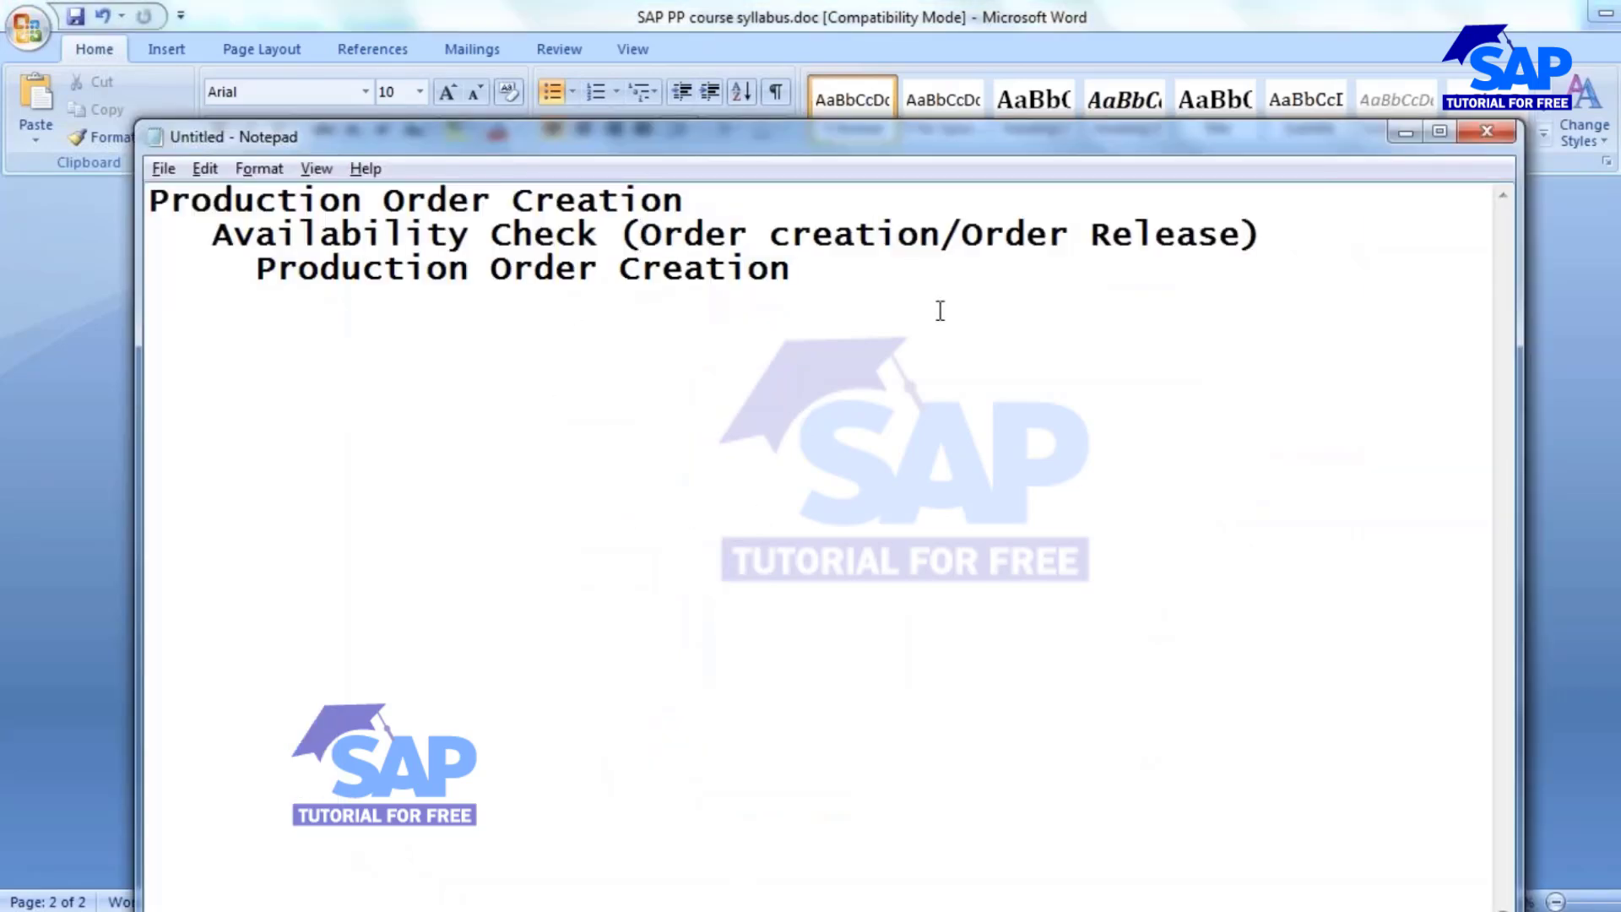
key("Delete")
key("Delete")
key("Delete")
key("Delete")
key("Delete")
key("Delete")
key("Delete")
key("Delete")
key("Delete")
key("Delete")
key("Delete")
key("Delete")
key("Delete")
key("Delete")
key("Delete")
key("Delete")
key("Delete")
key("Delete")
key("Delete")
key("Delete")
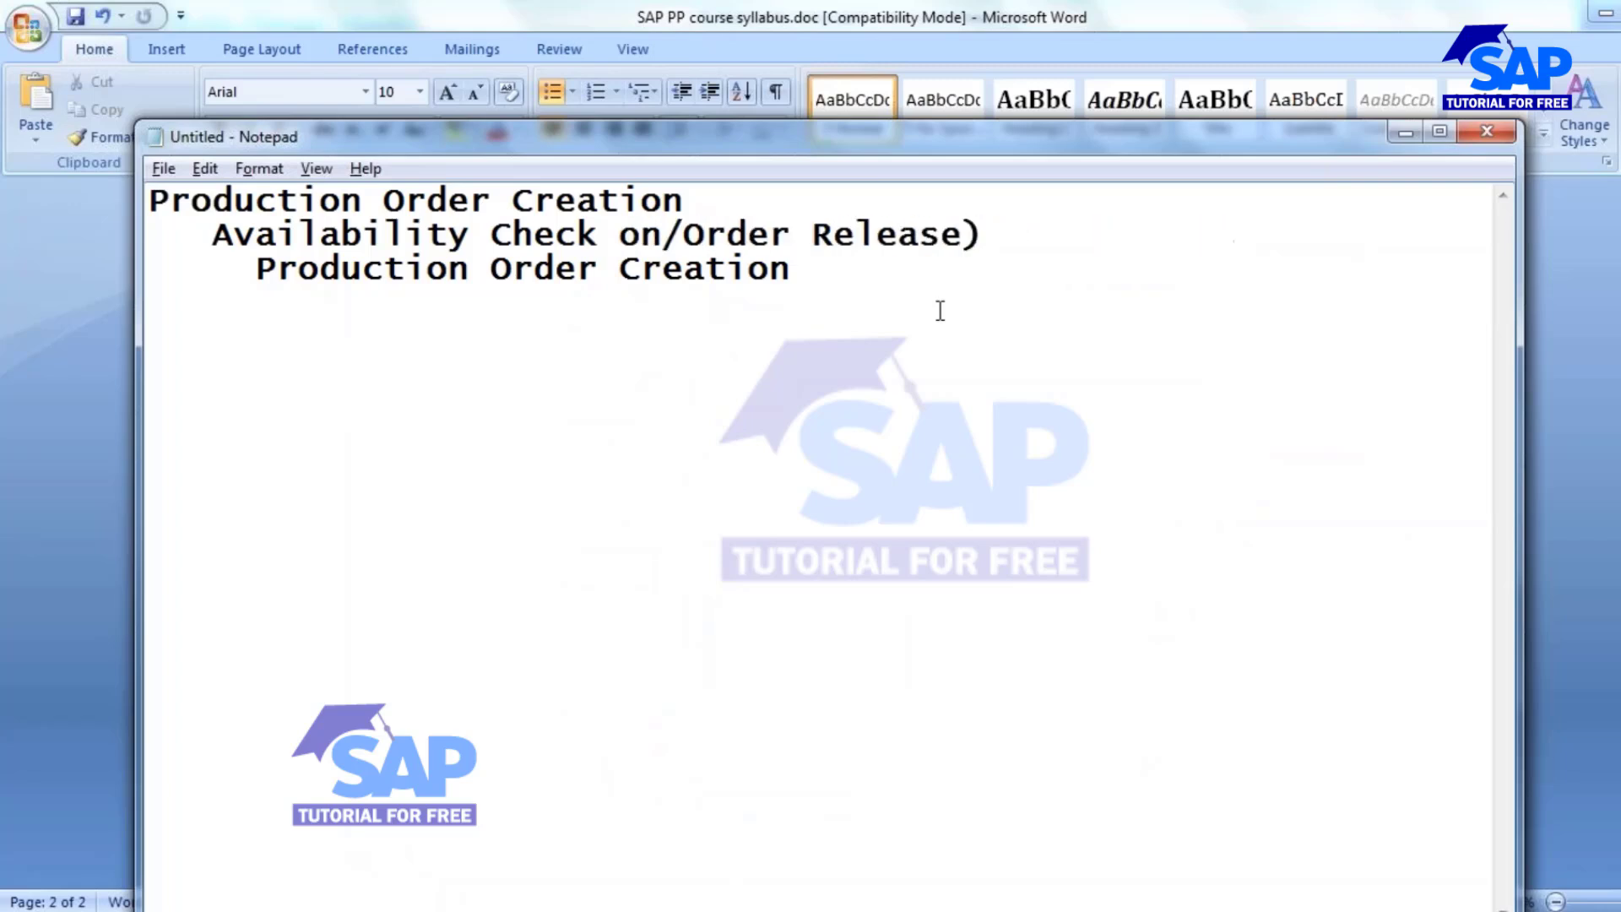
key("Delete")
key("Delete")
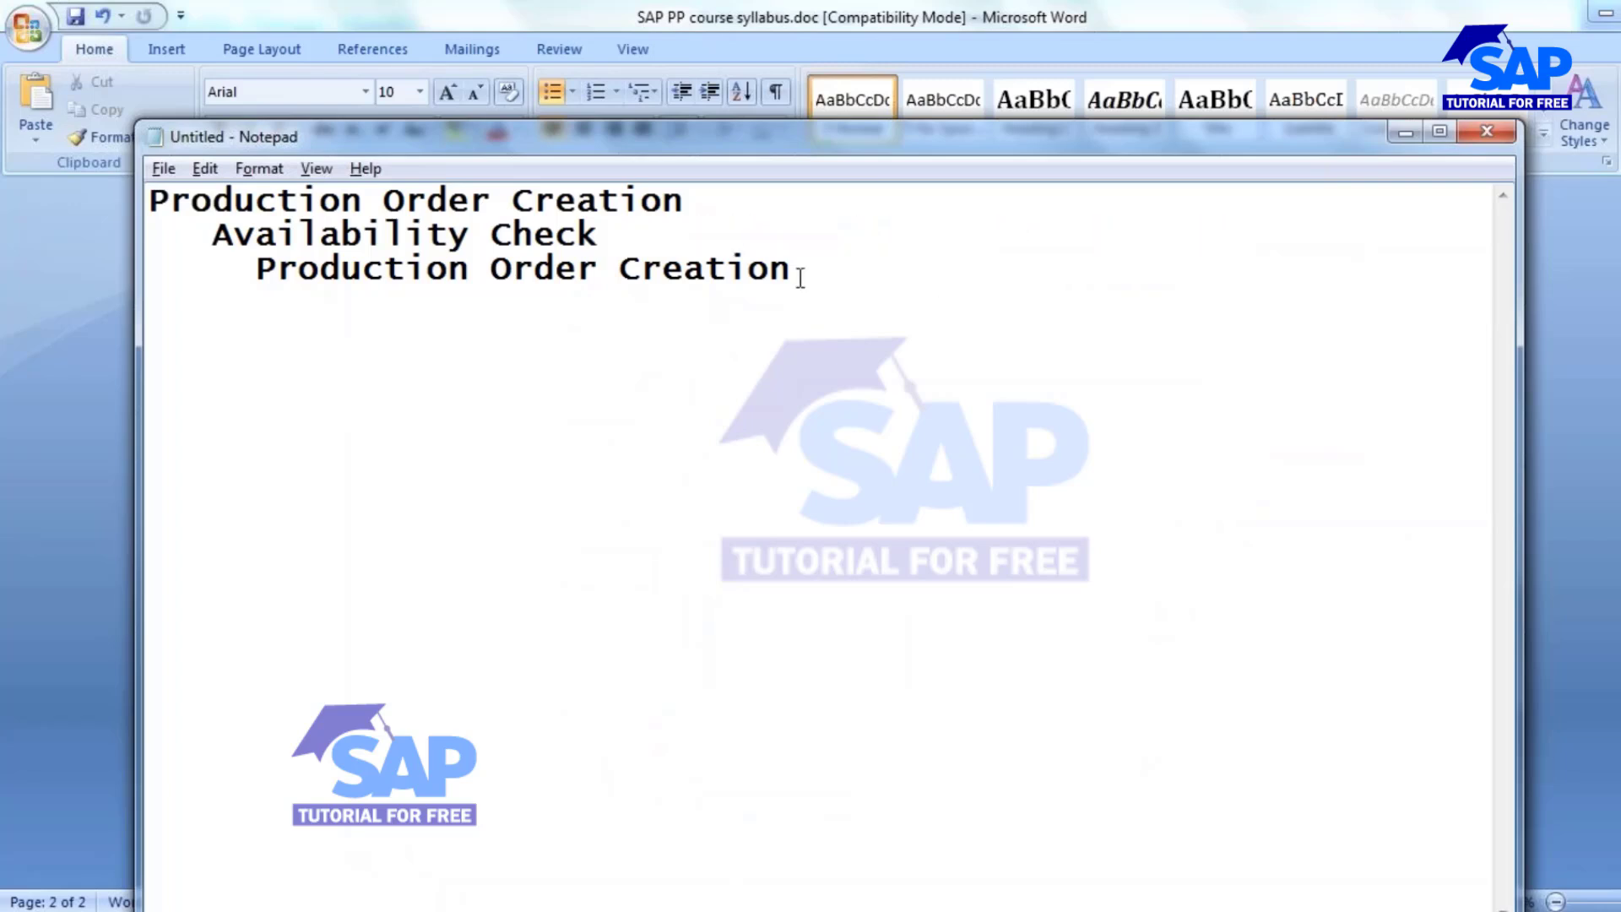
Step: Change the third line of the notes to read Production Order release
left_click(645, 271)
key("Delete")
key("Delete")
key("Delete")
key("Delete")
key("Delete")
key("Delete")
key("Delete")
key("Delete")
type("r")
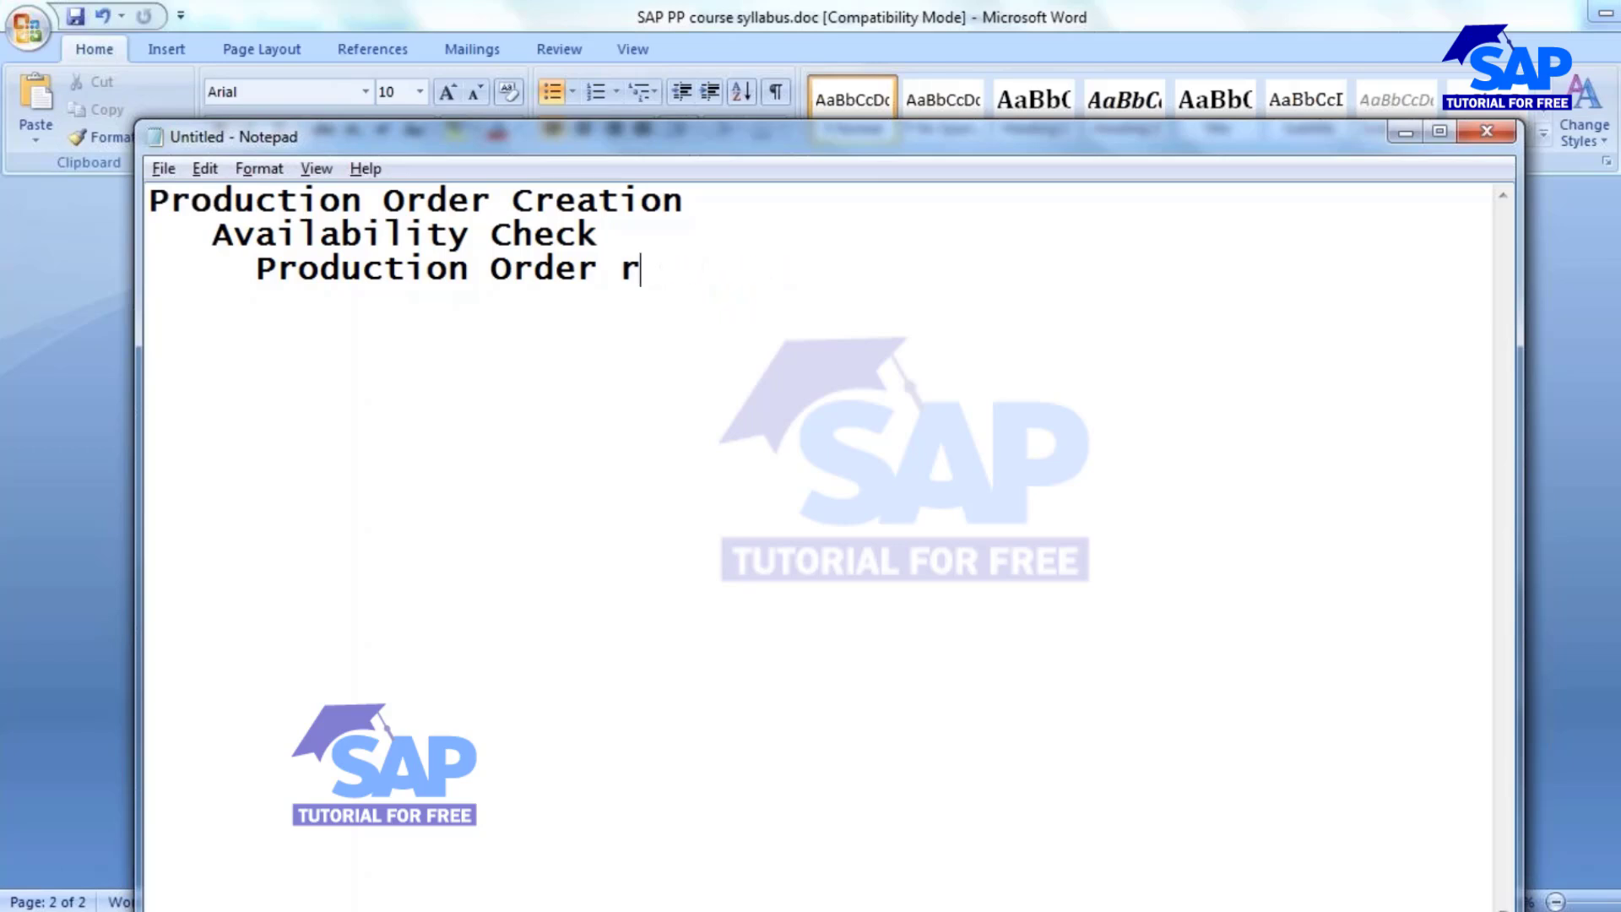
type("elease ")
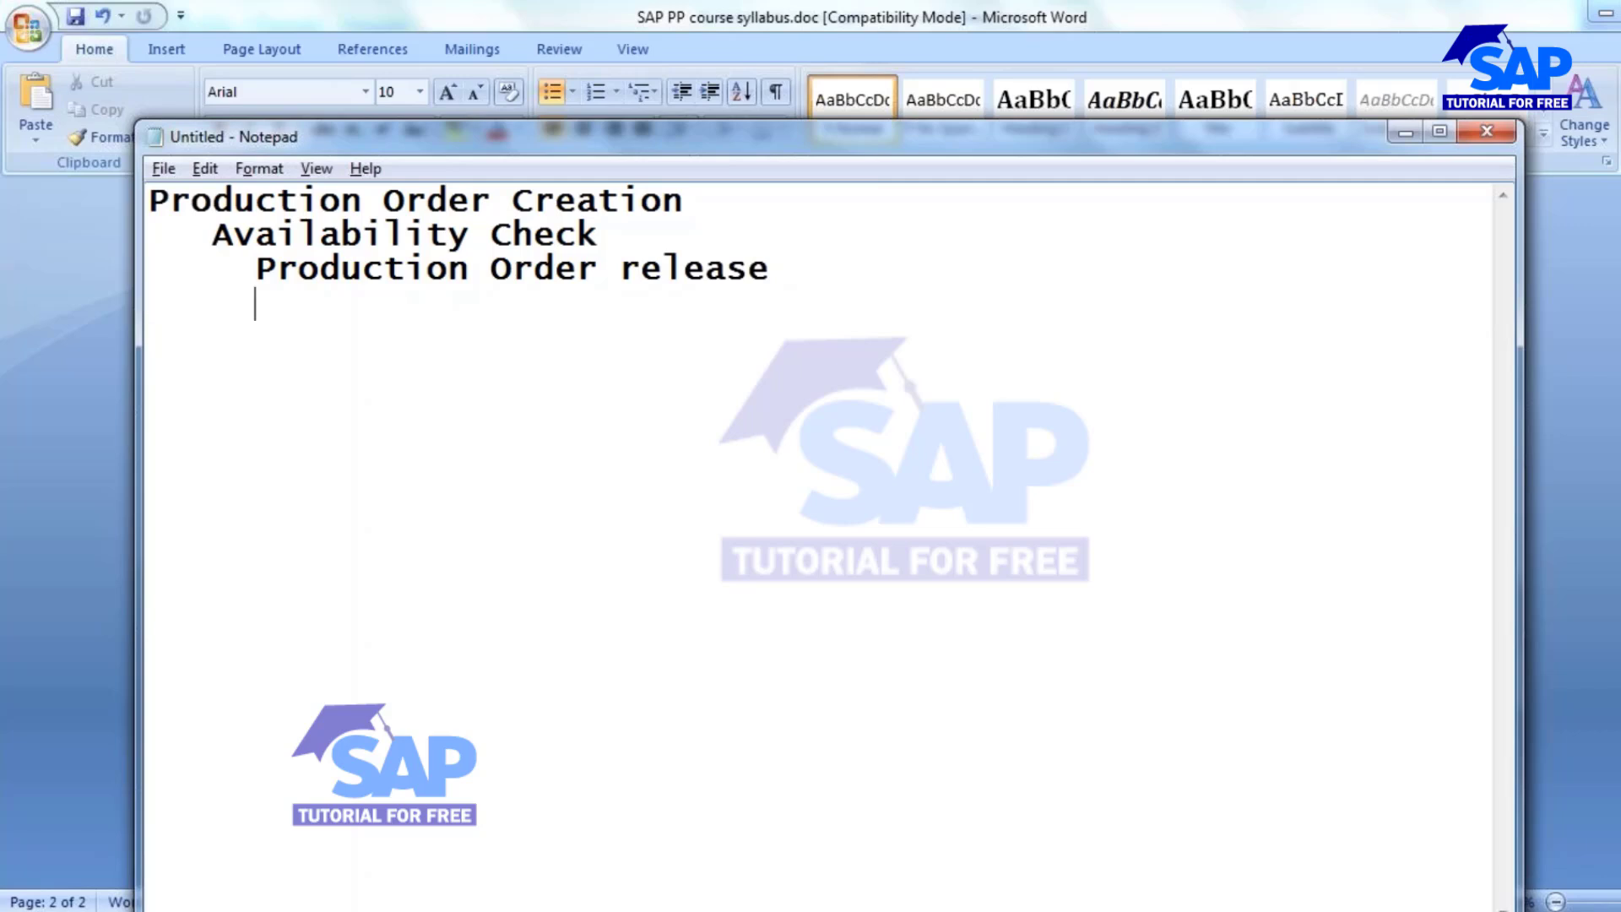
Step: Add the line Goods Issue below Production Order release, indented further than the line above it
type("       Goods Issue")
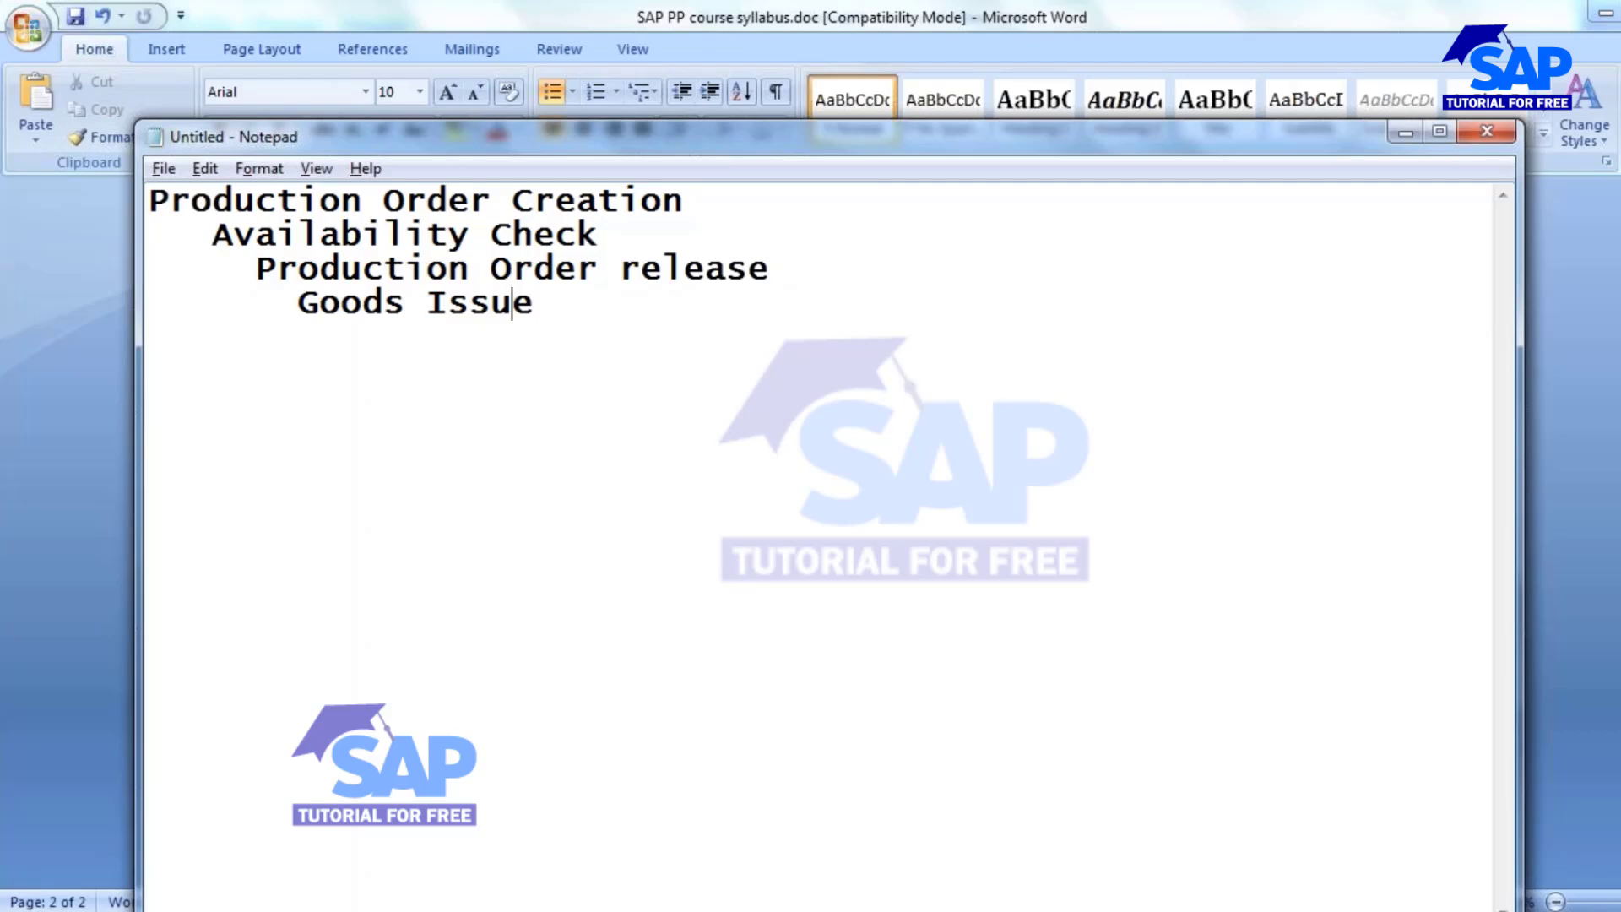
key("Left")
key("Left")
key("Left")
key("Left")
key("Left")
key("Left")
key("Left")
key("Left")
key("Left")
key("Left")
type("Issue ")
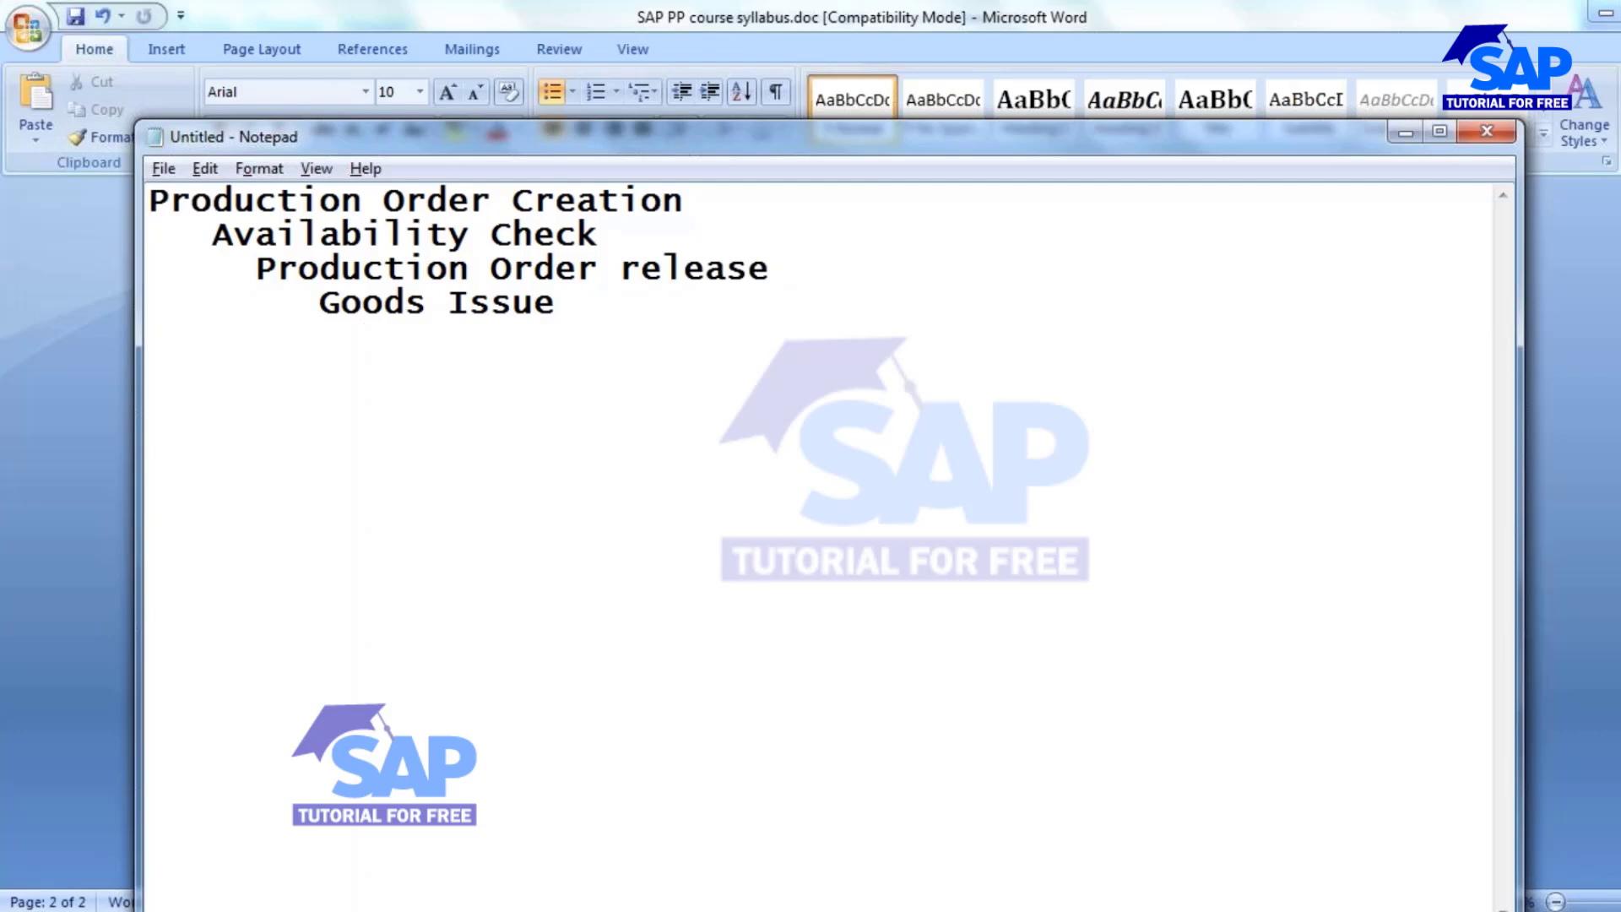
Step: Add the lines Confirmation and Goods Receipt below Goods Issue, each indented further than the line before
type("          Confirmati")
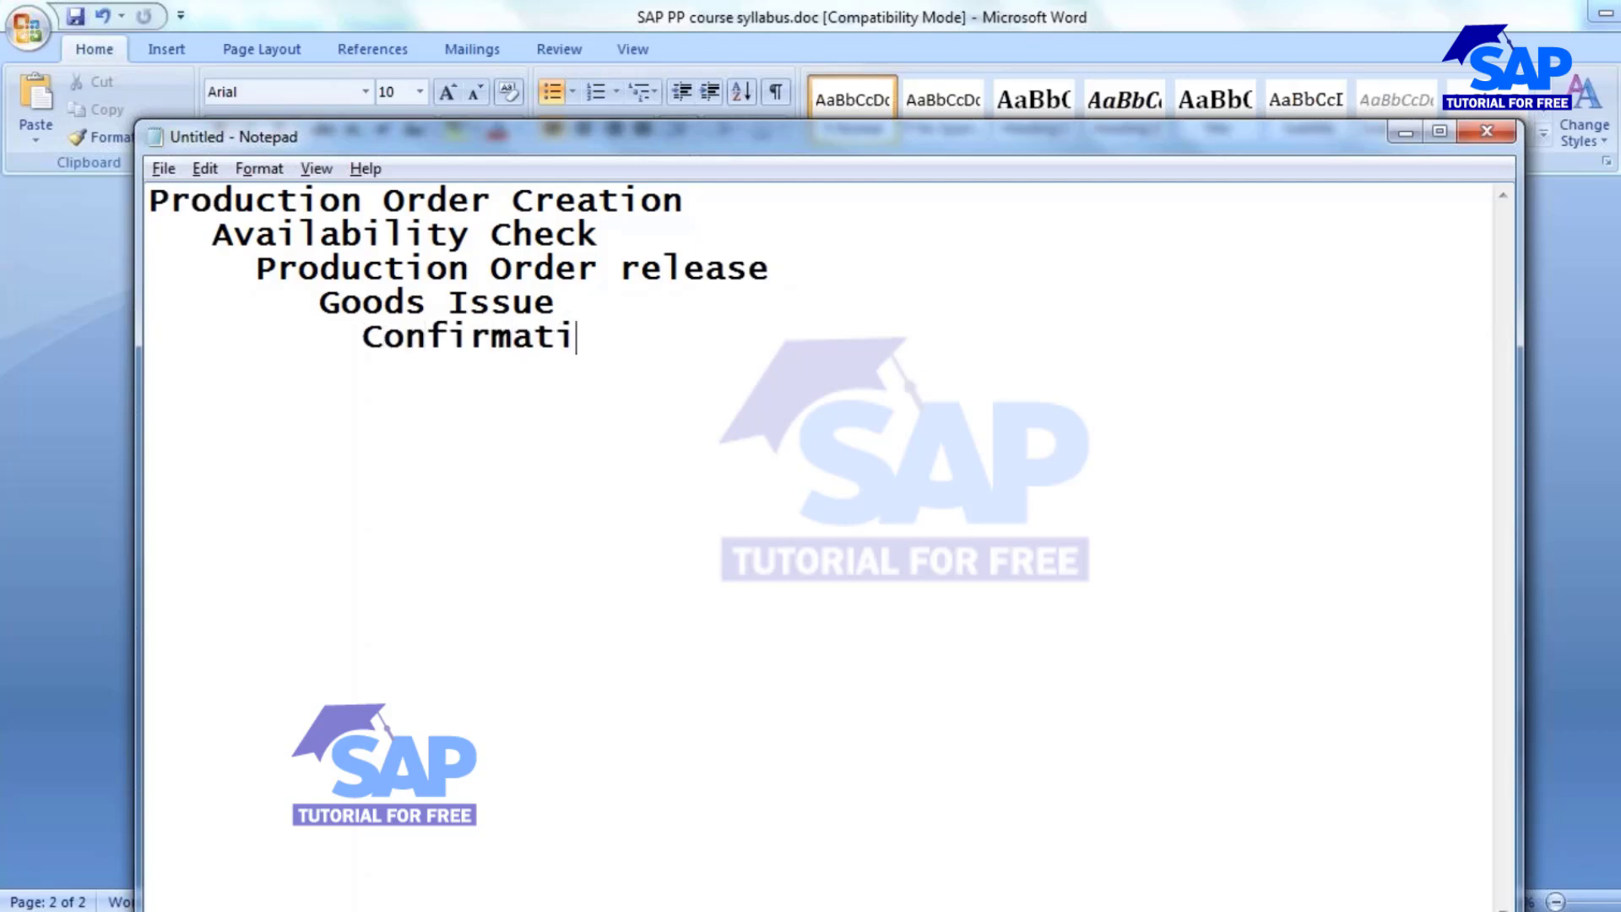
type("on              Goo")
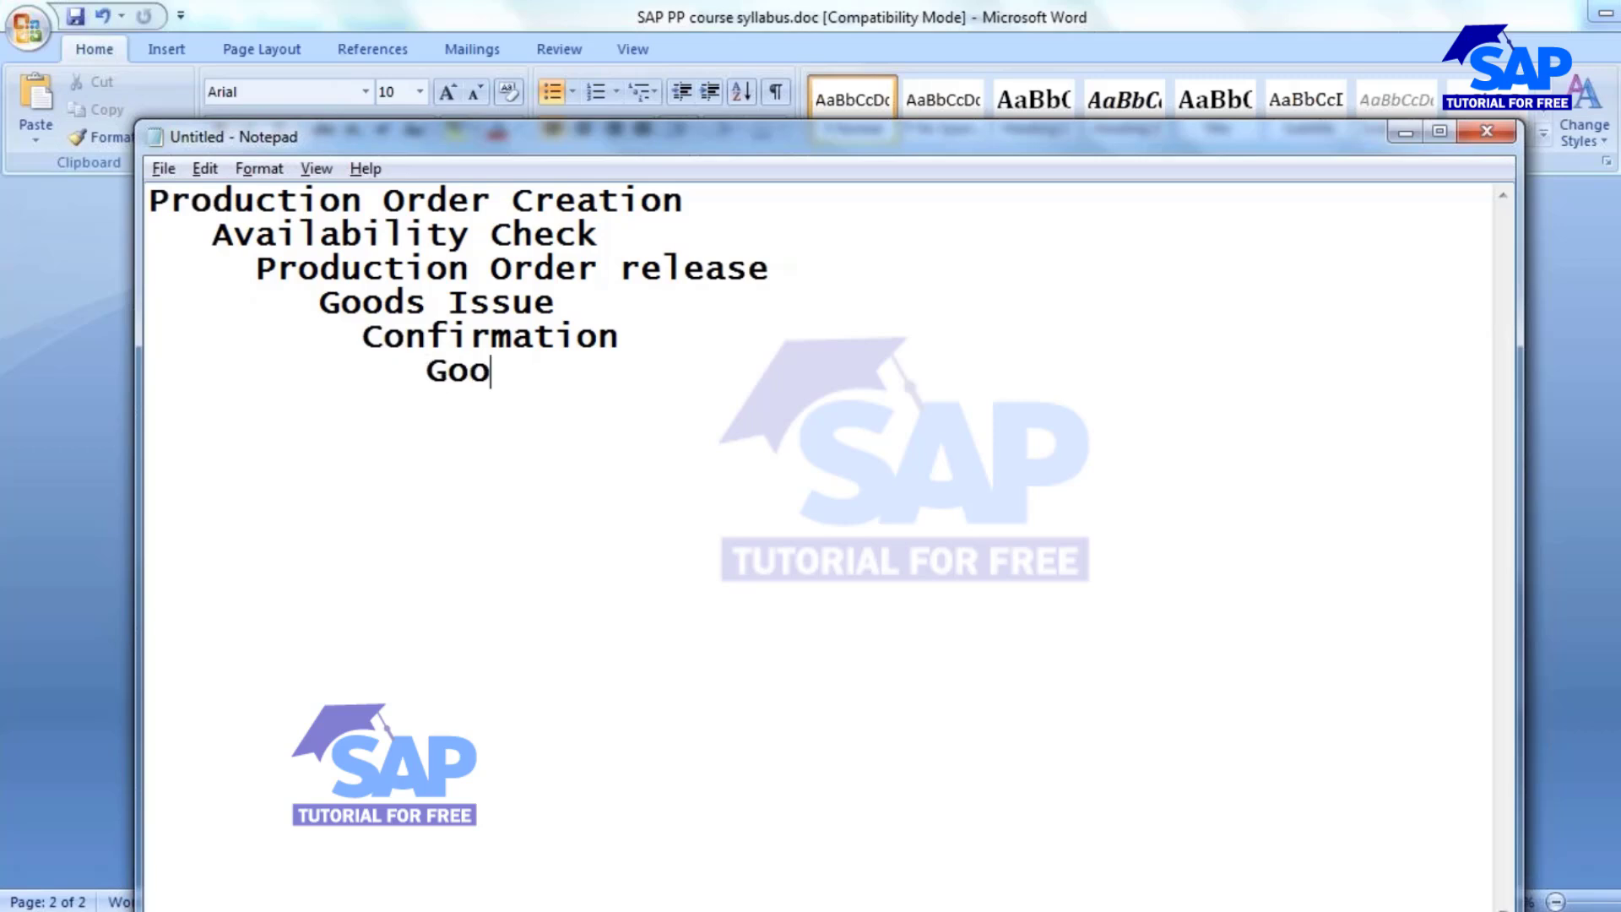
type("ds Rece")
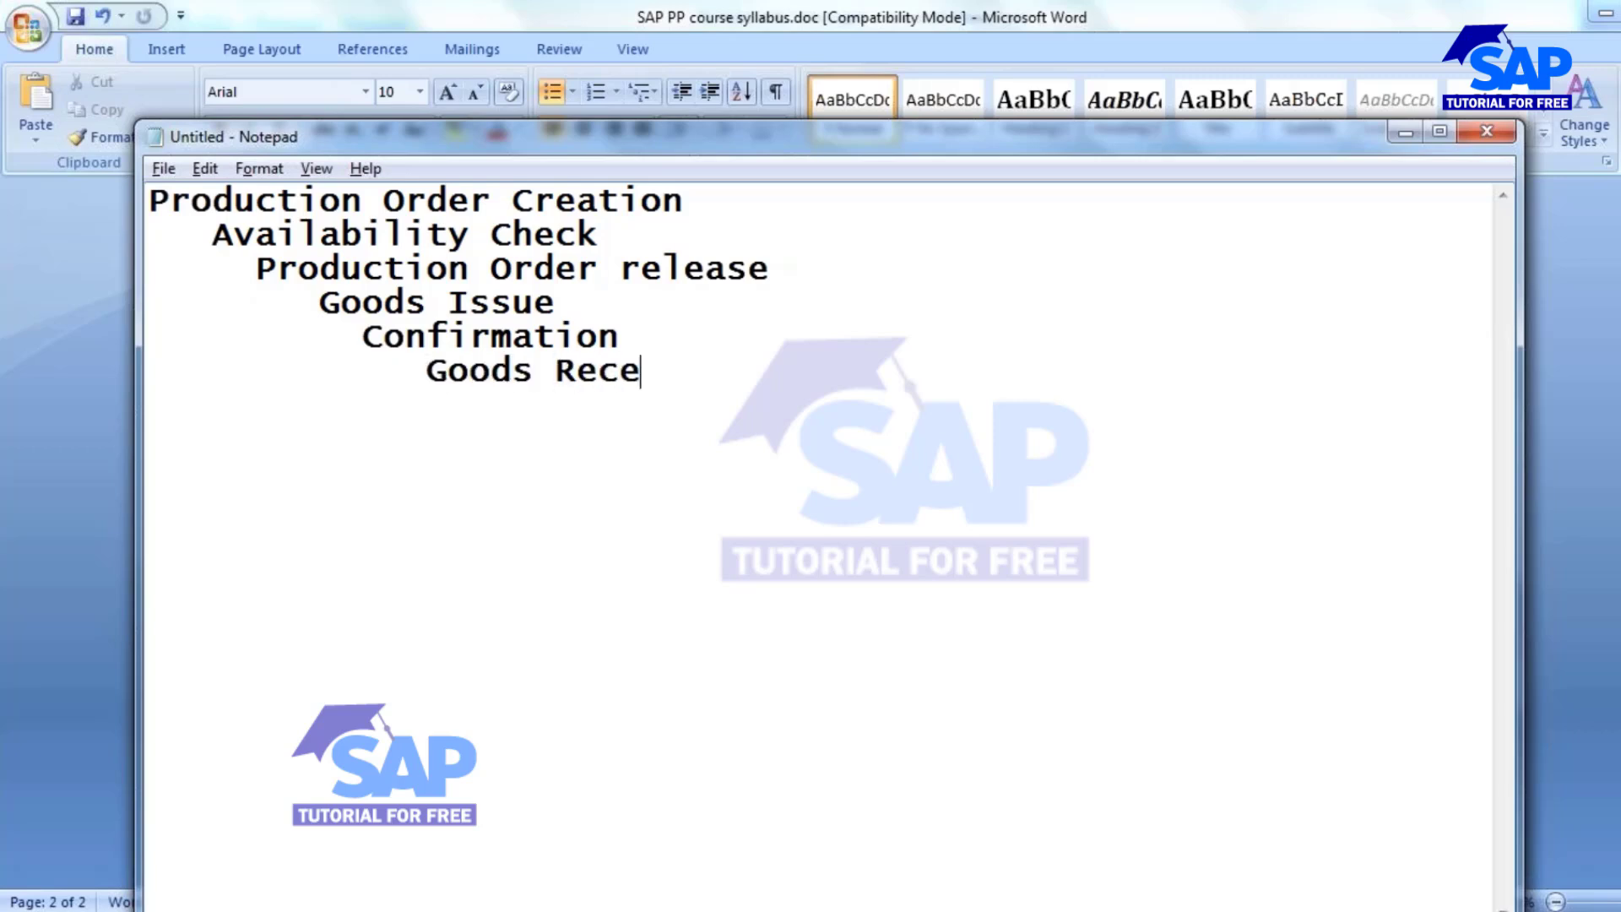
type("ipt")
left_click(427, 372)
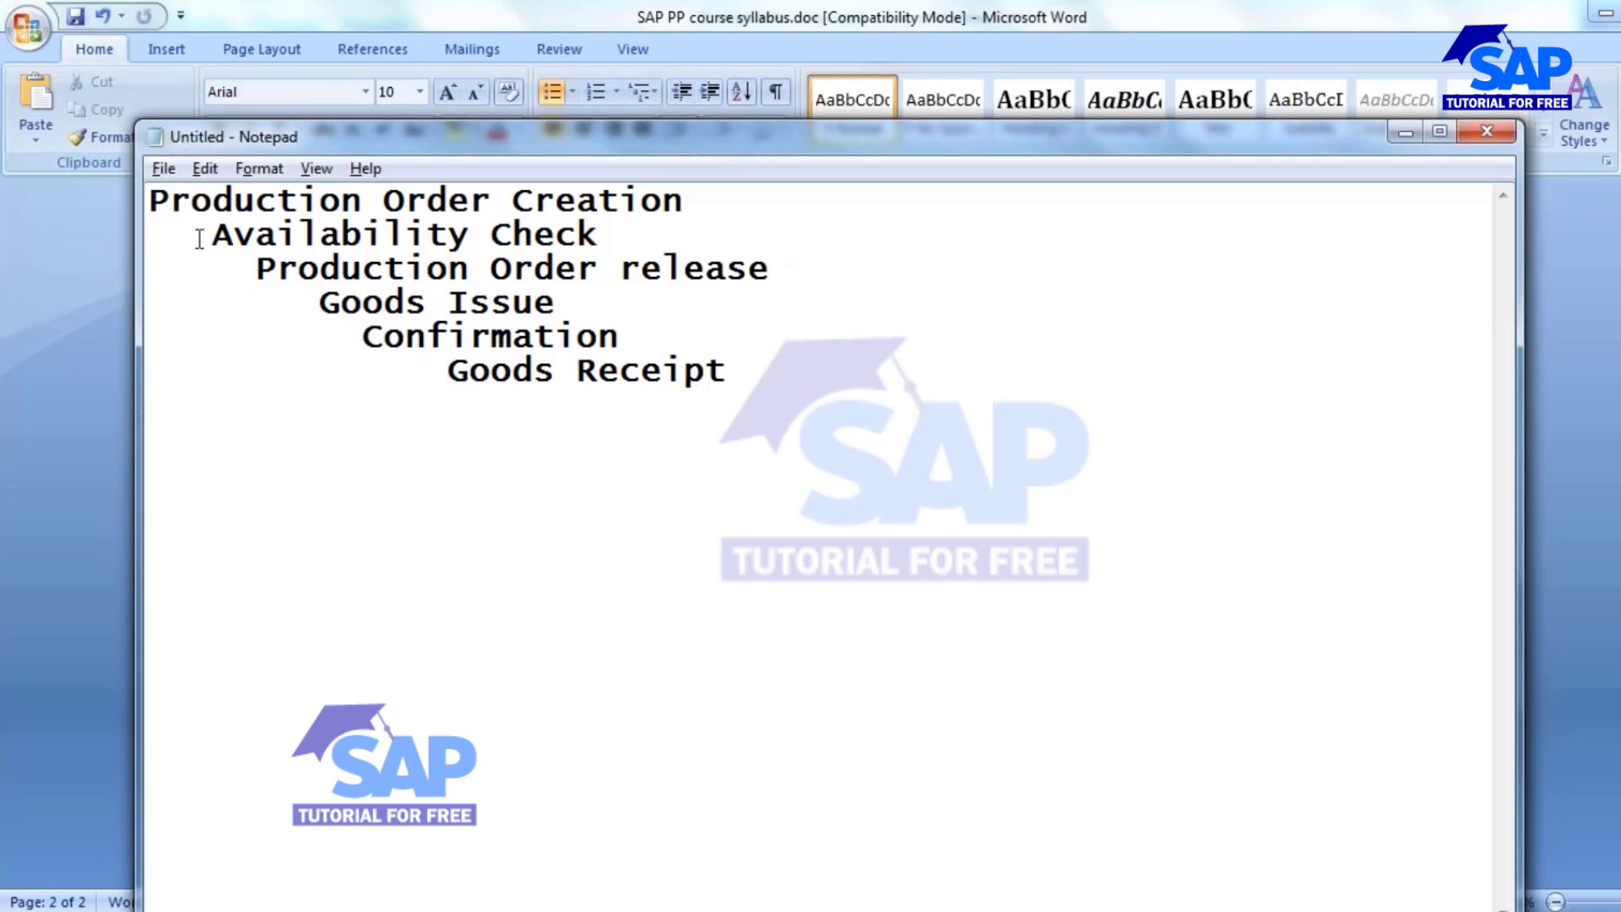
Step: Review the process outline by selecting the lines from Production Order Creation through Goods Issue in successive passes
left_click_drag(150, 201, 329, 215)
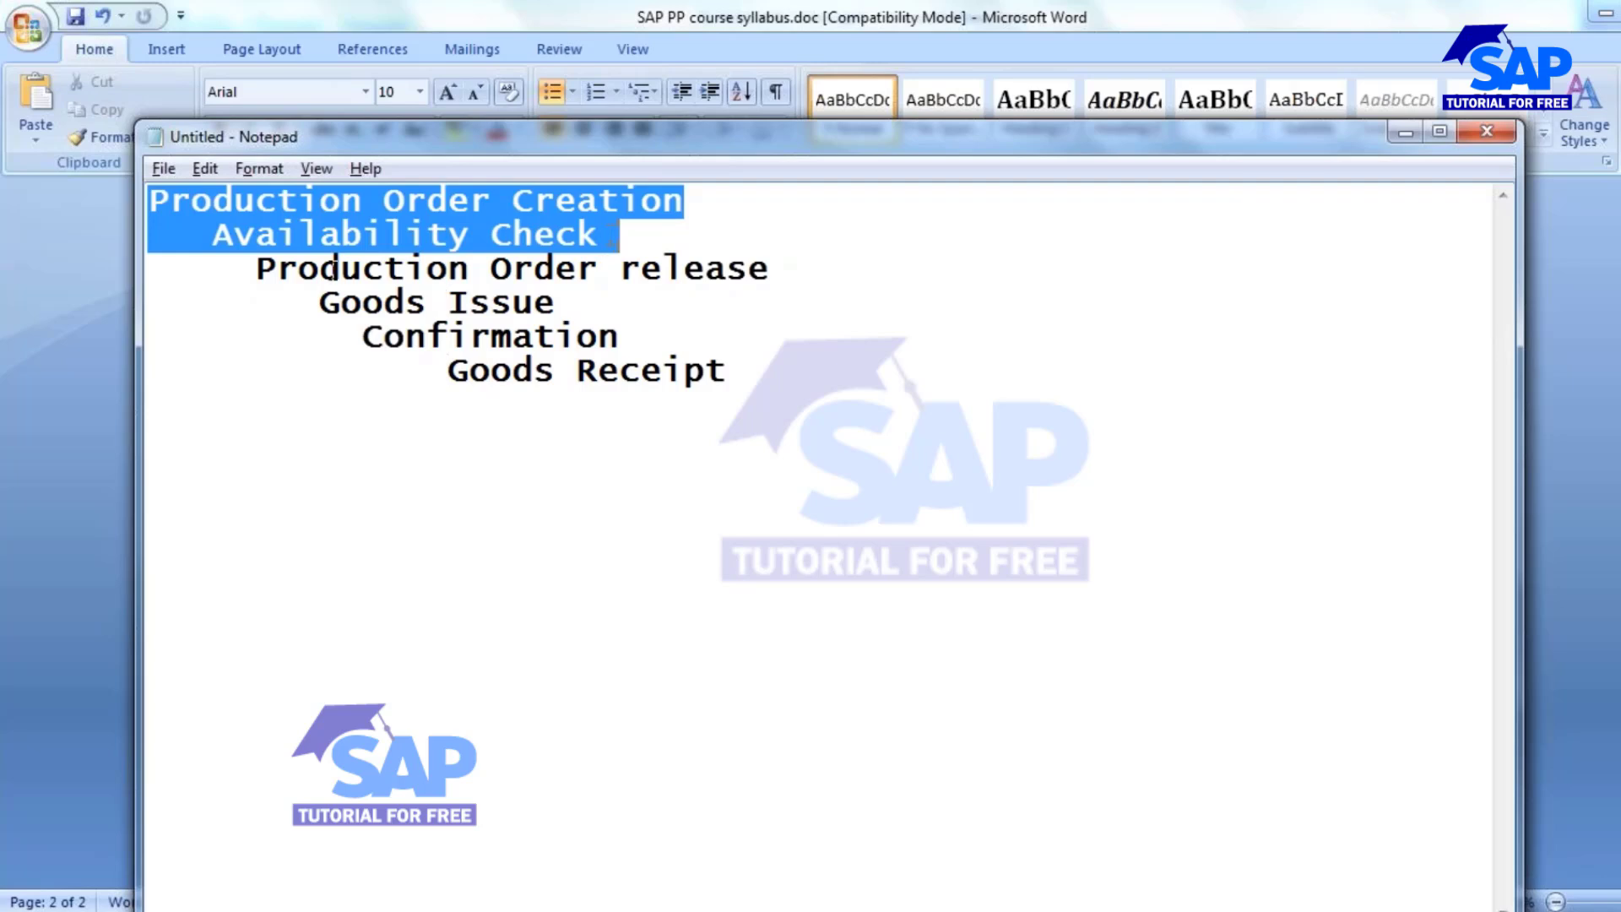
left_click_drag(258, 269, 555, 303)
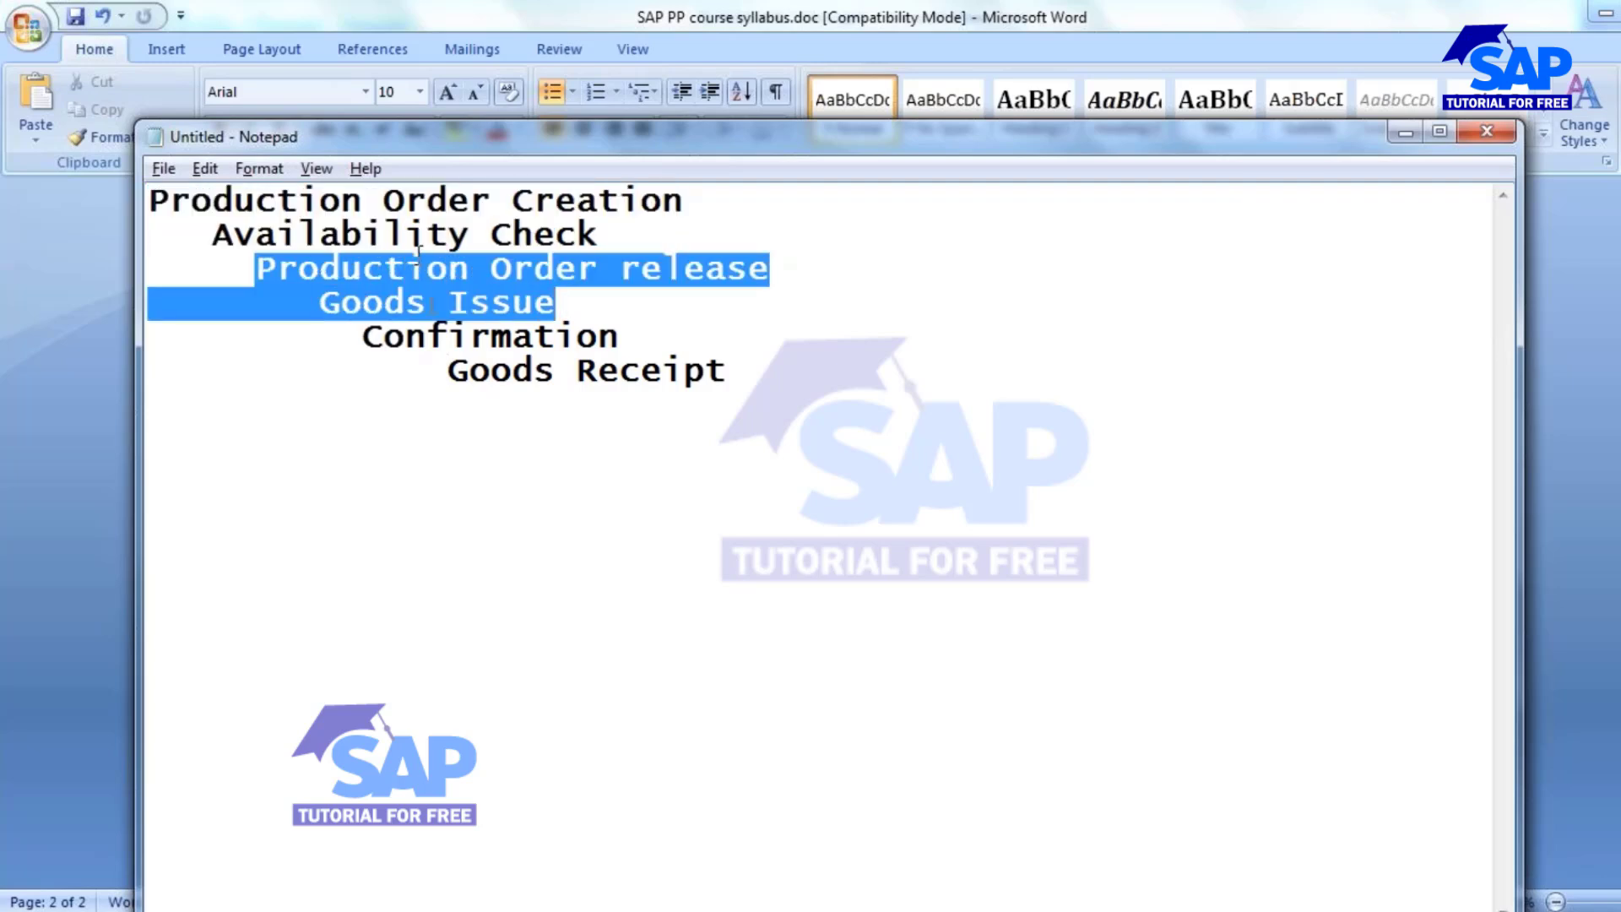
left_click(470, 268)
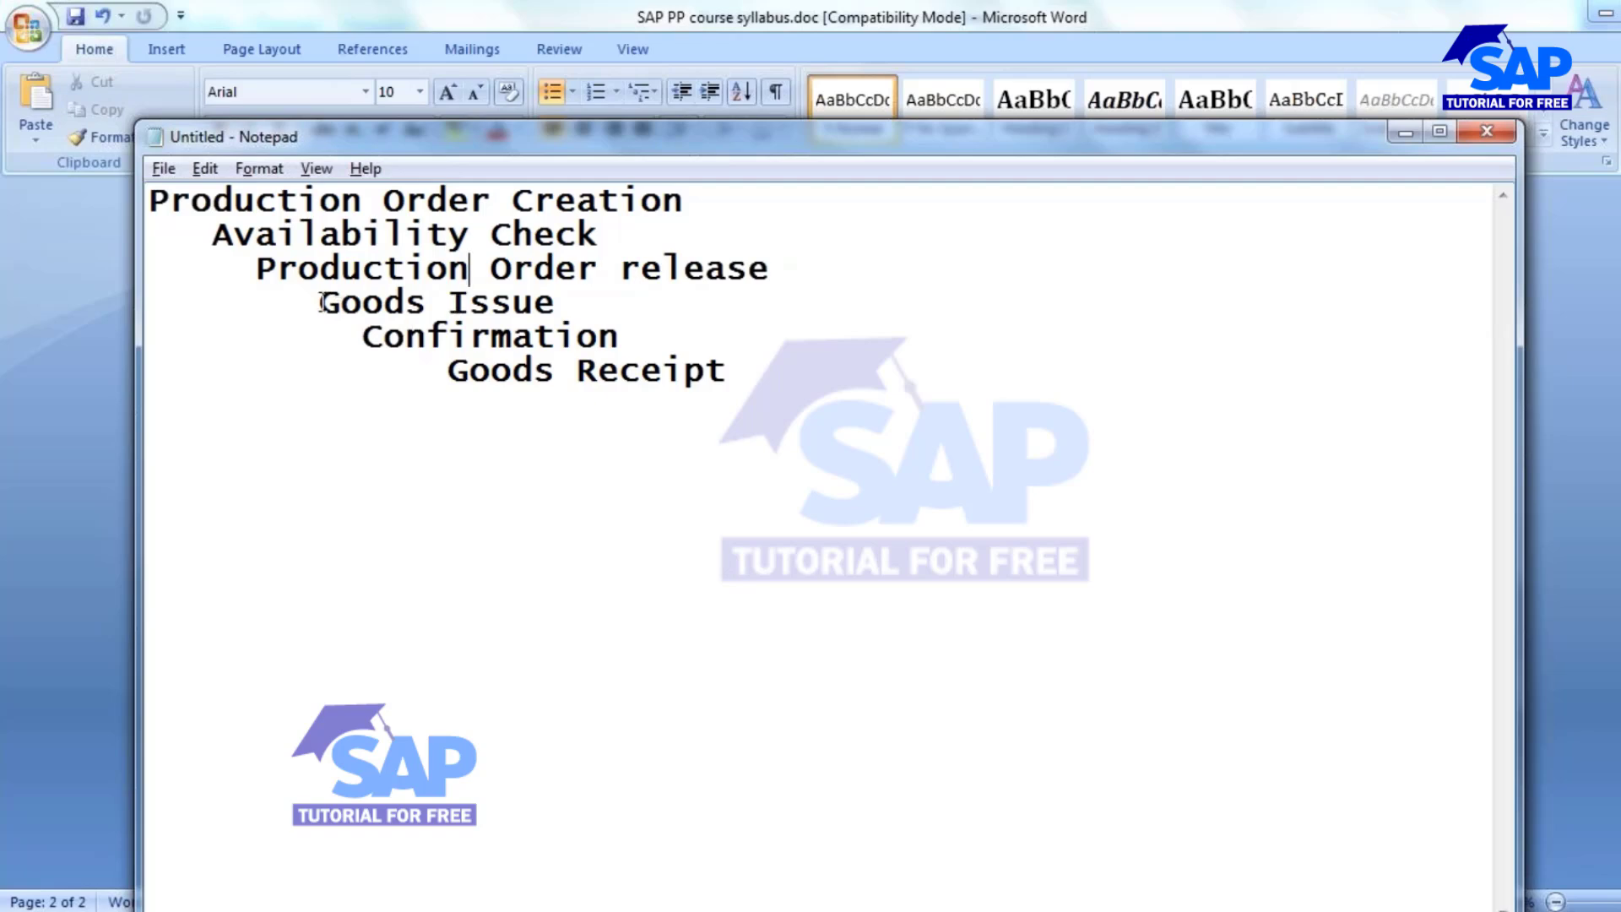
left_click_drag(319, 302, 576, 299)
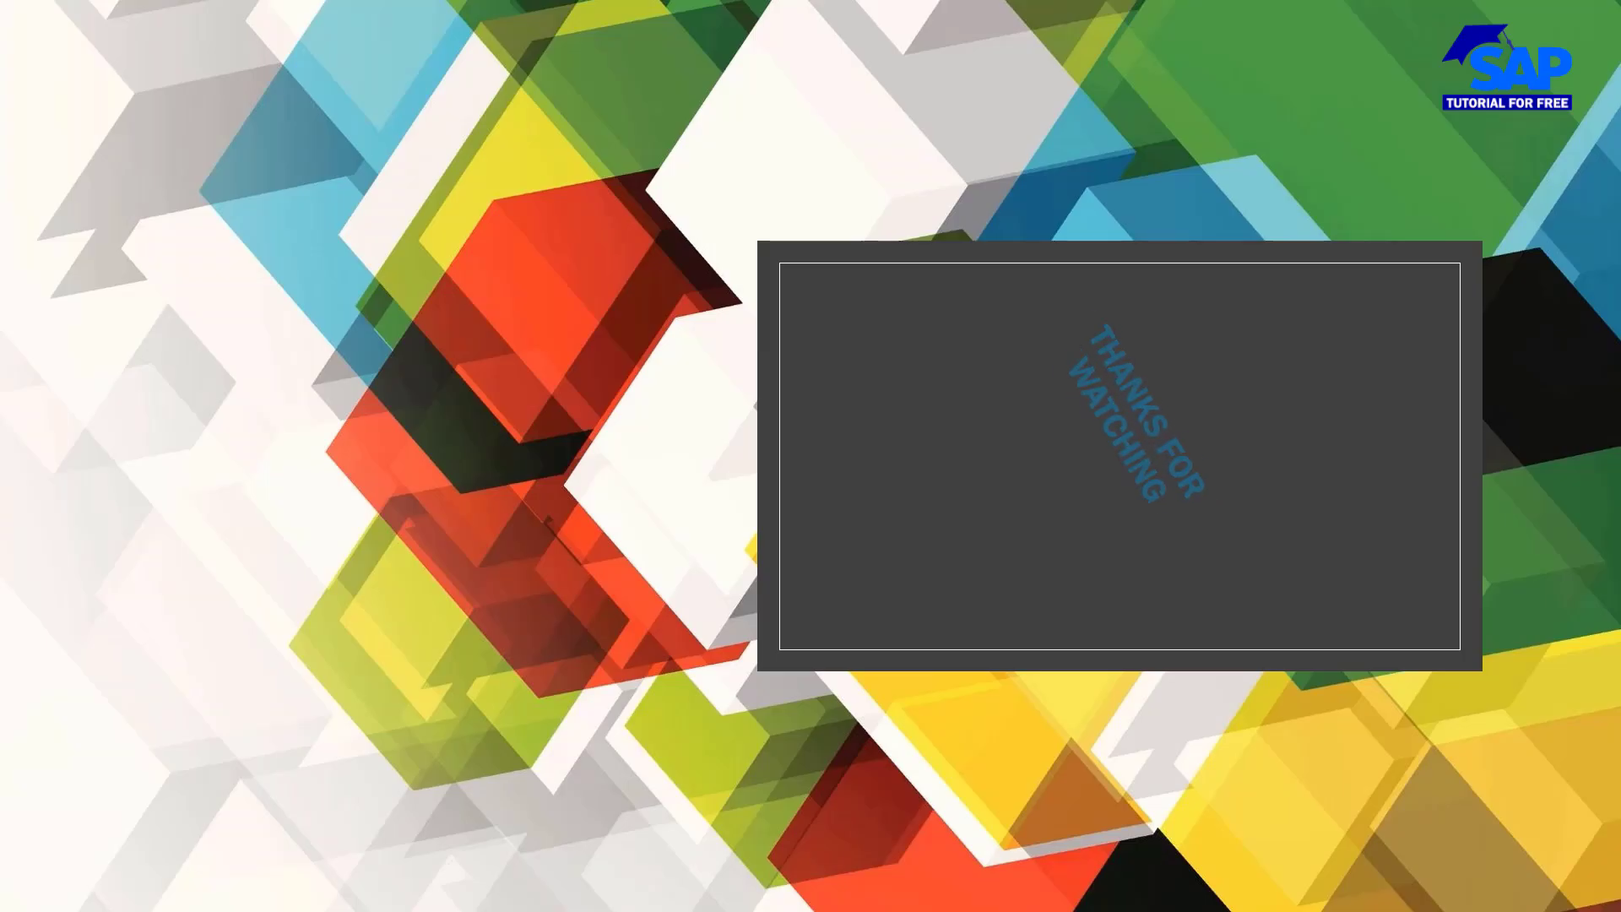